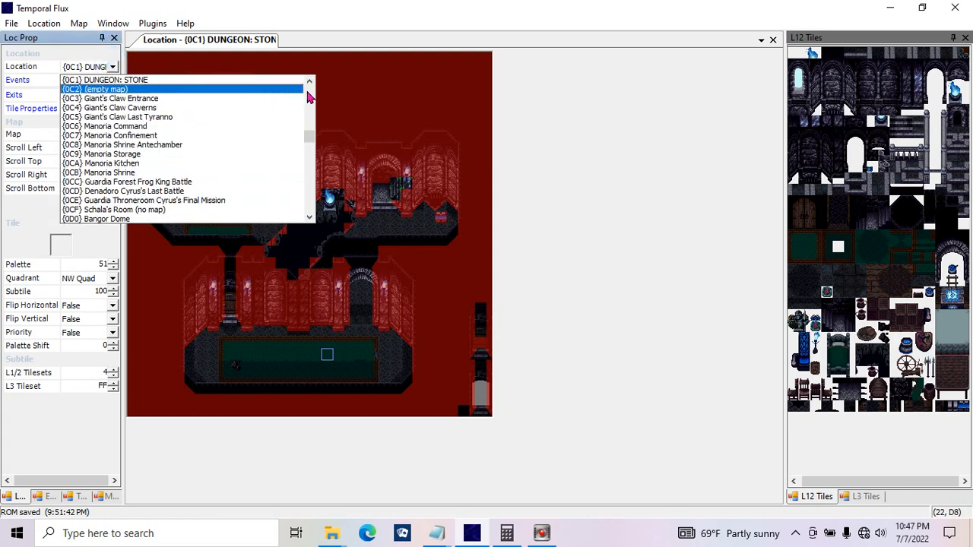
Step: Load location {1C4} (Bad Event Data Packet) and check its location events, leaving the event editor closed
click(309, 81)
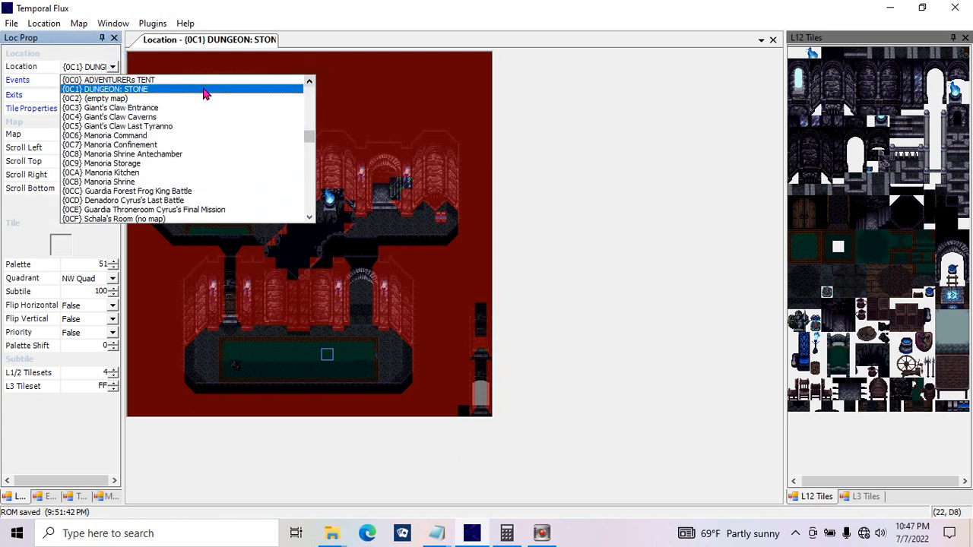
scroll(309, 135, up, 6)
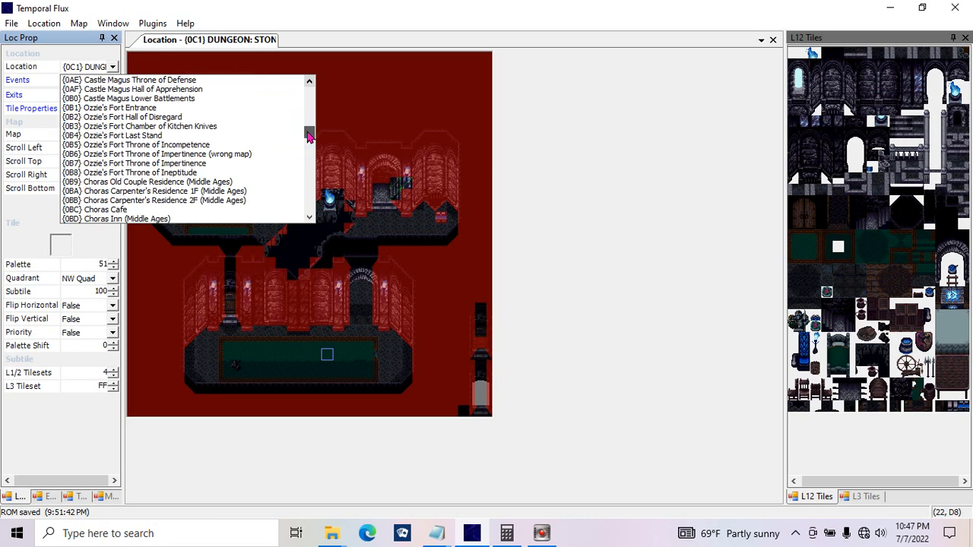
drag(309, 135, 331, 197)
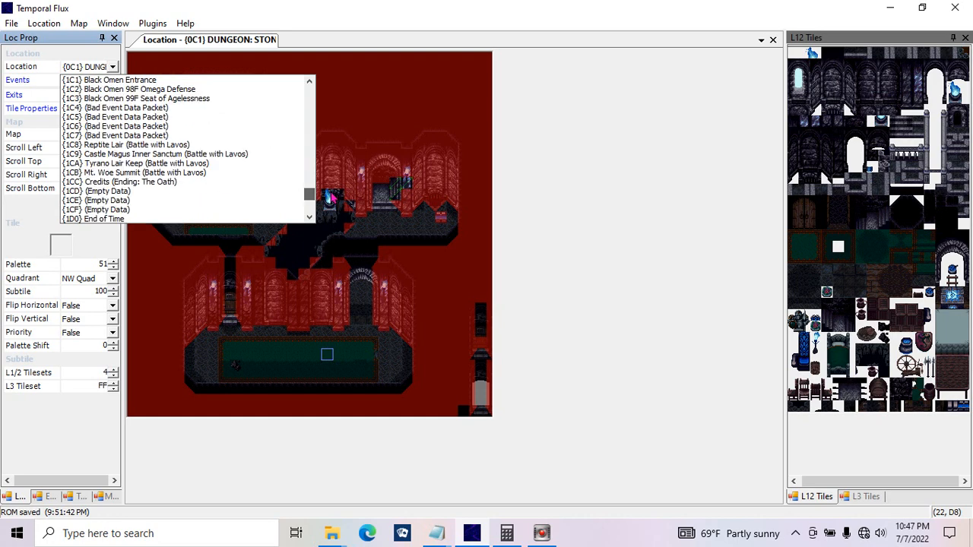
click(133, 111)
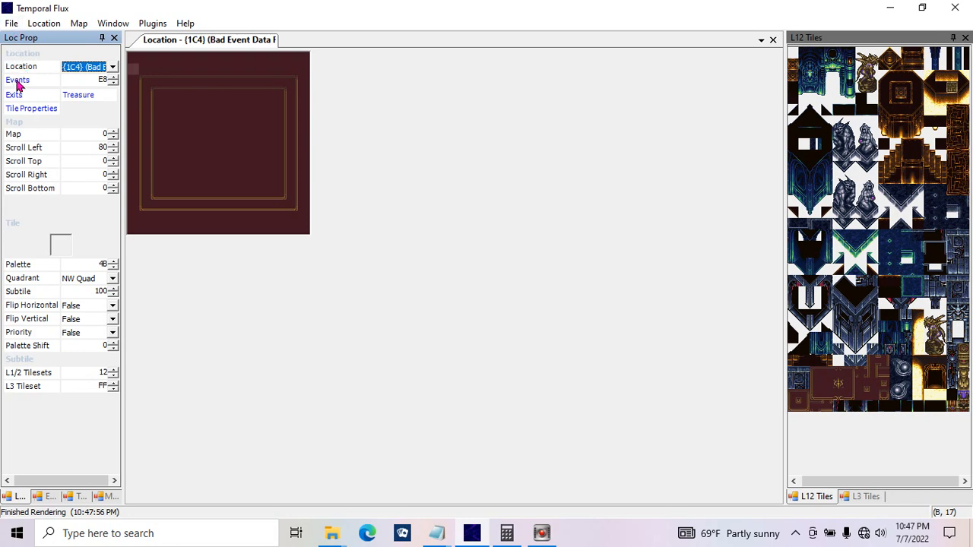
click(17, 81)
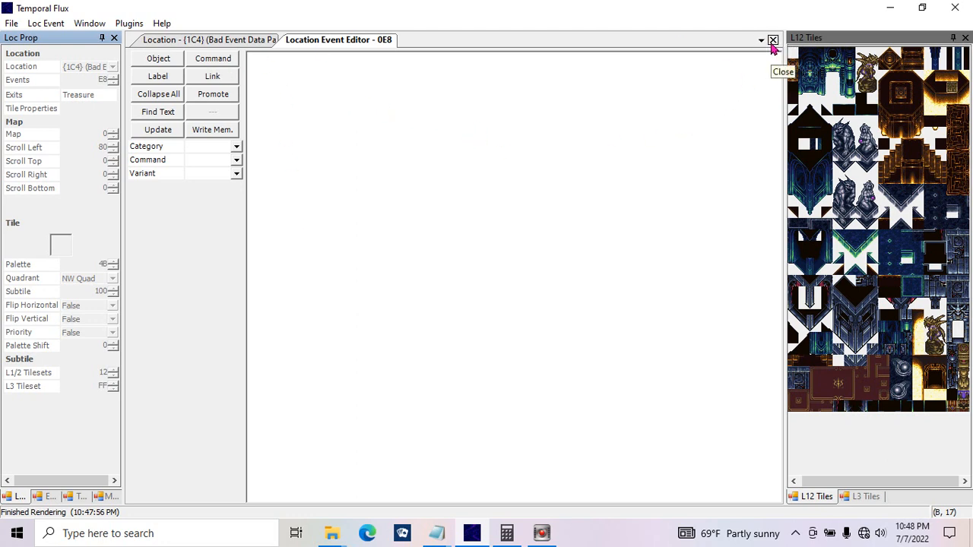
click(772, 40)
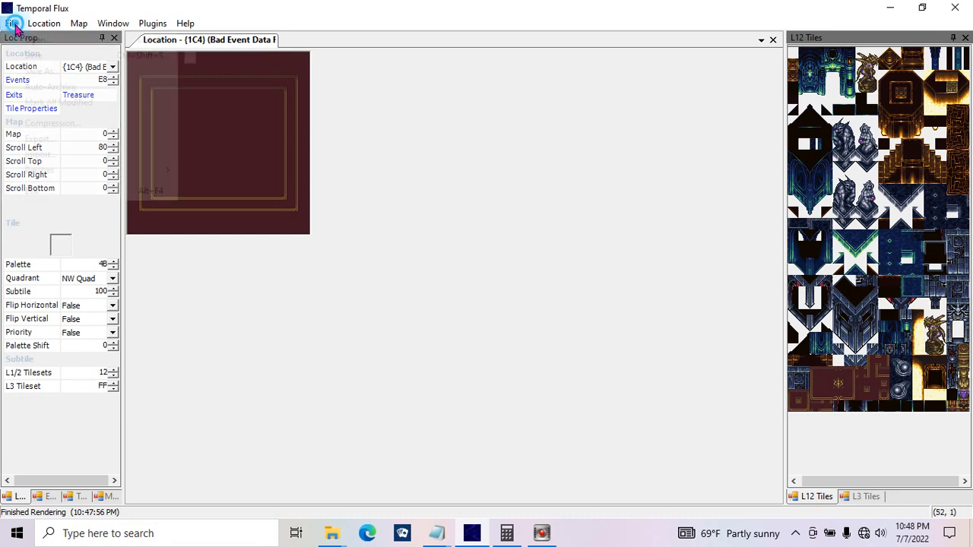
Step: Start an import and choose the _000 Basic_Events Flux export as the source file
click(10, 23)
click(60, 154)
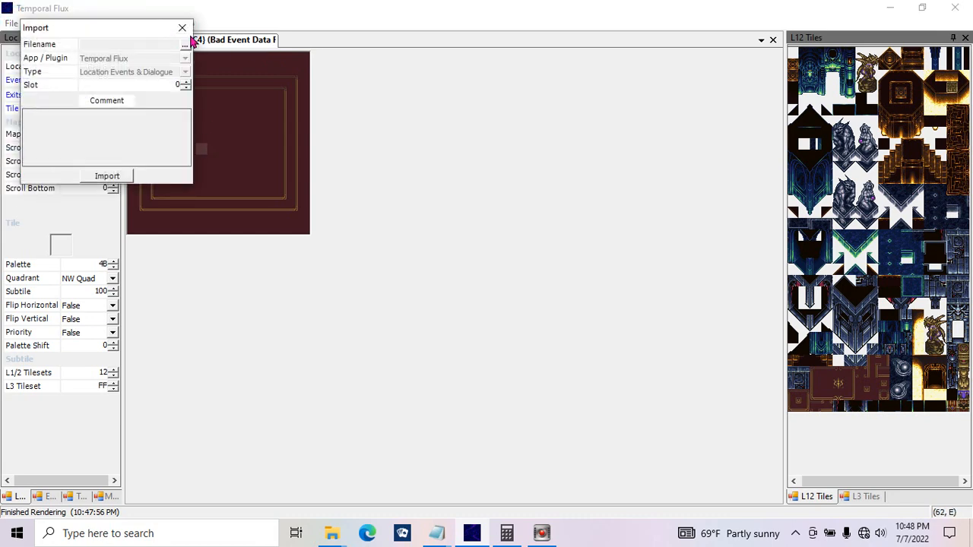
click(184, 44)
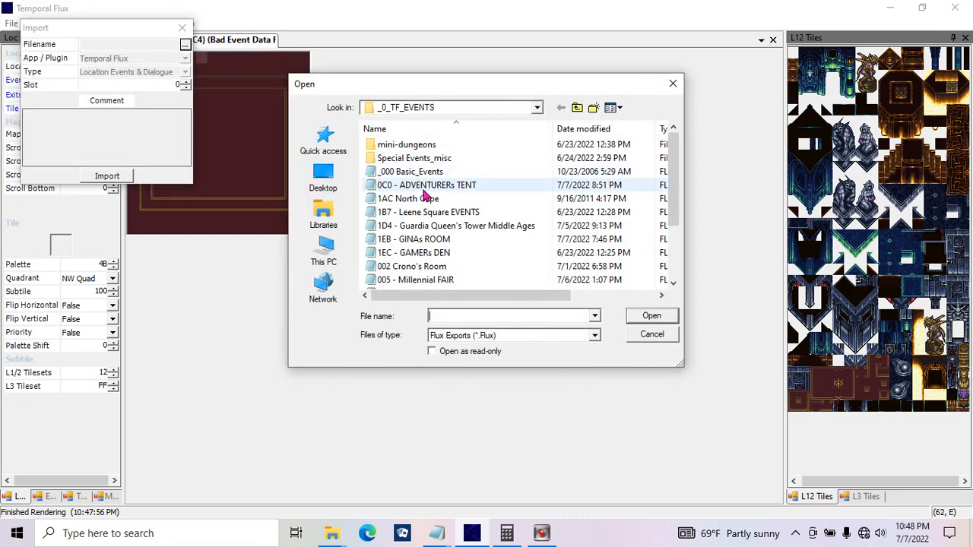
click(416, 175)
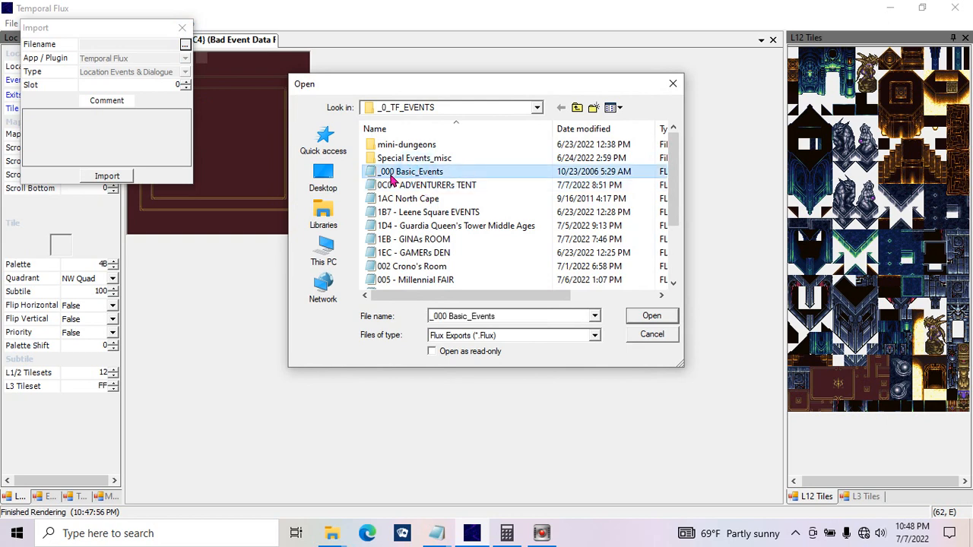
double_click(395, 172)
Step: Import the basic location events into slot E8 and save the ROM
drag(160, 32, 134, 102)
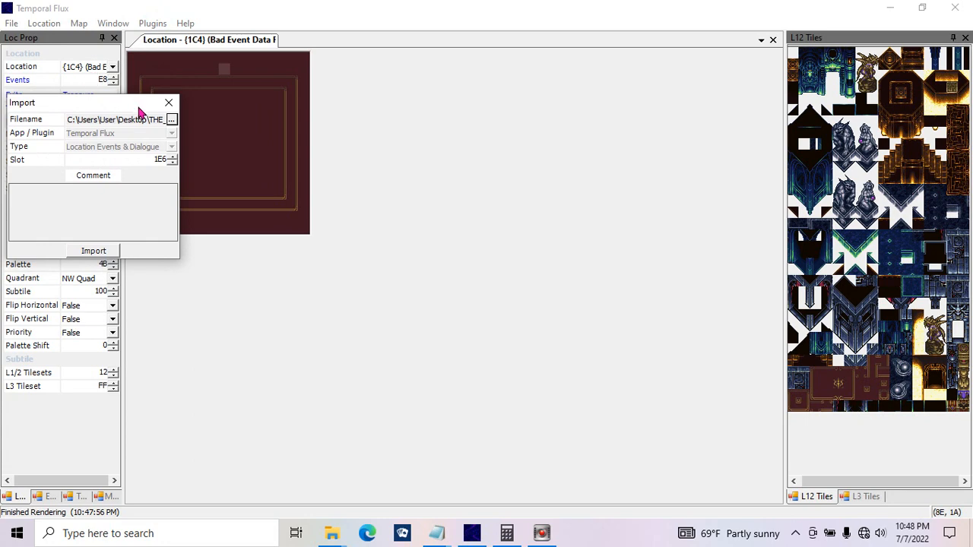
double_click(150, 159)
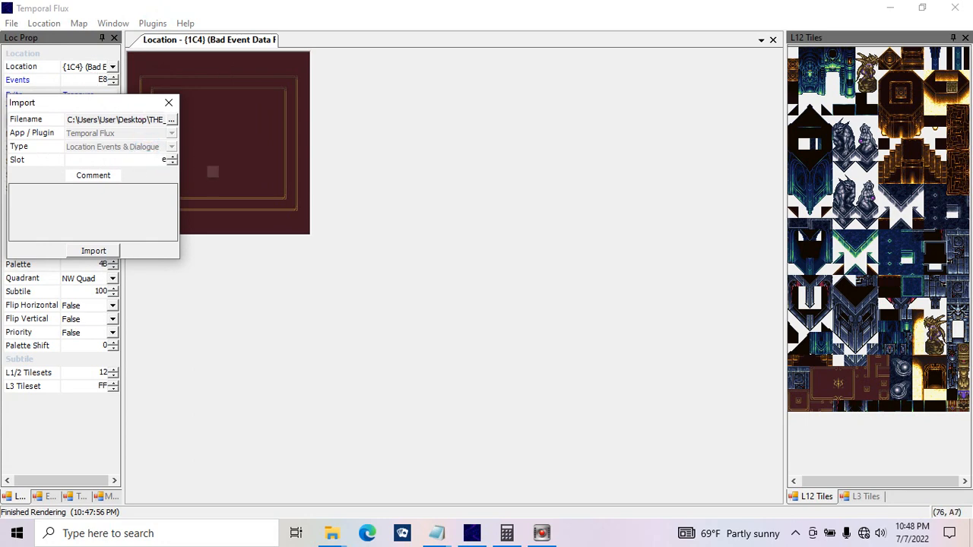
text(E8)
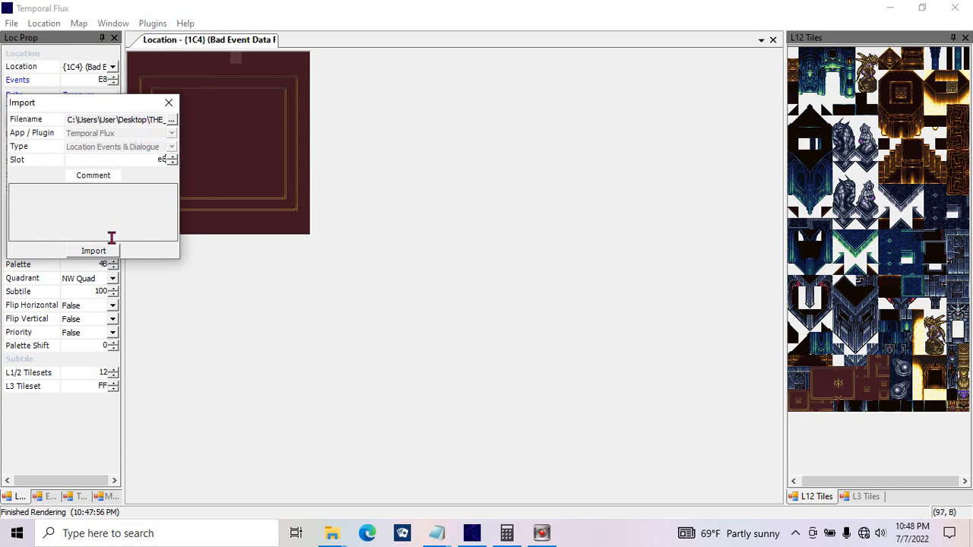
click(110, 248)
click(169, 102)
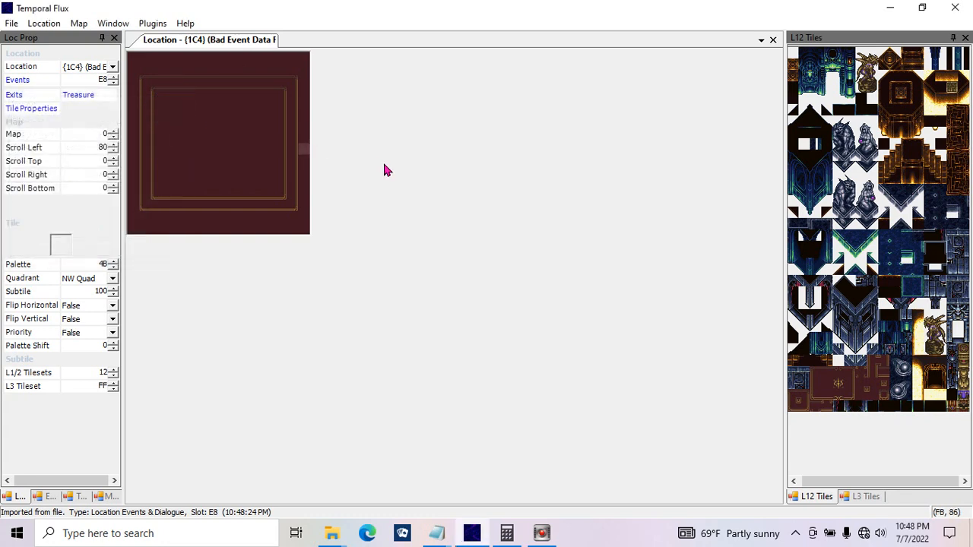
key(ctrl+s)
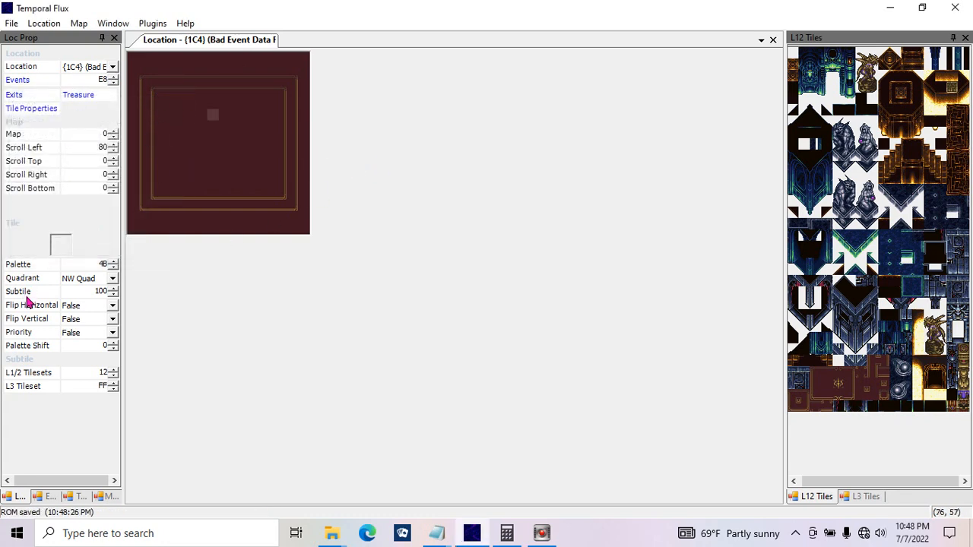
Step: Open the location's imported events and examine the StringIndex and End commands in Object 00's Startup / Idle function
click(18, 80)
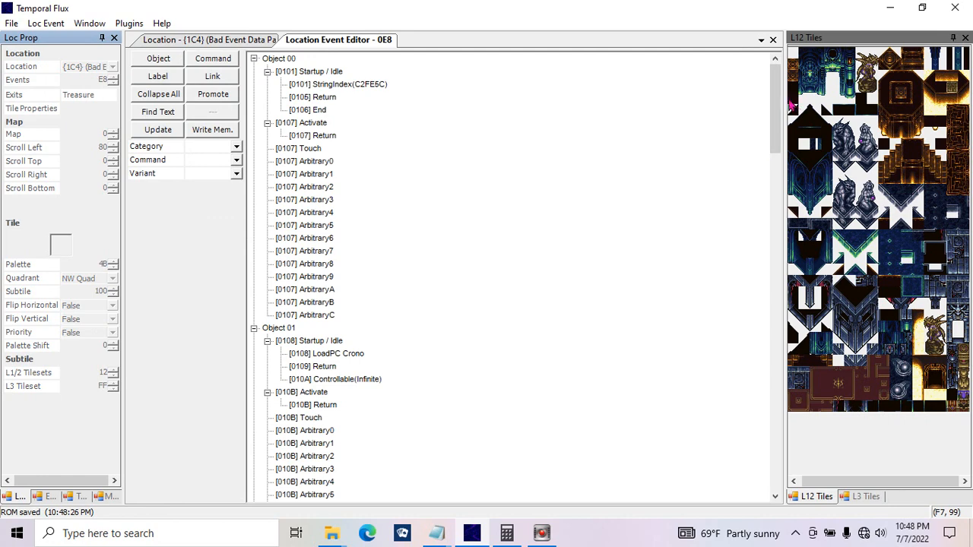
drag(776, 98, 767, 76)
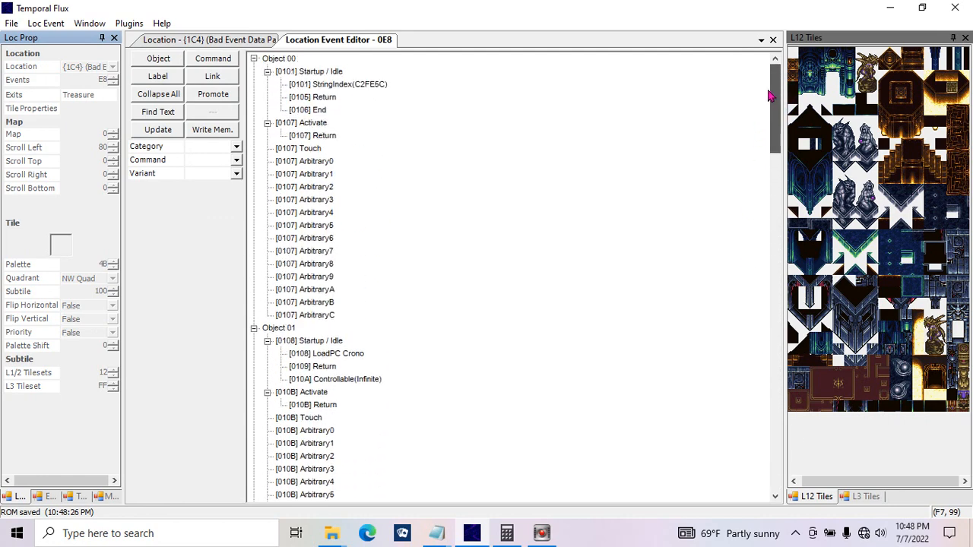
click(354, 87)
double_click(196, 186)
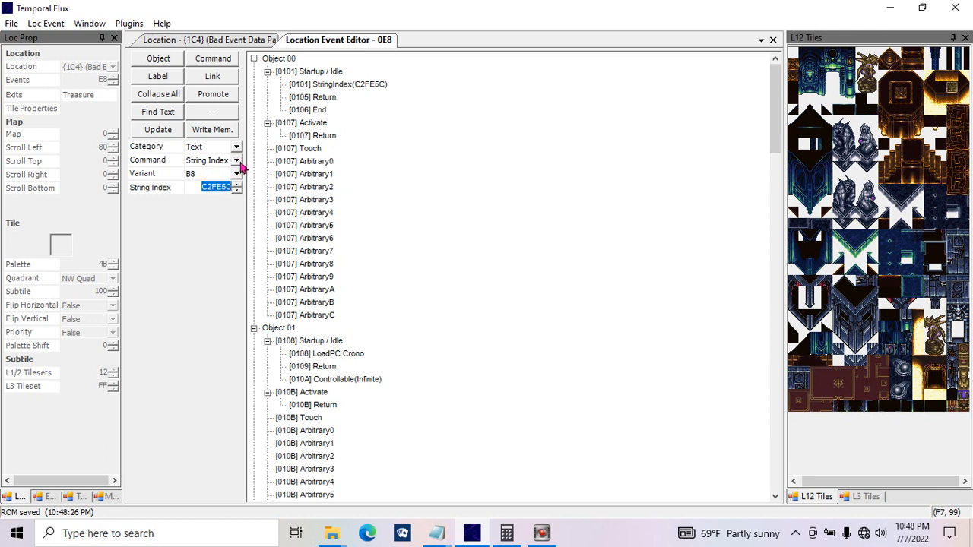
click(239, 161)
click(239, 162)
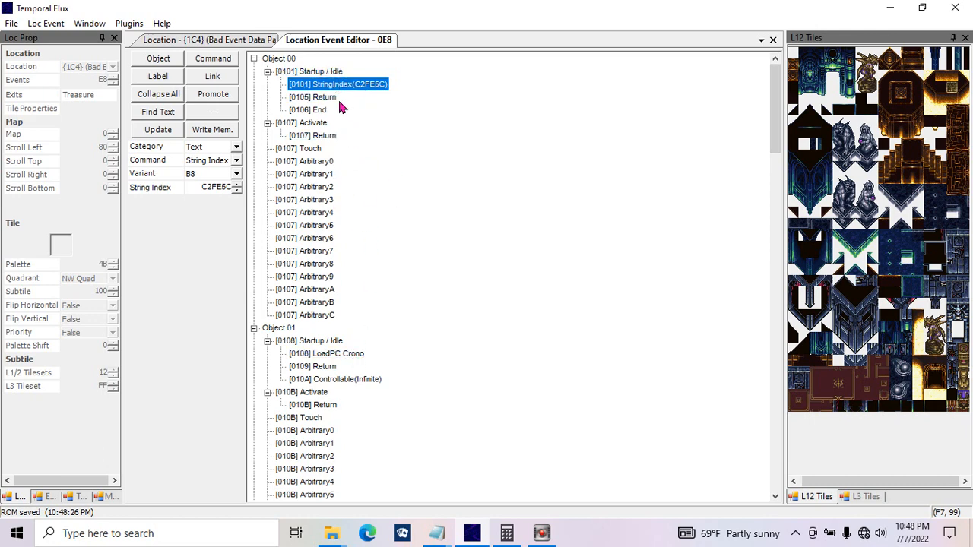
click(315, 109)
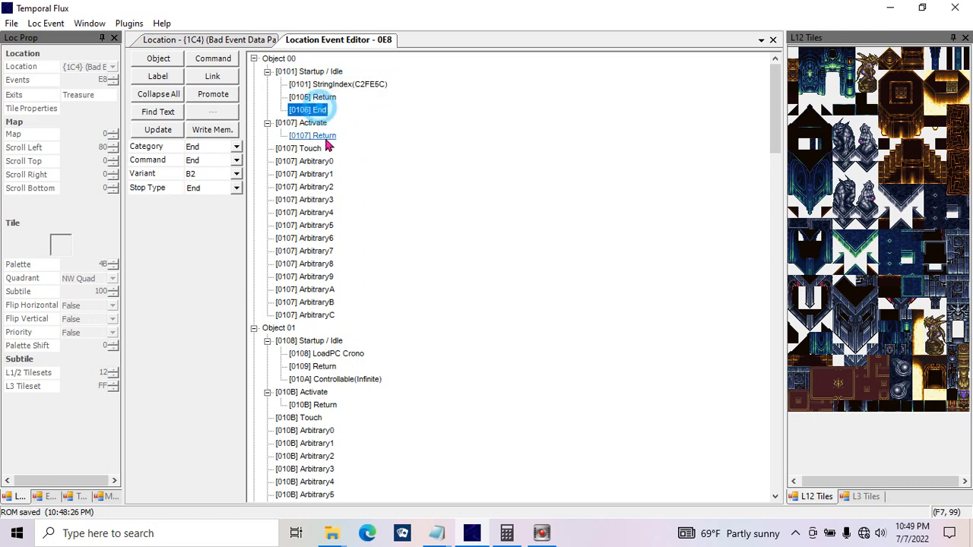
Step: Examine Object 07's Startup / Idle and Activate commands, including LoadPC Magus, Return and Controllable(Infinite)
drag(776, 108, 786, 448)
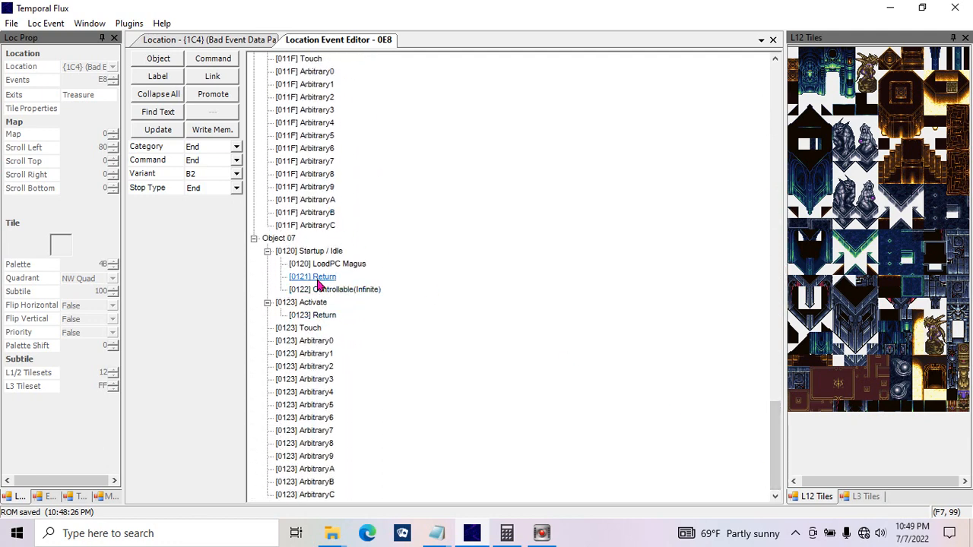
click(319, 278)
click(308, 264)
click(315, 278)
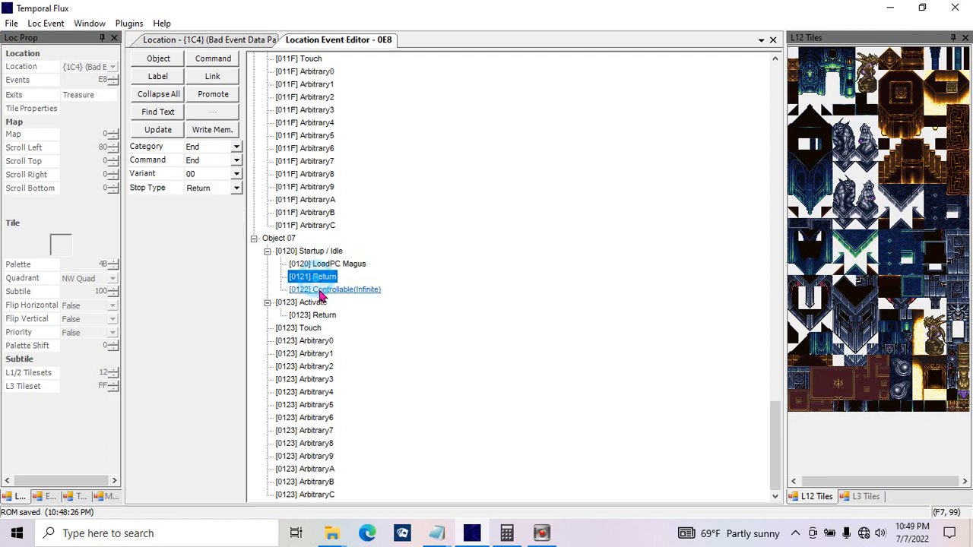
click(320, 290)
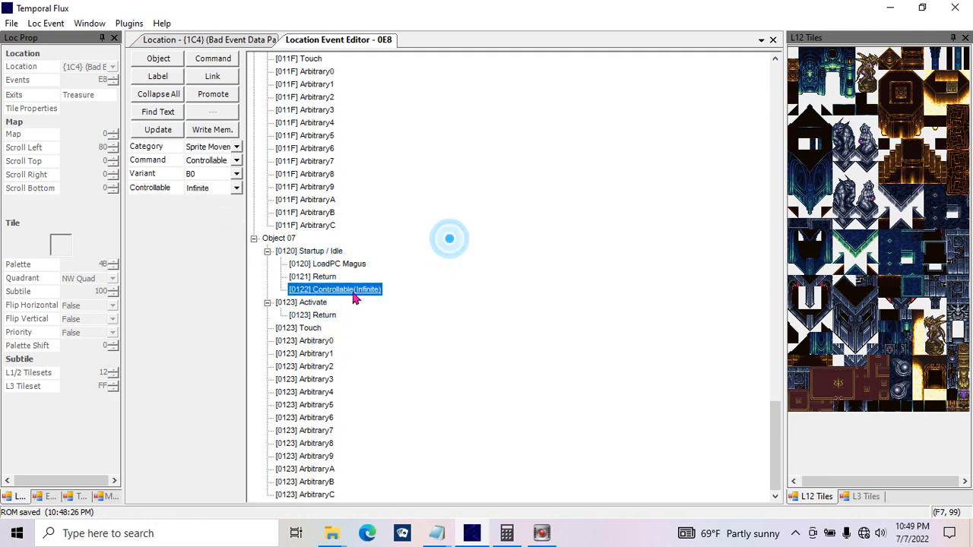
click(319, 316)
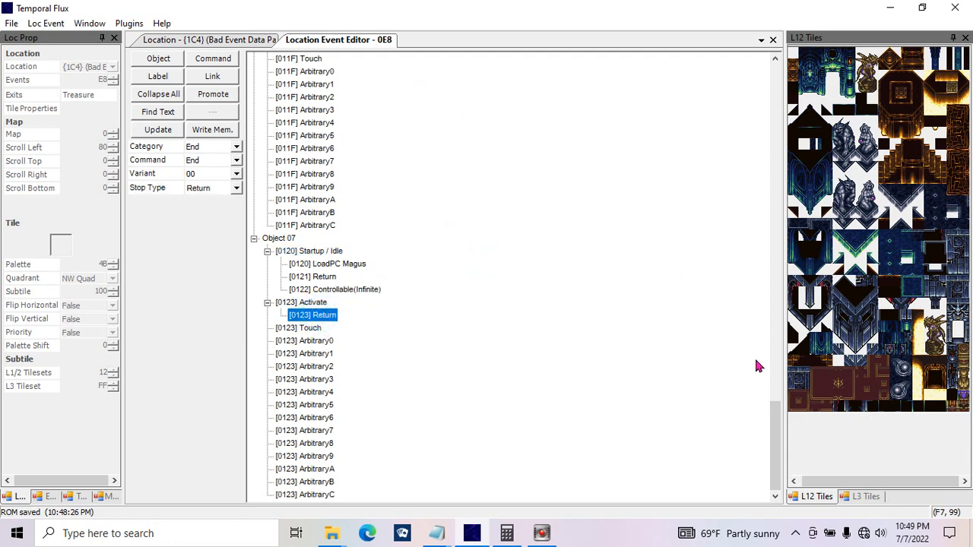
drag(775, 413, 770, 73)
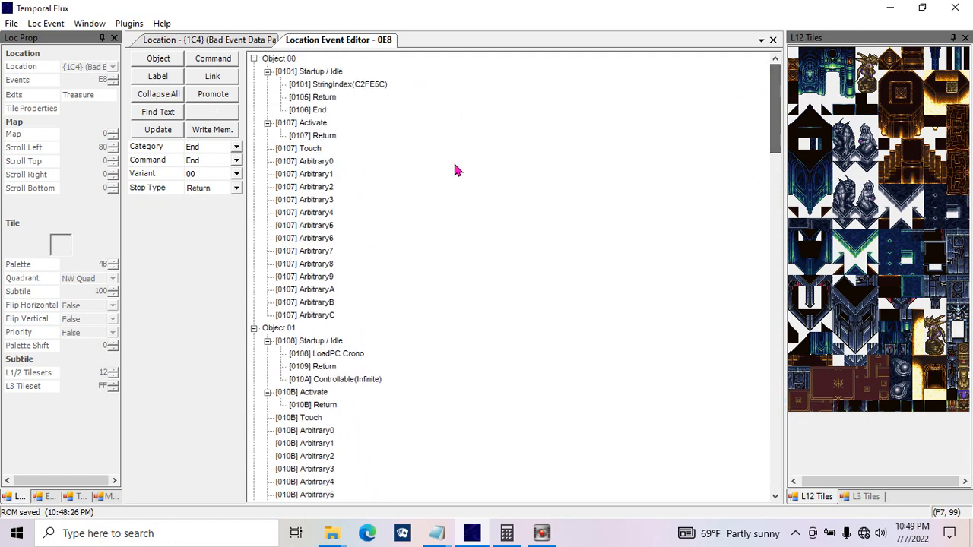
click(520, 135)
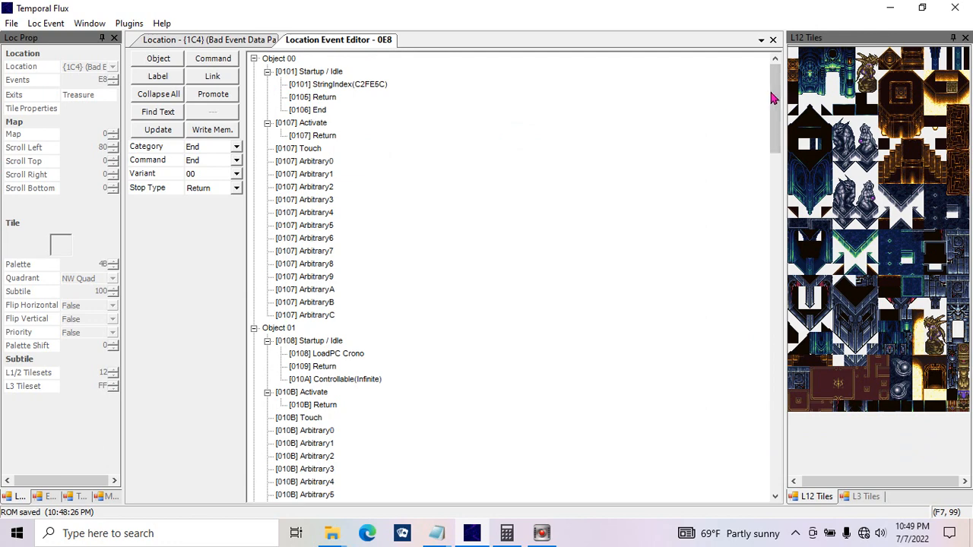
Step: Add a new object after Object 07 at the end of the event script
drag(772, 97, 786, 441)
click(434, 409)
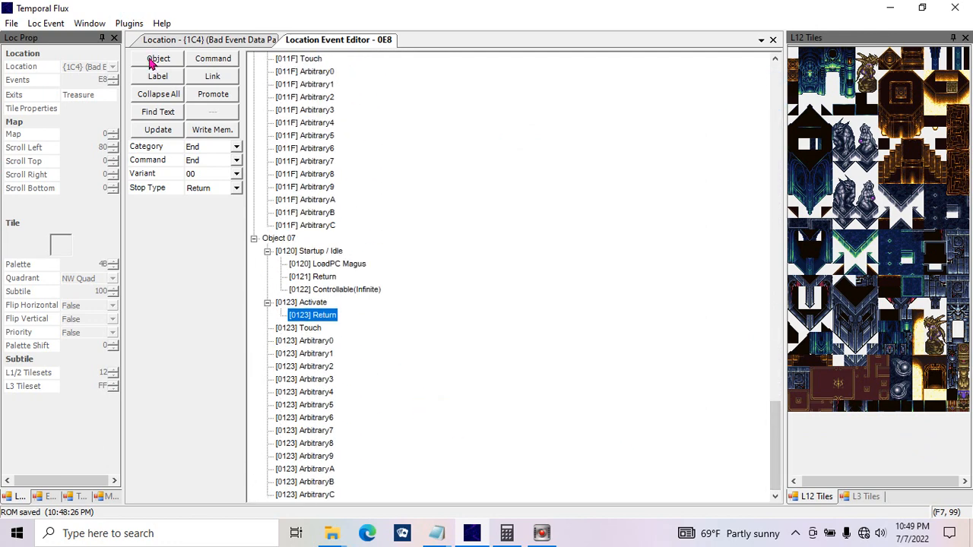
click(150, 61)
click(255, 495)
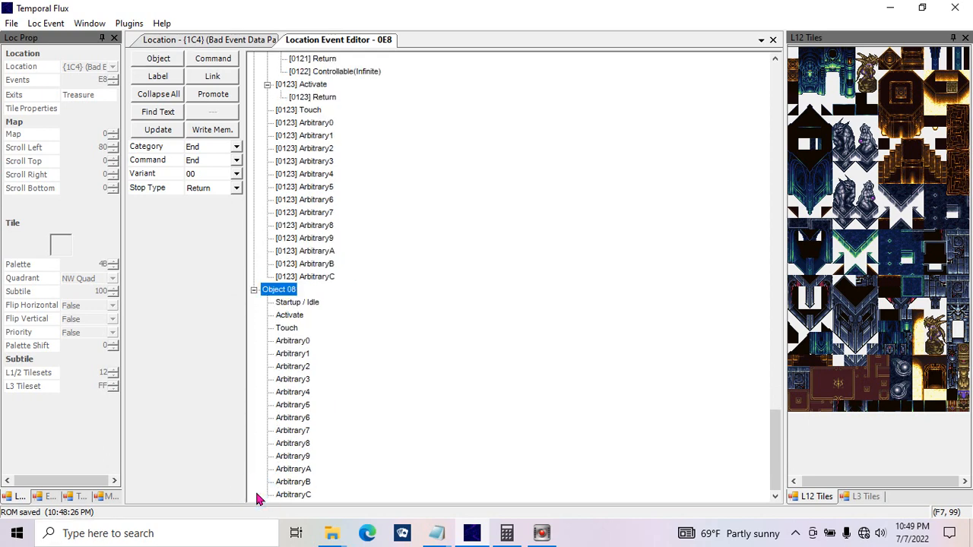
Step: Give Object 08's Startup / Idle function two Return commands followed by a command with stop type End
click(297, 303)
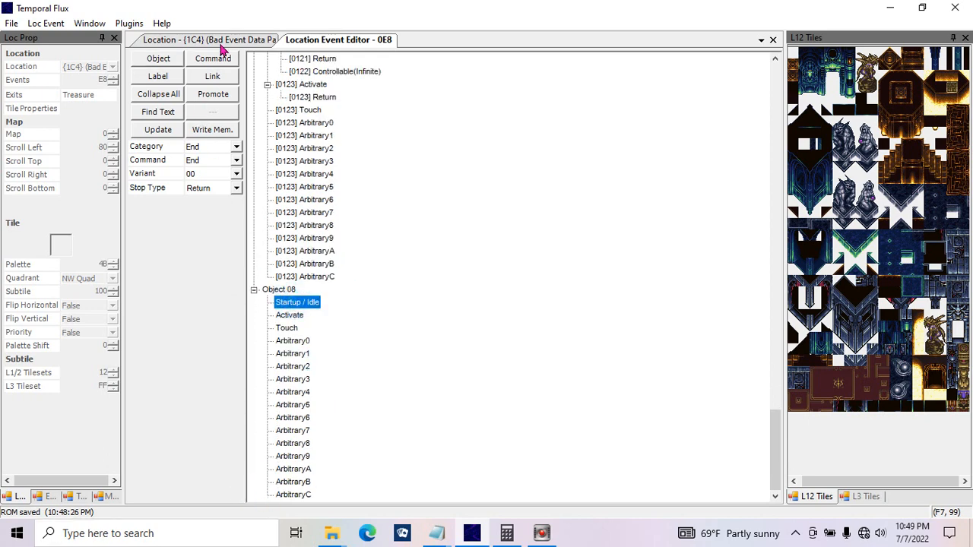
click(220, 61)
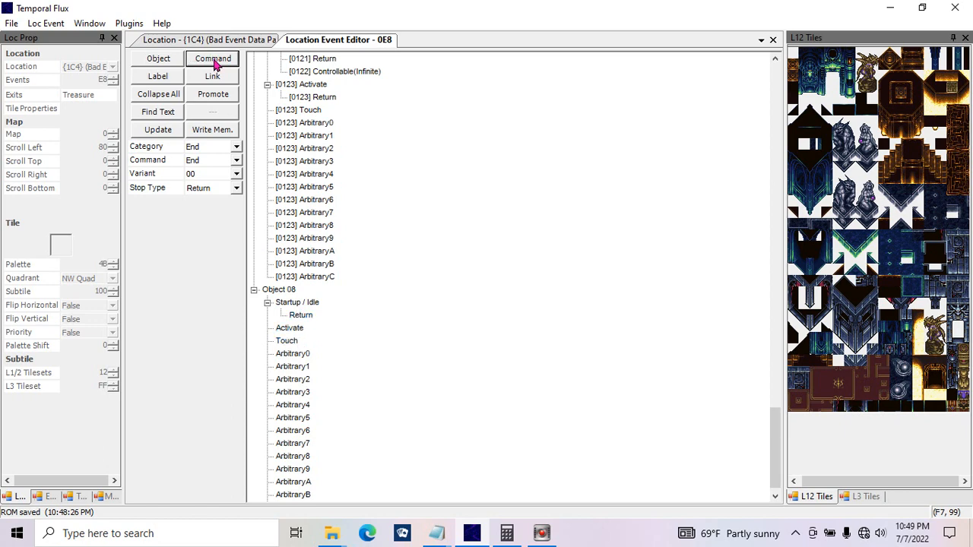
double_click(214, 62)
click(303, 341)
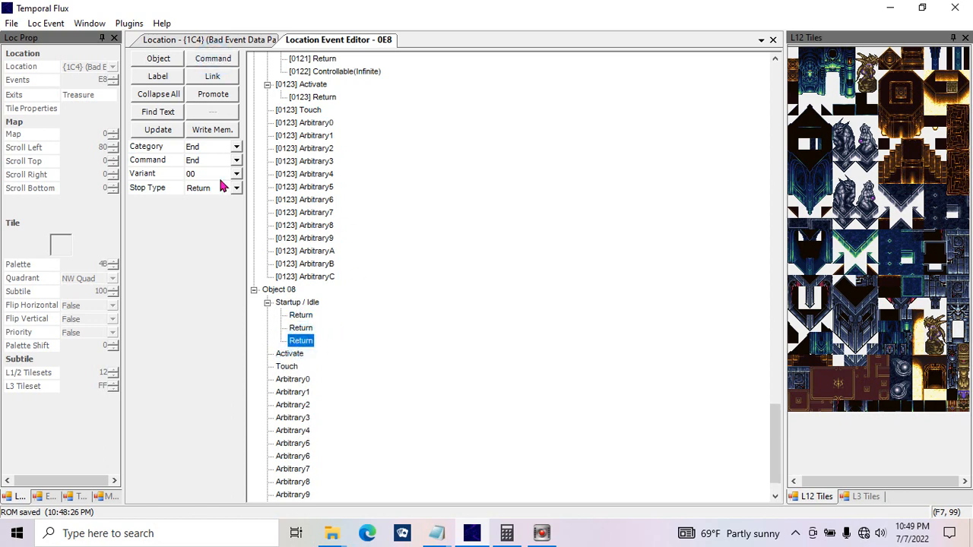
click(223, 188)
click(220, 213)
click(163, 130)
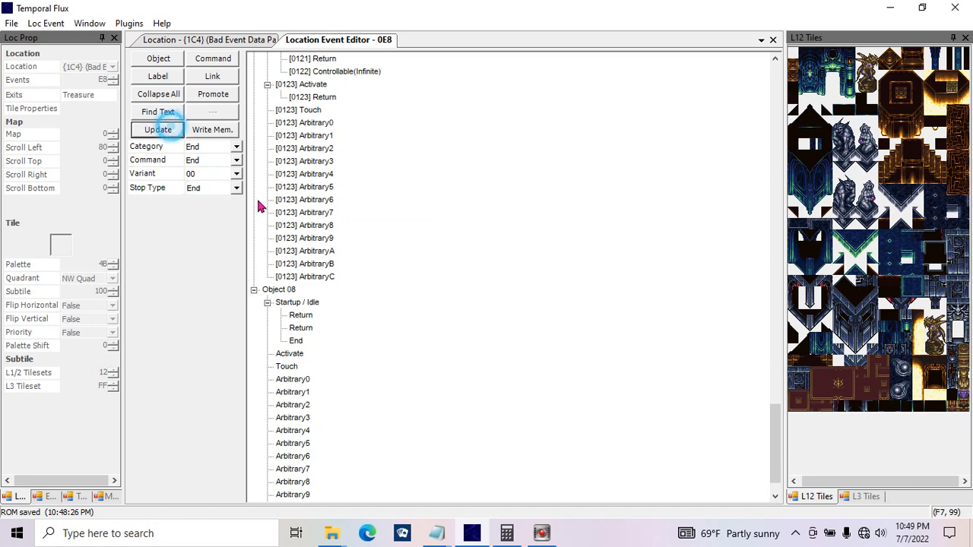
Step: Add a Return command to both the Activate and Touch functions of Object 08
click(403, 269)
click(288, 354)
click(213, 62)
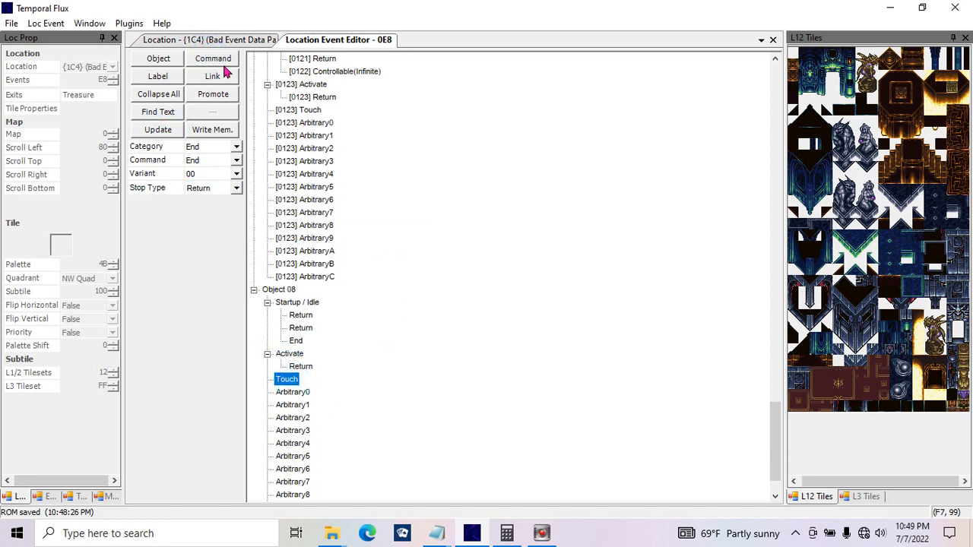
click(222, 64)
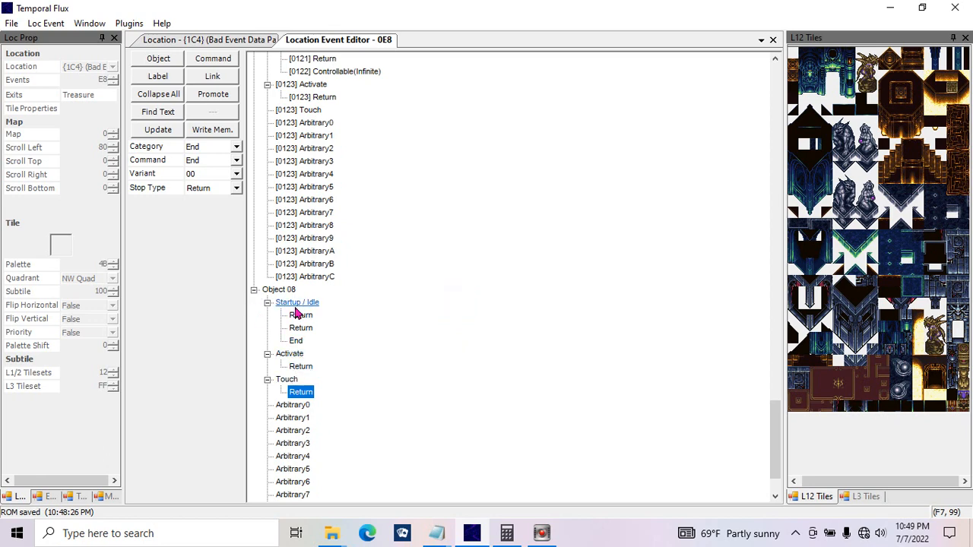
Step: Change the first Return command in Object 08's Startup / Idle function to Set Object Coordinates from the Object Coordinates category
click(297, 314)
click(236, 146)
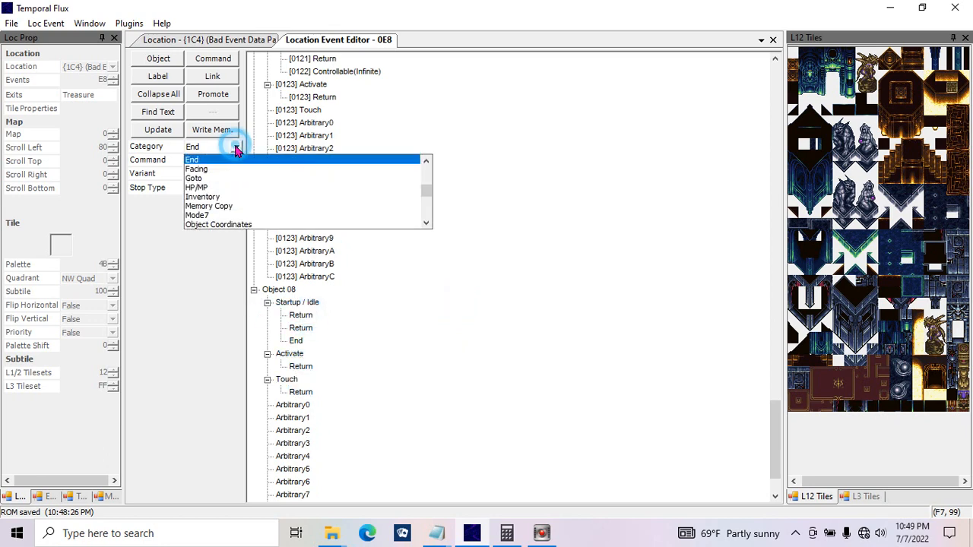
scroll(424, 226, down, 1)
click(403, 220)
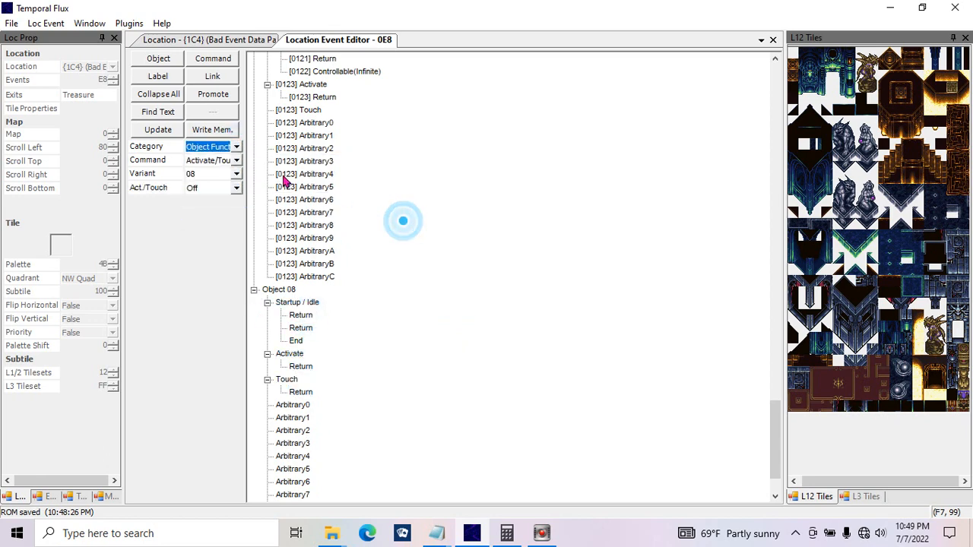
click(235, 147)
click(427, 162)
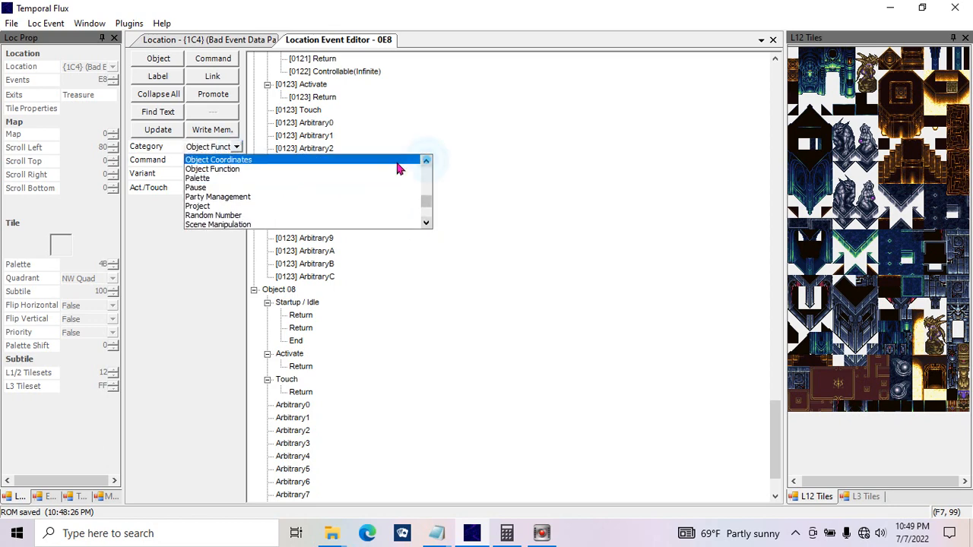
click(398, 160)
click(199, 161)
click(217, 183)
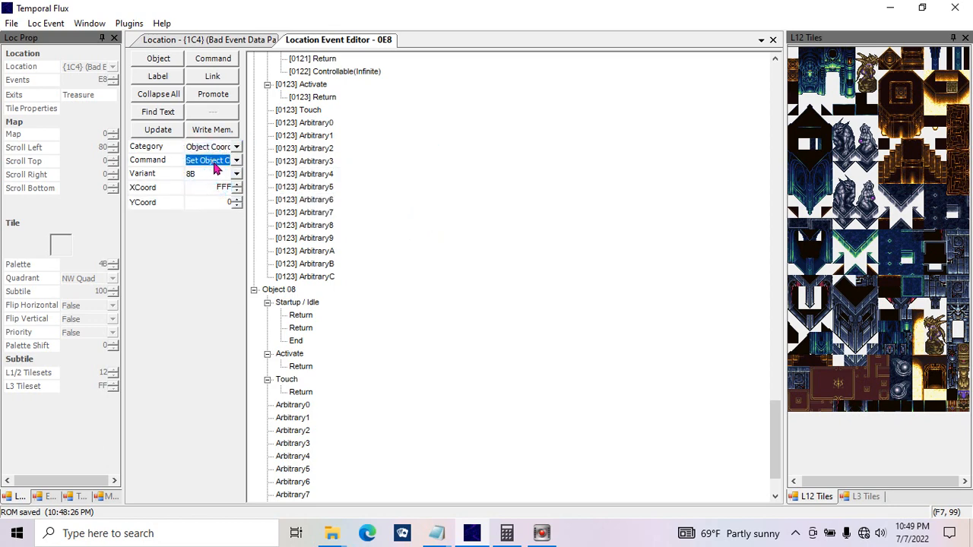
Step: Set the command's X and Y coordinates to 80, update it and check that spot on the location map
click(212, 187)
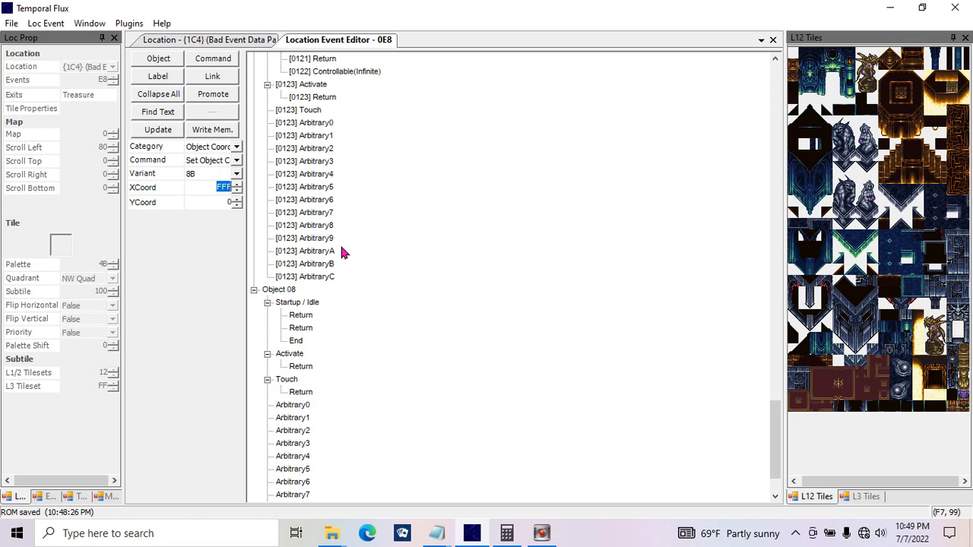
text(80)
click(220, 202)
click(159, 129)
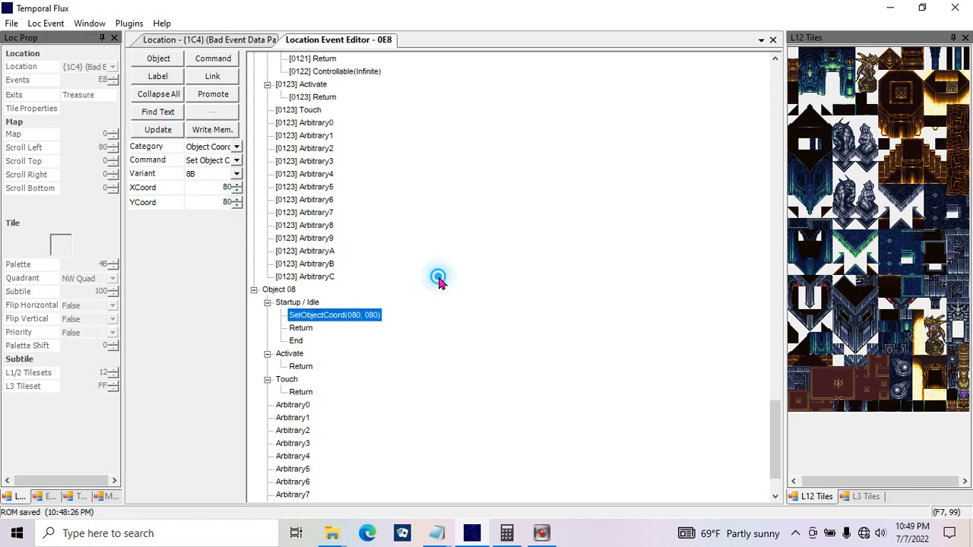
click(217, 39)
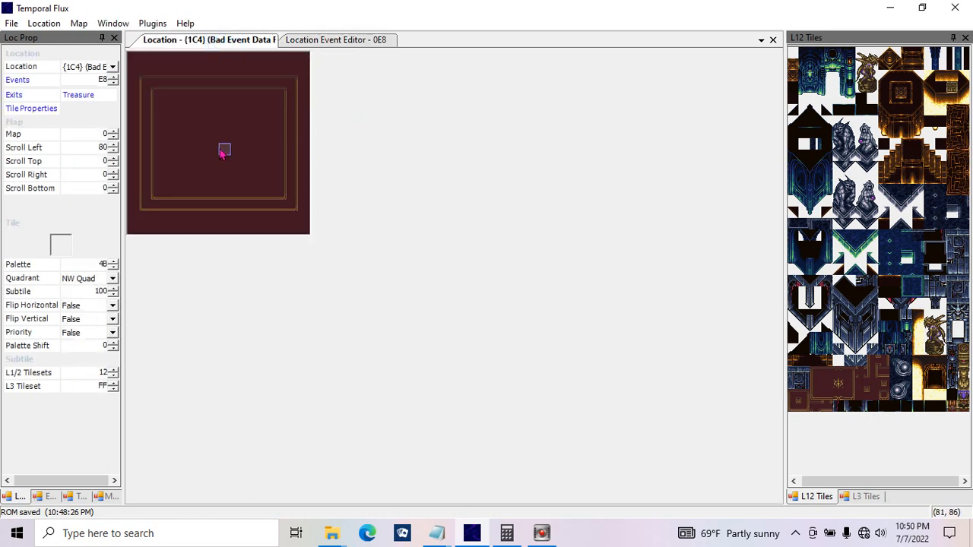
click(307, 43)
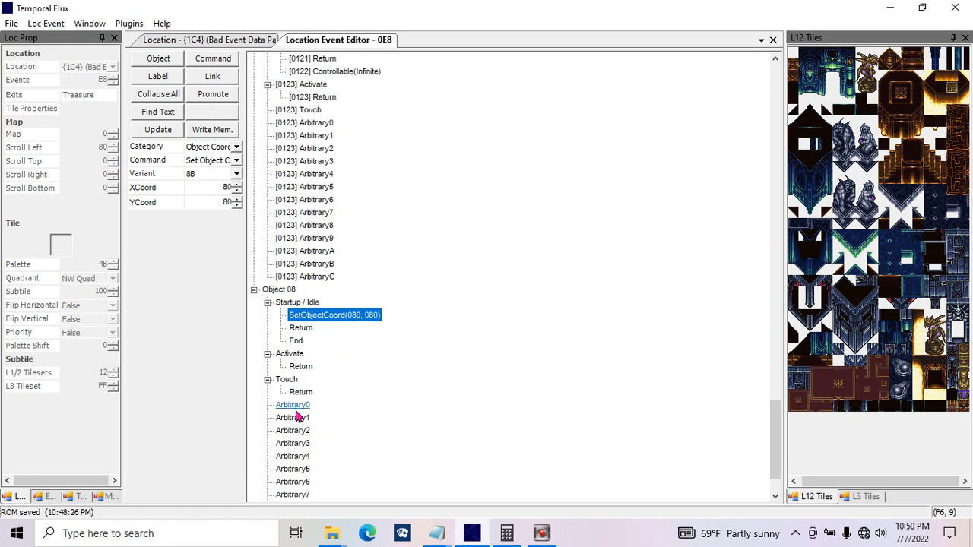
Step: Add two Return commands to Object 08's Arbitrary0 function and move one of them into Arbitrary1
scroll(772, 435, down, 2)
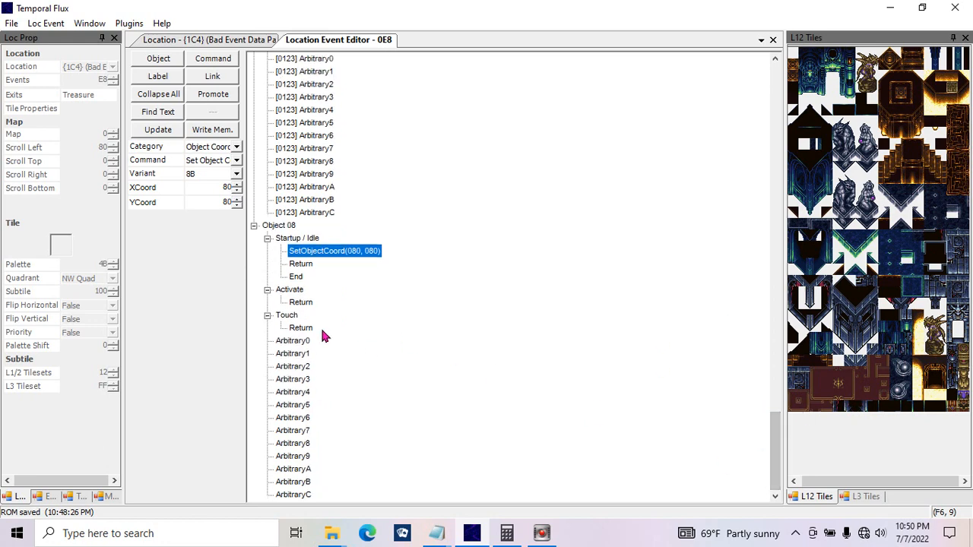
click(304, 341)
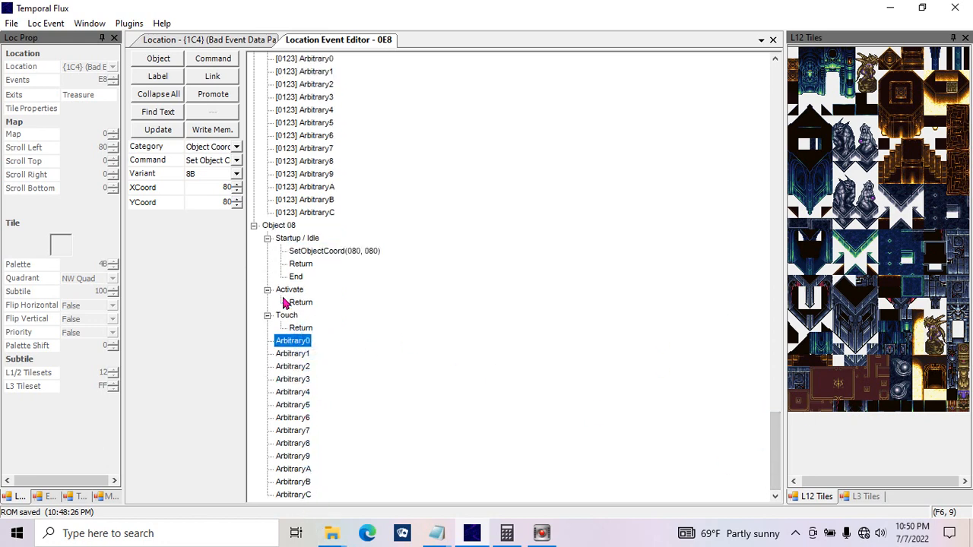
click(226, 60)
click(223, 59)
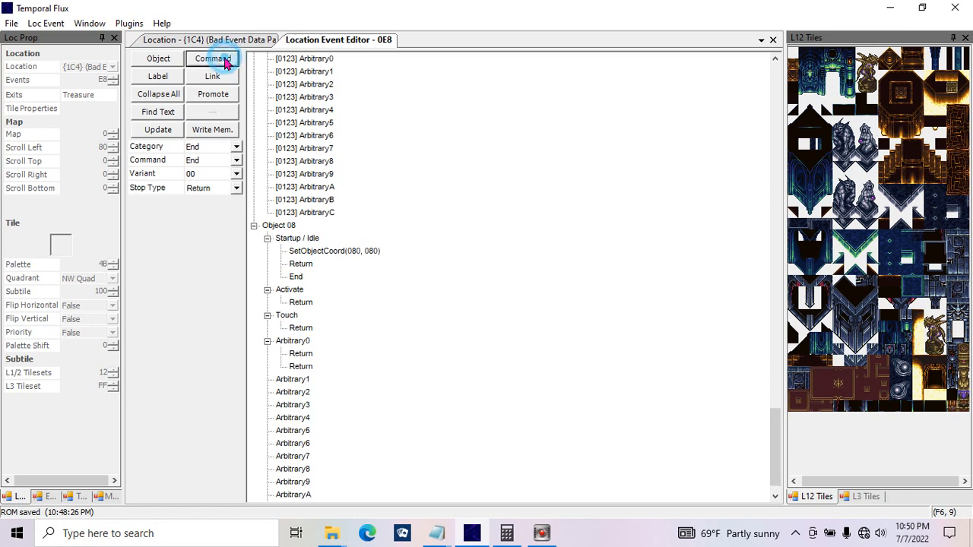
click(300, 367)
drag(299, 370, 299, 381)
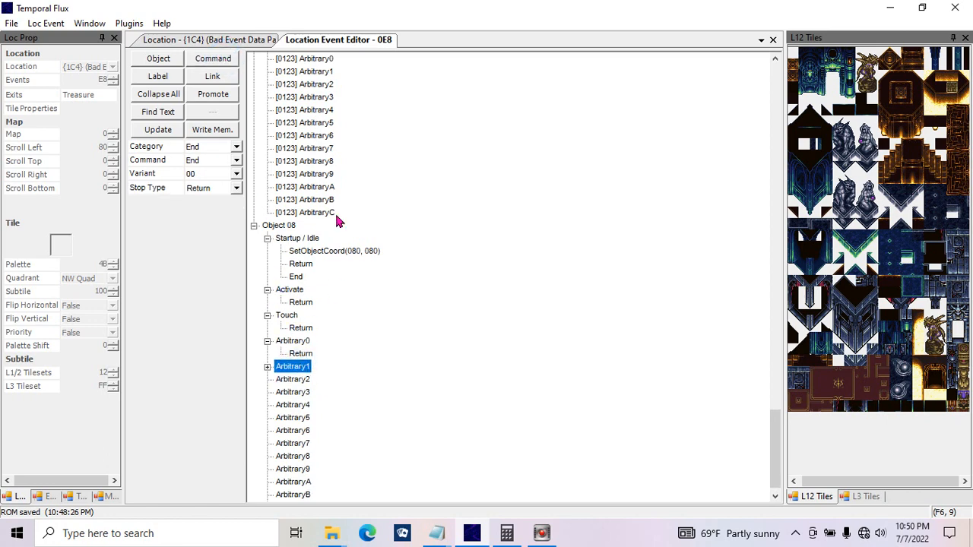
click(268, 366)
Step: Turn the Return command in Arbitrary0 into an Animation command of type Normal with animation 1
click(300, 353)
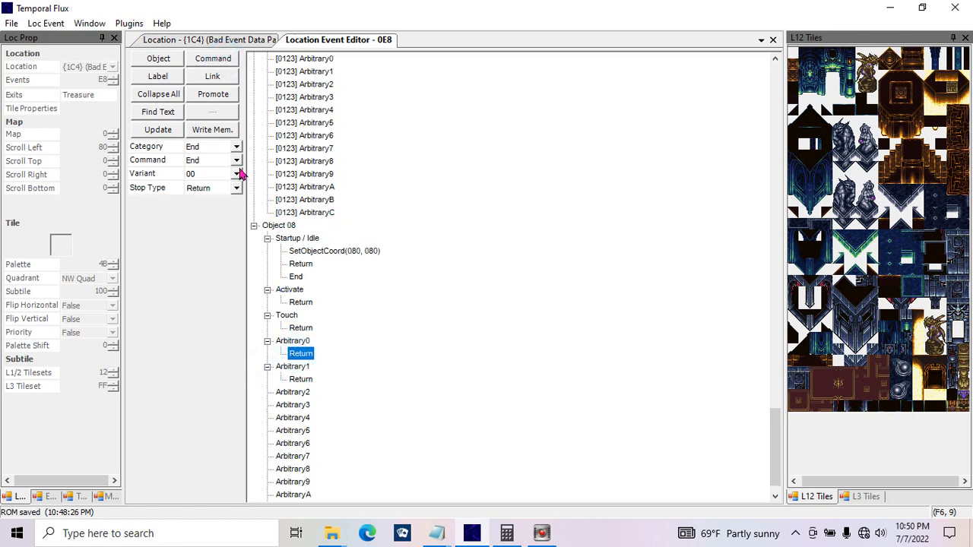
click(236, 146)
drag(428, 196, 425, 163)
click(387, 160)
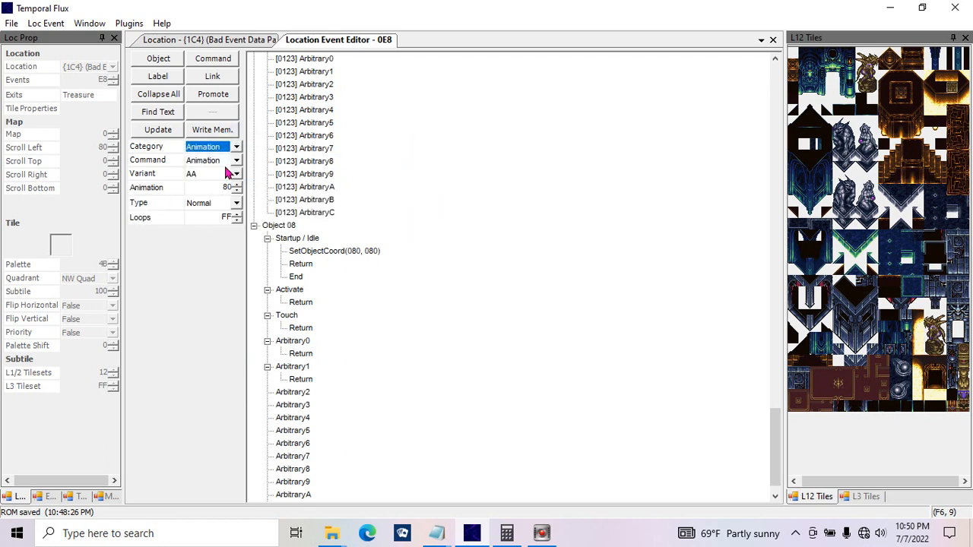
click(237, 160)
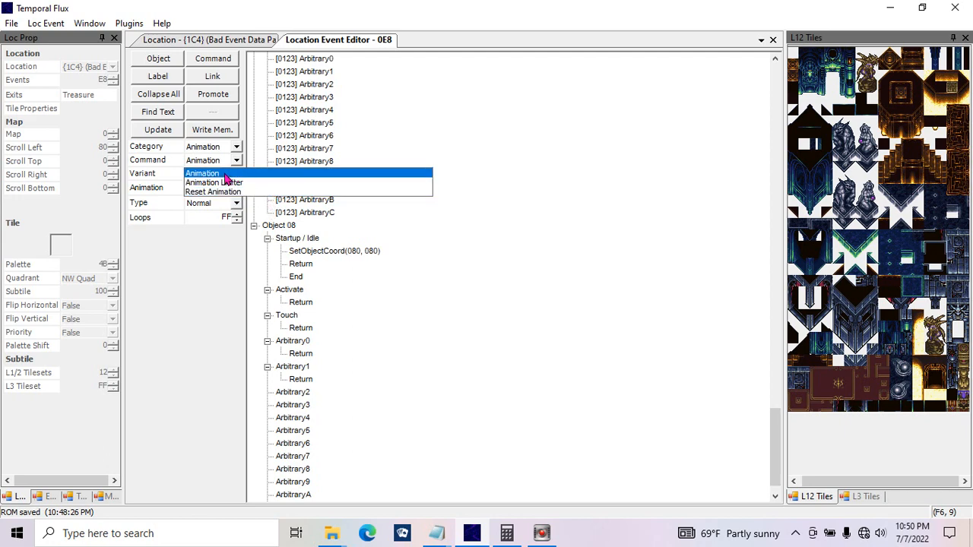
click(225, 174)
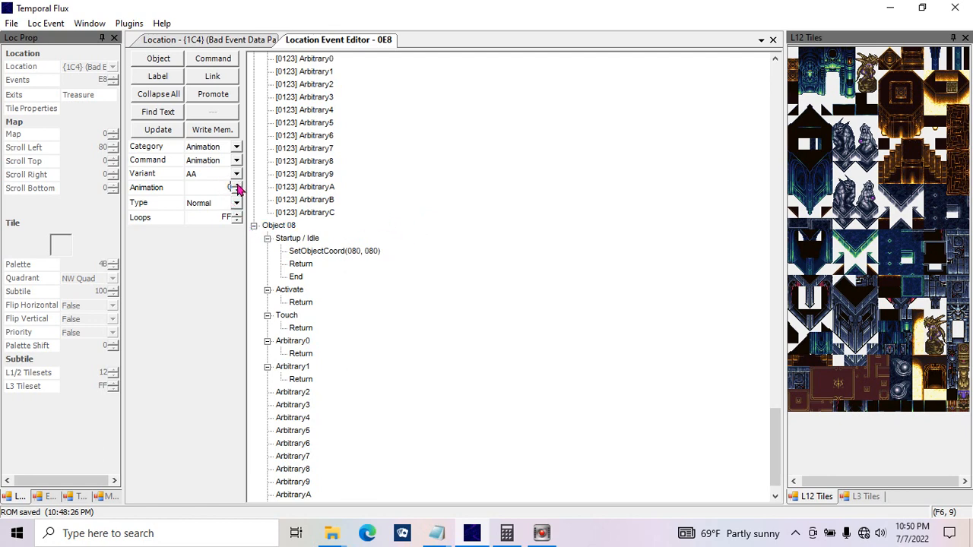
click(236, 184)
double_click(218, 218)
click(175, 131)
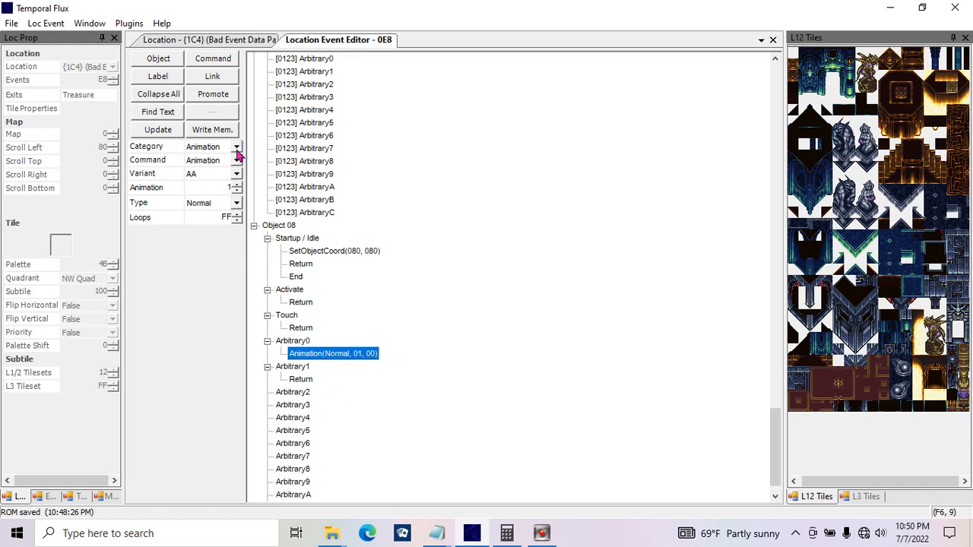
Step: Add a command above the Animation command in Arbitrary0 and make it Set Facing with direction Left and NPC reference Self
click(212, 62)
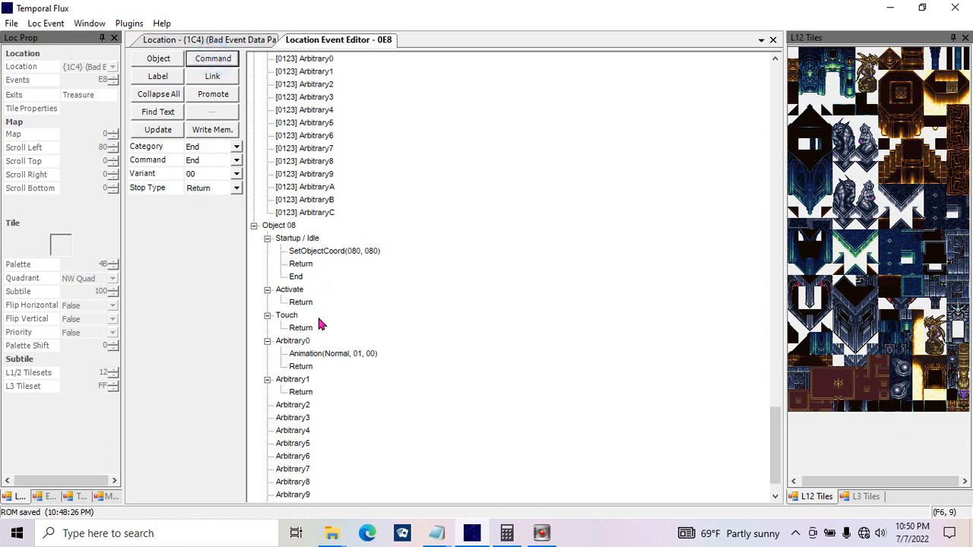
mouse_move(326, 356)
mouse_down()
mouse_move(329, 367)
mouse_move(320, 364)
mouse_up()
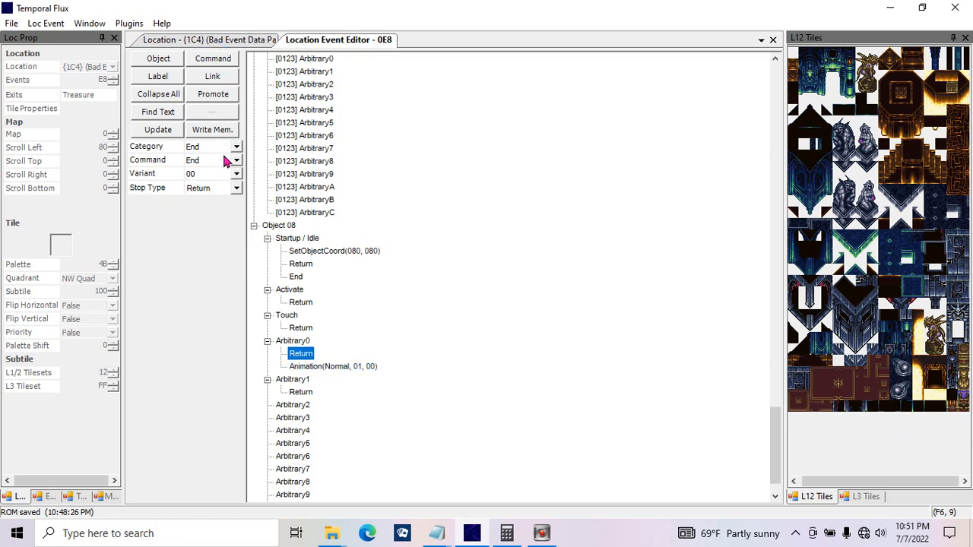
click(237, 147)
click(369, 167)
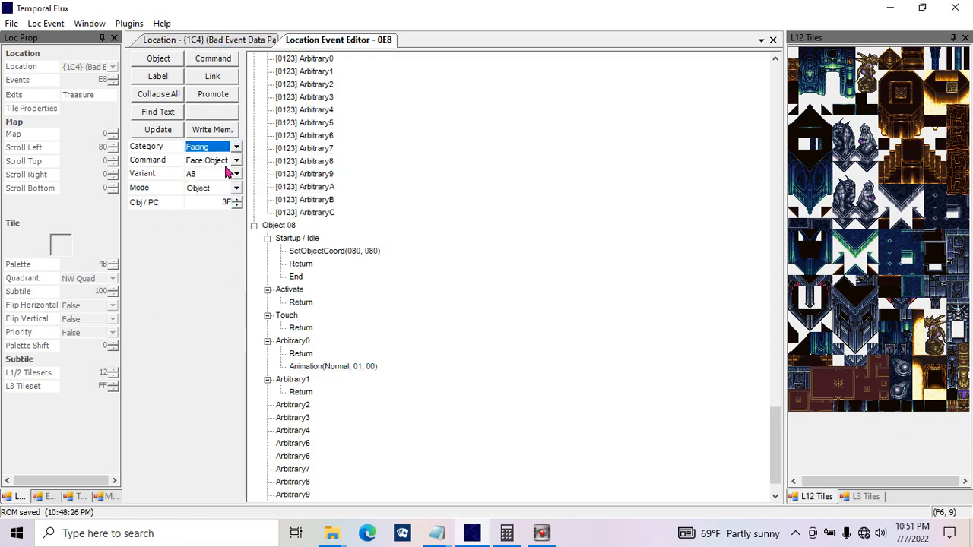
click(225, 161)
click(217, 192)
click(218, 190)
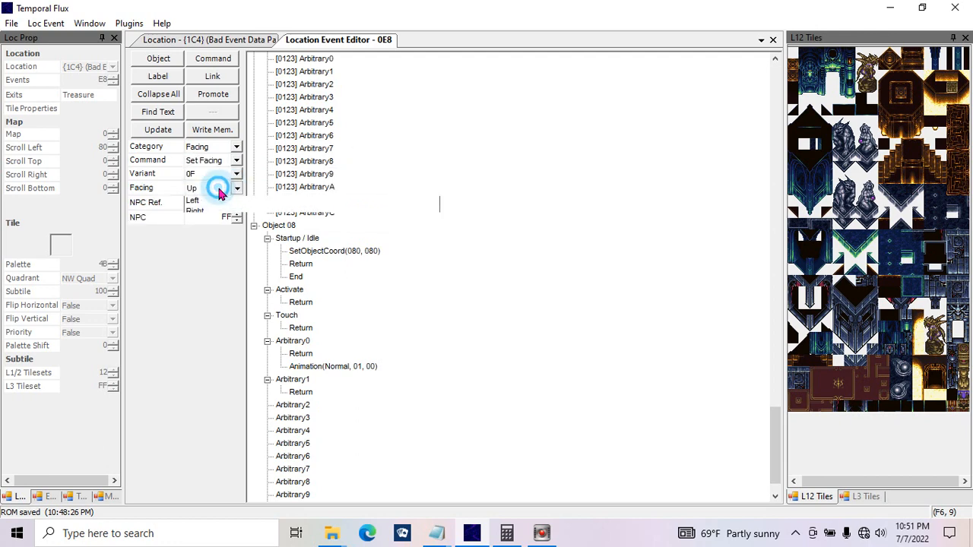
click(220, 225)
click(167, 130)
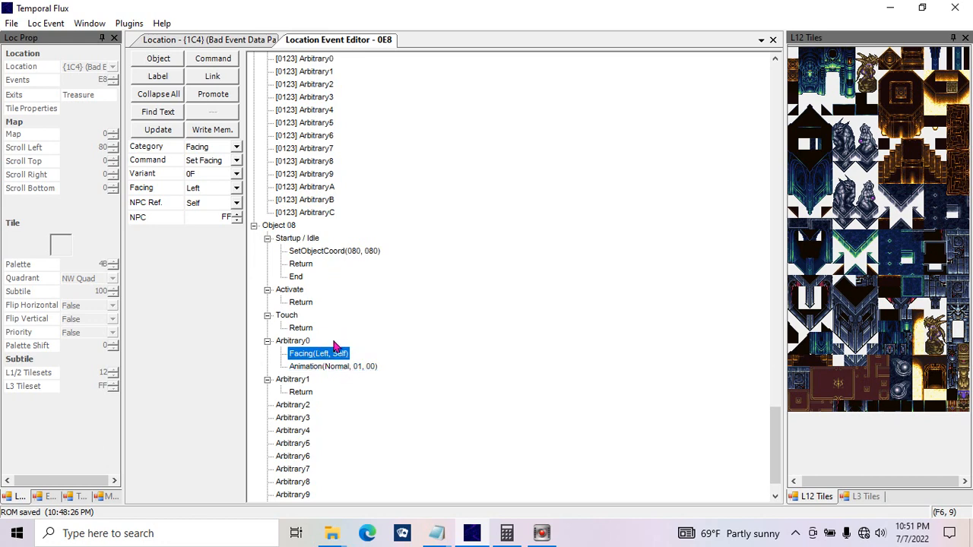
Step: Move the Facing and Animation commands from Arbitrary0 into Startup / Idle, directly after SetObjectCoord
click(329, 349)
drag(329, 346, 333, 260)
drag(354, 367, 329, 266)
Step: Insert a new command before SetObjectCoord in Object 08's Startup / Idle and set its category to Sprite Drawing
click(336, 251)
click(213, 58)
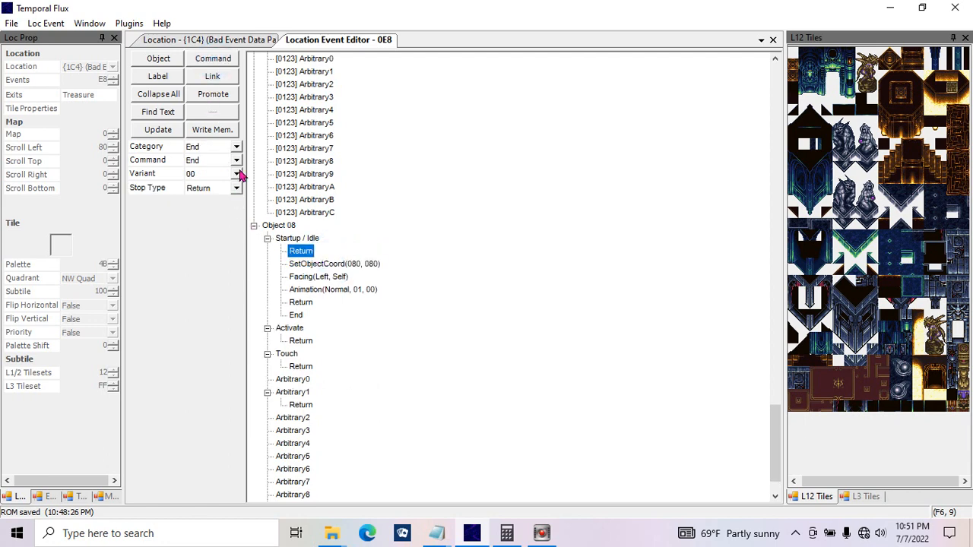
click(236, 147)
click(428, 222)
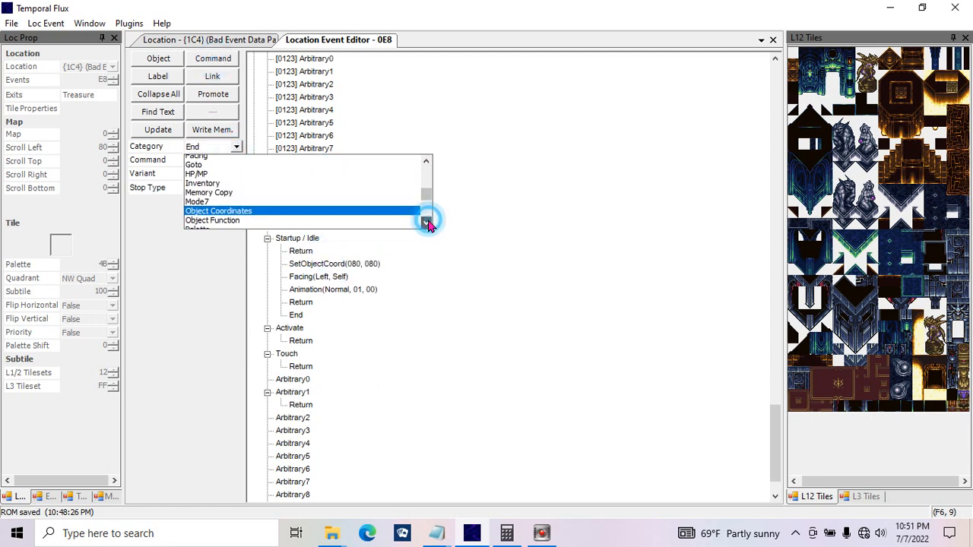
click(428, 221)
click(428, 222)
click(428, 222)
click(428, 221)
click(427, 222)
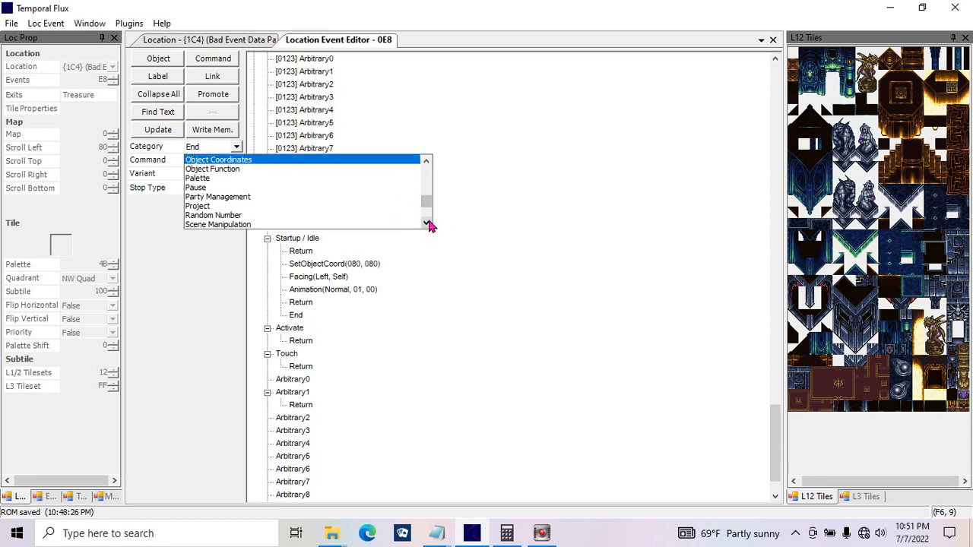
click(428, 222)
click(428, 222)
click(427, 222)
click(428, 222)
click(428, 222)
click(428, 222)
click(304, 196)
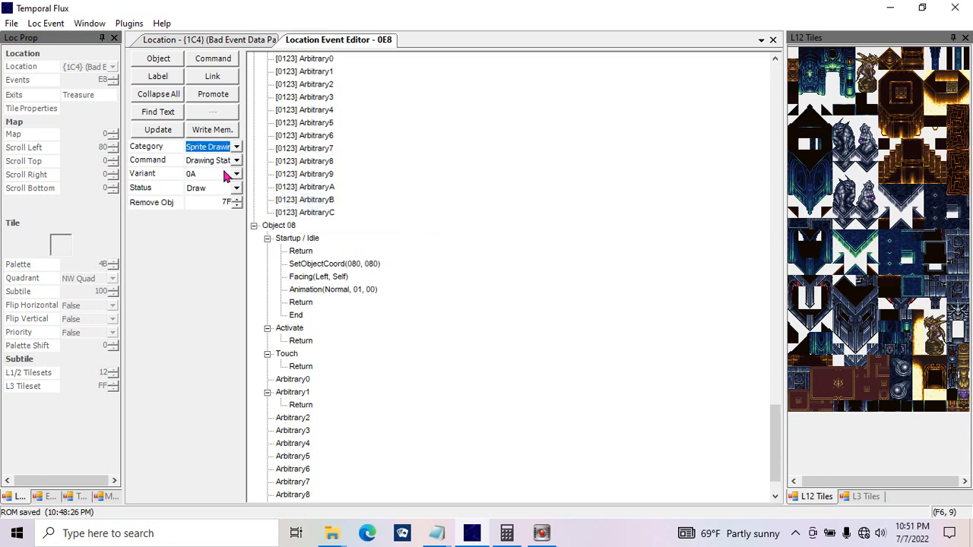
Step: Make the new command Load Sprite of type NPC with {00} Melchior and update it
click(227, 162)
click(240, 192)
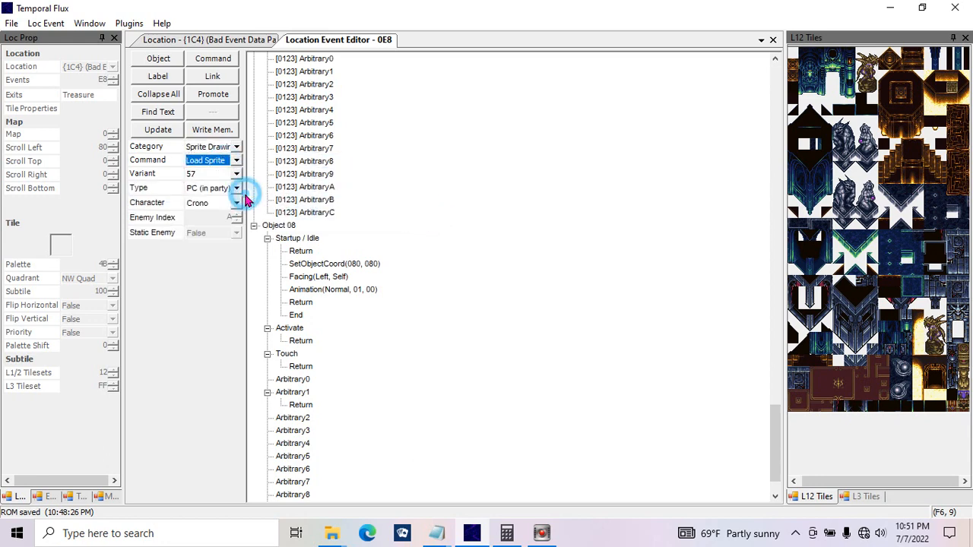
click(236, 188)
click(228, 219)
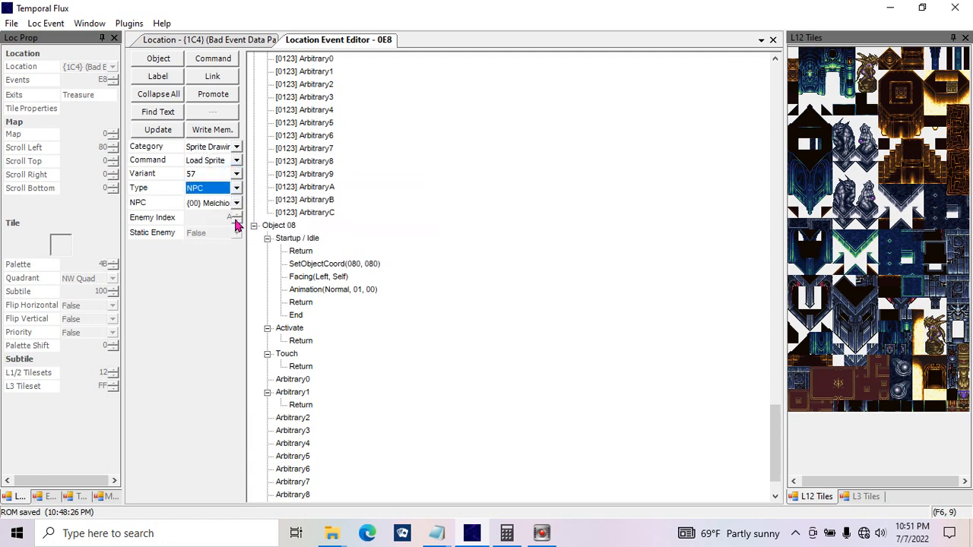
click(158, 129)
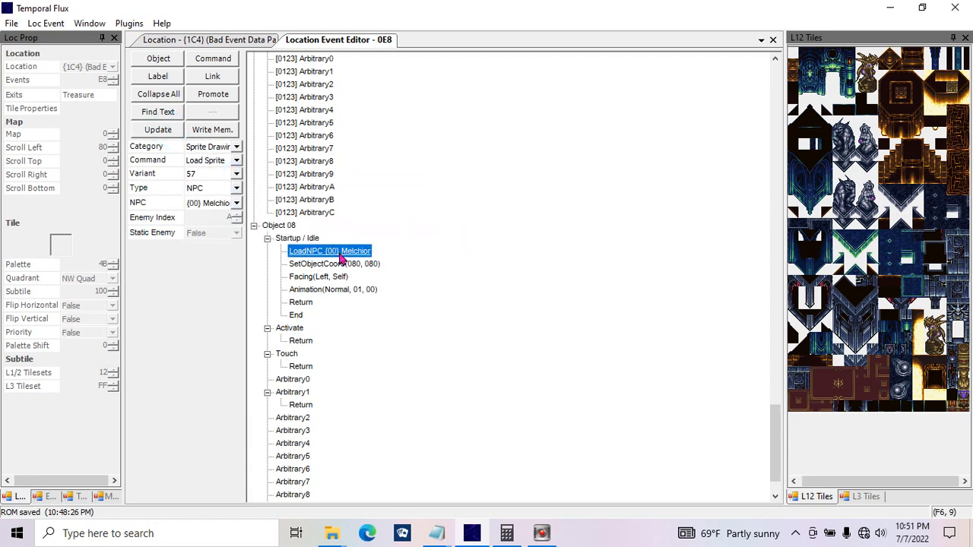
Step: Compare the coordinates of Object 08's SetObjectCoord command with the tile positions on the location map
click(347, 265)
click(220, 39)
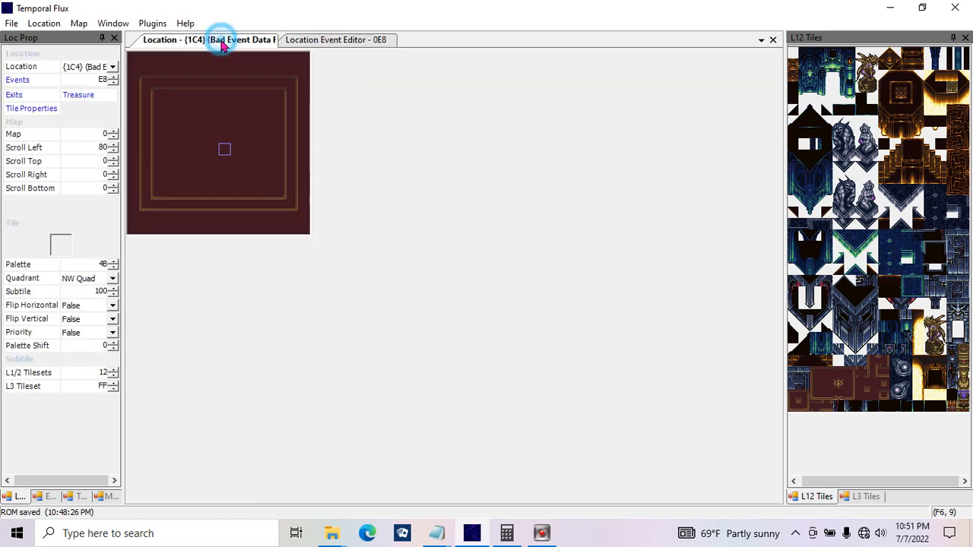
click(225, 150)
click(311, 39)
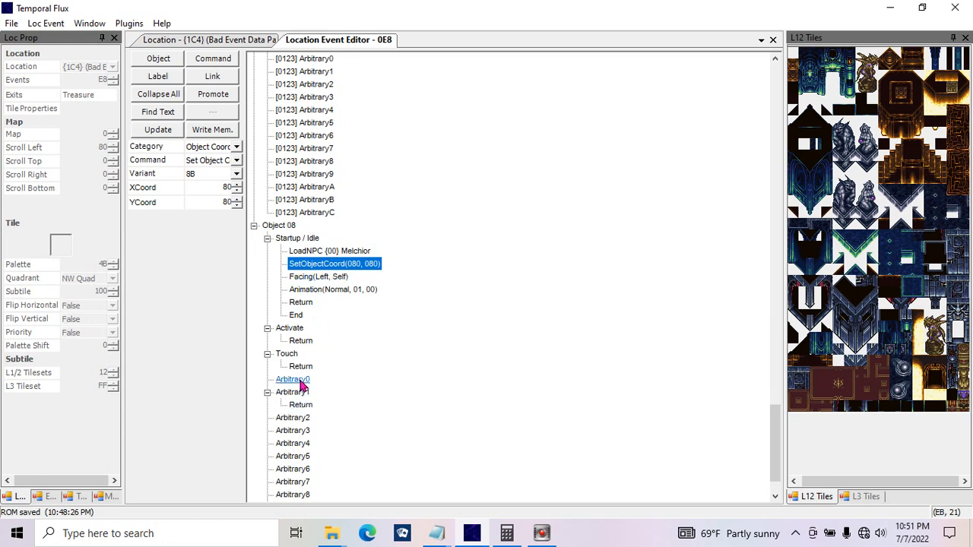
Step: Add a Return command to Object 08's empty Arbitrary0 function
click(291, 328)
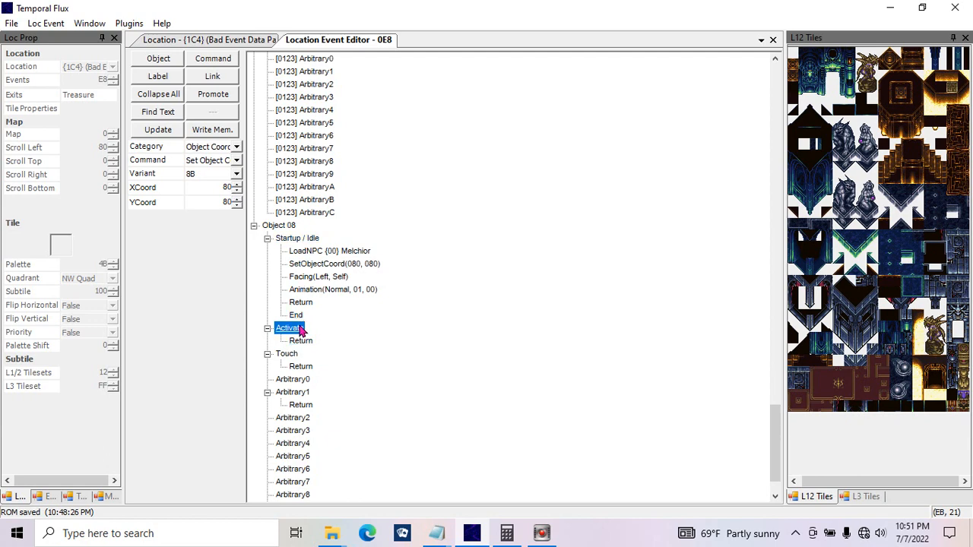
click(286, 354)
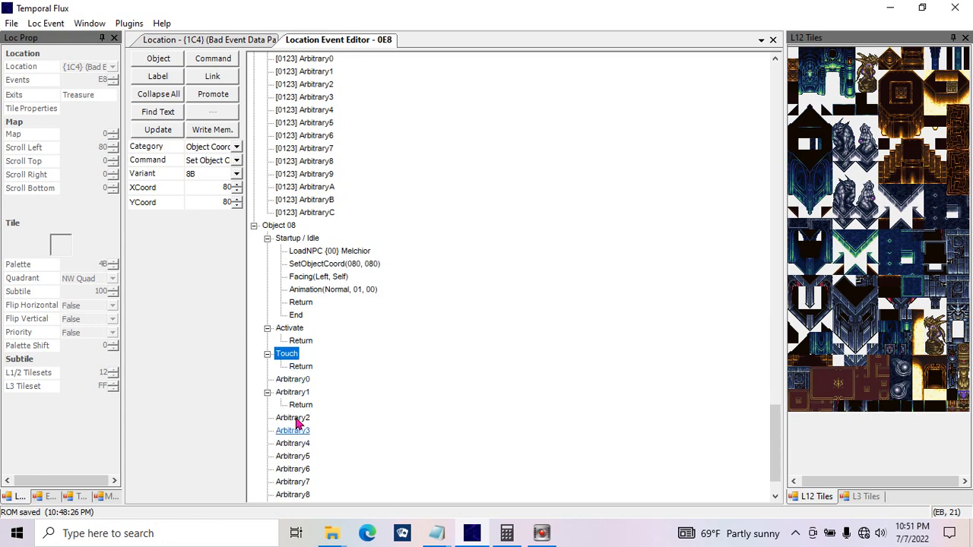
click(302, 382)
click(222, 61)
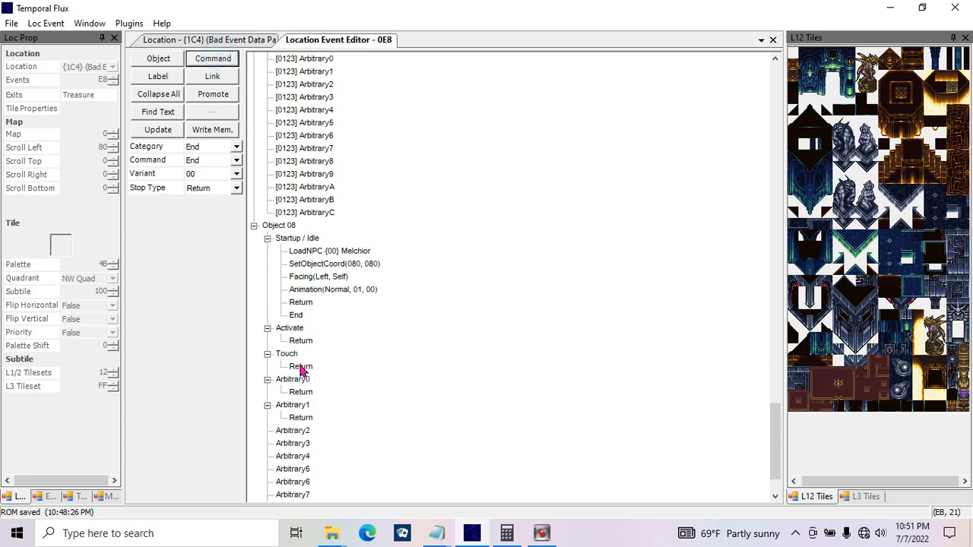
click(295, 394)
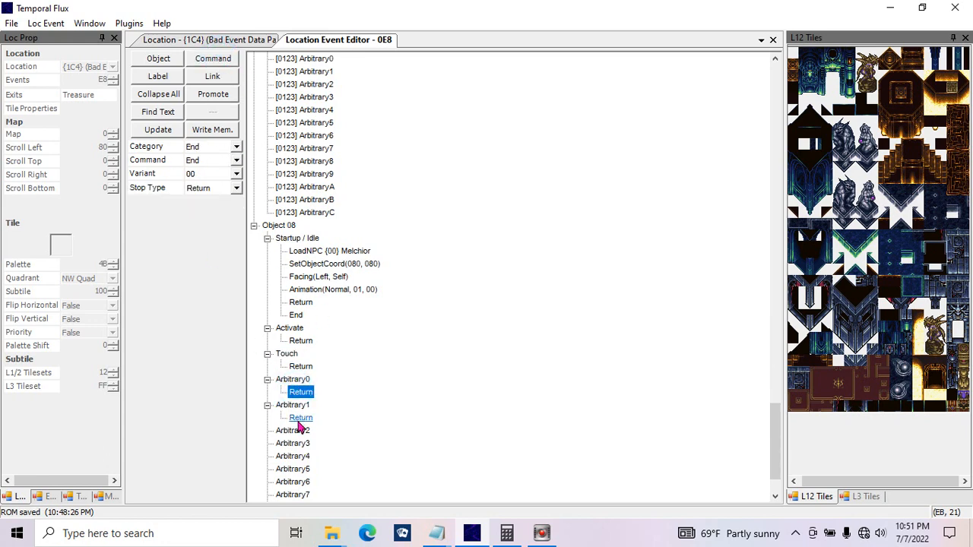
Step: Add a Return command to Object 08's empty Arbitrary2 function
click(298, 431)
click(216, 61)
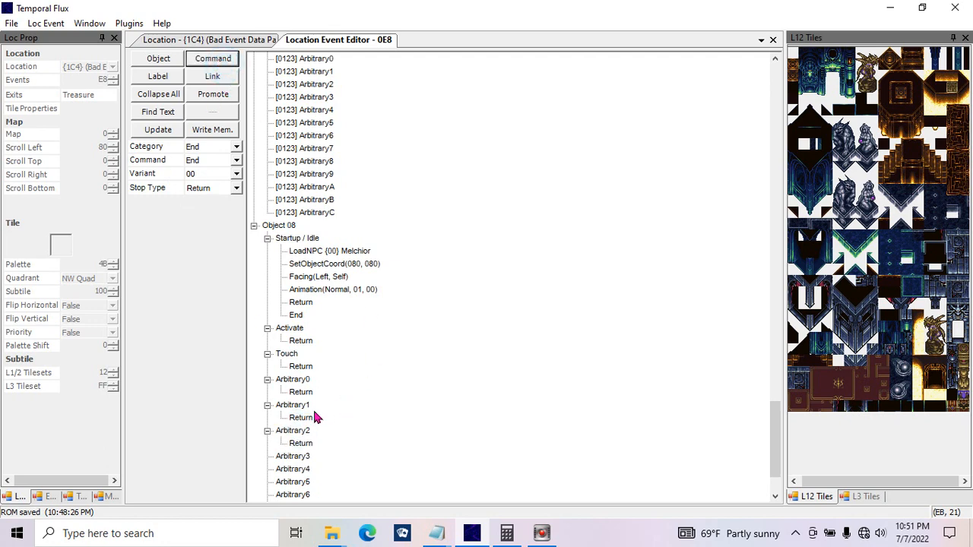
Step: Switch the command category to Assignment and examine the Get PC1 command's Store to parameter
click(237, 147)
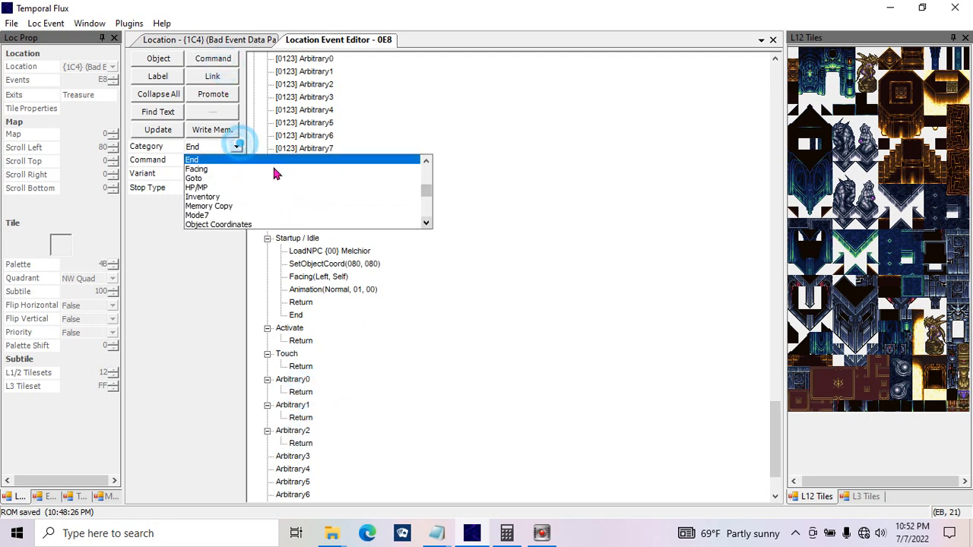
drag(428, 191, 427, 165)
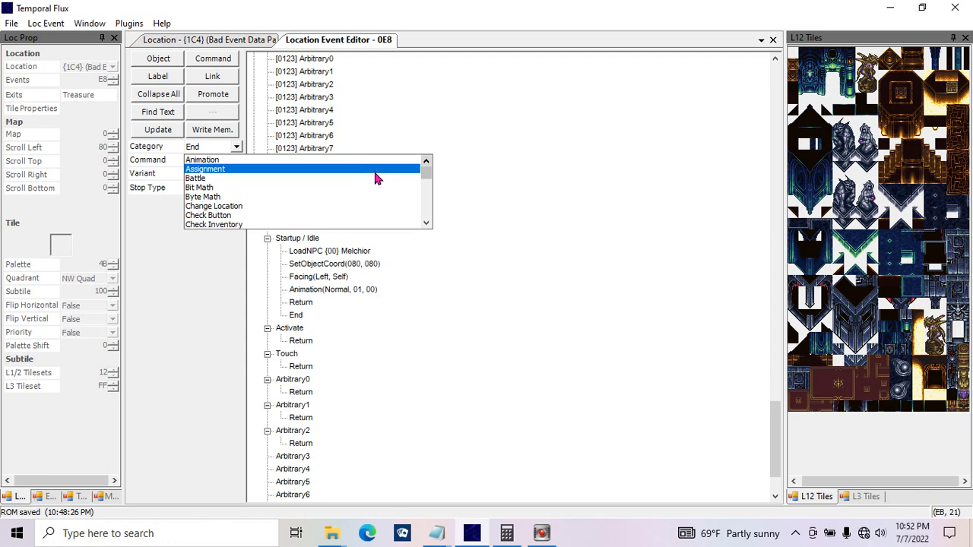
drag(425, 169, 454, 157)
click(296, 169)
click(228, 162)
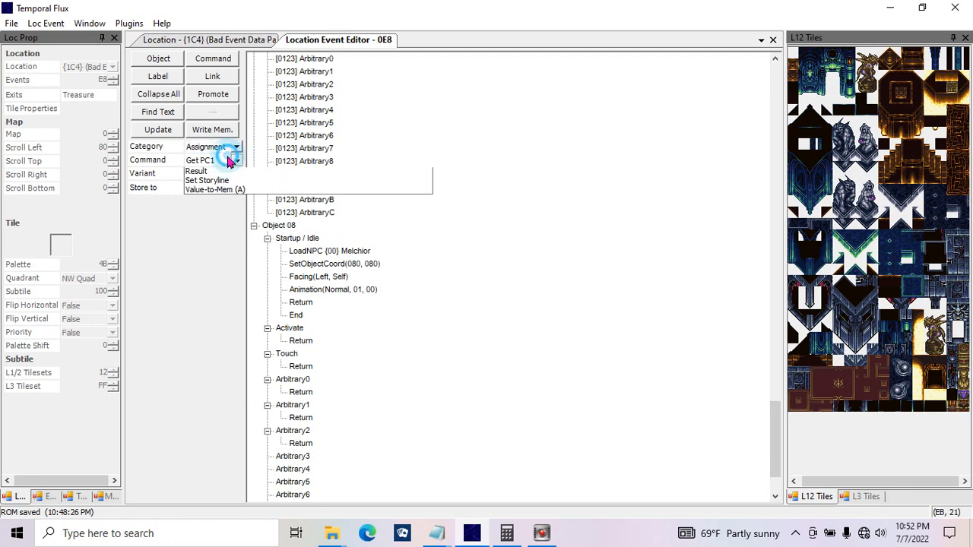
click(228, 174)
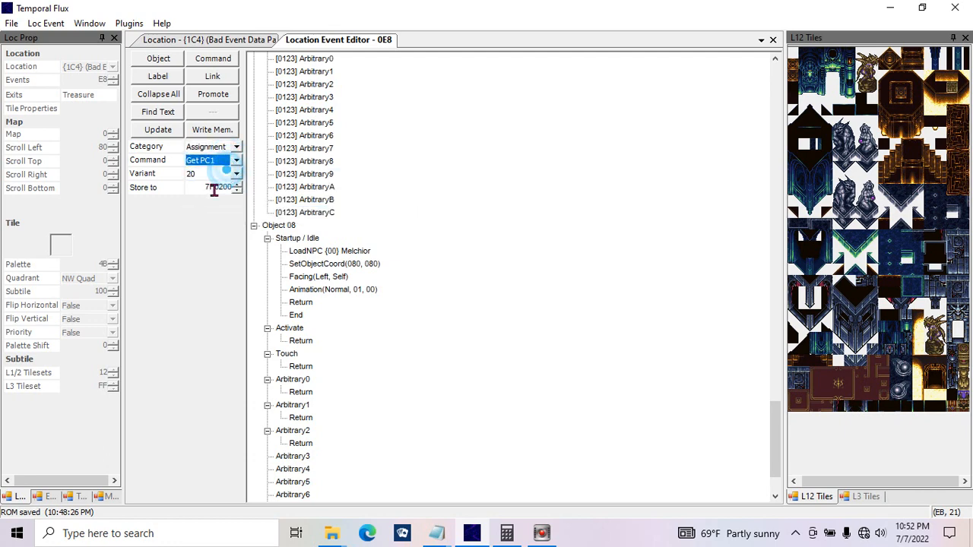
drag(200, 187, 237, 192)
click(235, 161)
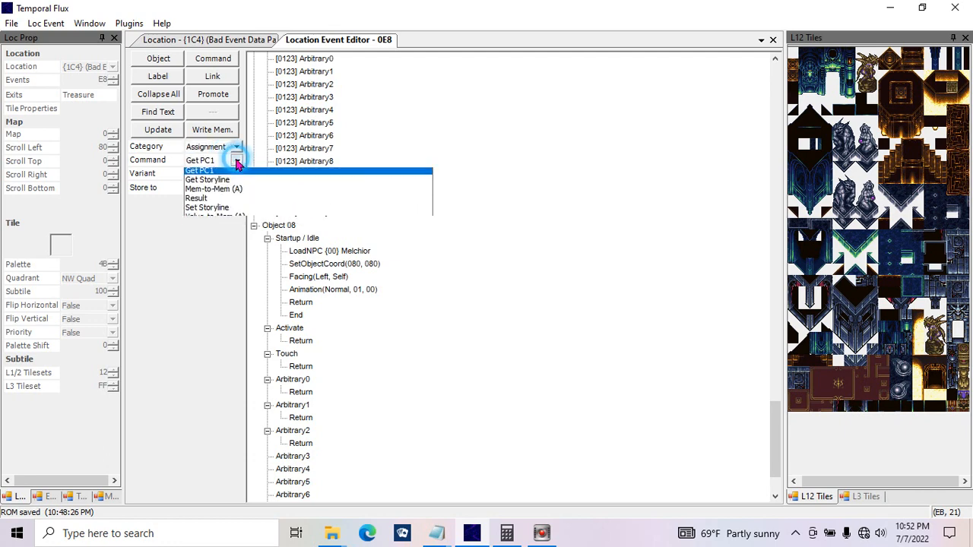
click(216, 173)
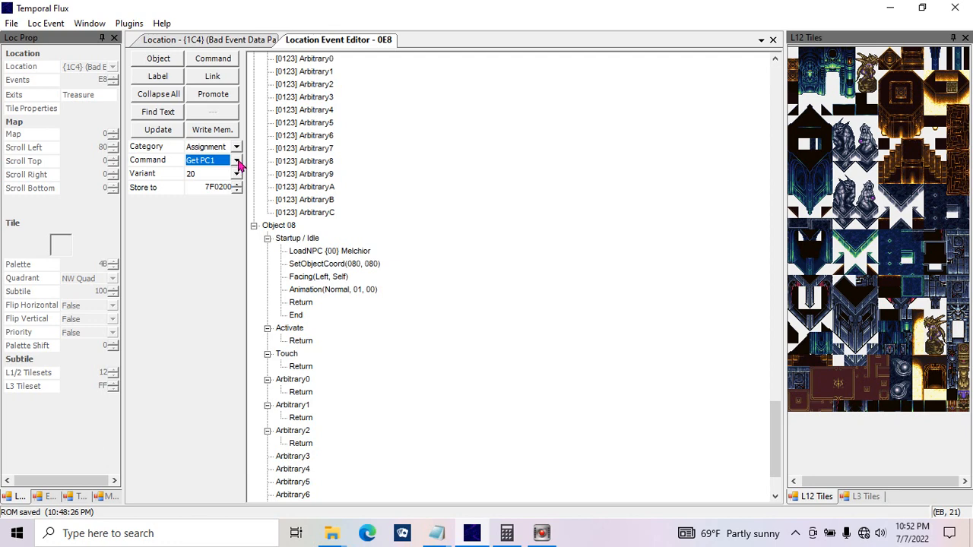
drag(187, 187, 240, 187)
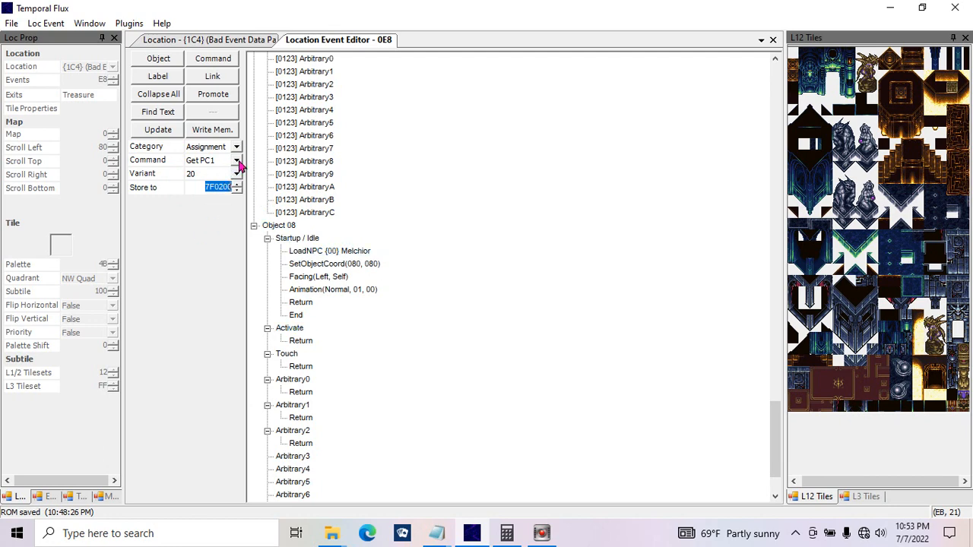
Step: Choose the Get Storyline assignment command and examine its Store to parameter
click(237, 160)
click(232, 182)
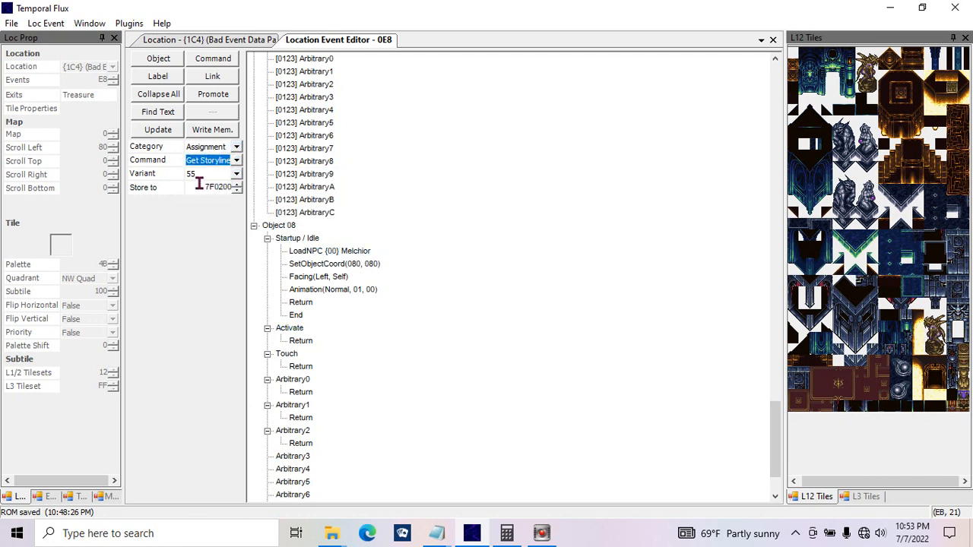
click(200, 188)
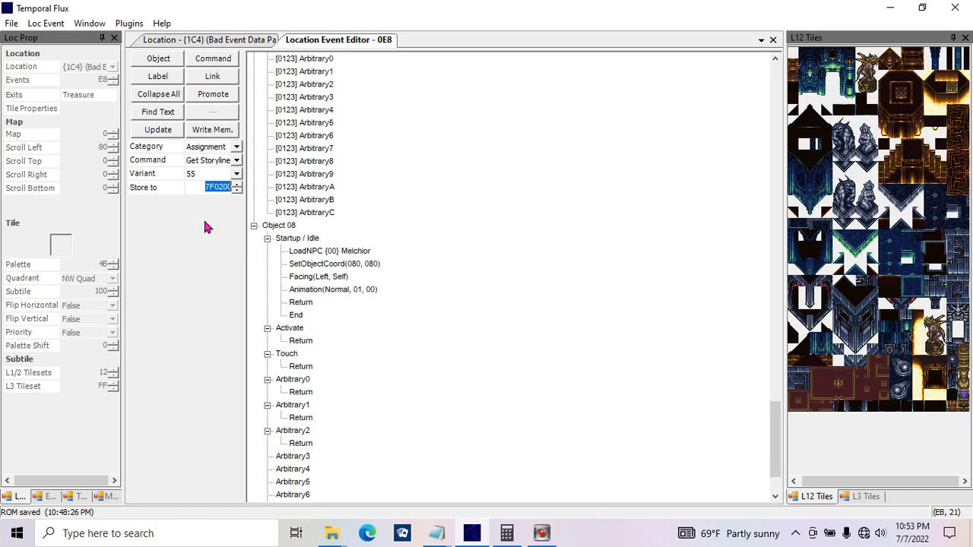
Step: Choose the Mem-to-Mem assignment command and examine its Load from, Store to and Width parameters, keeping the width at One byte
click(236, 161)
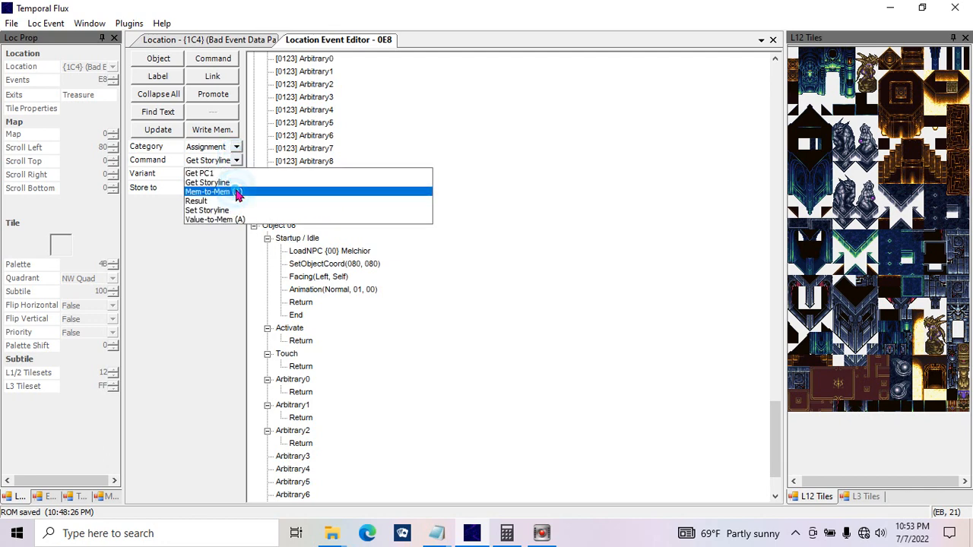
click(236, 193)
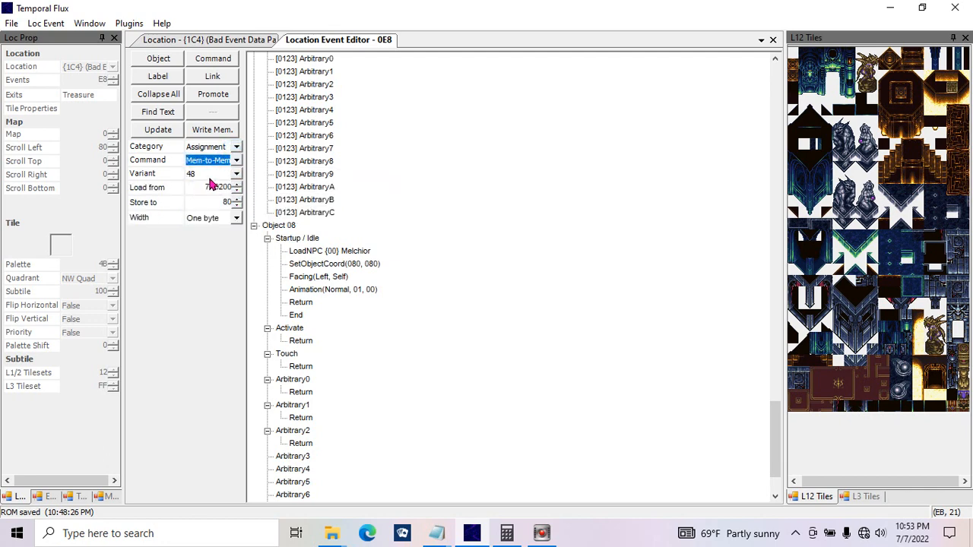
click(199, 189)
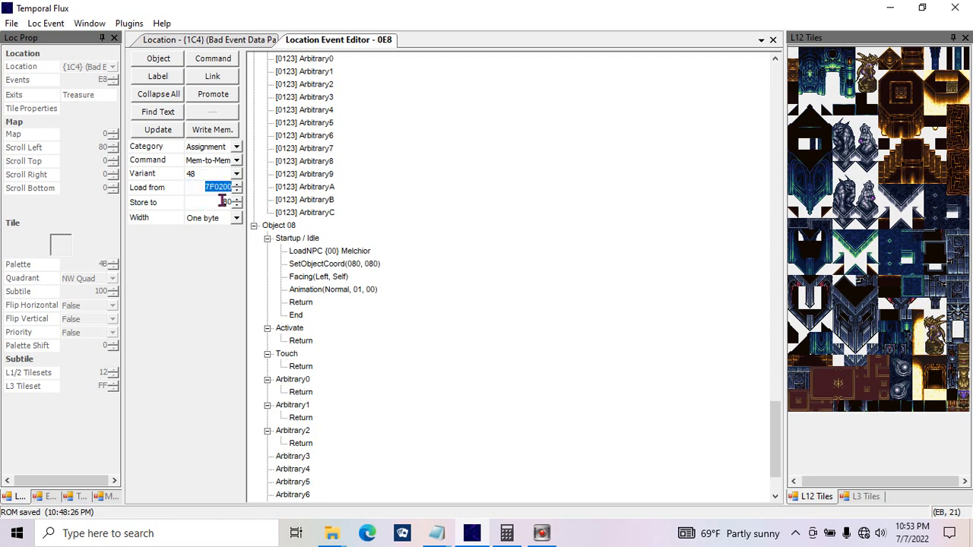
click(226, 200)
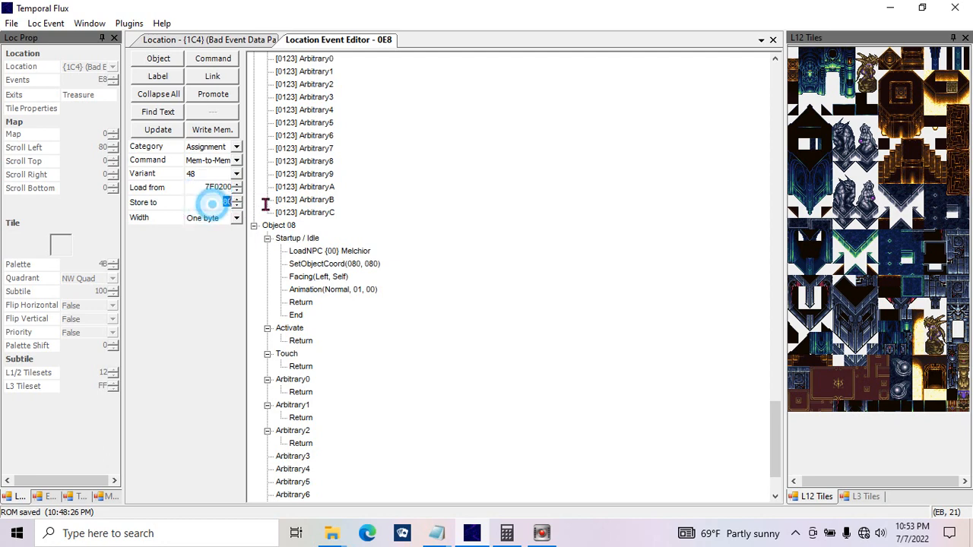
click(211, 218)
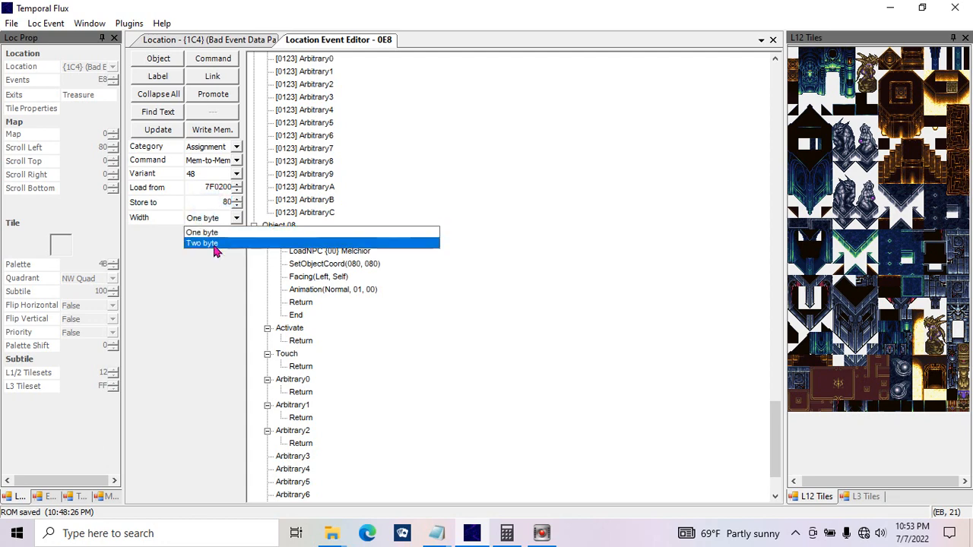
click(207, 232)
Step: Choose the Result assignment command and examine its Load from parameter
click(235, 161)
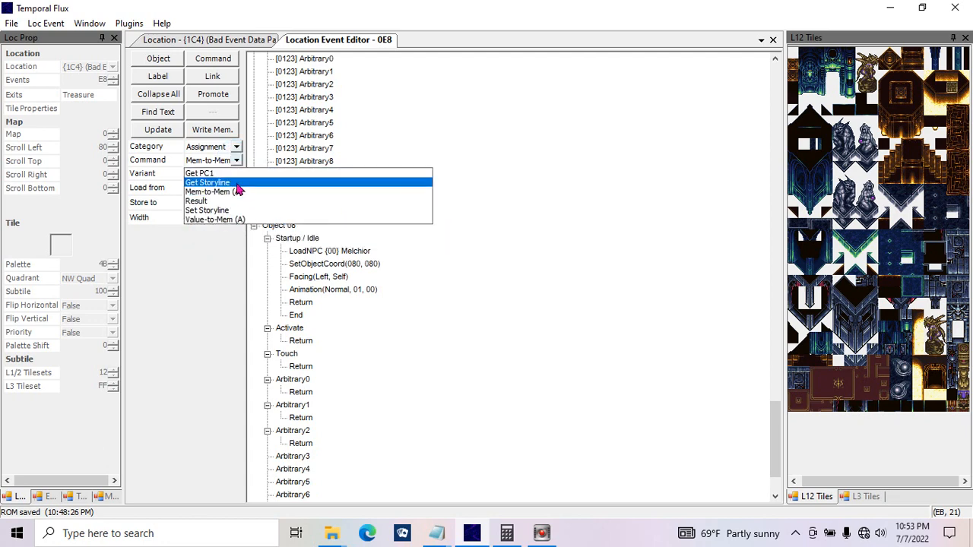
click(232, 199)
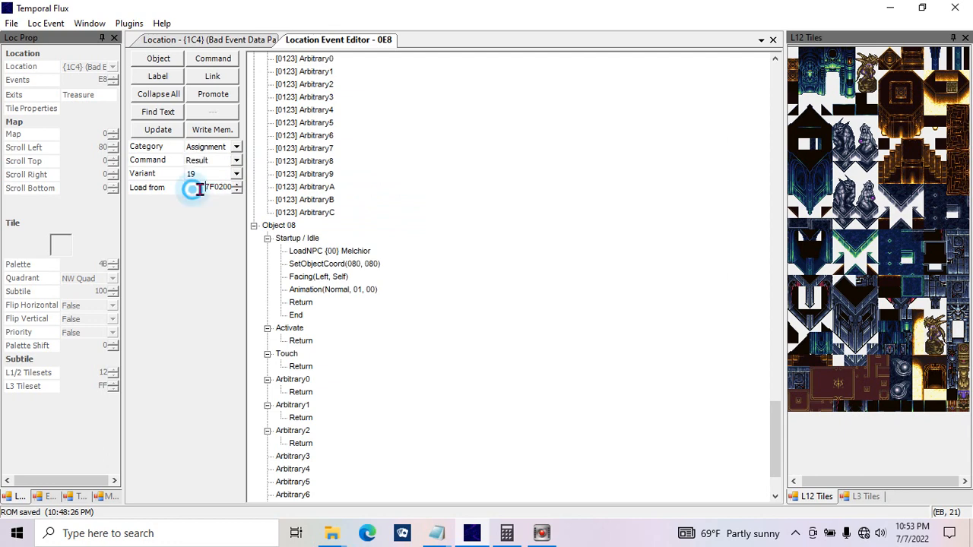
click(191, 189)
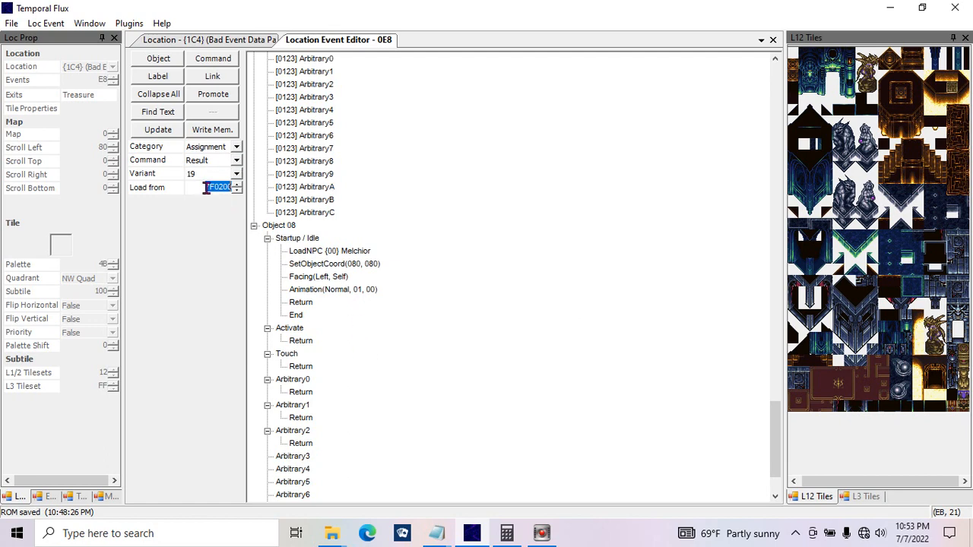
Step: Switch the command category to Battle and examine the available commands and variants
click(236, 147)
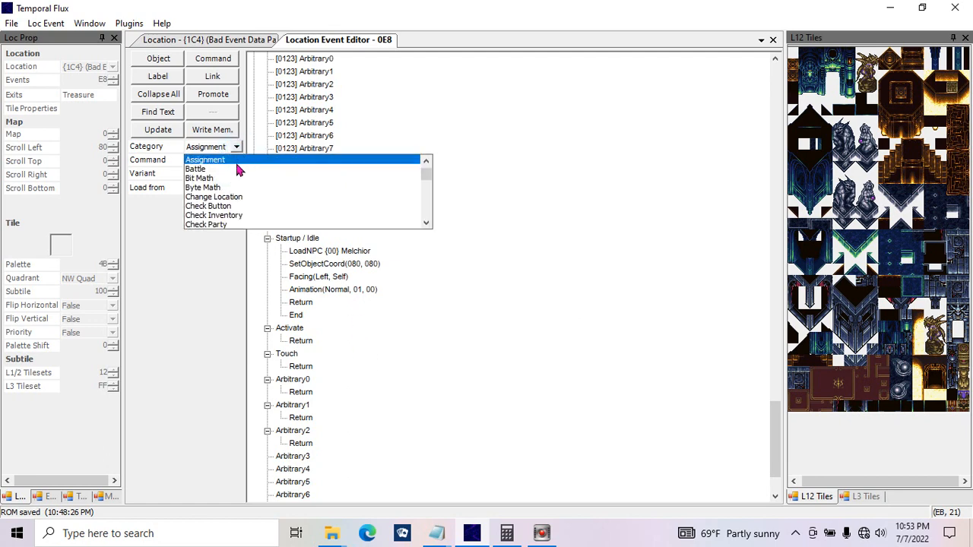
click(240, 169)
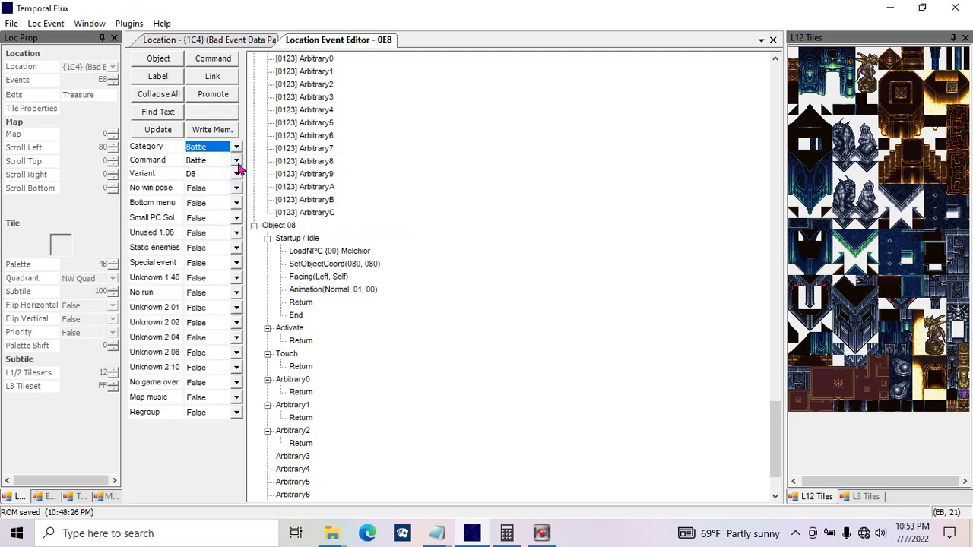
click(236, 161)
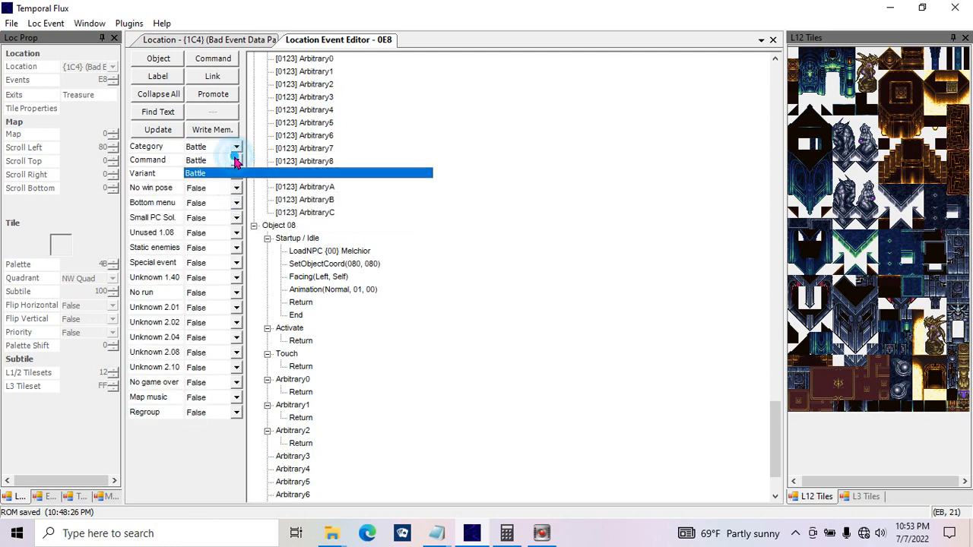
click(235, 171)
click(236, 174)
click(239, 182)
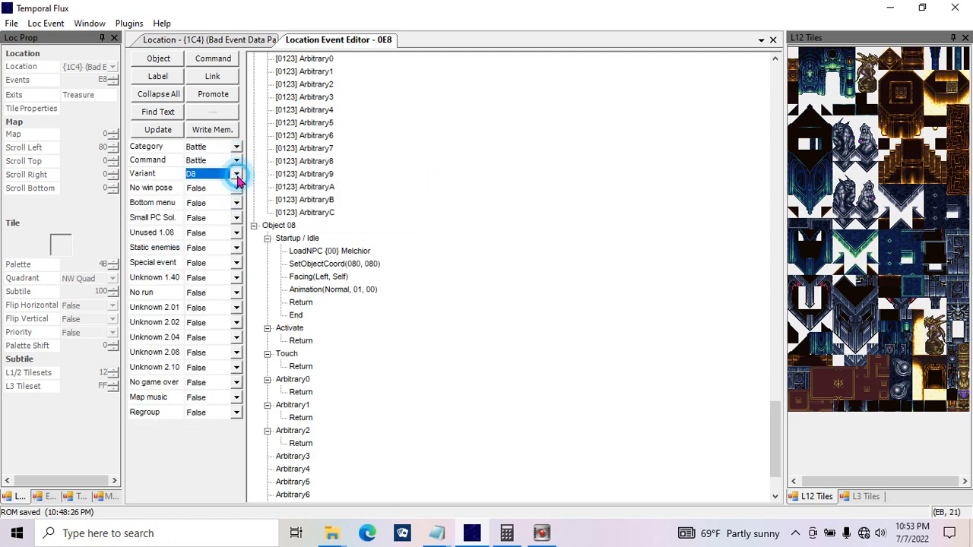
Step: Examine the Battle command's No win pose, Bottom menu and Small PC Sol. options, leaving each at False
click(236, 188)
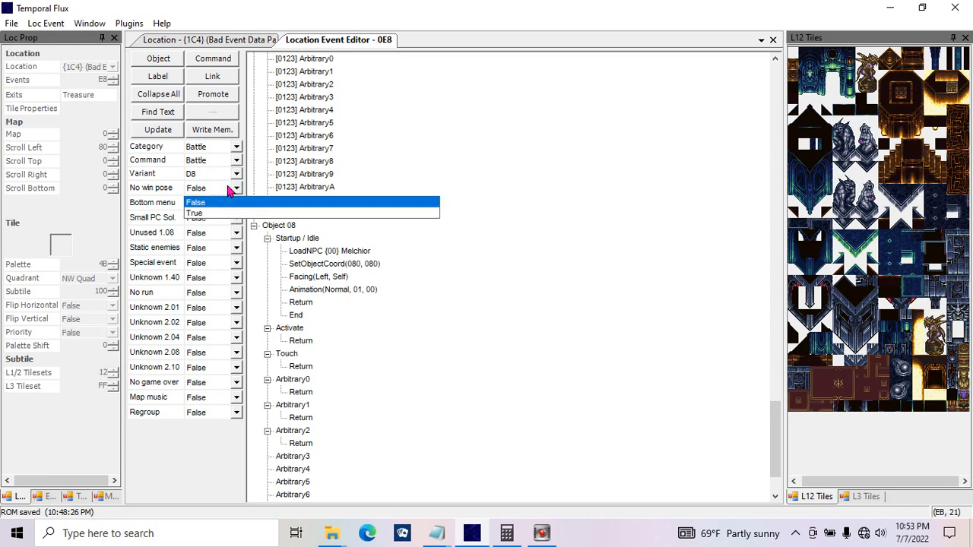
click(212, 200)
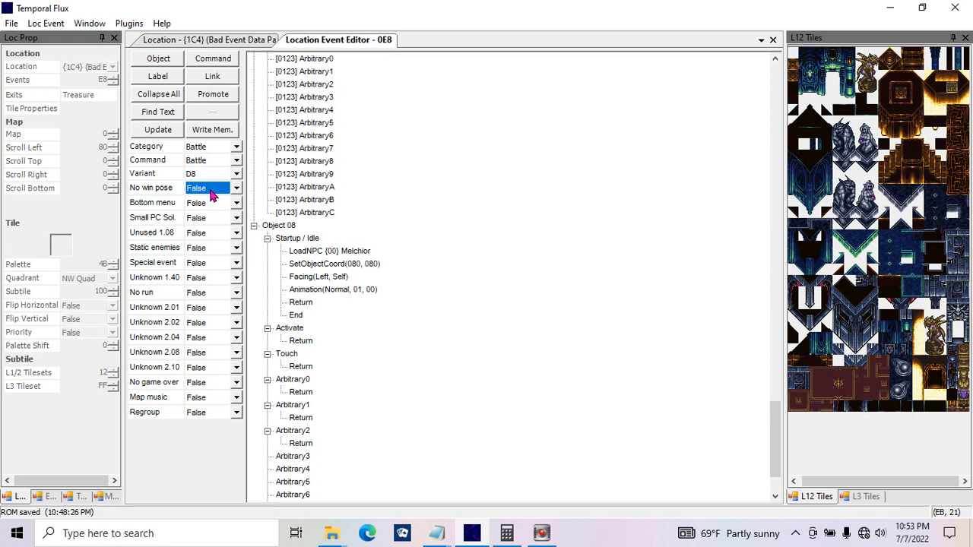
click(212, 190)
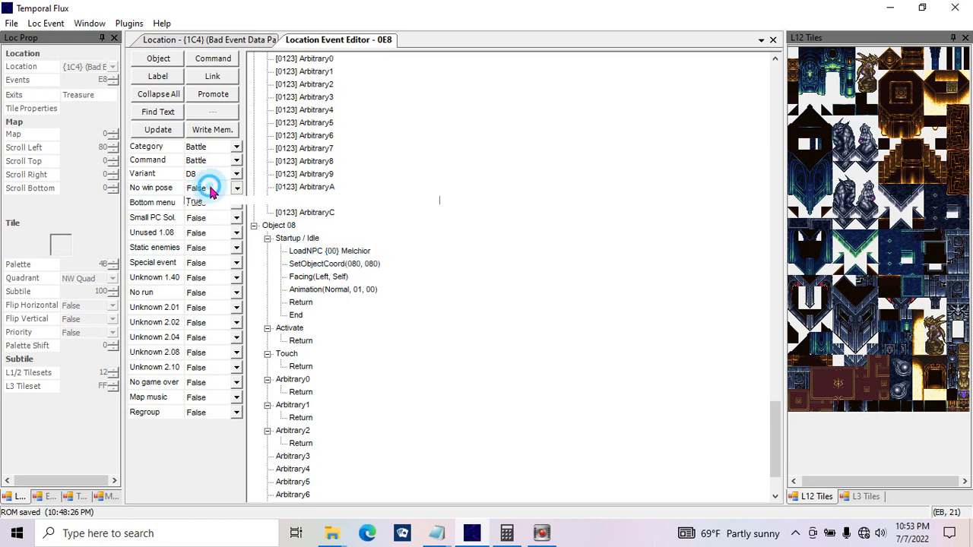
click(212, 190)
click(231, 211)
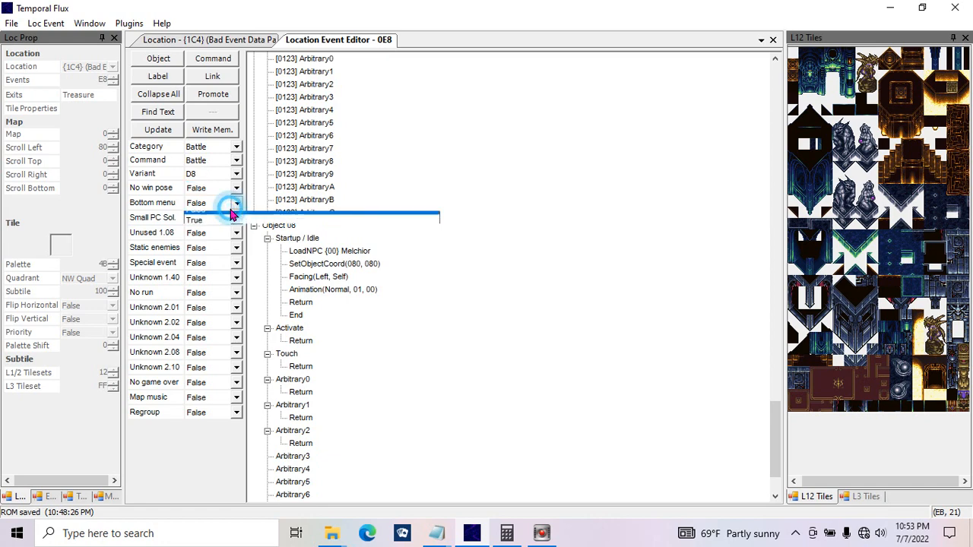
click(217, 211)
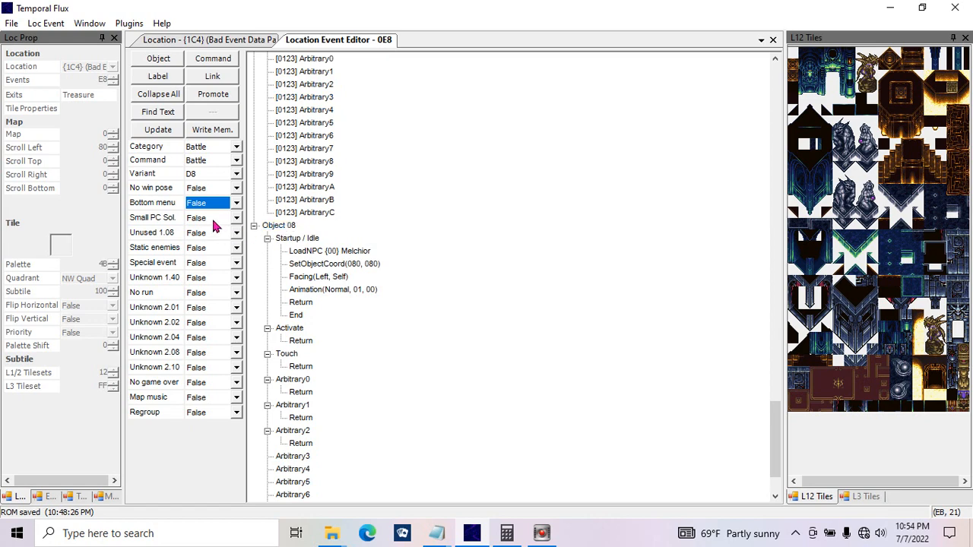
click(220, 218)
click(220, 220)
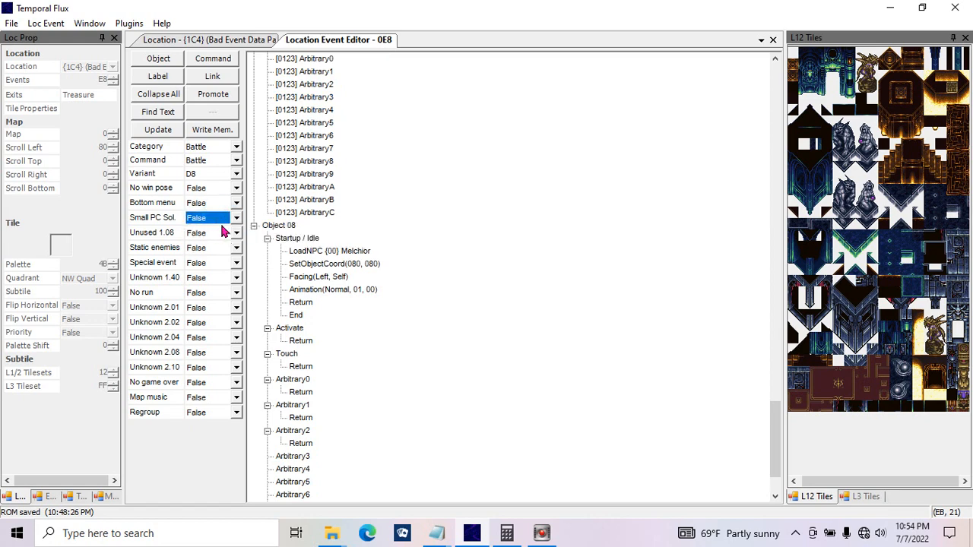
Step: Look through the map layer and property overlays available for location {1C4}, and return to the location's event script
click(237, 40)
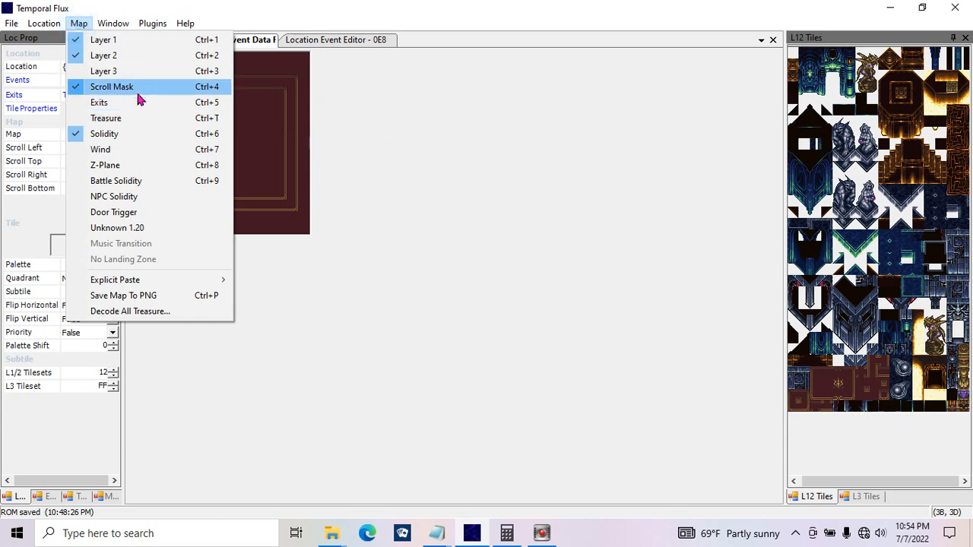
mouse_move(159, 23)
drag(176, 8, 235, 2)
click(309, 42)
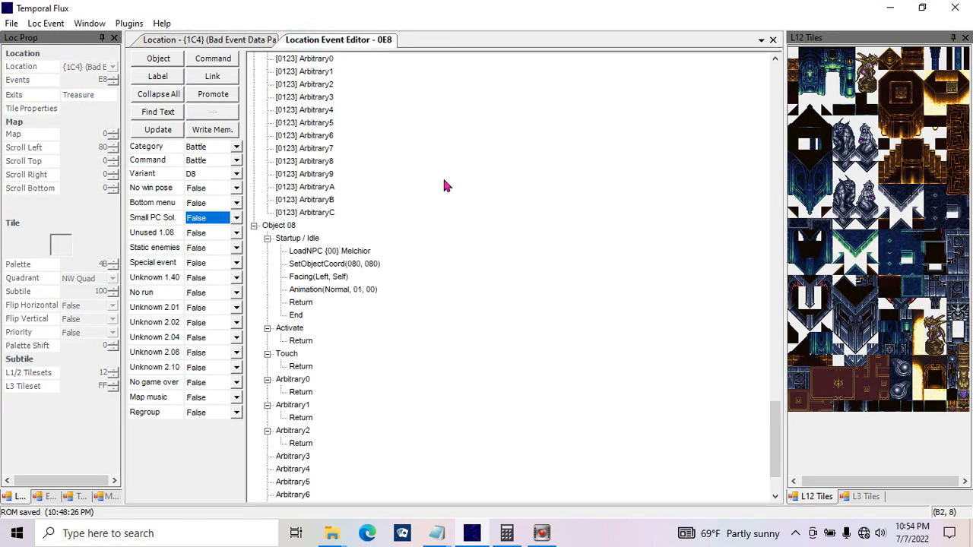
click(435, 206)
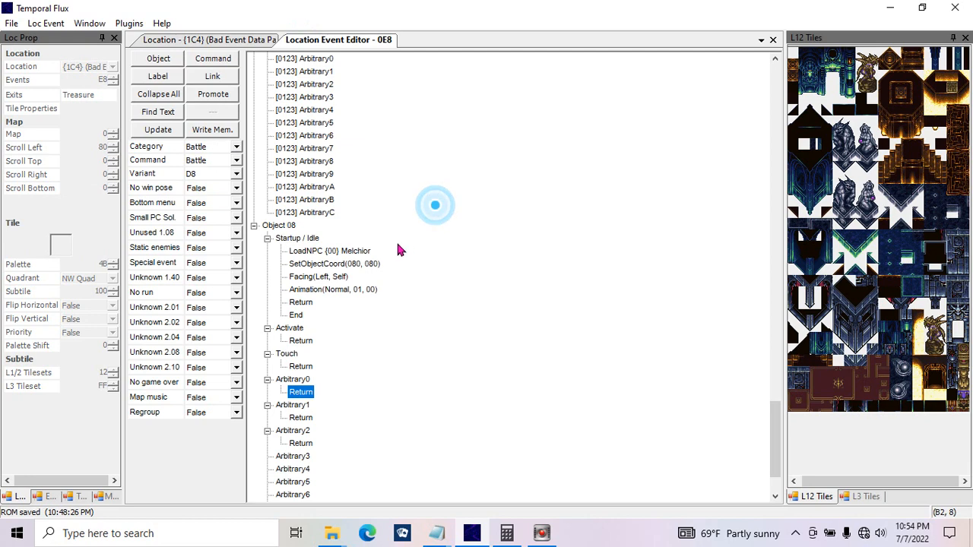
Step: Check the Battle command's Unused 1.08 option and set Static enemies to True
click(221, 240)
click(222, 245)
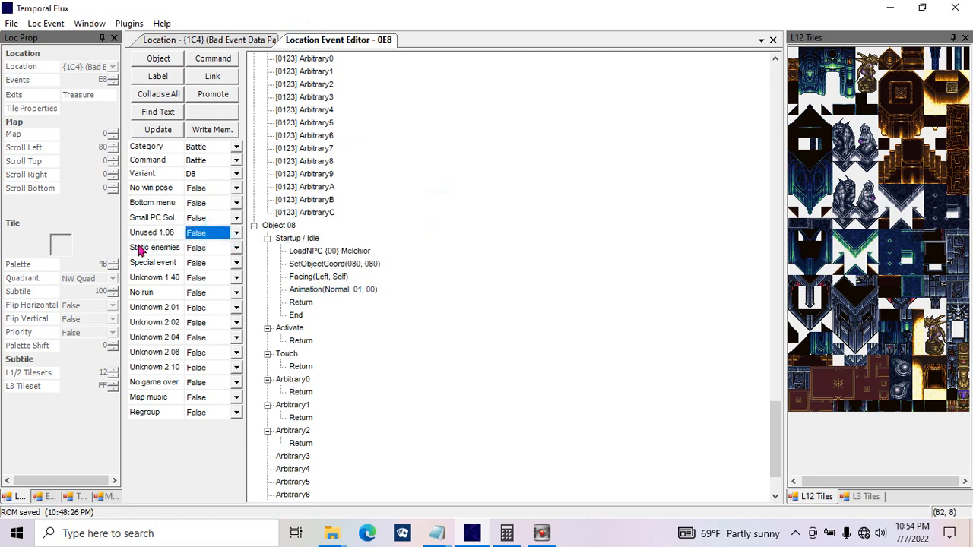
click(217, 250)
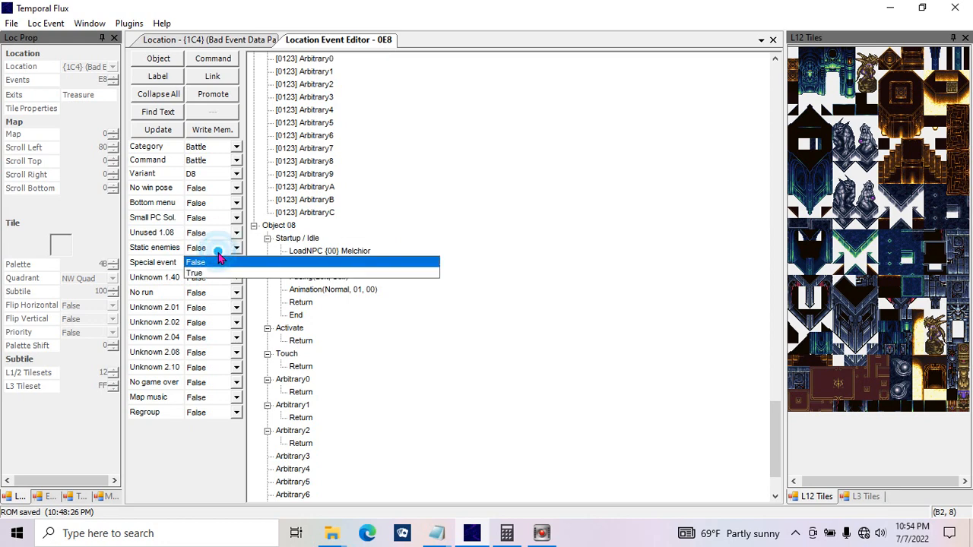
click(217, 260)
click(195, 249)
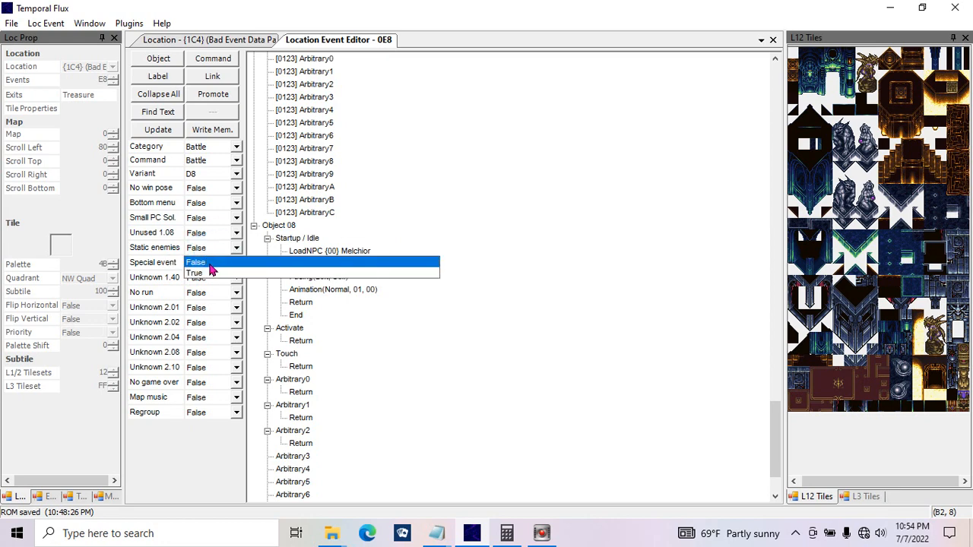
click(199, 272)
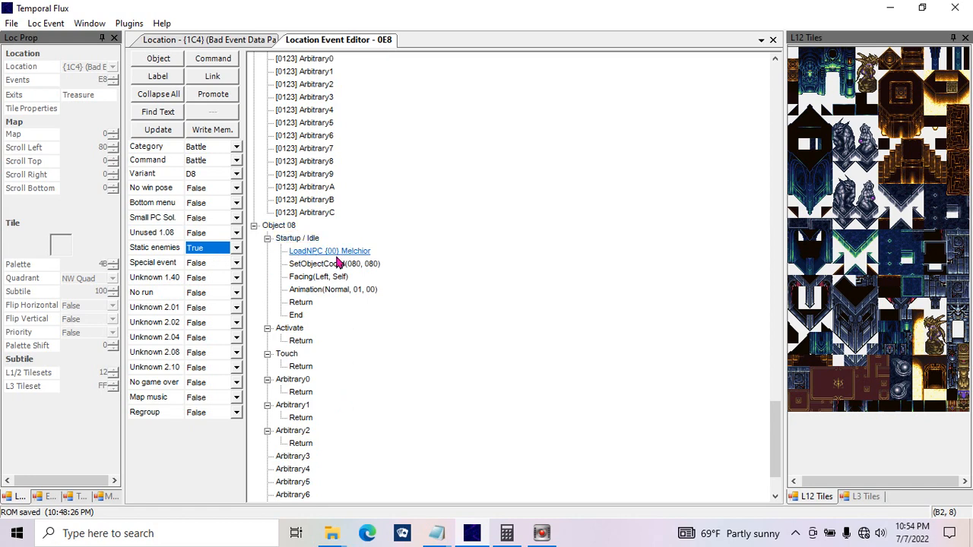
Step: Set the Battle command's Static enemies option back to False
click(287, 226)
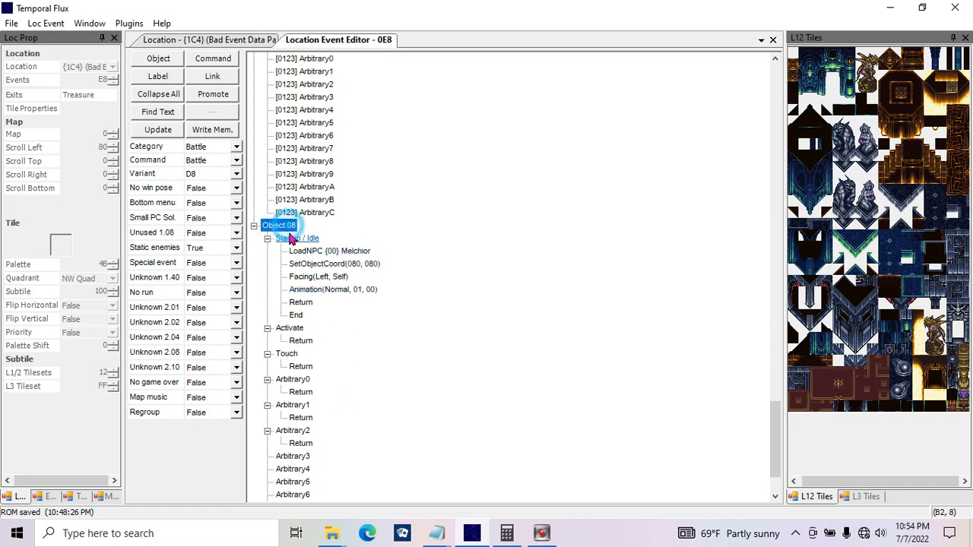
click(218, 248)
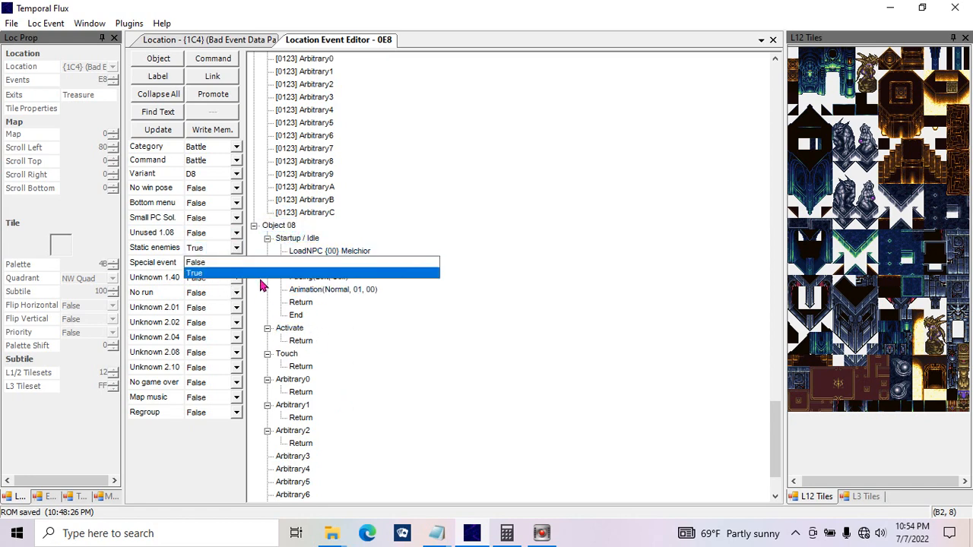
click(254, 259)
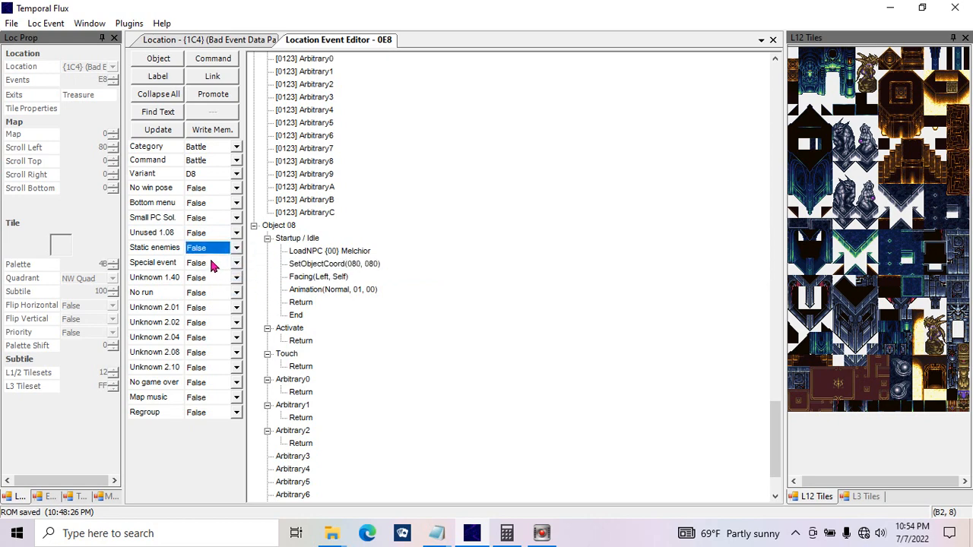
Step: Examine the choices of the Battle command's Special event and No run options, leaving both at False
click(234, 266)
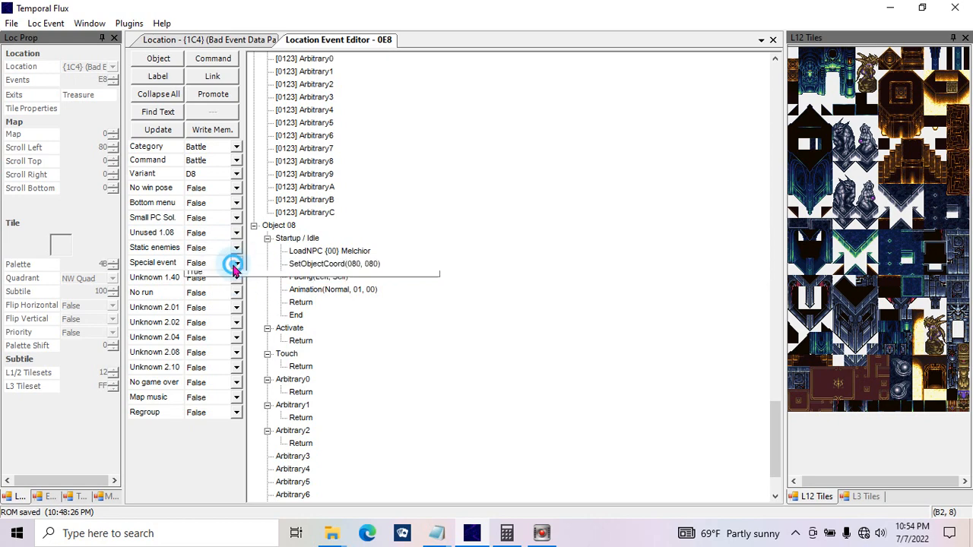
click(234, 266)
click(234, 262)
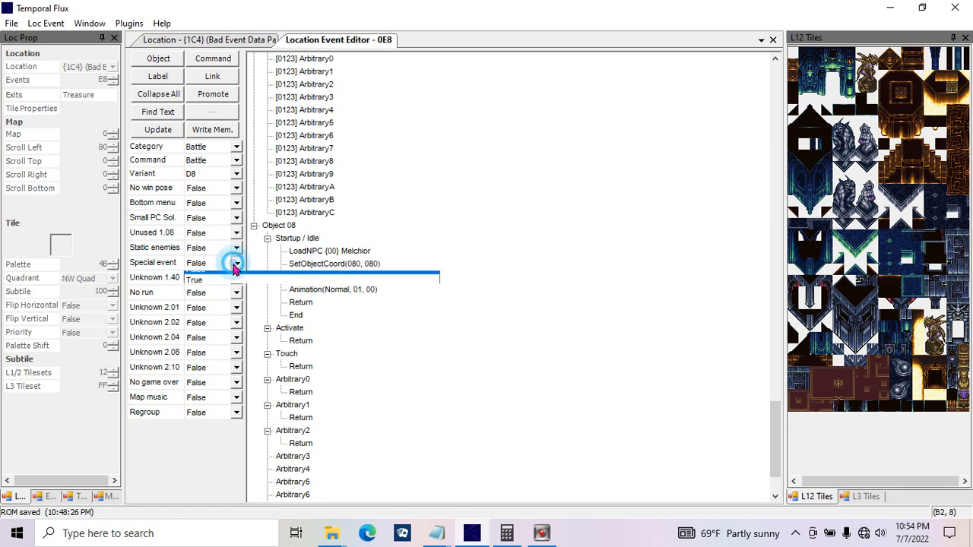
click(238, 277)
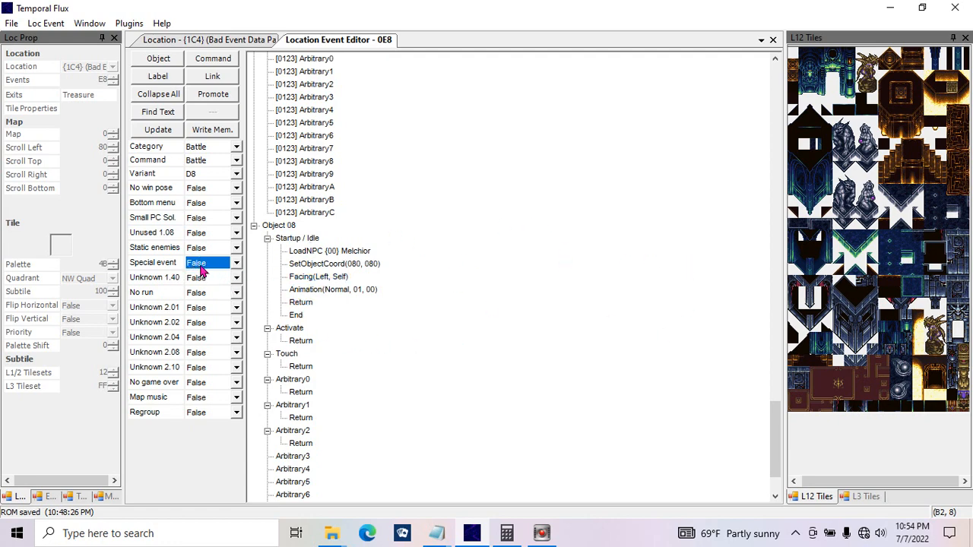
click(209, 296)
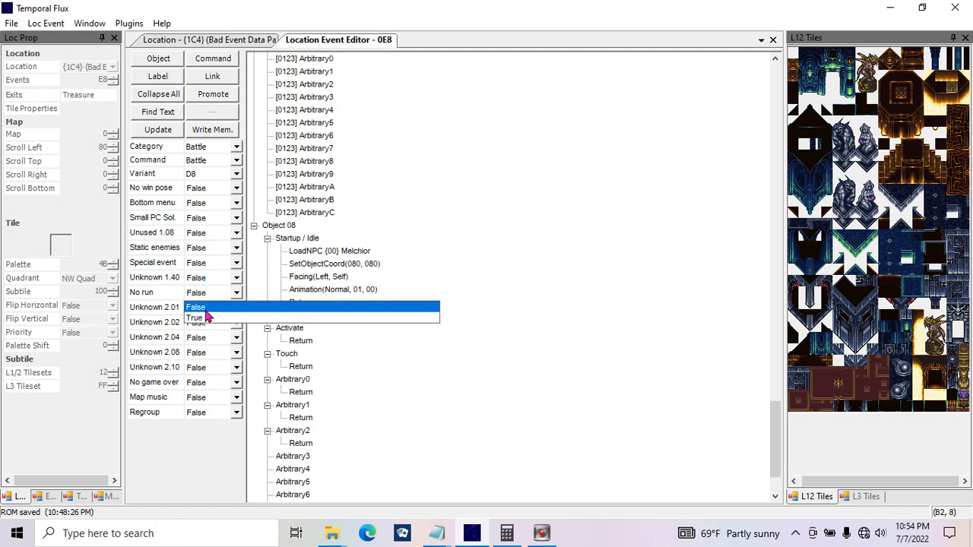
click(206, 307)
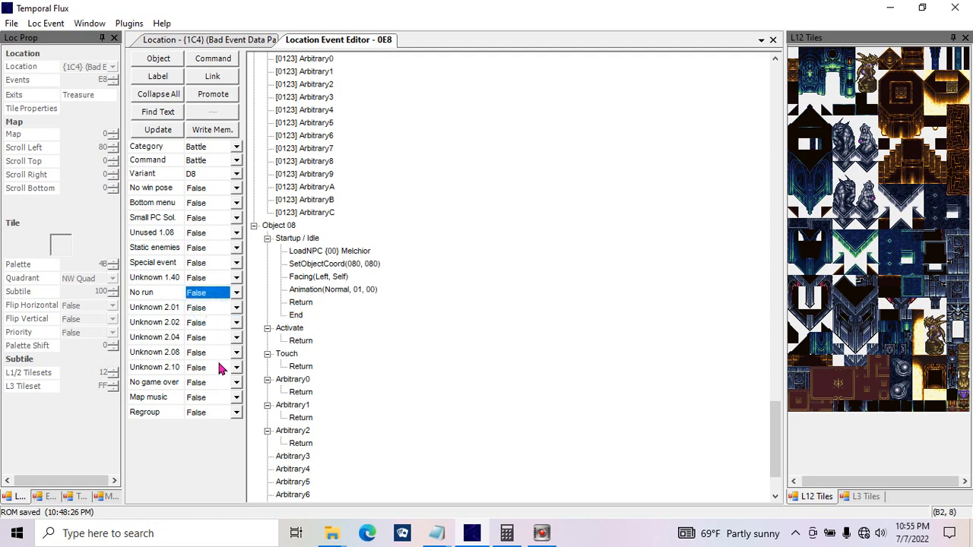
Step: Try the Battle command's No game over option at True, and return it to False
click(210, 388)
click(207, 410)
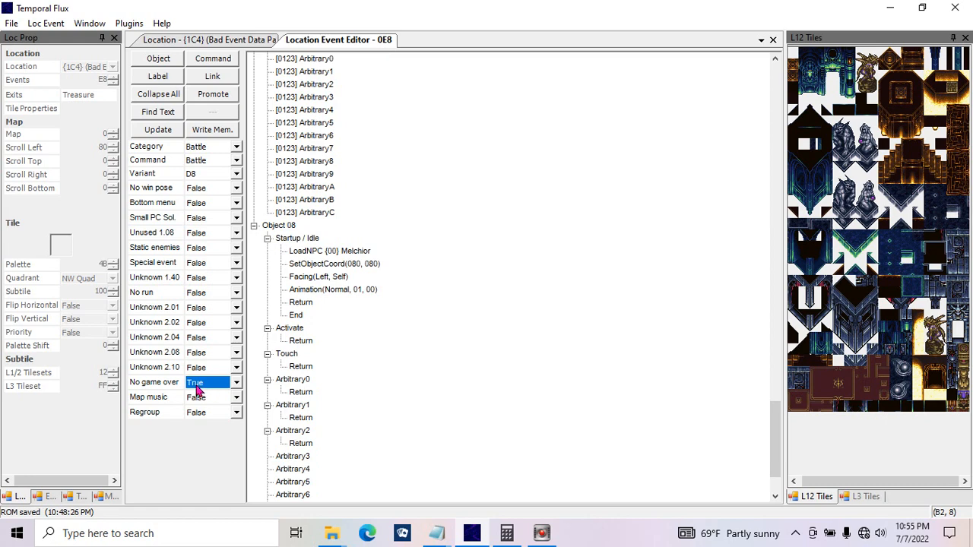
click(197, 388)
click(193, 397)
Step: Try the Battle command's Map music option at True, and return it to False
click(204, 411)
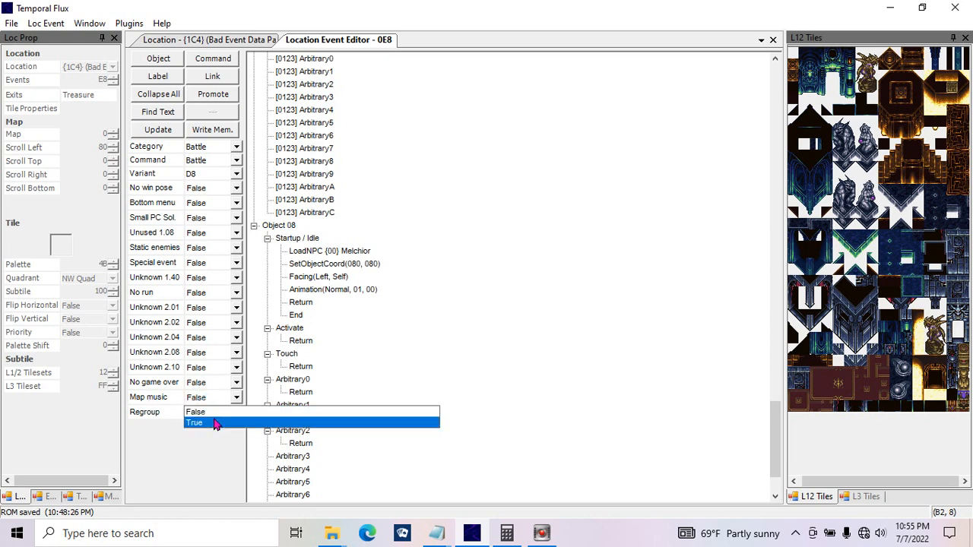
click(186, 401)
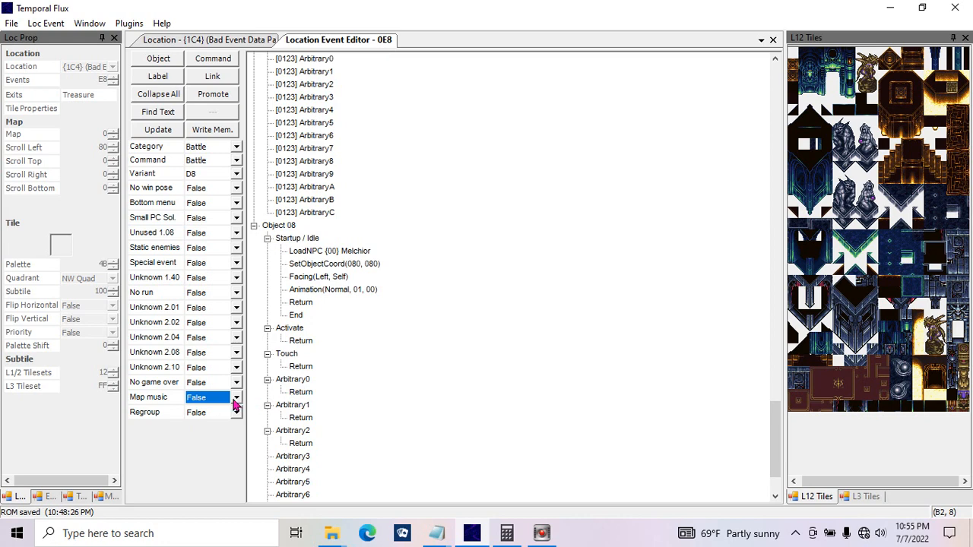
click(235, 398)
click(219, 423)
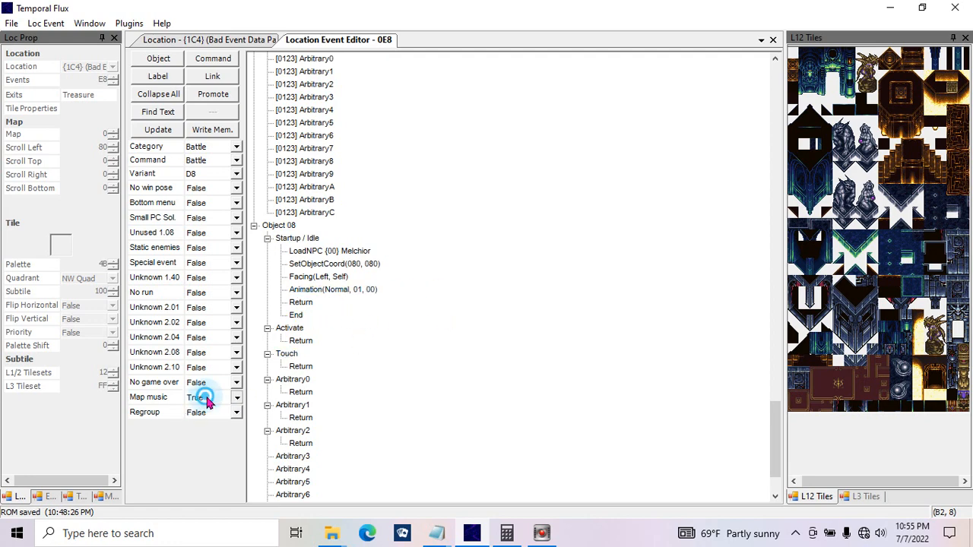
click(202, 397)
click(195, 413)
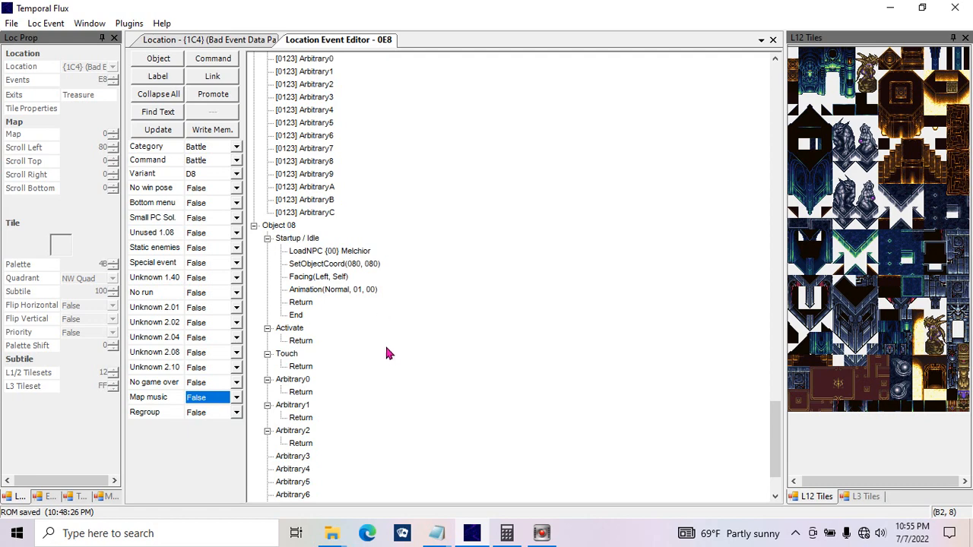
Step: Set the Battle command's Regroup option to True
click(212, 414)
click(215, 438)
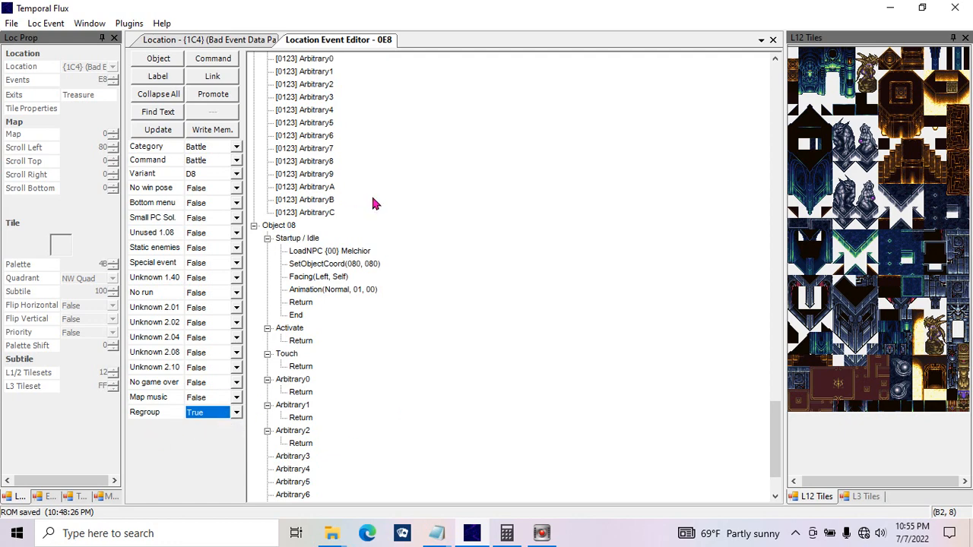
click(439, 252)
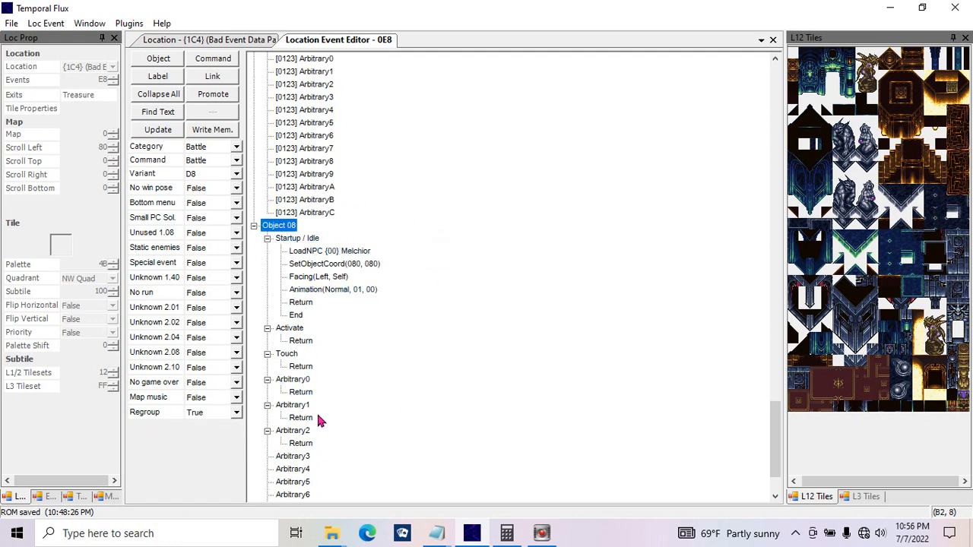
Step: Switch the command category to Bit Math and check its available commands and variants
click(301, 391)
click(211, 149)
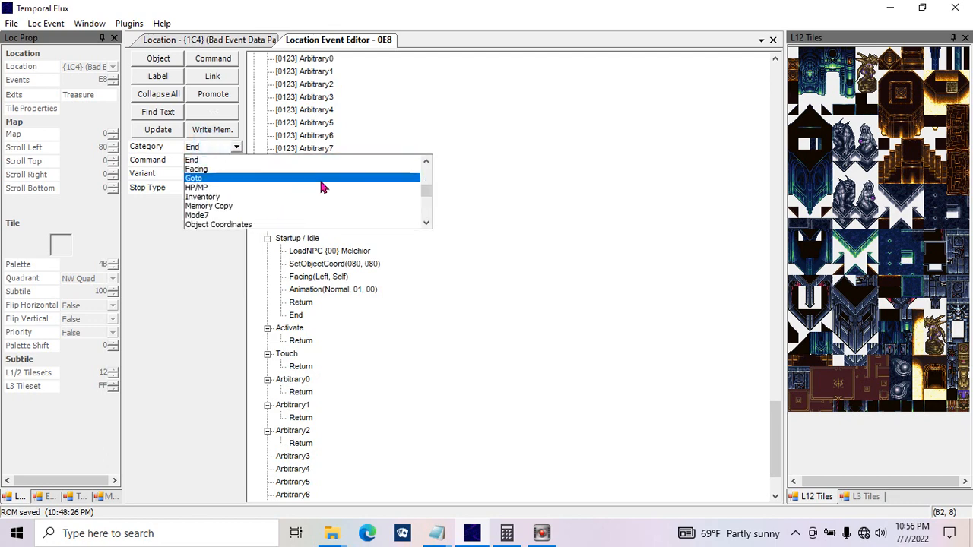
scroll(425, 186, up, 6)
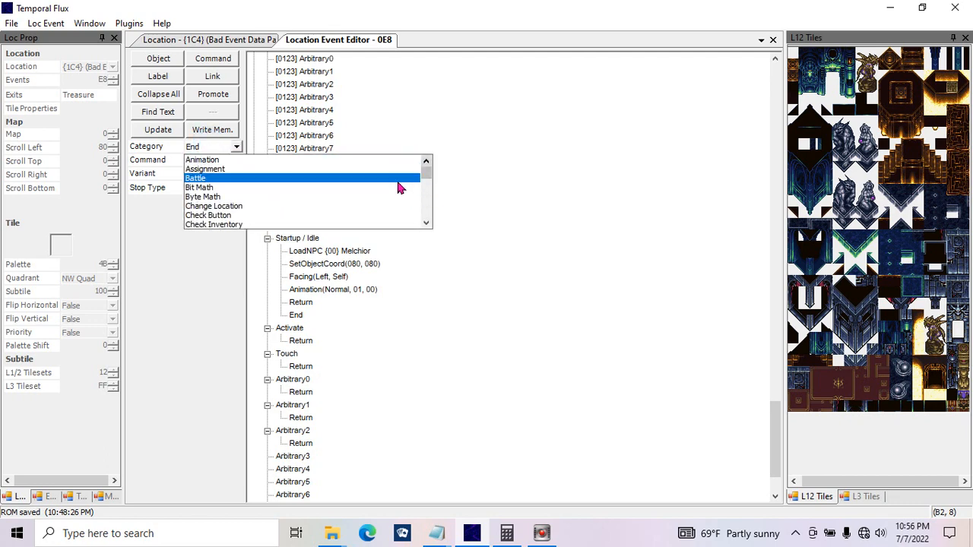
click(397, 188)
click(225, 167)
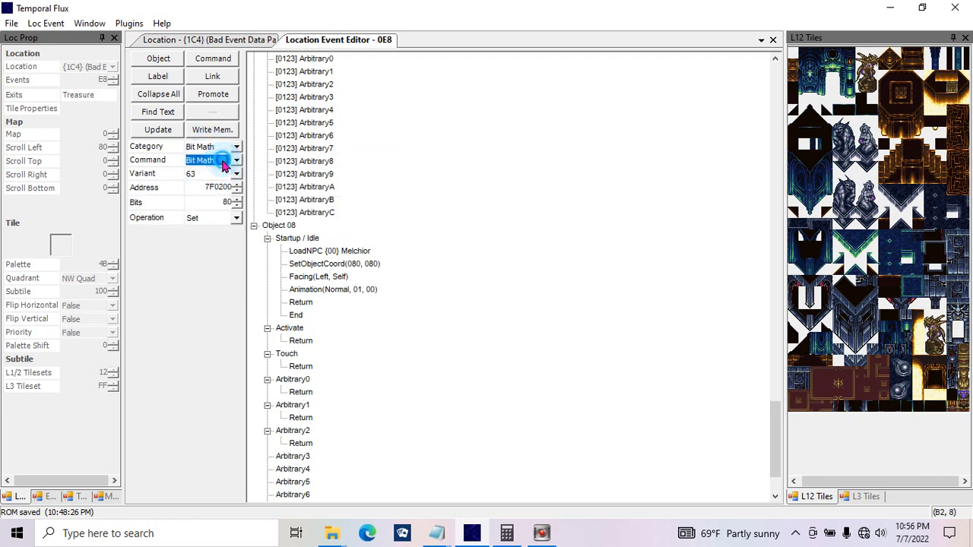
click(225, 185)
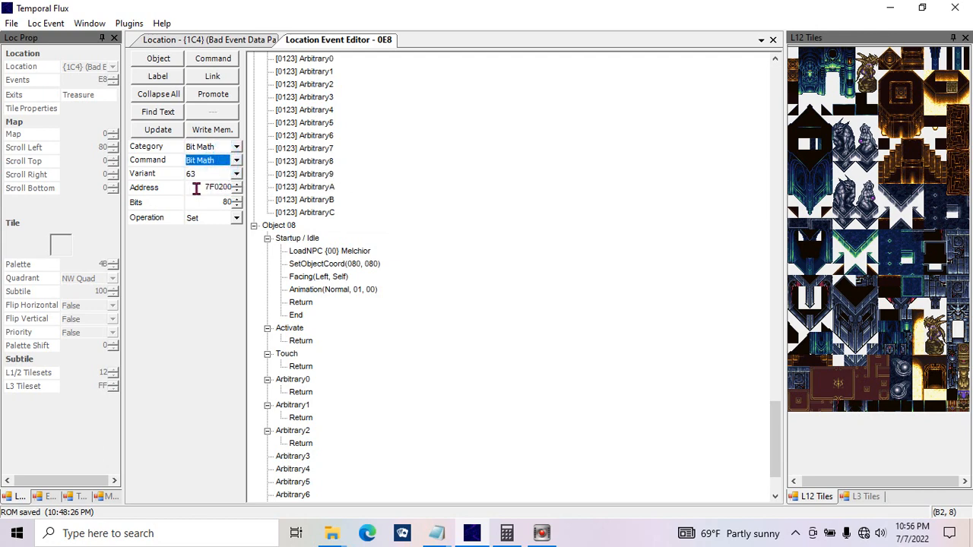
Step: Examine the Bit Math command's Address, Bits and Operation settings, leaving the operation at Set
click(194, 187)
click(216, 219)
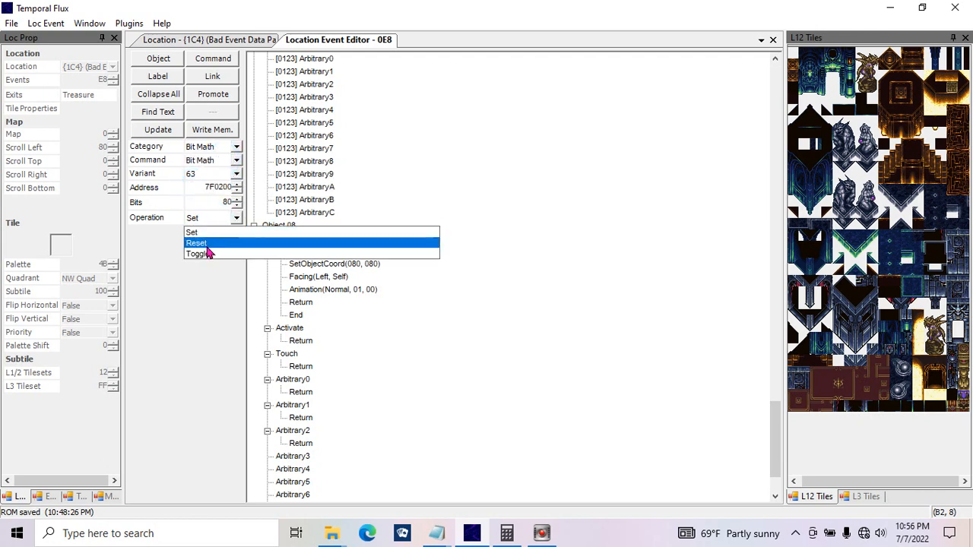
click(202, 232)
click(195, 188)
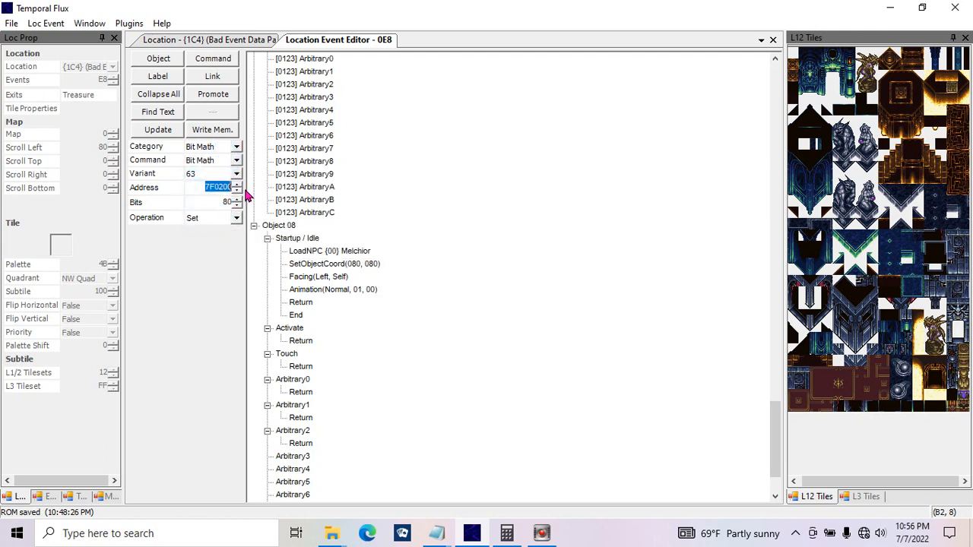
drag(216, 187, 225, 188)
double_click(199, 188)
double_click(192, 190)
mouse_move(213, 205)
mouse_down()
mouse_move(232, 206)
mouse_move(196, 186)
mouse_move(228, 203)
mouse_up()
double_click(227, 203)
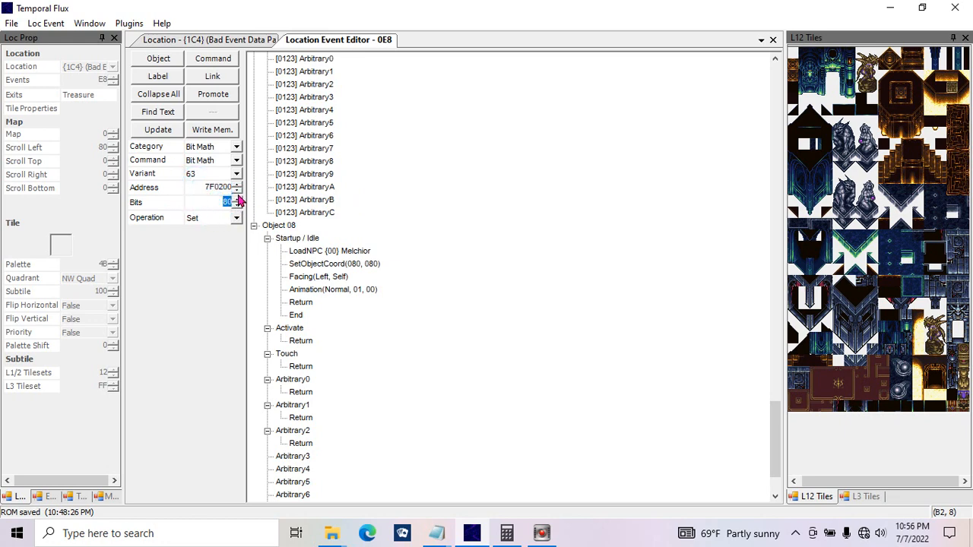
click(206, 220)
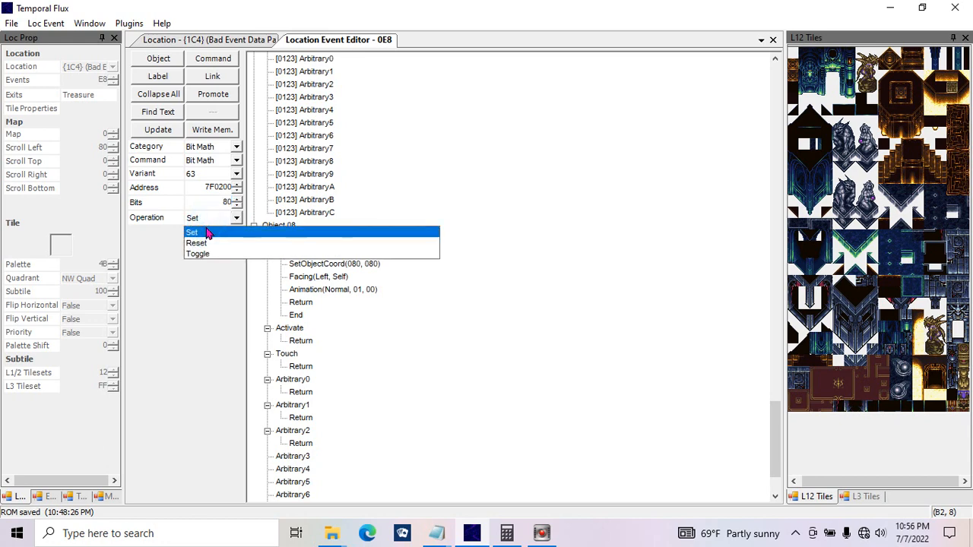
click(206, 233)
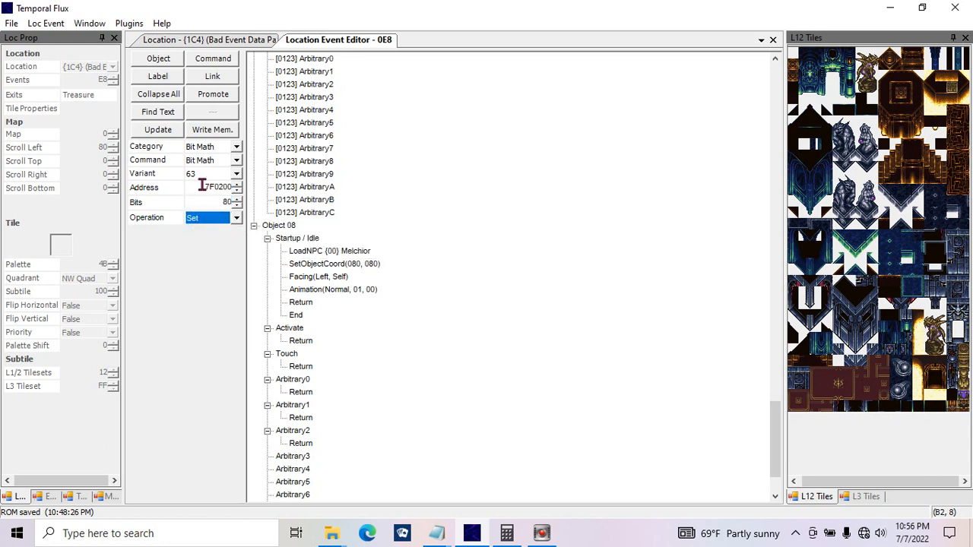
Step: Compare the Reset and Toggle operations for the Bit Math command's address and bits, keeping Set
double_click(202, 187)
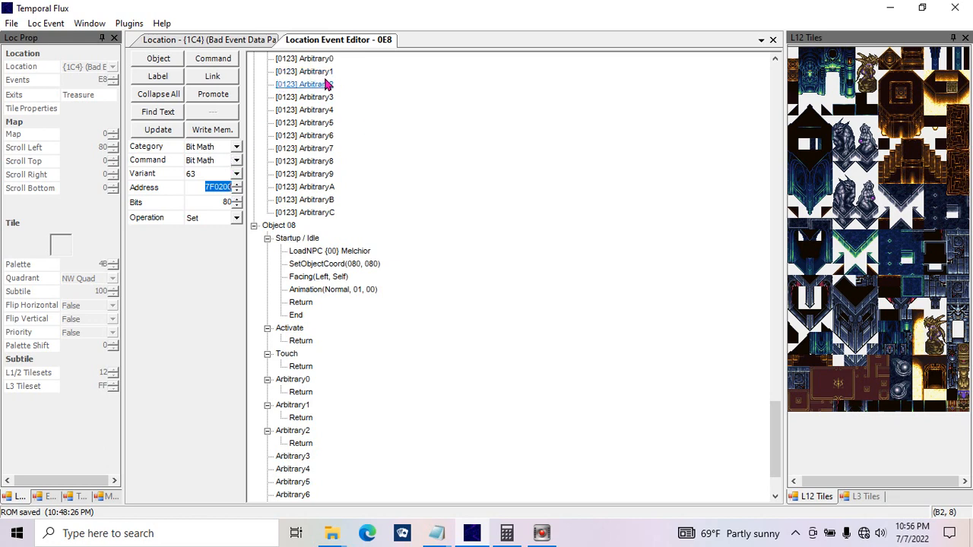
click(227, 222)
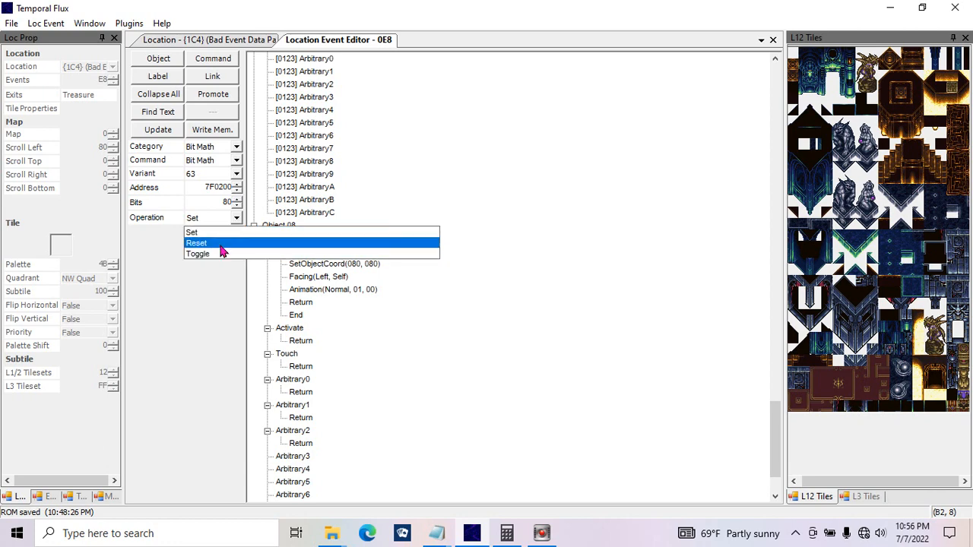
click(168, 249)
drag(195, 205, 247, 205)
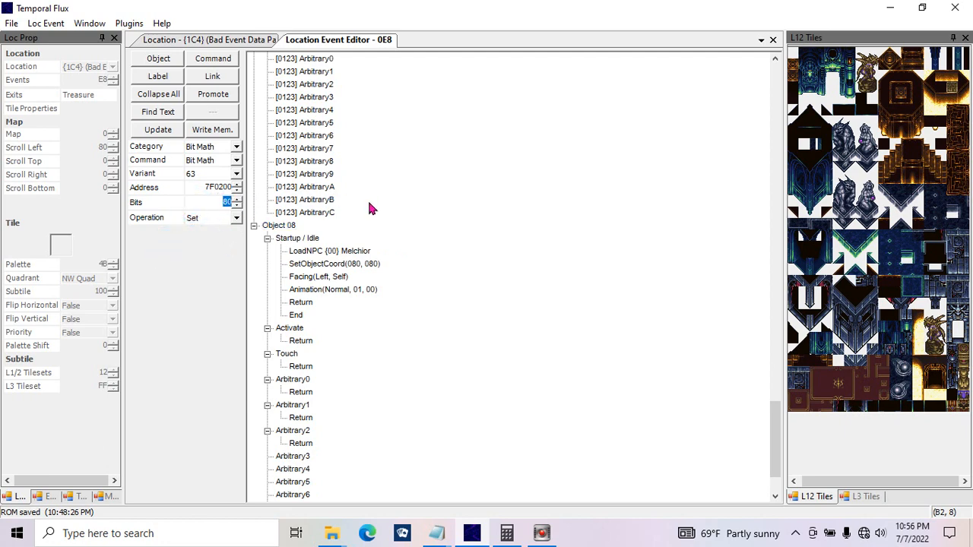
click(237, 220)
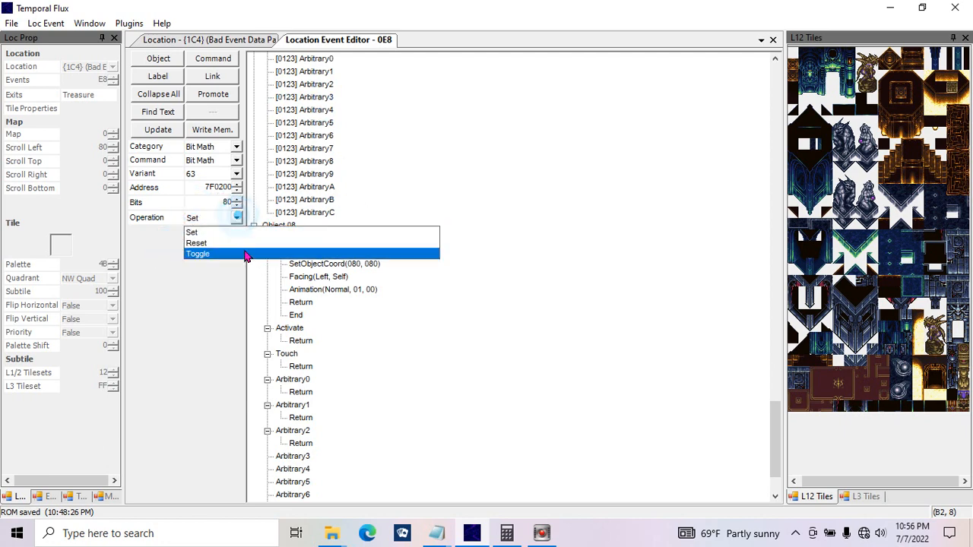
click(145, 332)
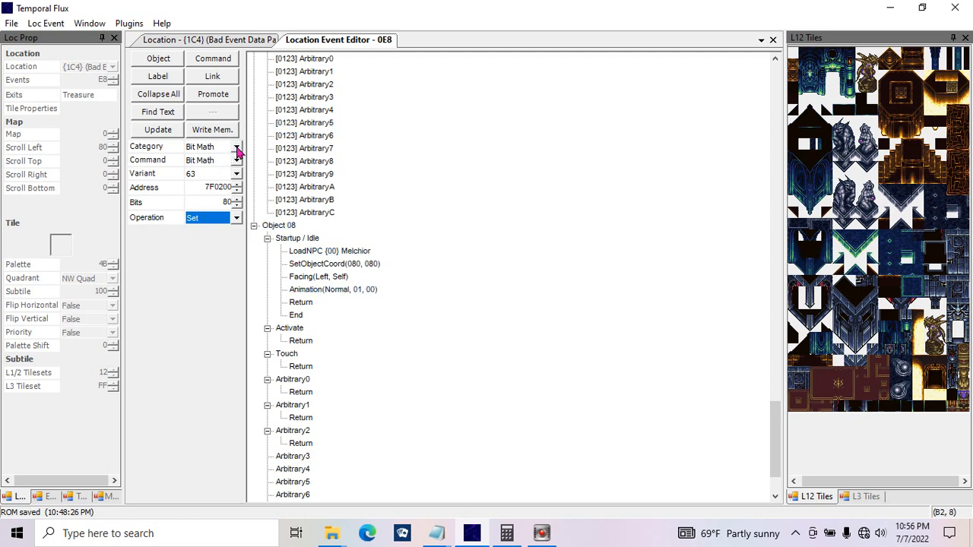
Step: Switch the command category to Byte Math and check its commands, keeping Mem-to-Mem
click(236, 149)
click(231, 165)
click(212, 166)
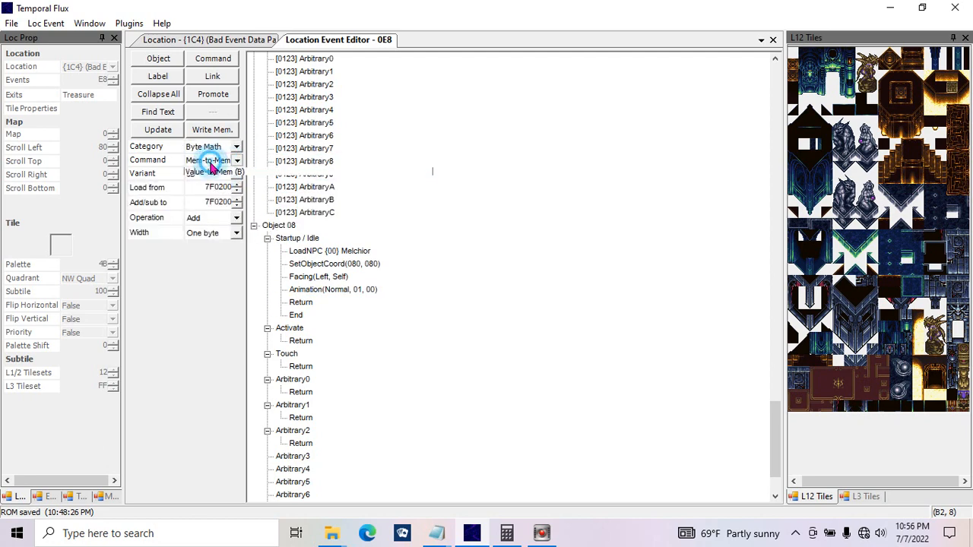
click(227, 174)
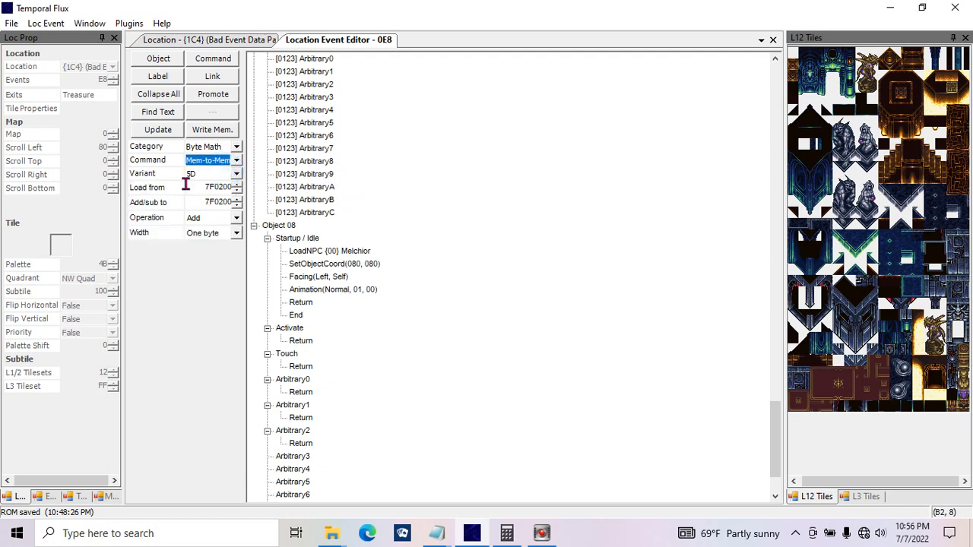
Step: Set the Mem-to-Mem command's Load from address to 7F0280 and its Add/sub to address to 7F0388
drag(192, 187, 250, 196)
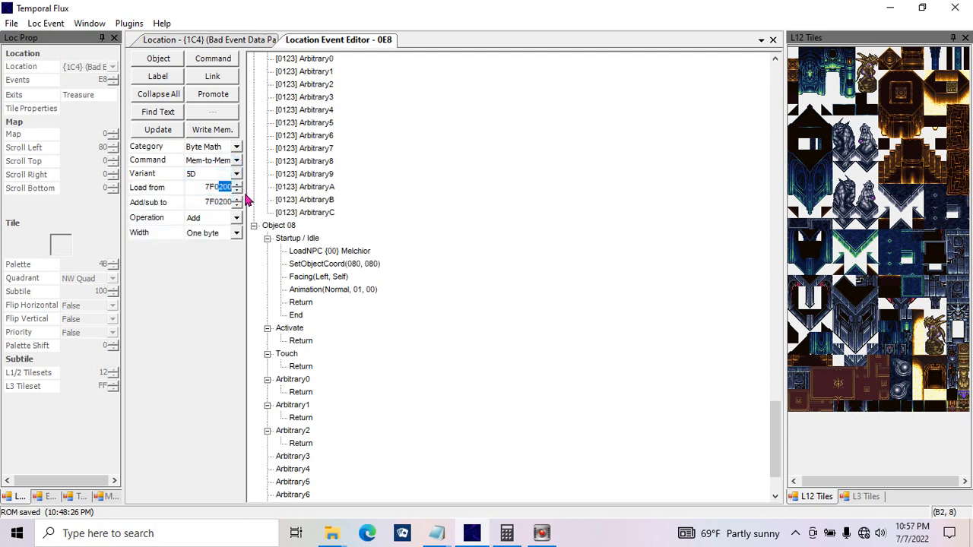
text(8)
click(218, 187)
text(2)
drag(217, 201, 255, 209)
text(388)
click(196, 186)
drag(196, 186, 228, 189)
Step: Try the Subtract operation for the Mem-to-Mem command, return it to Add, and keep the width at One byte
click(206, 217)
click(206, 221)
click(205, 243)
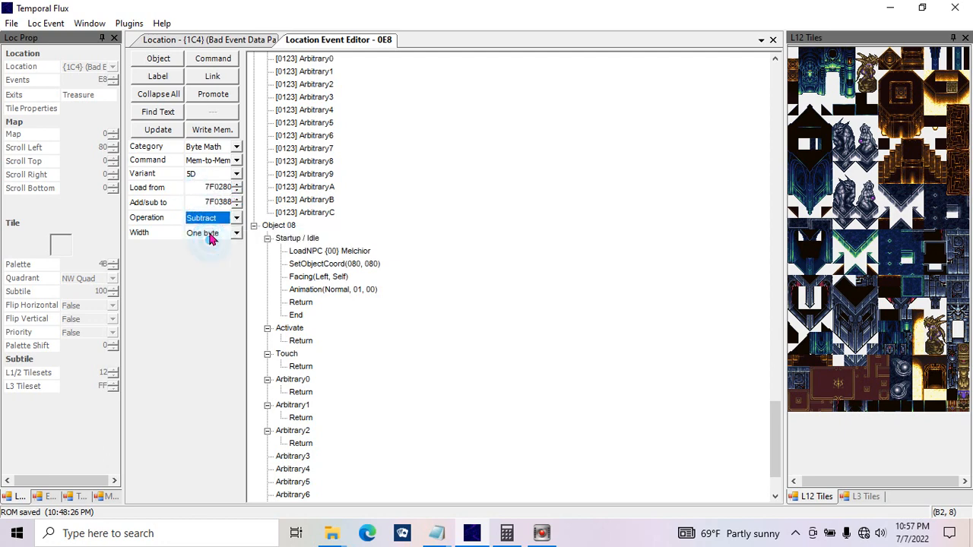
click(201, 219)
click(210, 233)
click(203, 233)
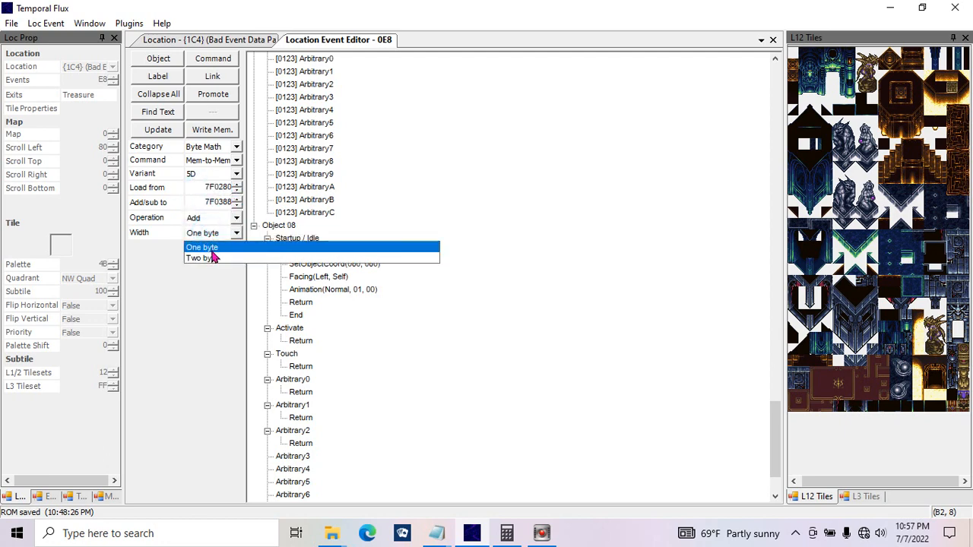
click(205, 244)
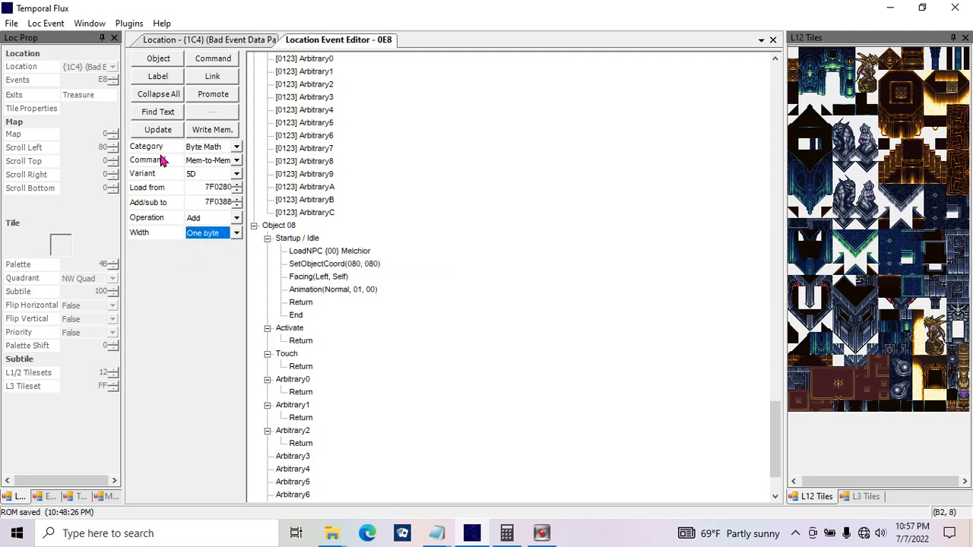
Step: Update the Arbitrary0 entry of Object 08 with the configured Mem-to-Mem add command
click(158, 130)
click(410, 210)
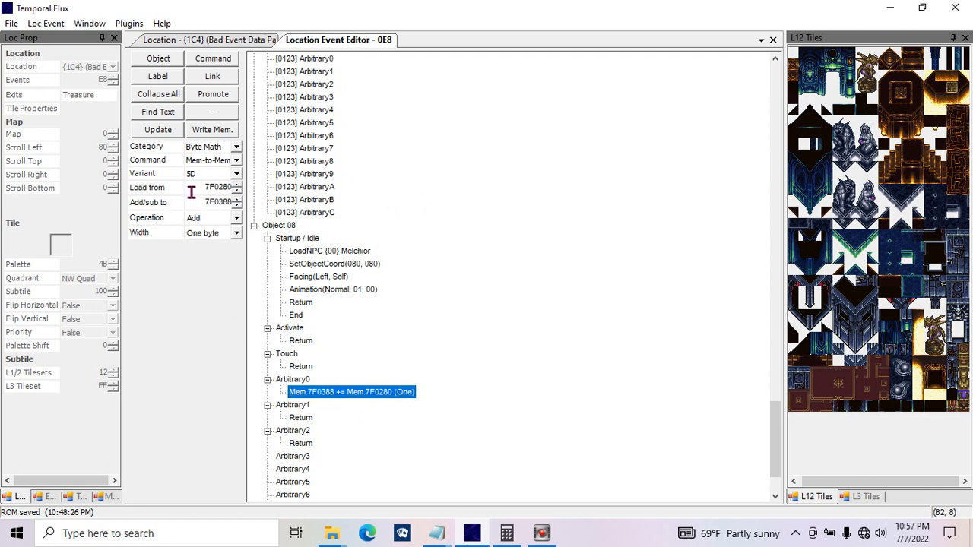
click(199, 187)
Step: Switch the command category to Change Location and check its commands and variants, keeping Change Location with variant DC
click(221, 147)
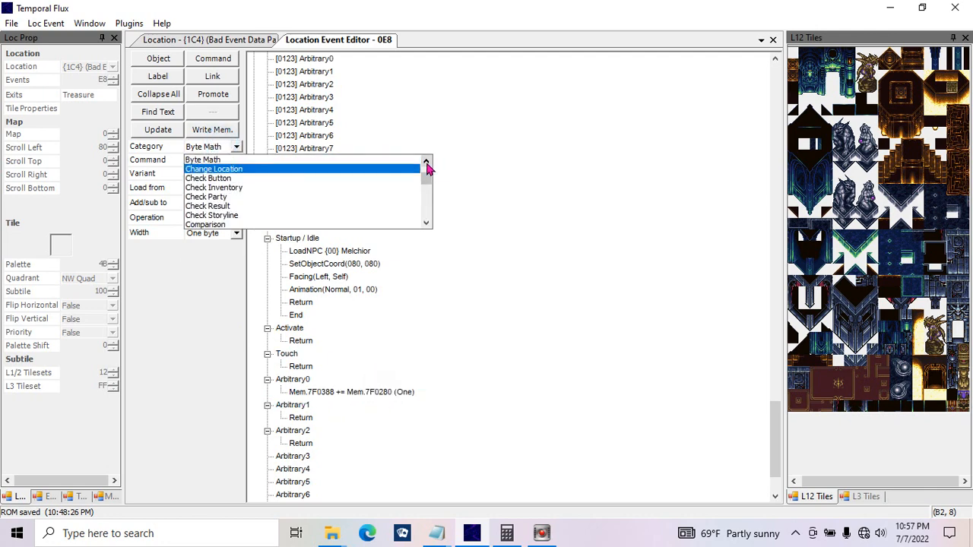
click(427, 161)
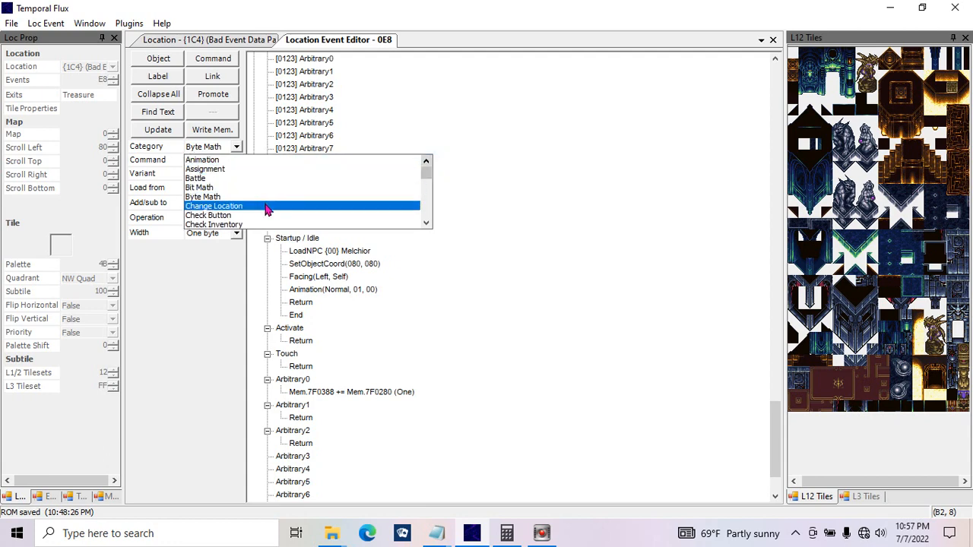
click(266, 207)
click(228, 159)
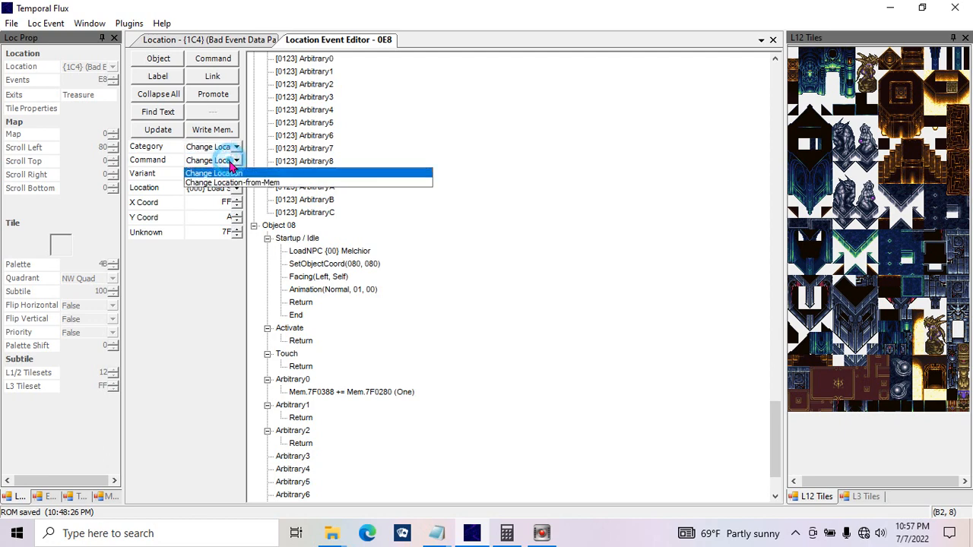
click(228, 160)
click(228, 160)
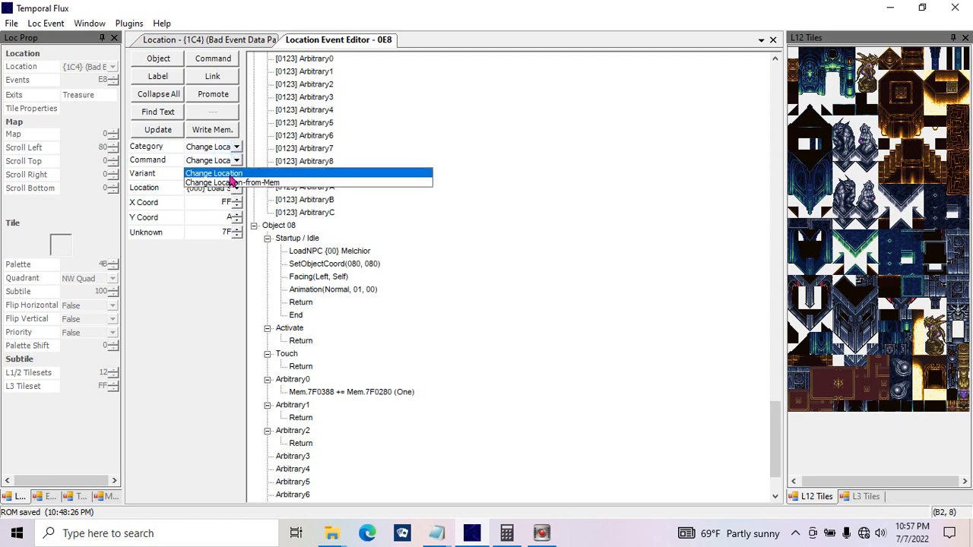
click(237, 182)
click(236, 160)
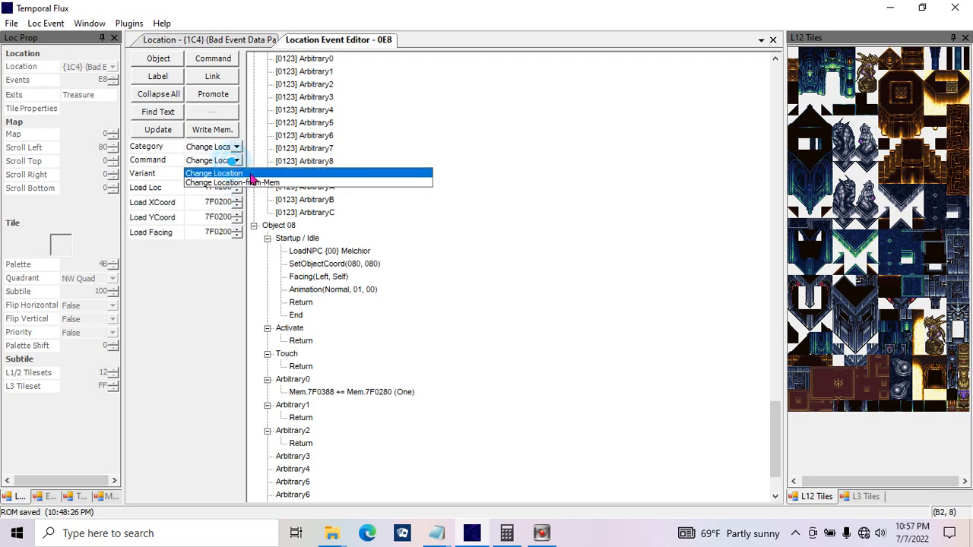
click(250, 173)
click(229, 174)
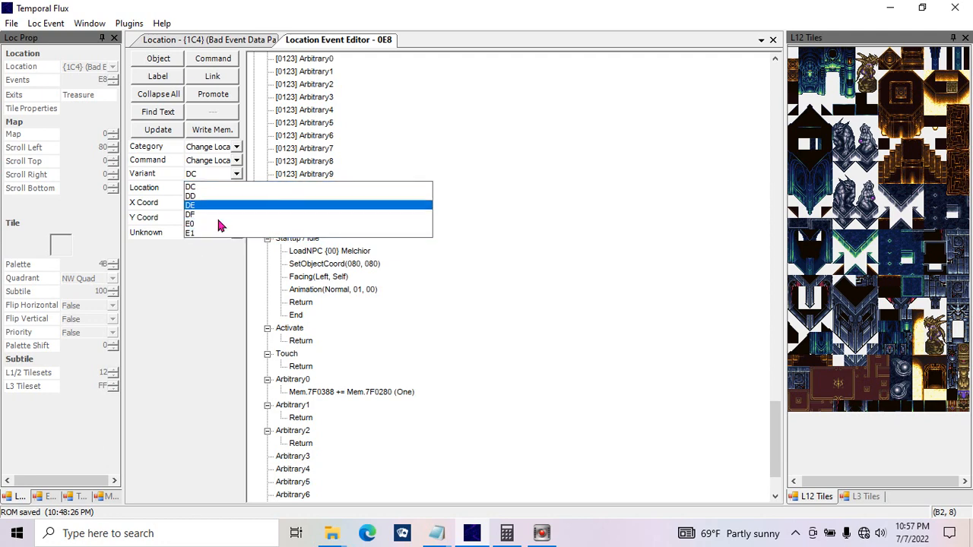
click(221, 255)
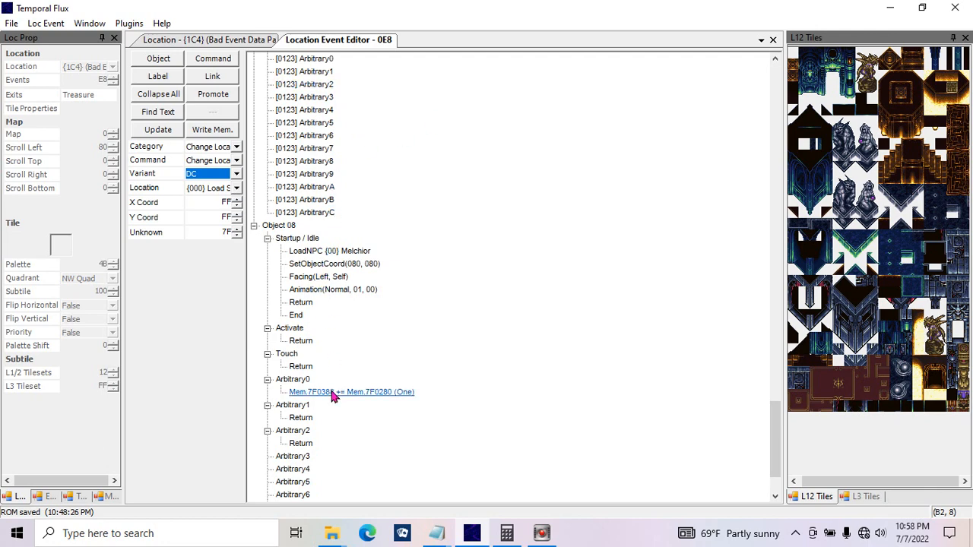
Step: Set the Change Location command's destination to {001} Crono's Kitchen with X Coord 6 and Y Coord 6
click(237, 189)
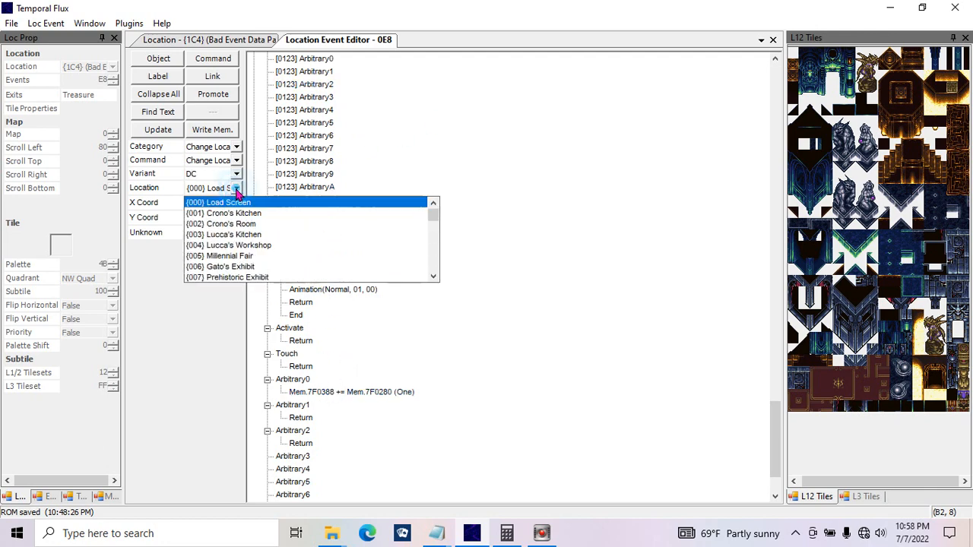
click(248, 219)
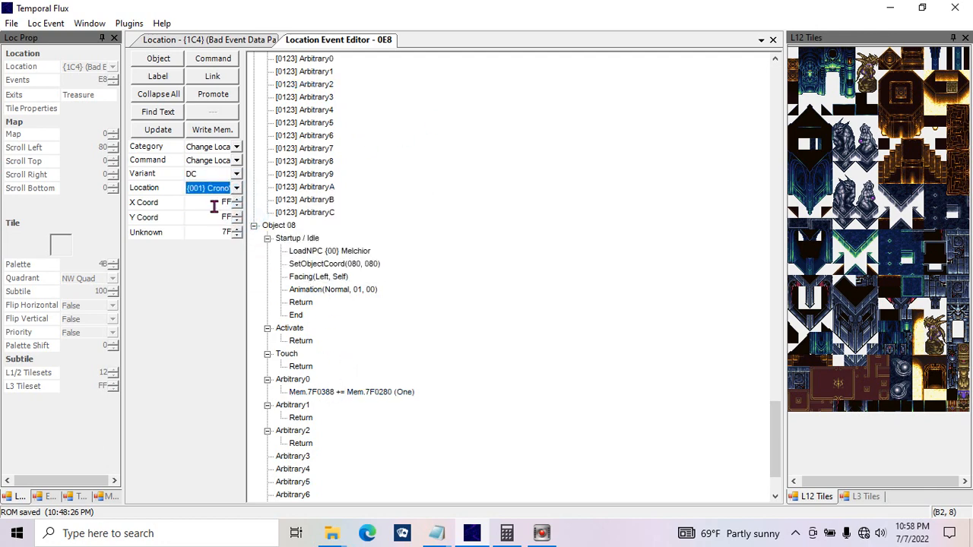
drag(215, 205, 241, 206)
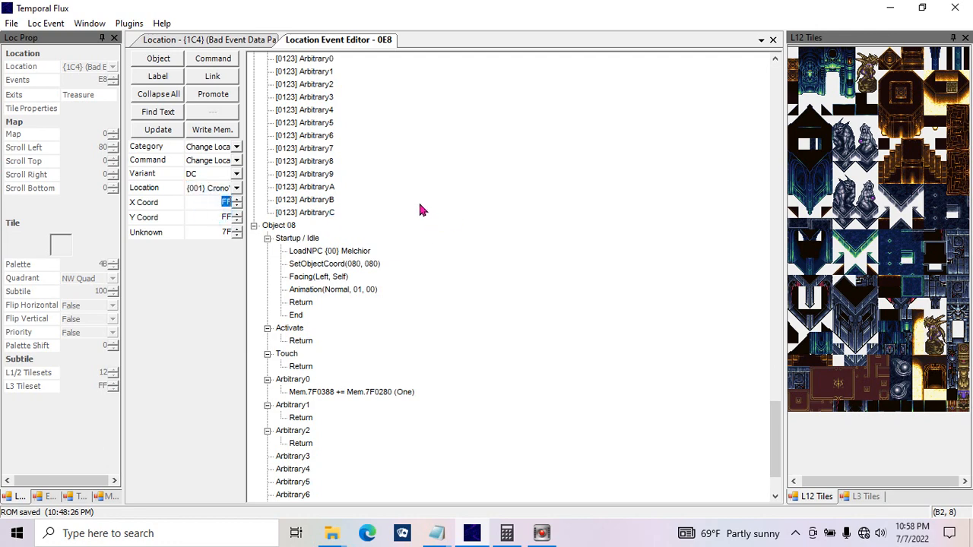
text(6)
double_click(218, 217)
text(6)
Step: Set the Change Location command's Unknown value to 0, try a few higher values, and return it to 0
double_click(217, 232)
text(0)
click(236, 229)
click(238, 229)
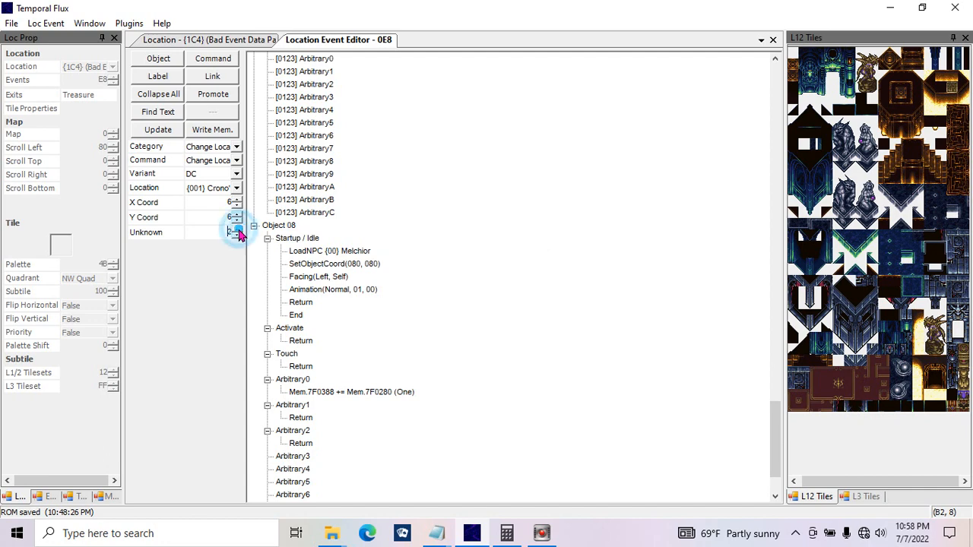
click(238, 229)
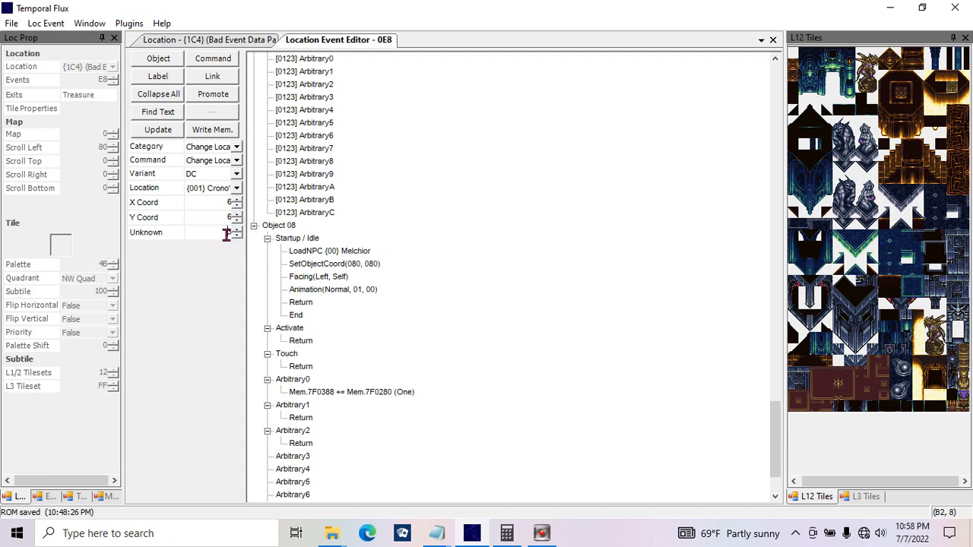
click(239, 234)
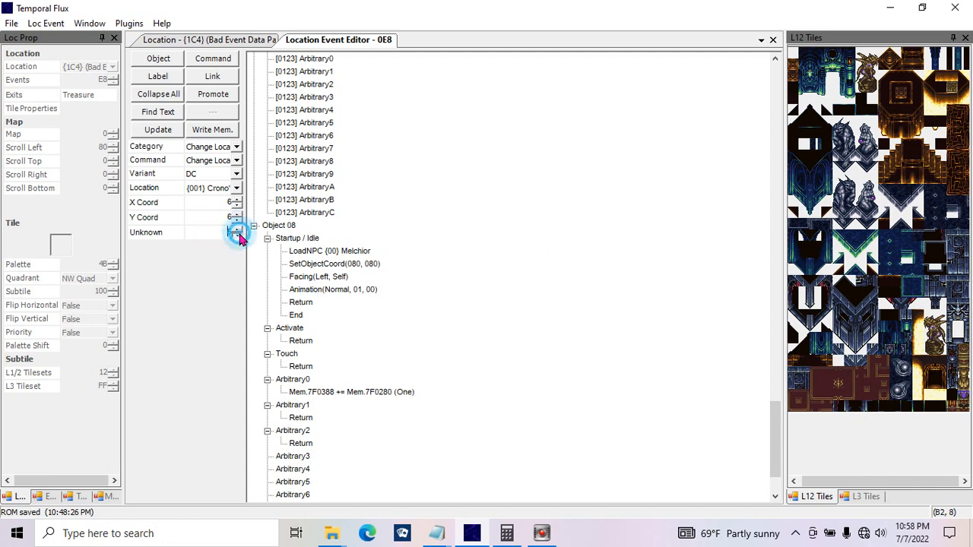
click(238, 236)
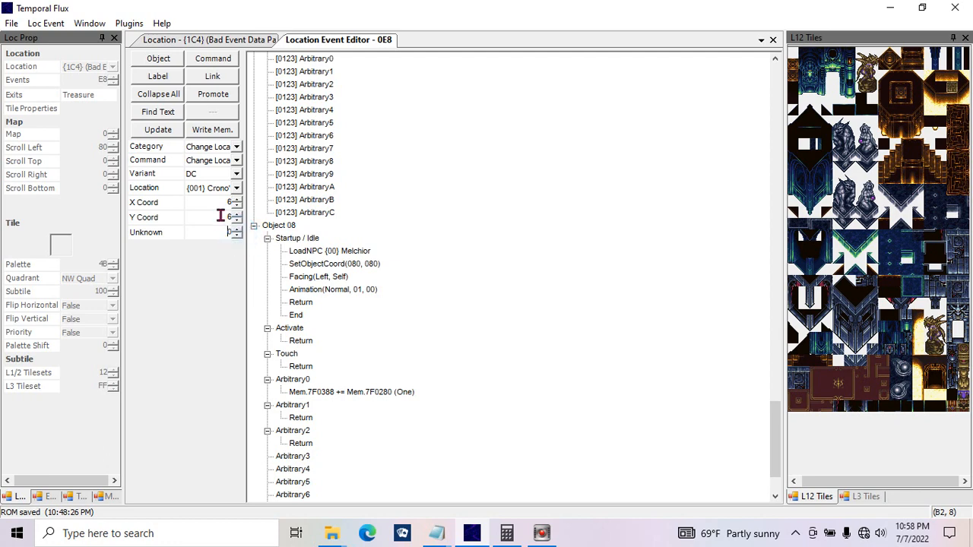
click(235, 189)
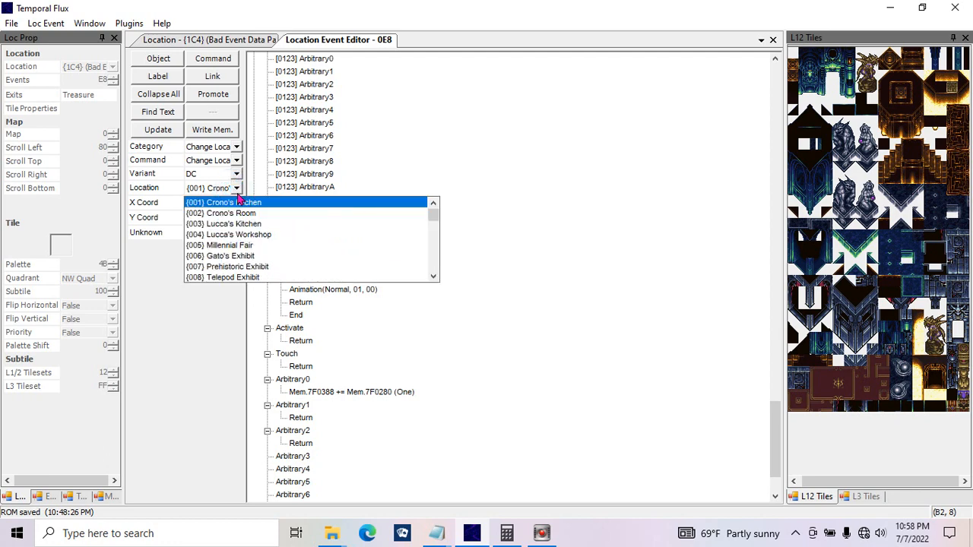
click(237, 188)
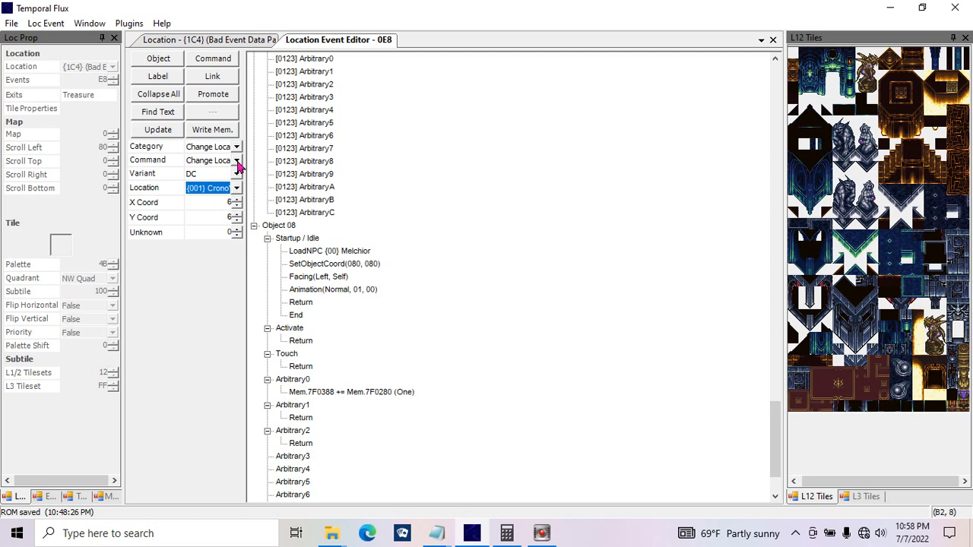
Step: Switch the command category to Check Button and check its Button and Check Type options, keeping A and Type 1
click(238, 164)
click(238, 158)
click(236, 146)
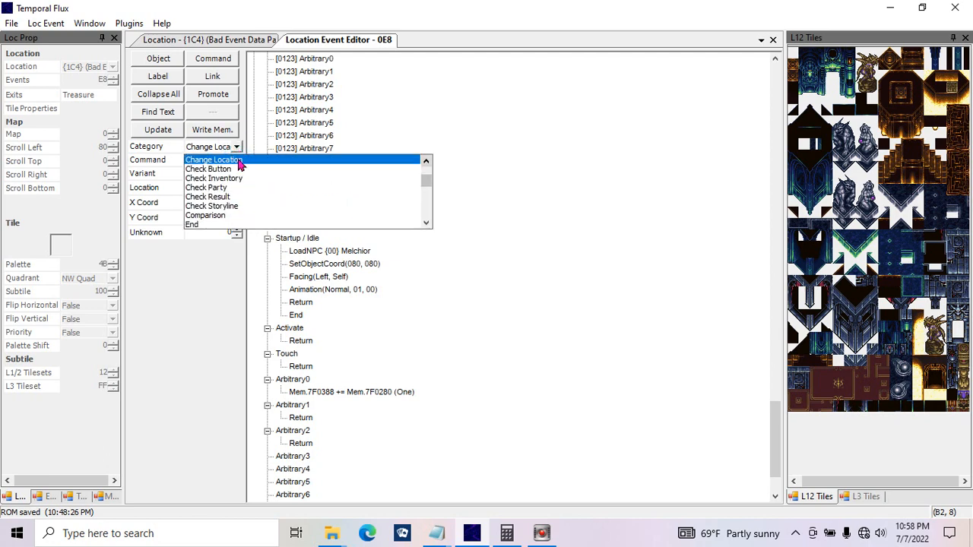
click(228, 169)
click(235, 189)
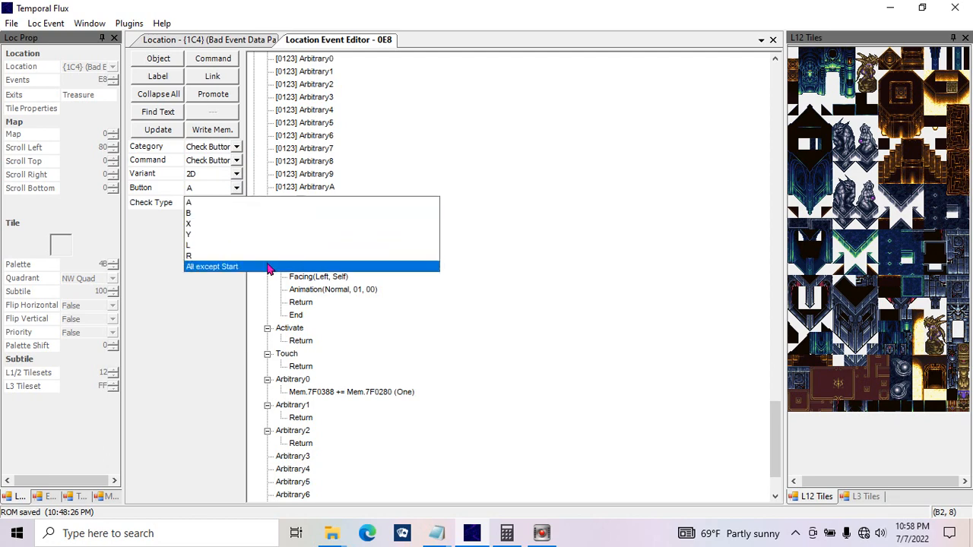
click(204, 294)
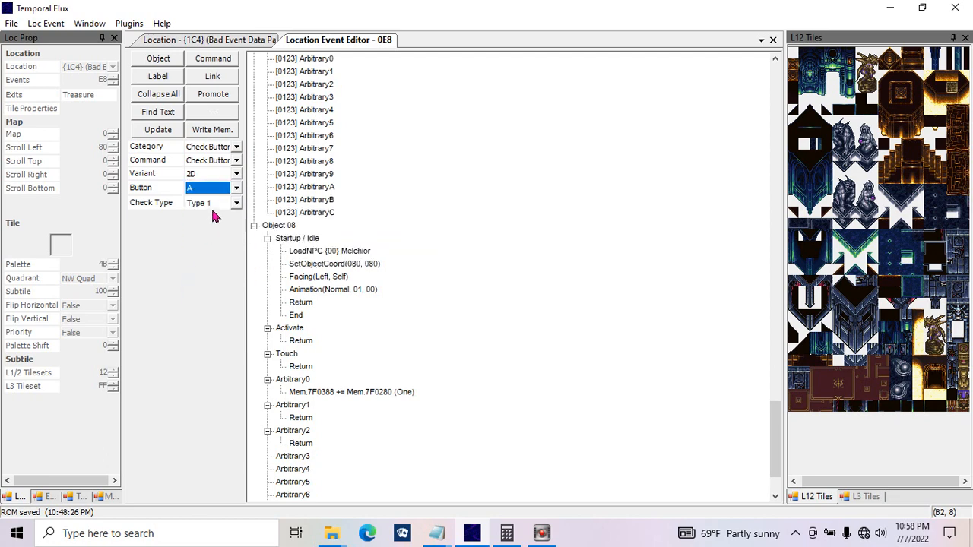
click(218, 203)
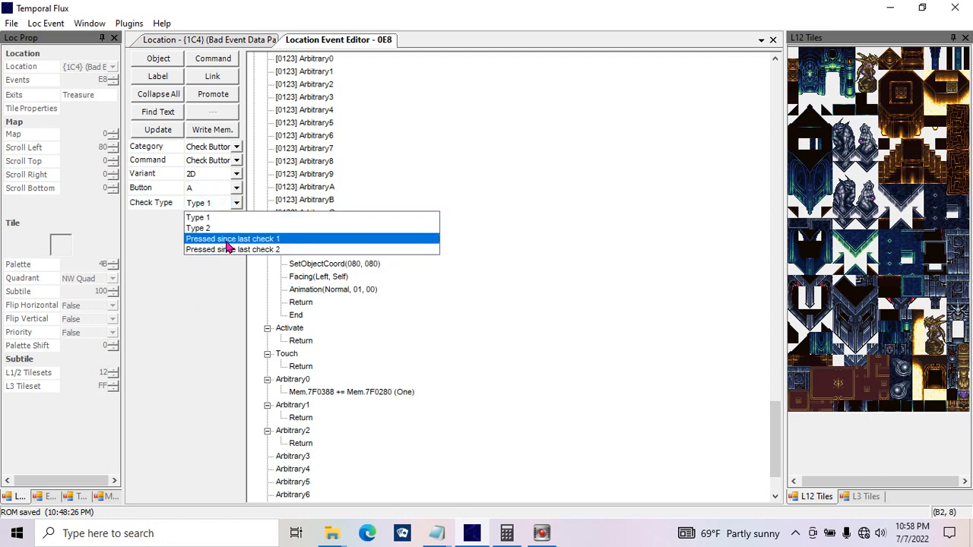
click(220, 217)
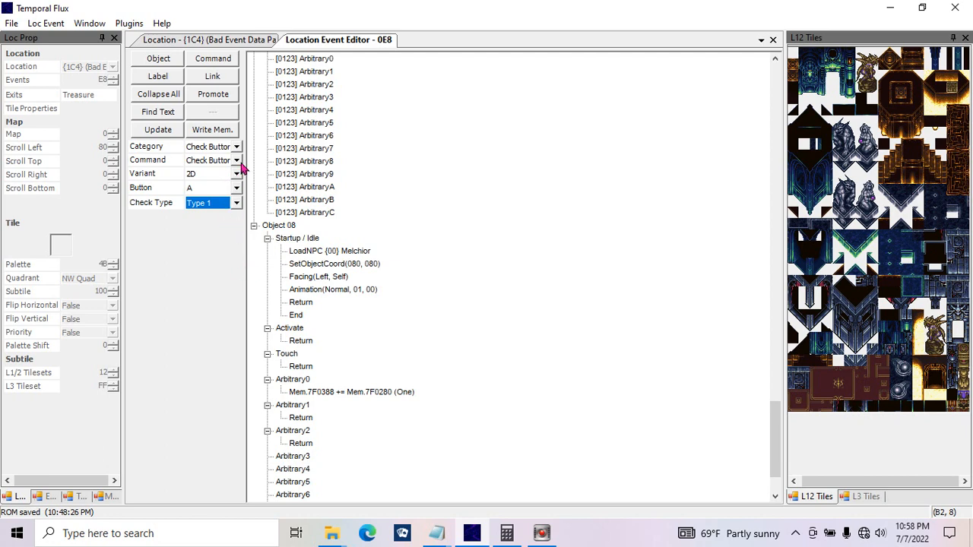
click(241, 161)
click(242, 161)
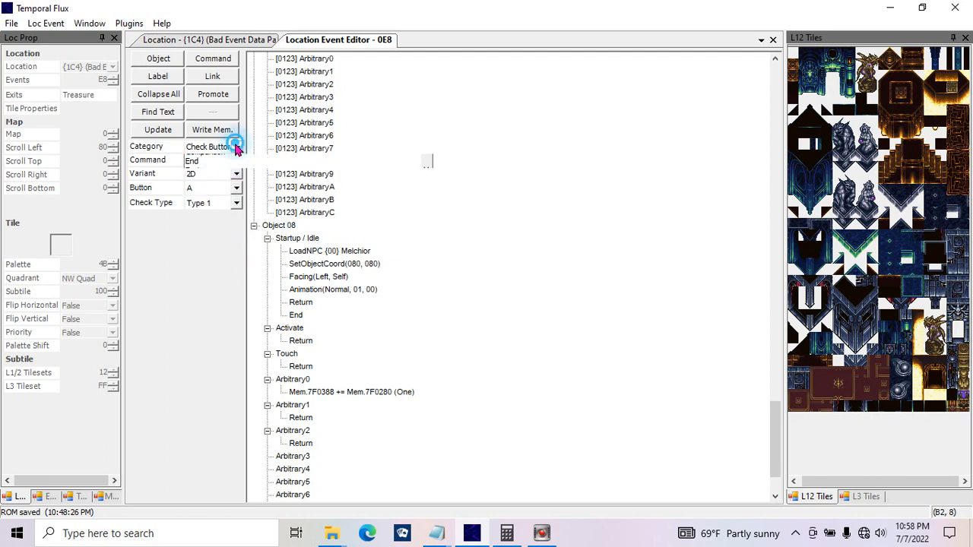
click(236, 147)
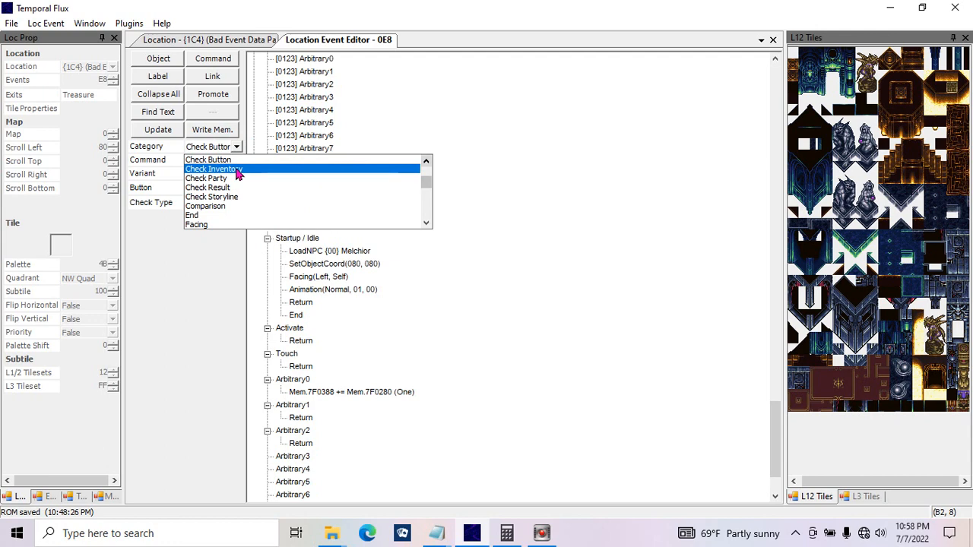
click(164, 231)
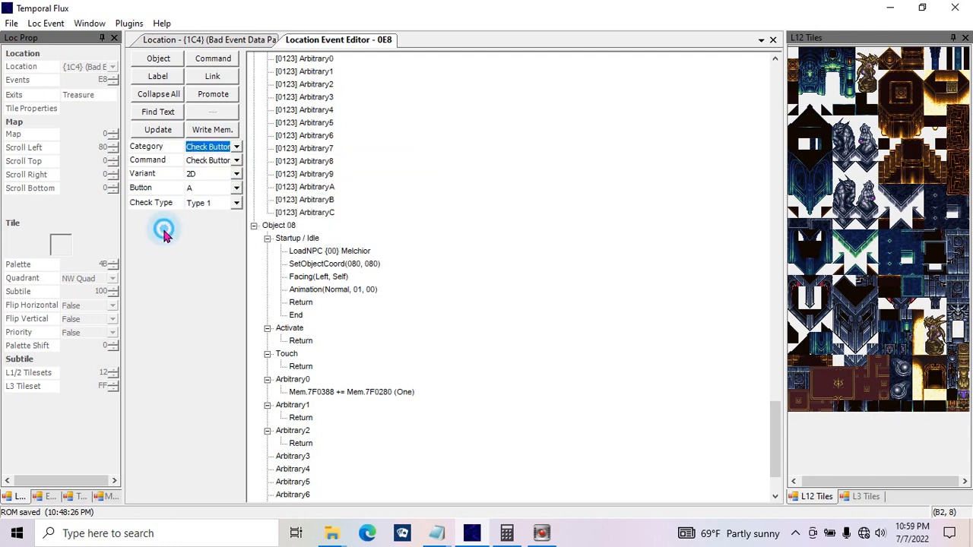
click(202, 207)
click(191, 205)
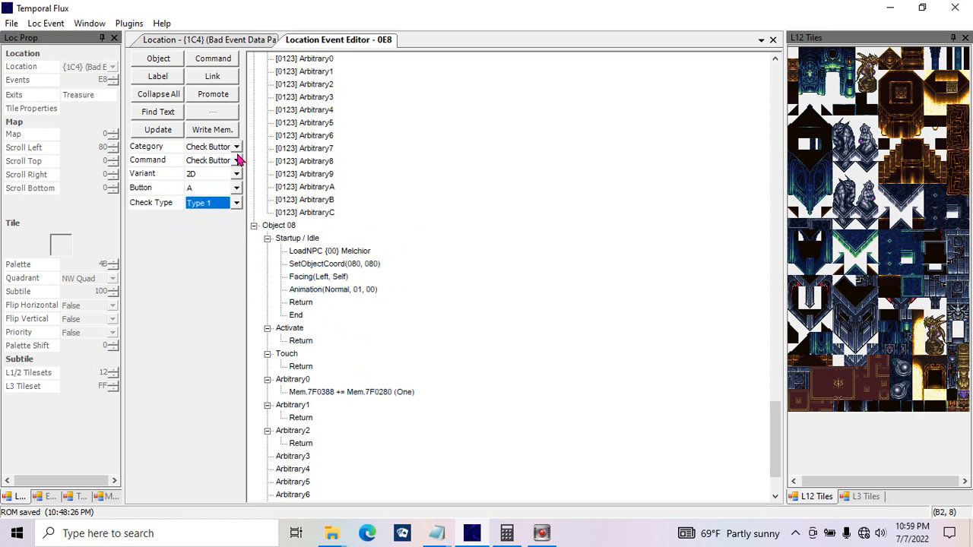
Step: Switch the category to Check Inventory and update the Arbitrary0 entry with a Check Gold command for amount FFFF
click(237, 147)
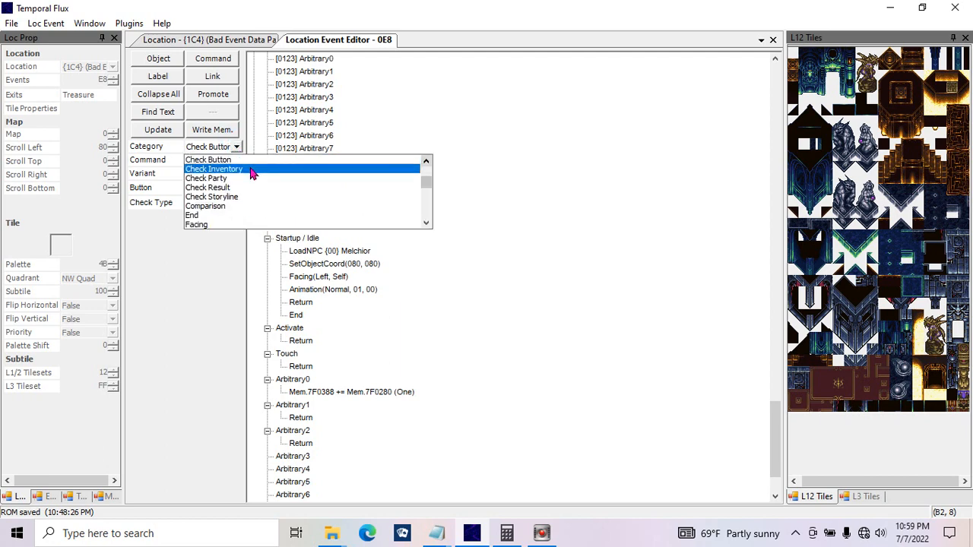
click(250, 171)
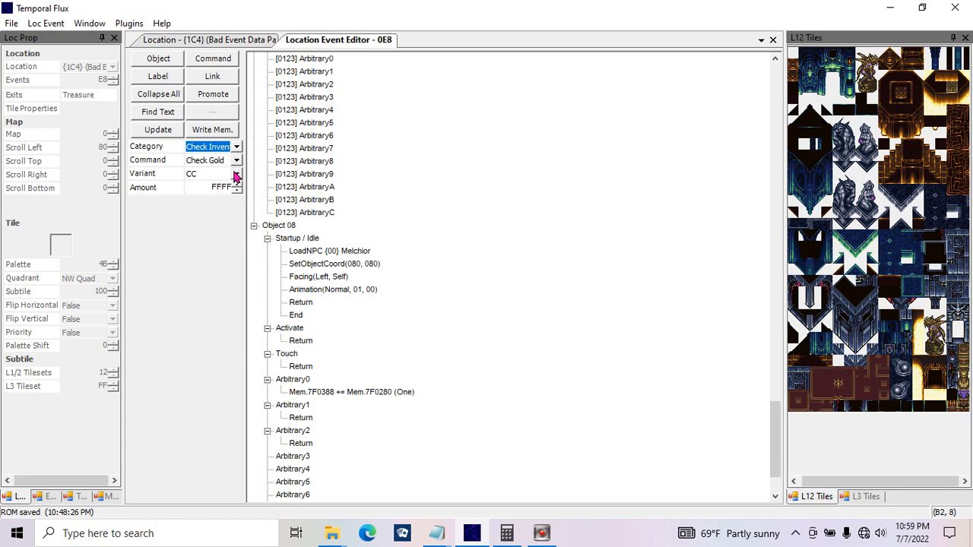
click(210, 187)
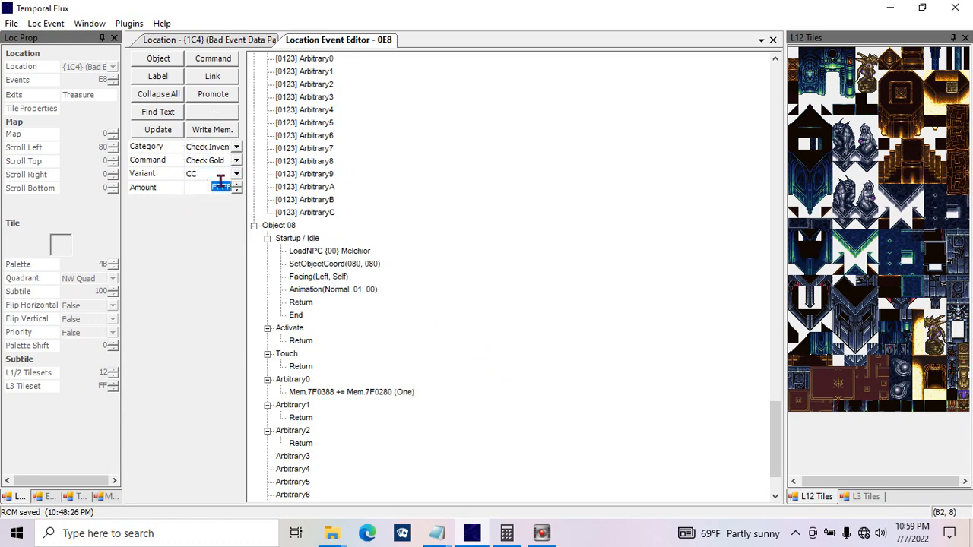
click(534, 298)
click(160, 128)
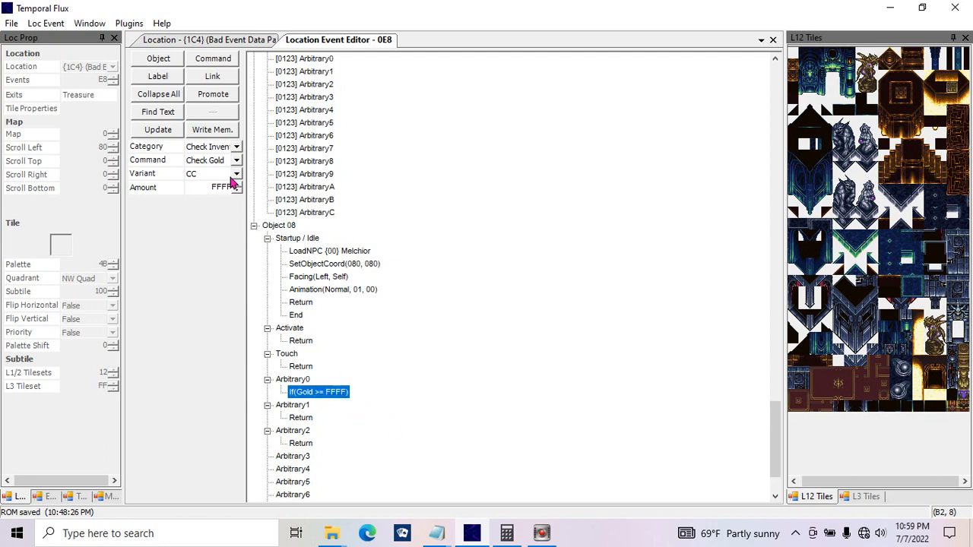
Step: Change the Arbitrary0 condition to a Check Item command for {Blade}Wood Sword, update it, and add a Return command beneath it
click(236, 163)
click(238, 162)
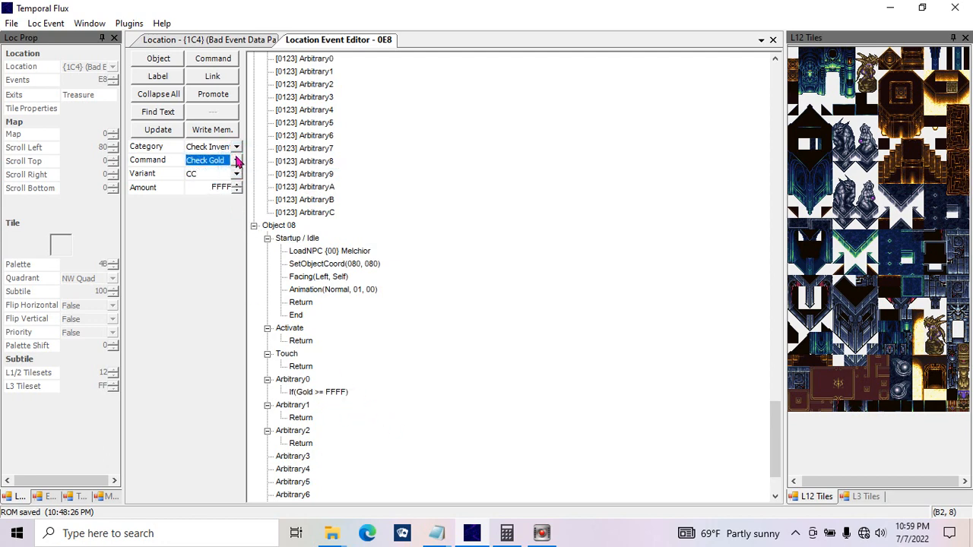
click(237, 161)
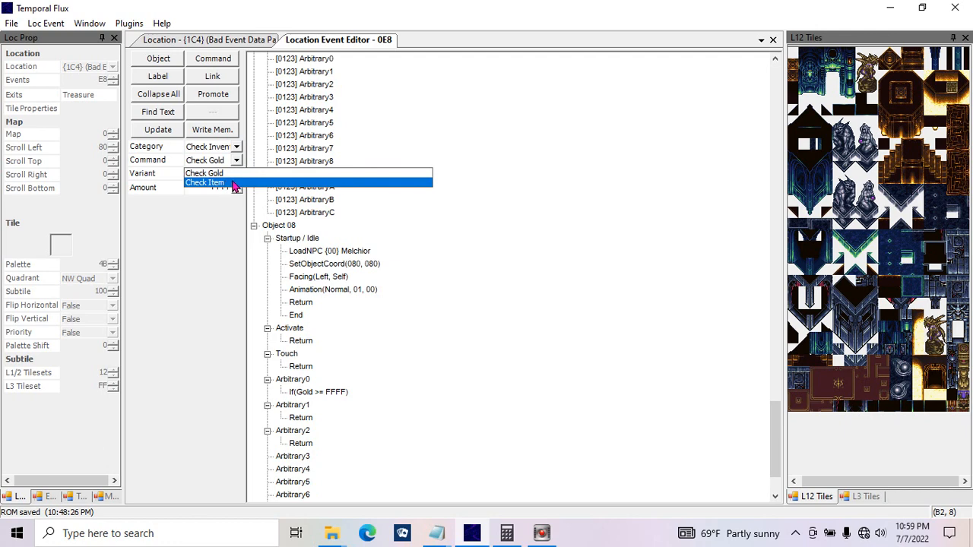
click(236, 183)
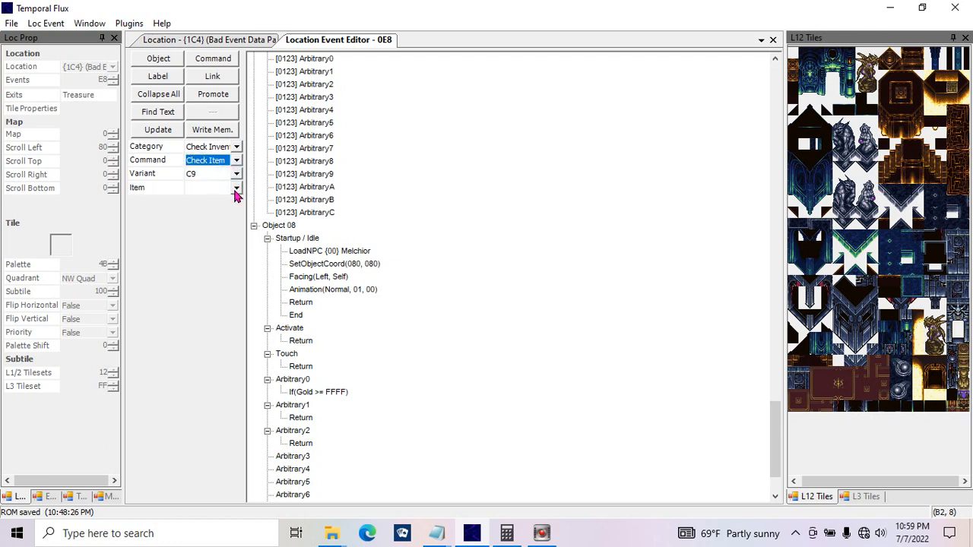
click(236, 190)
click(238, 190)
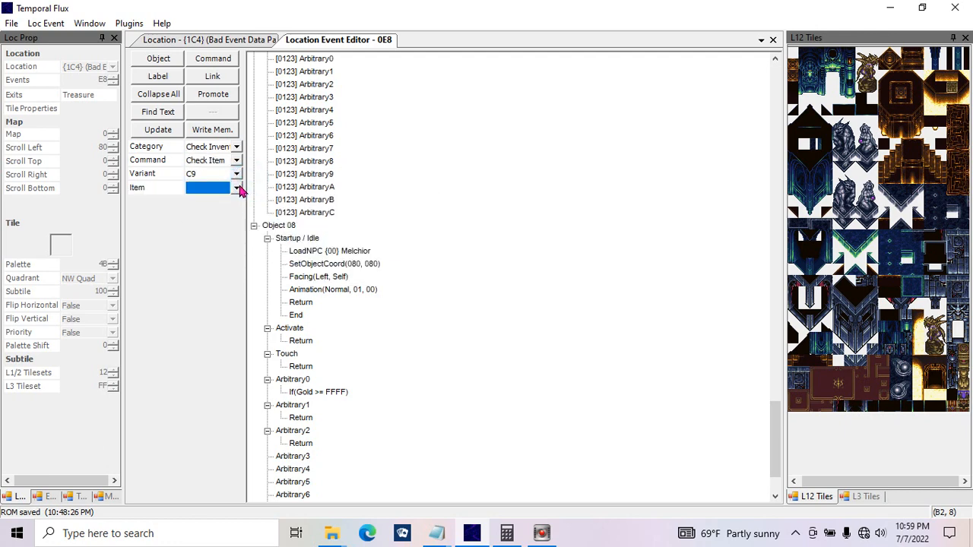
click(236, 189)
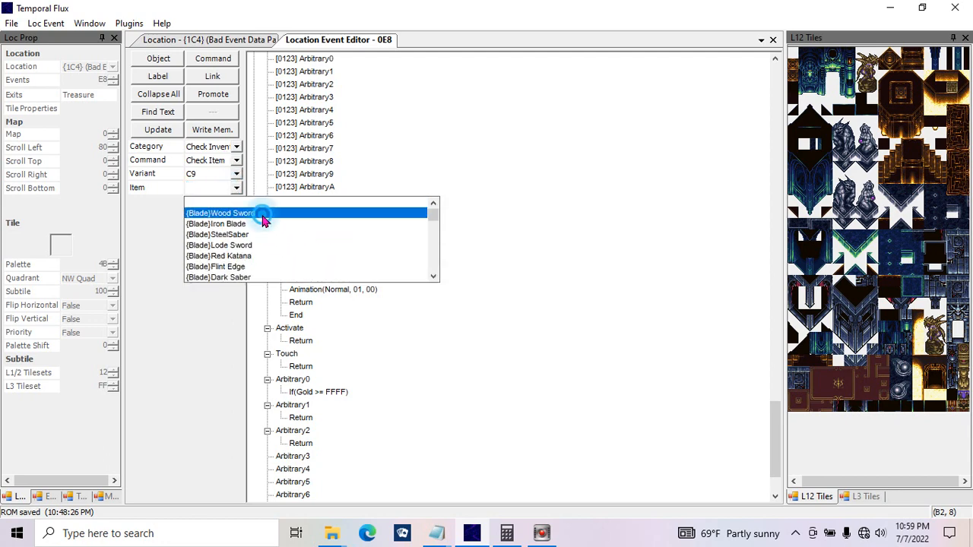
click(258, 213)
click(169, 130)
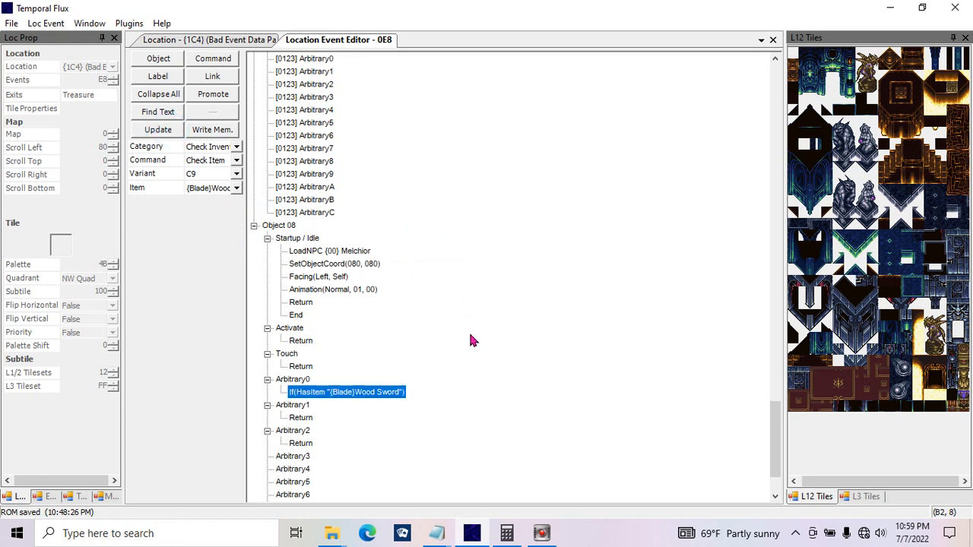
click(214, 60)
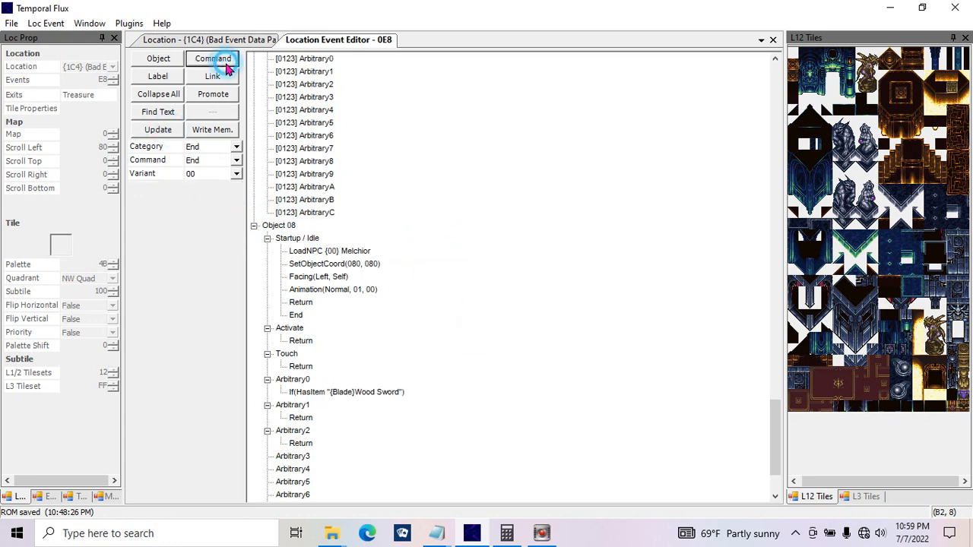
click(315, 407)
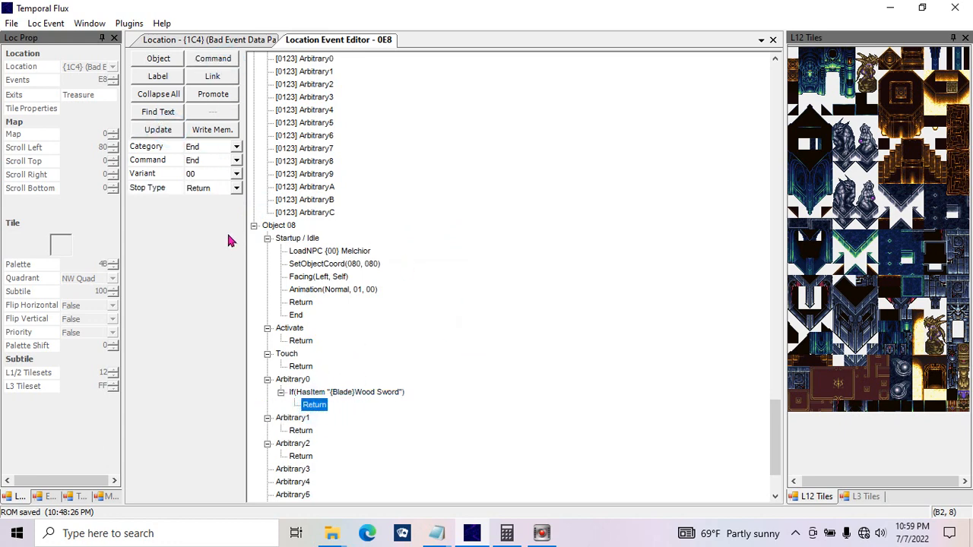
Step: Switch the command category to Memory Copy, preview Multi-mode 88, and examine the Memory Copy command's Copy to and Data values
click(236, 146)
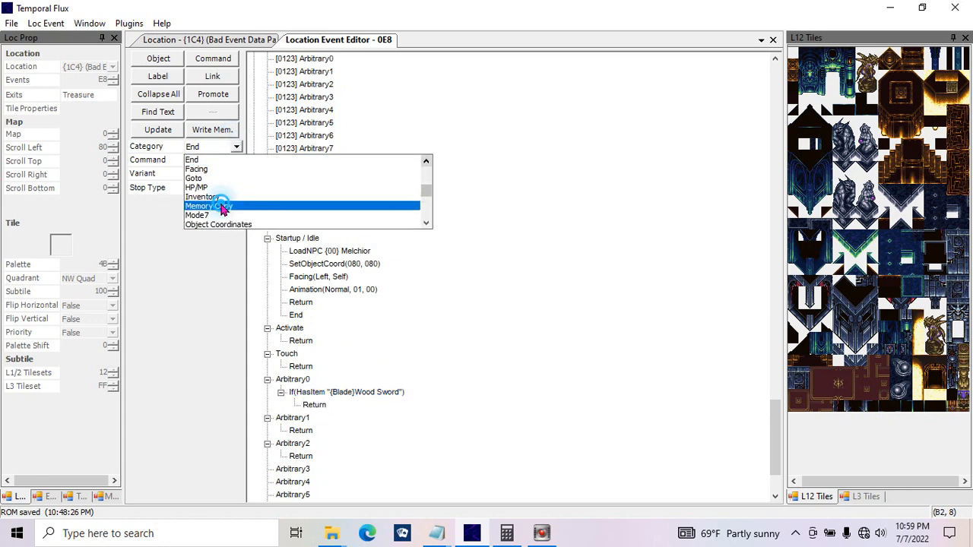
click(224, 206)
click(237, 174)
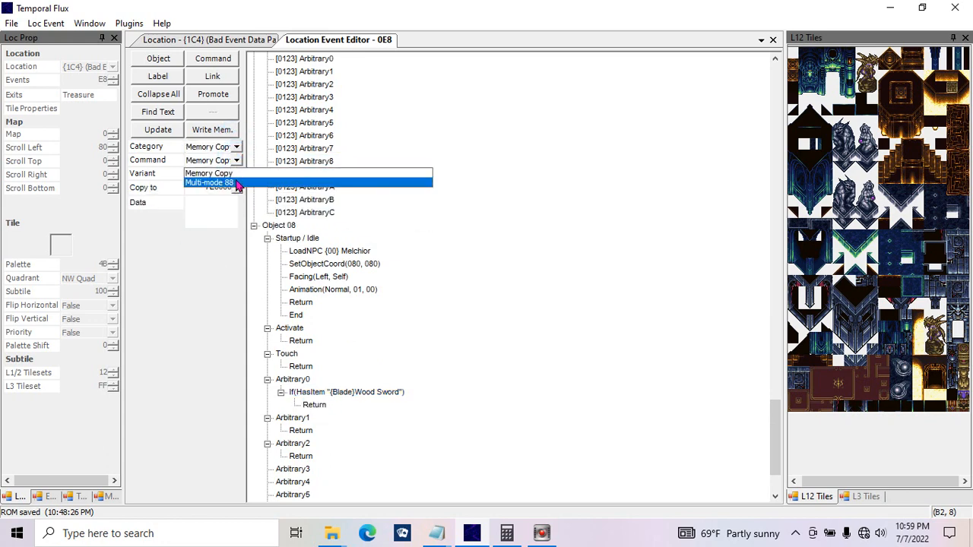
click(238, 184)
click(236, 160)
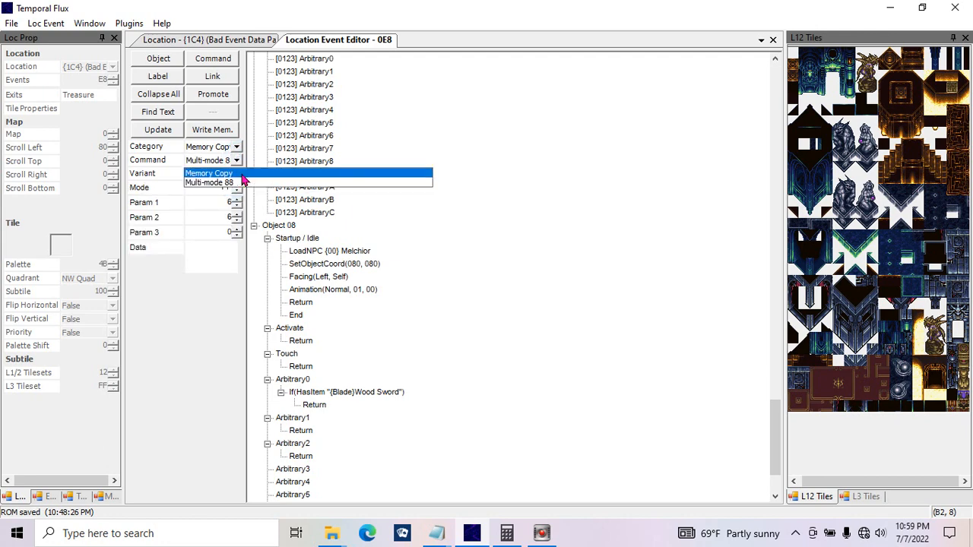
click(228, 173)
click(219, 221)
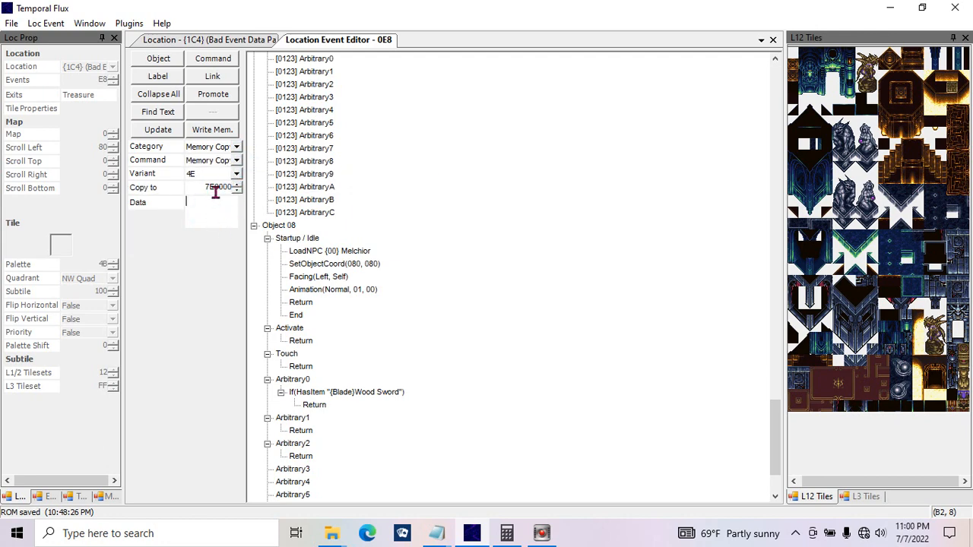
double_click(210, 187)
Step: Examine the Mode and Param values of the Multi-mode 88 command, and return to the Memory Copy command
click(237, 173)
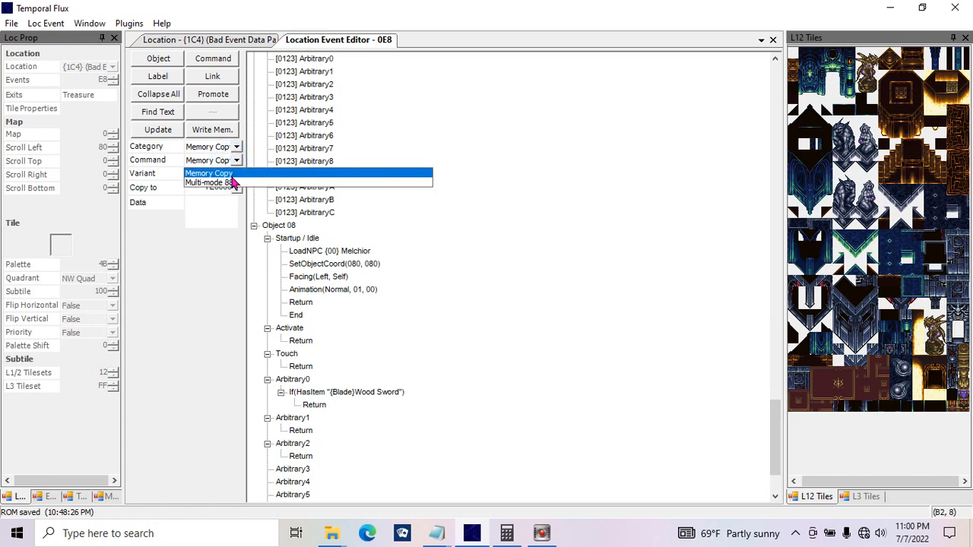
click(233, 182)
double_click(213, 201)
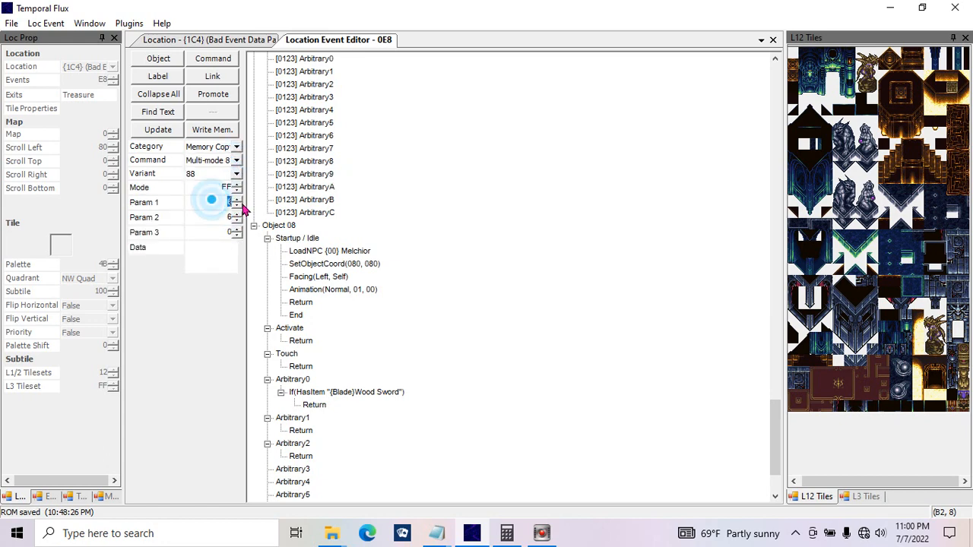
double_click(221, 232)
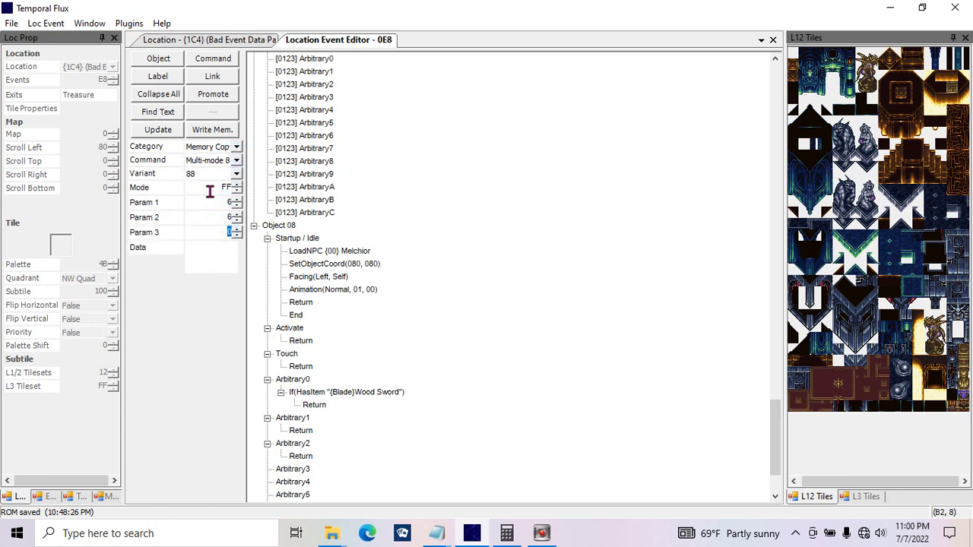
double_click(212, 190)
click(237, 164)
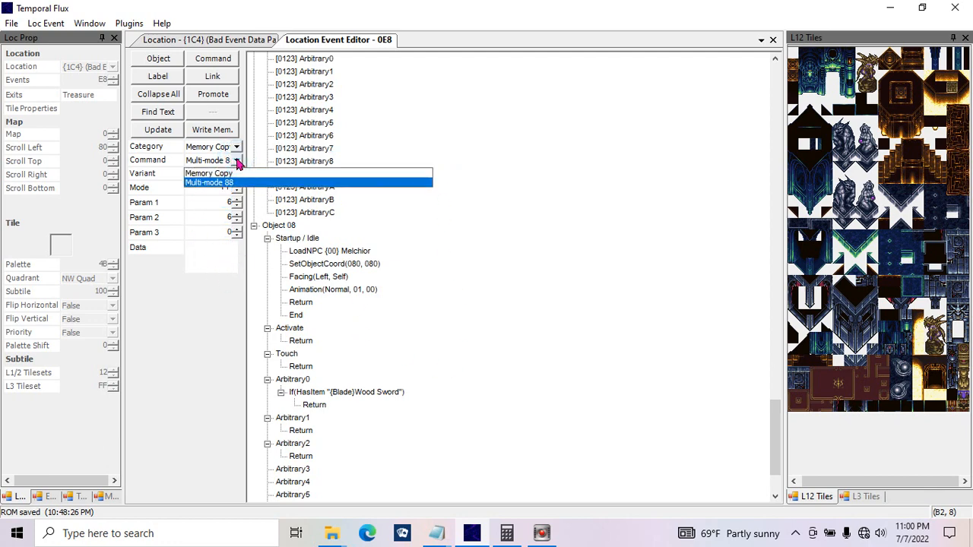
click(237, 160)
click(239, 162)
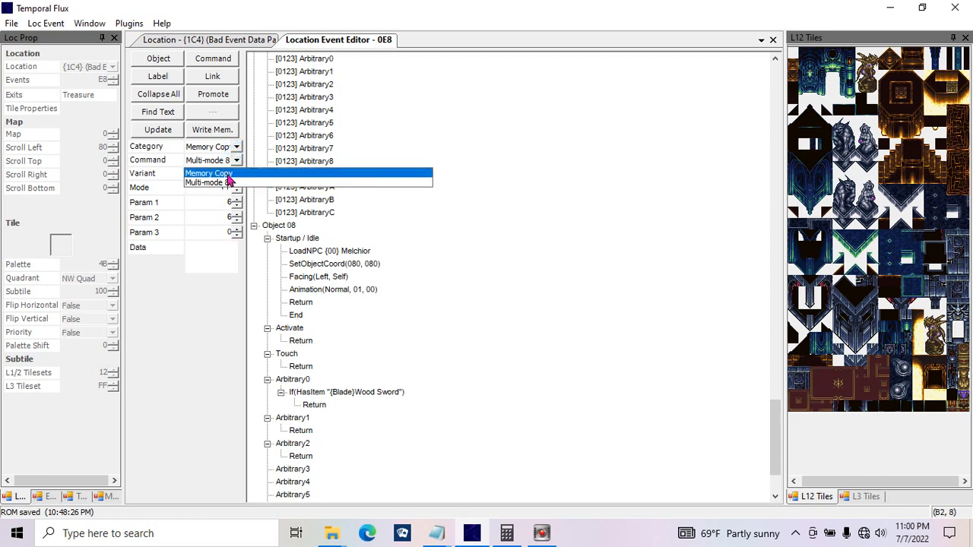
click(225, 174)
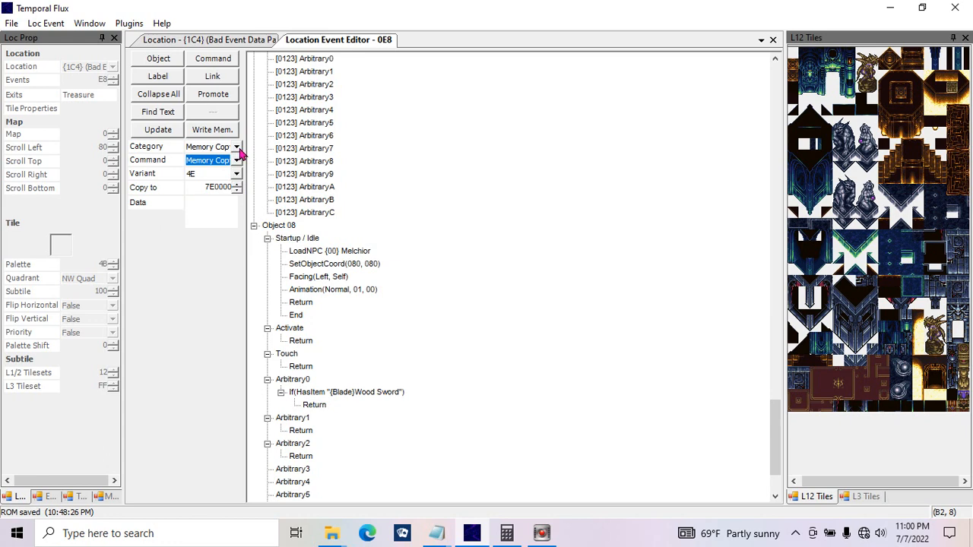
Step: Switch the command category to Mode7, keeping the Draw Geometry command to examine its source and destination coordinates
click(237, 146)
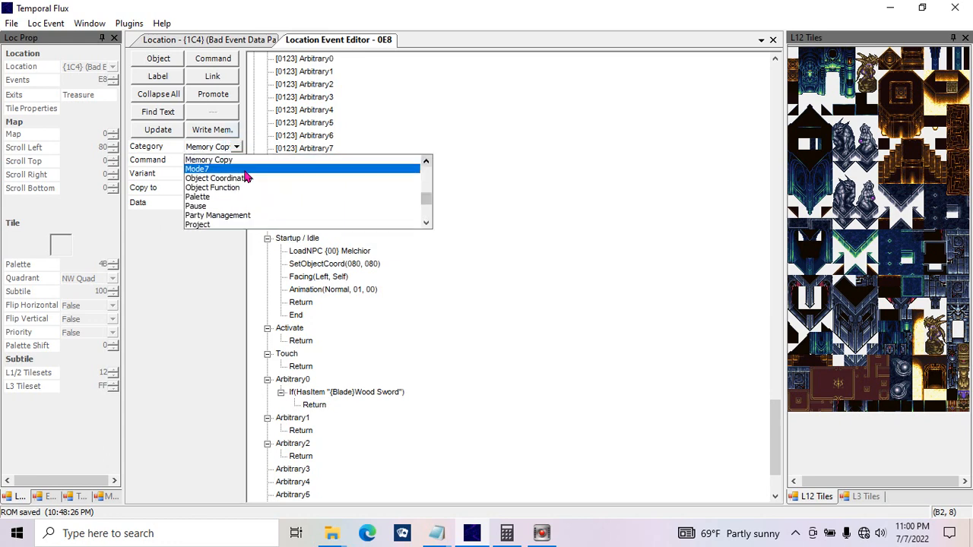
click(245, 169)
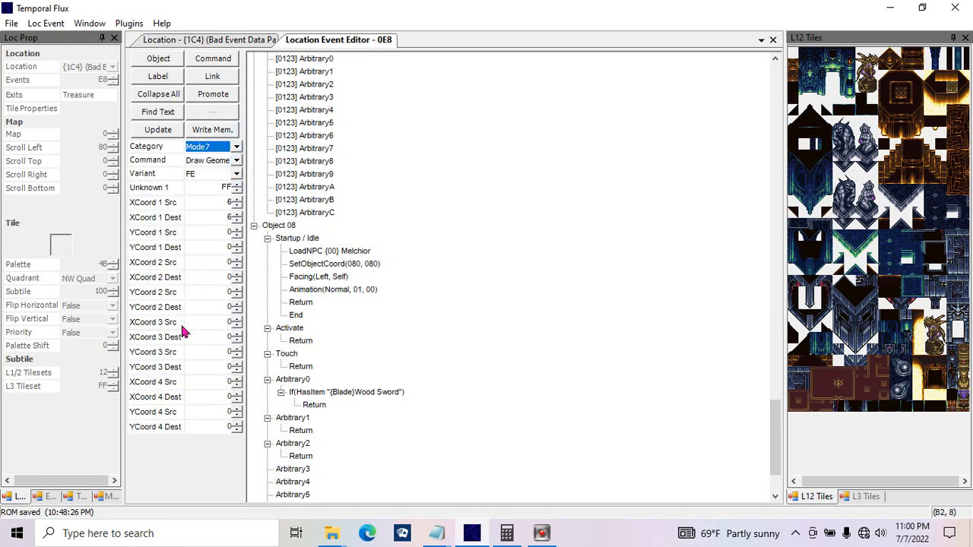
click(237, 169)
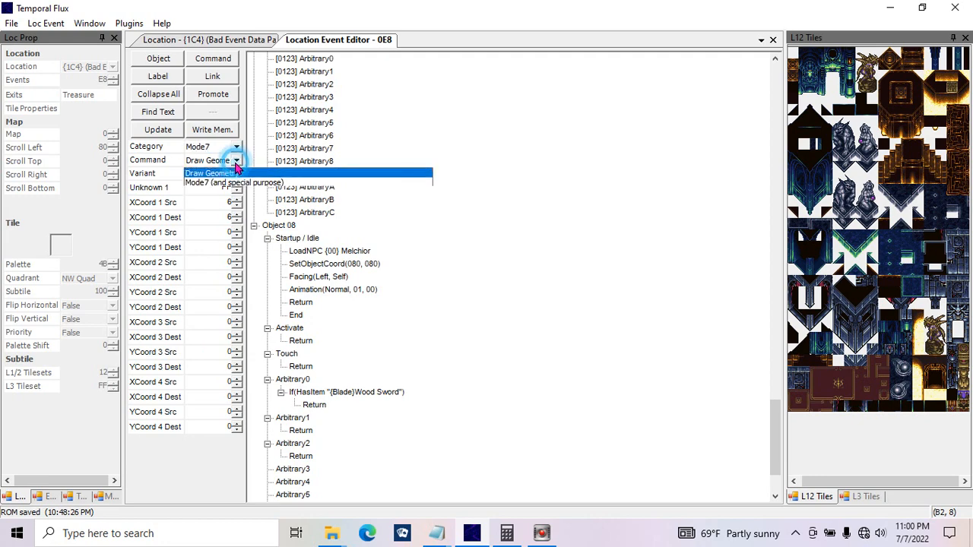
click(193, 175)
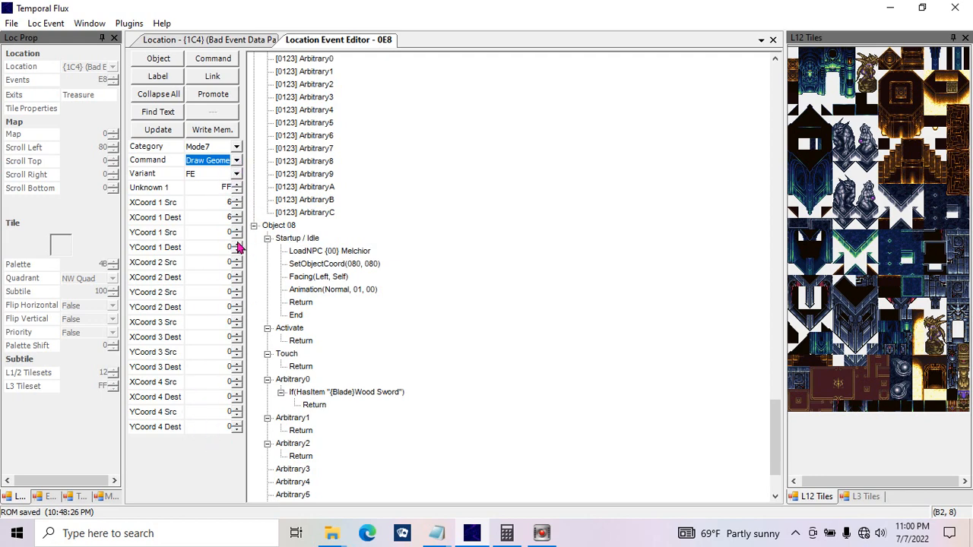
Step: Choose the Mode7 (and special purpose) command, keep its Mode as Scene, and set Special to Reset
click(237, 160)
click(238, 160)
click(237, 160)
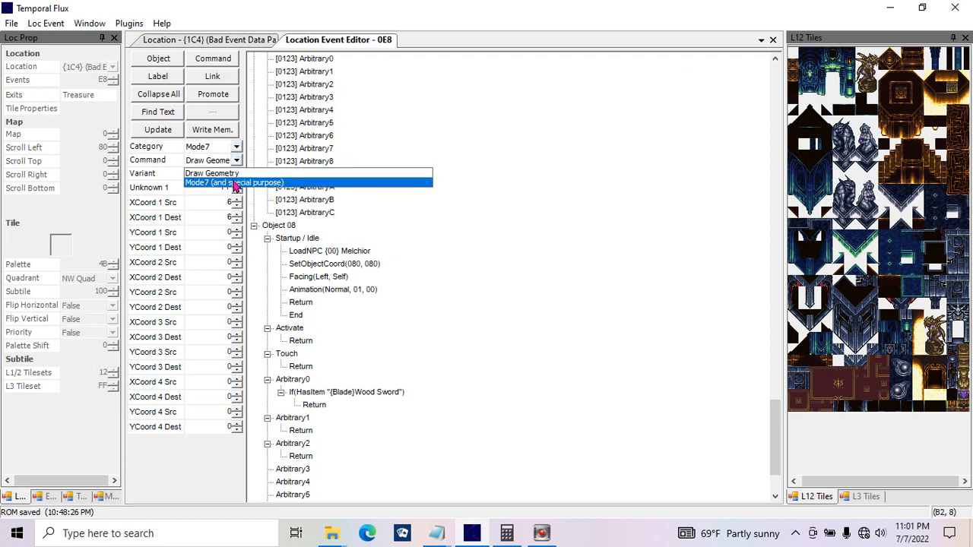
click(235, 183)
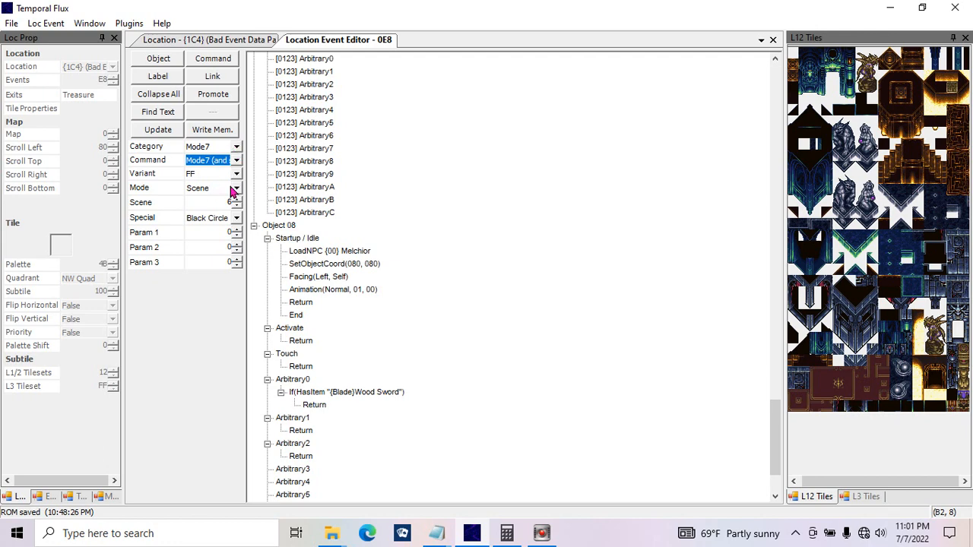
click(235, 188)
click(233, 190)
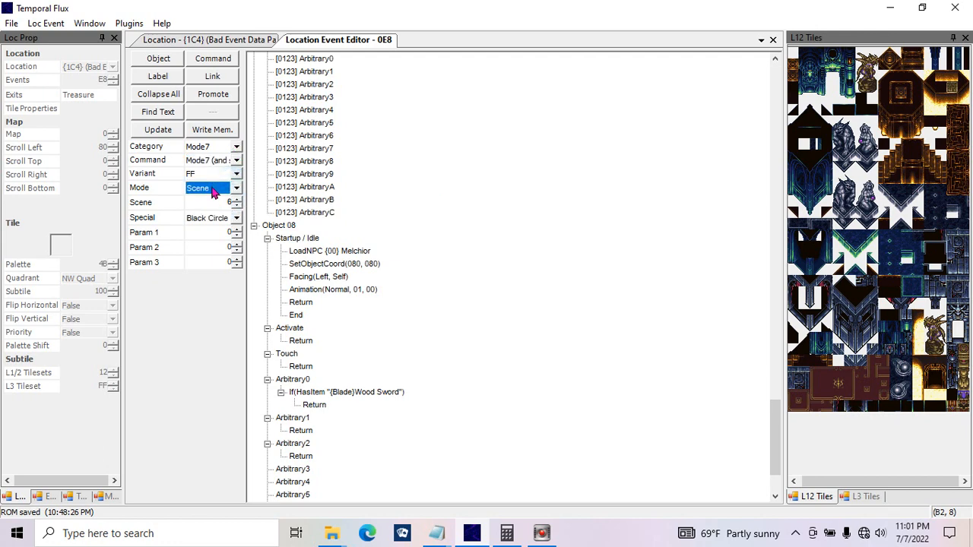
drag(218, 205, 245, 205)
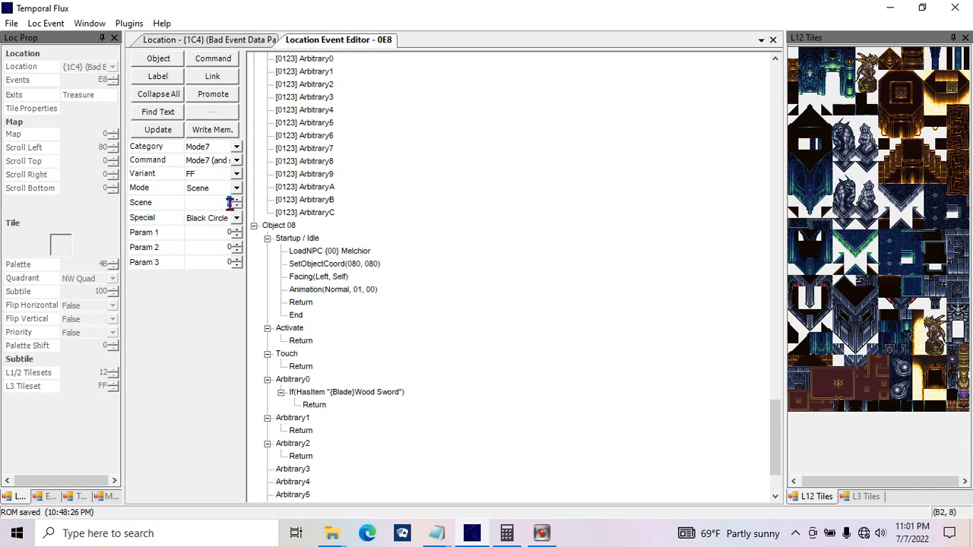
click(228, 218)
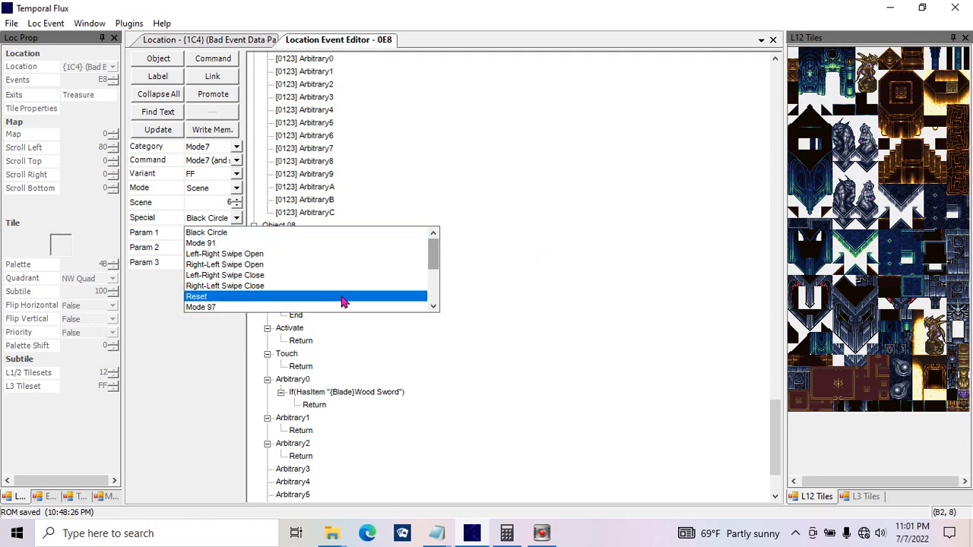
click(231, 298)
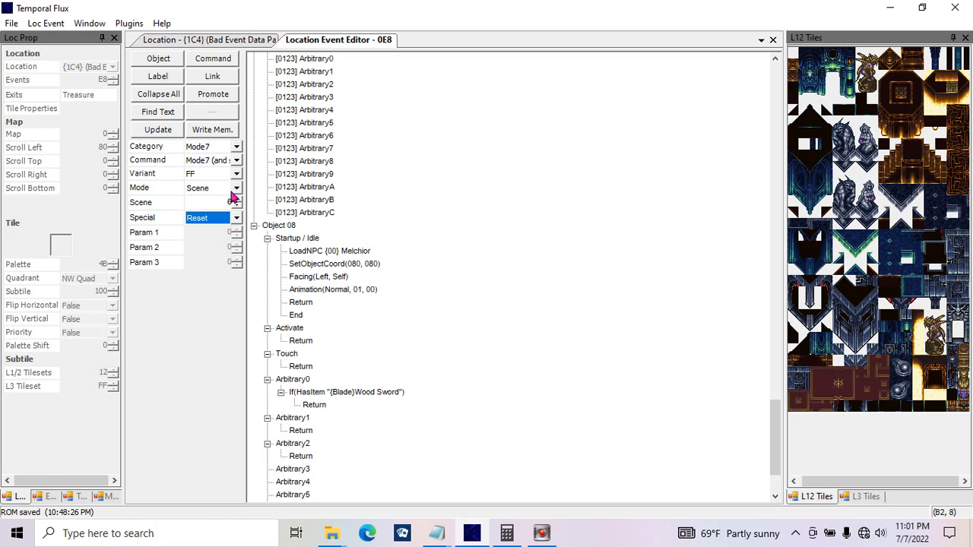
Step: Check the Mode7 command's Variant and Mode options, keeping FF and Scene, and set Special to Mode 9C
click(232, 192)
click(232, 192)
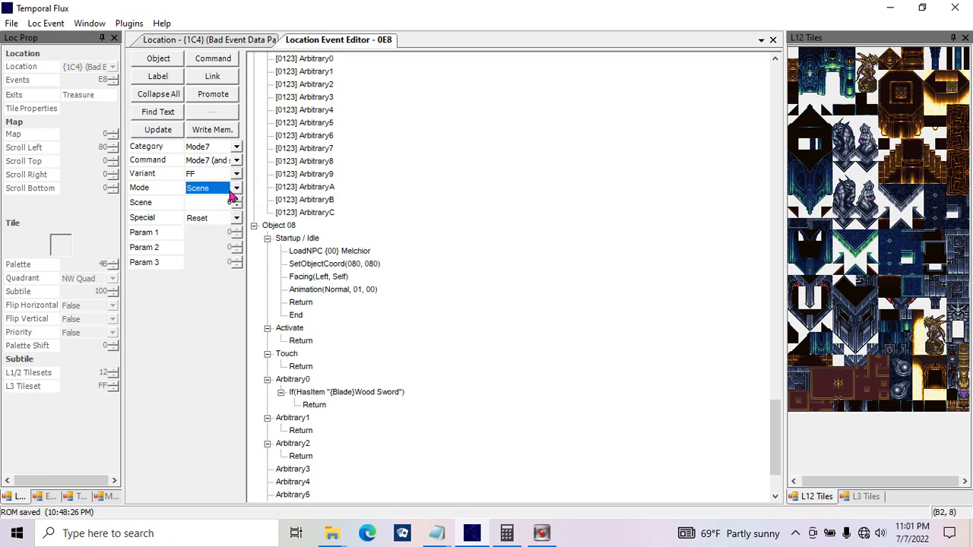
click(236, 175)
click(237, 172)
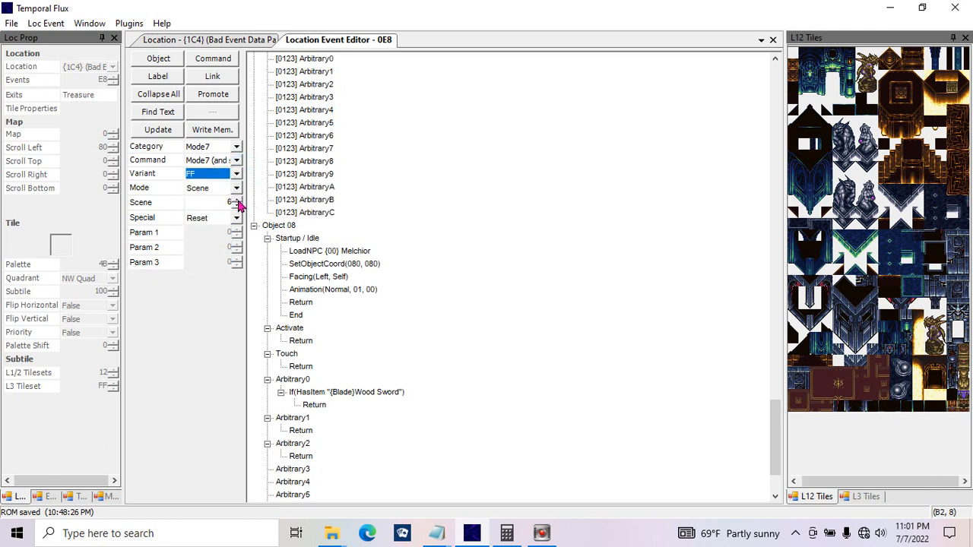
click(236, 188)
click(237, 189)
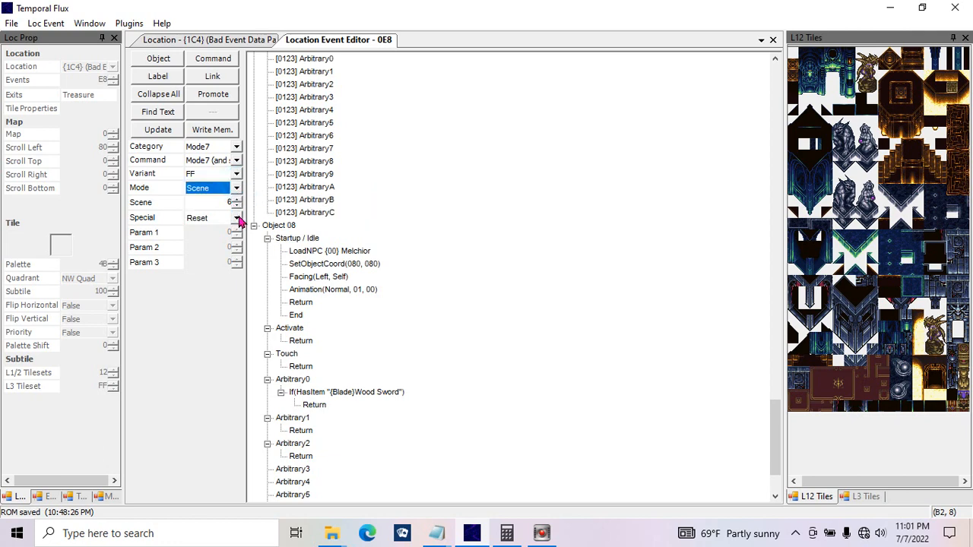
click(237, 218)
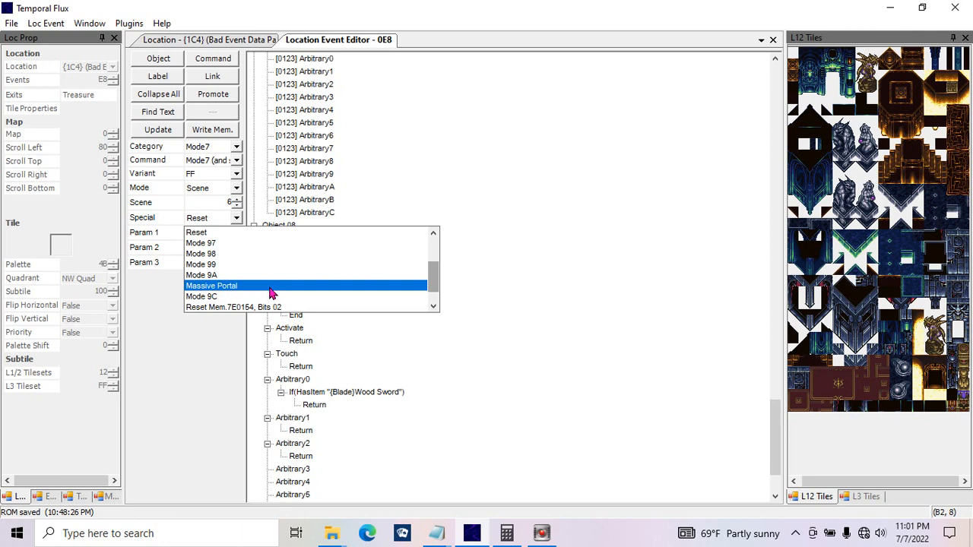
click(560, 276)
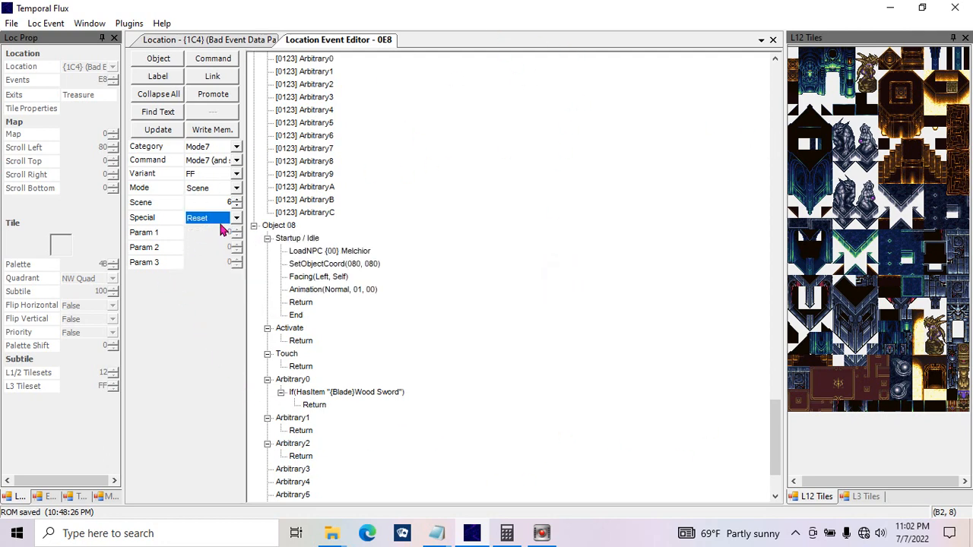
click(236, 218)
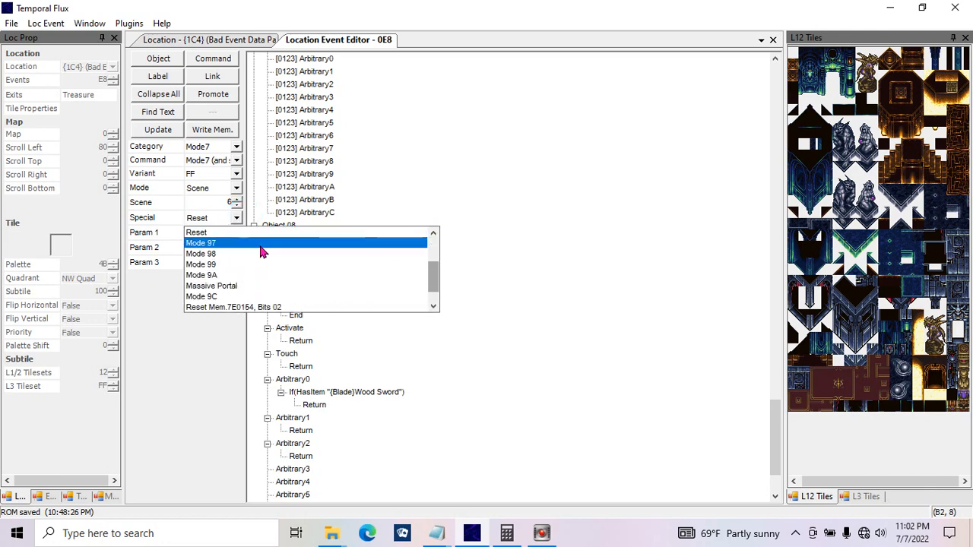
click(254, 297)
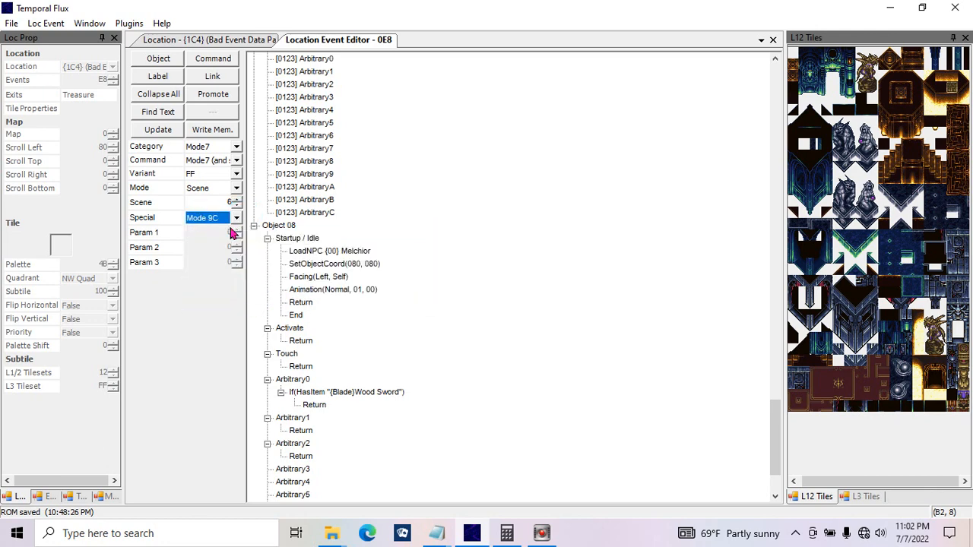
Step: Review the Mode7 command's Special options, trying Reset Mem.7E0154, Bits 02 and choosing New Game+
click(237, 219)
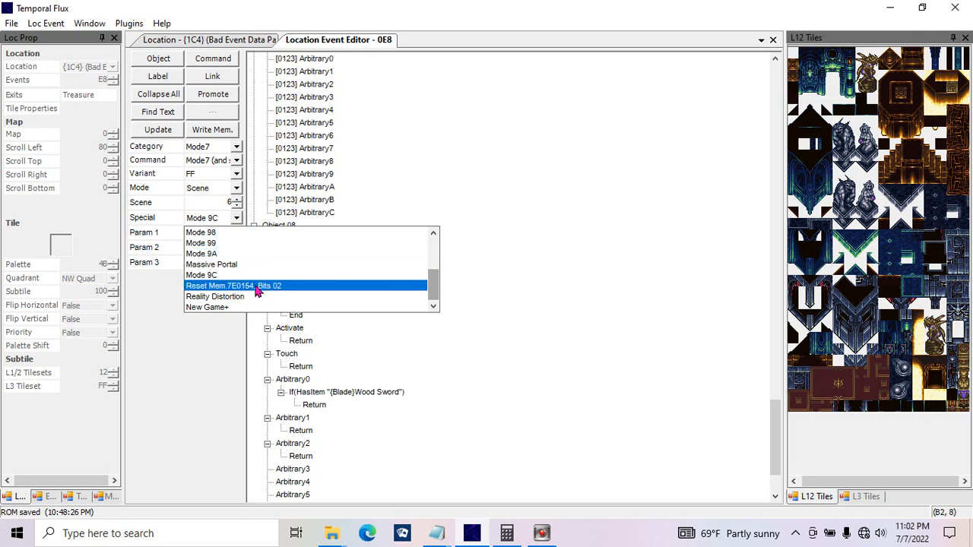
click(262, 285)
click(209, 220)
click(433, 232)
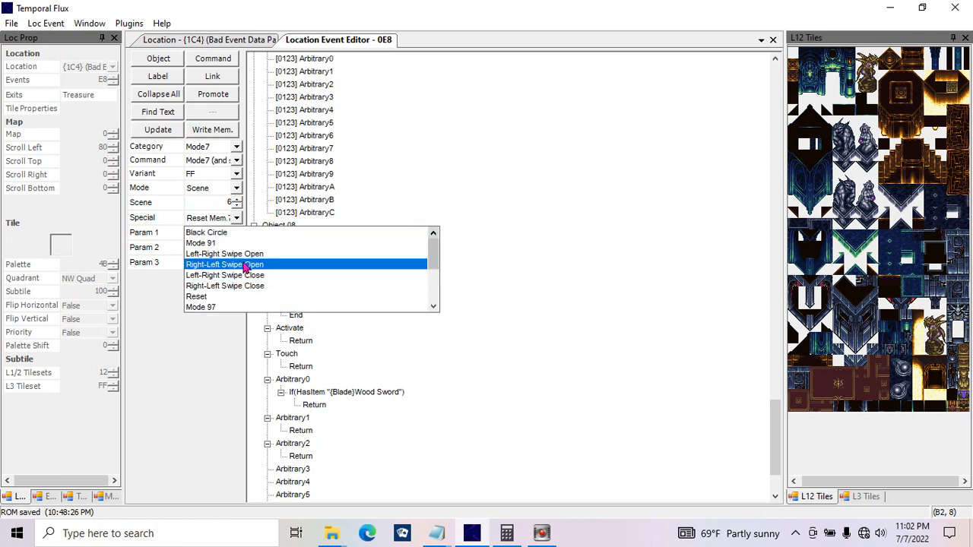
click(435, 275)
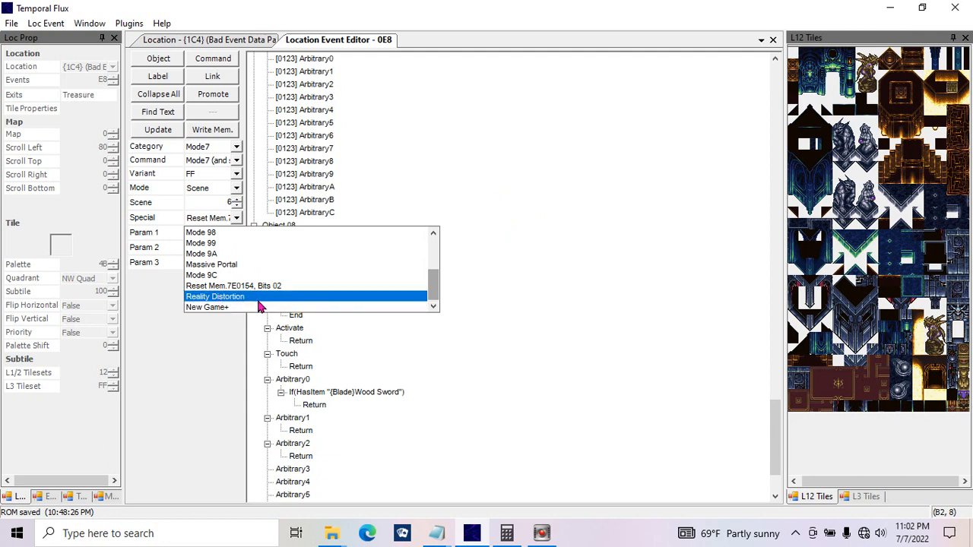
click(251, 307)
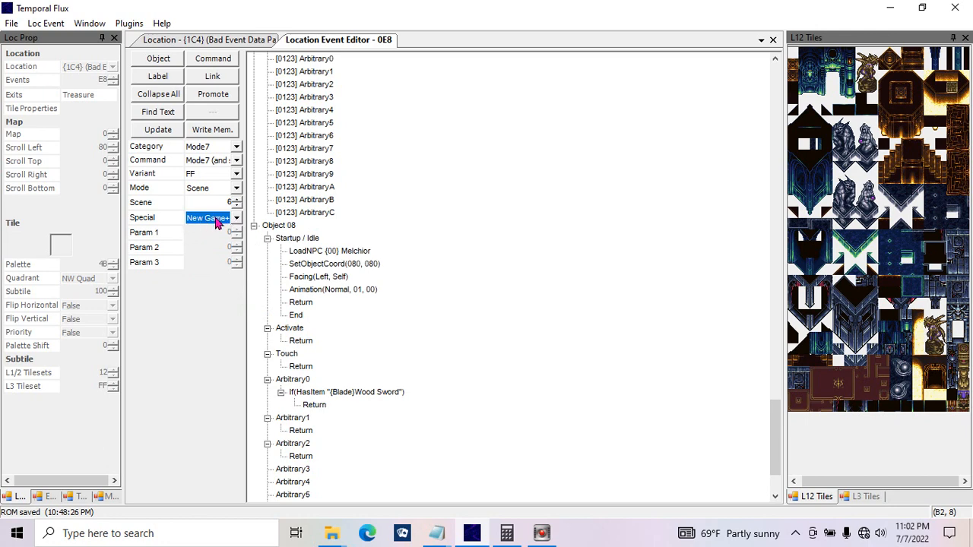
Step: Keep Special as New Game+ and select the Return under Arbitrary0's Wood Sword condition in Object 08
click(217, 221)
click(228, 308)
click(412, 335)
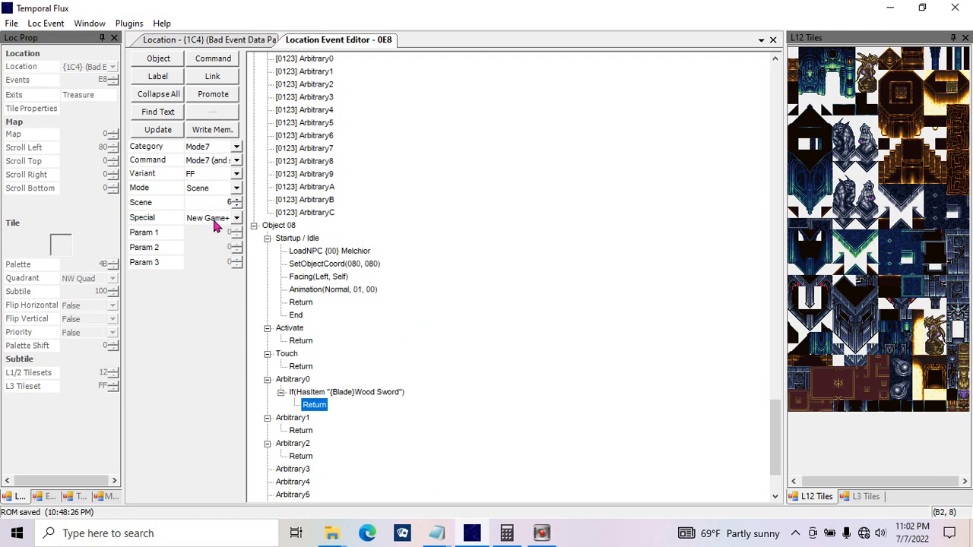
Step: Set the Mode7 command's Mode to Special purpose and its Special option to Black Circle
click(236, 190)
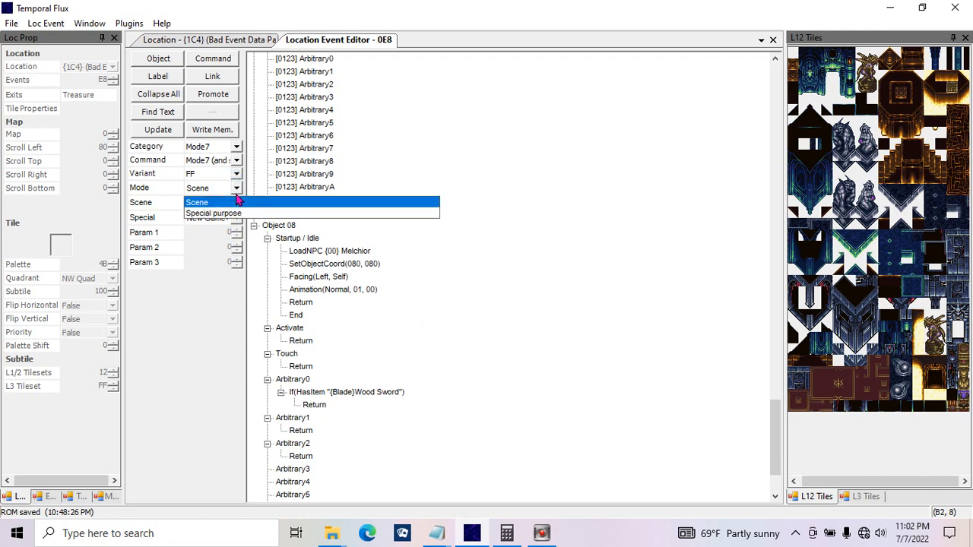
click(240, 212)
click(238, 218)
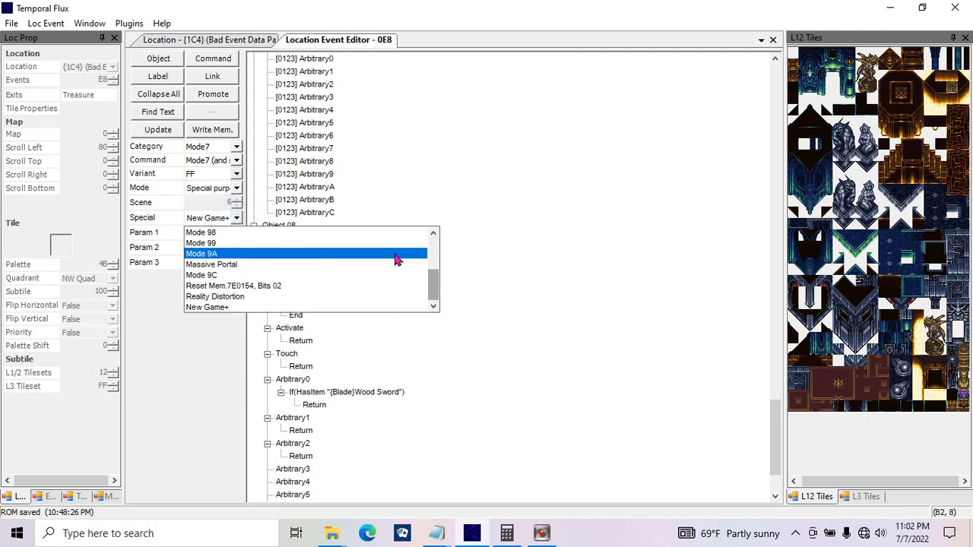
drag(437, 296, 430, 252)
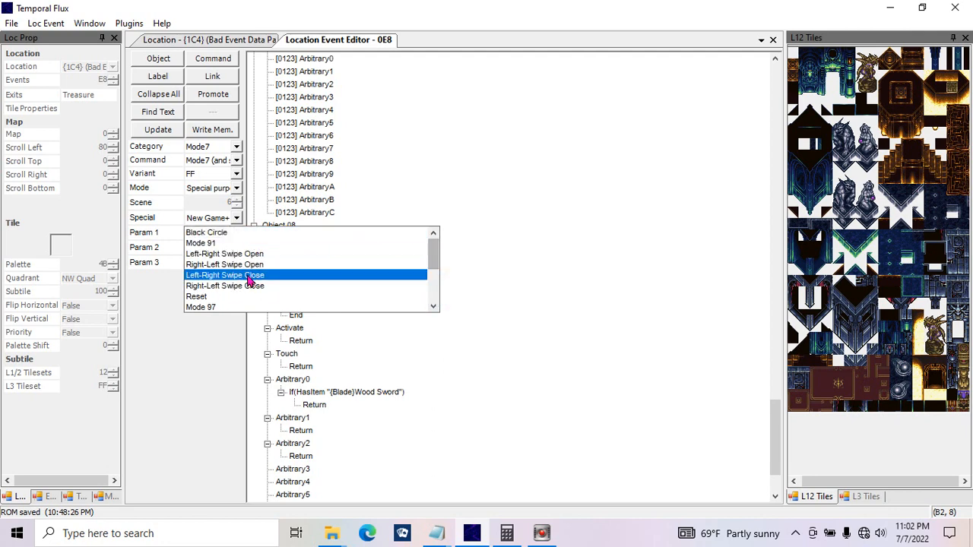
click(220, 233)
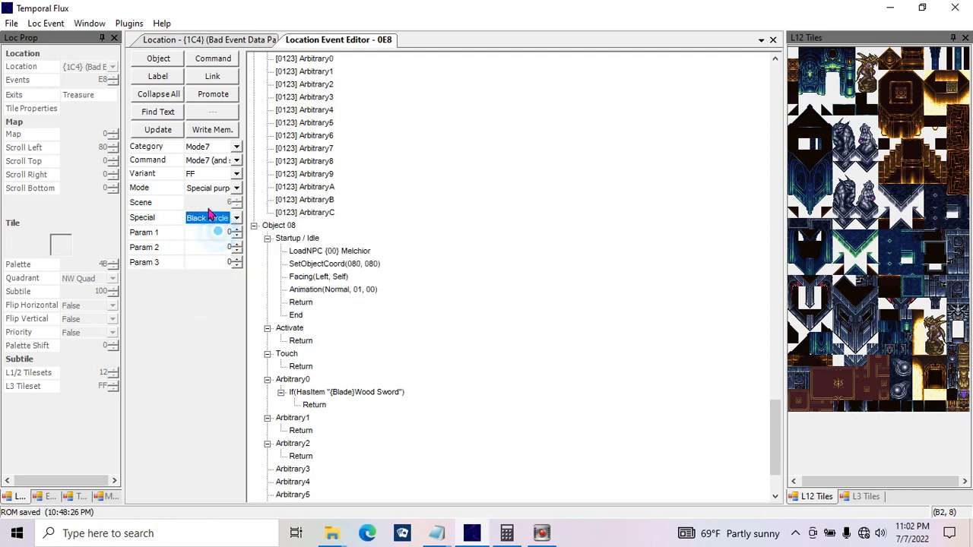
Step: Examine the Param 1, Param 2 and Param 3 values available for the Black Circle effect
key(Tab)
click(224, 246)
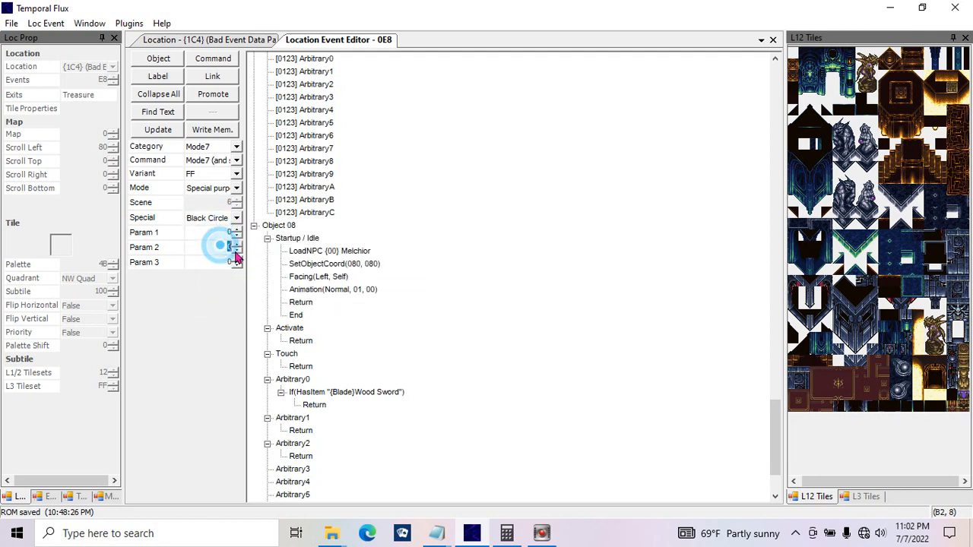
click(231, 263)
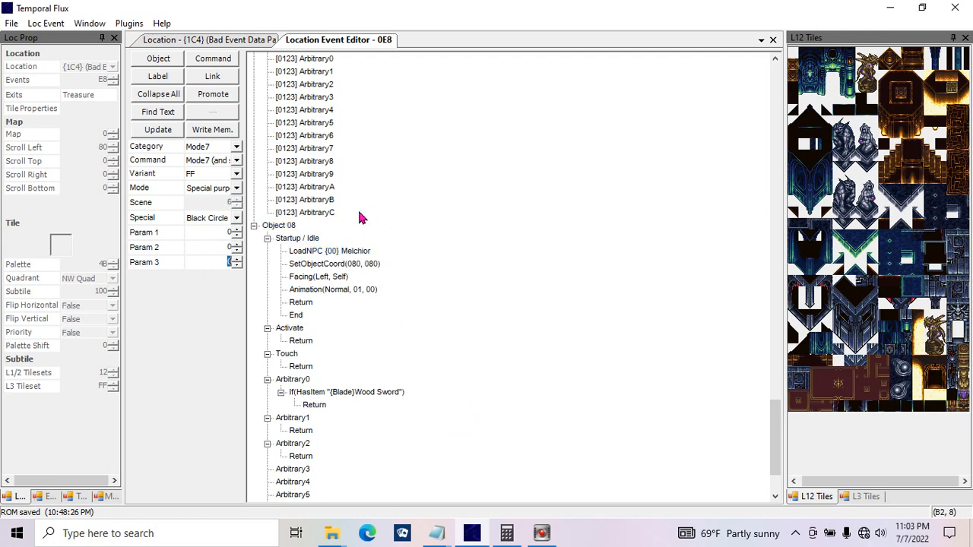
Step: Change the command's category from Mode7 to Object Coordinates, using the Get Object Coordinates command
click(225, 220)
click(224, 219)
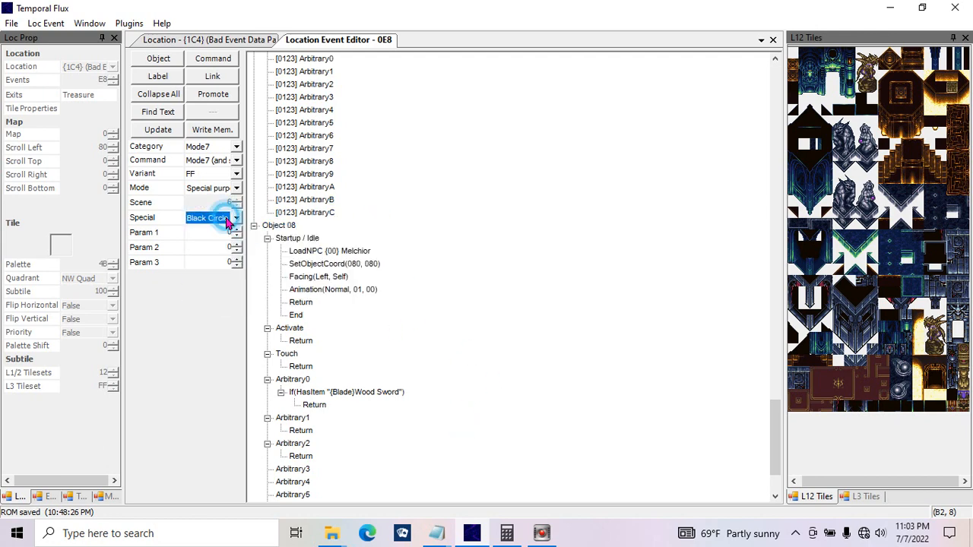
click(235, 161)
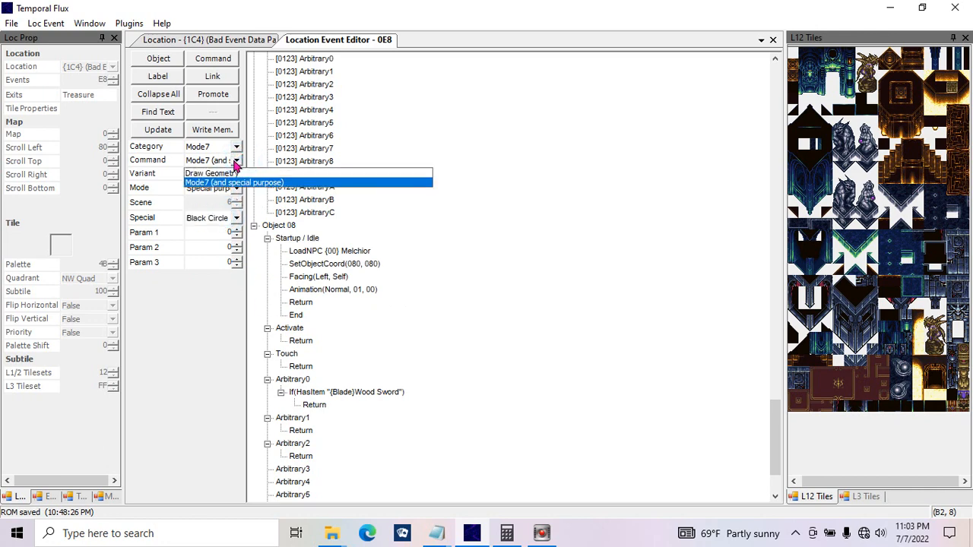
click(236, 163)
click(235, 147)
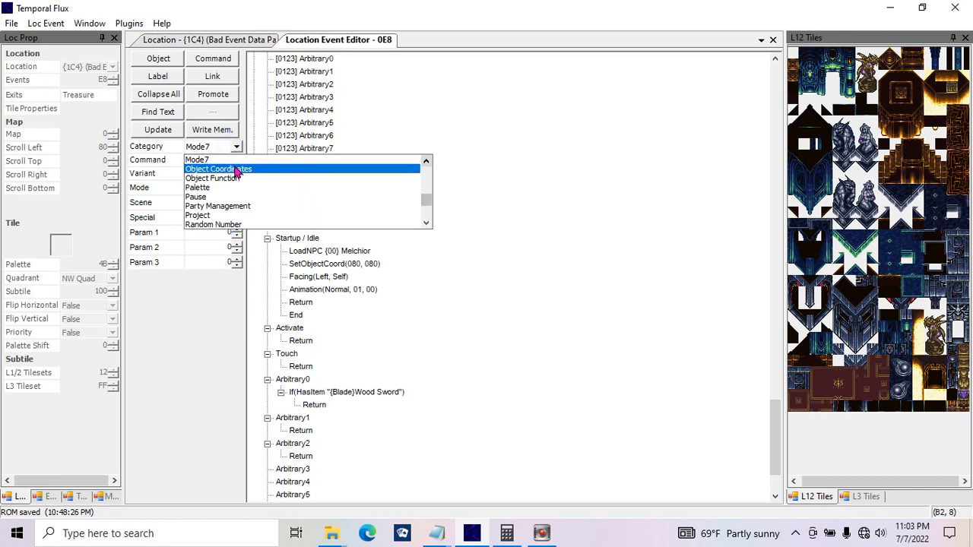
click(236, 168)
click(237, 161)
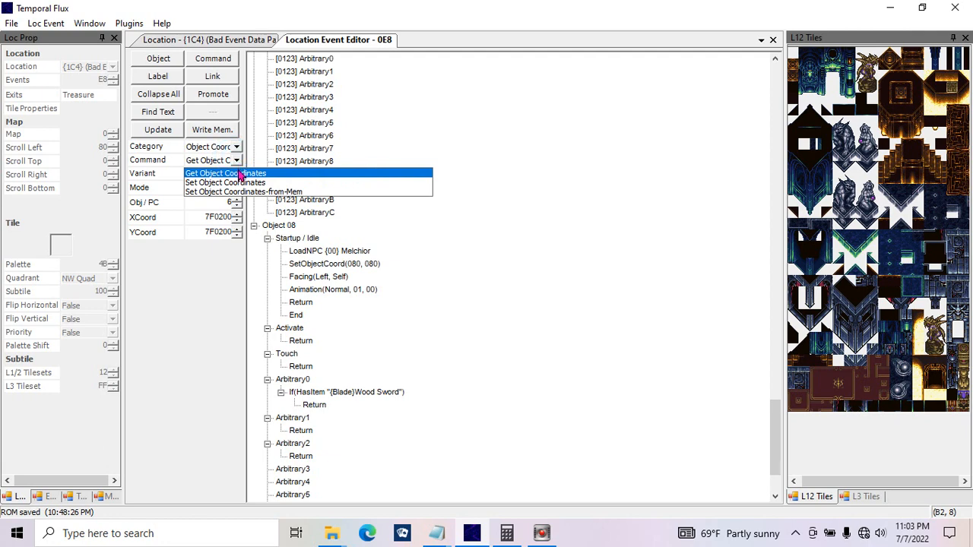
click(239, 173)
Step: Set the Get Object Coordinates command's Mode to PC and its Obj / PC number to 0
click(210, 190)
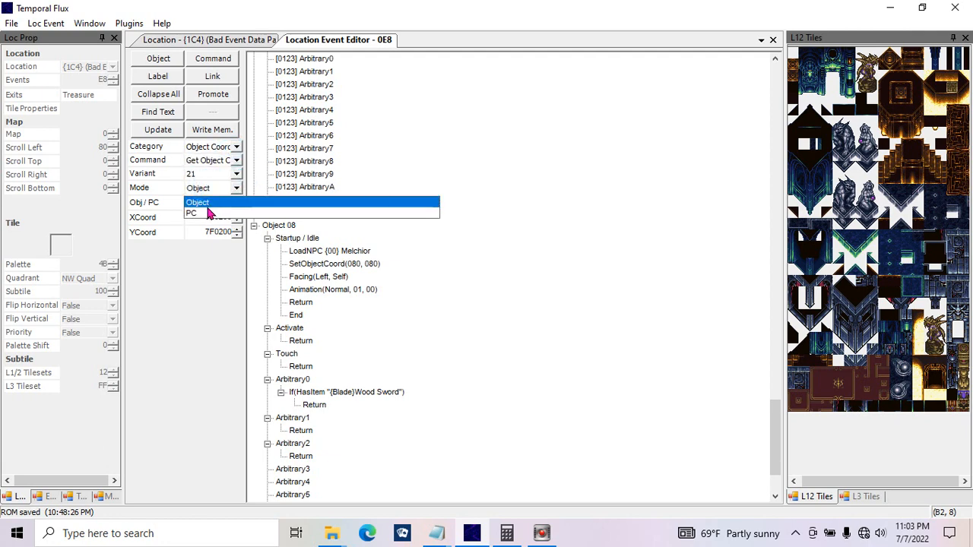
click(192, 215)
click(205, 204)
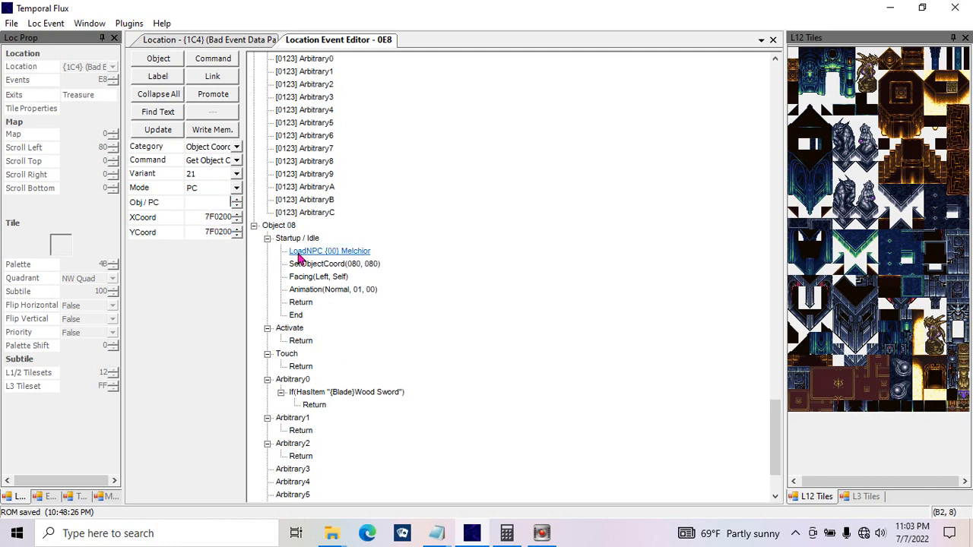
text(0)
Step: Set XCoord to 7F0214 and YCoord to 7F0216, and update the command under Arbitrary0's Wood Sword condition
click(190, 218)
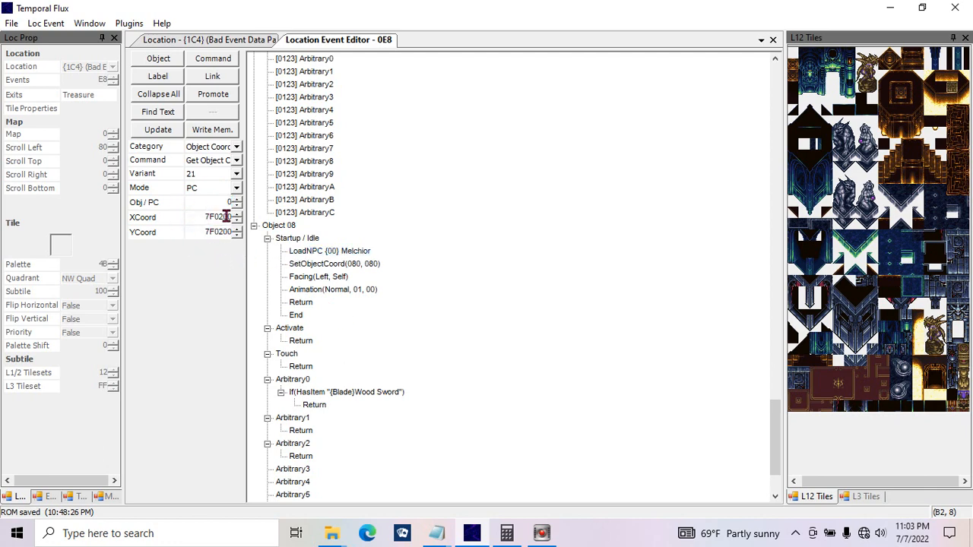
drag(223, 216, 247, 234)
text(14)
text(16)
double_click(195, 216)
click(172, 130)
click(423, 405)
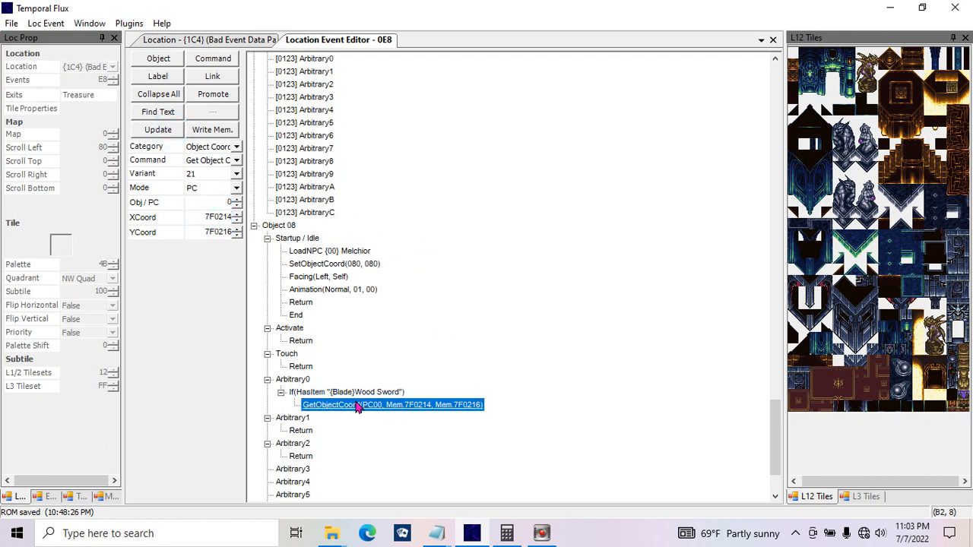
Step: Add a command below GetObjectCoord in Arbitrary0 and change it to a Goto with label [0181]
click(213, 59)
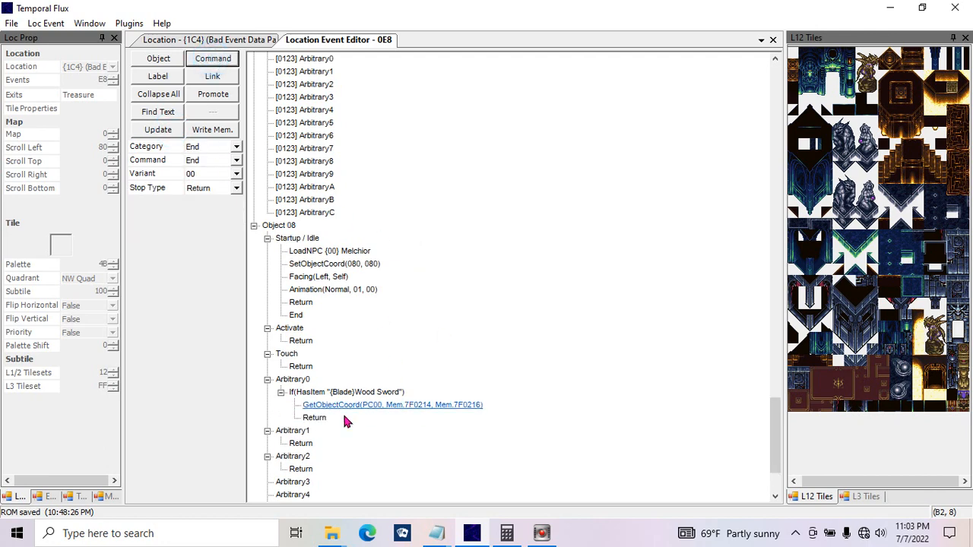
click(315, 419)
click(236, 146)
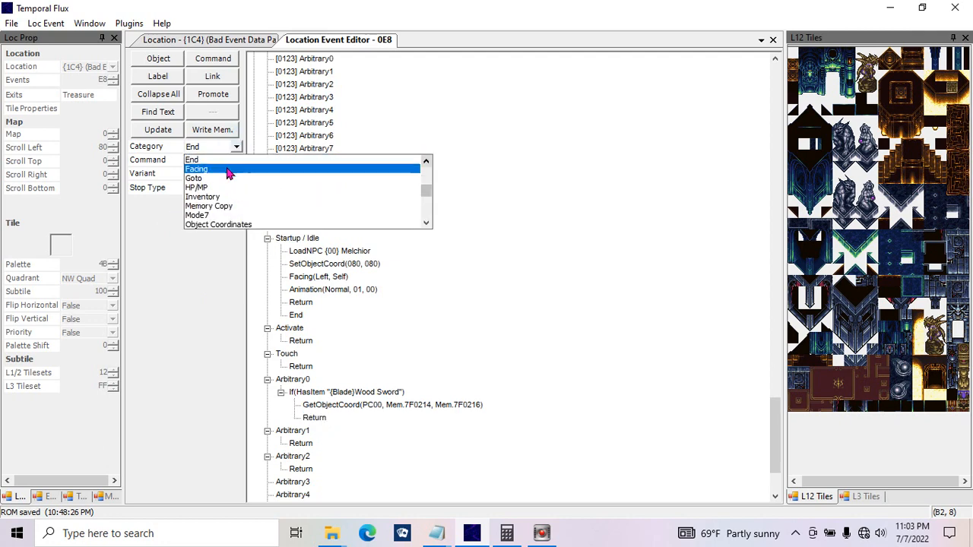
click(225, 168)
click(160, 130)
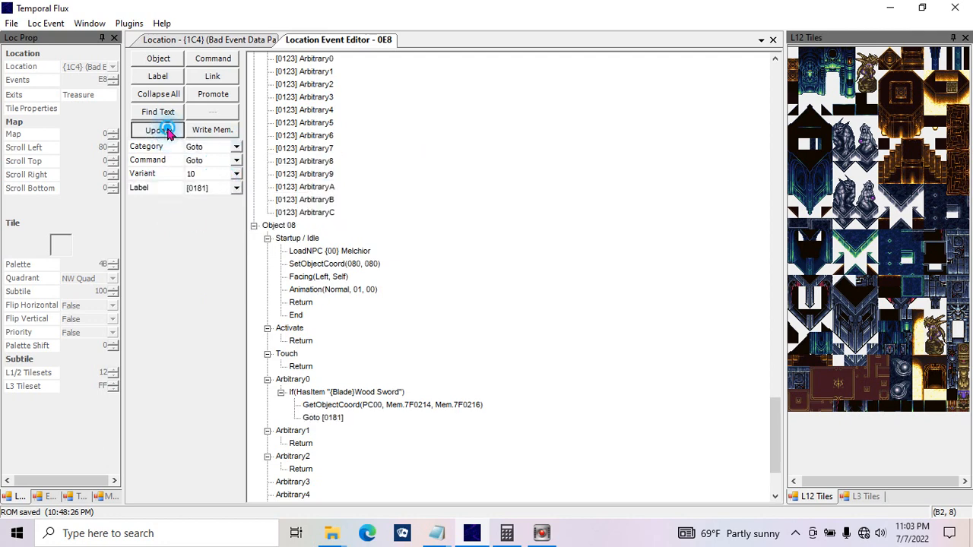
Step: Save the edited E8 events and reopen them in the Location Event Editor at Object 08
click(199, 130)
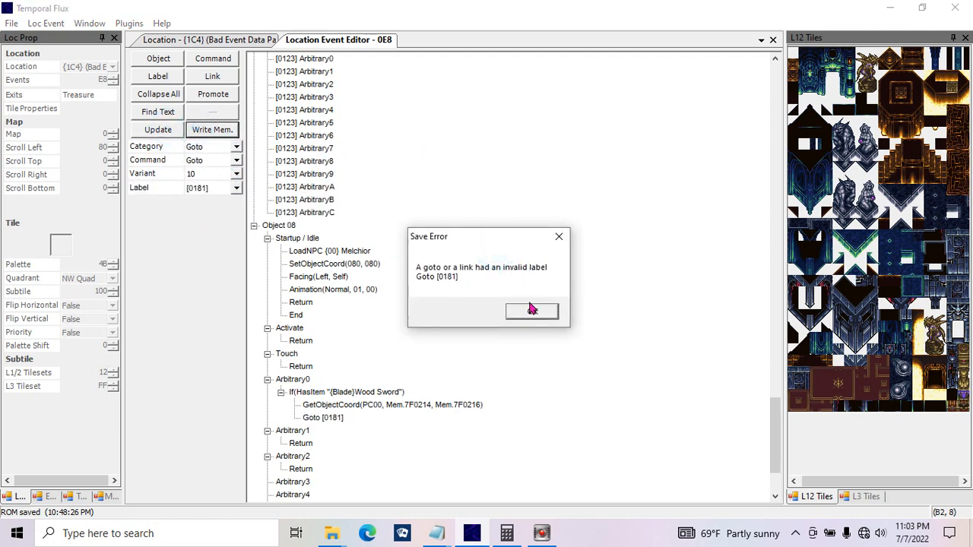
click(534, 313)
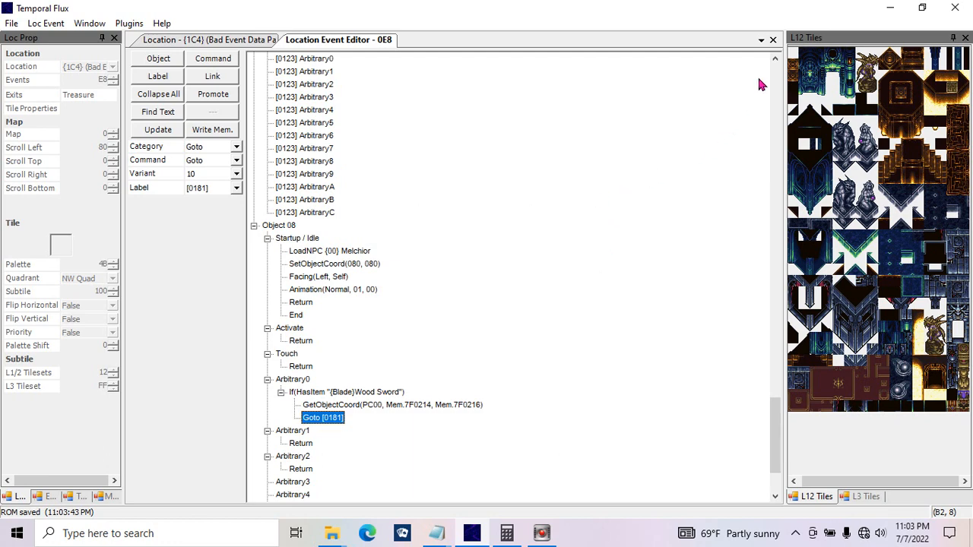
click(773, 39)
click(21, 83)
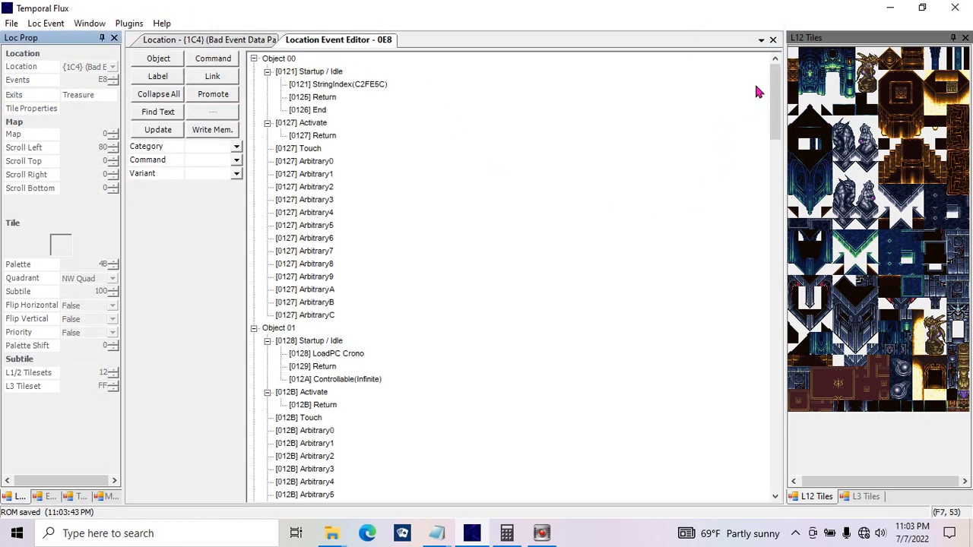
drag(775, 80, 777, 467)
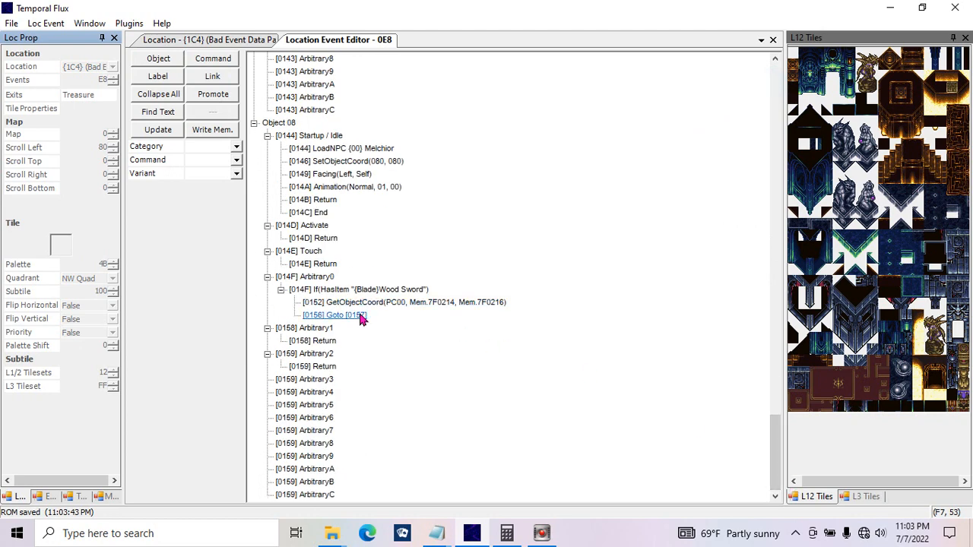
Step: Set the label of the Goto under Arbitrary0's Wood Sword condition to [0152] and update the command
click(325, 316)
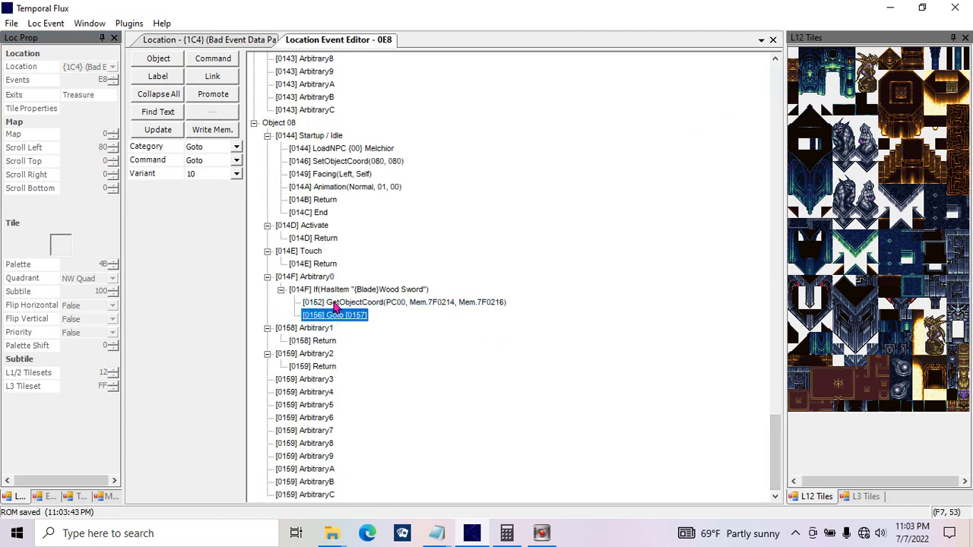
click(225, 190)
click(433, 205)
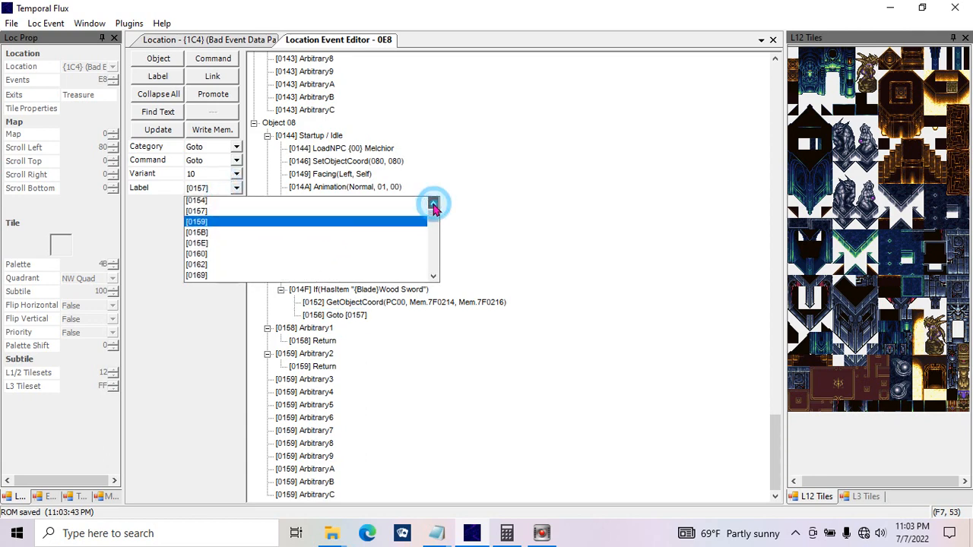
click(433, 203)
click(433, 204)
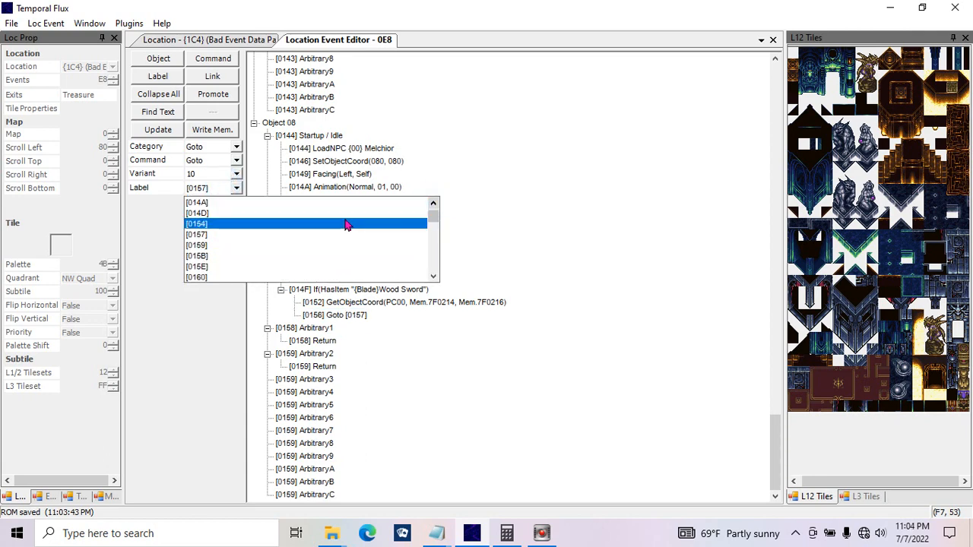
drag(433, 218, 436, 280)
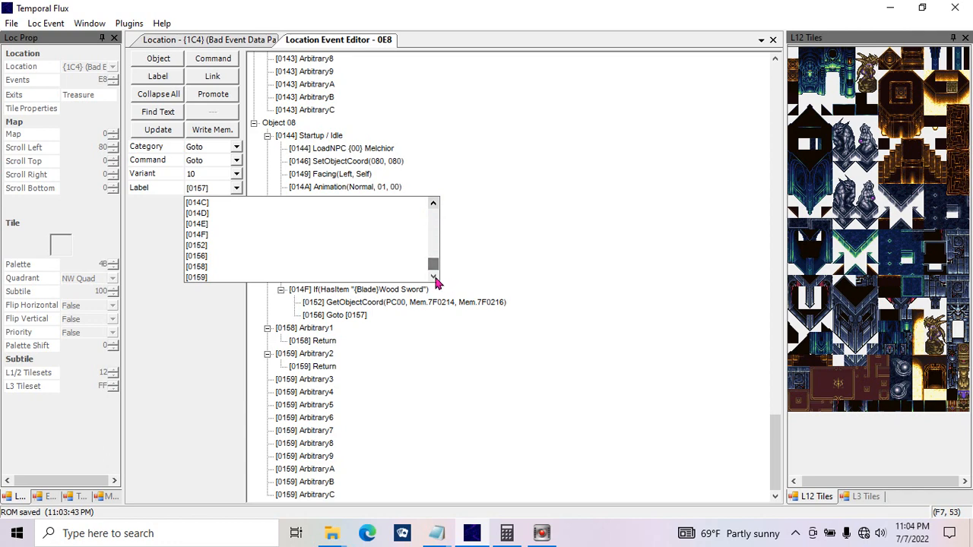
click(434, 204)
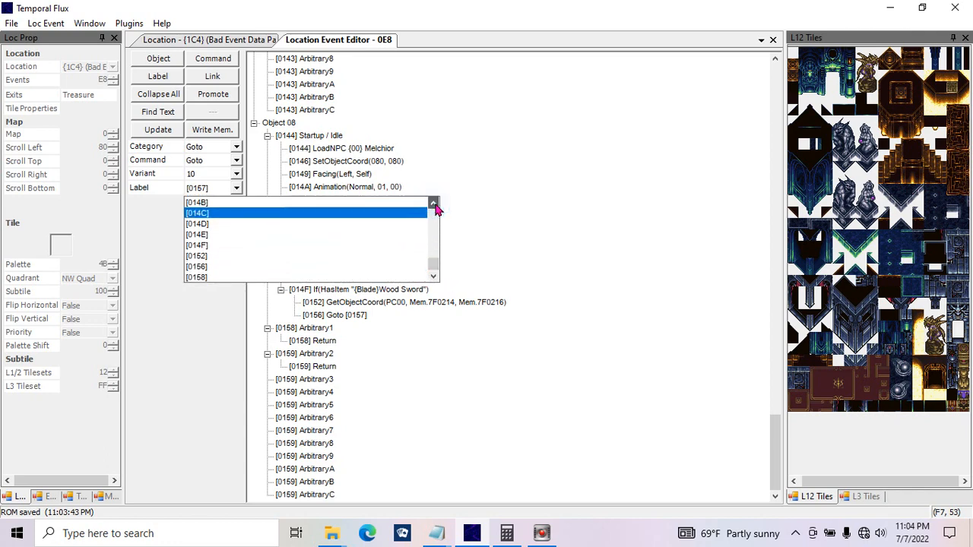
click(434, 203)
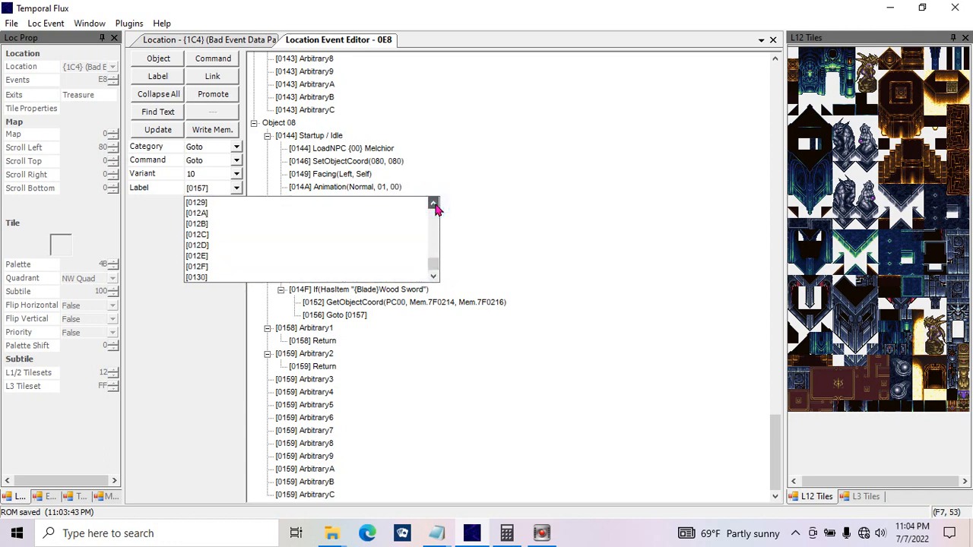
drag(433, 266, 430, 229)
scroll(430, 224, up, 5)
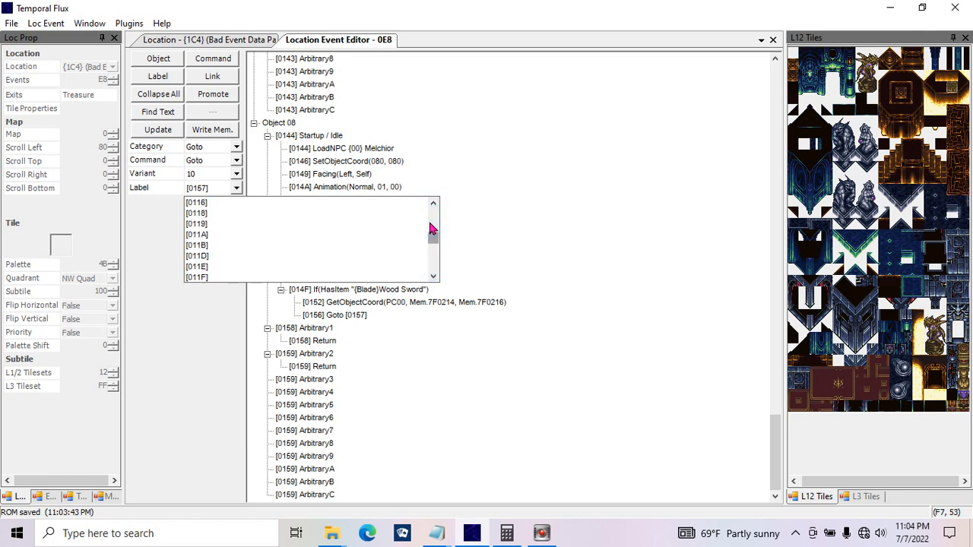
drag(433, 234, 436, 273)
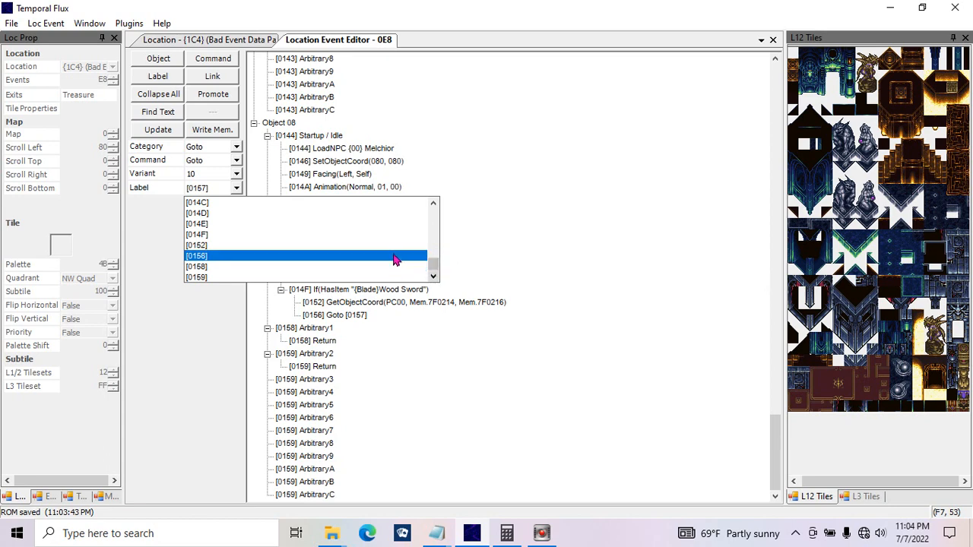
click(391, 245)
click(158, 129)
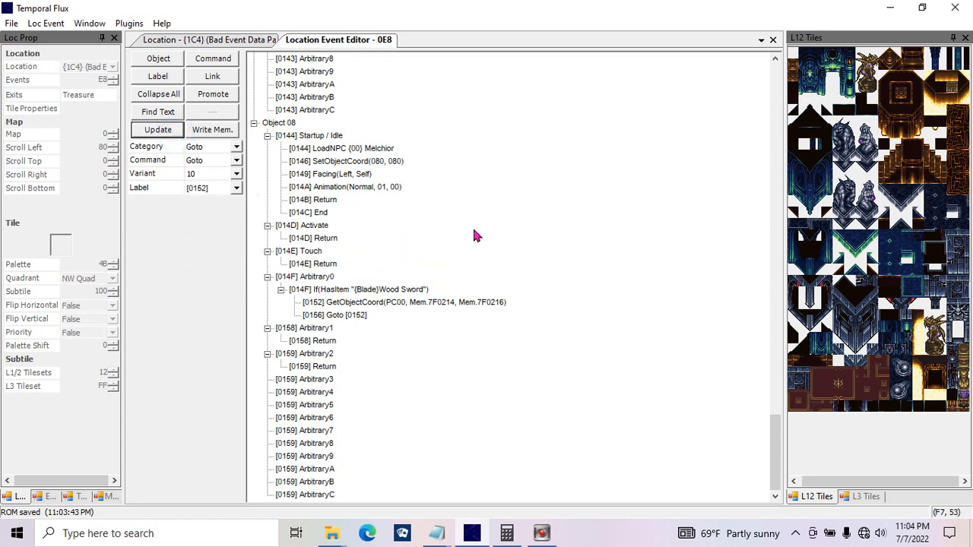
Step: Review the Goto and the GetObjectCoord memory addresses in Arbitrary0, and check coordinates on the location map
click(355, 303)
click(346, 316)
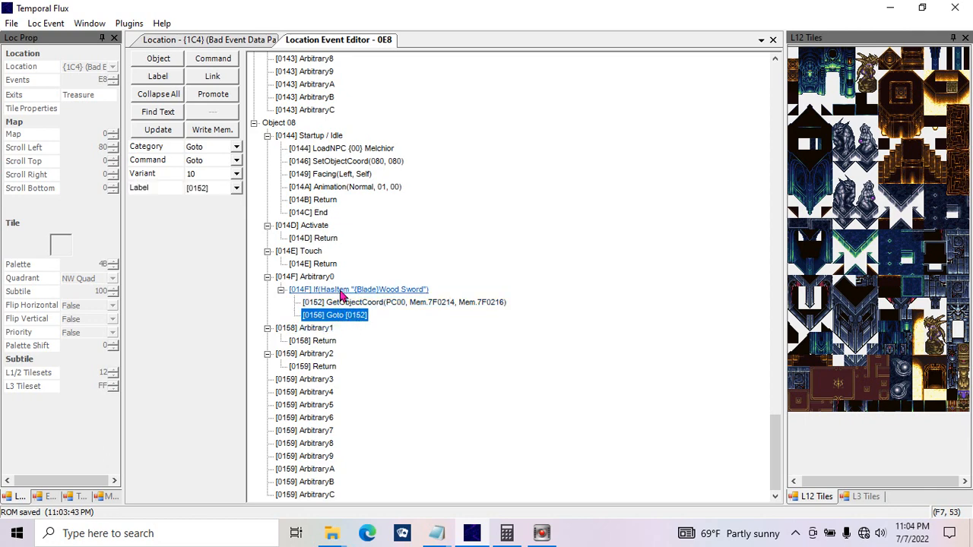
click(415, 303)
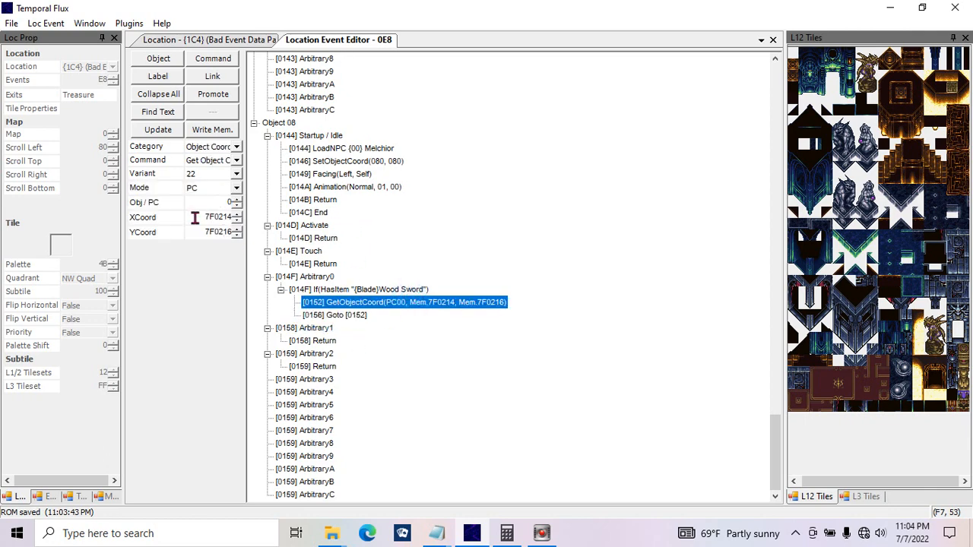
click(192, 217)
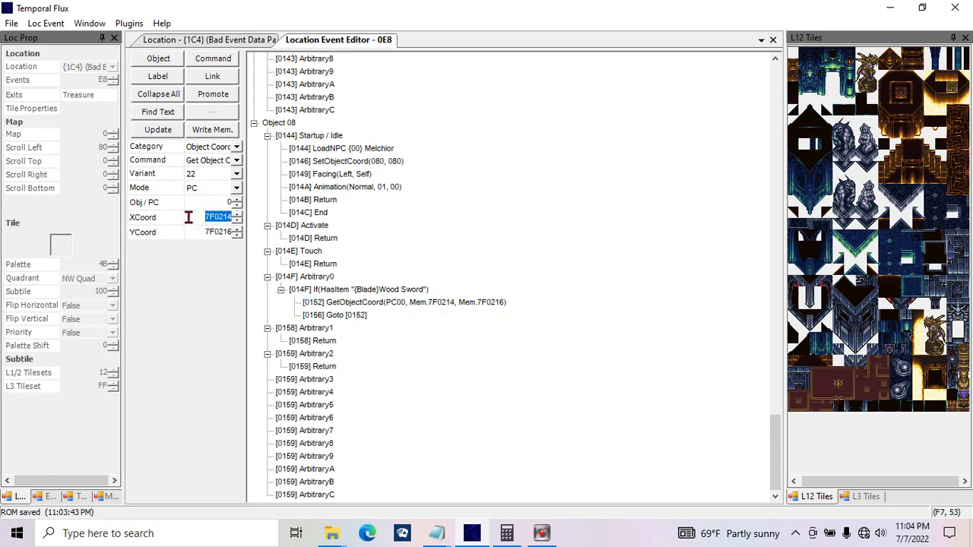
click(189, 218)
click(237, 42)
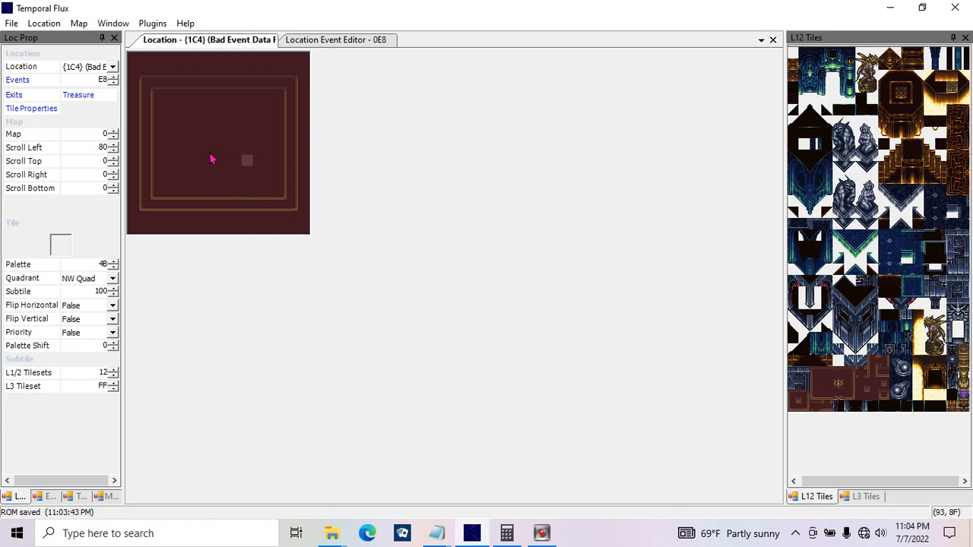
click(308, 39)
Step: Insert a new command below Goto [0152] in Arbitrary0 of Object 08 and select it
click(325, 316)
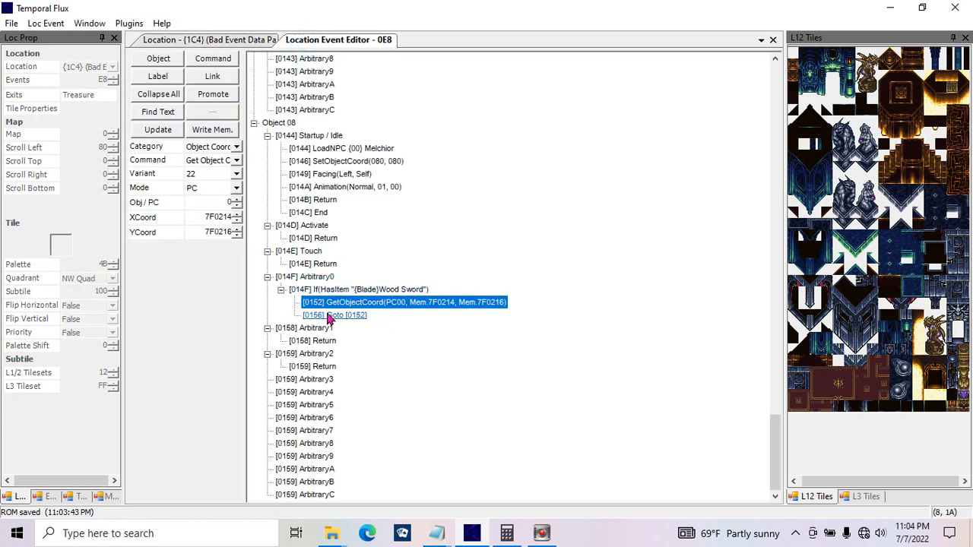
click(216, 60)
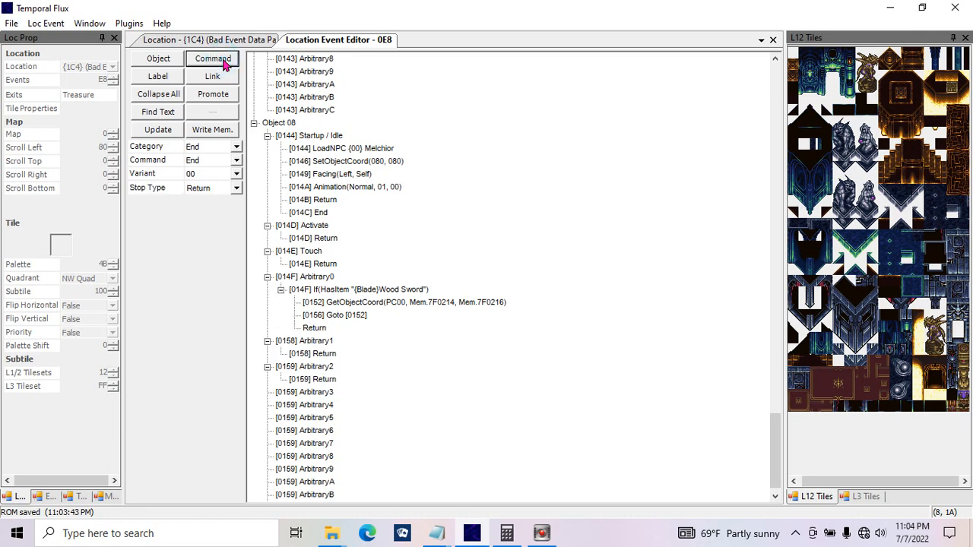
click(324, 330)
Step: Browse the list of command categories available for the new Return command below Goto [0152] in Arbitrary0
click(231, 146)
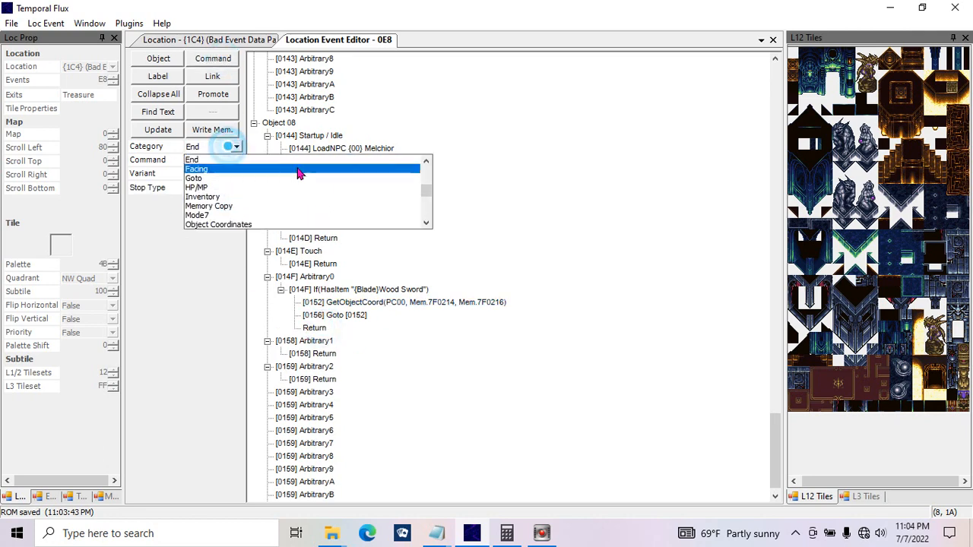
click(425, 161)
click(426, 161)
click(426, 161)
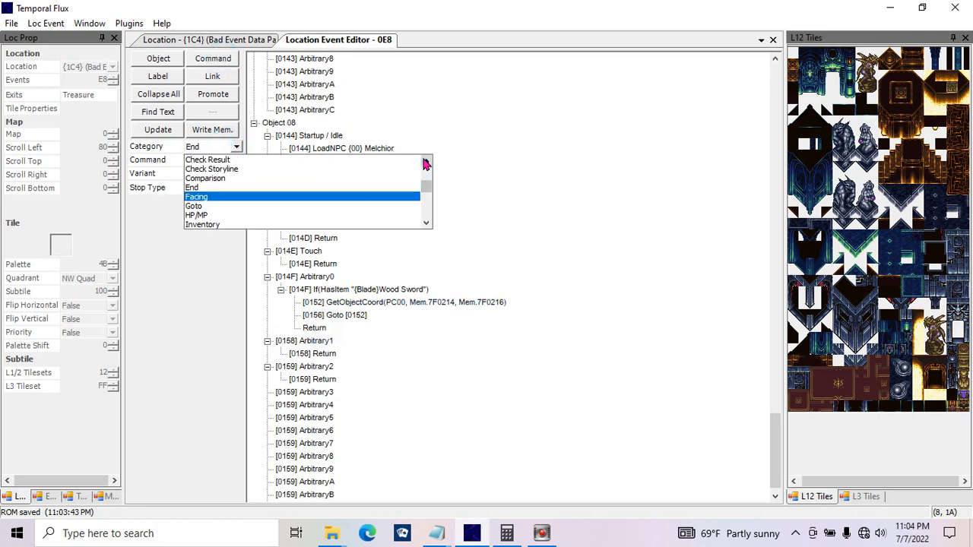
click(426, 161)
click(425, 161)
click(425, 161)
click(425, 161)
click(426, 161)
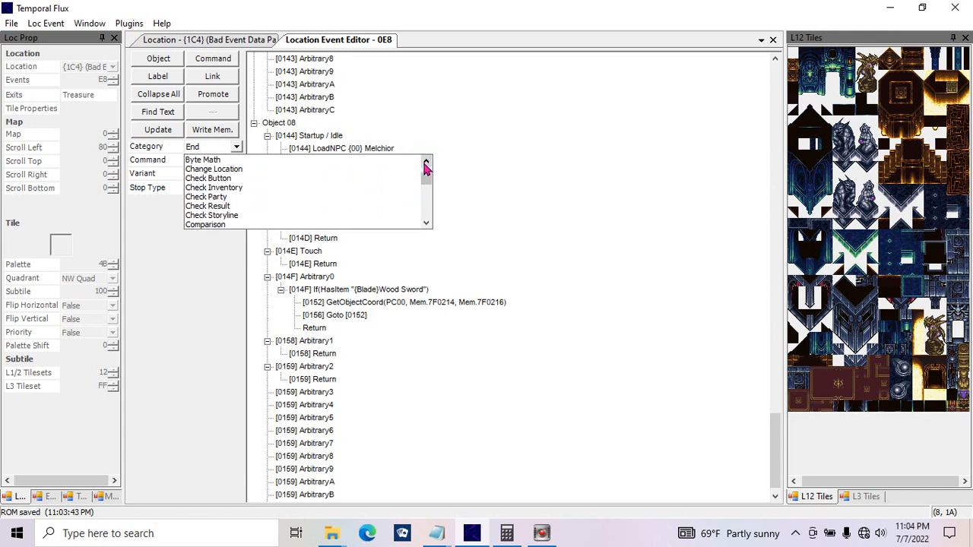
click(425, 222)
click(426, 222)
click(425, 222)
click(426, 222)
click(425, 222)
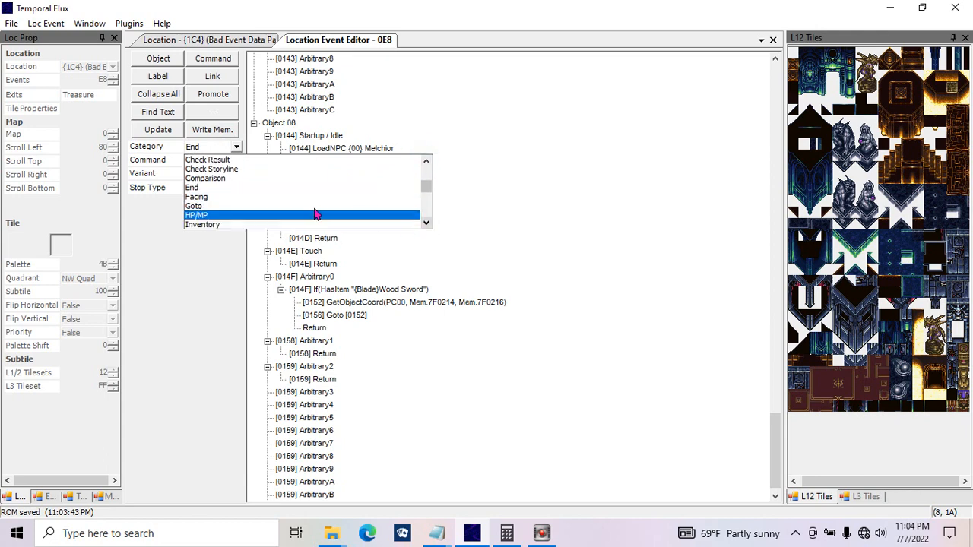
Step: Review the commands offered in the Comparison category and those offered for Arbitrary0's GetObjectCoord command
click(245, 179)
click(236, 146)
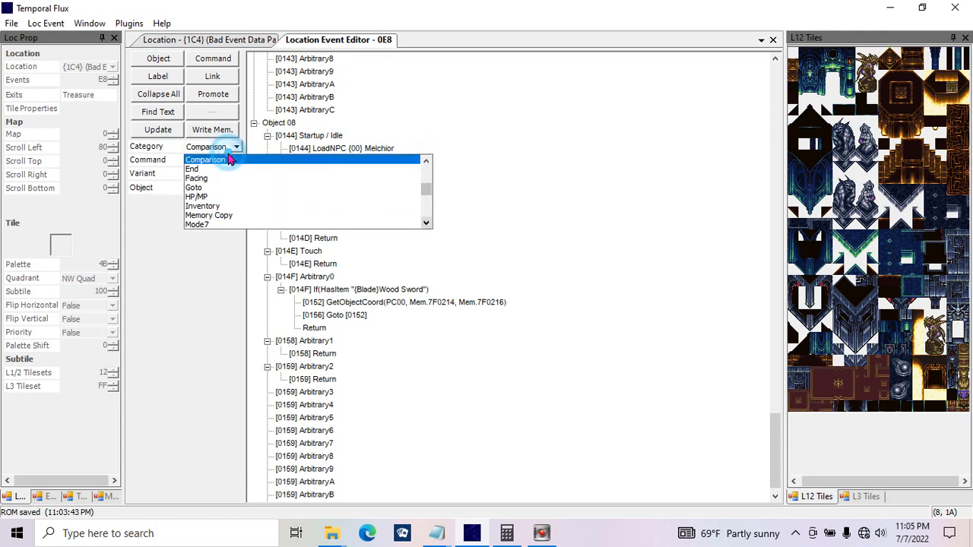
click(236, 146)
click(231, 161)
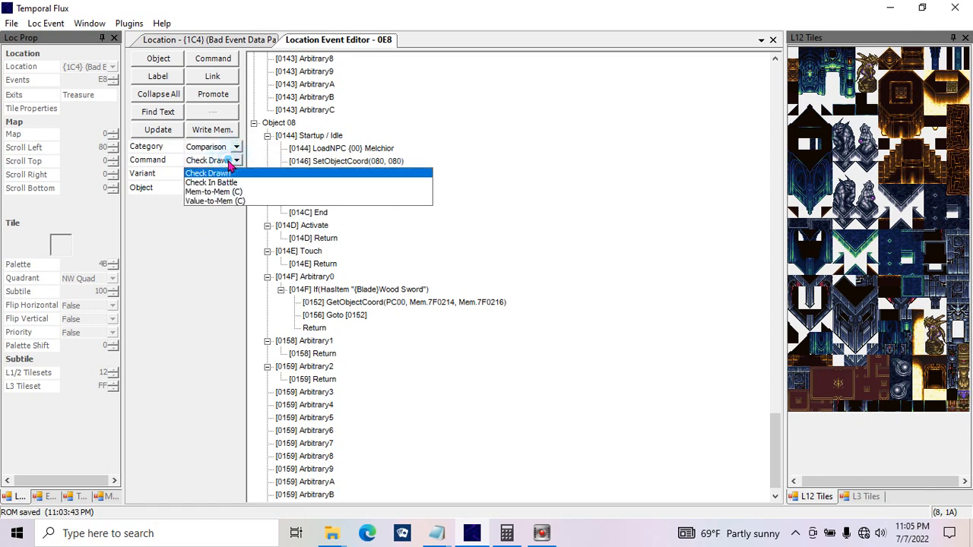
click(537, 178)
click(380, 302)
click(236, 161)
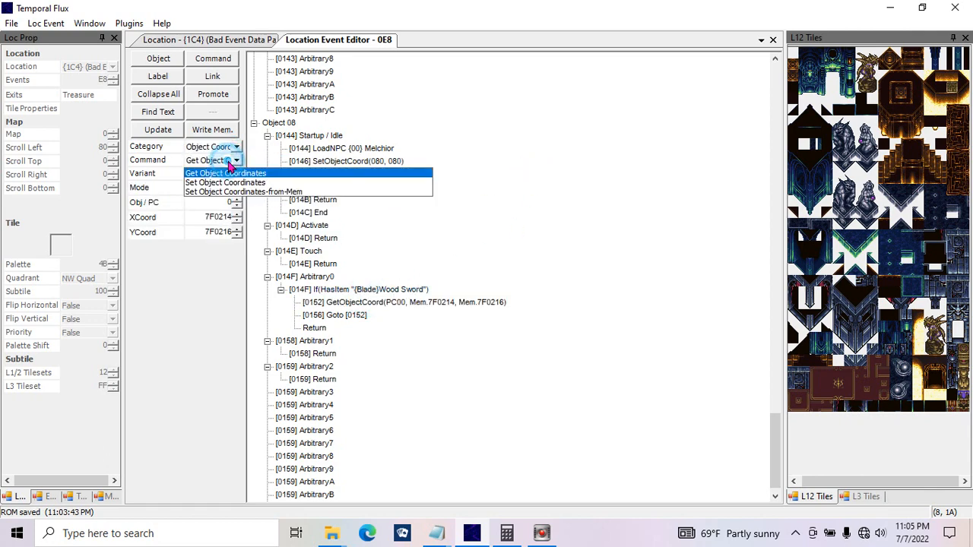
click(488, 174)
Step: Change the Return below Goto [0152] to Set Object Coordinates from the Object Coordinates category and update it
click(314, 328)
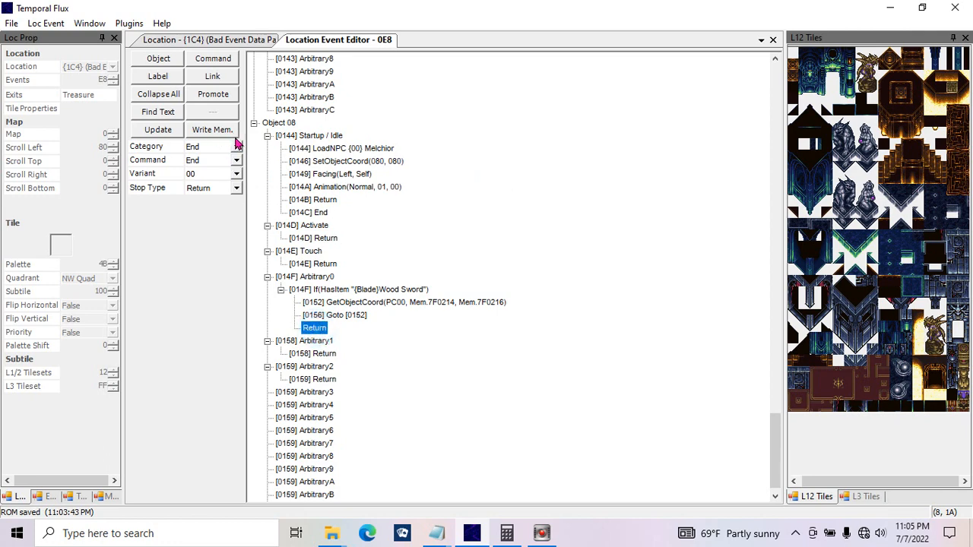
click(235, 146)
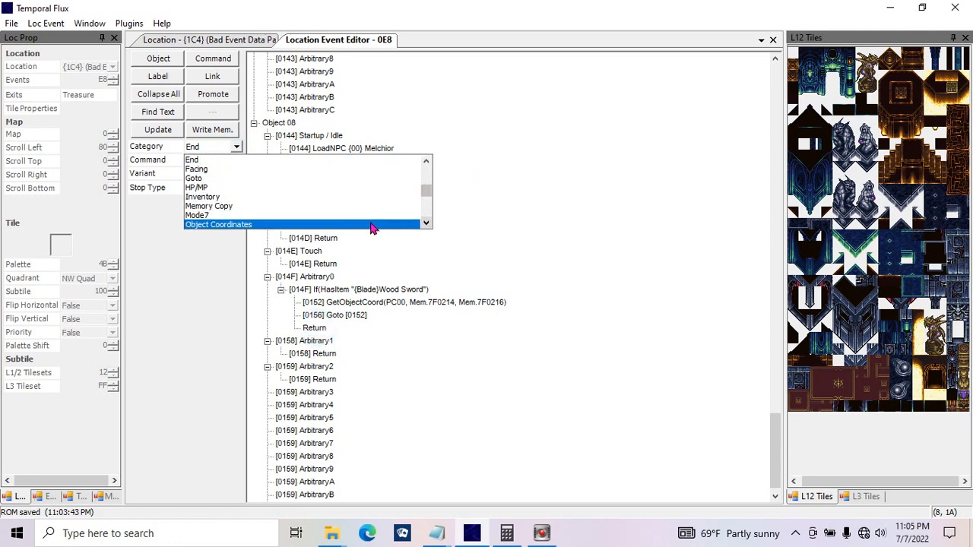
click(425, 223)
click(425, 223)
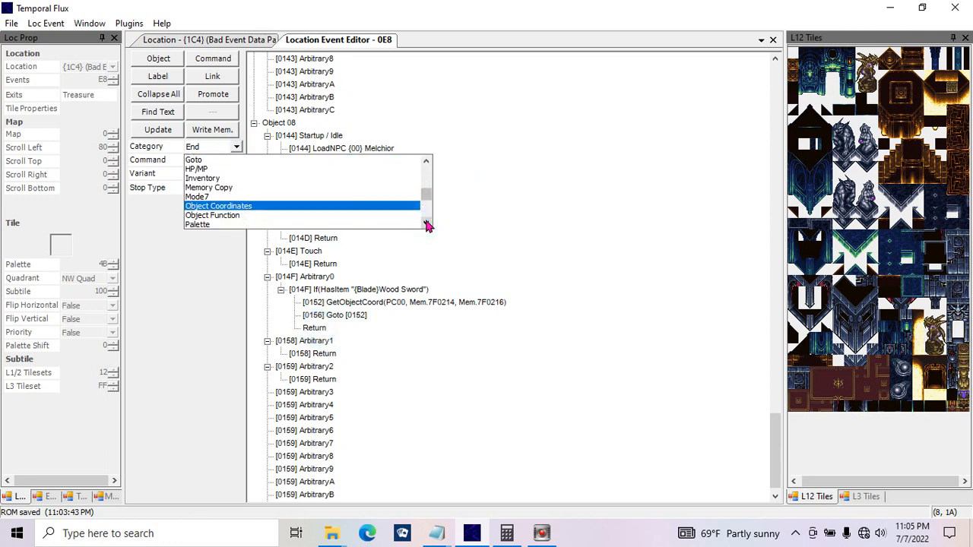
click(424, 224)
click(378, 197)
click(235, 159)
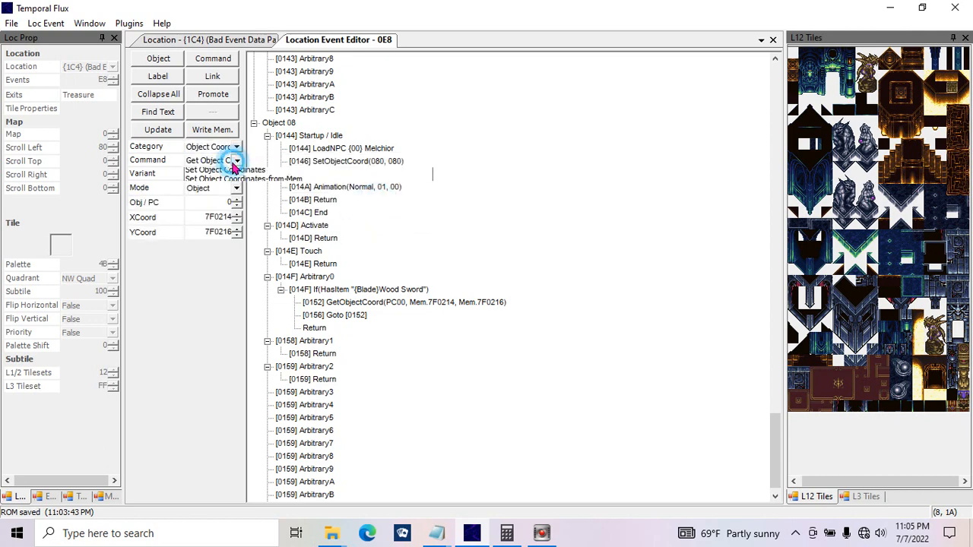
click(231, 182)
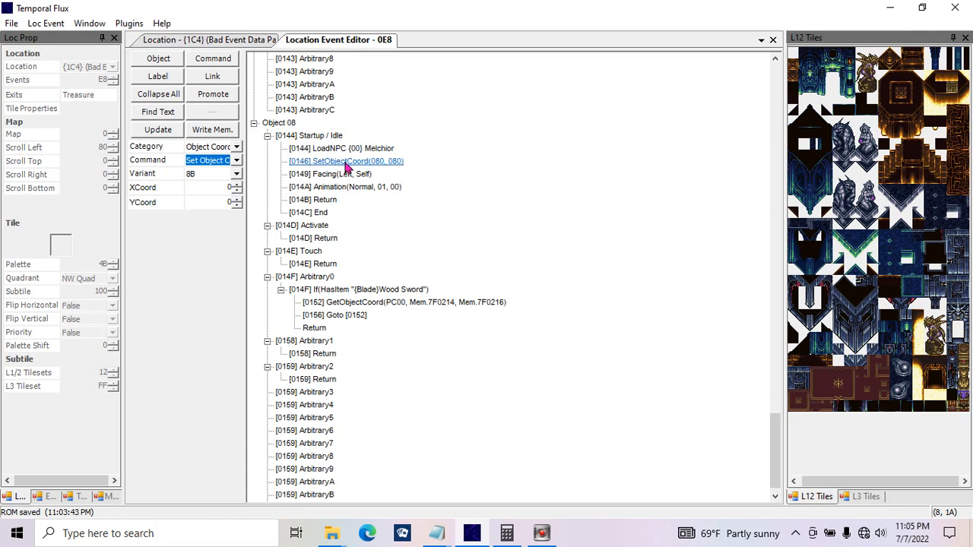
click(163, 130)
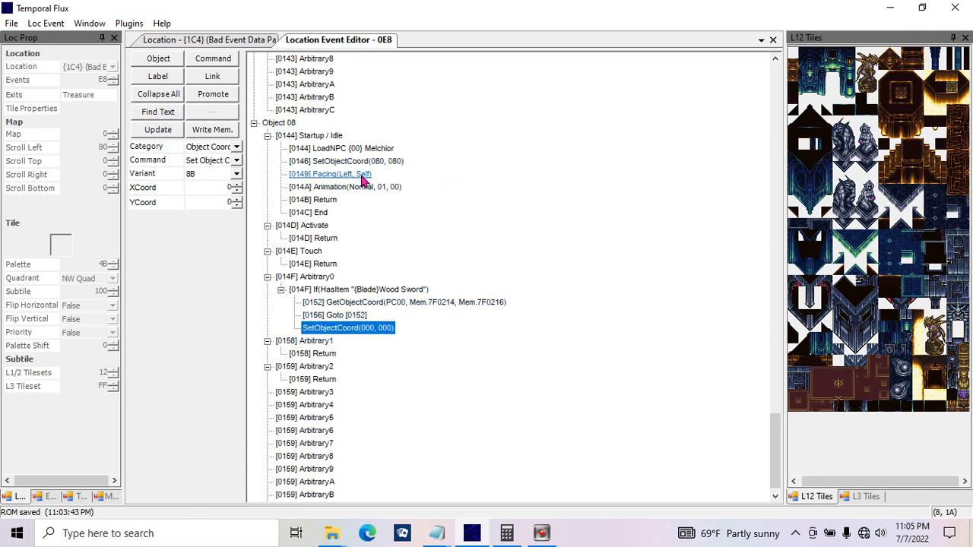
Step: Review the SetObjectCoord command in Object 08's Startup / Idle and check its position on the location map
click(362, 162)
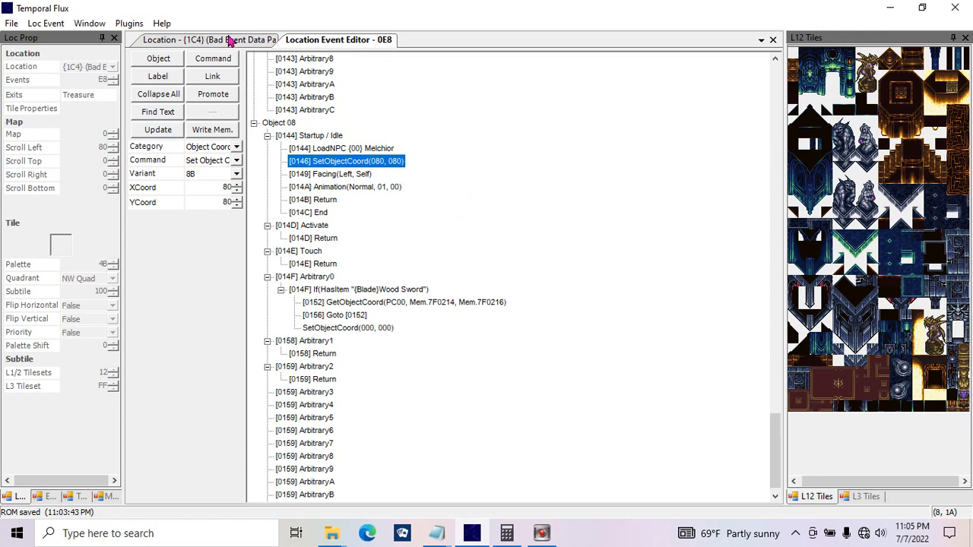
click(227, 40)
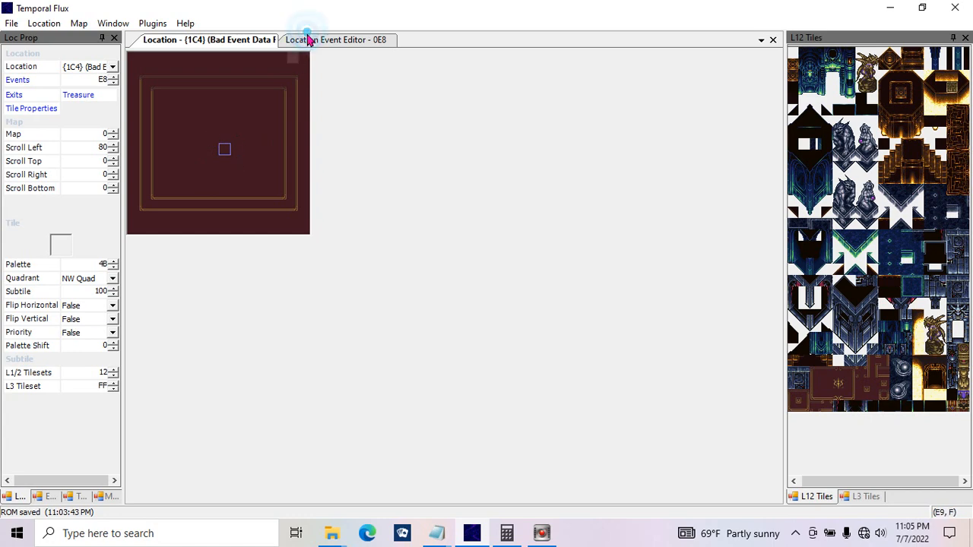
click(312, 39)
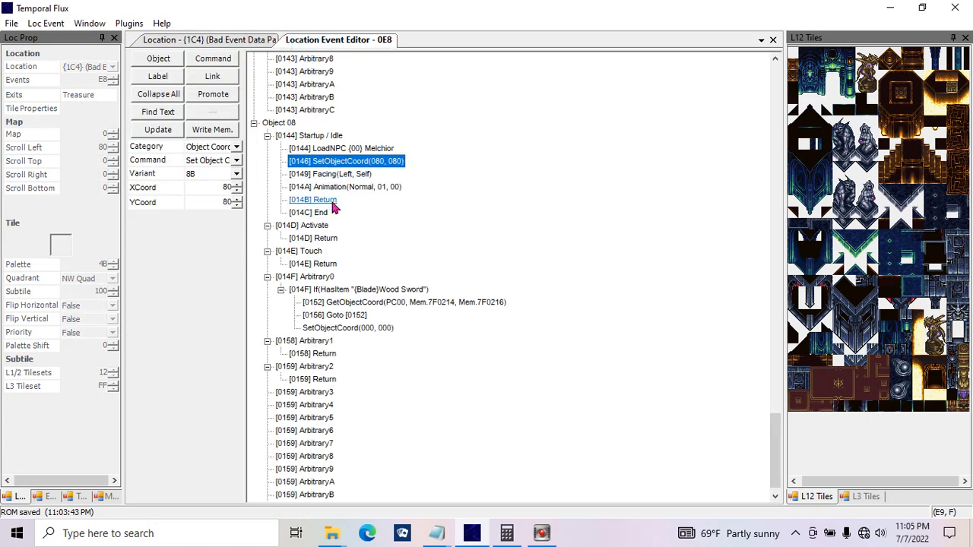
Step: Examine the Set Object Coordinates-from-Mem option and its X and Y load addresses for the command below Goto [0152]
click(348, 330)
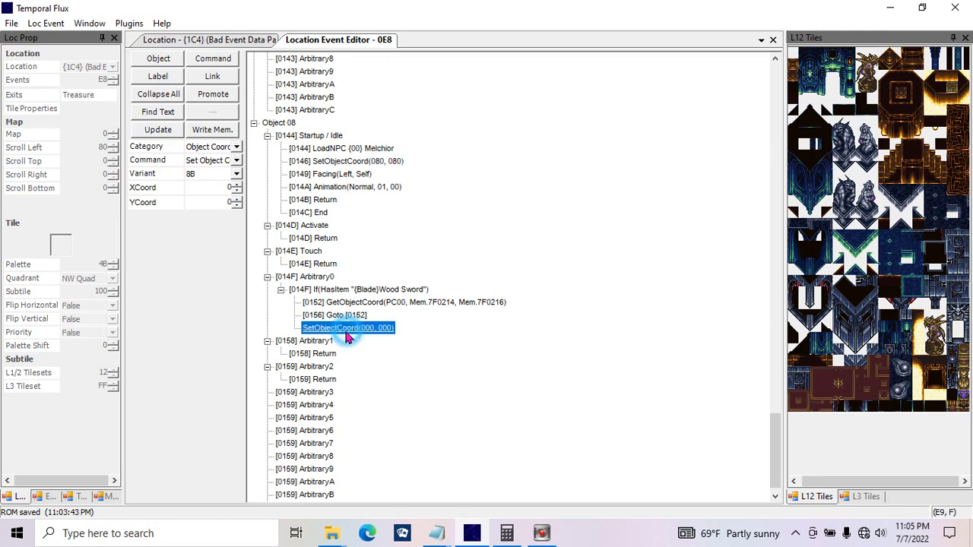
click(237, 160)
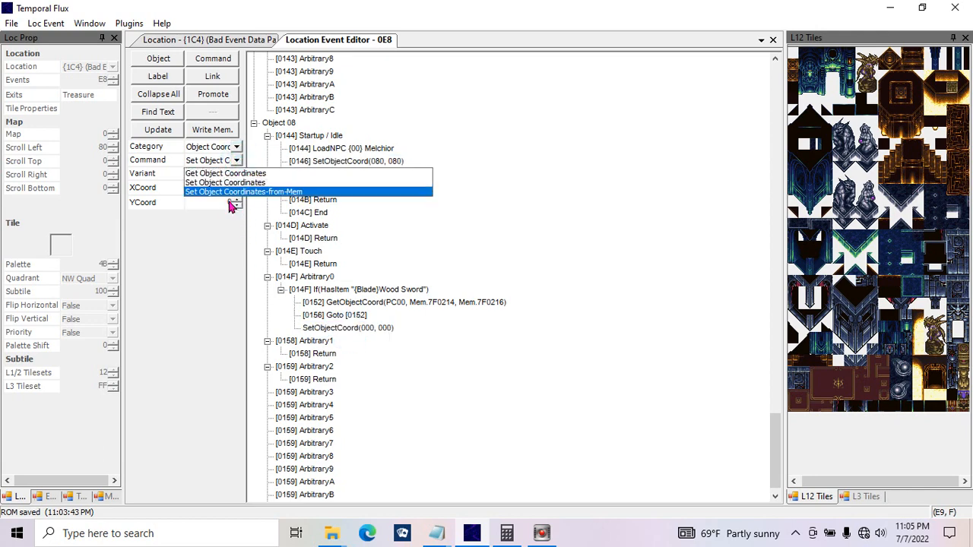
click(230, 191)
click(194, 189)
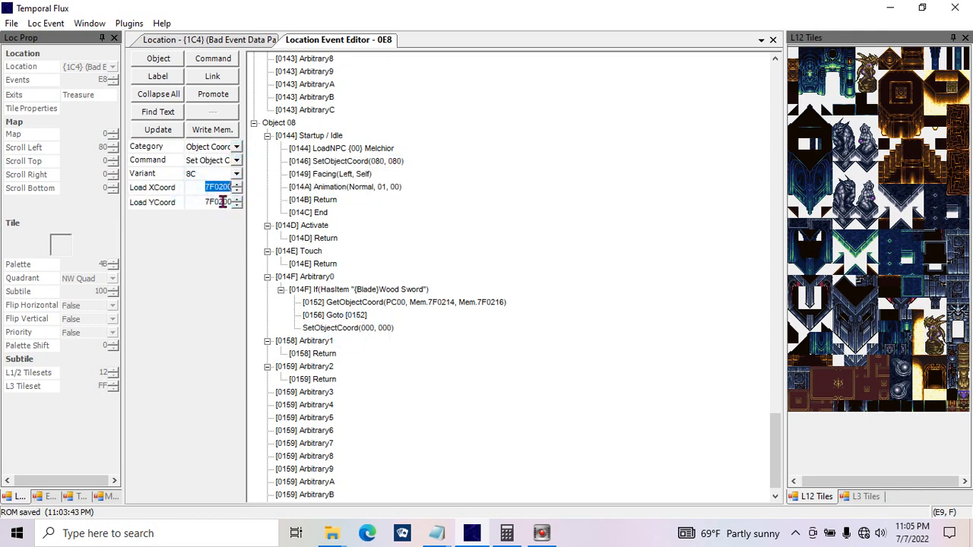
click(199, 204)
drag(219, 205, 241, 204)
click(236, 161)
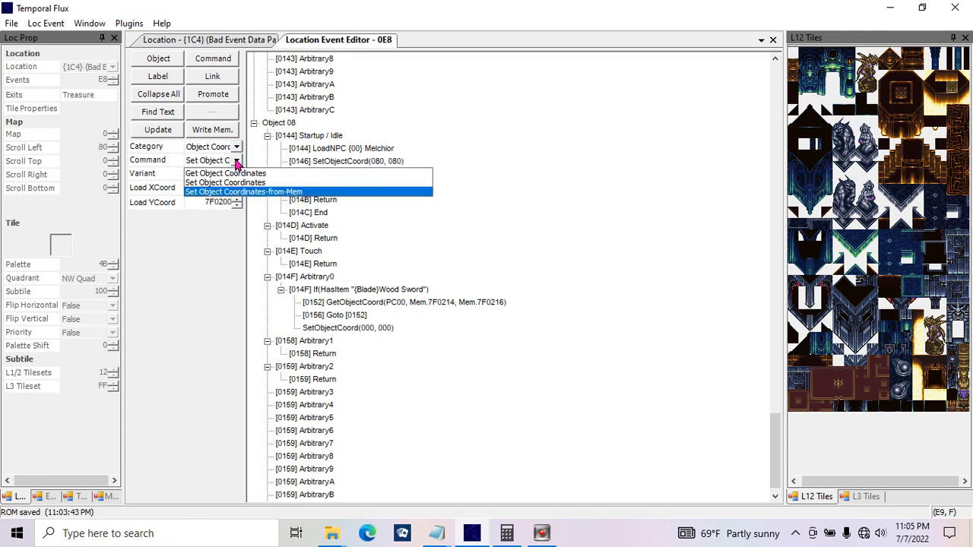
click(236, 160)
Step: Change the command below Goto [0152] to the Object Function category's Activate/Touch set to Off and update it
click(236, 147)
click(226, 167)
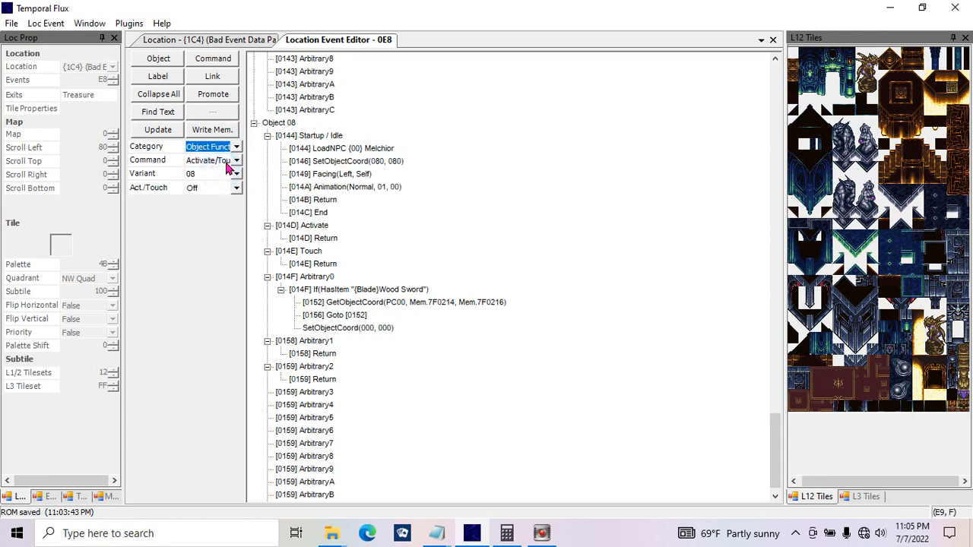
click(235, 160)
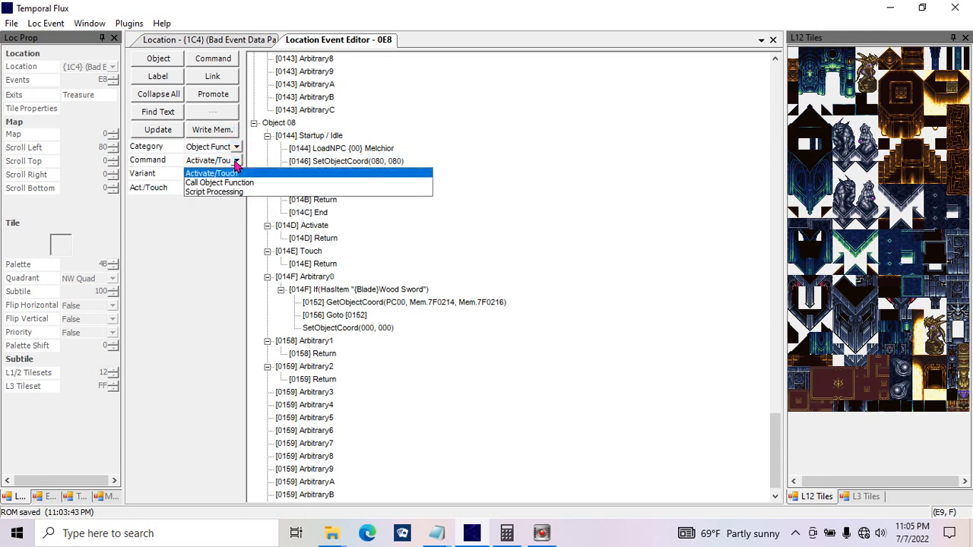
click(244, 176)
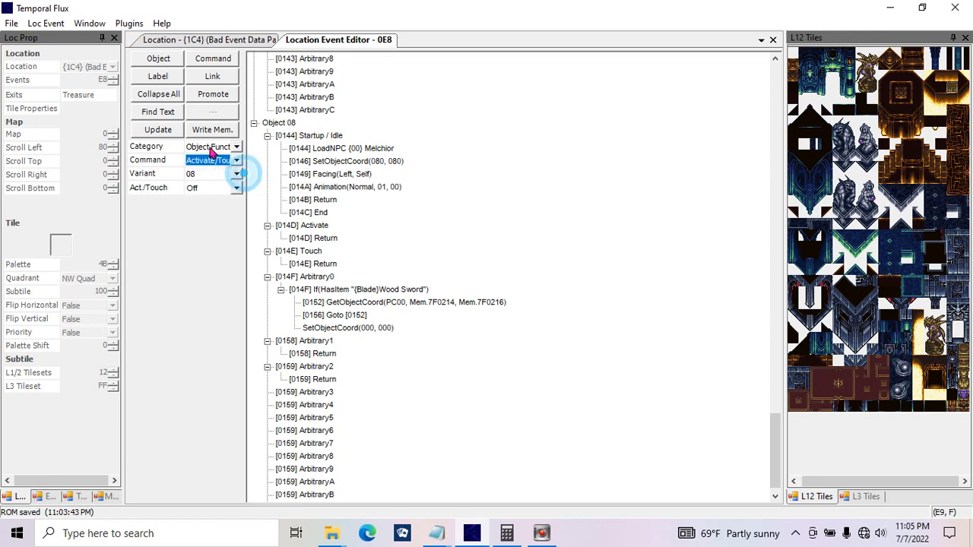
click(158, 130)
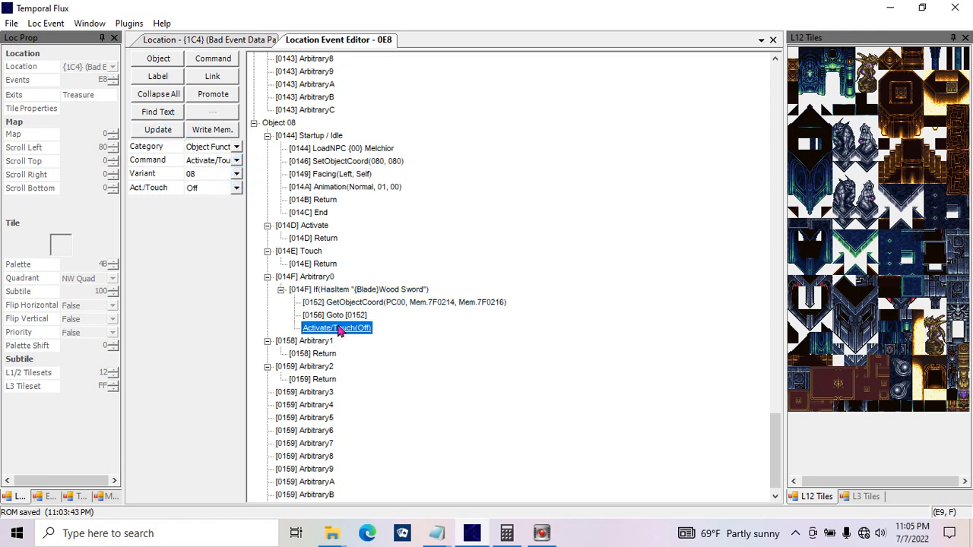
Step: Check the Act./Touch options of the Activate/Touch command below Goto [0152]
click(235, 188)
click(220, 202)
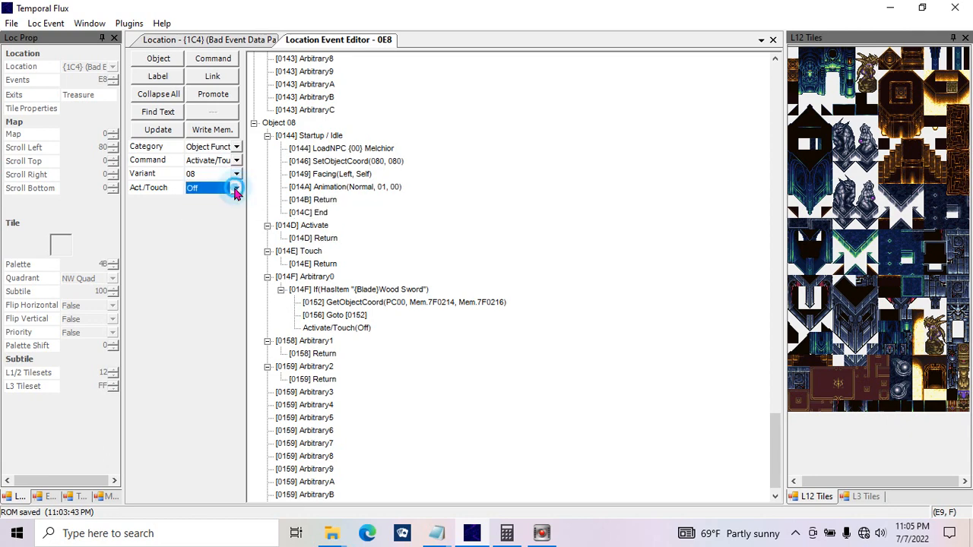
click(339, 330)
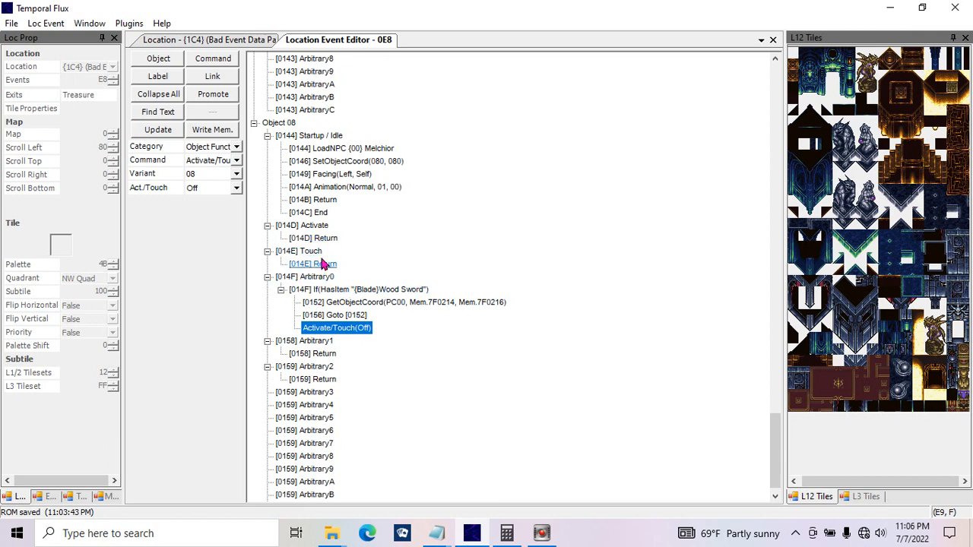
click(233, 189)
click(233, 189)
Step: Change the command below Goto [0152] to Call Object Function and update it
click(235, 160)
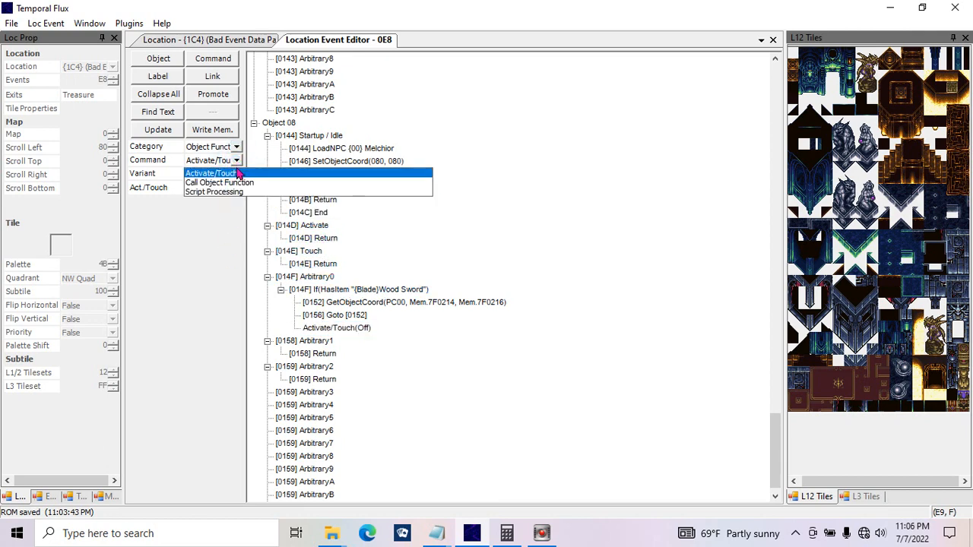
click(232, 183)
click(161, 131)
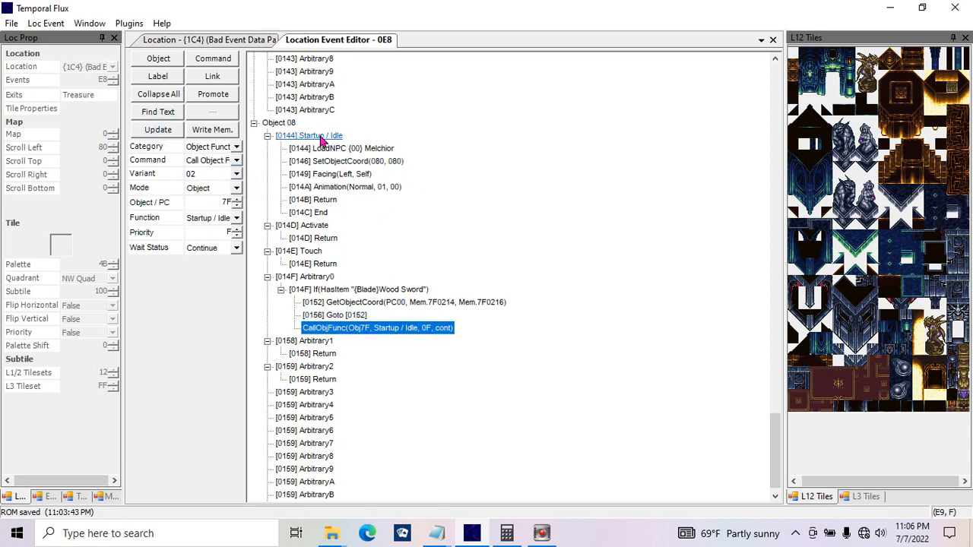
Step: Set the Call Object Function command below Goto [0152] to object 7, function ArbitraryC and priority 3
click(310, 111)
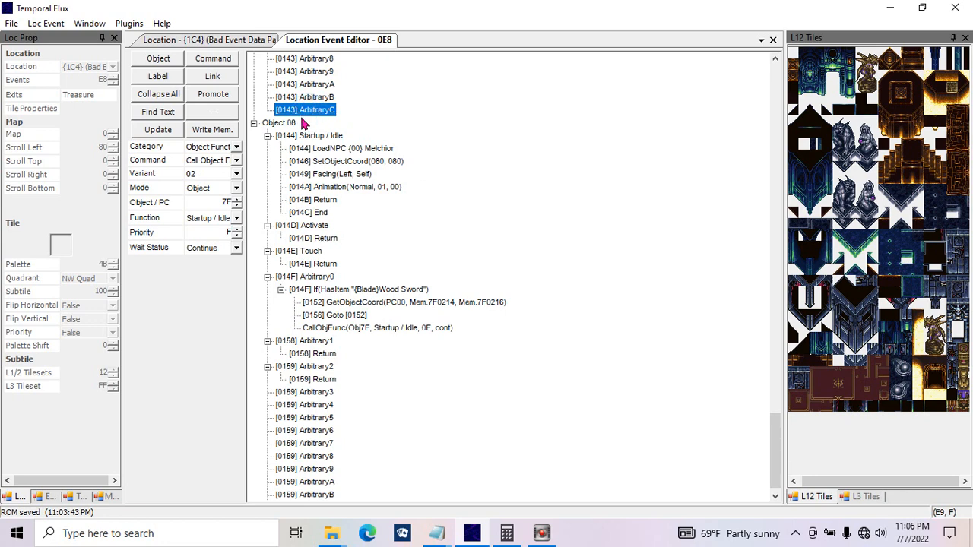
click(334, 327)
click(232, 188)
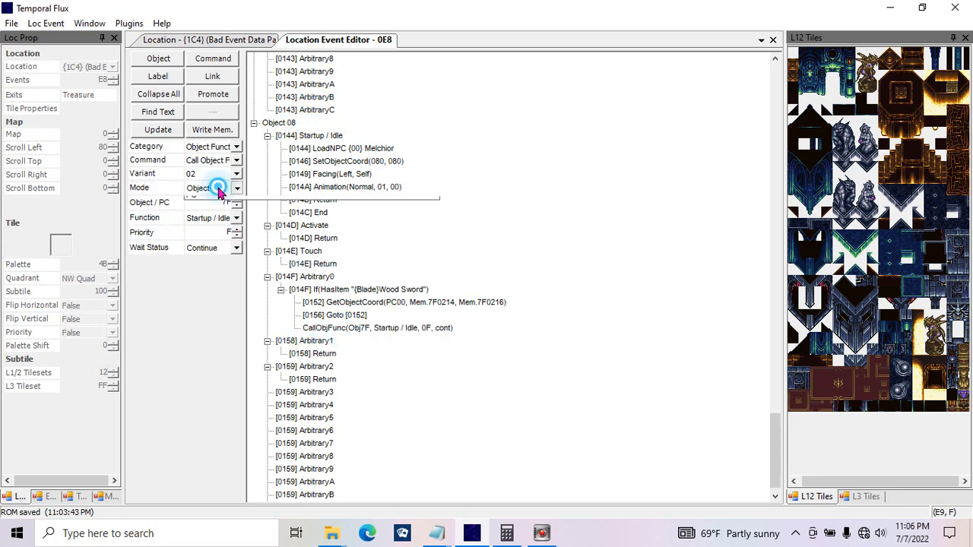
click(219, 203)
key(Tab)
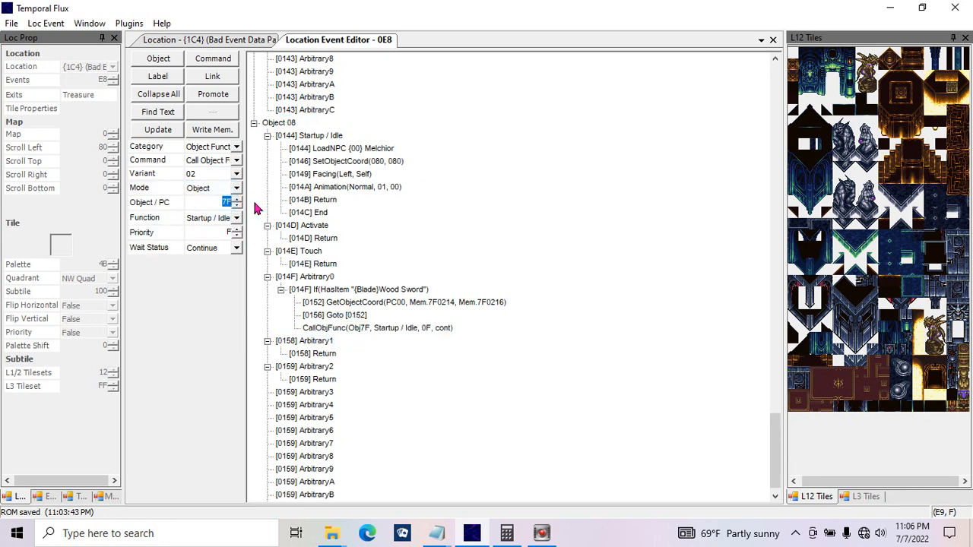
click(228, 220)
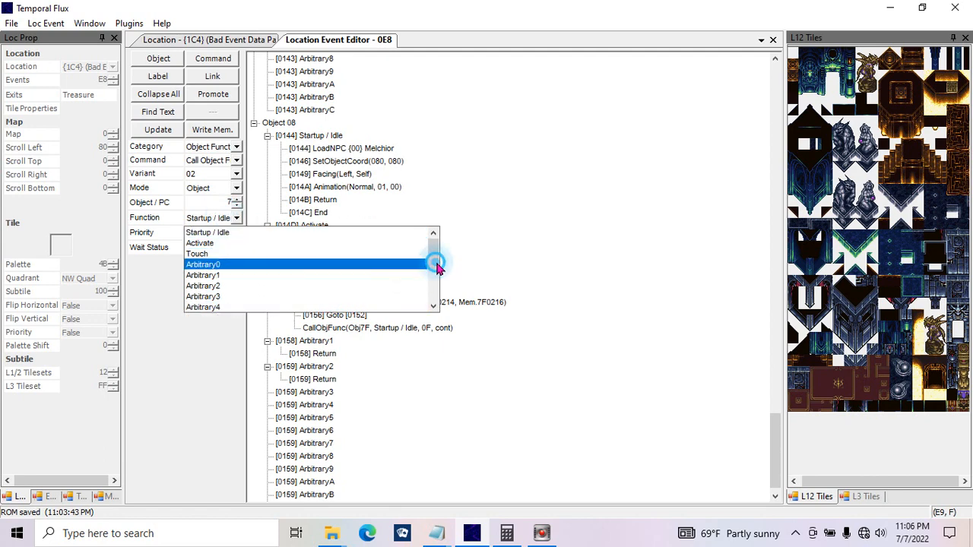
click(434, 263)
click(365, 307)
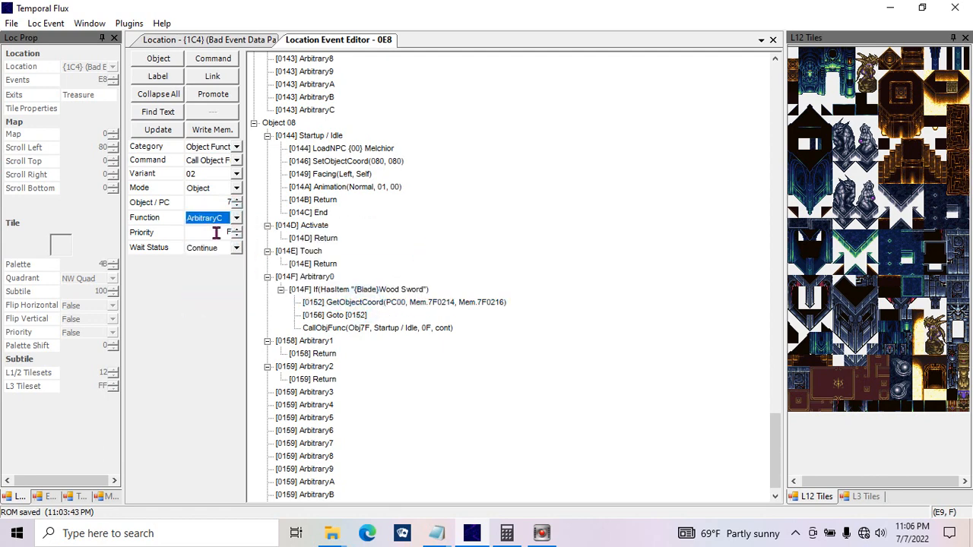
key(Tab)
text(3)
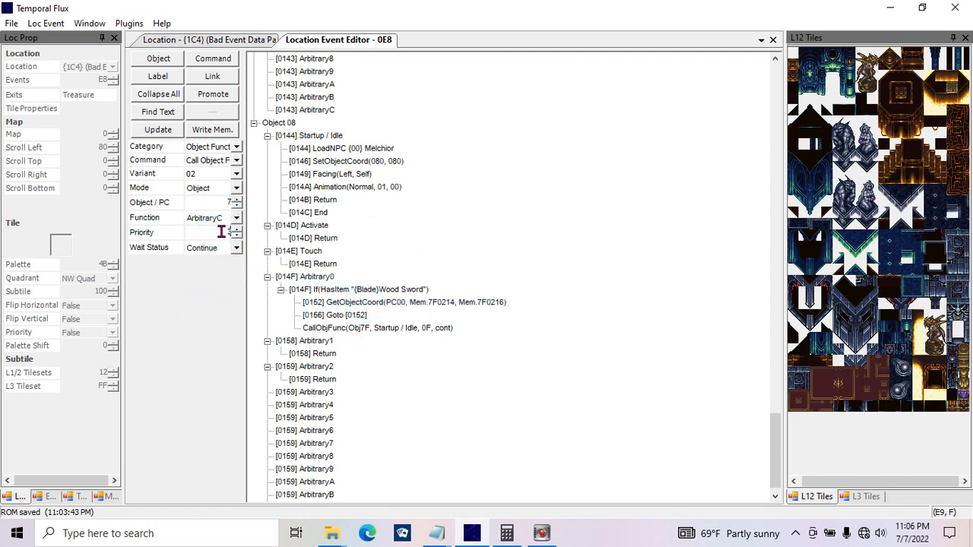
Step: Review the wait status options, set the Call Object Function command's wait status to Halt, and update it
click(214, 254)
click(203, 260)
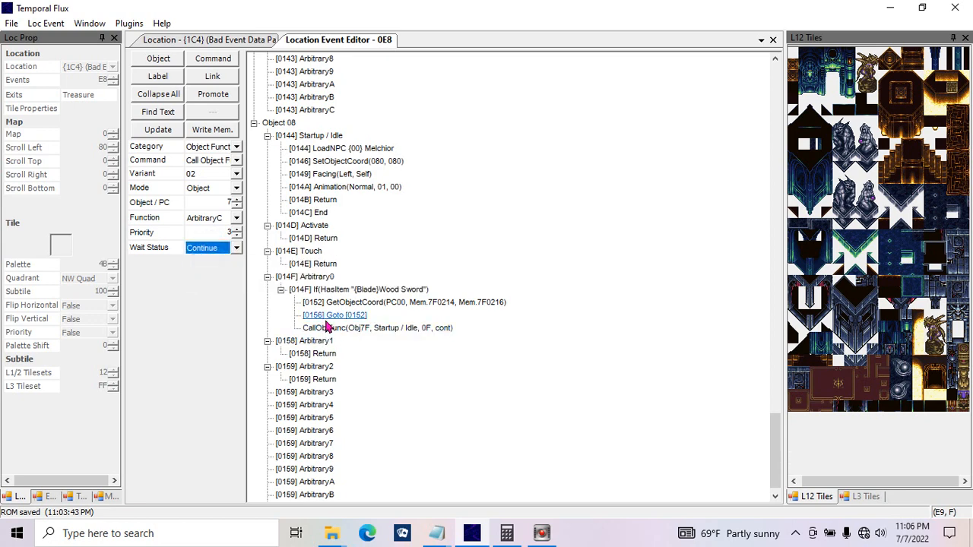
click(222, 257)
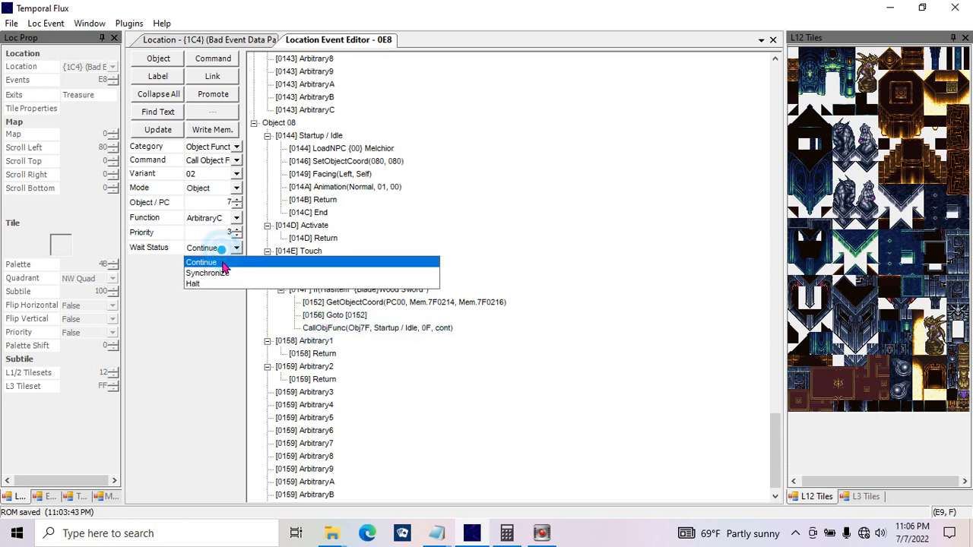
click(223, 269)
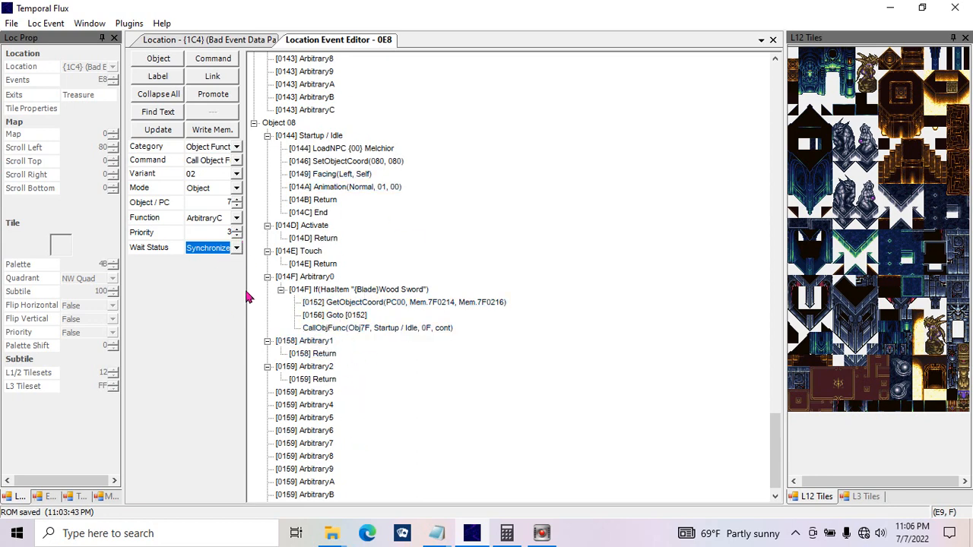
click(233, 254)
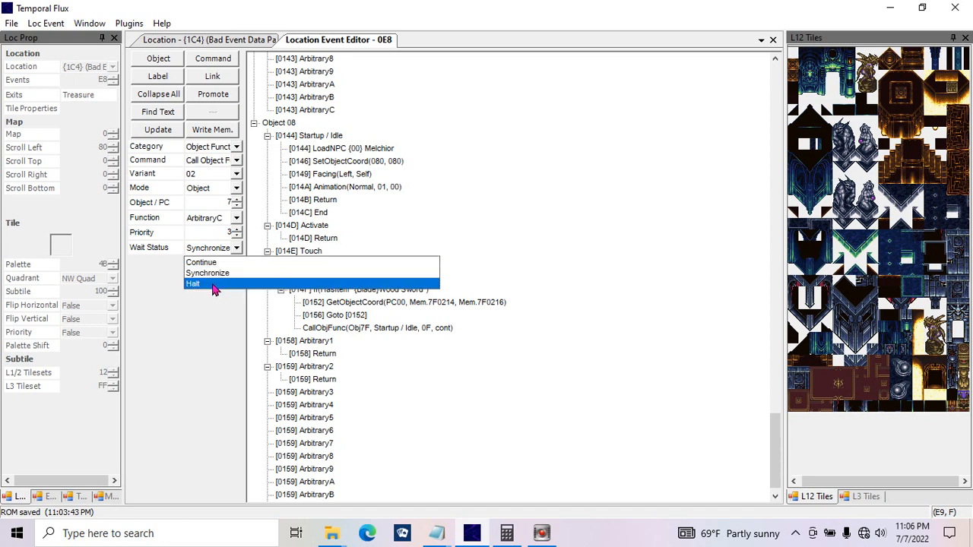
click(195, 283)
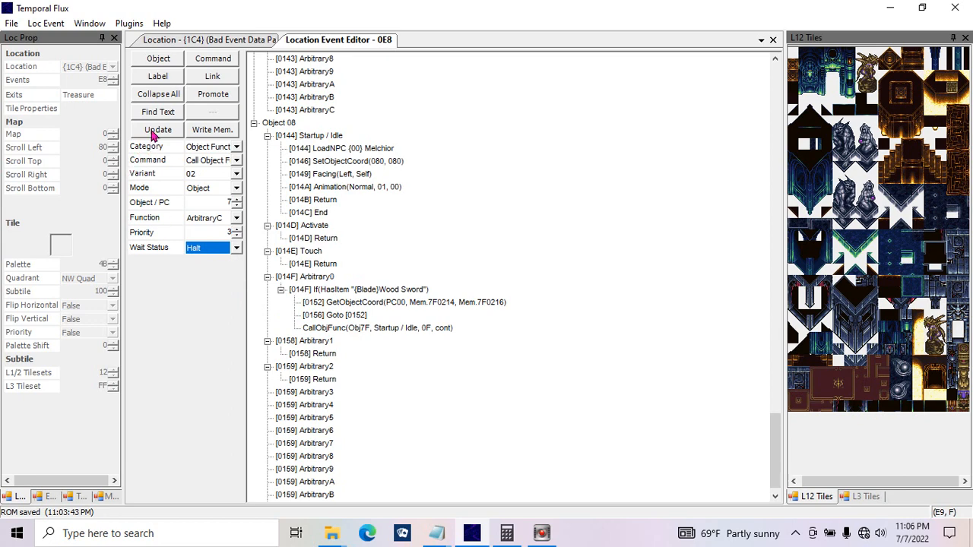
click(156, 130)
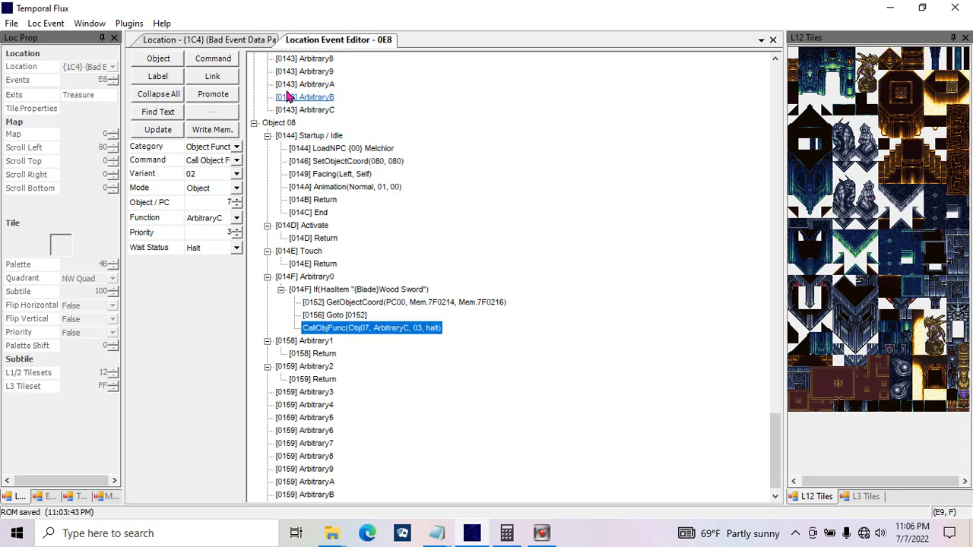
Step: Add a Return command under ArbitraryC just above Object 08 and another after the Call Object Function command in Object 08's Arbitrary0
click(303, 109)
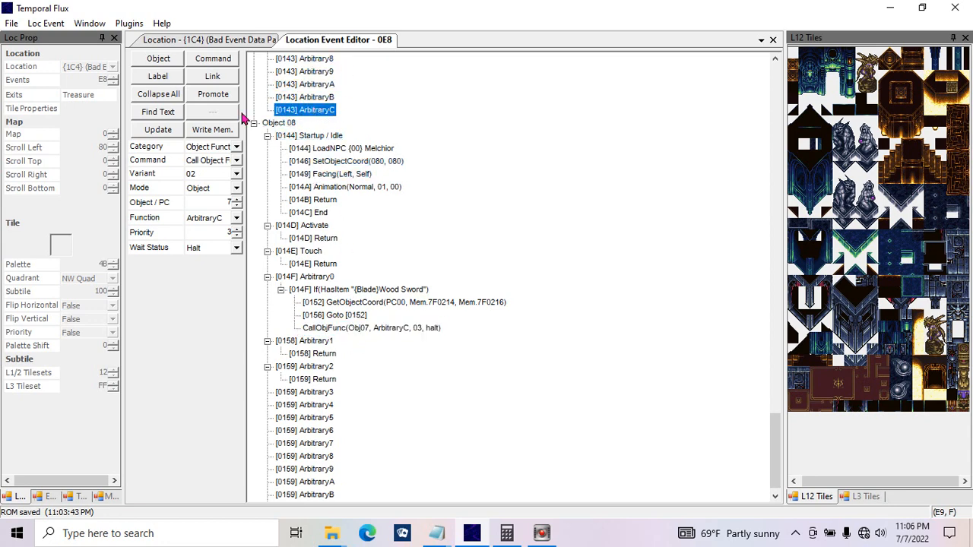
click(211, 59)
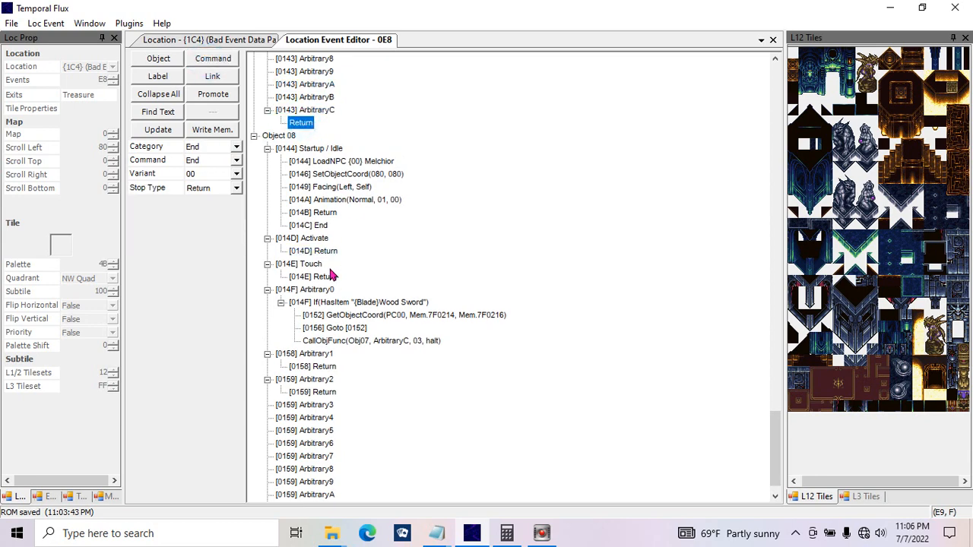
click(366, 342)
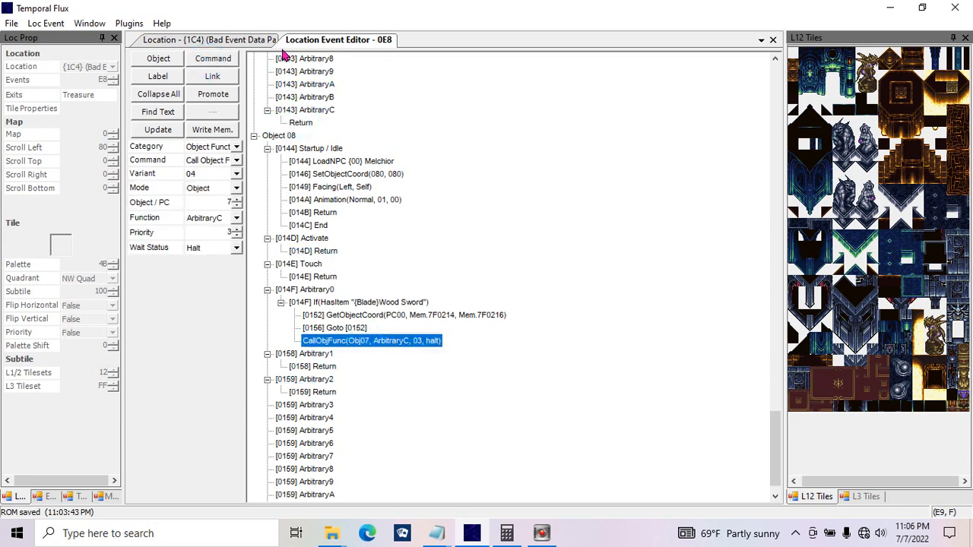
click(213, 58)
click(318, 353)
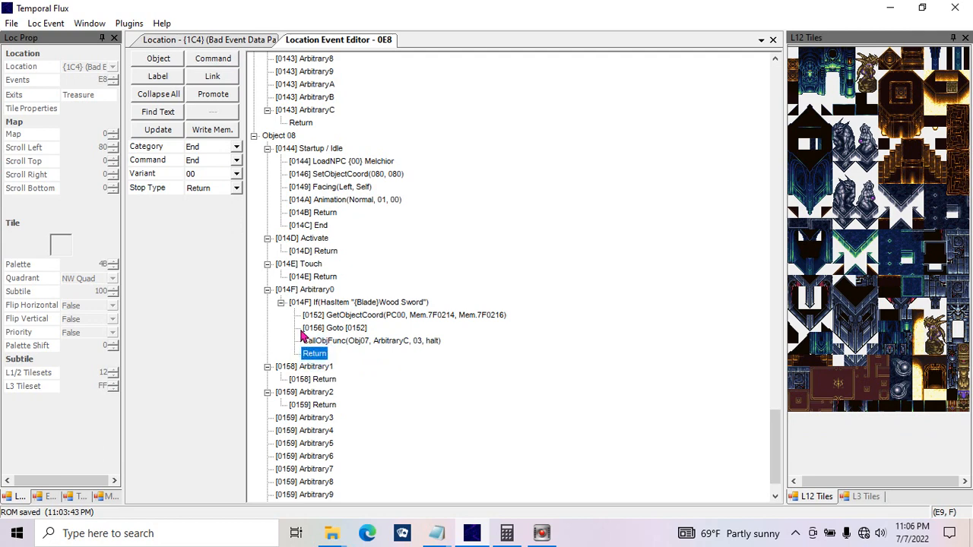
Step: Change the Call Object Function command below Goto [0152] to Script Processing for object 8 with processing On and update it
click(323, 329)
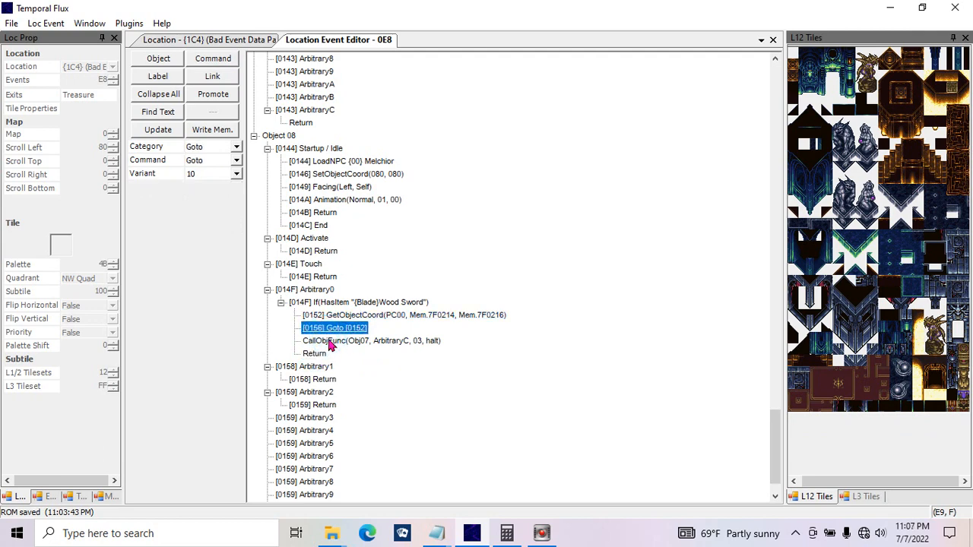
click(338, 342)
click(236, 160)
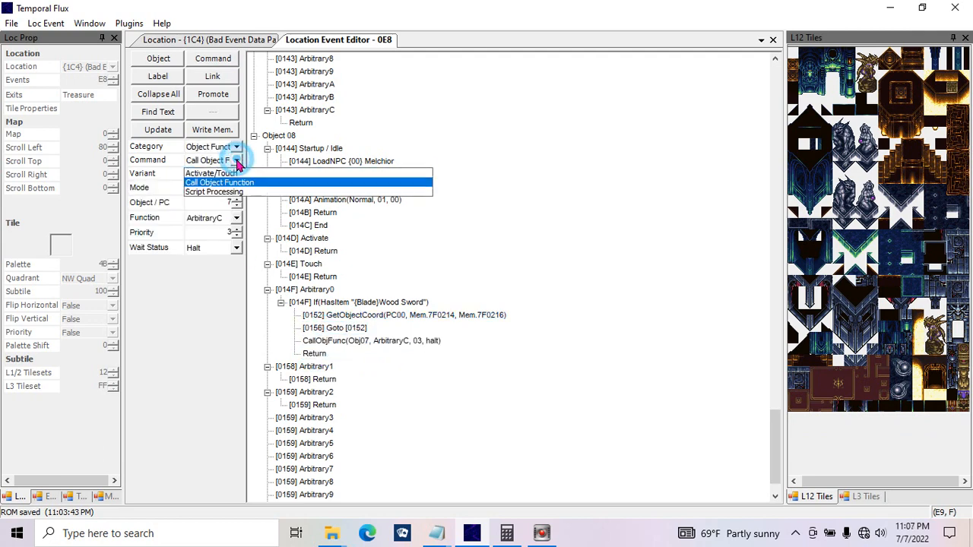
click(216, 193)
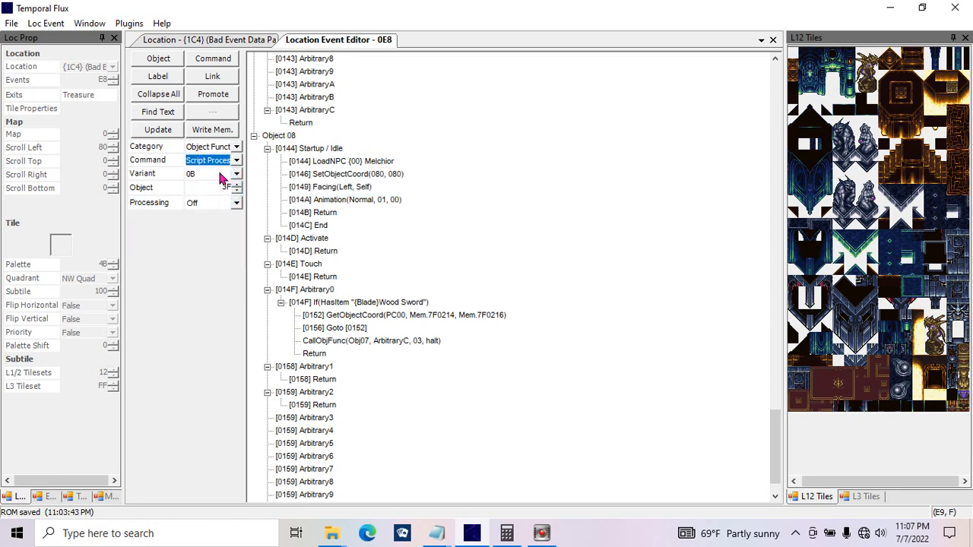
click(219, 173)
click(220, 173)
click(220, 173)
click(219, 173)
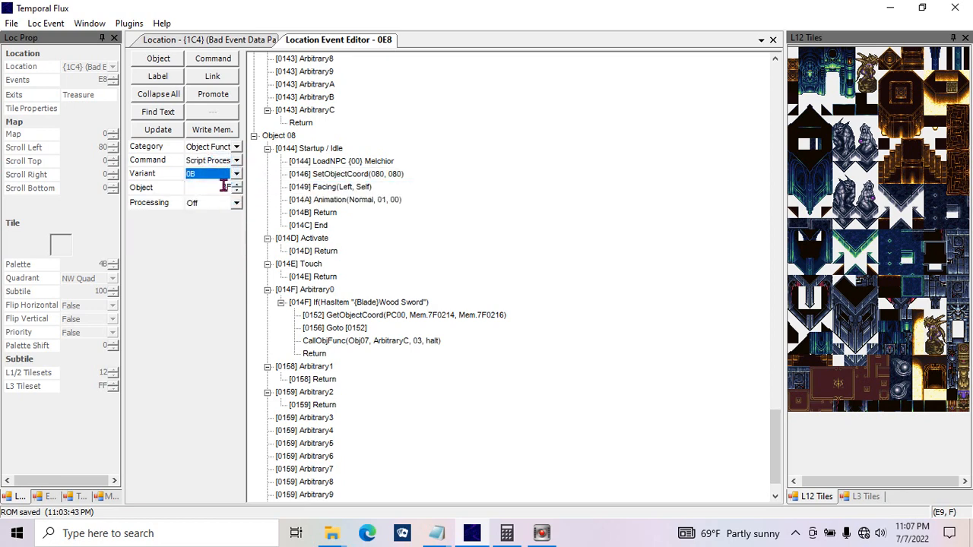
click(224, 186)
text(8)
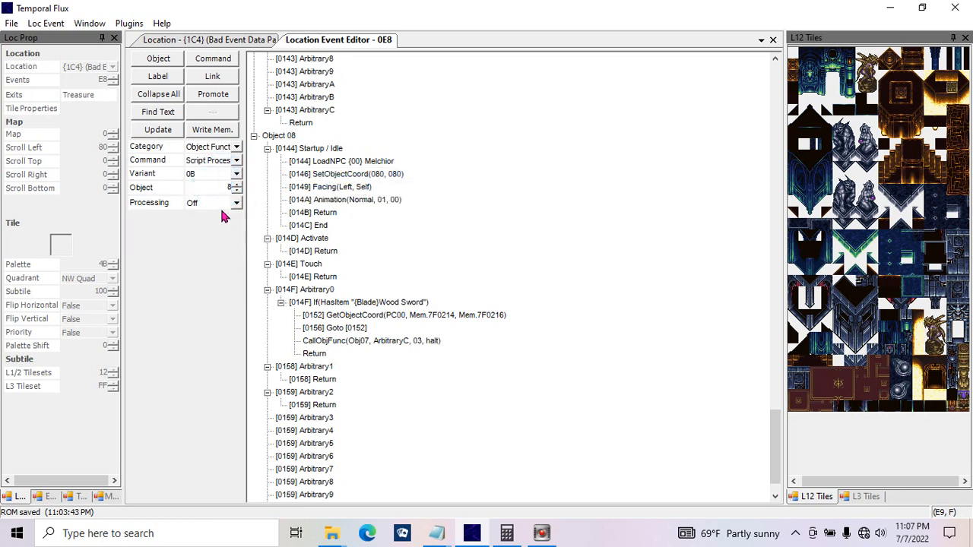
click(219, 204)
click(213, 227)
click(158, 130)
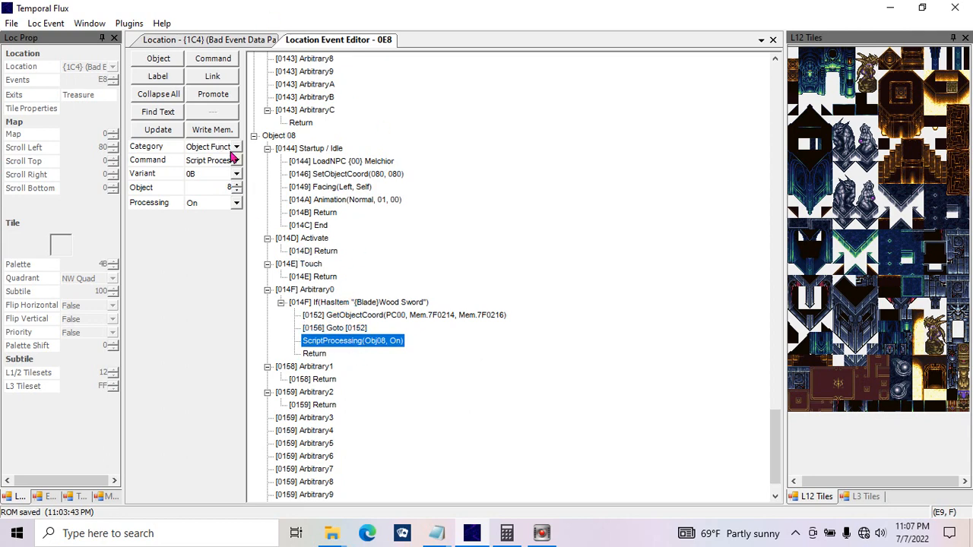
Step: Examine the Palette category's Change Palette command and its palette value for the command below Goto [0152]
click(236, 160)
click(236, 161)
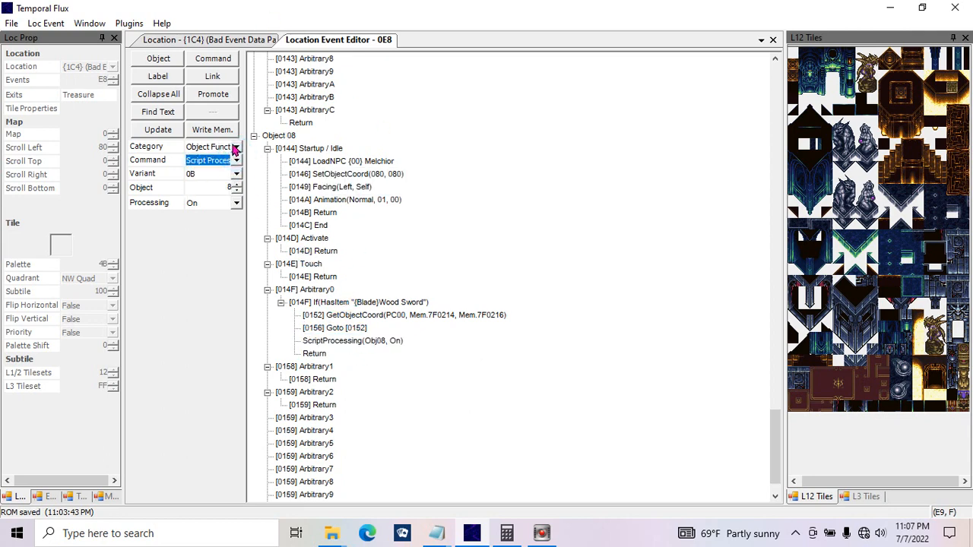
click(237, 147)
click(225, 172)
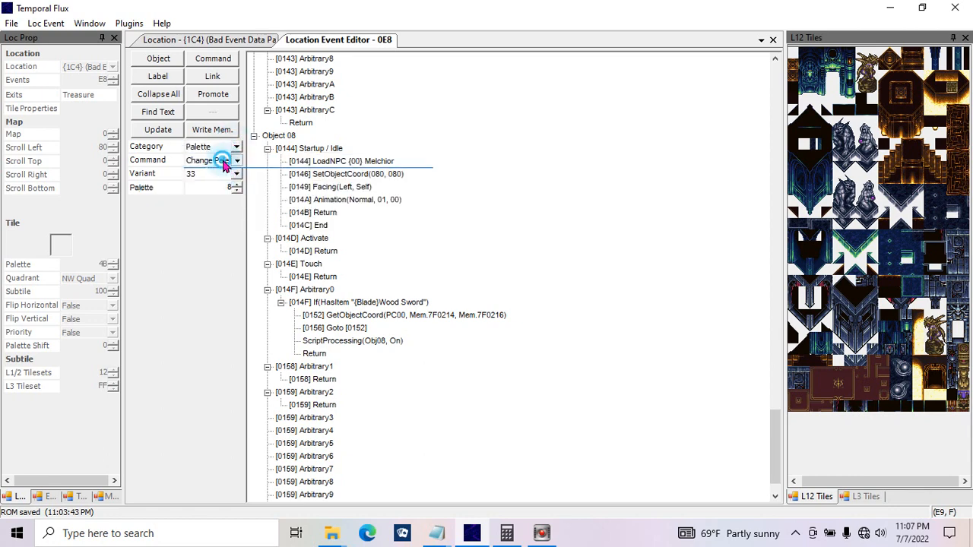
click(220, 161)
click(228, 174)
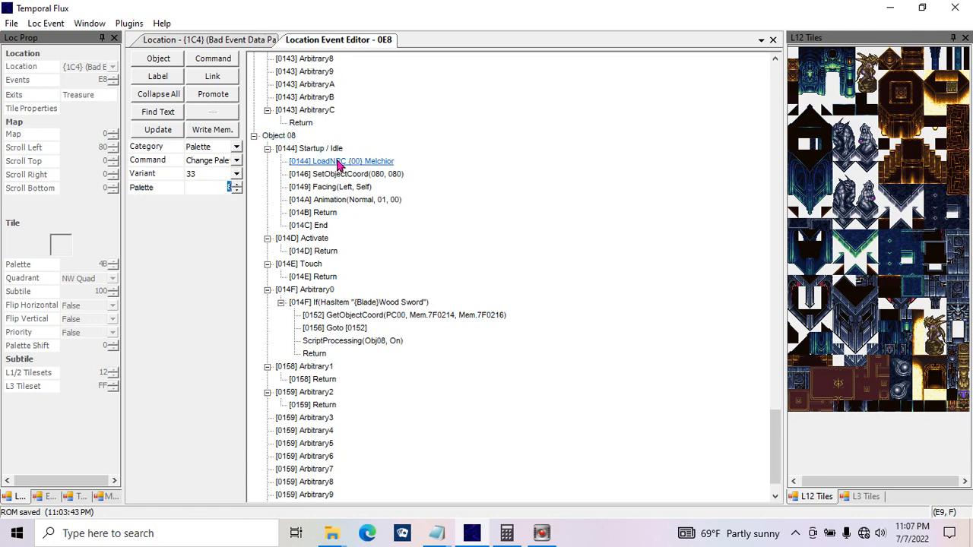
Step: Check the Melchior LoadNPC command's settings and the L1/2 Tilesets value of location {1C4}
click(334, 164)
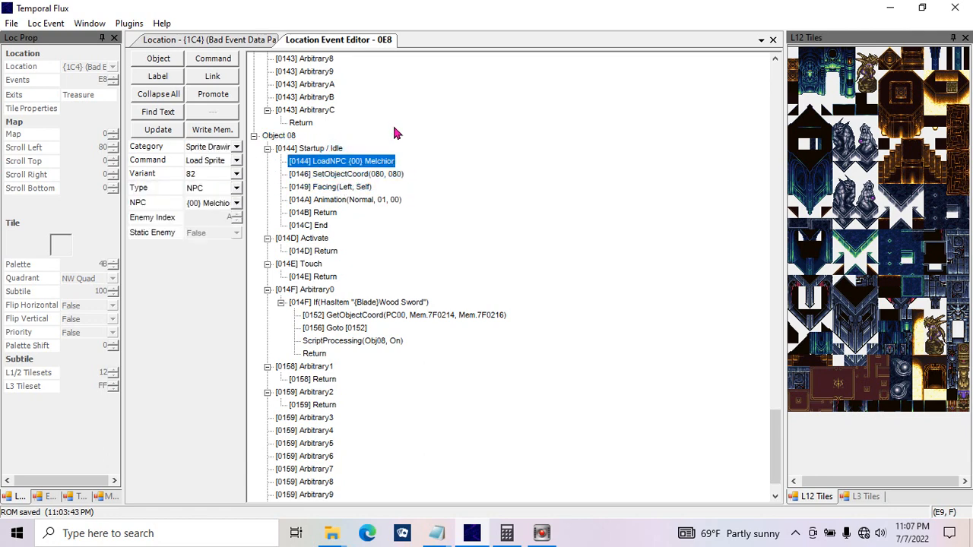
click(253, 42)
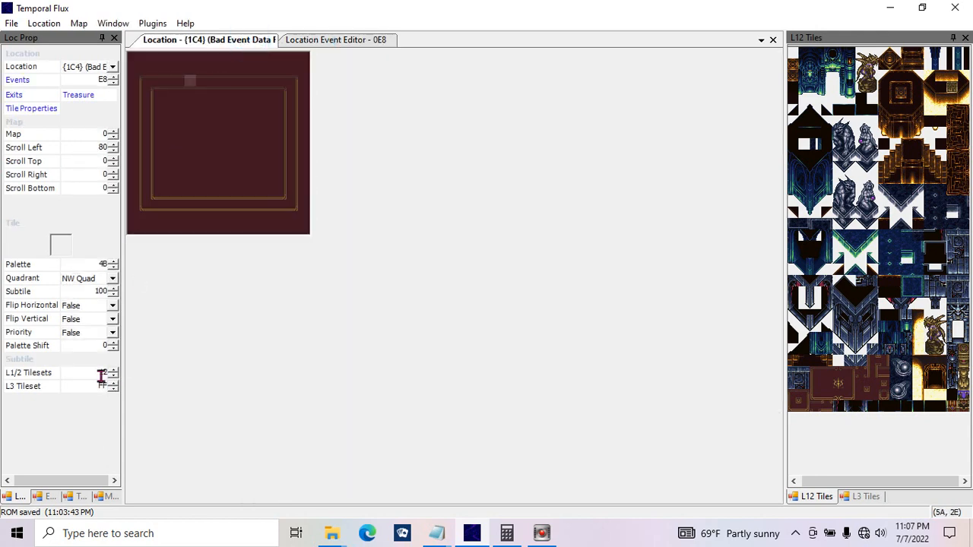
double_click(85, 372)
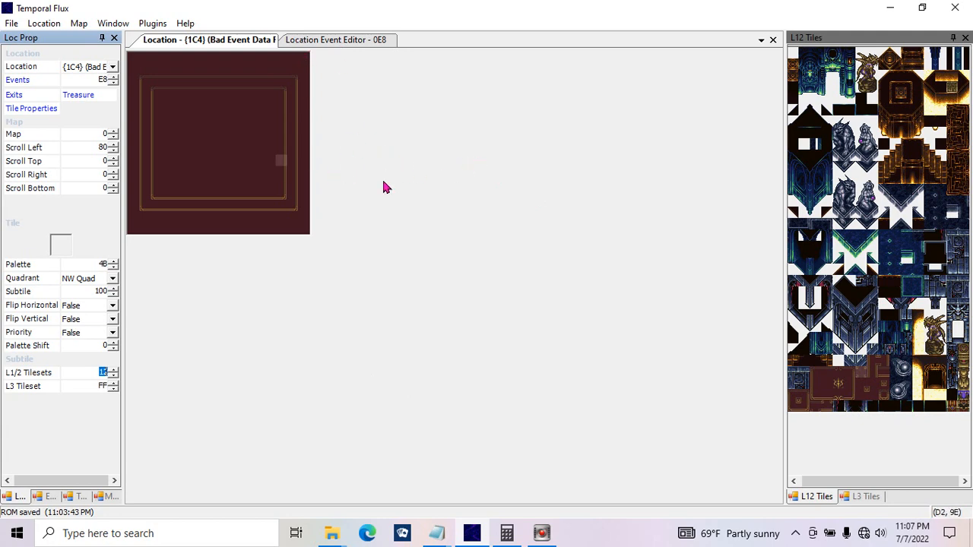
Step: Change the Script Processing command below Goto [0152] to a 0.500-second Pause, update it, and paste a copy of the Pause below it
click(315, 39)
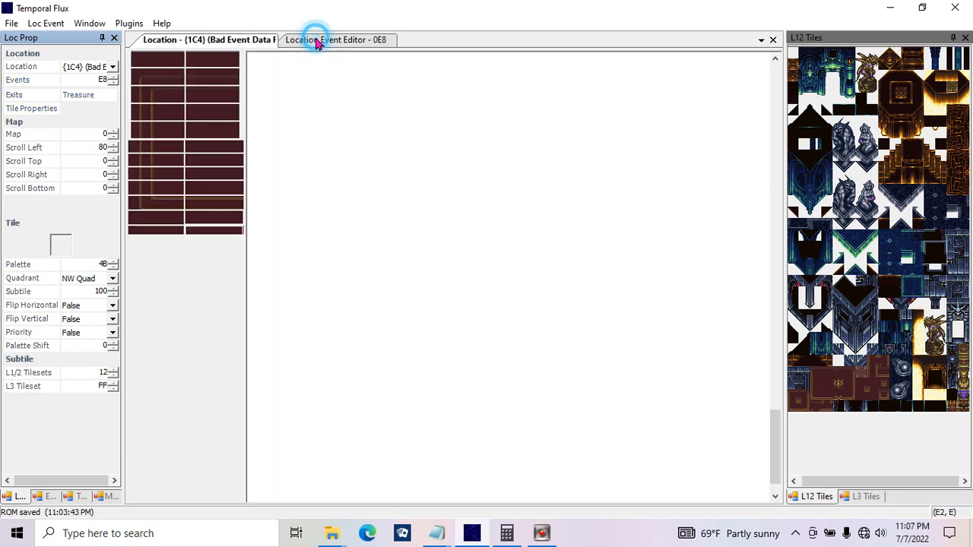
click(366, 341)
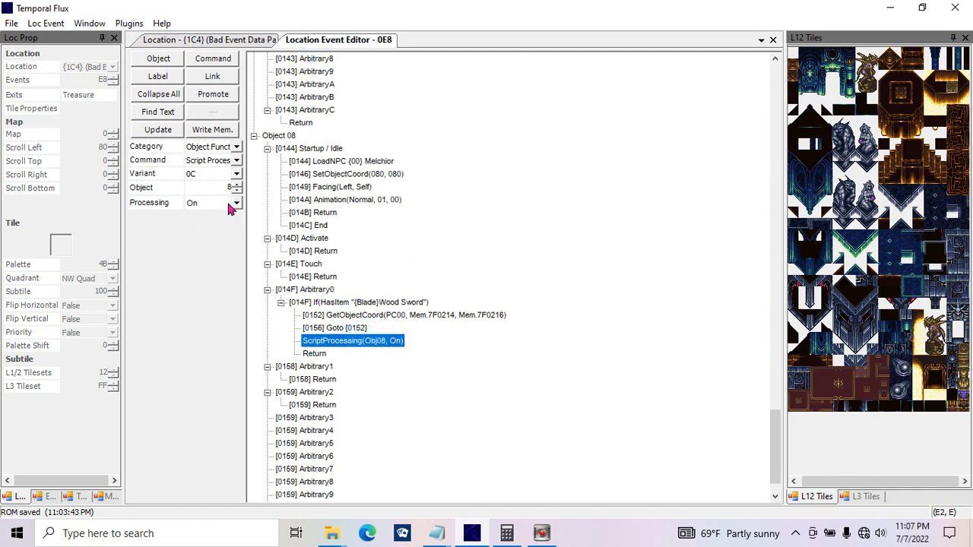
click(235, 163)
click(228, 162)
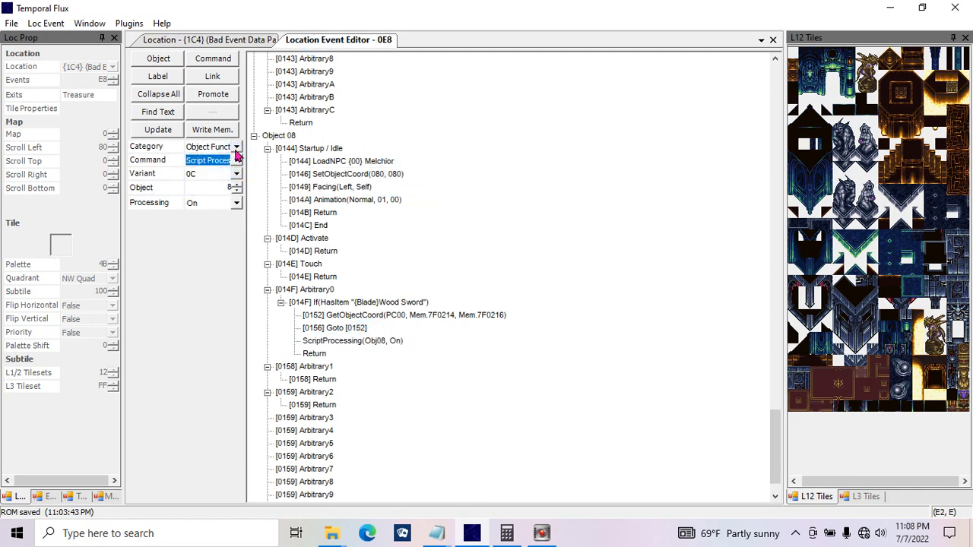
click(234, 147)
click(220, 177)
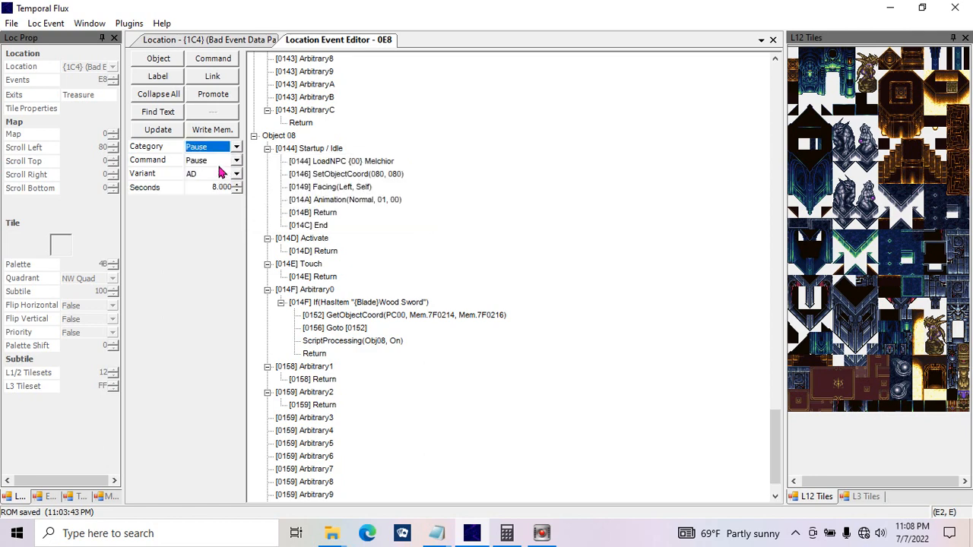
click(195, 186)
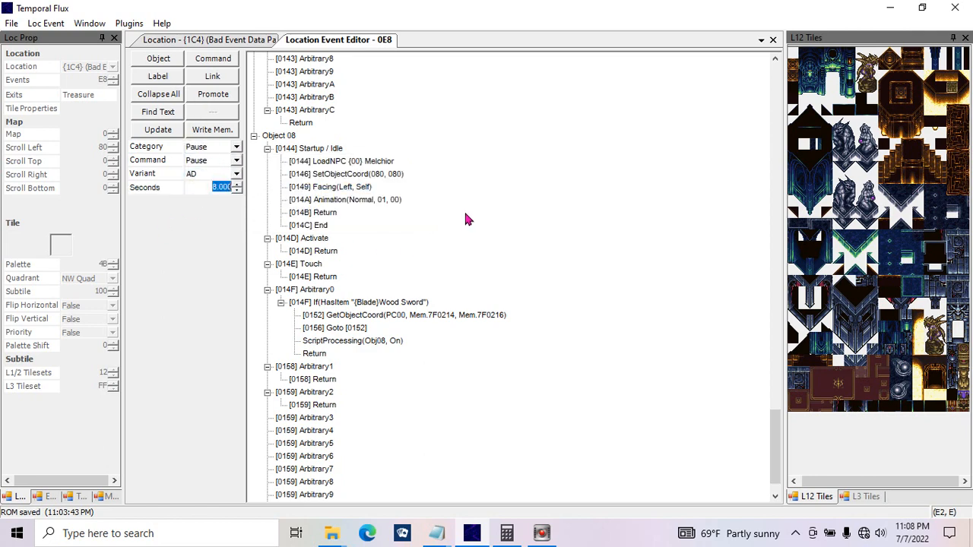
key(BackSpace)
click(180, 135)
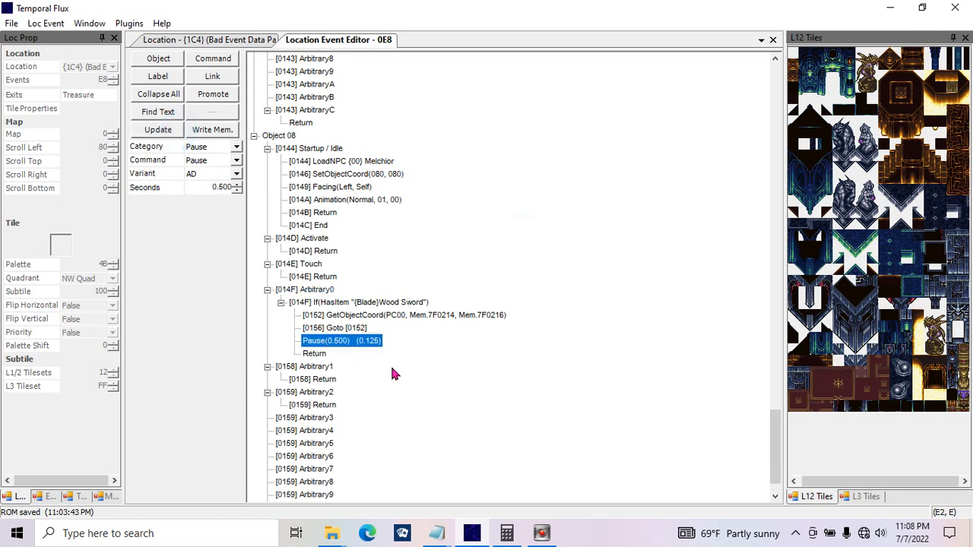
key(ctrl+v)
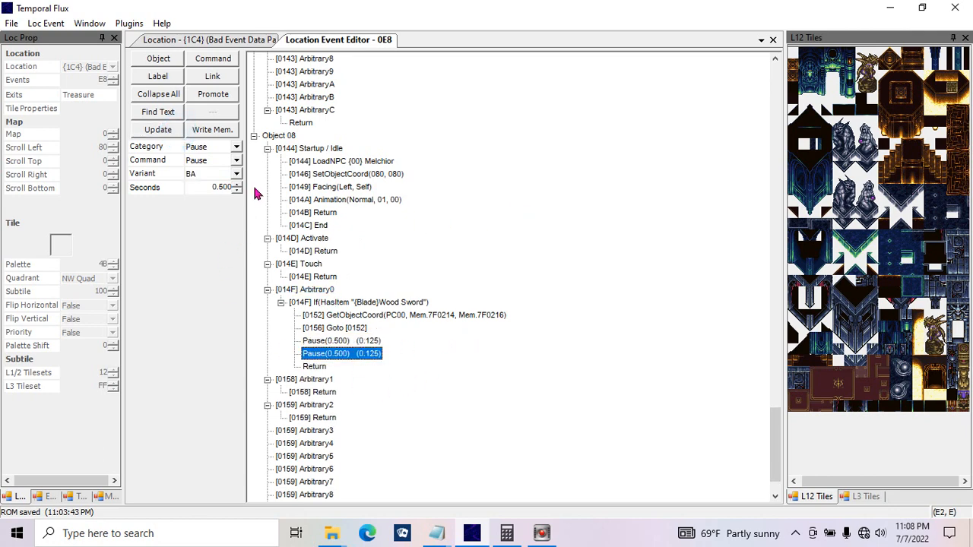
Step: Change the second Pause below Goto [0152] to a Party Manipulation command that adds Magus to the active party, and update it
click(236, 162)
click(235, 155)
click(236, 147)
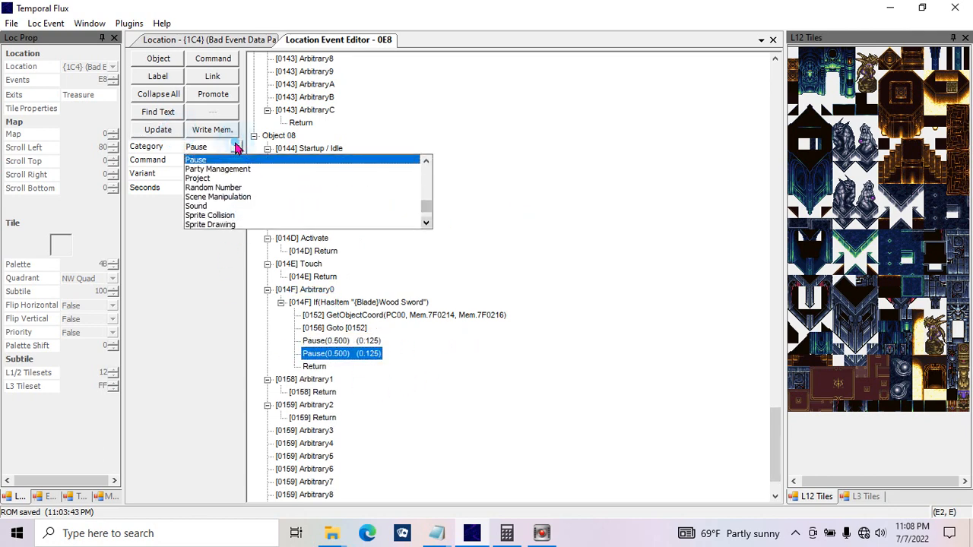
click(225, 170)
click(220, 161)
click(221, 178)
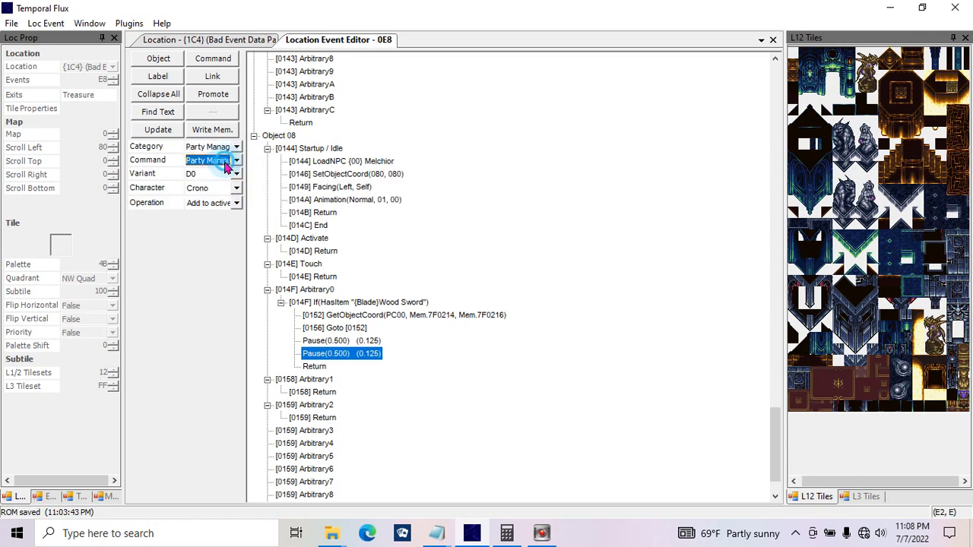
click(236, 188)
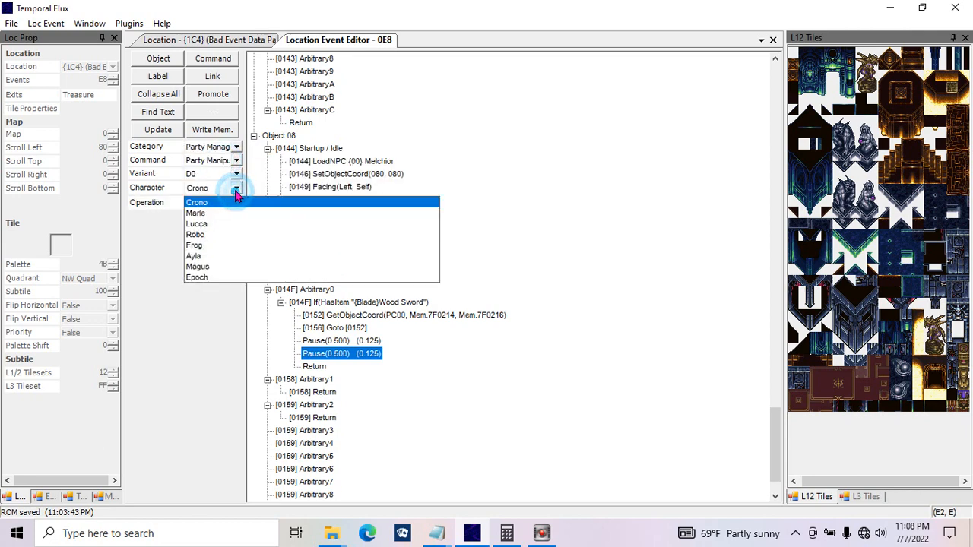
click(213, 266)
click(224, 203)
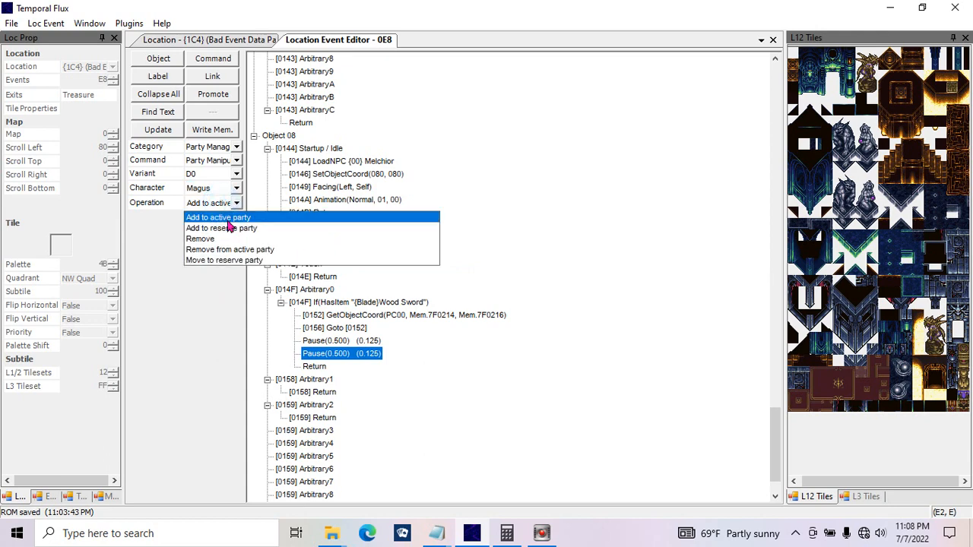
click(230, 219)
click(158, 129)
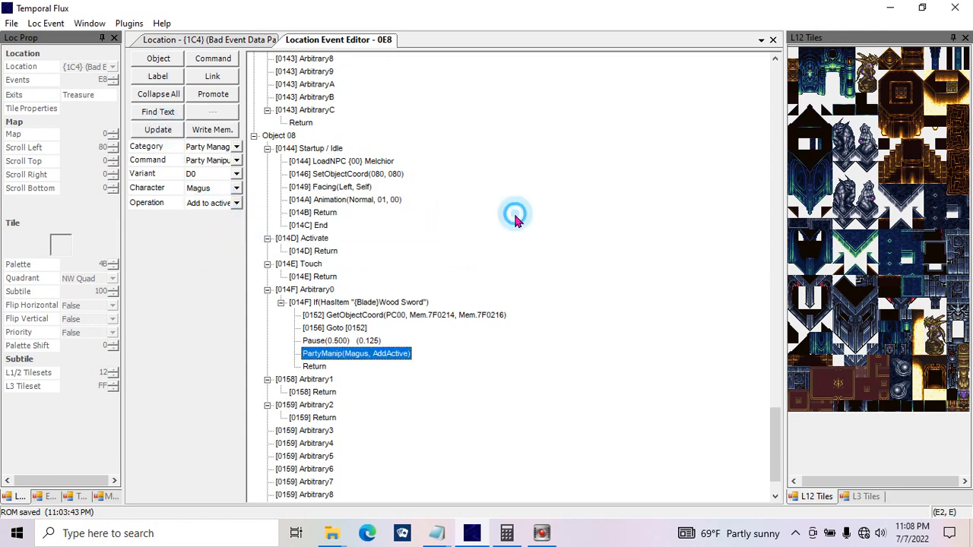
Step: Examine the Party Manipulation command's available operations, such as adding, removing and moving to reserve, and its Epoch character option
click(225, 203)
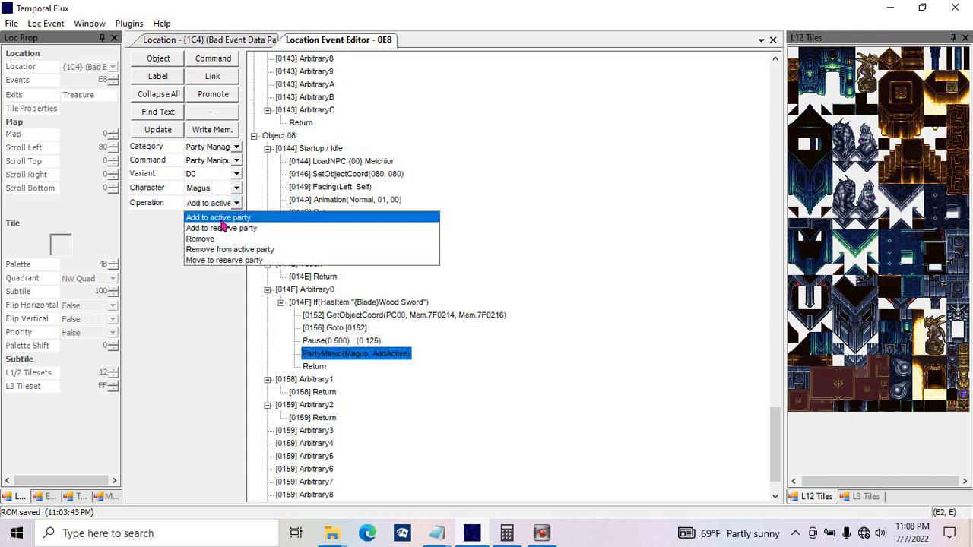
click(216, 218)
click(213, 202)
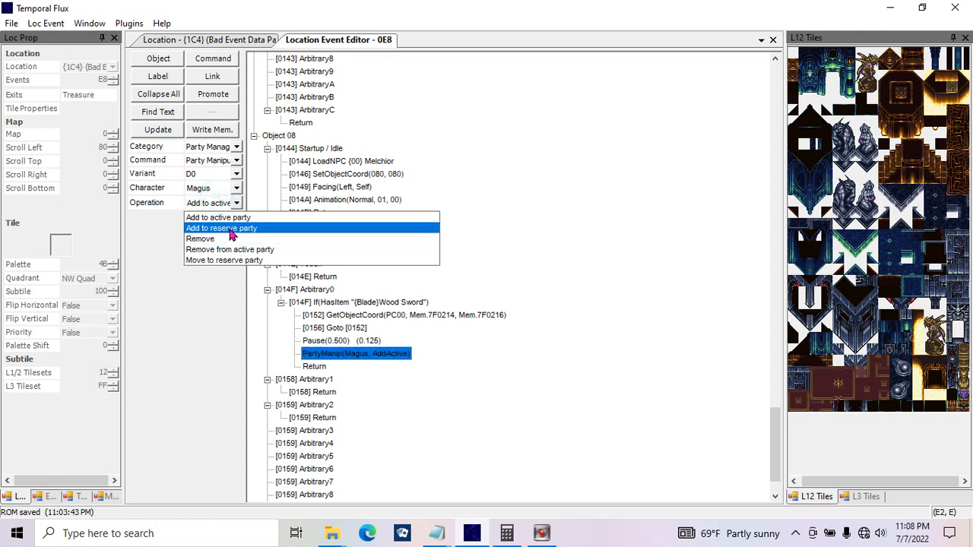
click(230, 229)
click(213, 203)
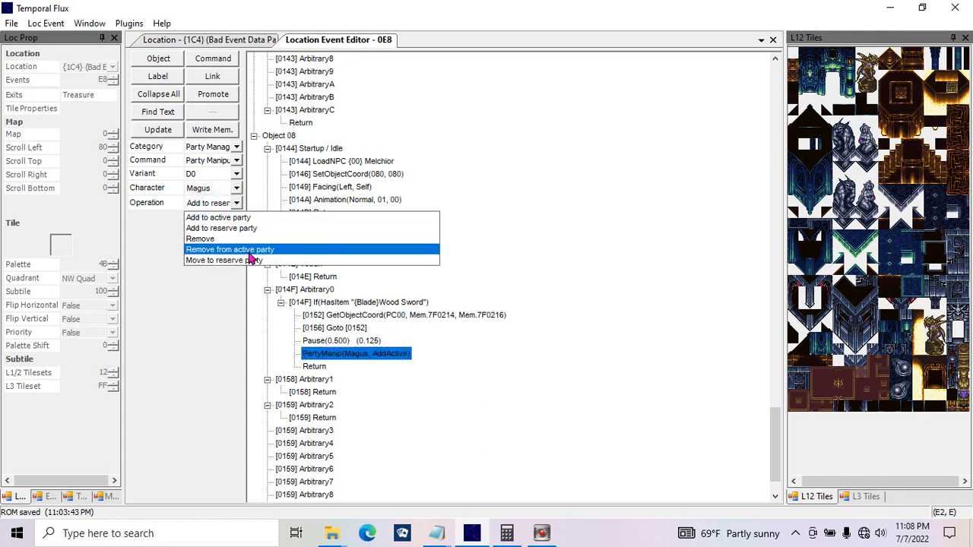
click(243, 240)
click(213, 203)
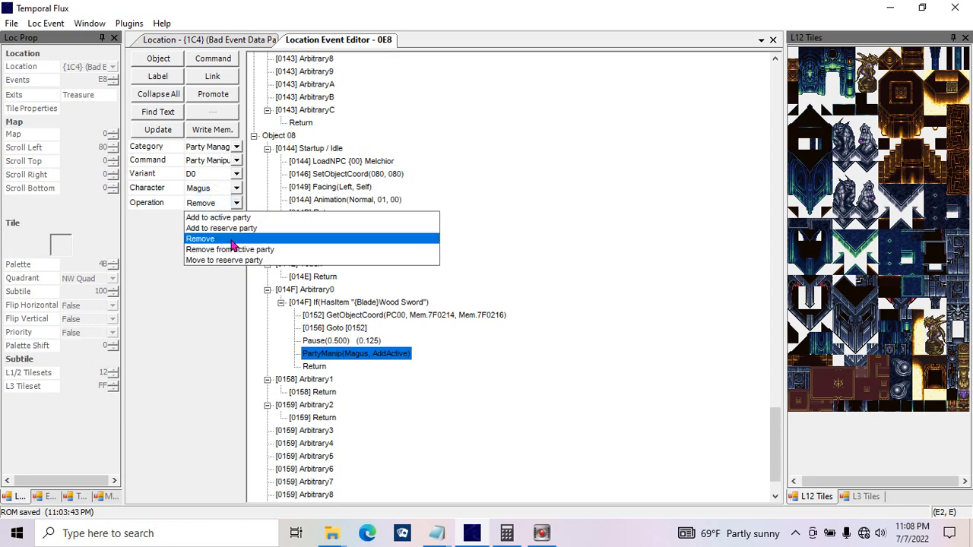
click(232, 250)
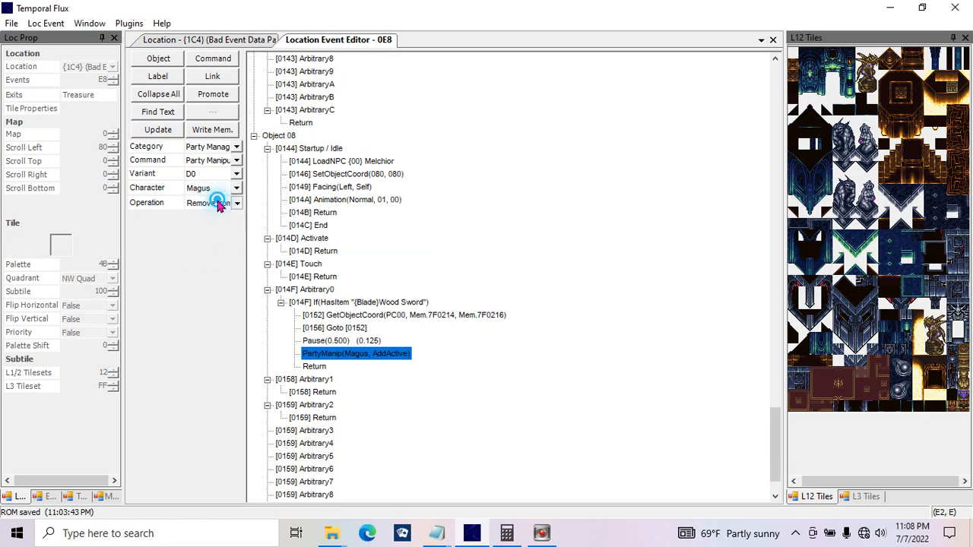
click(217, 203)
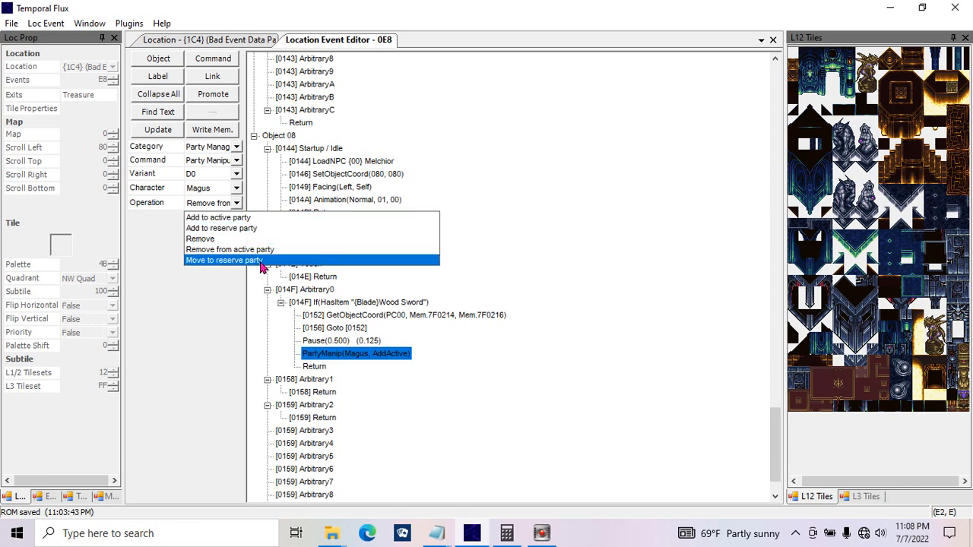
click(199, 318)
click(236, 188)
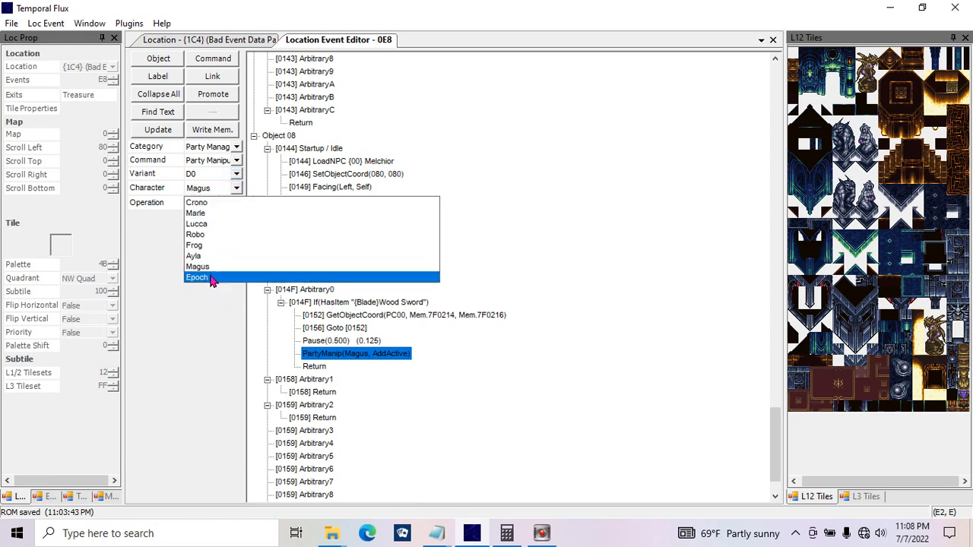
click(211, 278)
click(237, 161)
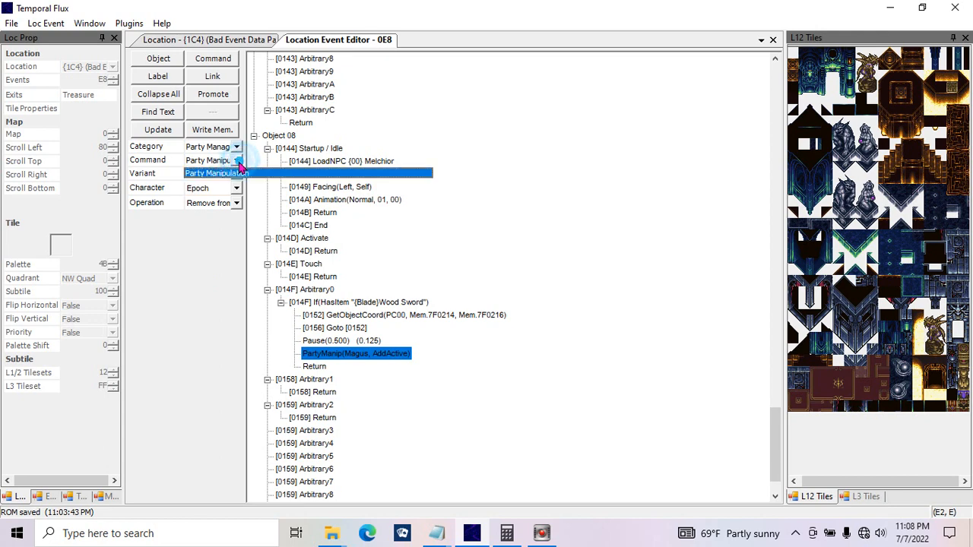
click(228, 174)
Step: Change the party command to a Project category comment reading "This is a test." with a name signed on the second line, and update it
click(237, 146)
click(219, 170)
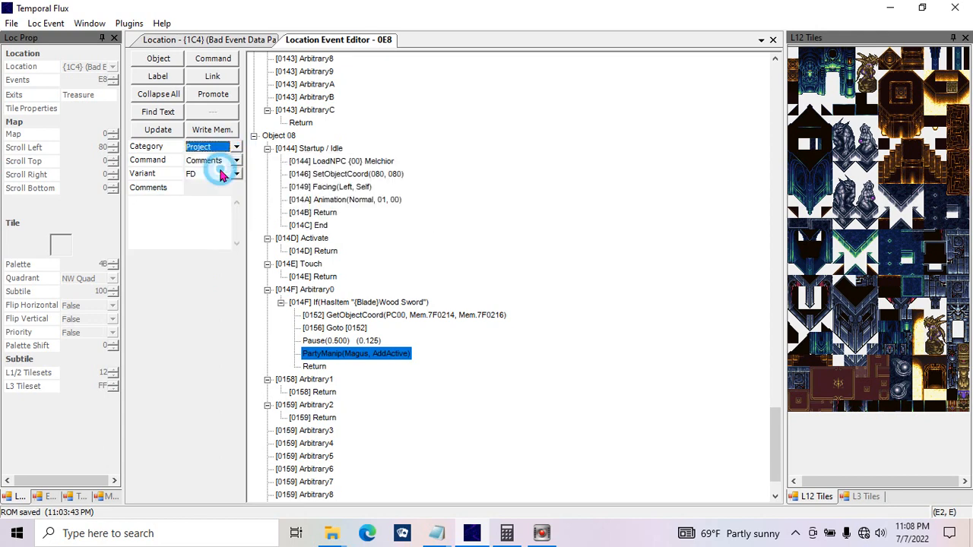
click(234, 160)
click(234, 160)
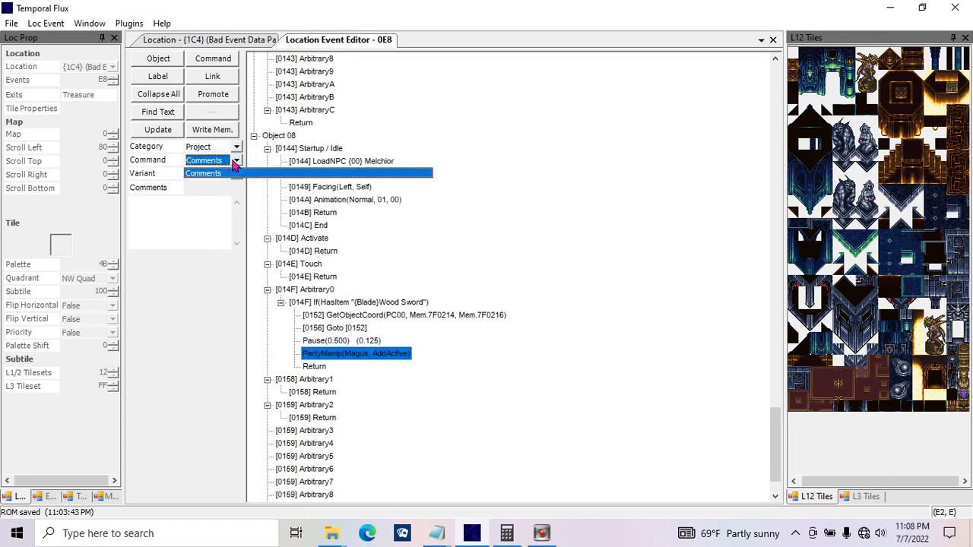
click(205, 231)
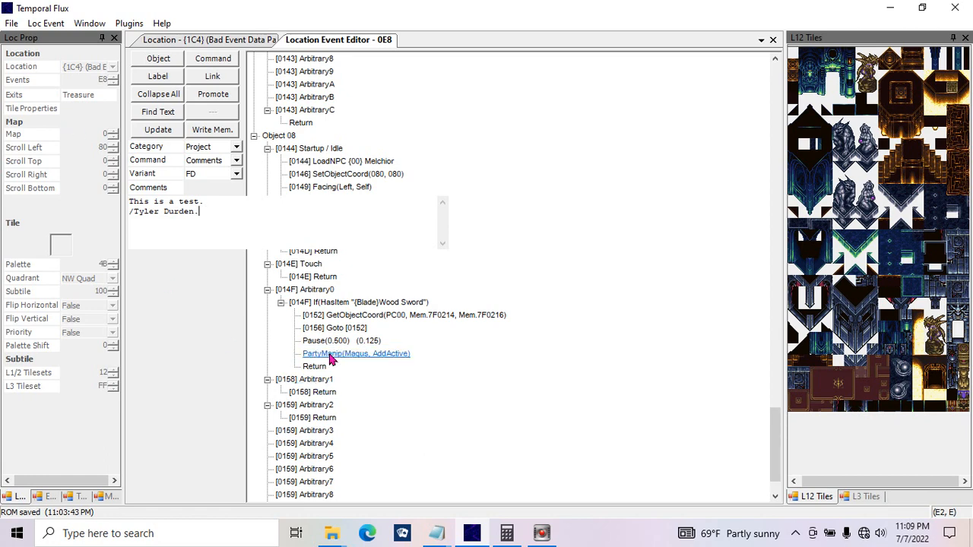
click(169, 131)
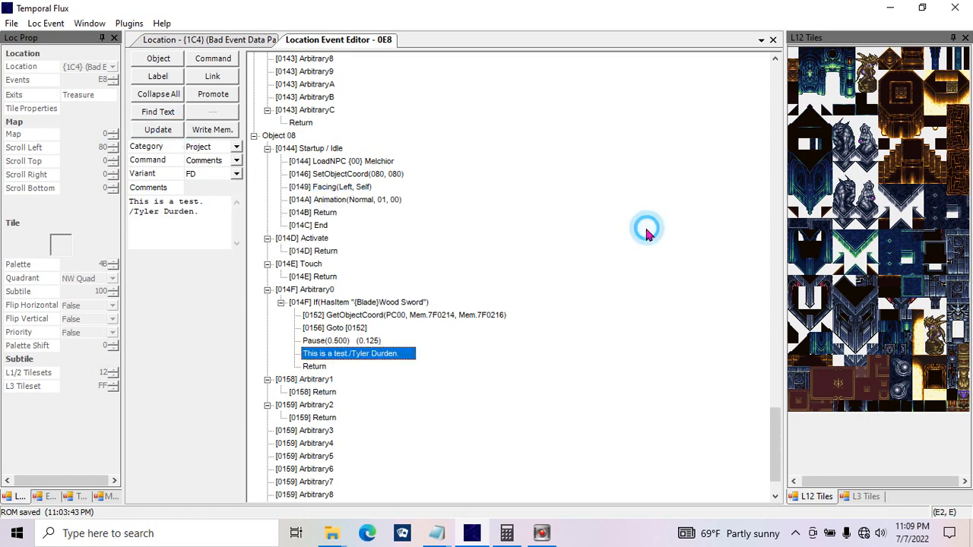
Step: Delete the test comment command from the Arbitrary0 function of Object 08
click(314, 366)
click(327, 354)
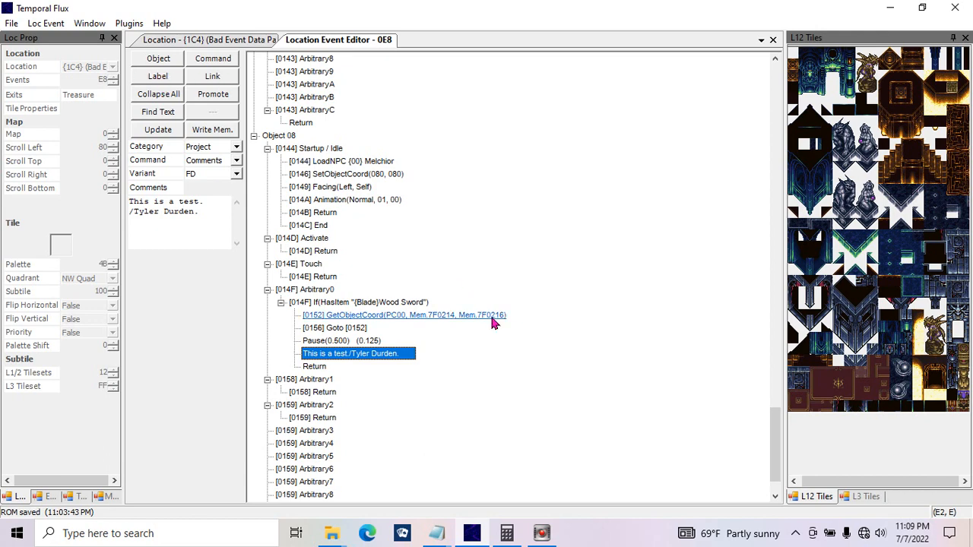
key(Delete)
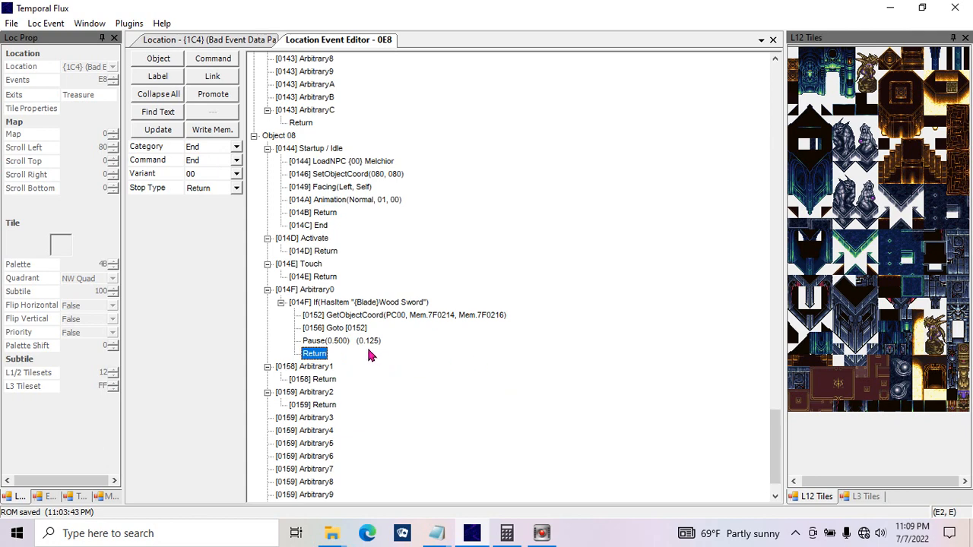
Step: Insert a new command directly below the 0.500-second Pause in Object 08's Arbitrary0 function
click(355, 340)
click(212, 57)
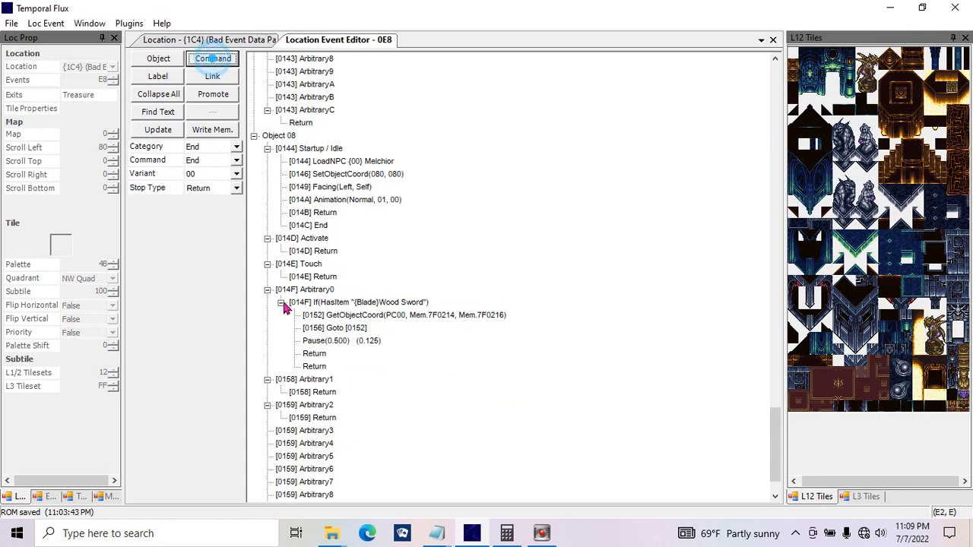
click(314, 355)
Step: Try to change the new Return command to a Facing category Face Object command in PC mode with value 0
click(236, 146)
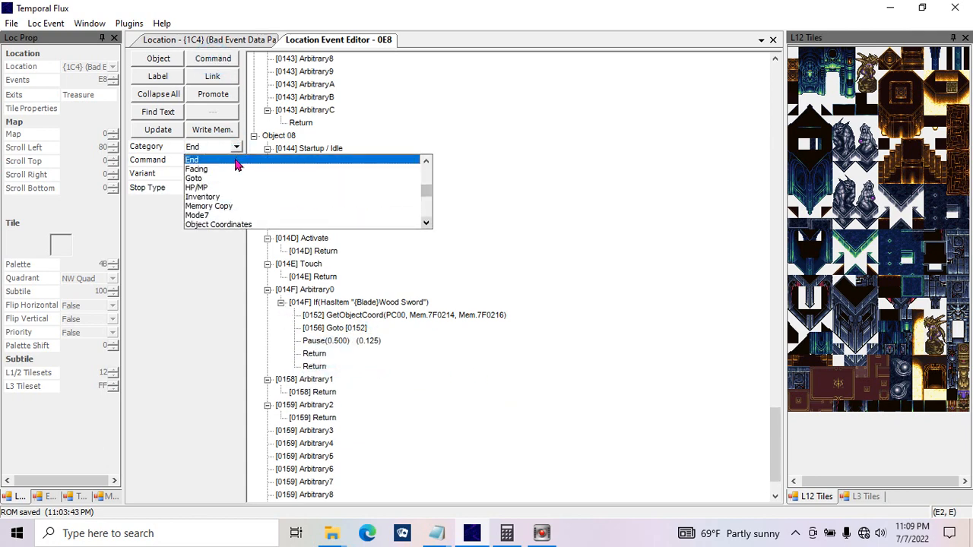
click(228, 169)
click(228, 162)
click(225, 163)
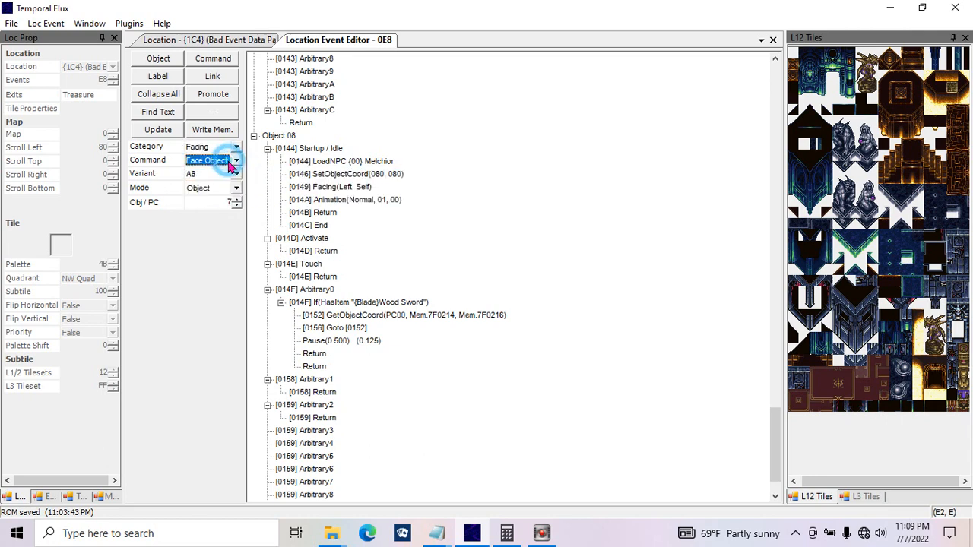
click(220, 190)
click(220, 199)
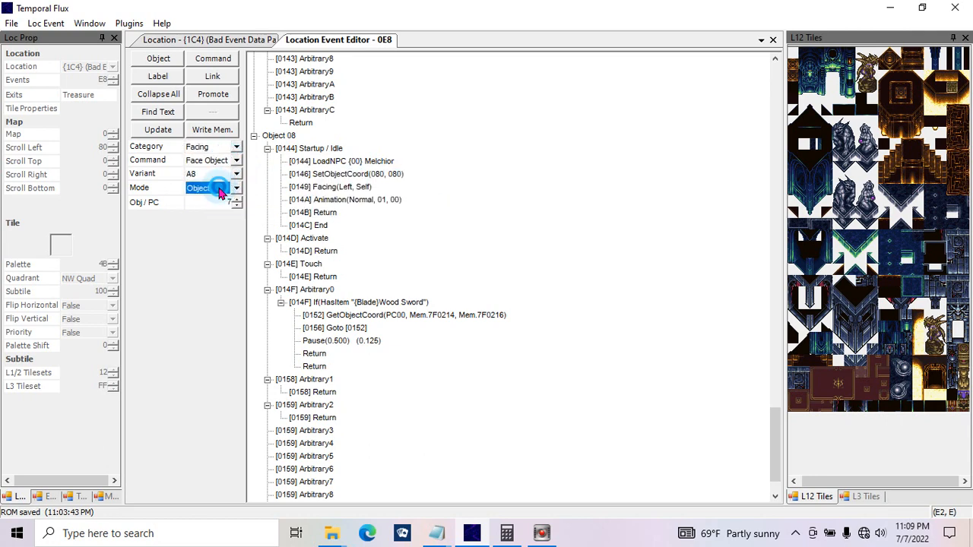
click(278, 135)
click(232, 188)
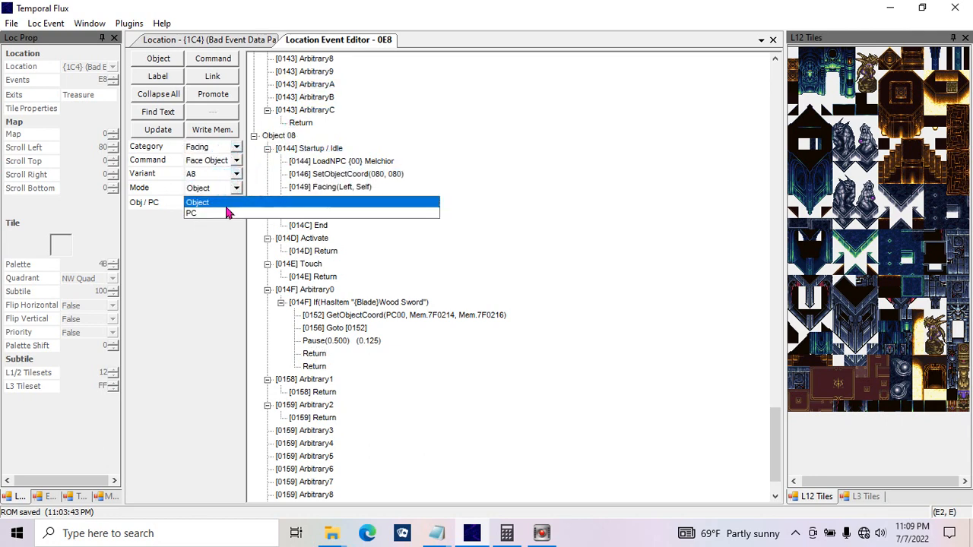
click(226, 211)
click(219, 202)
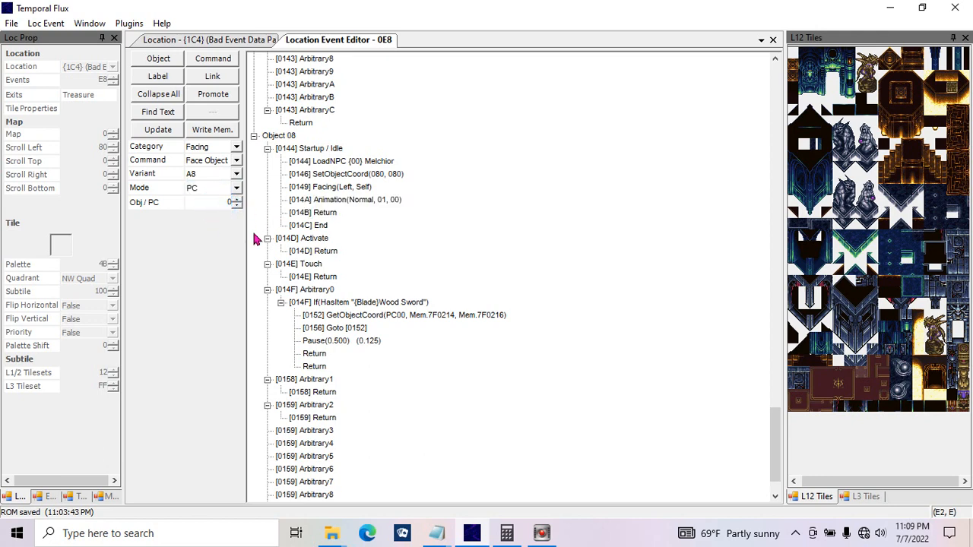
click(158, 129)
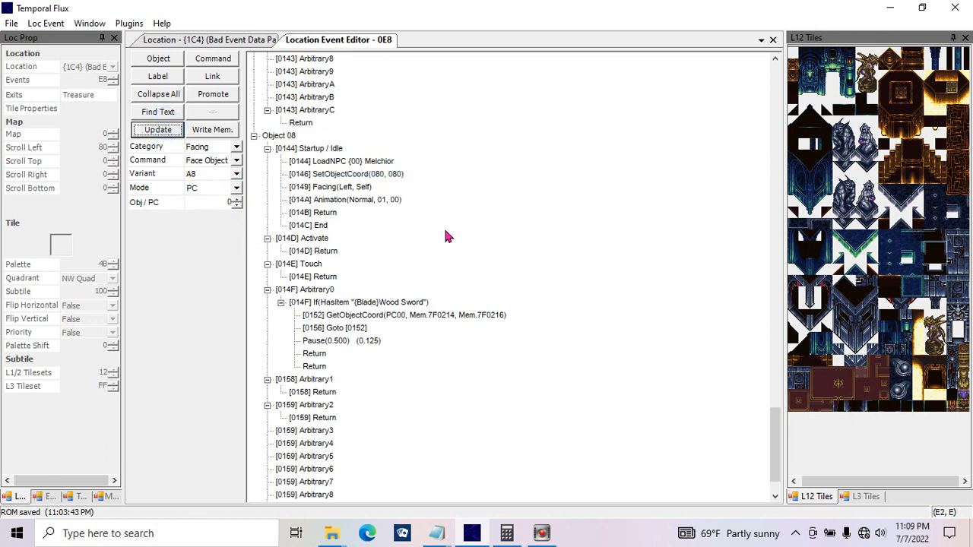
click(158, 129)
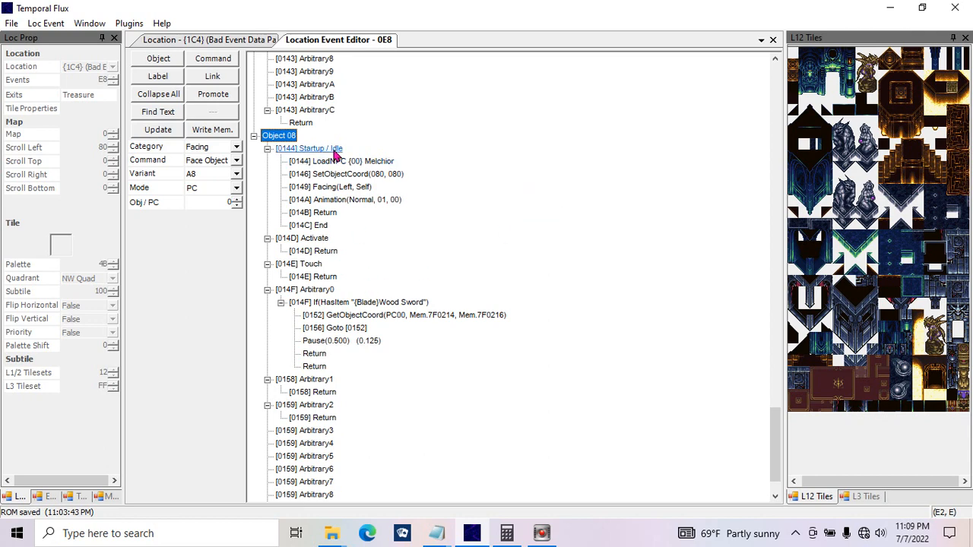
Step: Change the Return directly below the Pause to a Face Object command in PC mode with value 0, and update it
click(313, 353)
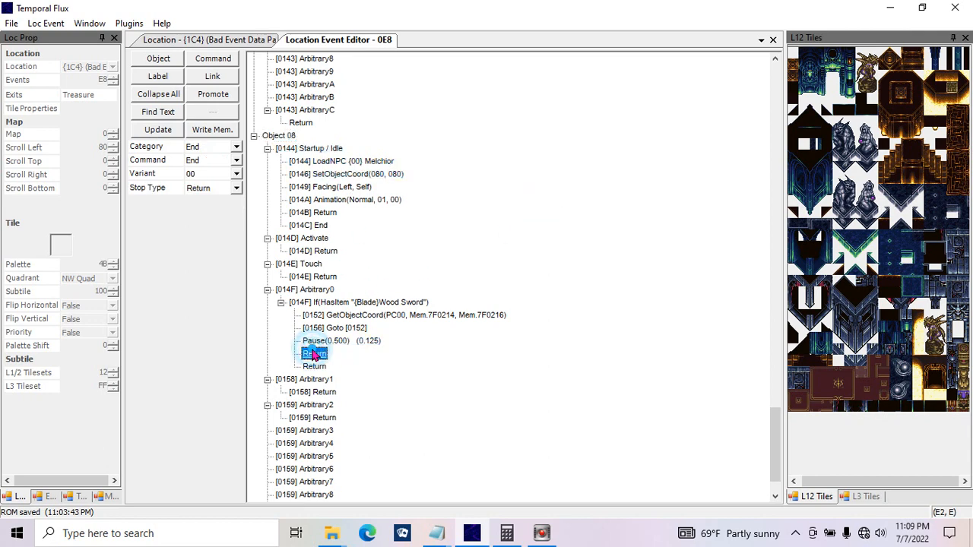
click(212, 146)
click(202, 166)
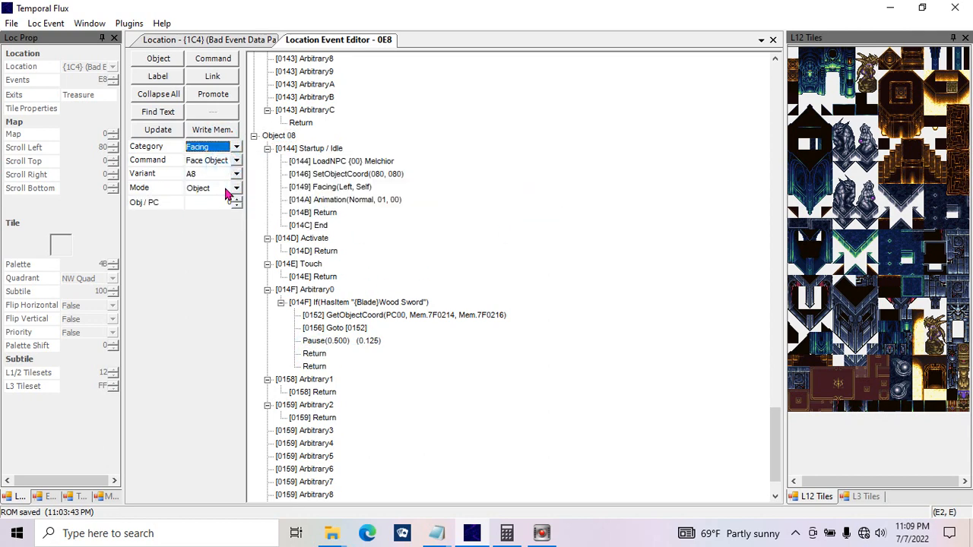
click(220, 188)
click(220, 213)
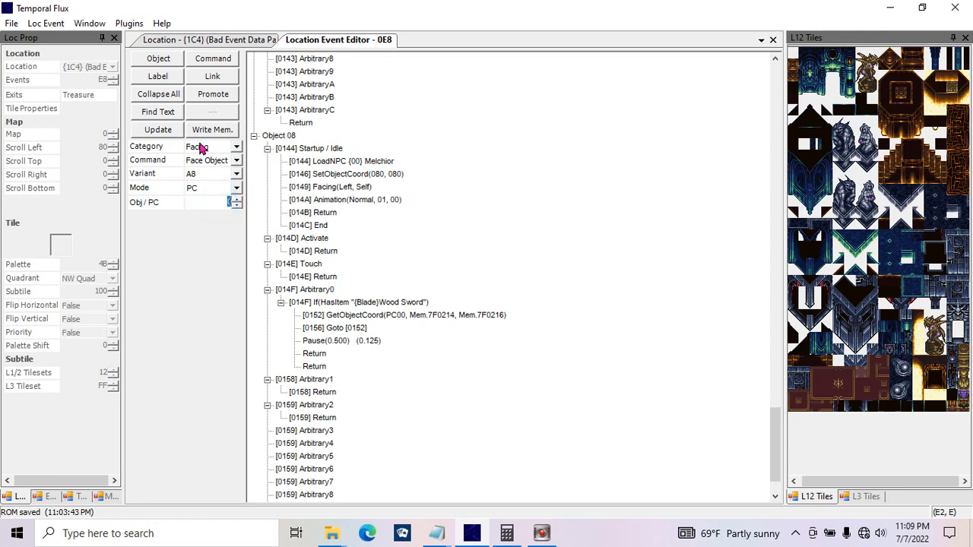
click(167, 129)
Step: Duplicate the Facing(PC00) command in Object 08's Arbitrary0 function and update the copy to Object mode with value 2
click(478, 177)
drag(773, 413, 758, 141)
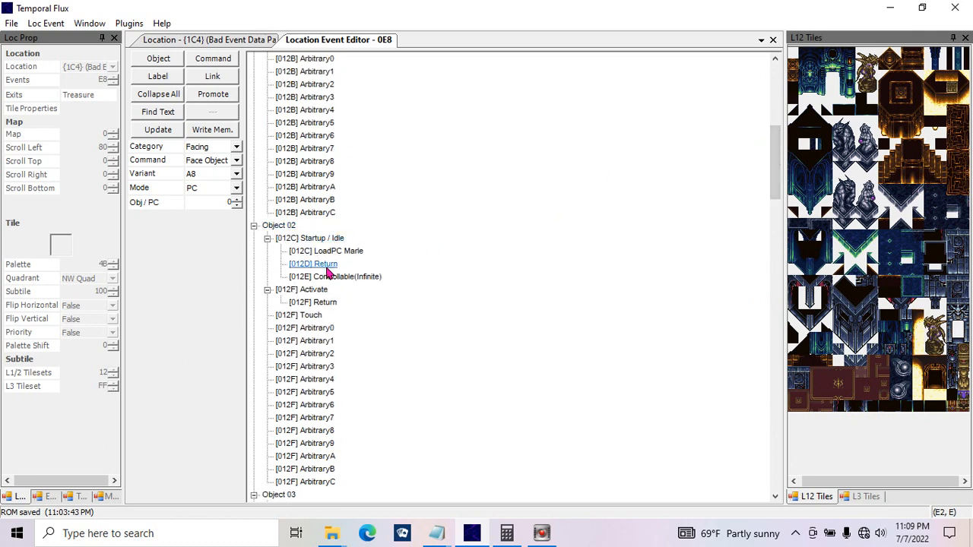
drag(782, 165, 767, 456)
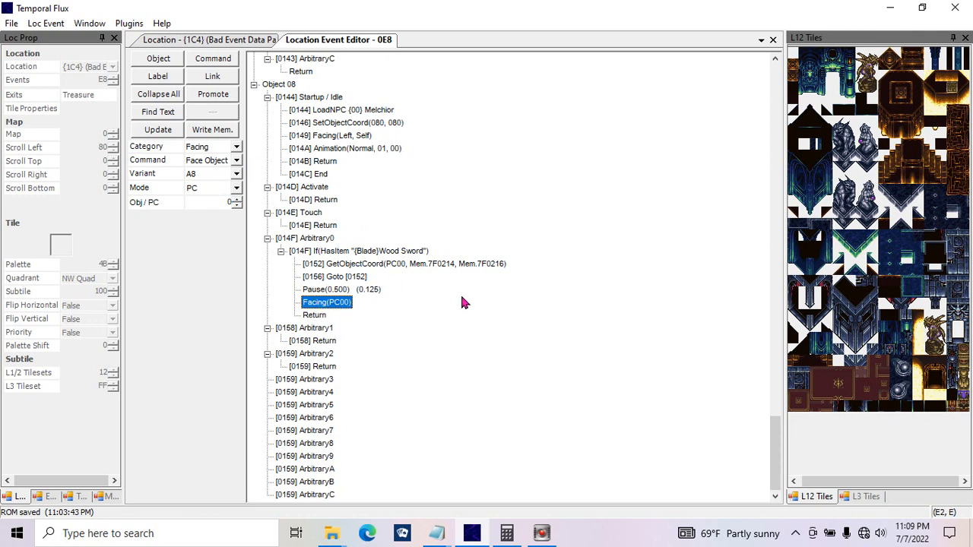
key(ctrl+v)
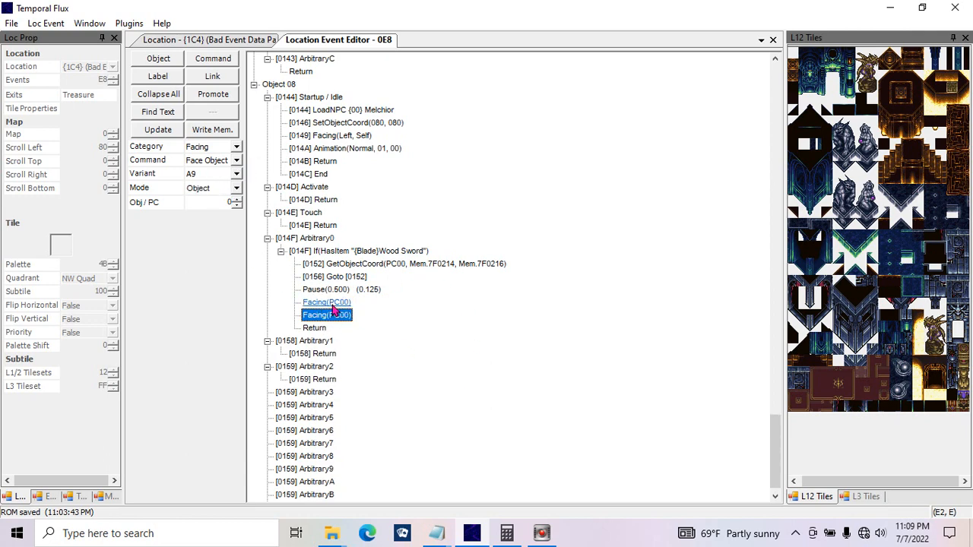
click(235, 190)
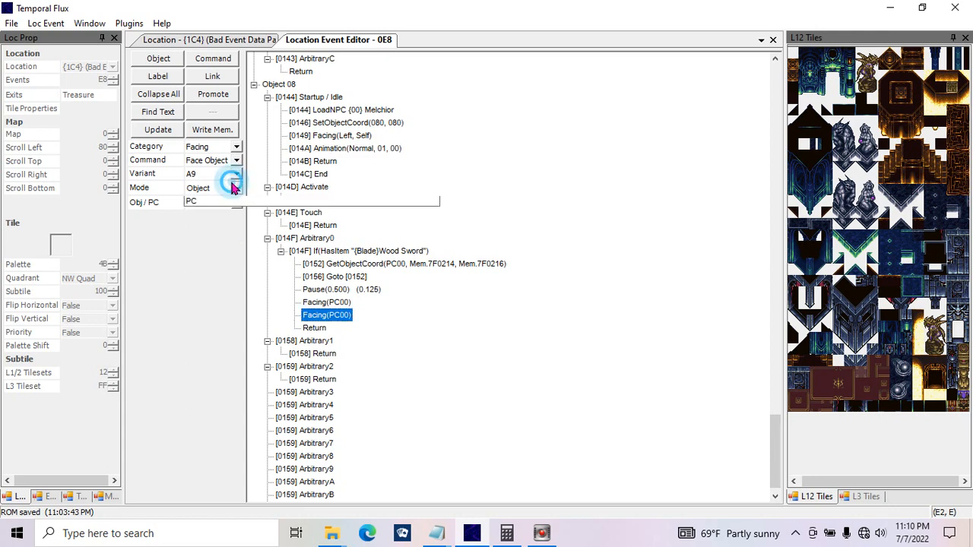
click(217, 190)
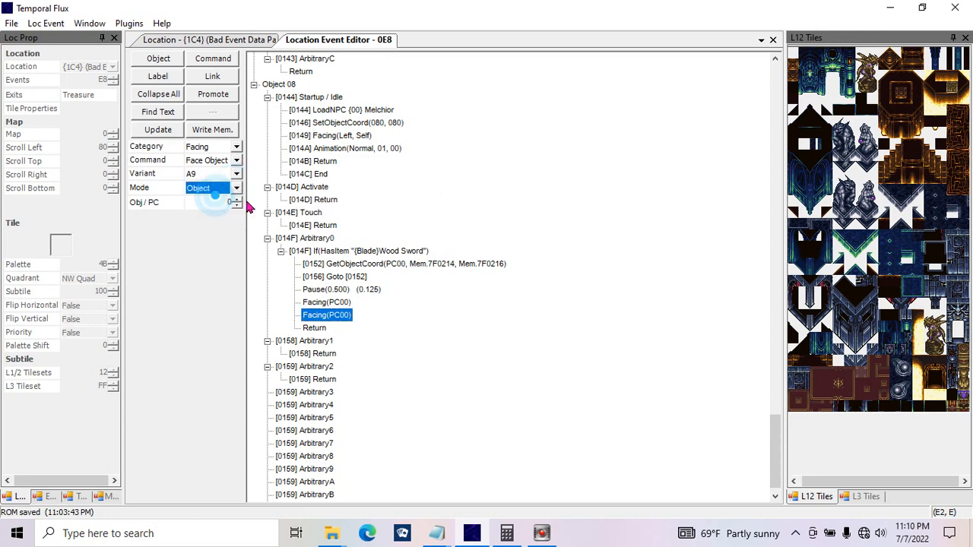
click(158, 129)
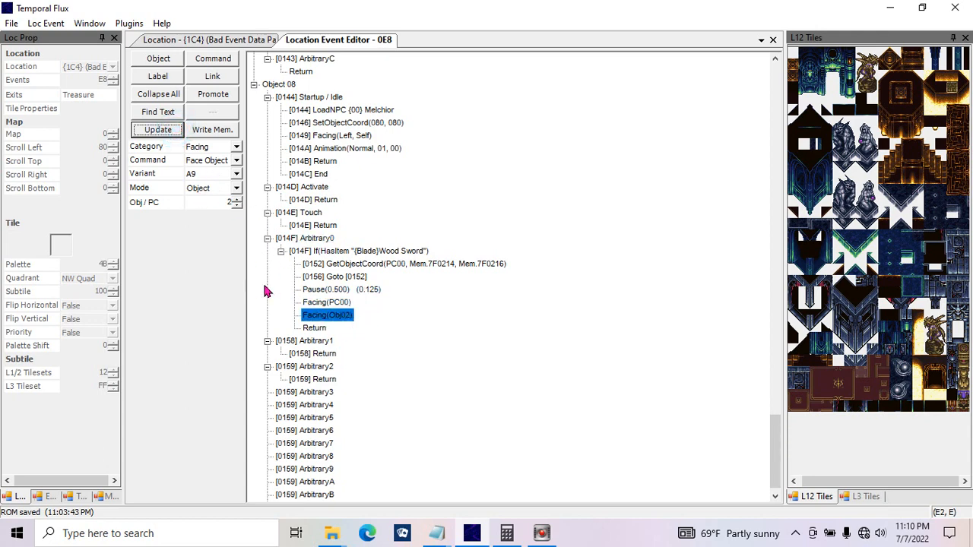
Step: Place another copy of the Facing(PC00) command directly below the Facing(Obj02) command
click(337, 306)
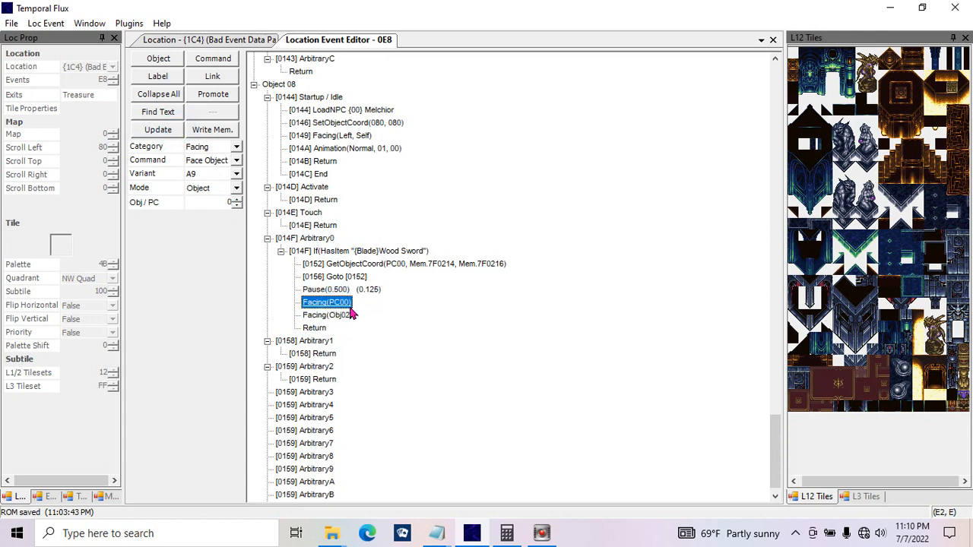
drag(348, 305, 375, 328)
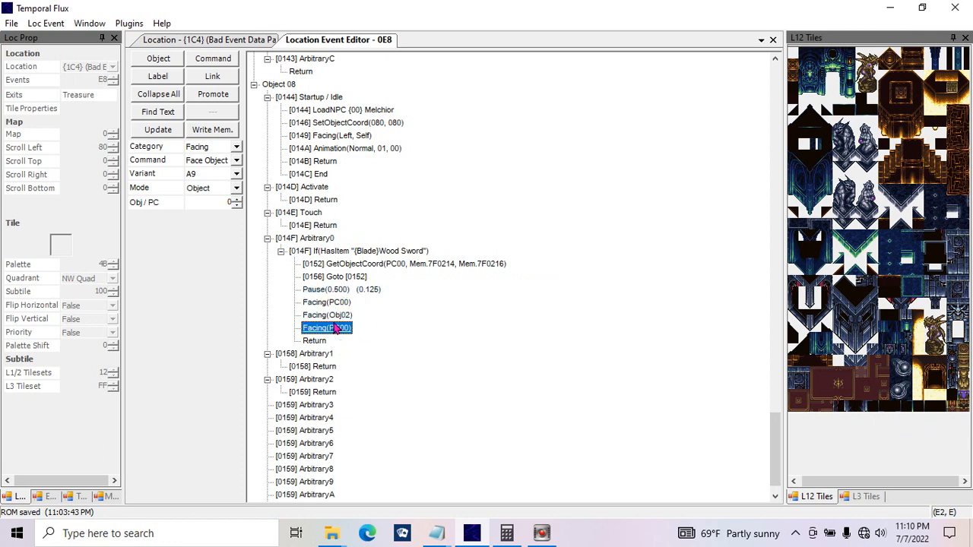
click(236, 189)
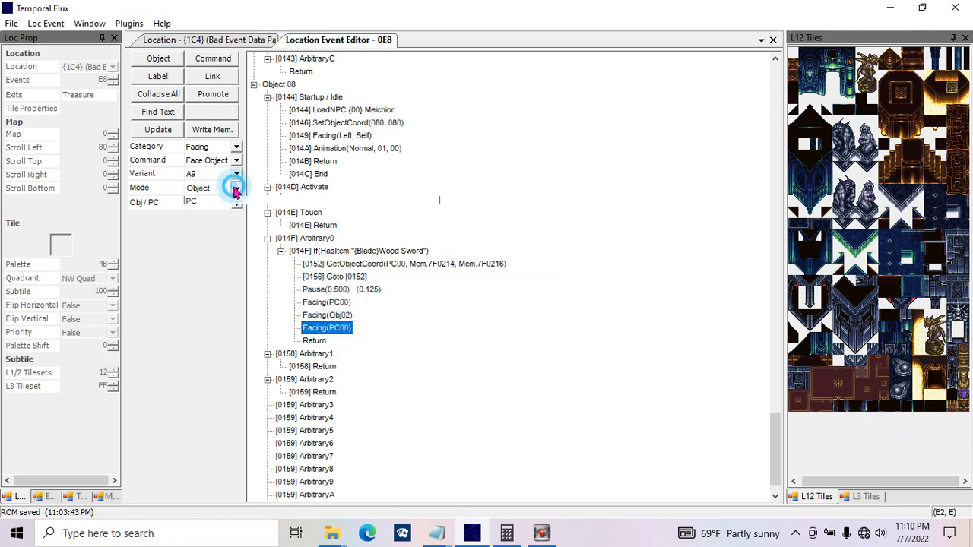
click(236, 190)
Step: Try the Get Facing command on the copied line, testing PC mode
click(234, 161)
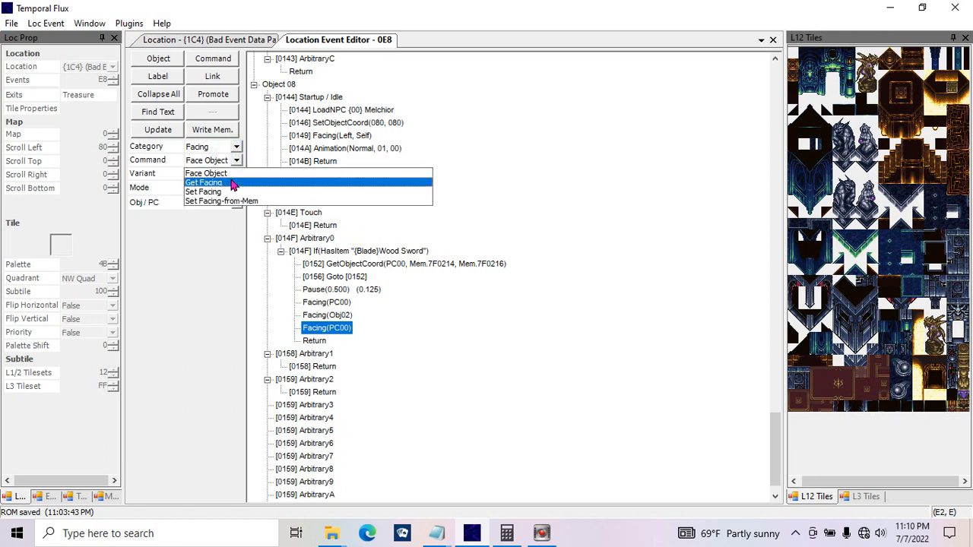
click(205, 183)
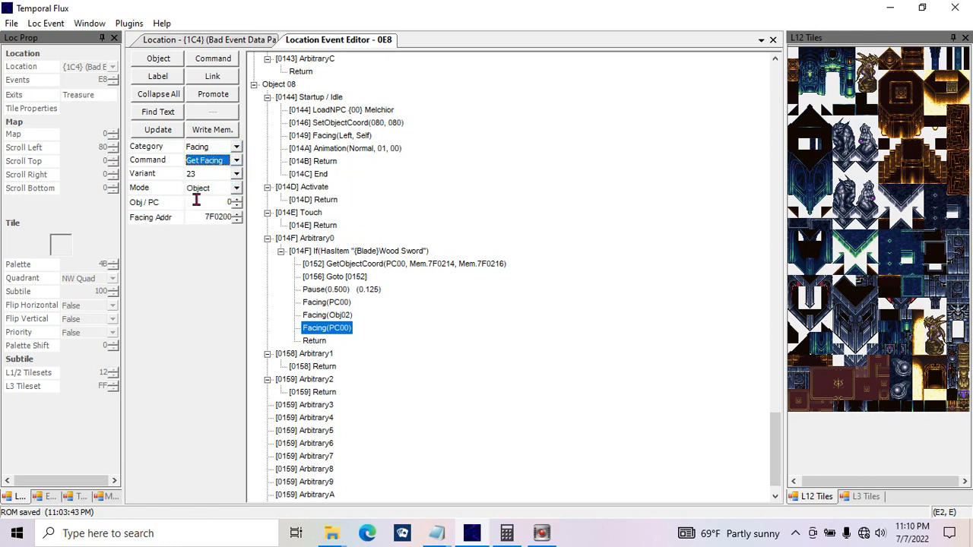
click(238, 205)
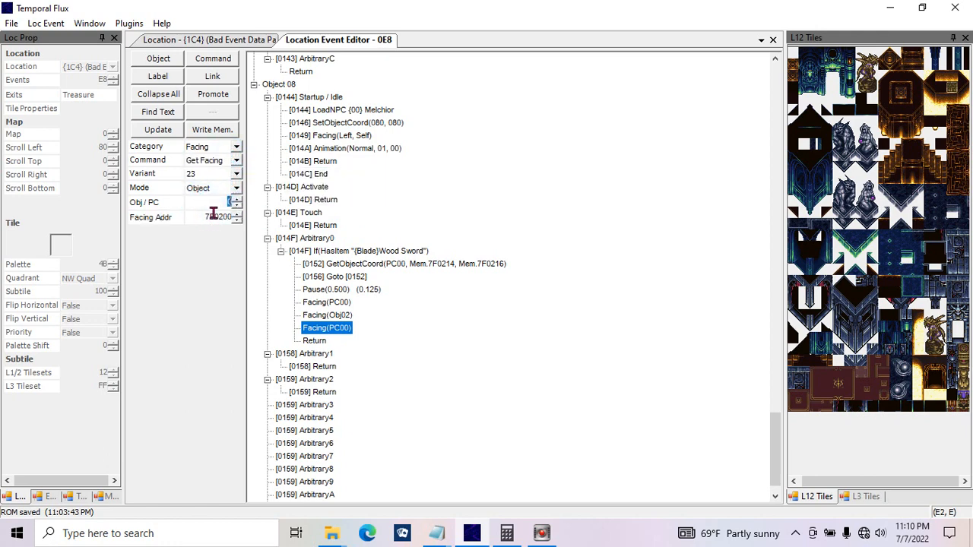
click(237, 219)
click(236, 189)
click(232, 209)
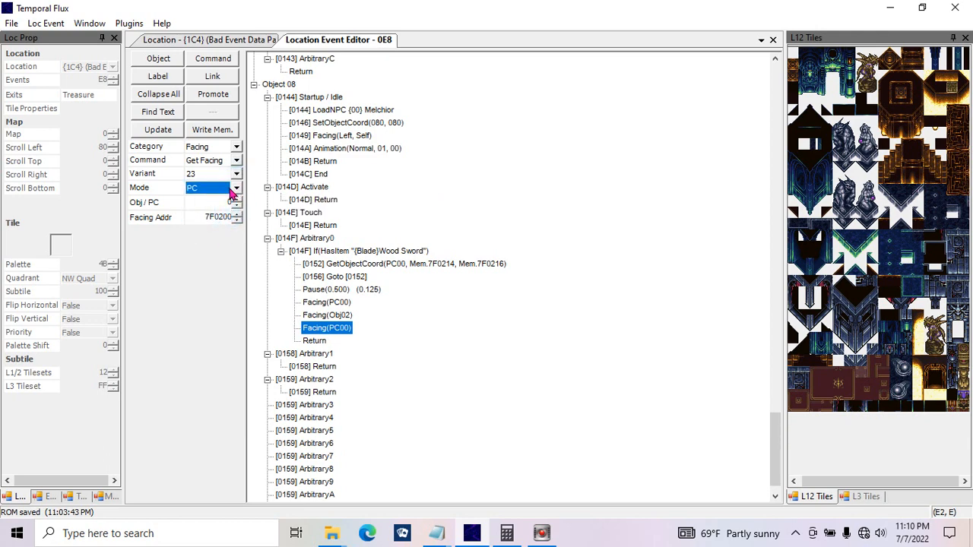
click(236, 189)
click(227, 197)
Step: Change the copied command to Set Facing with facing Up, NPC reference Other and NPC 8, and update it
click(237, 161)
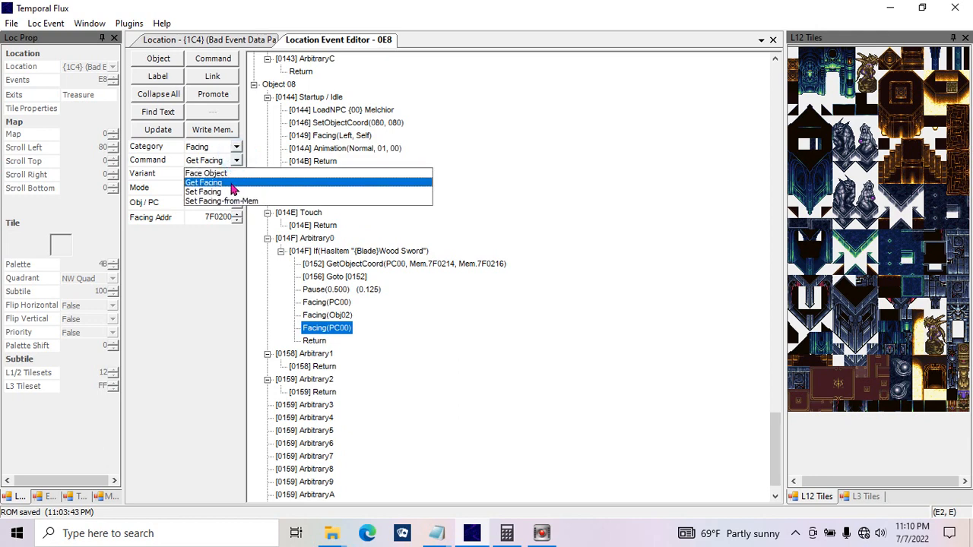
click(232, 192)
click(236, 187)
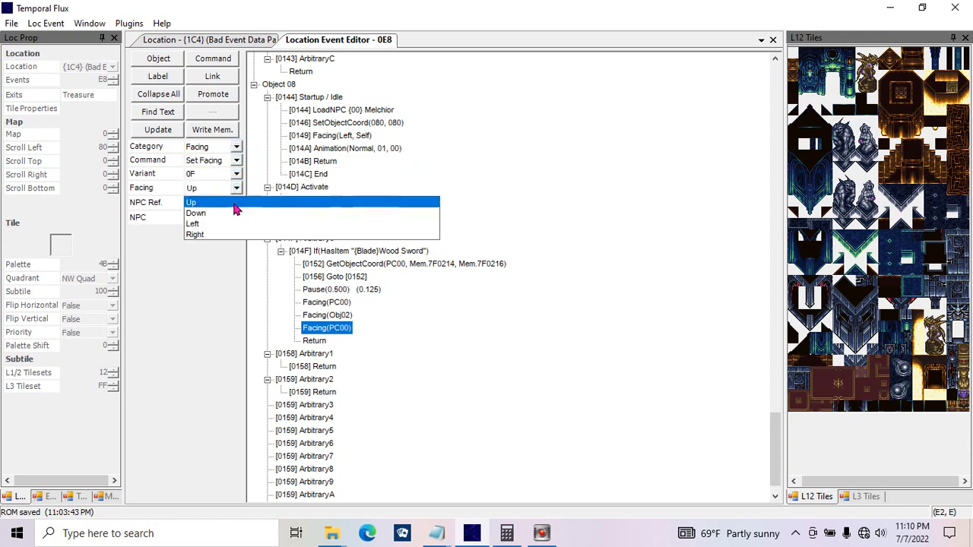
click(225, 203)
click(226, 203)
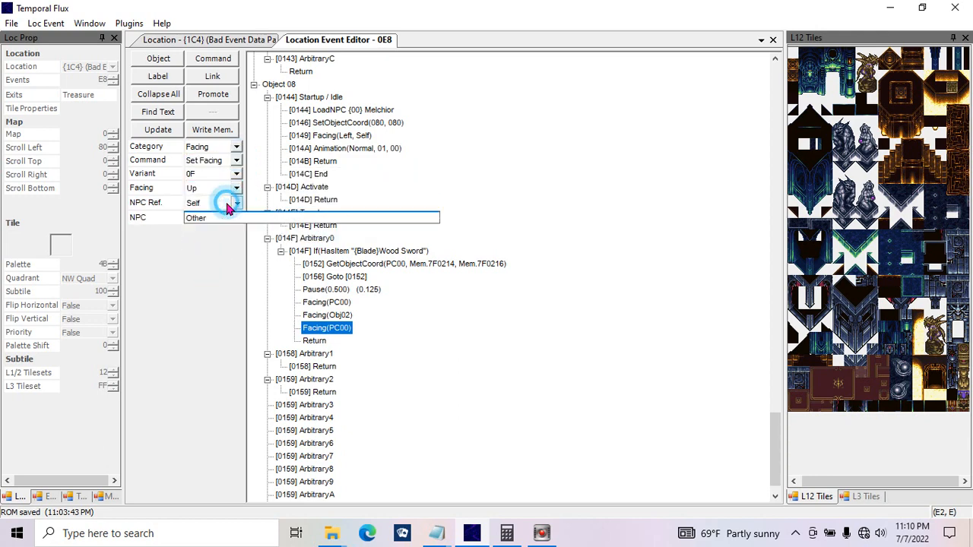
click(225, 225)
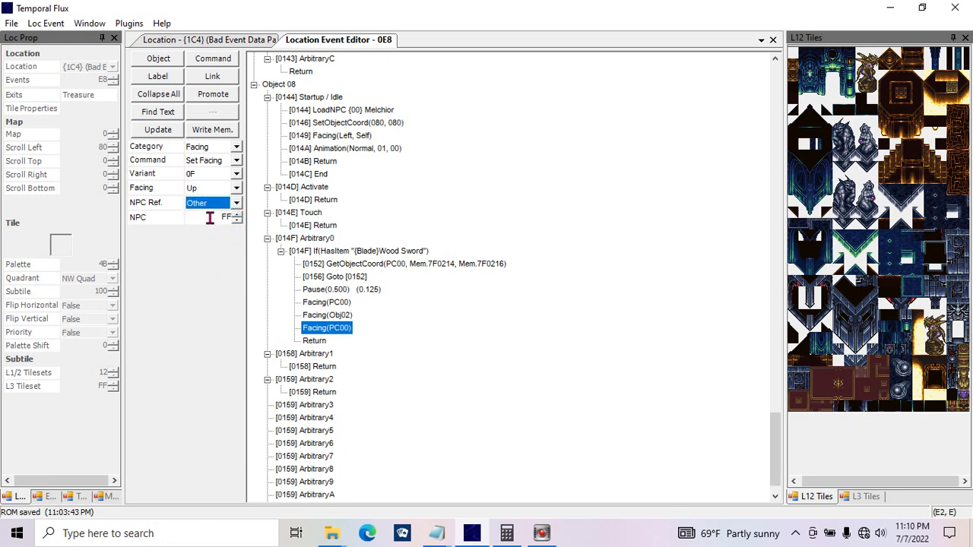
click(210, 218)
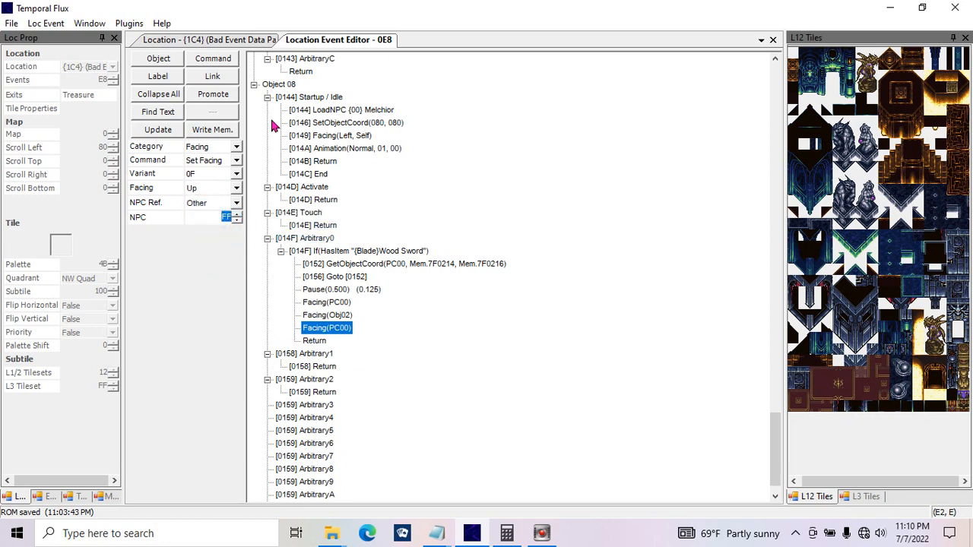
text(8)
click(158, 130)
click(393, 351)
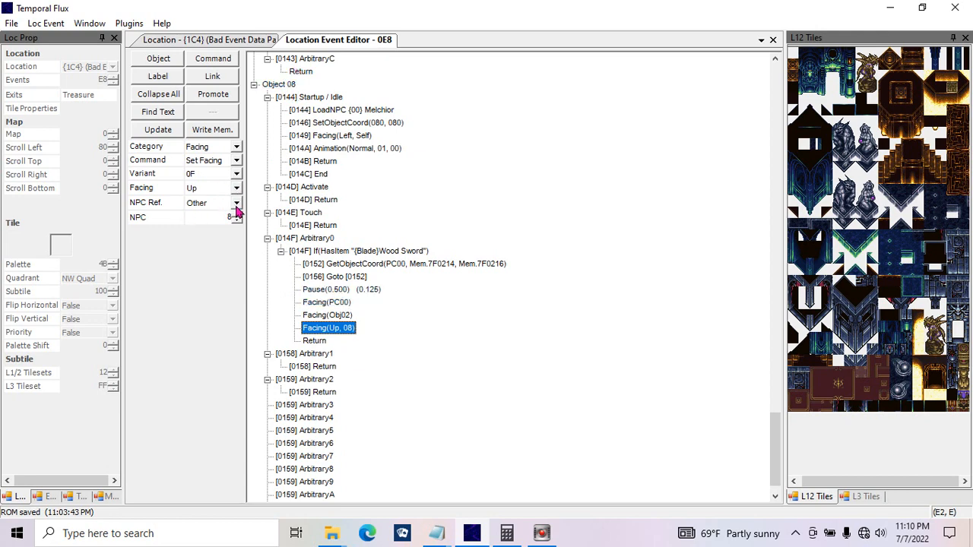
Step: Examine the Goto category's label and variant options for the selected command
click(236, 160)
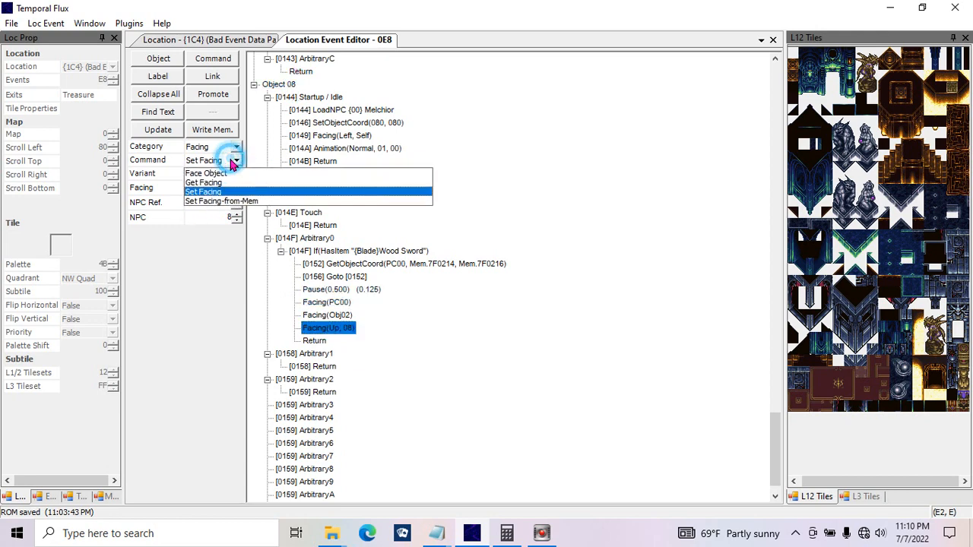
click(233, 160)
click(237, 146)
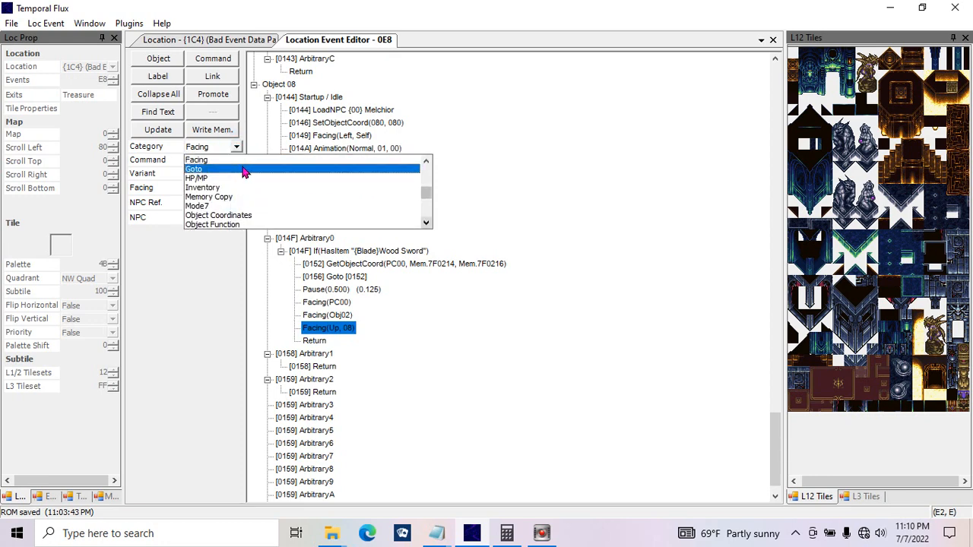
click(243, 172)
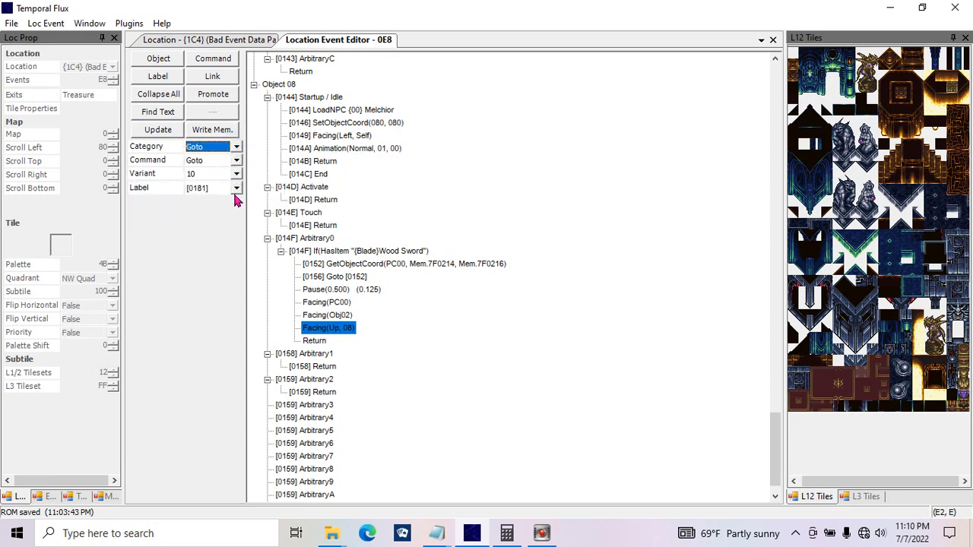
click(236, 187)
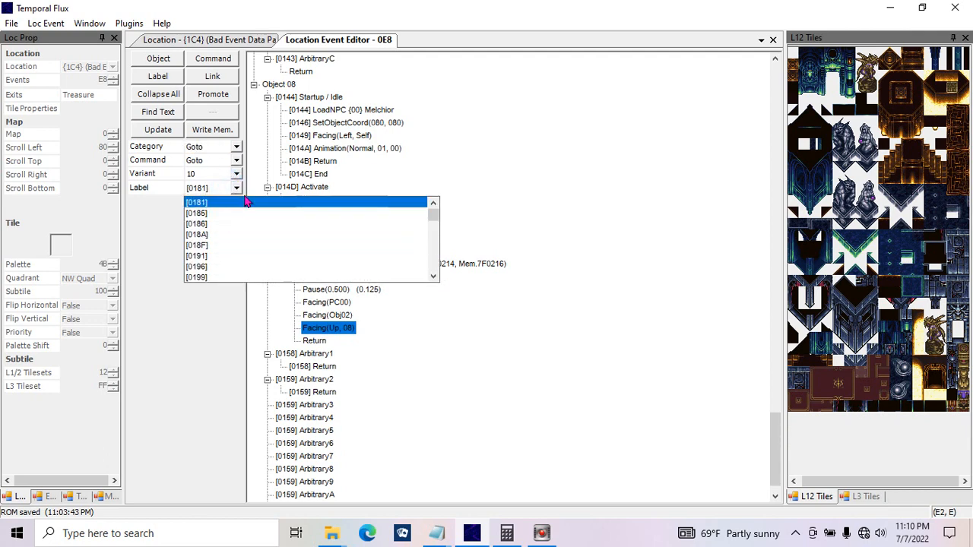
click(246, 199)
click(212, 175)
click(193, 185)
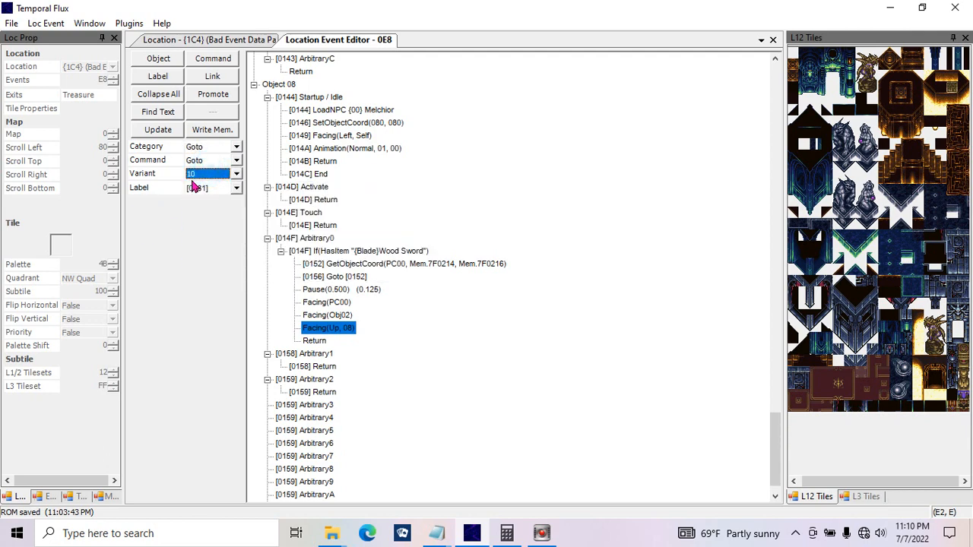
click(218, 177)
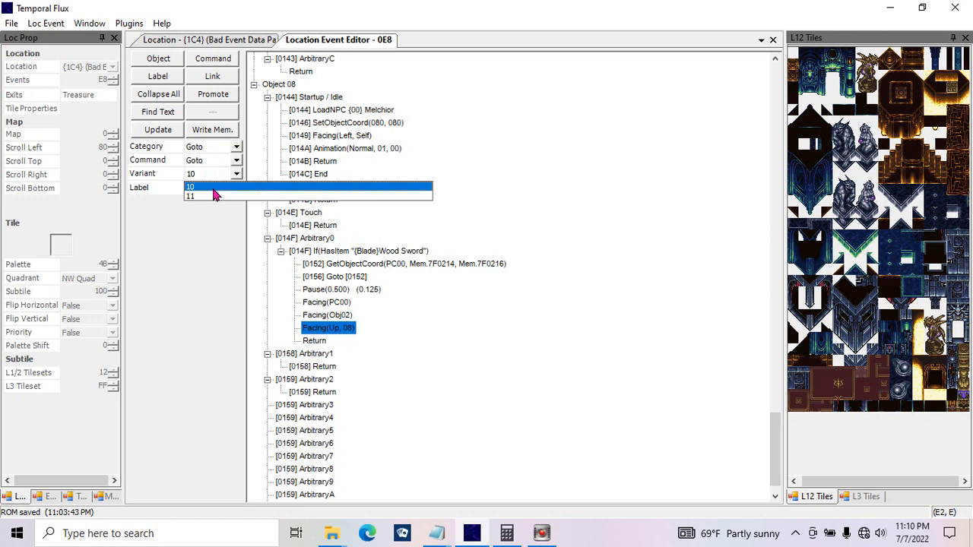
click(188, 226)
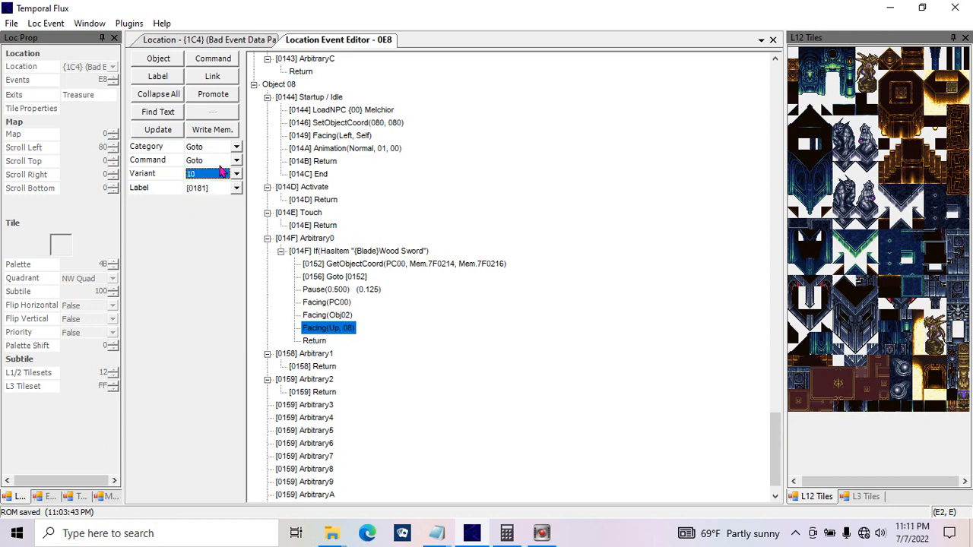
Step: Replace the Facing(Up, 08) command with an HP/MP category command that restores MP
click(236, 147)
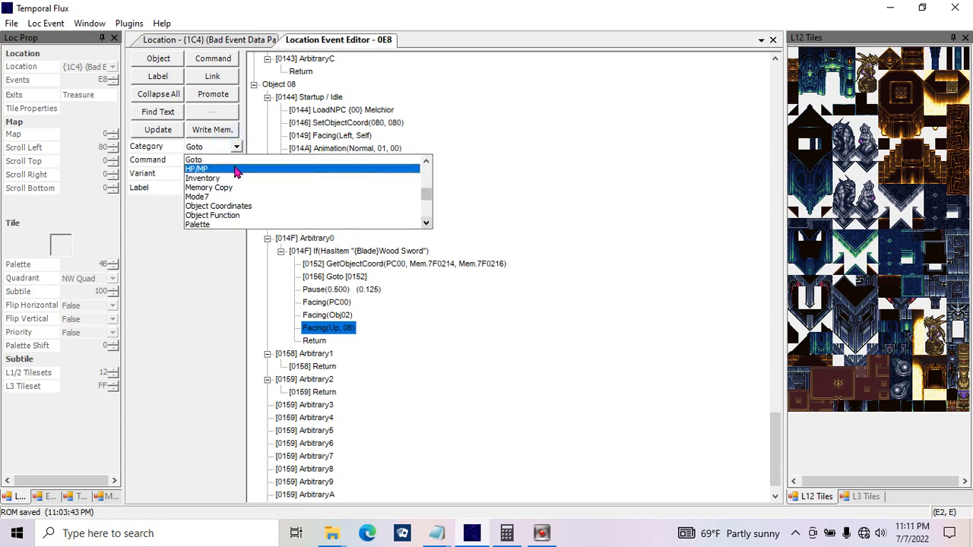
click(236, 169)
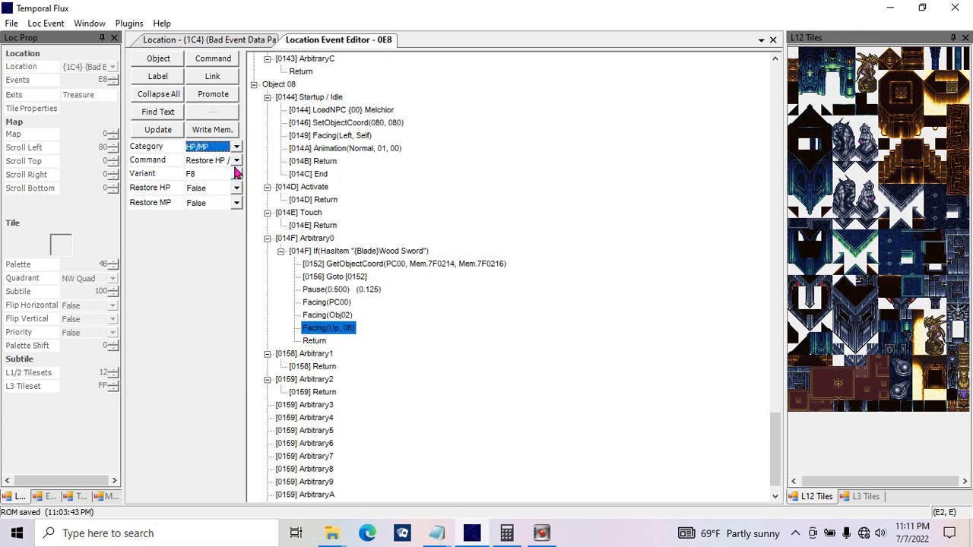
click(236, 188)
click(236, 189)
click(236, 203)
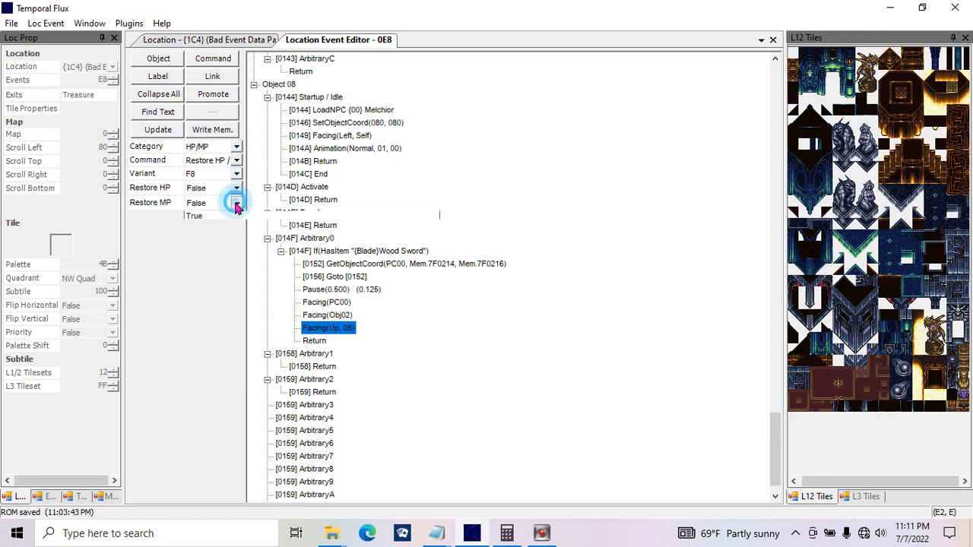
click(235, 203)
click(158, 130)
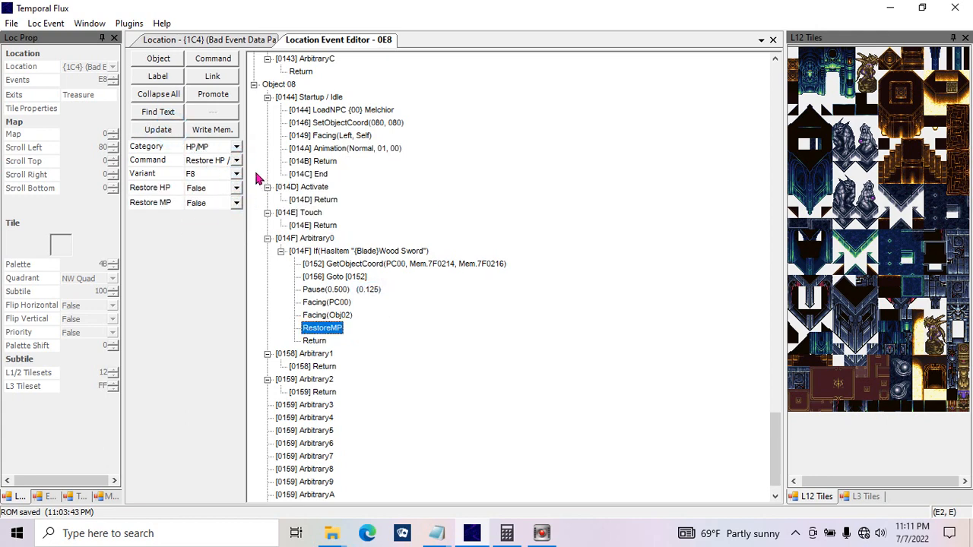
Step: Replace the RestoreMP command with an Inventory category Equip command giving Crono the {Blade}Red Katana, and update it
click(237, 146)
click(228, 165)
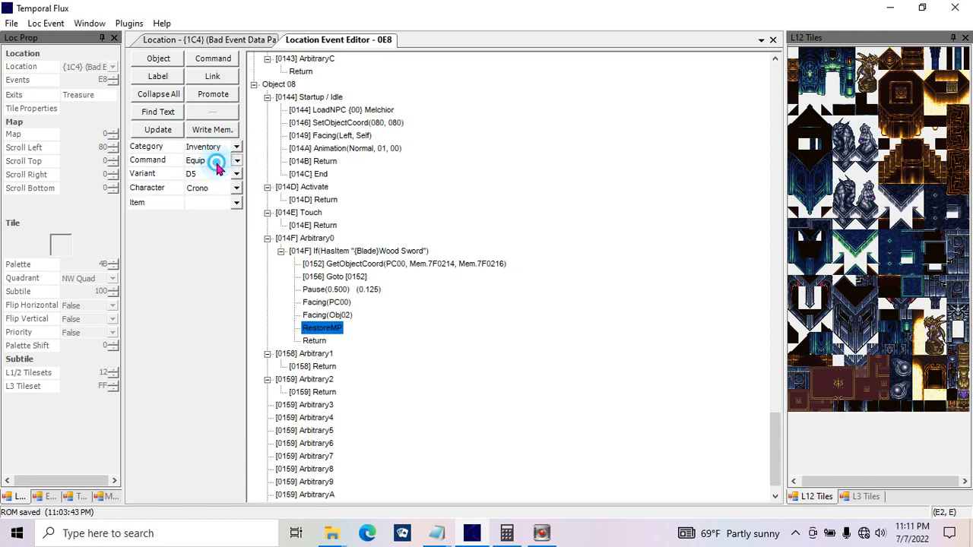
click(219, 161)
click(230, 161)
click(236, 202)
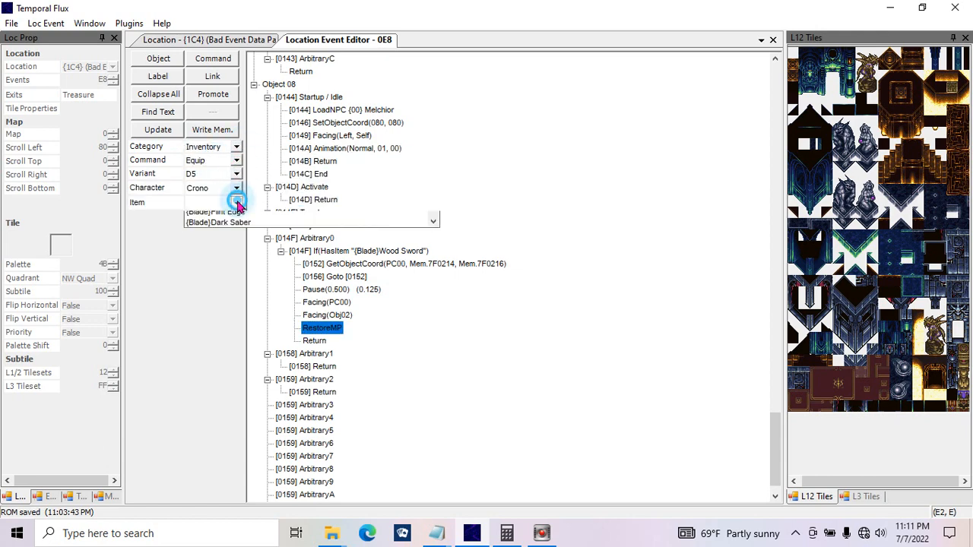
click(265, 271)
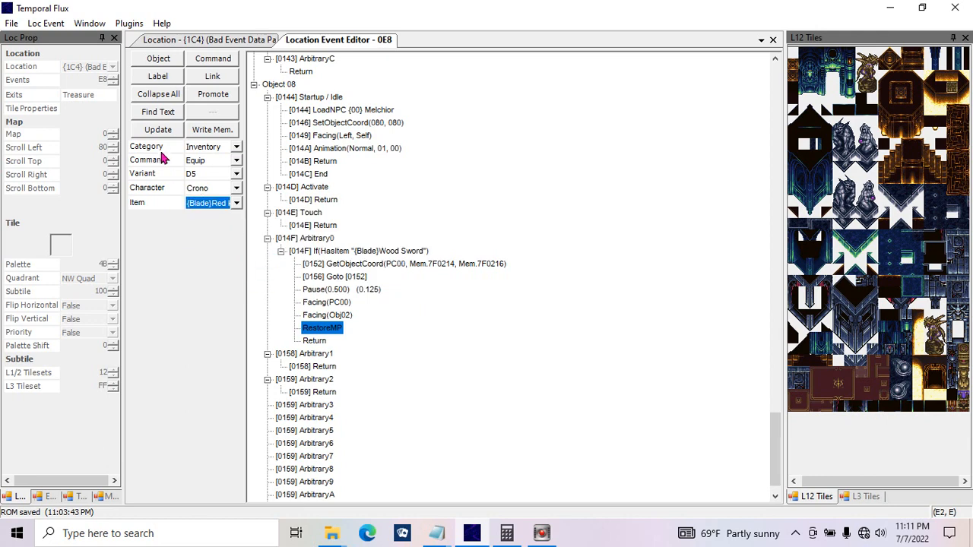
click(158, 130)
click(455, 329)
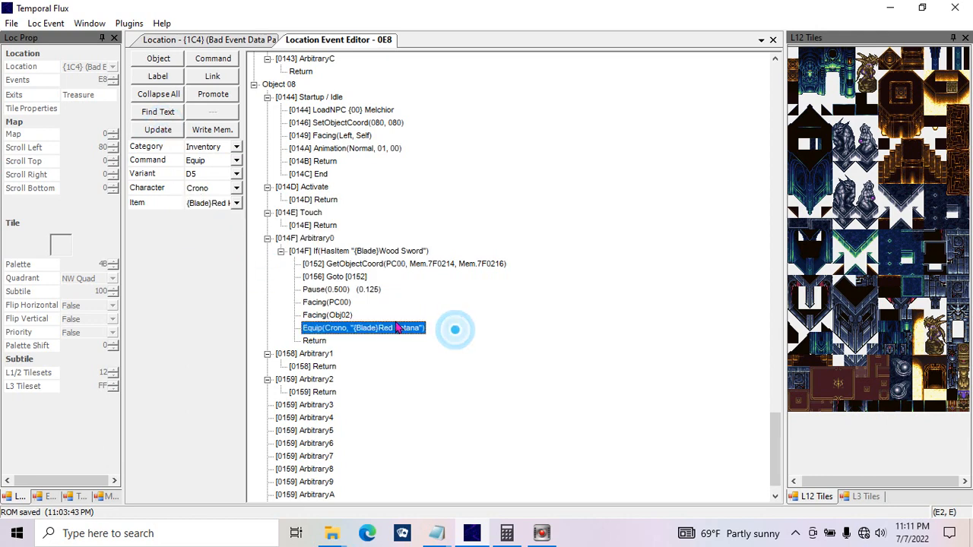
click(236, 202)
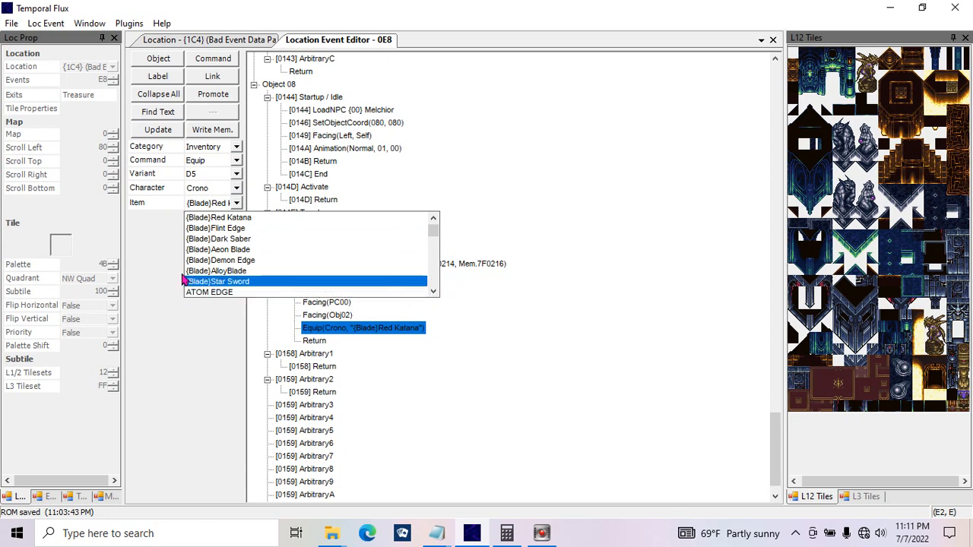
Step: Examine the parameters of the Inventory category's Equip, Get Item Amount and Gold commands for the selected command
click(222, 206)
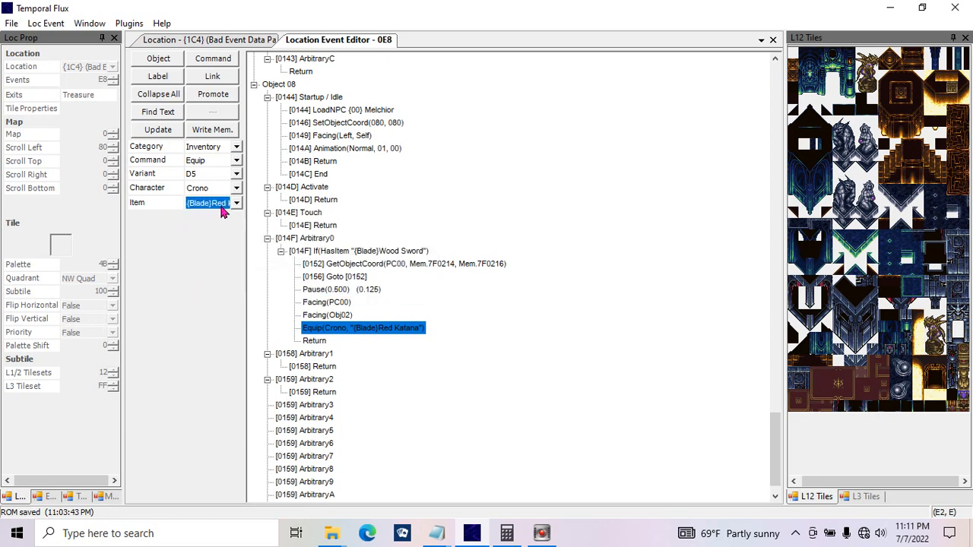
click(237, 190)
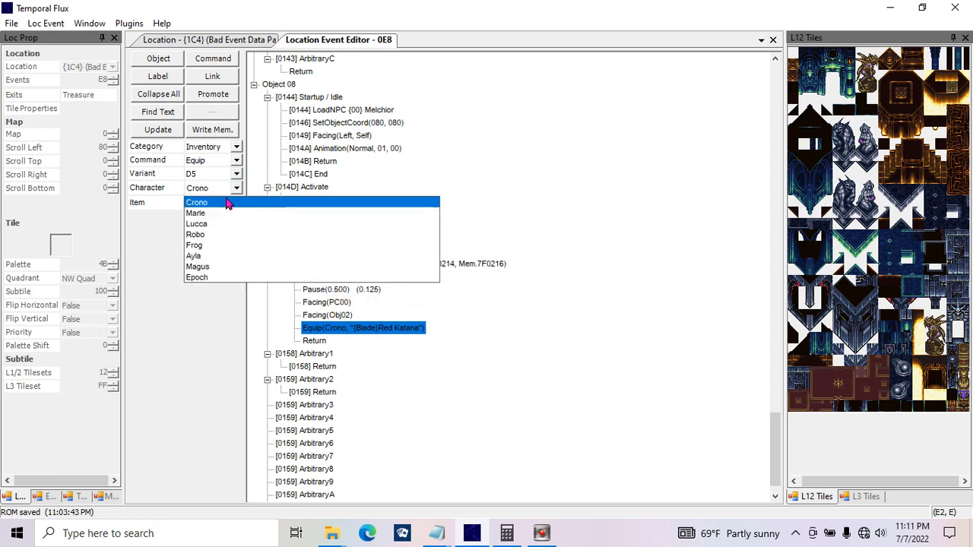
click(239, 162)
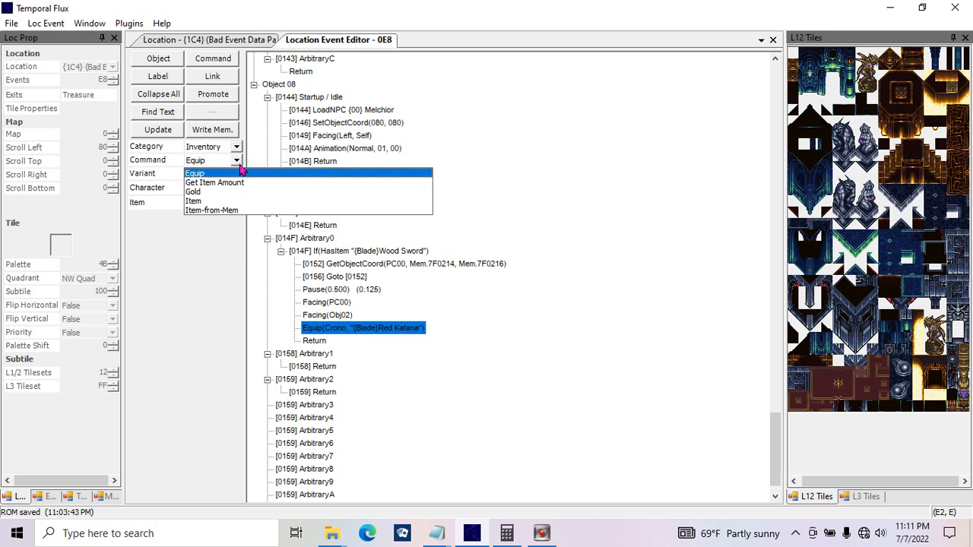
click(240, 189)
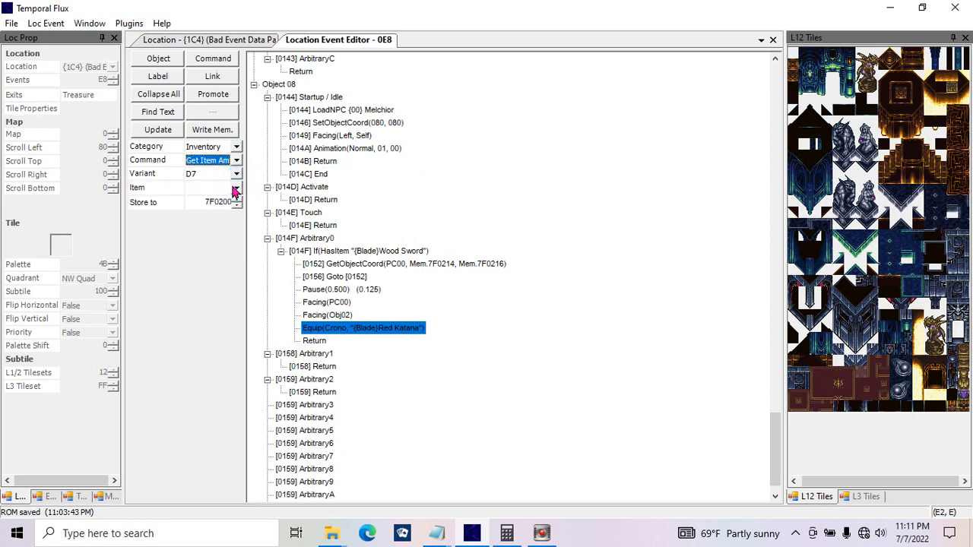
click(236, 187)
click(240, 211)
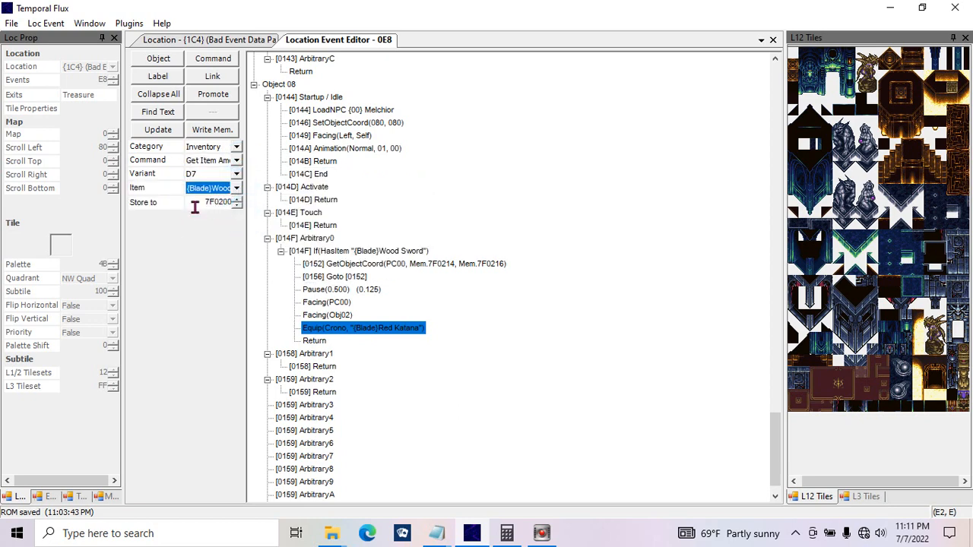
click(196, 204)
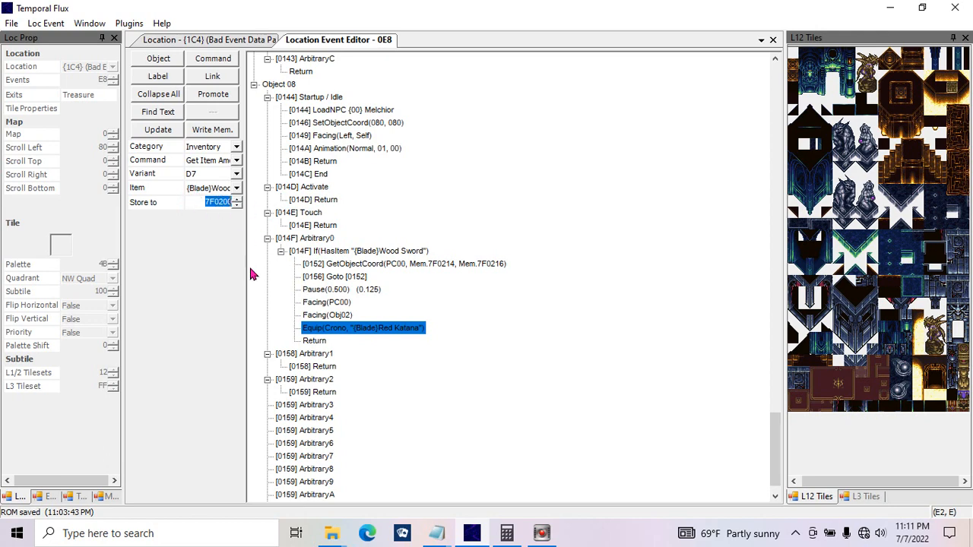
click(236, 167)
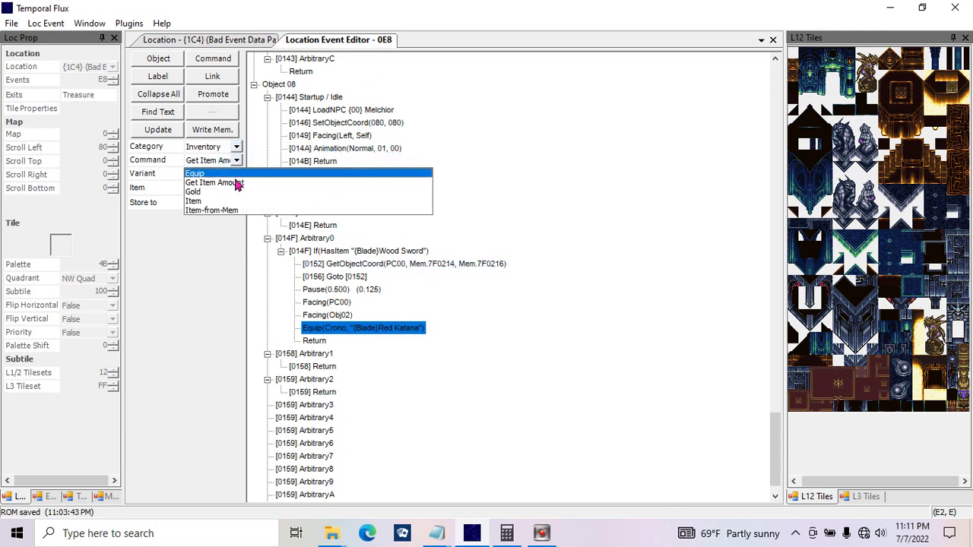
click(235, 200)
click(204, 202)
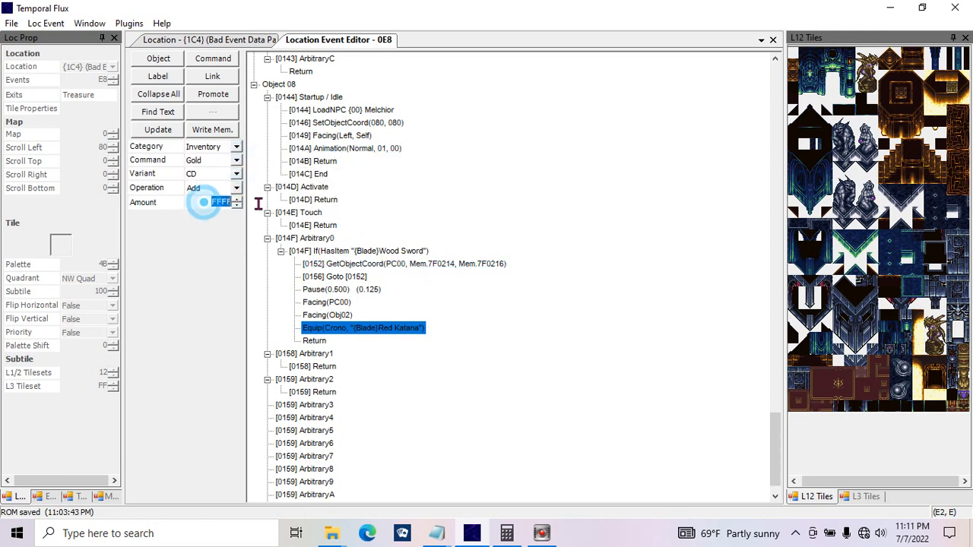
click(202, 189)
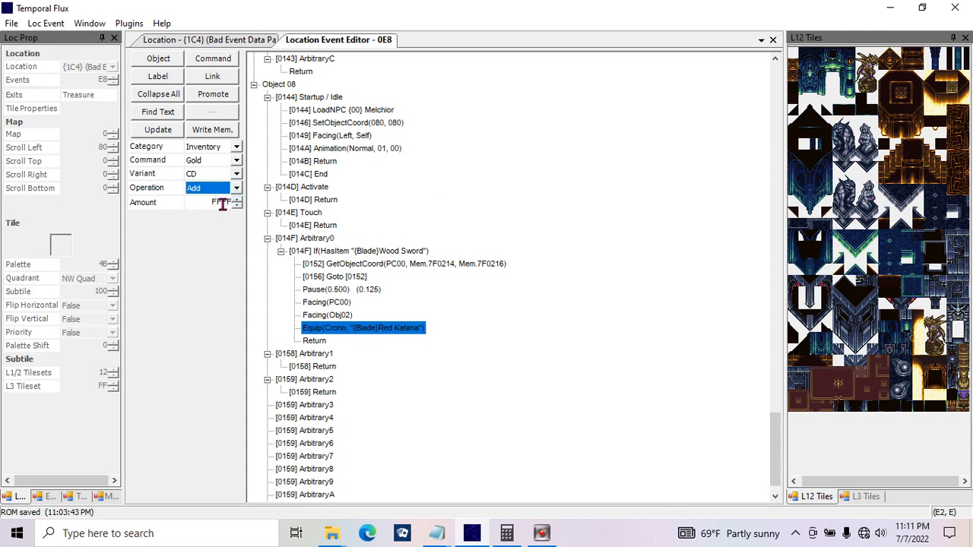
Step: Replace the Equip command with an Inventory category Item command that adds the {Blade}Flint Edge, and update it
click(235, 160)
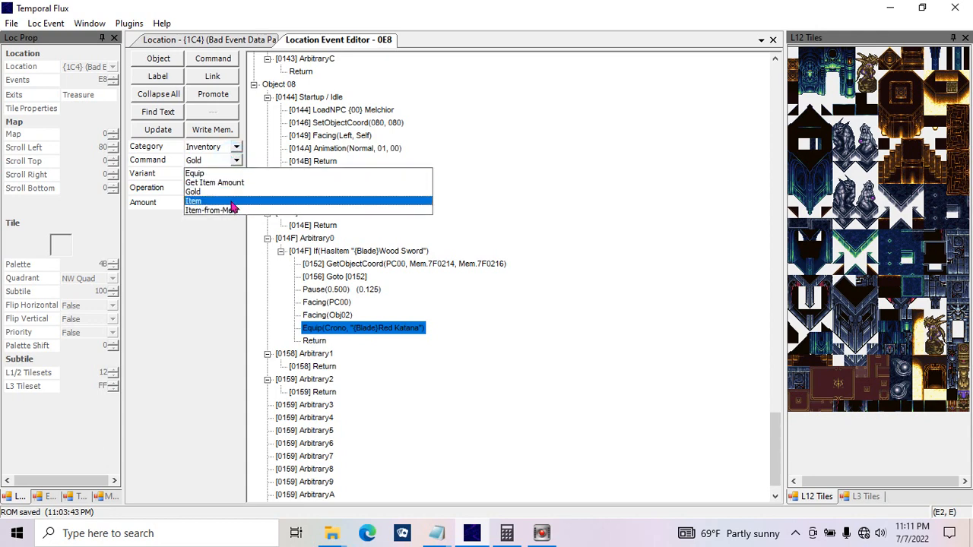
click(234, 205)
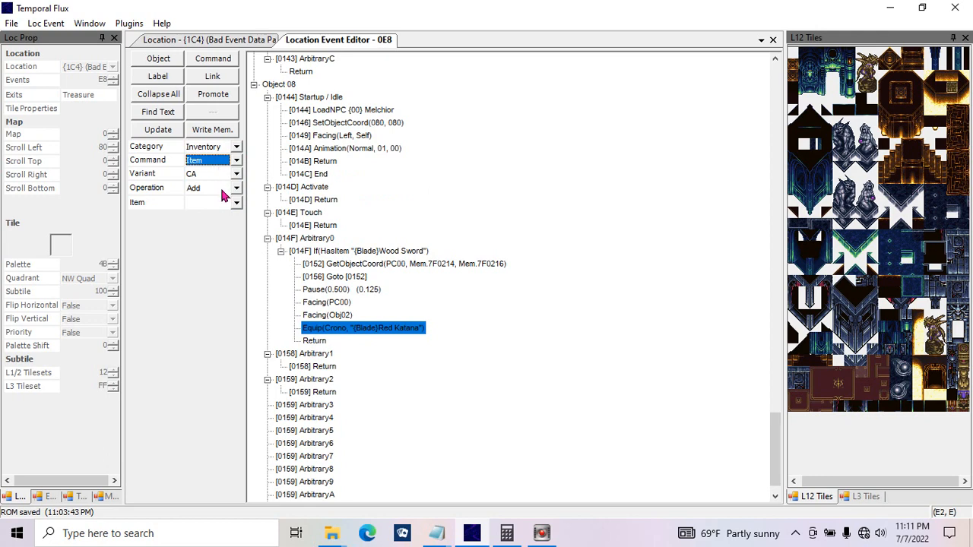
click(218, 190)
click(218, 201)
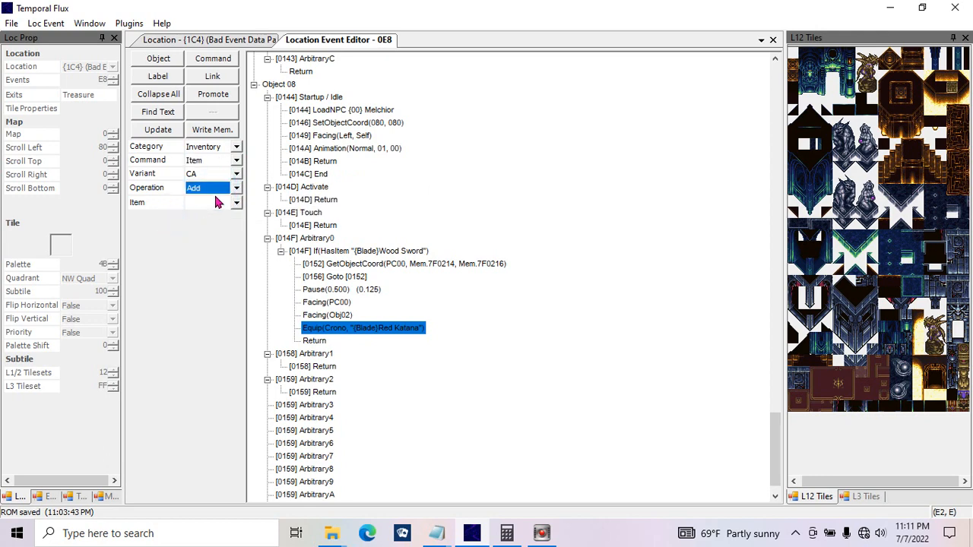
click(218, 159)
click(217, 199)
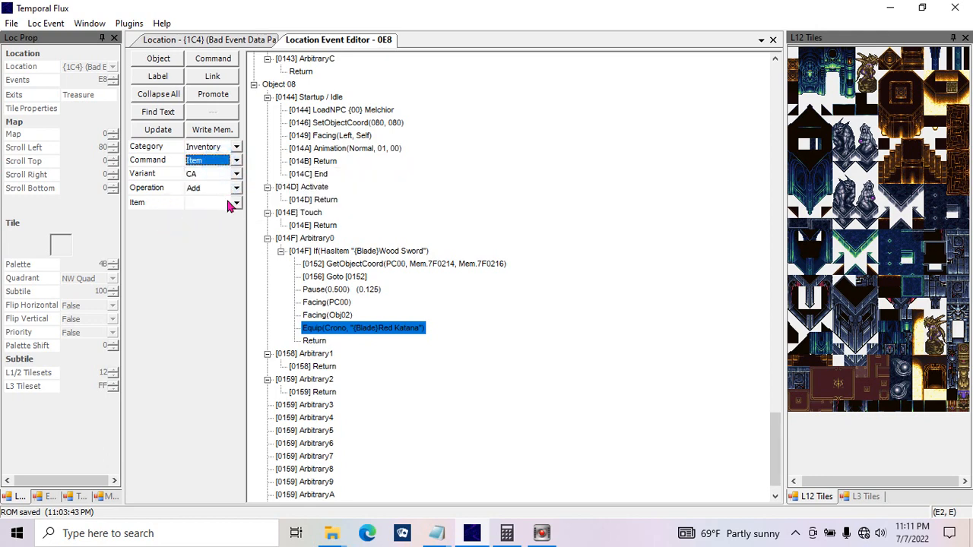
click(235, 203)
click(237, 279)
click(173, 130)
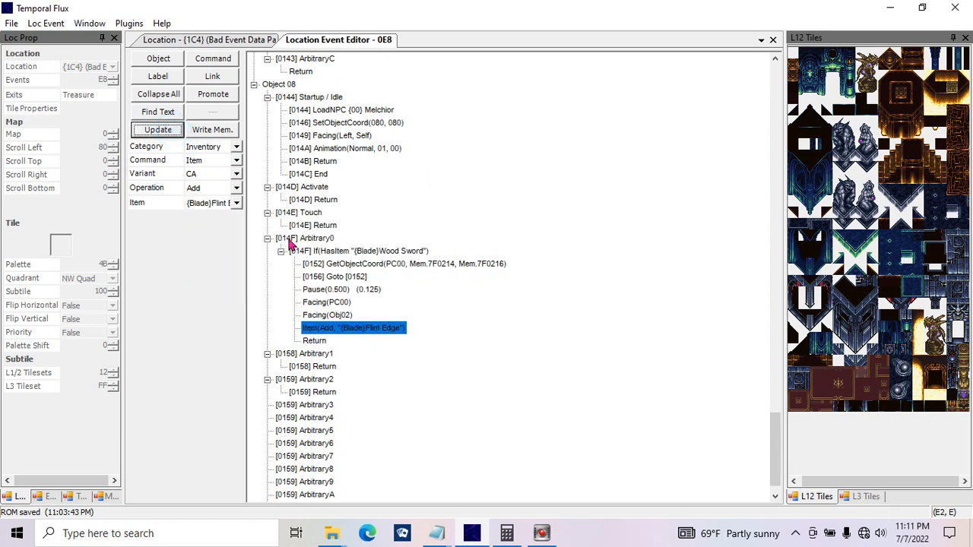
Step: Change the {Blade}Flint Edge Item command's operation to Subtract and update it
click(235, 189)
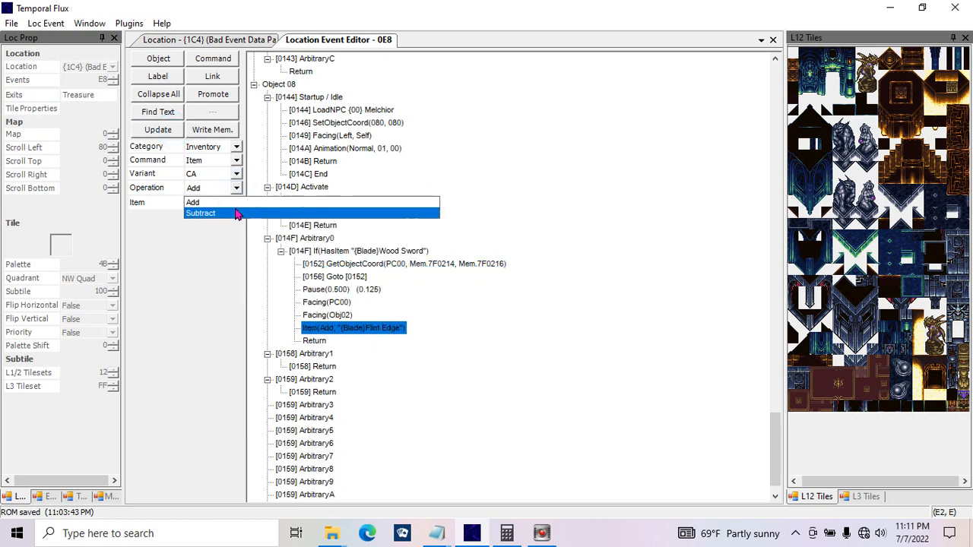
click(196, 213)
click(161, 130)
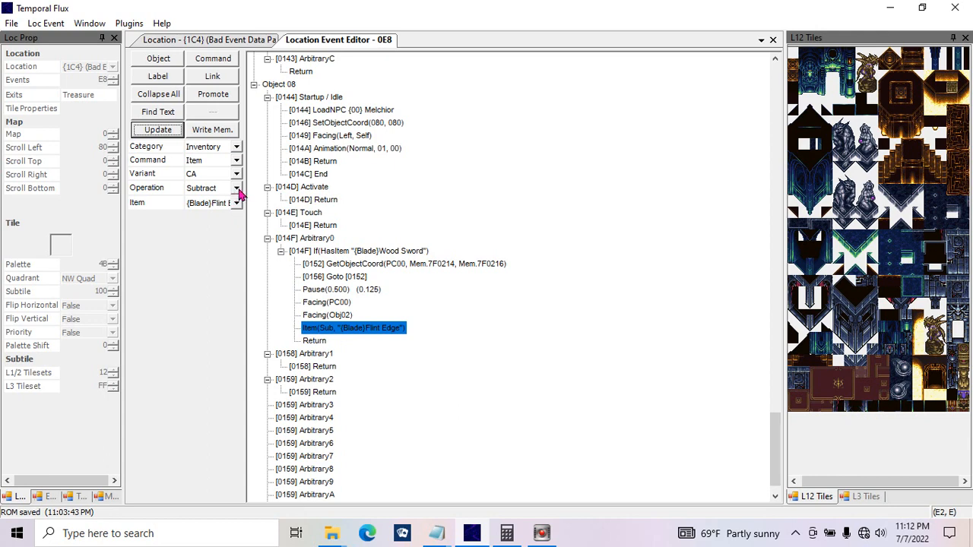
Step: Examine the Inventory category's Item-from-Mem command and the Memory Copy category's Memory Copy and Multi-mode commands
click(236, 161)
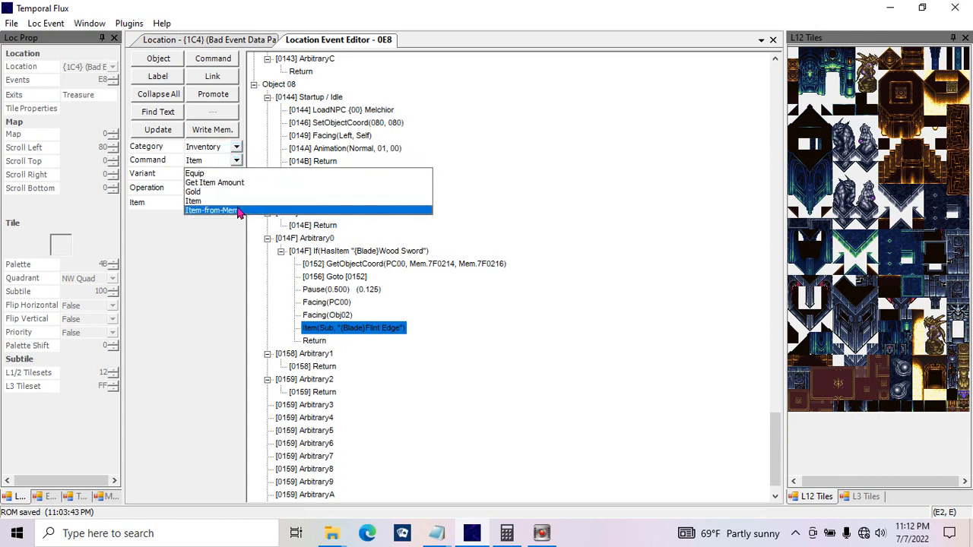
click(237, 206)
double_click(199, 186)
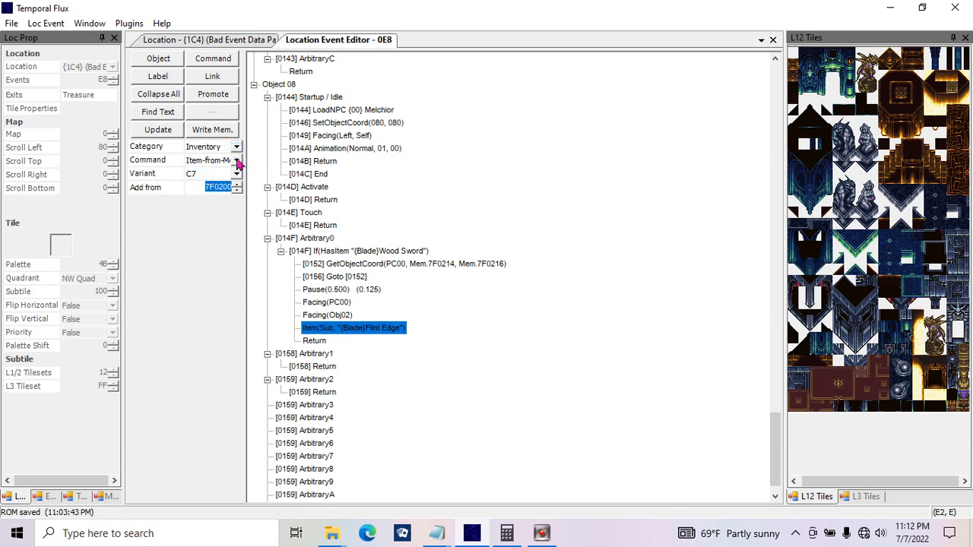
click(236, 147)
click(238, 163)
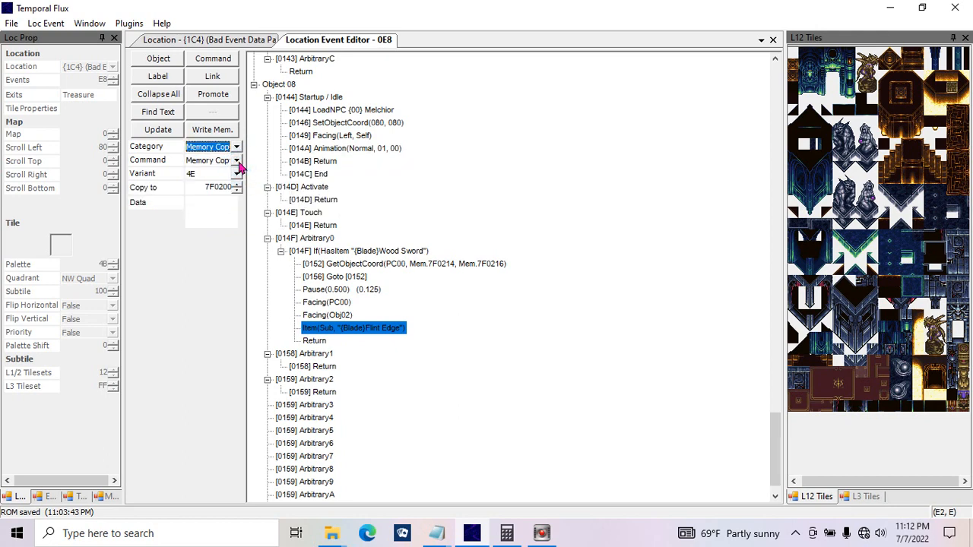
click(236, 161)
click(228, 185)
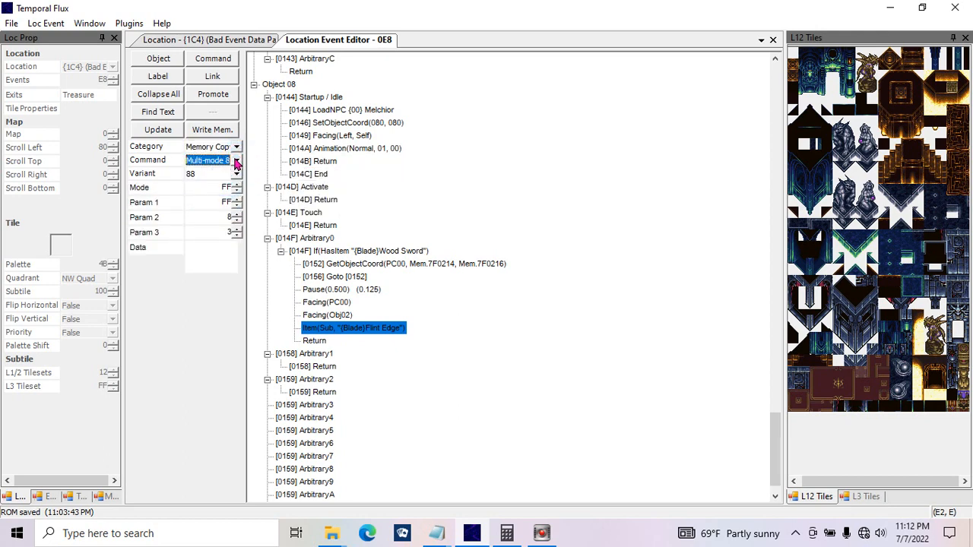
click(236, 161)
click(228, 174)
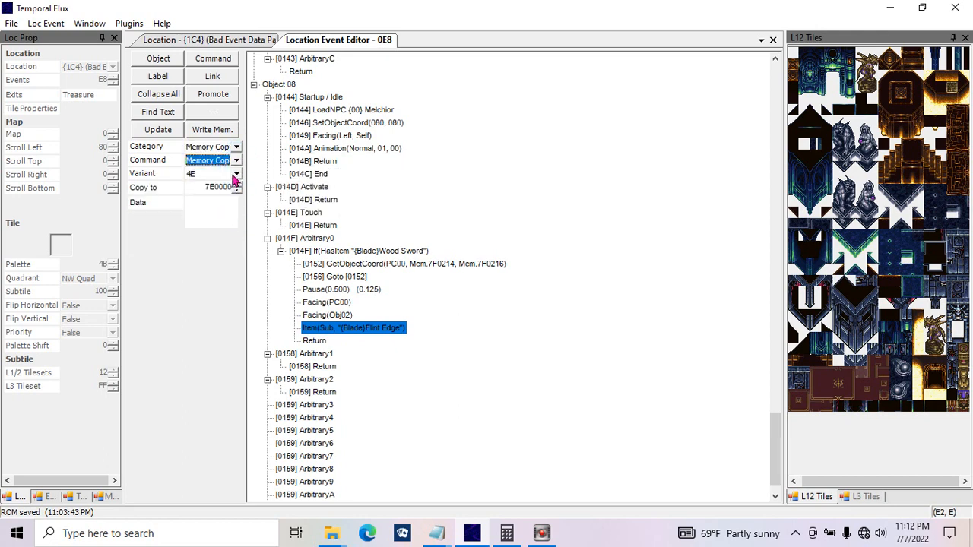
click(238, 162)
click(247, 184)
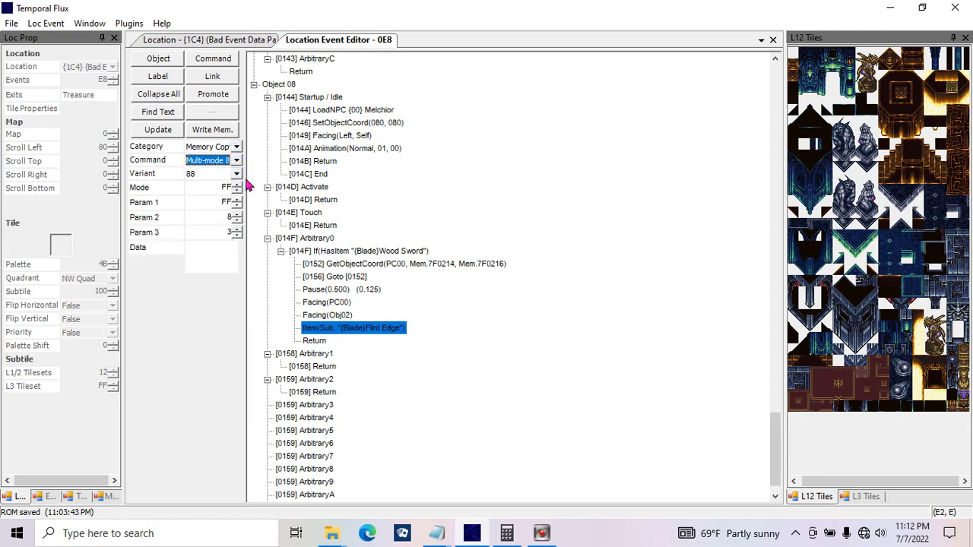
Step: Examine the Mode7 category's geometry drawing and scene commands, and glance at the Object Coordinates category's parameters
click(236, 146)
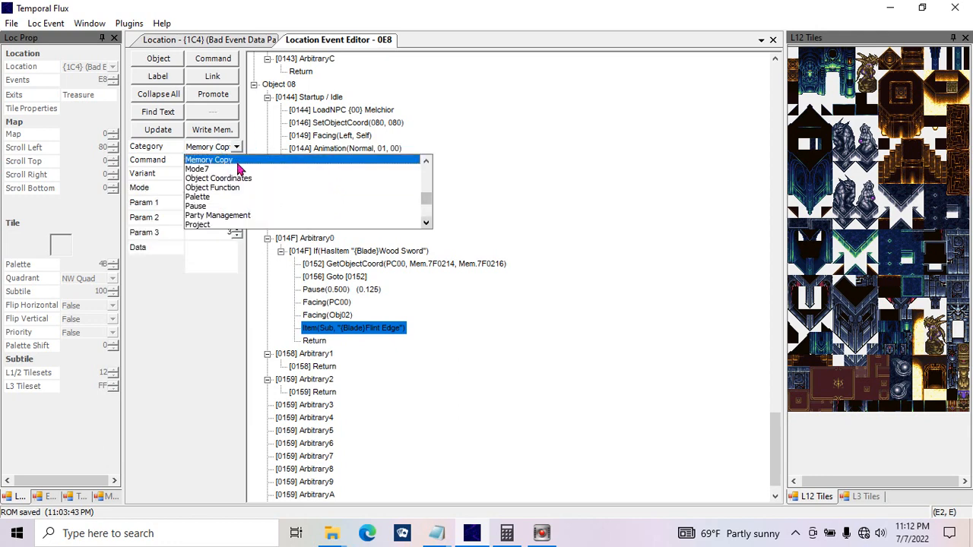
click(240, 168)
click(238, 161)
click(238, 162)
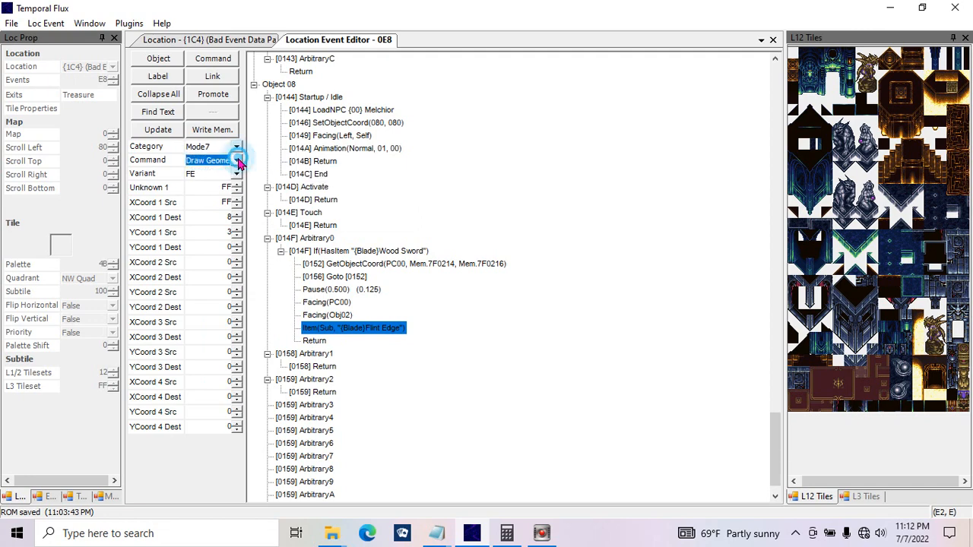
click(236, 145)
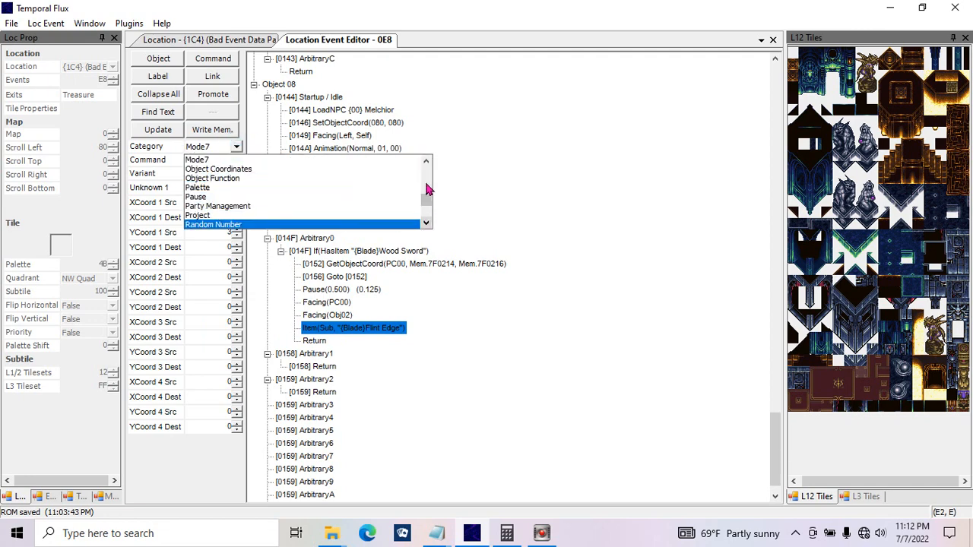
click(428, 159)
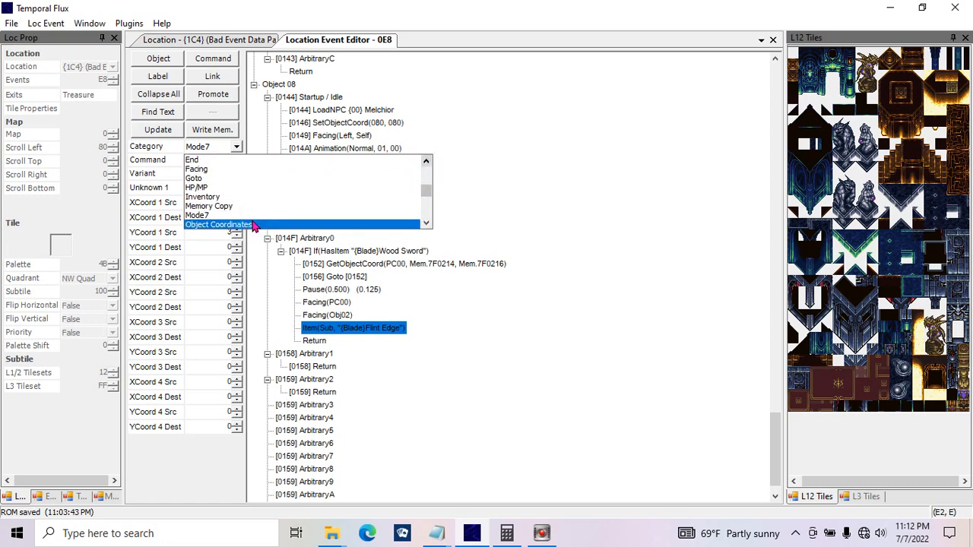
click(255, 224)
click(236, 146)
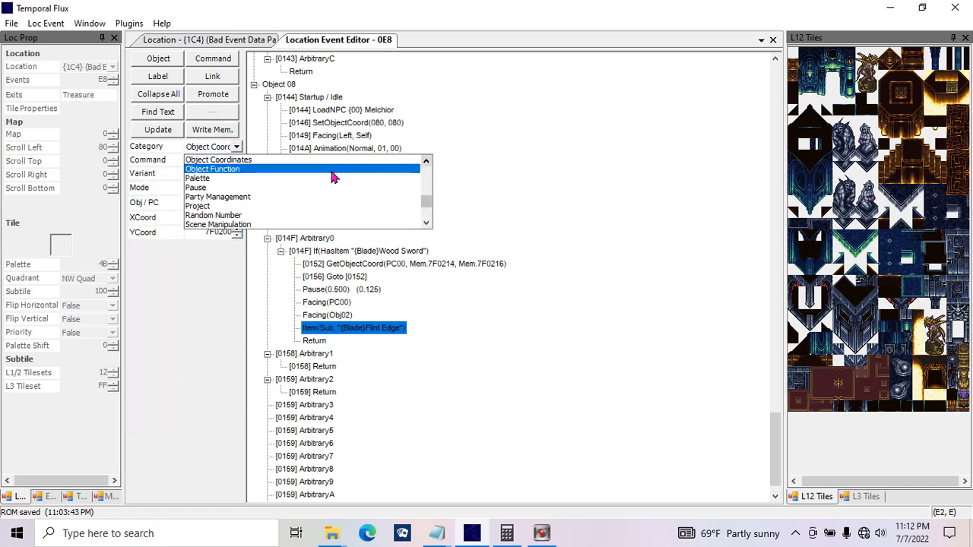
click(426, 161)
click(426, 161)
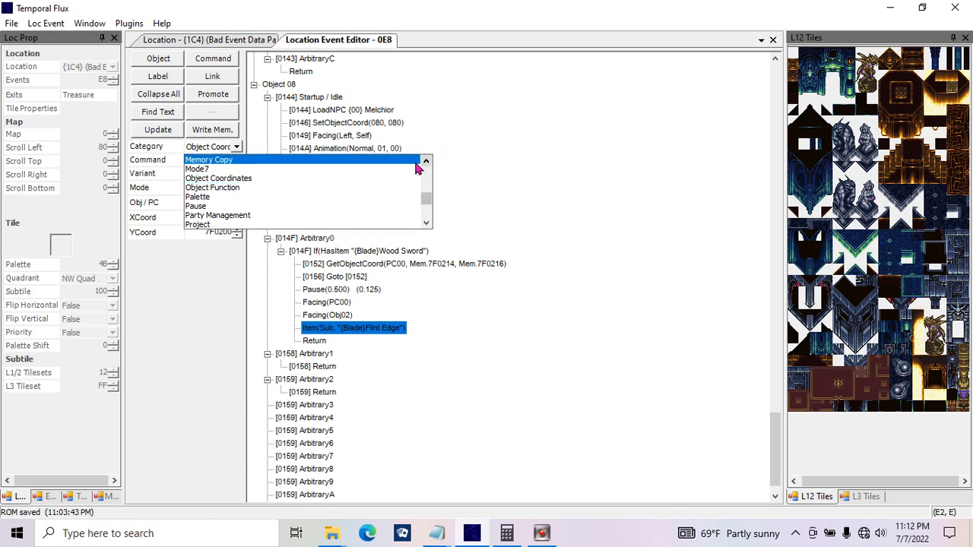
click(404, 170)
click(237, 162)
click(234, 183)
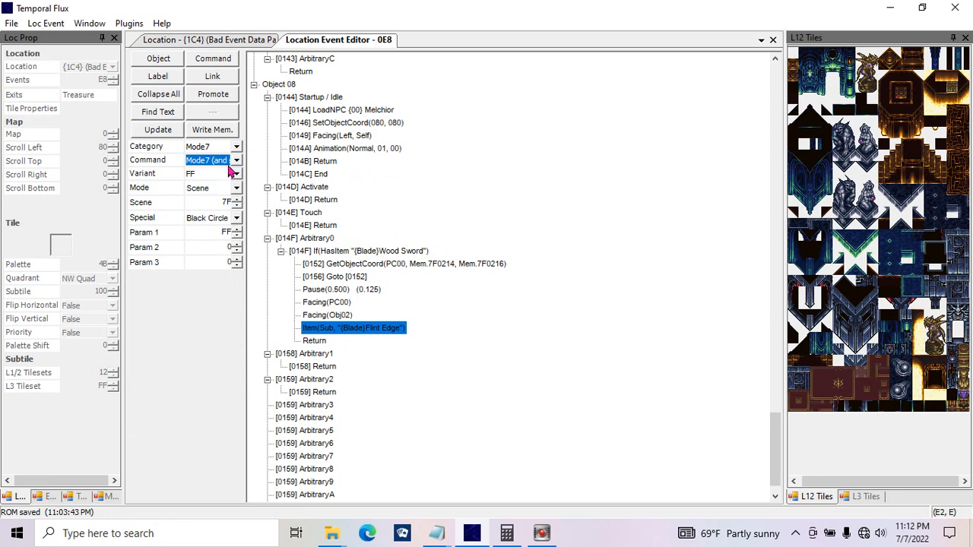
click(236, 162)
click(236, 161)
Step: Examine the Party Management category's command options and the Project category's Comments command
click(236, 148)
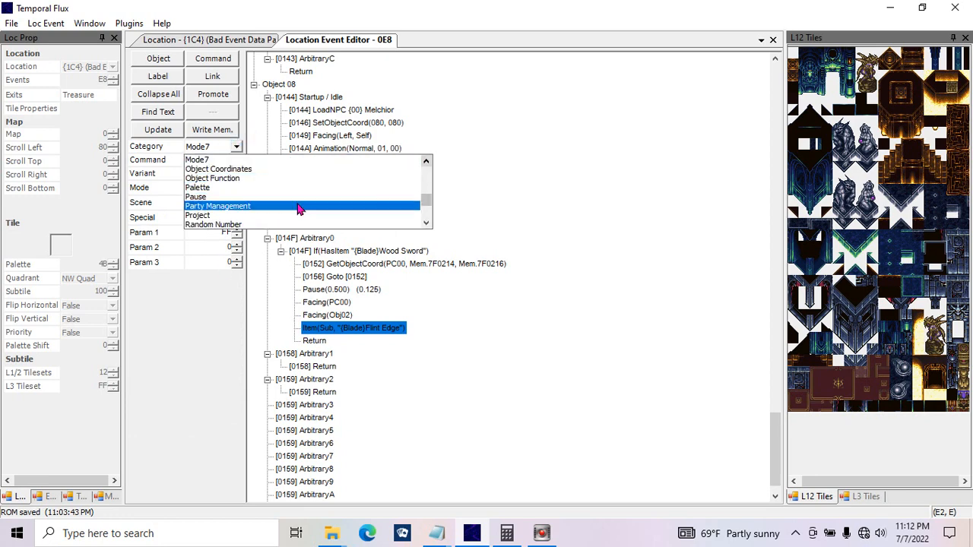
click(426, 226)
click(426, 225)
click(426, 226)
click(296, 179)
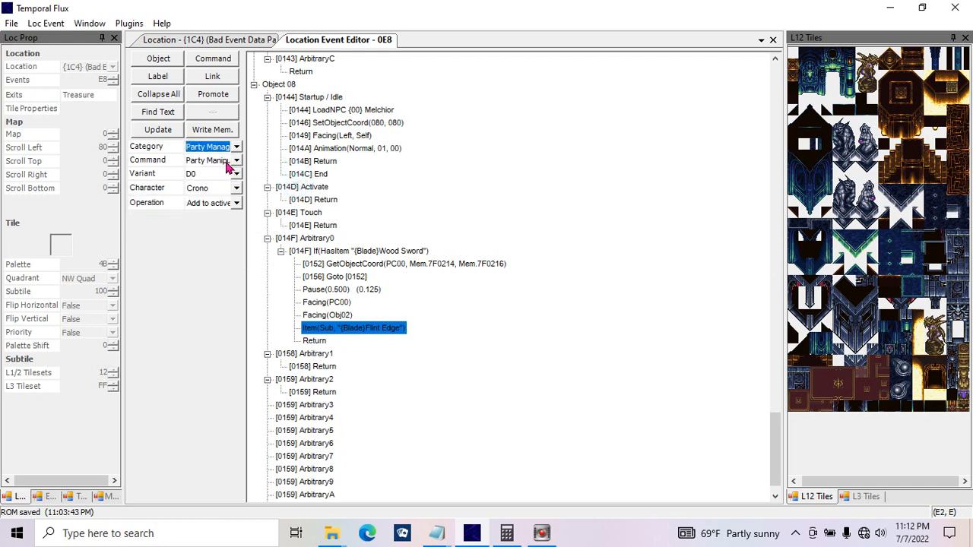
click(236, 160)
click(235, 160)
click(237, 146)
click(239, 172)
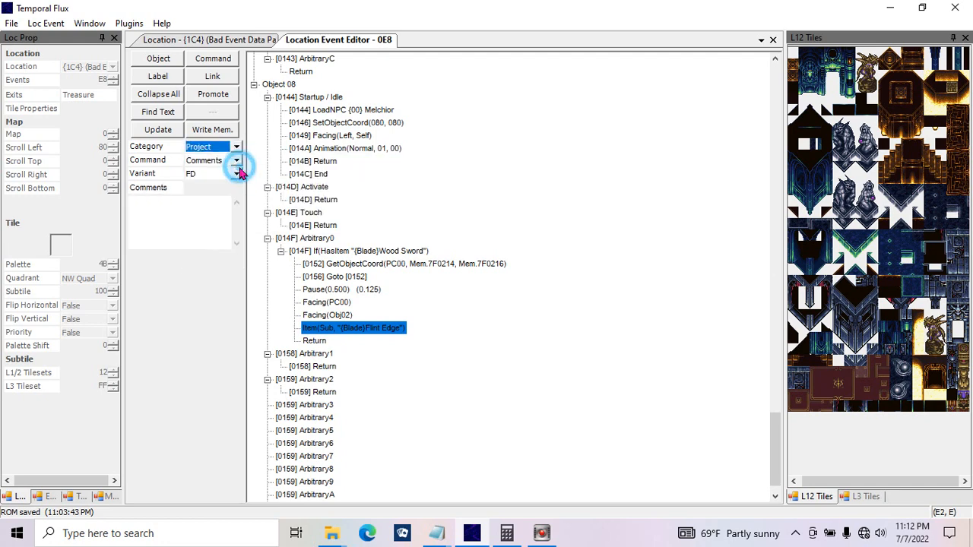
Step: Replace the {Blade}Flint Edge Item command with a Random Number command storing to 7F0200, and update it
click(236, 145)
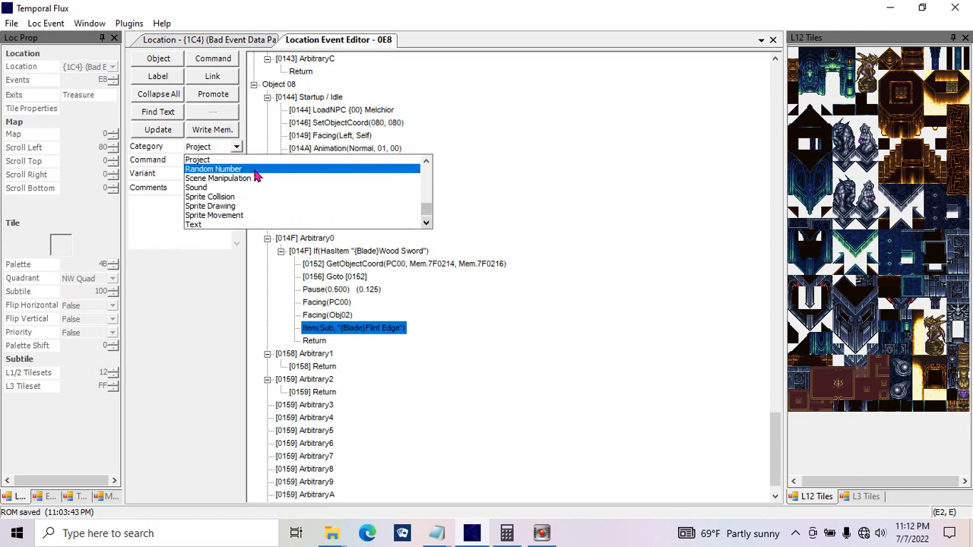
click(228, 169)
click(196, 187)
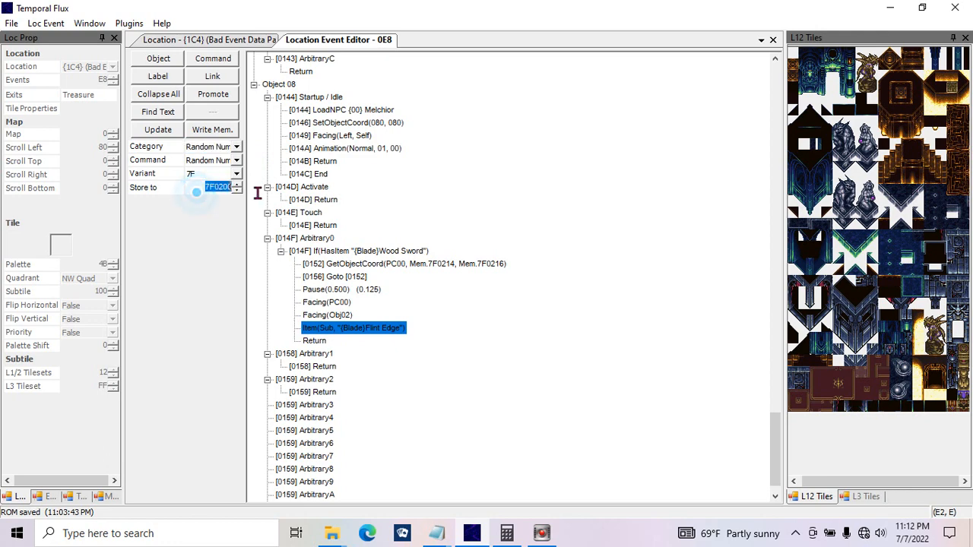
click(155, 131)
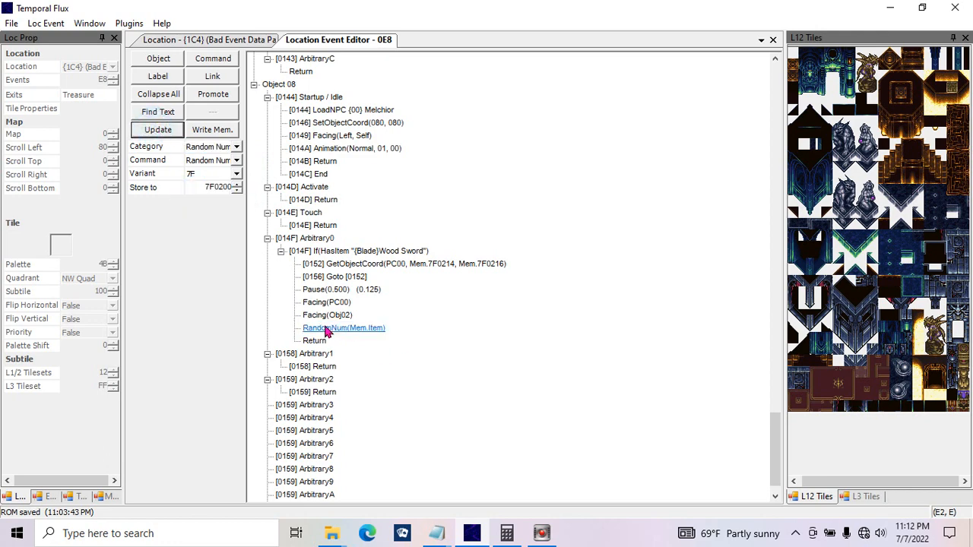
Step: Examine the RandomNum(Mem.Item) command's parameters, including its command option and storage address
click(369, 331)
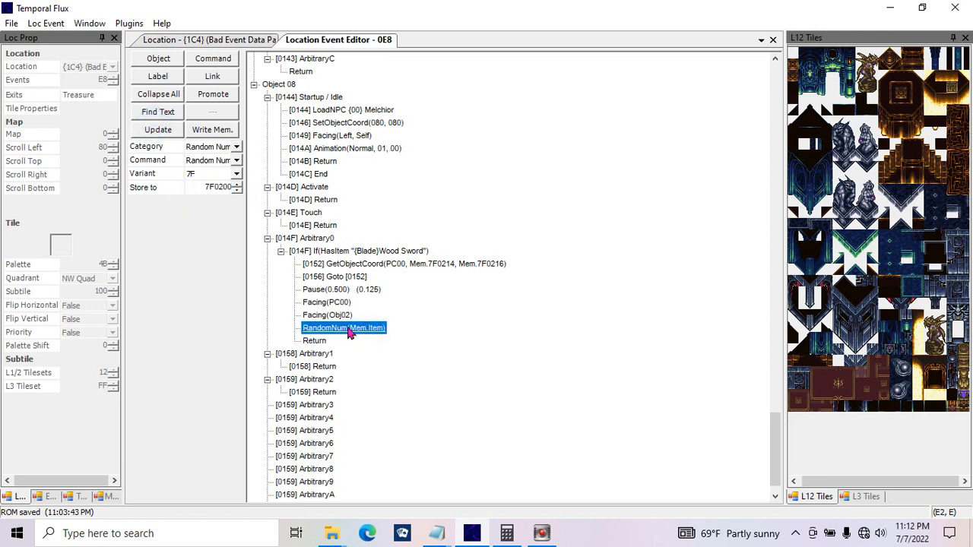
click(201, 186)
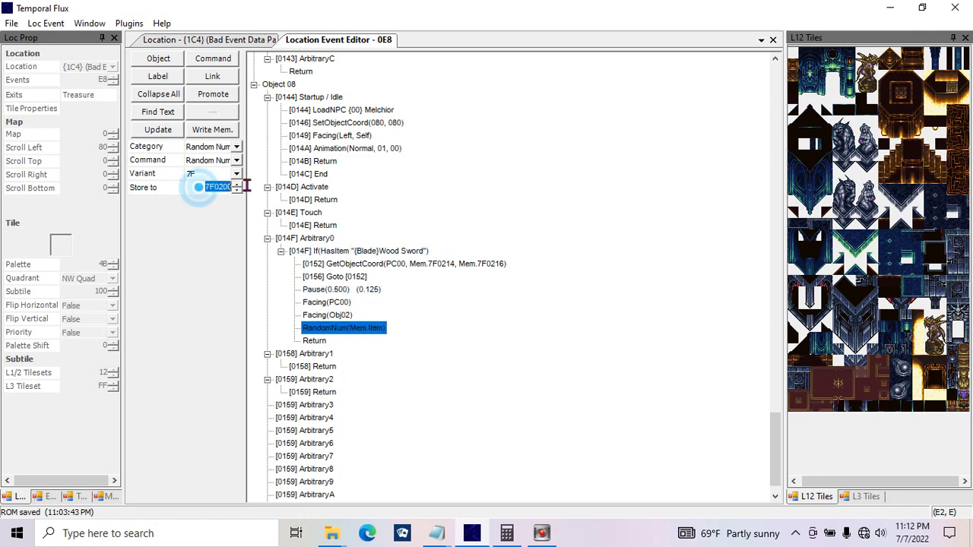
click(214, 161)
click(214, 161)
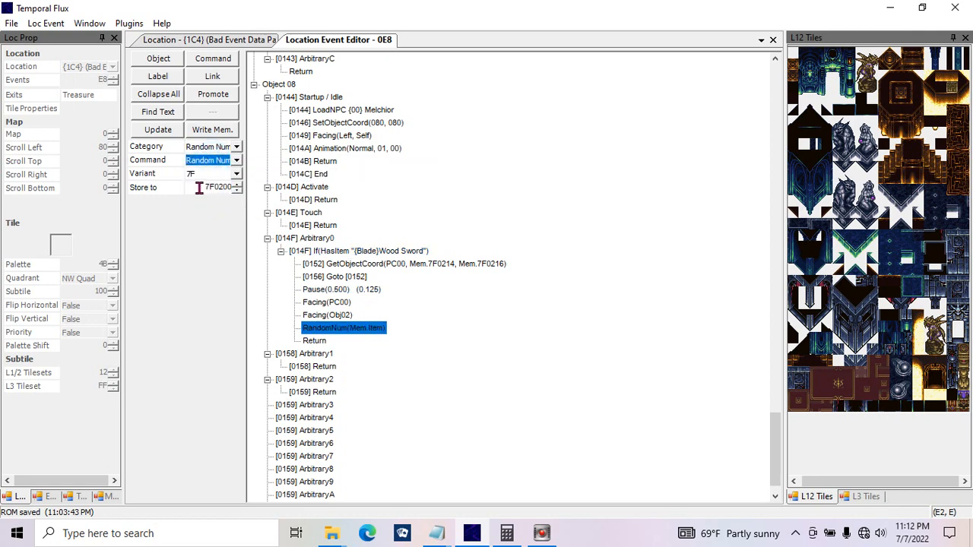
click(200, 188)
click(233, 162)
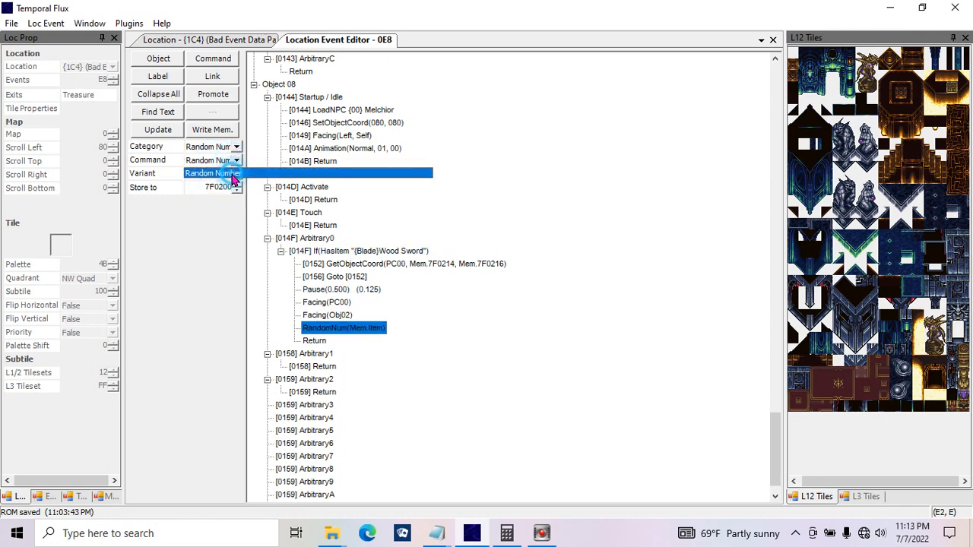
click(233, 160)
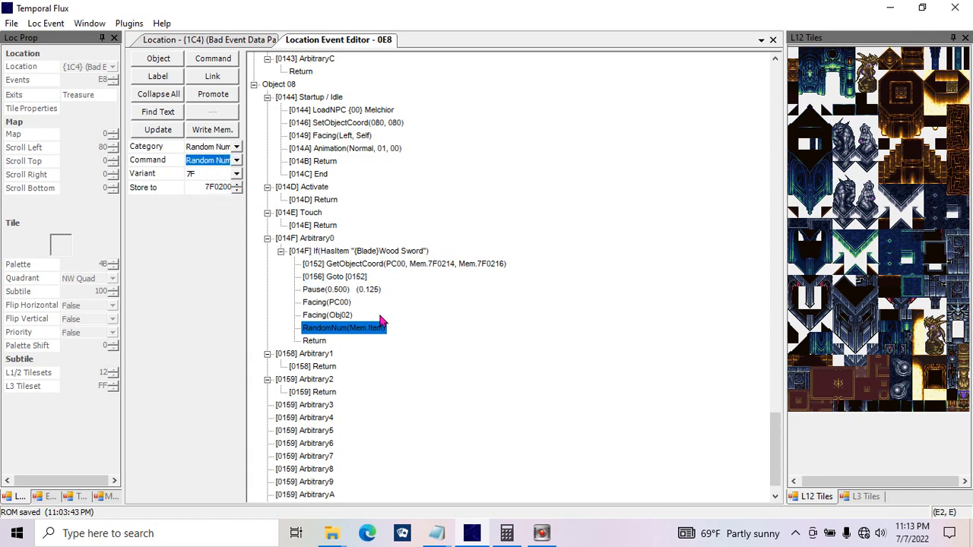
click(332, 334)
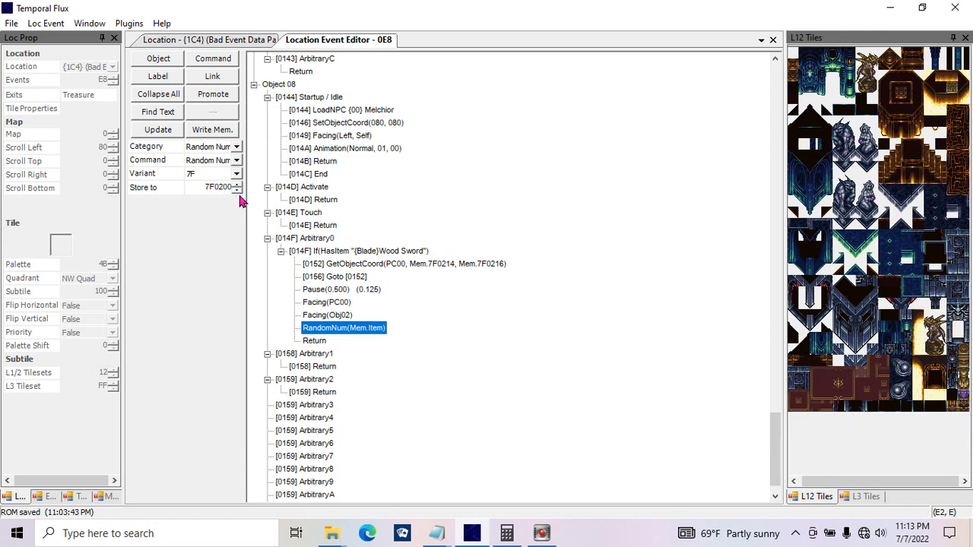
click(189, 190)
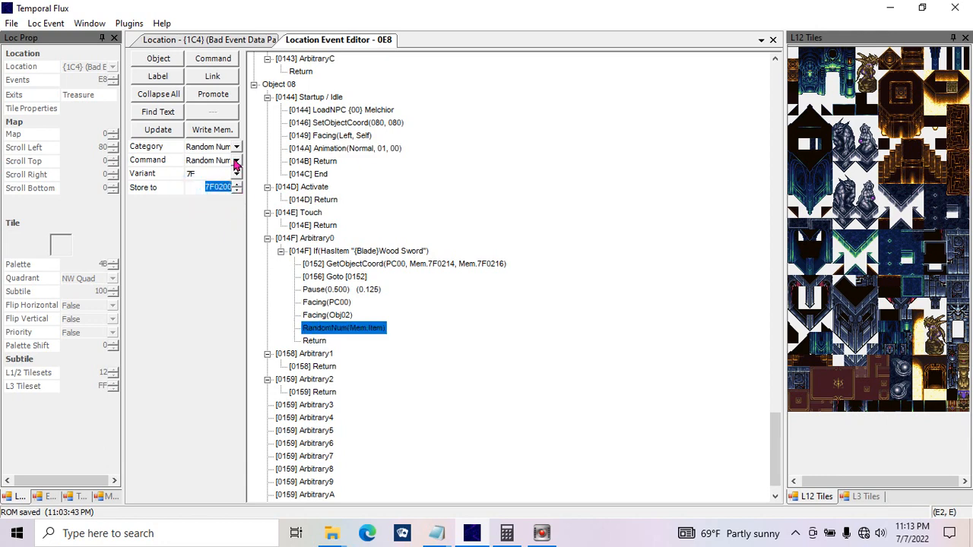
click(235, 161)
click(236, 162)
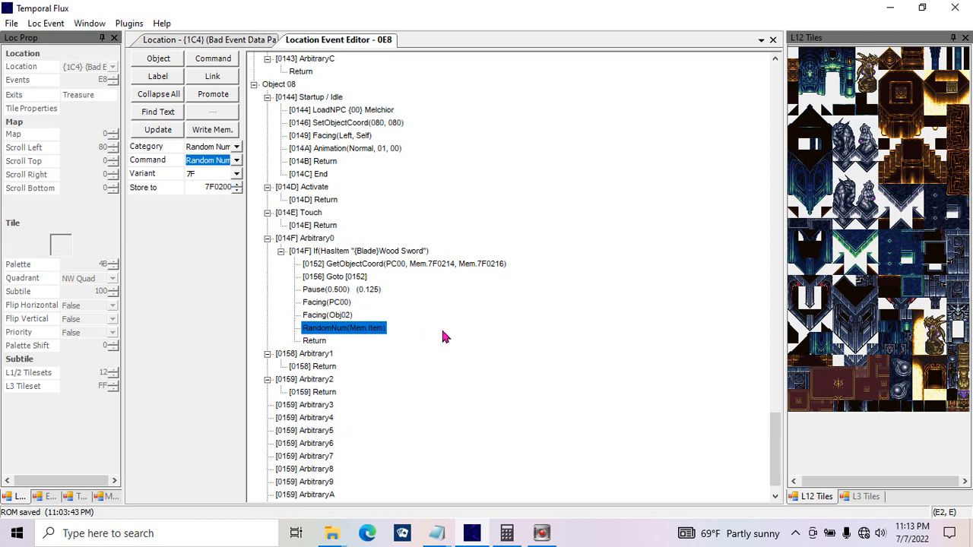
Step: Paste a Facing(PC00) command below Facing(Obj02) and duplicate the RandomNum(Mem.Item) command beneath it
click(342, 315)
key(ctrl+v)
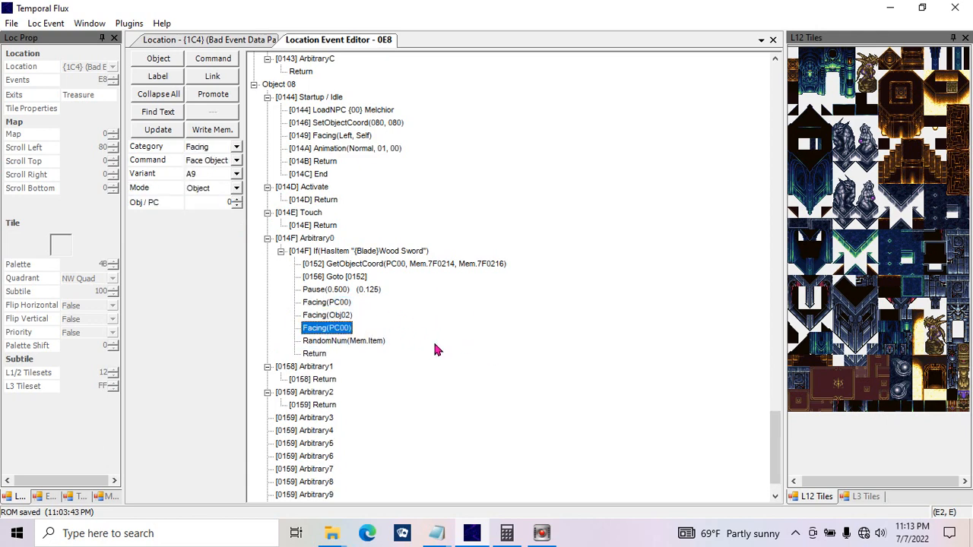
click(363, 342)
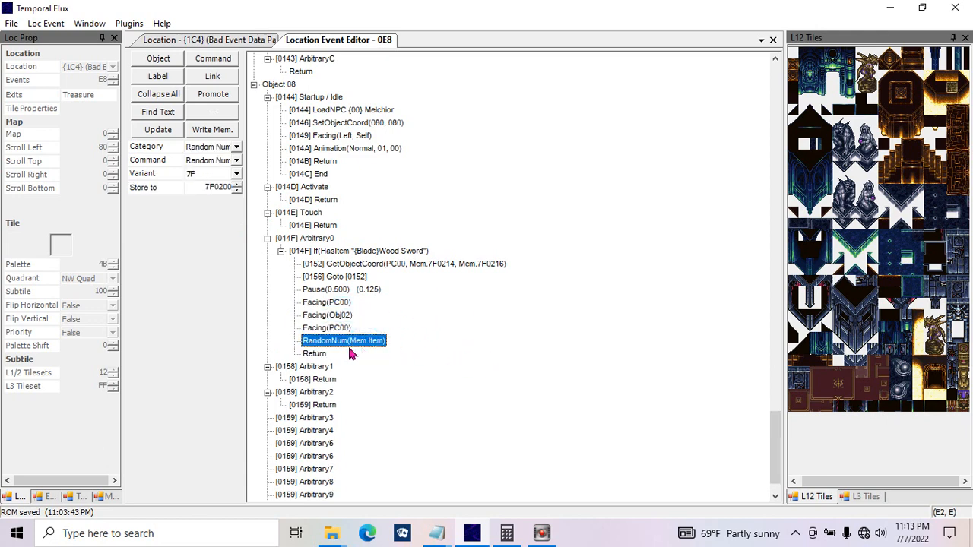
key(ctrl+c)
key(Up)
key(ctrl+v)
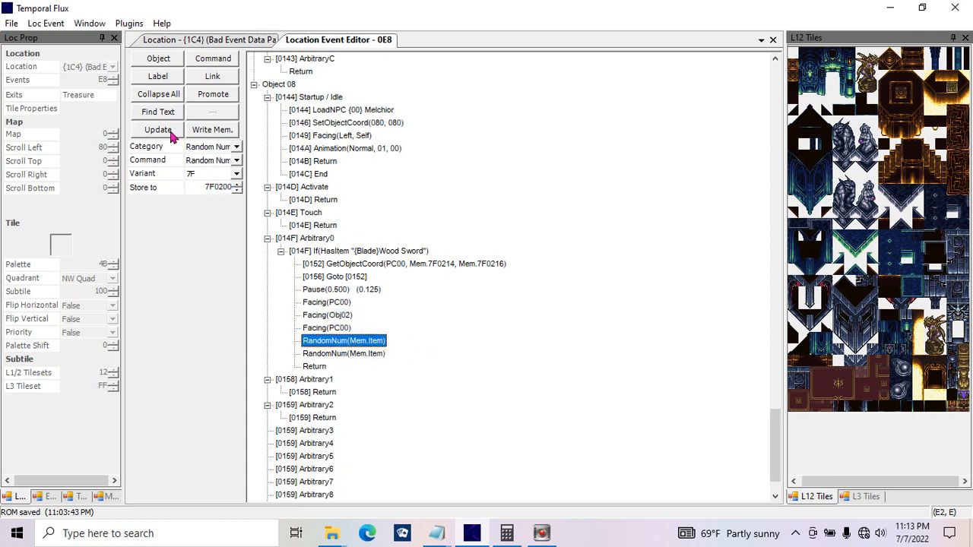
Step: Update the pasted Facing(PC00) command to Facing(Obj00) and delete both RandomNum(Mem.Item) commands
click(328, 328)
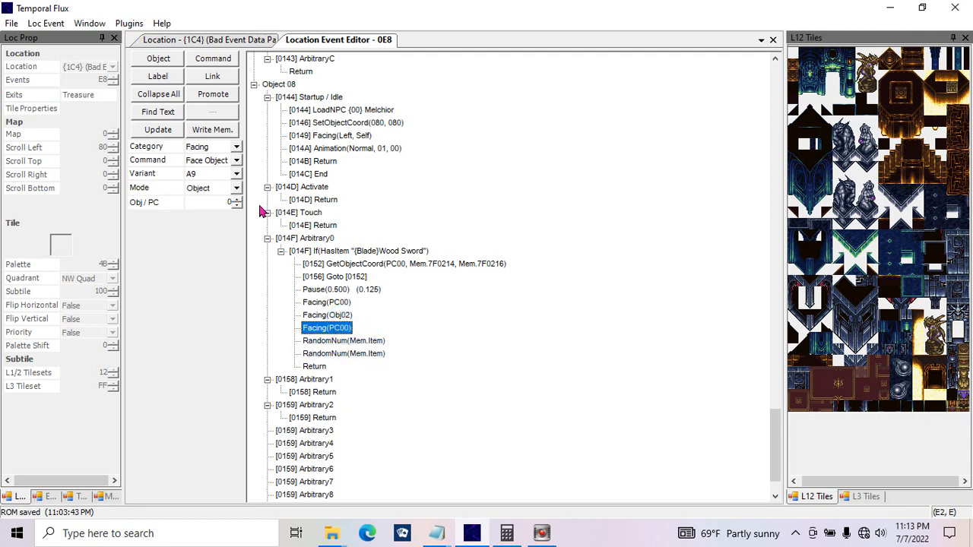
click(161, 130)
click(370, 343)
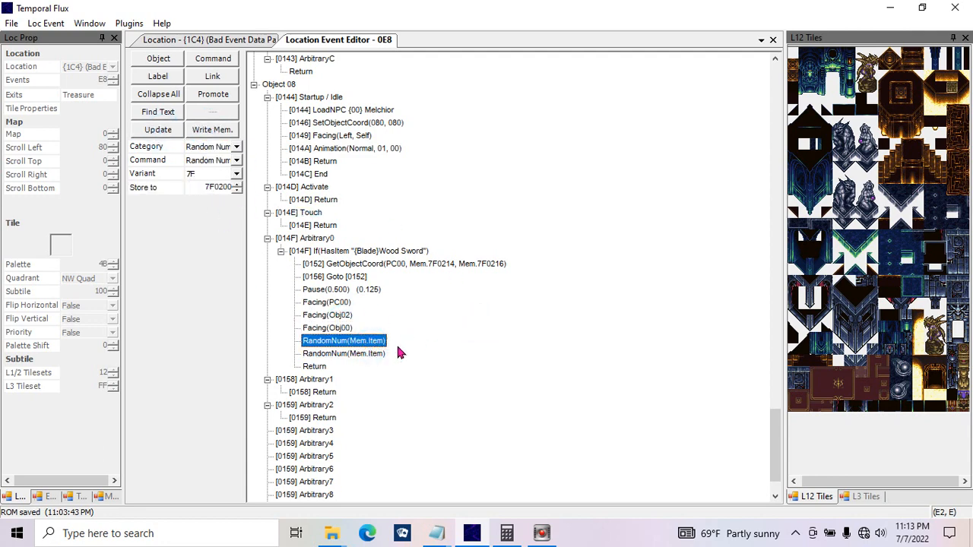
shift+click(372, 353)
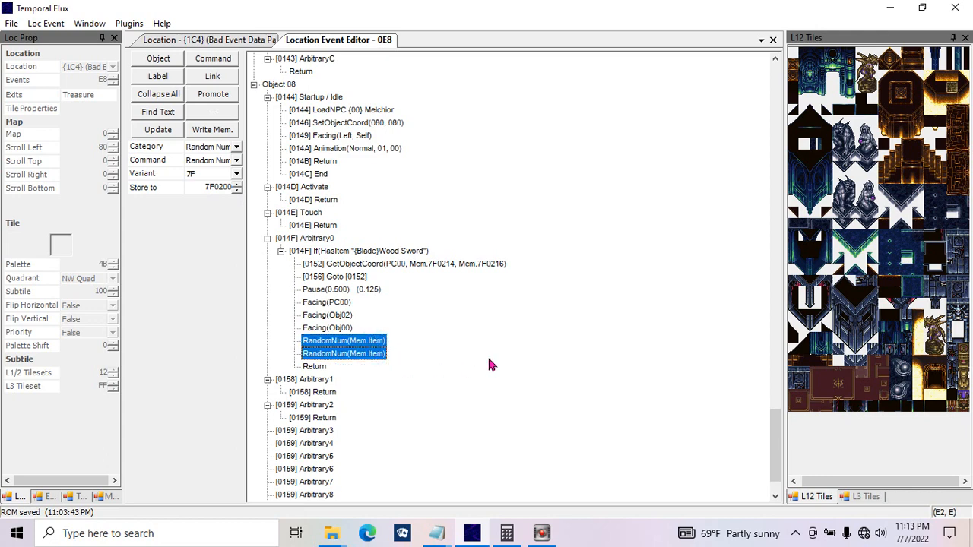
key(Delete)
Step: For the Facing(Obj00) line, choose the Scene Manipulation category's Color Addition command and set its color to Lime
click(334, 328)
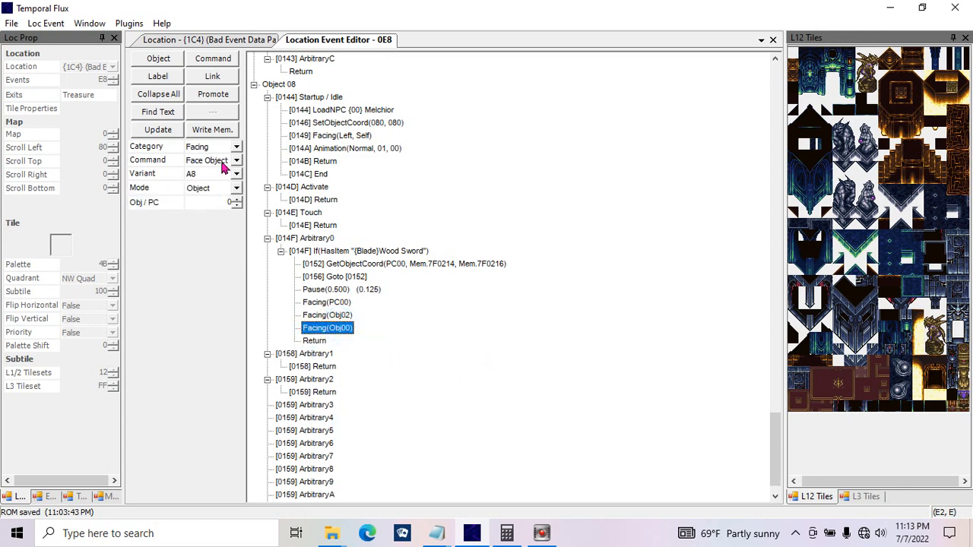
click(236, 146)
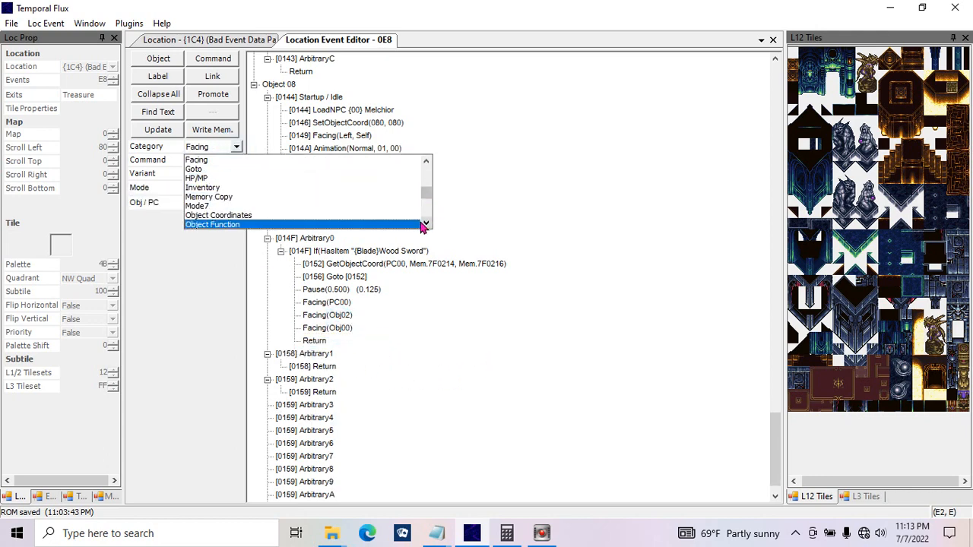
click(426, 222)
click(424, 223)
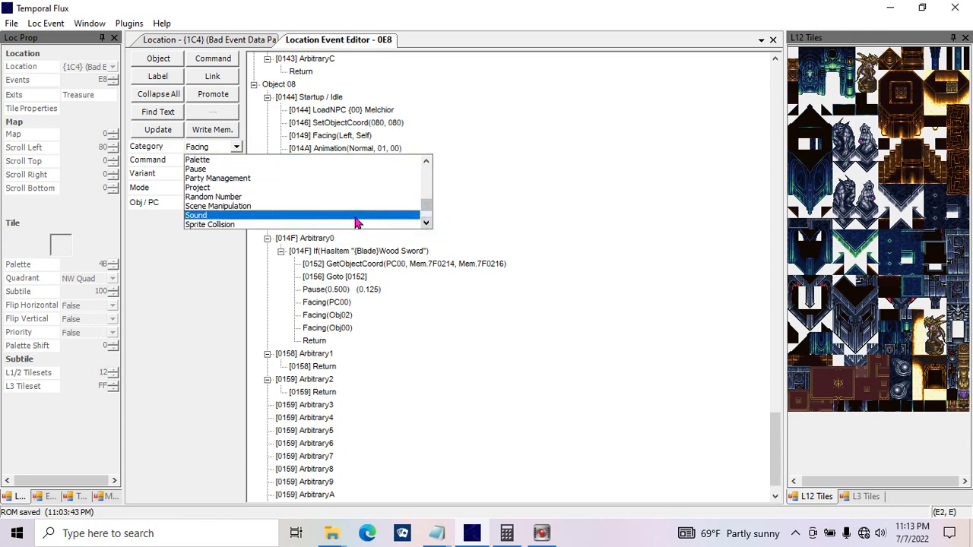
click(355, 208)
click(236, 160)
click(237, 161)
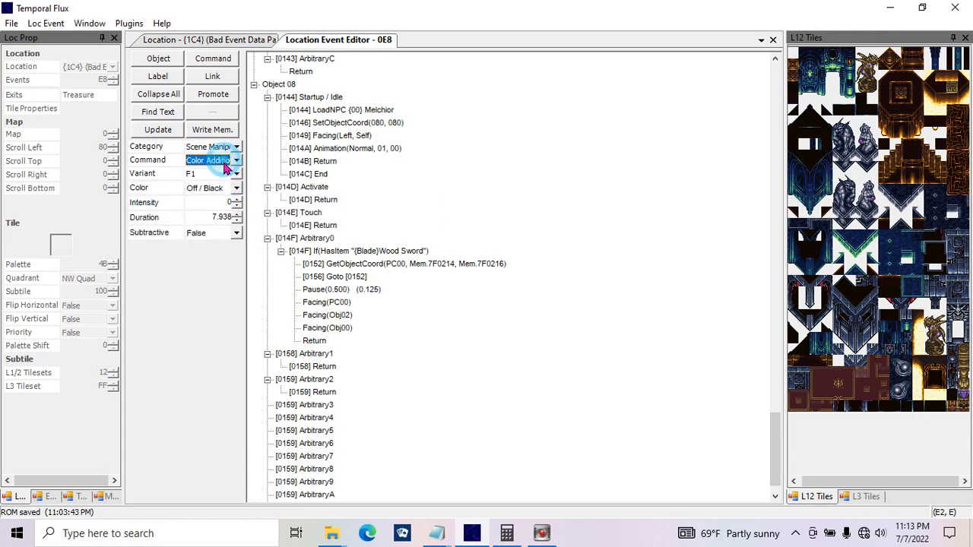
click(209, 188)
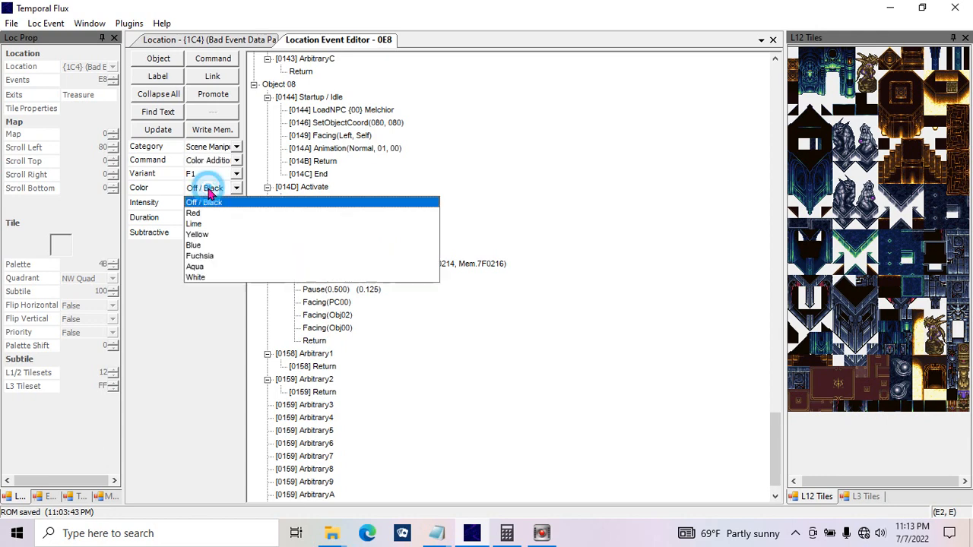
click(224, 213)
click(218, 192)
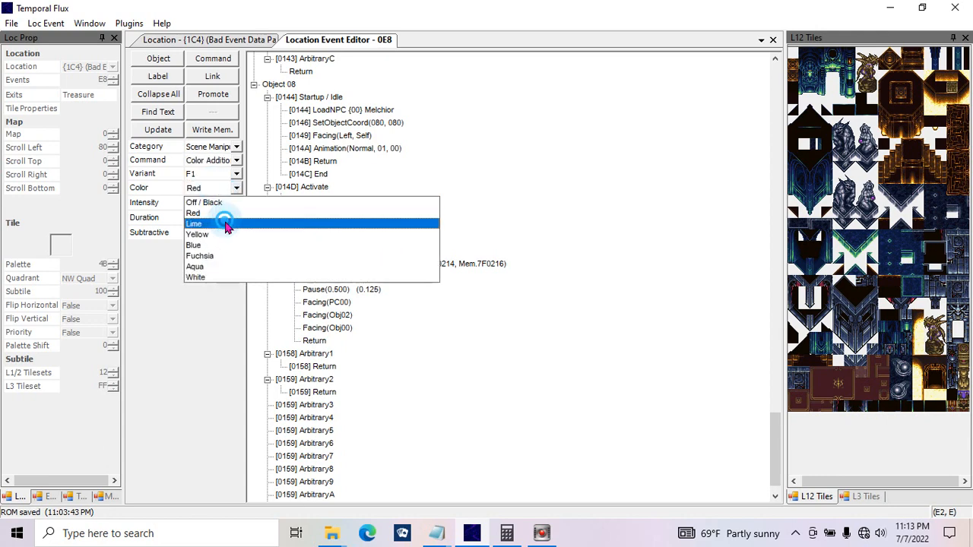
click(216, 223)
Step: Set the Color Addition command's intensity to 1F, its duration to 3.000 and Subtractive to True
click(210, 205)
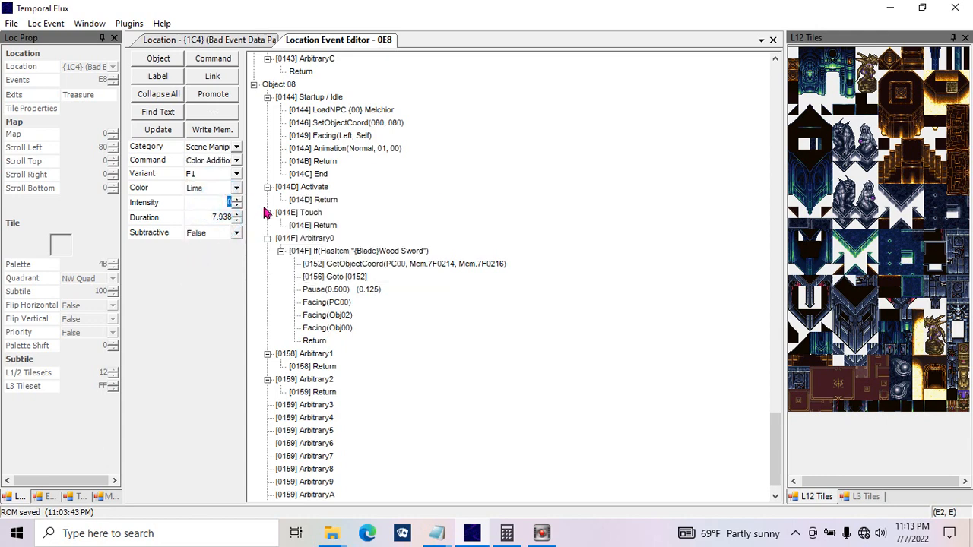
text(1F)
click(207, 221)
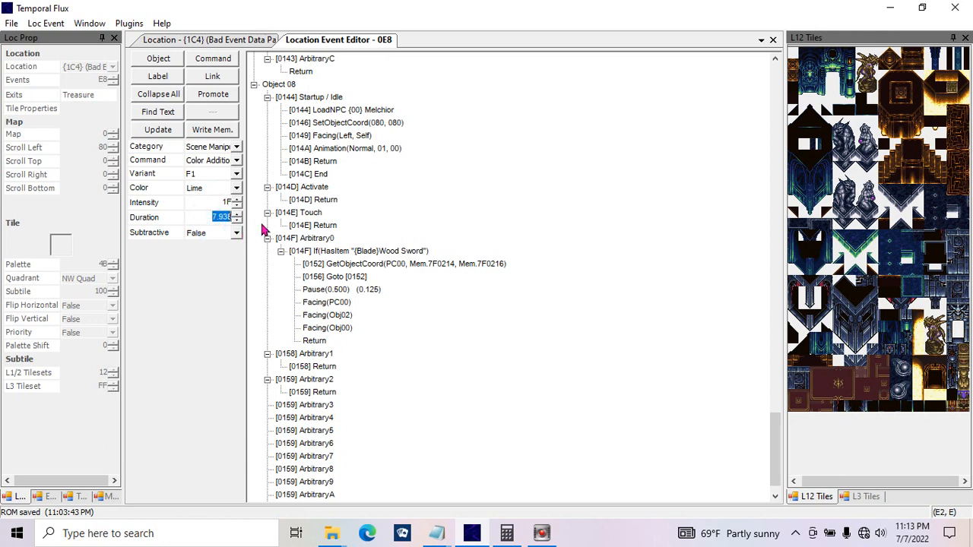
text(3)
click(219, 233)
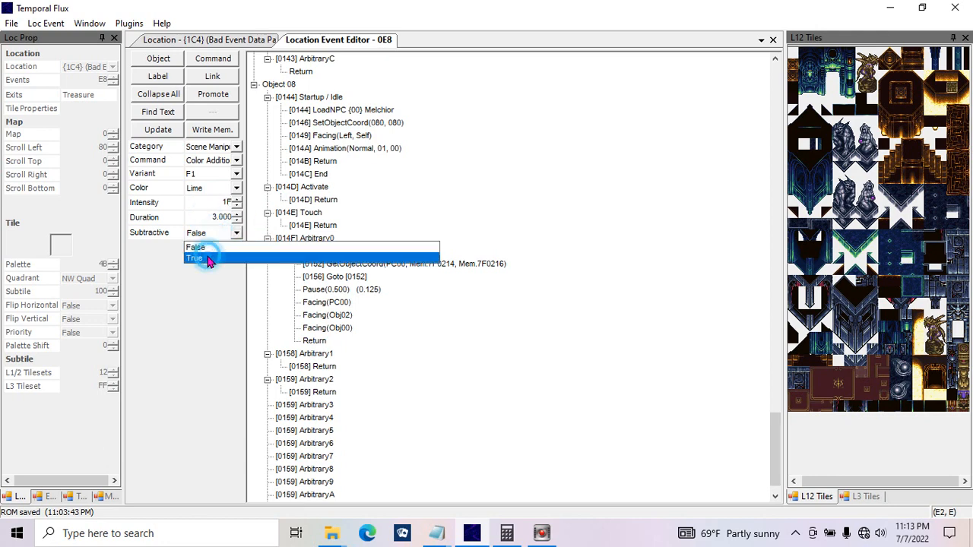
click(208, 257)
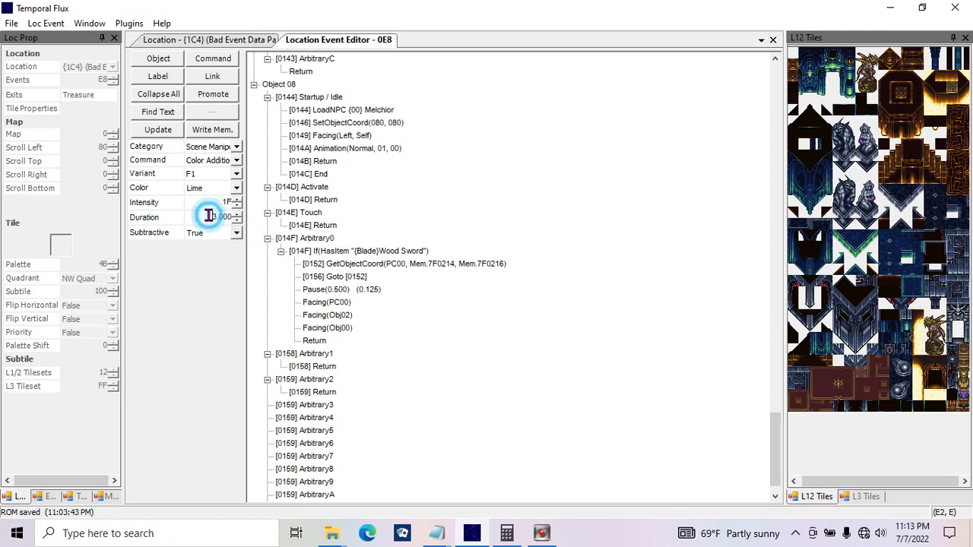
click(214, 233)
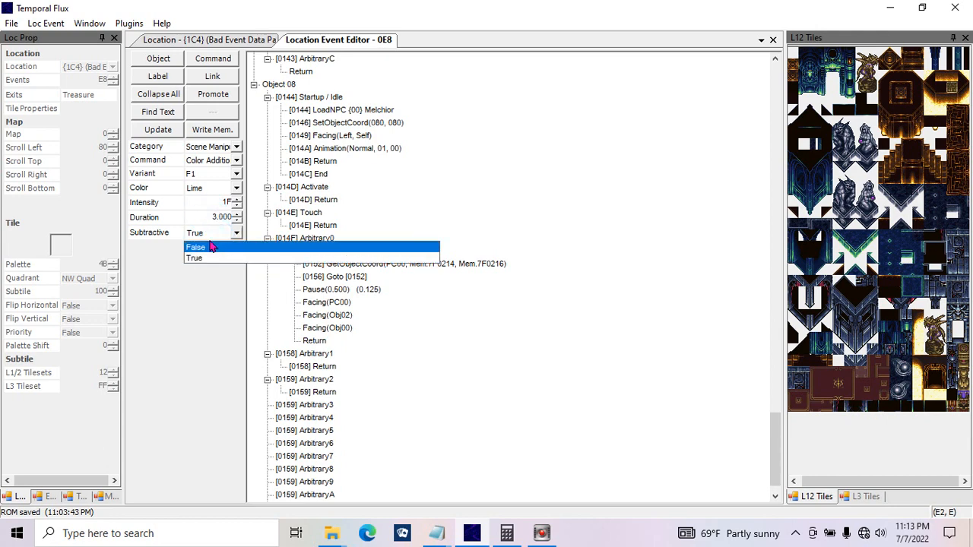
click(199, 213)
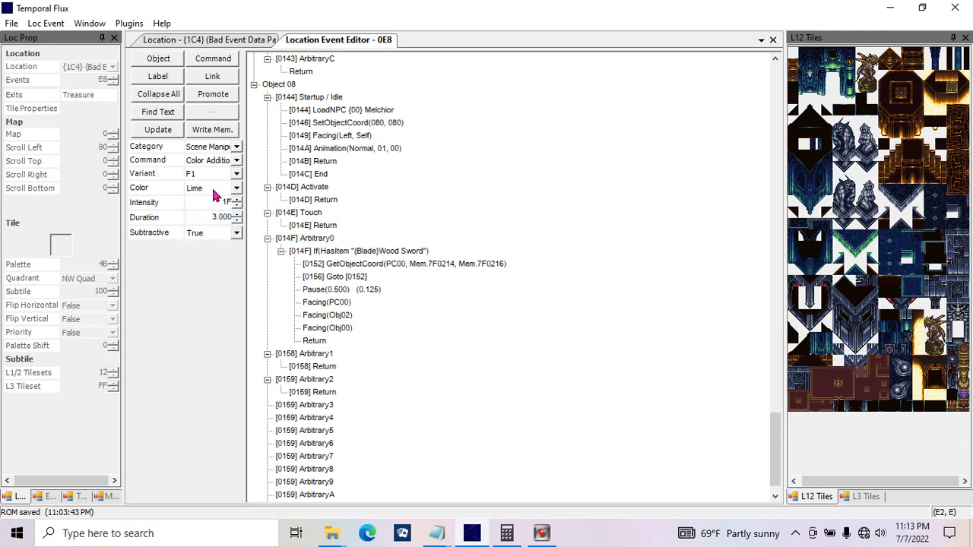
Step: Reselect the Color Addition command and examine its available color options and intensity parameter
click(236, 161)
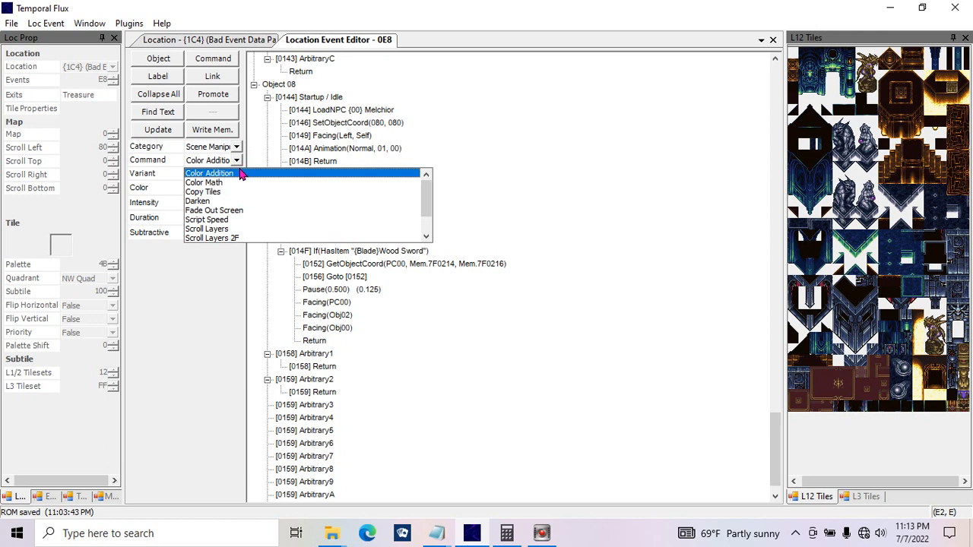
click(240, 174)
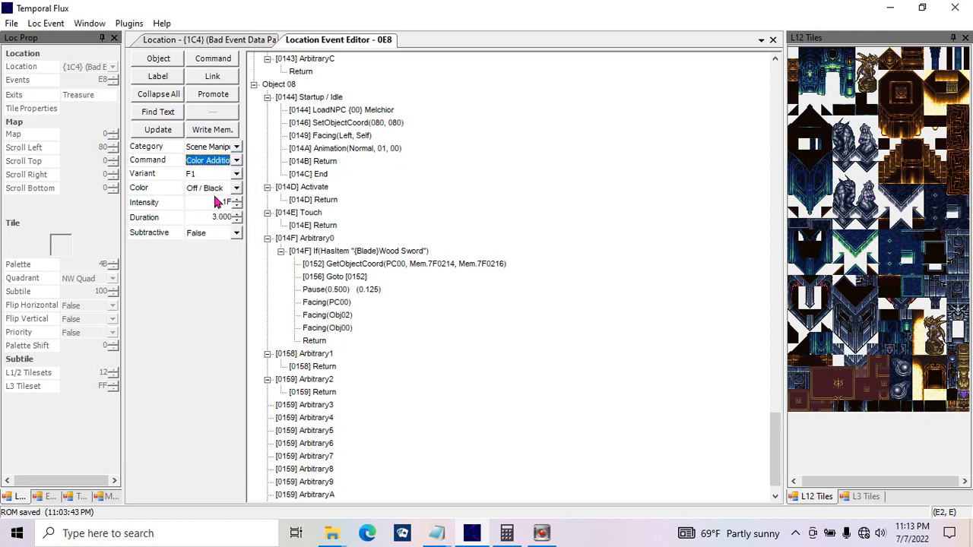
click(236, 190)
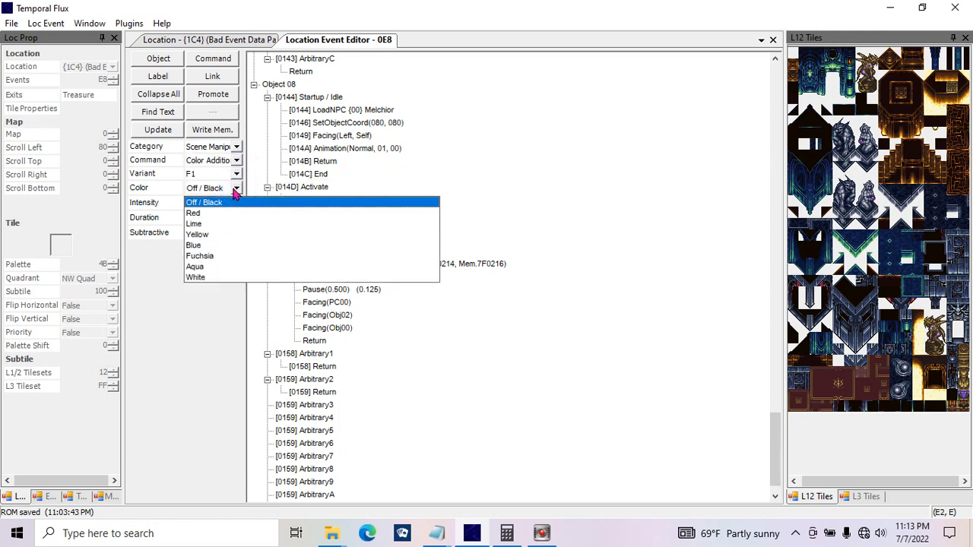
click(235, 190)
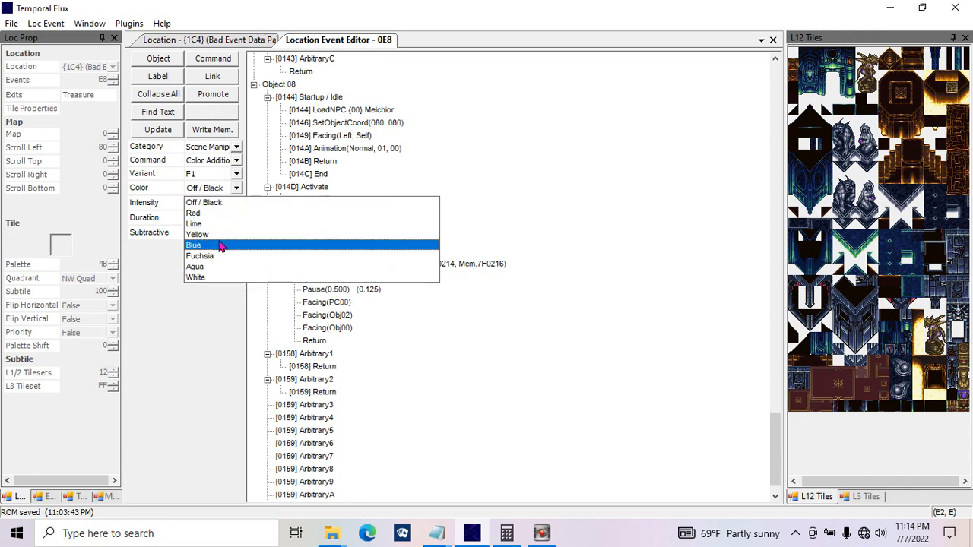
click(235, 329)
click(228, 197)
click(224, 190)
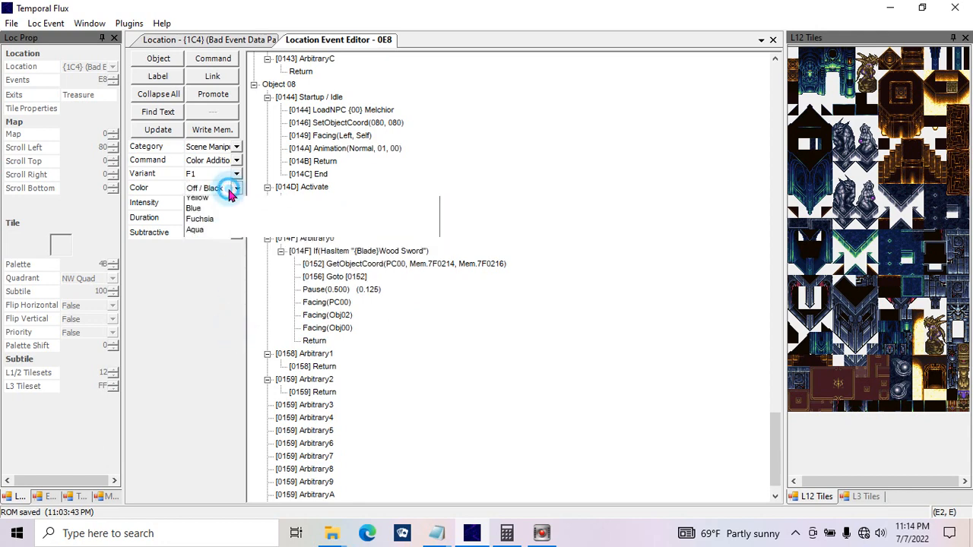
click(224, 305)
click(232, 193)
click(231, 190)
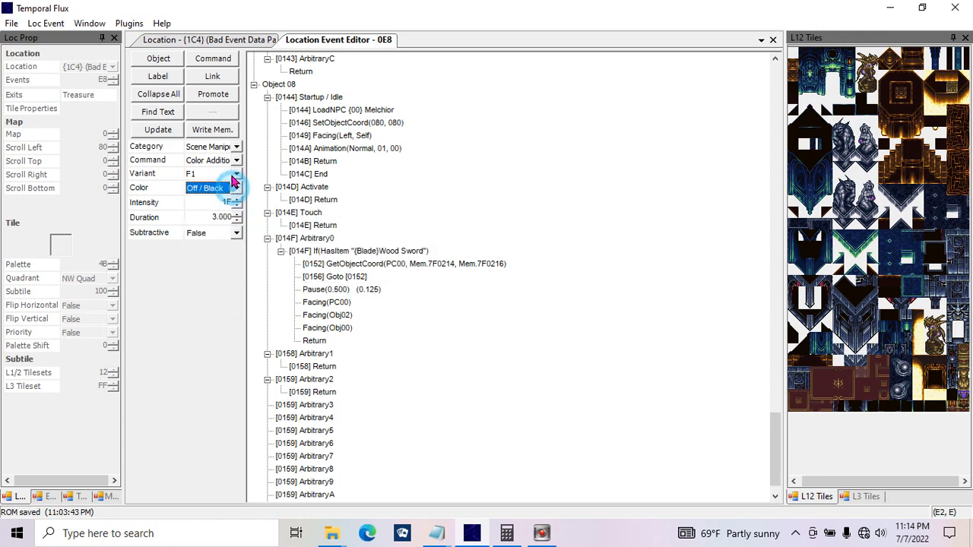
click(233, 161)
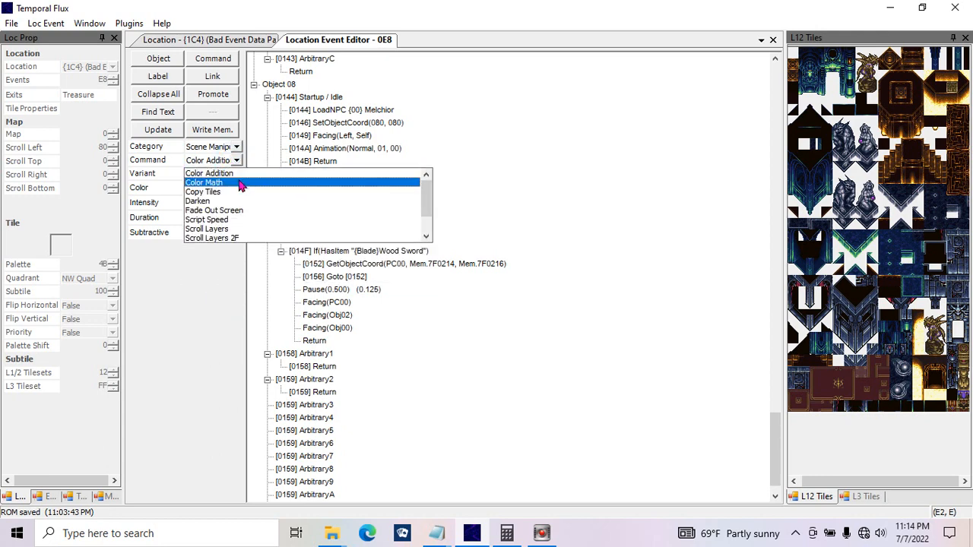
click(238, 174)
click(236, 189)
click(237, 189)
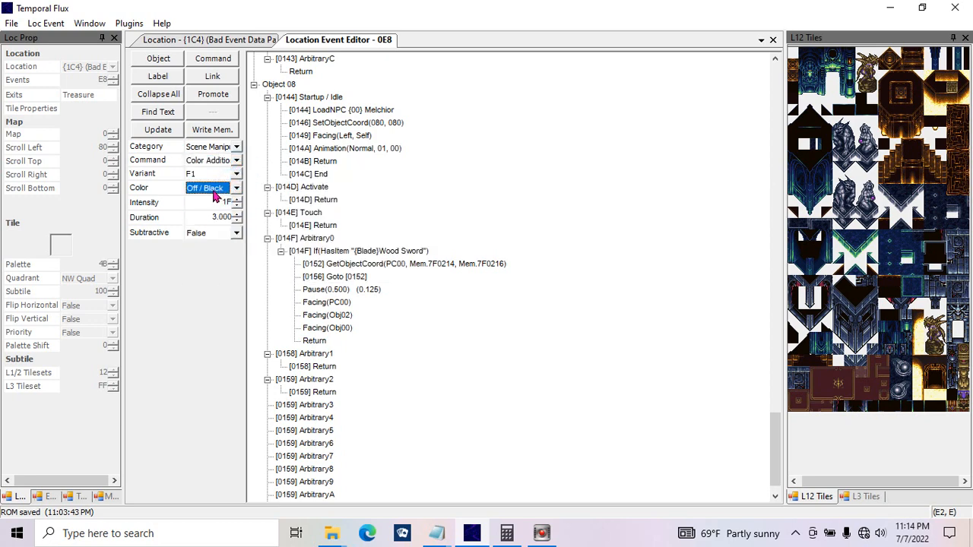
click(211, 202)
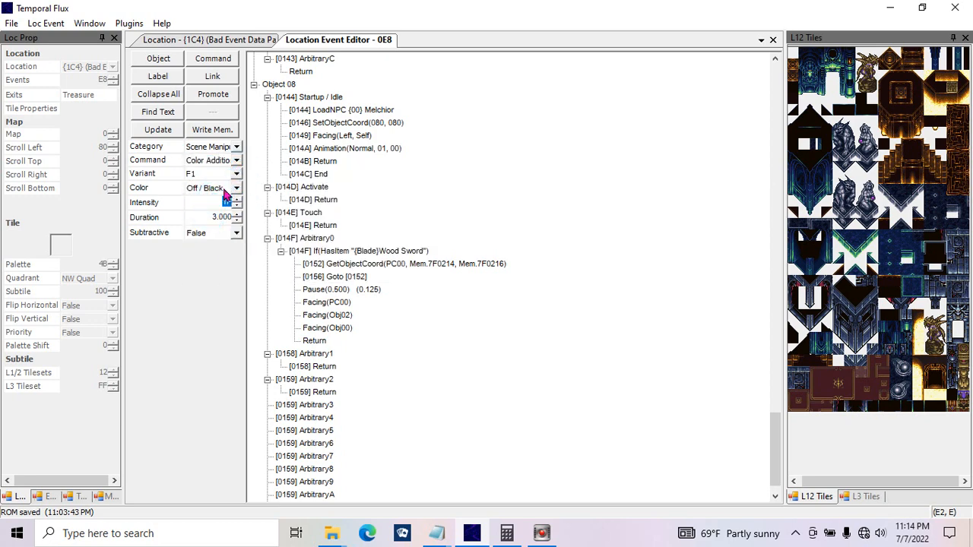
Step: Set the Color Addition command's Subtractive option to True
click(216, 211)
click(232, 236)
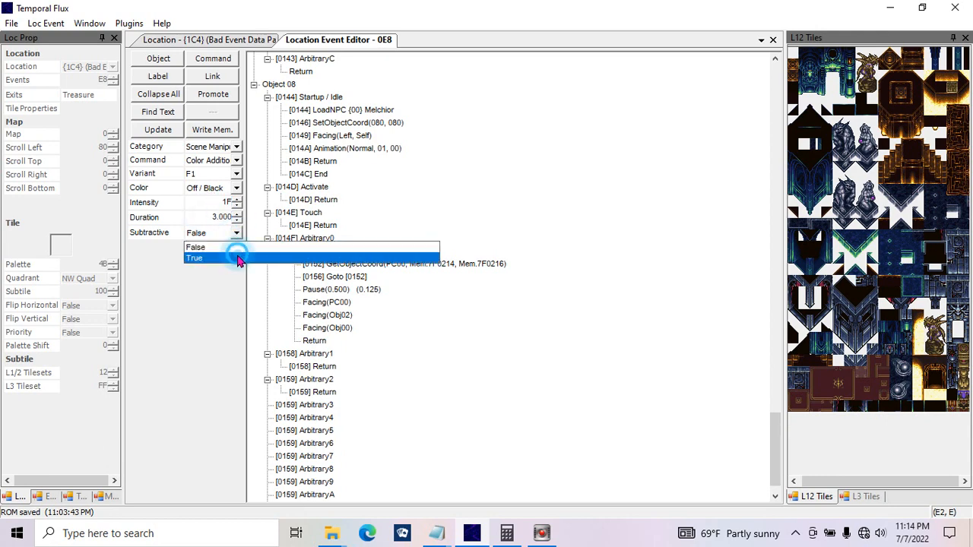
click(232, 259)
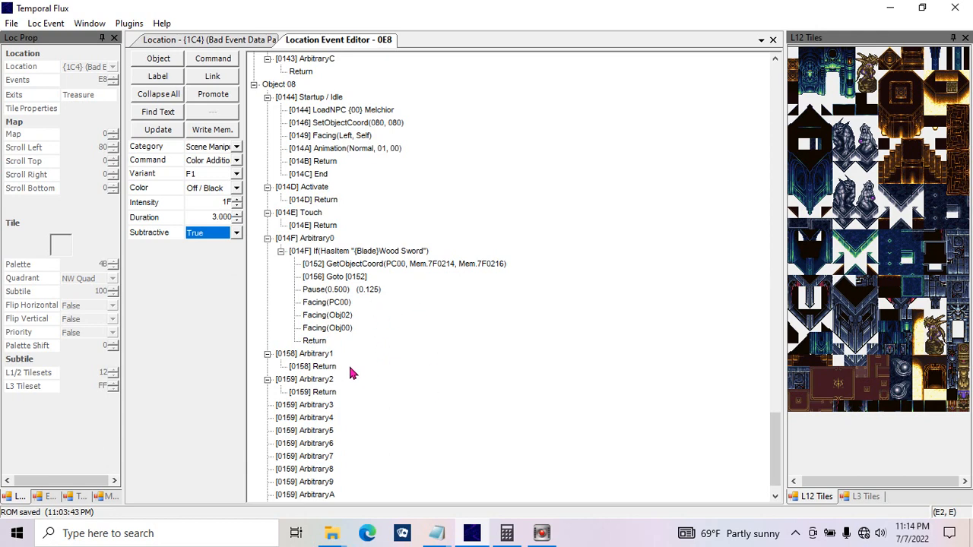
Step: Switch the command to Color Math to view its parameters, and settle on Copy Tiles with variant E4
click(228, 161)
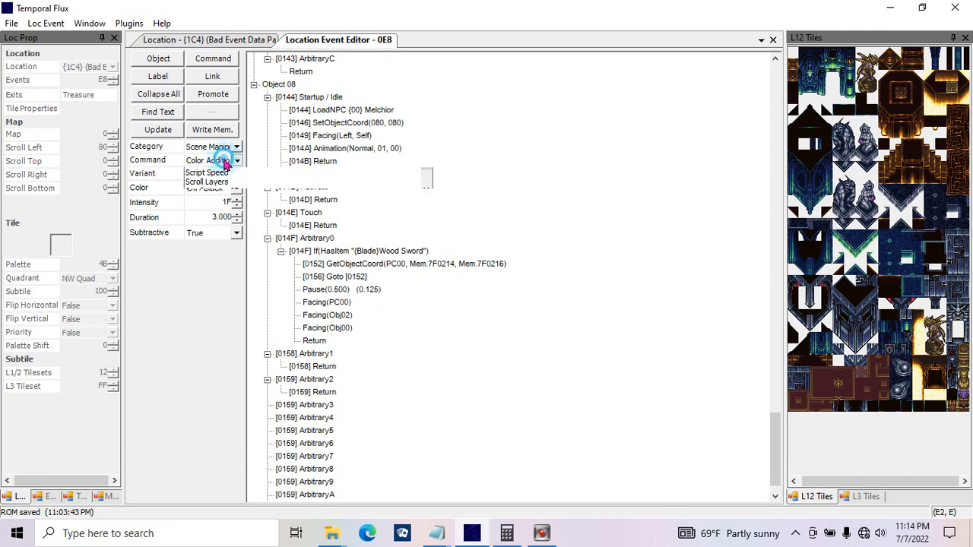
click(221, 176)
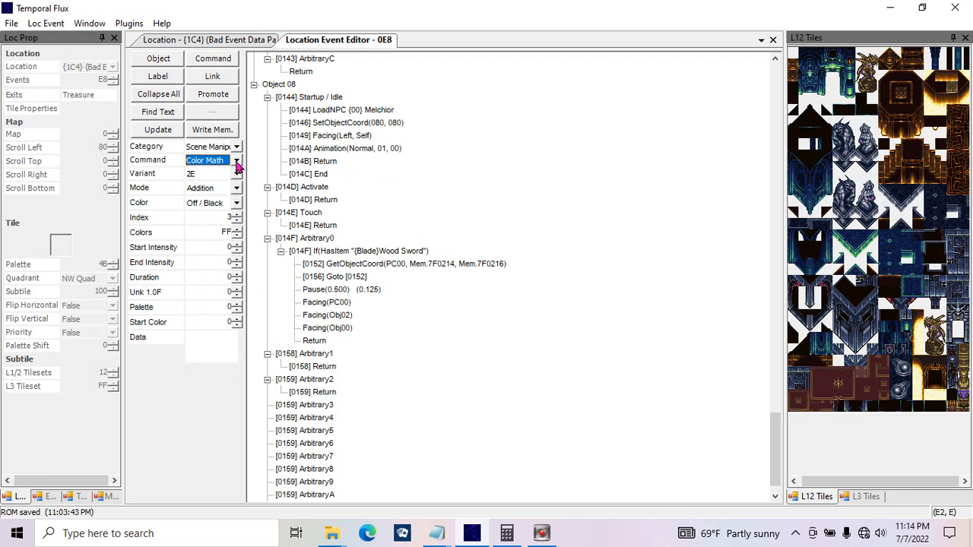
click(237, 161)
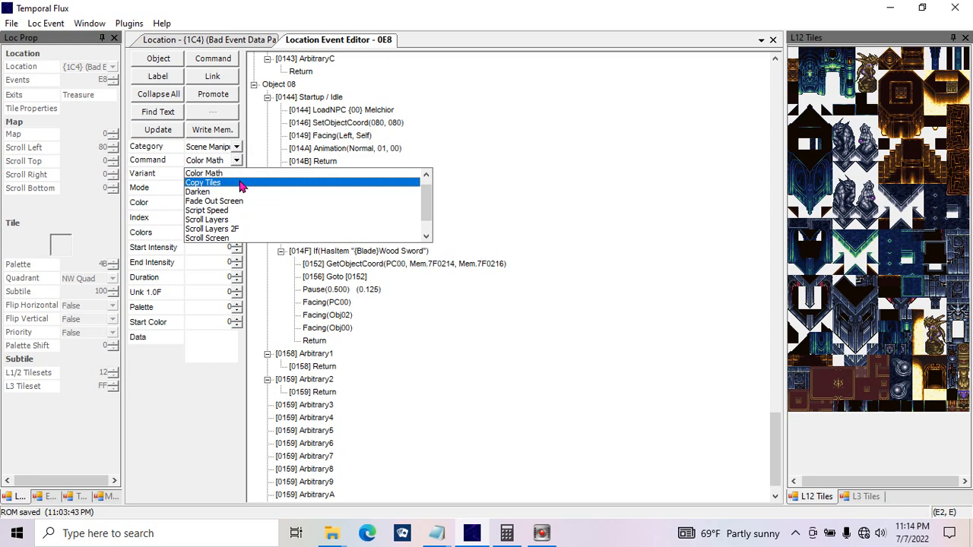
click(239, 183)
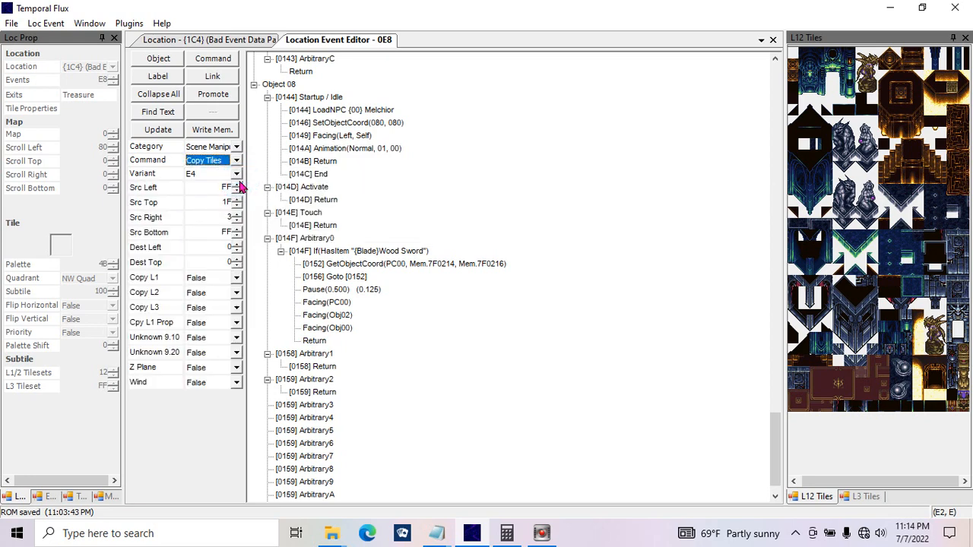
click(212, 175)
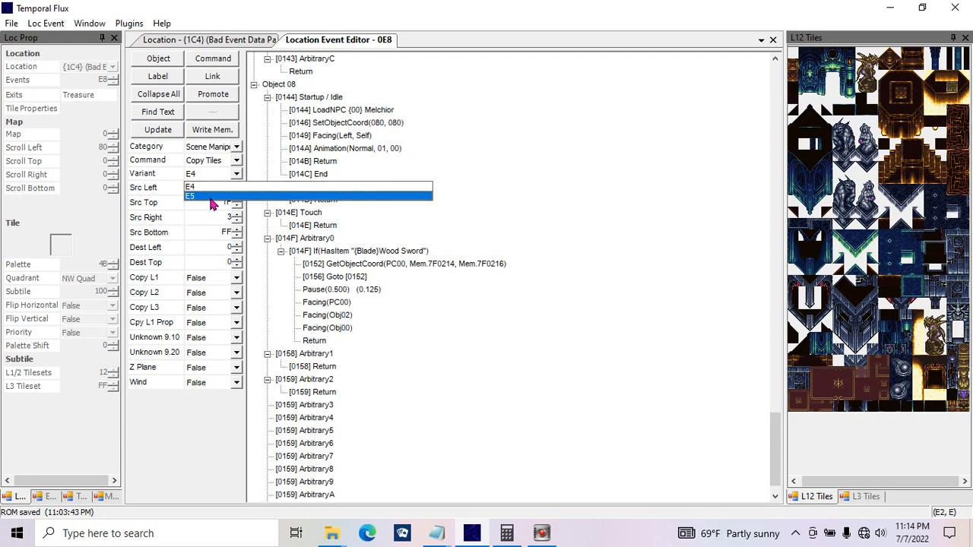
click(219, 187)
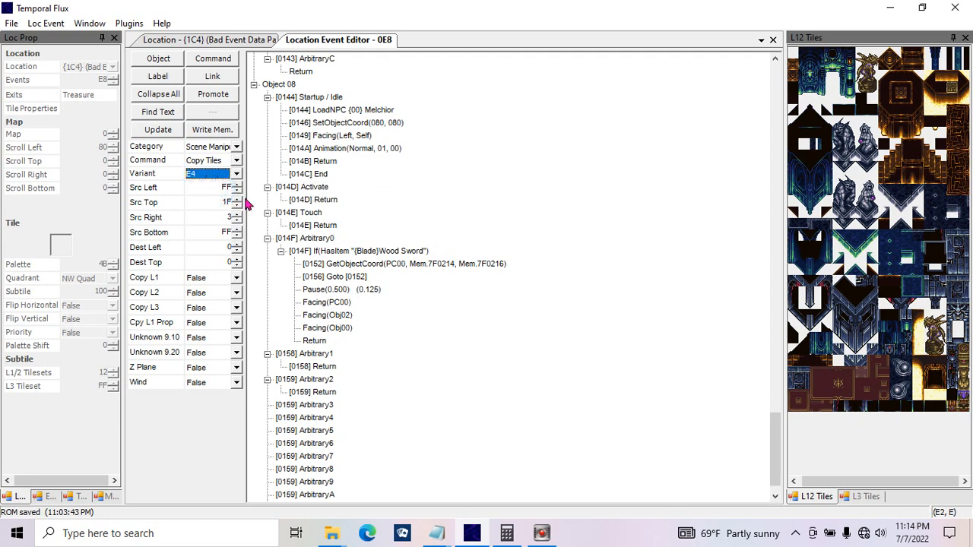
Step: On the {1C4} location map, try to place the chest tile with subtile 306 near the lower-right corner
click(223, 41)
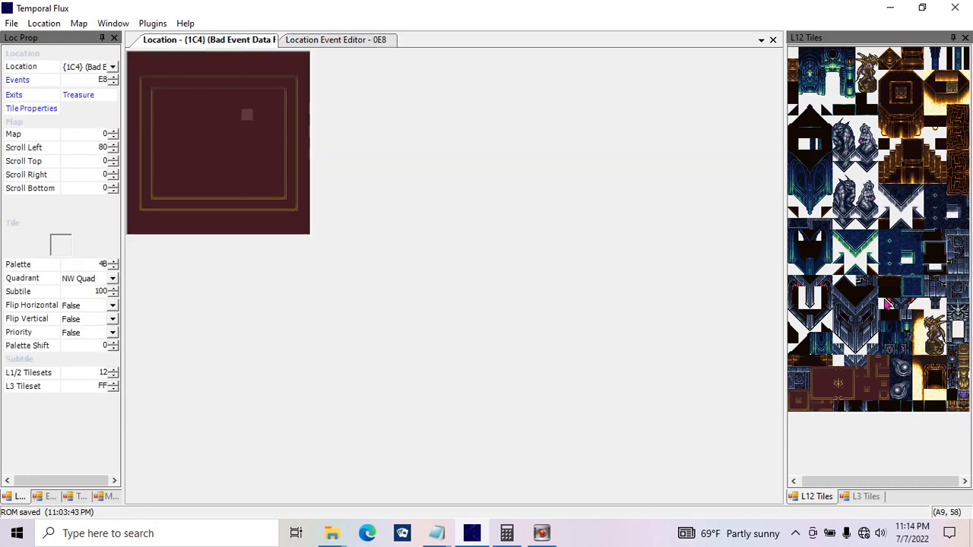
click(957, 402)
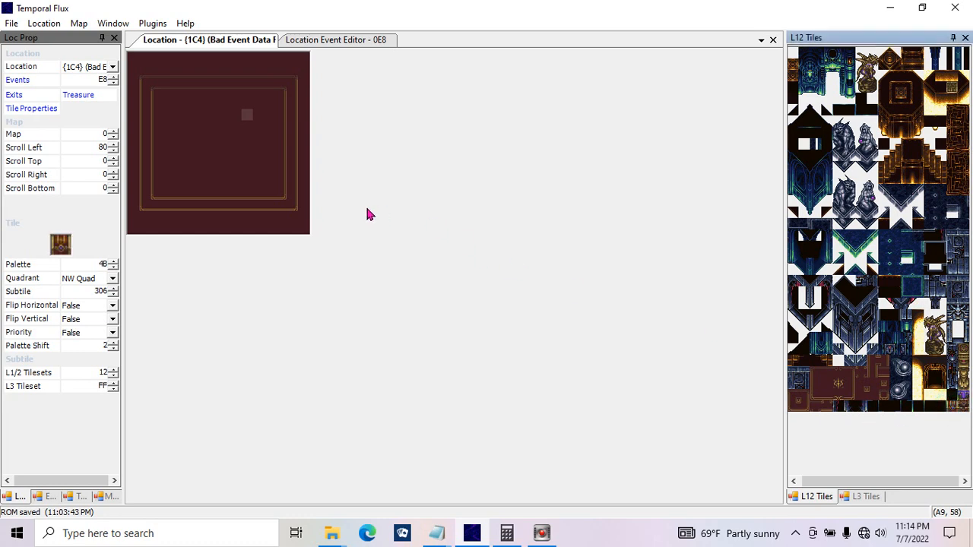
click(297, 214)
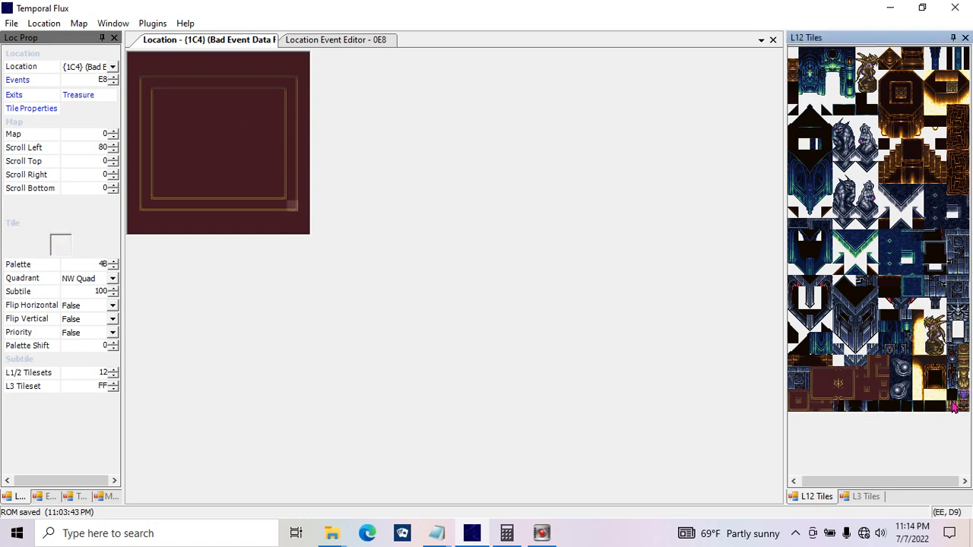
click(297, 226)
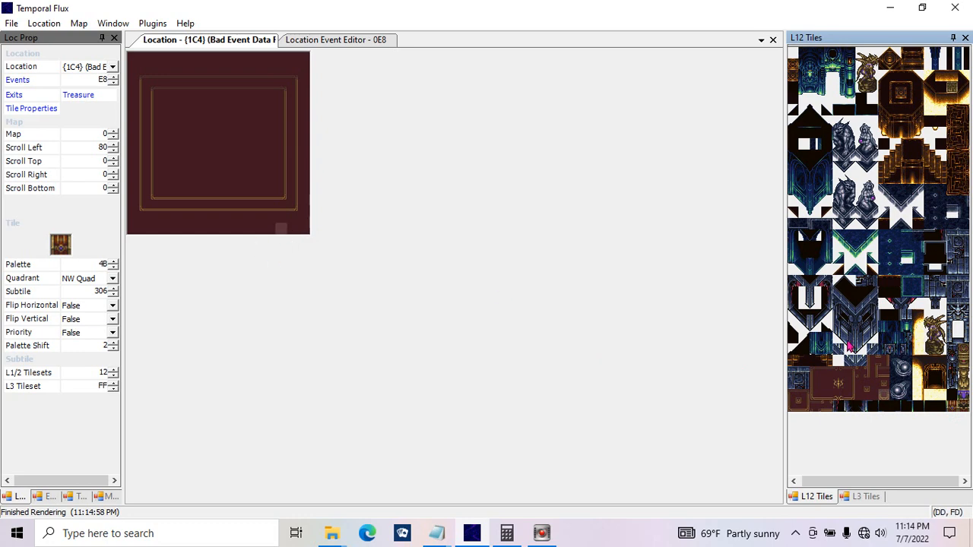
click(946, 404)
click(286, 229)
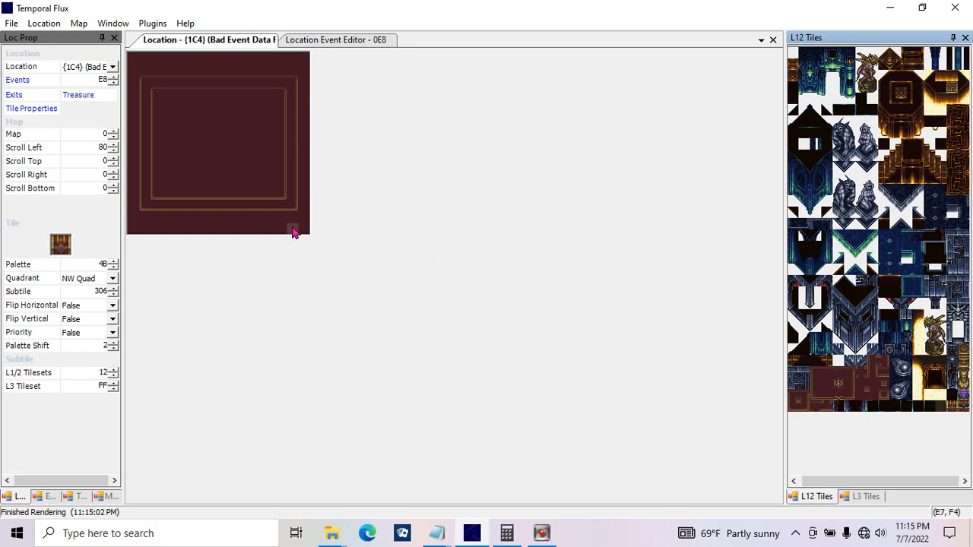
click(293, 228)
click(290, 226)
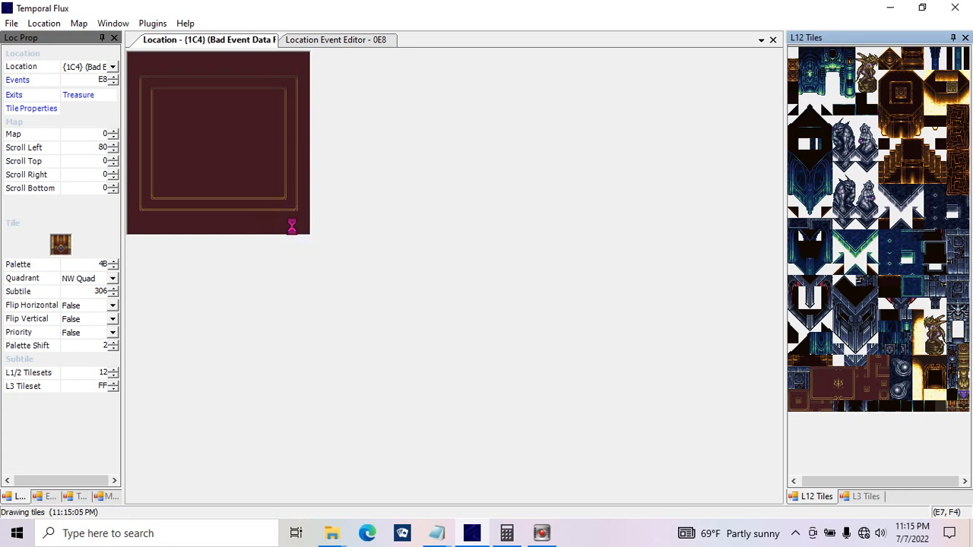
click(291, 230)
Step: Toggle off the Solidity layer and place the subtile 306 and 307 chest tiles side by side in the map's lower-right corner
click(69, 22)
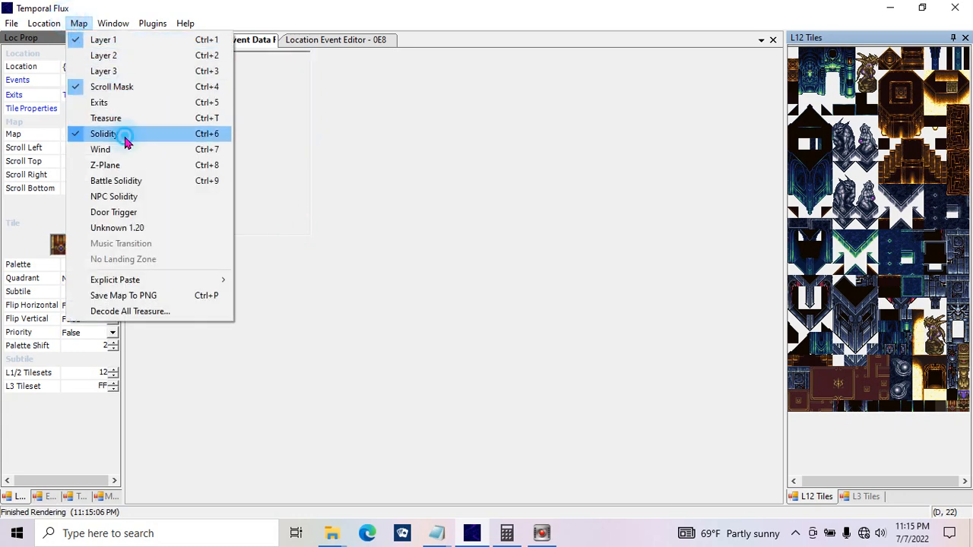
click(114, 134)
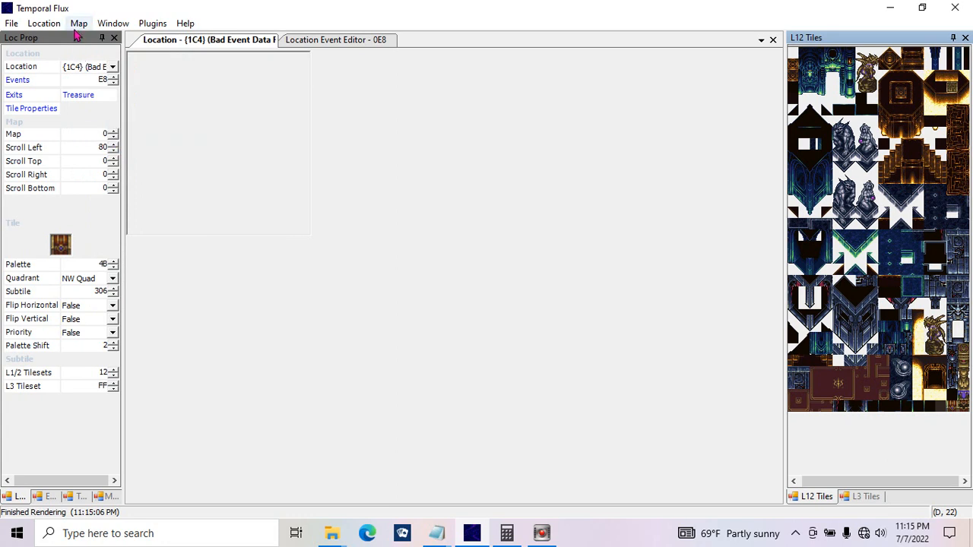
click(293, 230)
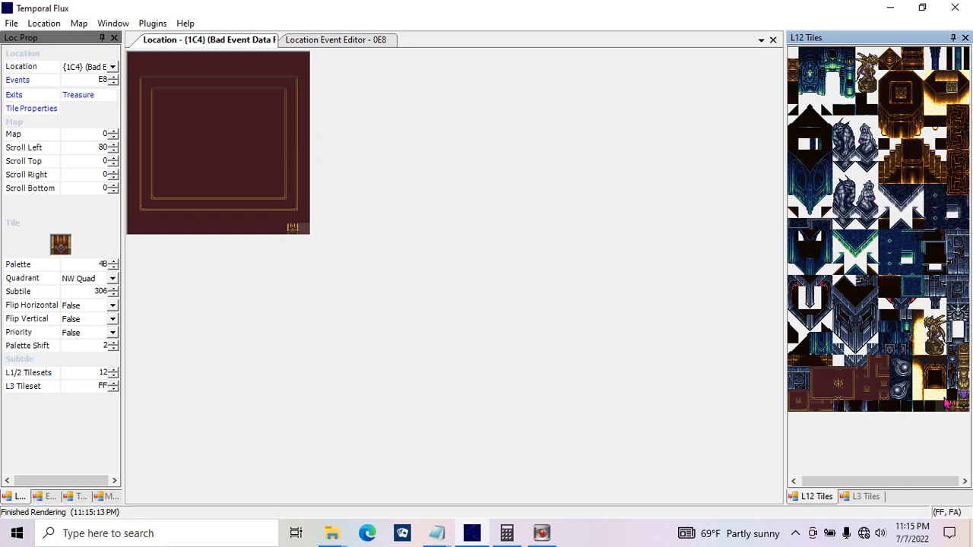
click(962, 404)
click(298, 227)
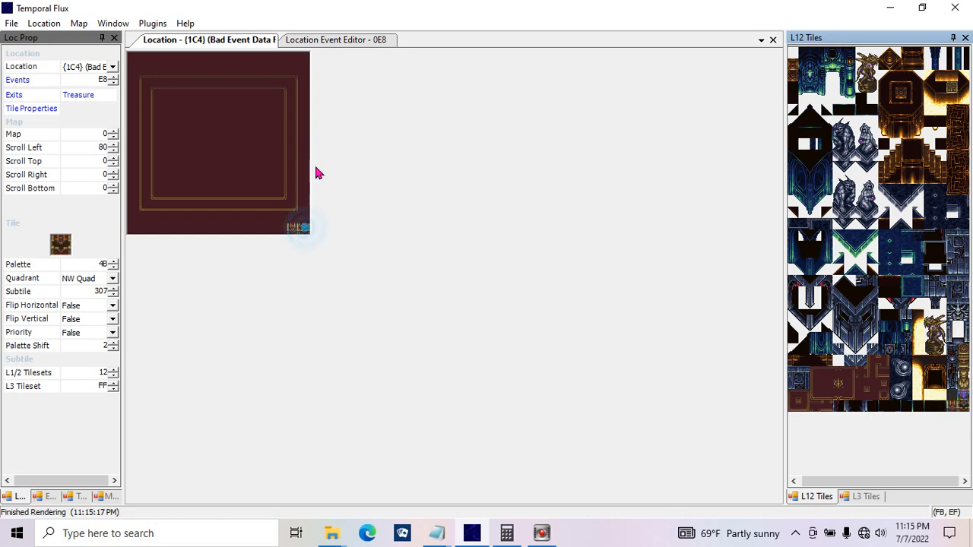
Step: Place the chest tile with subtile 306 at the centre of the location map
click(212, 141)
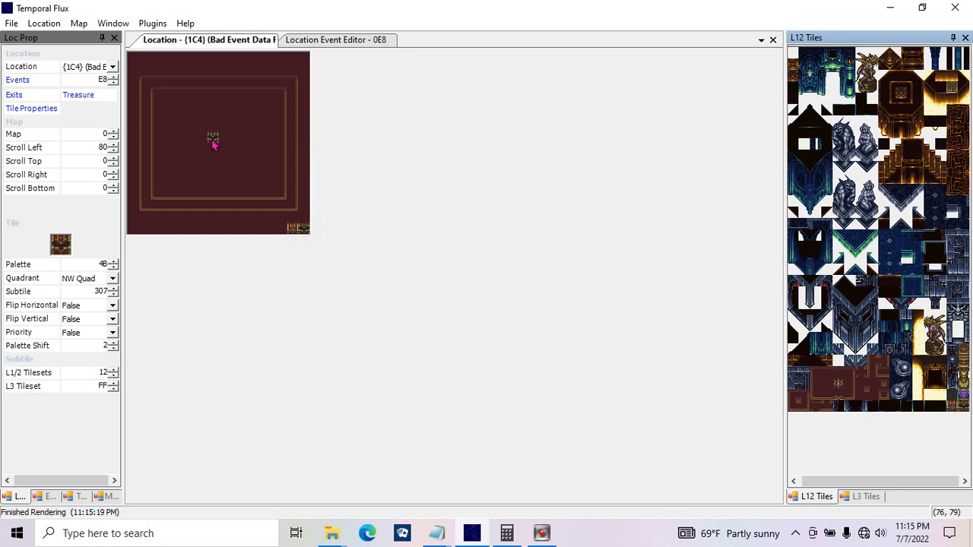
click(950, 406)
click(213, 139)
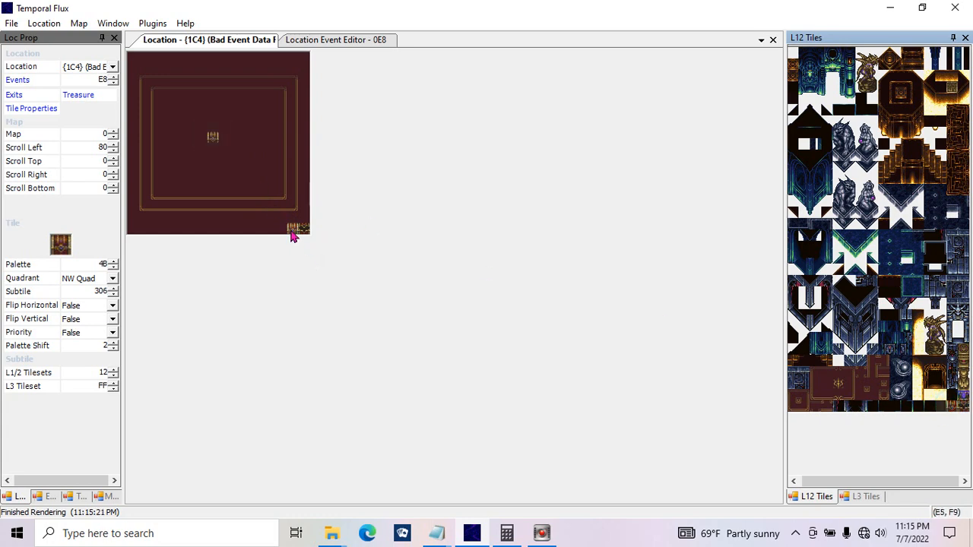
Step: Set the Copy Tiles source to left E, top 9, right E, bottom 9, update the command and check it on the map
click(326, 38)
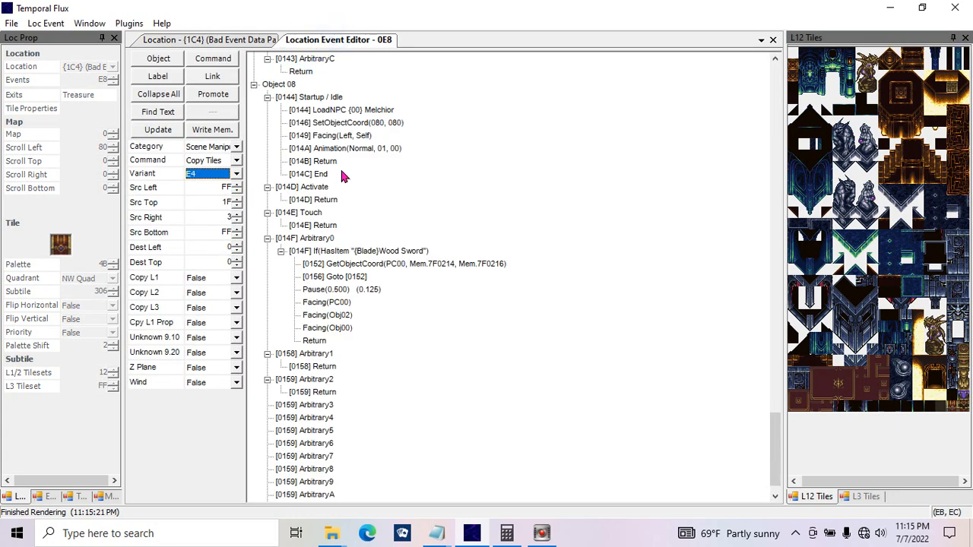
click(223, 187)
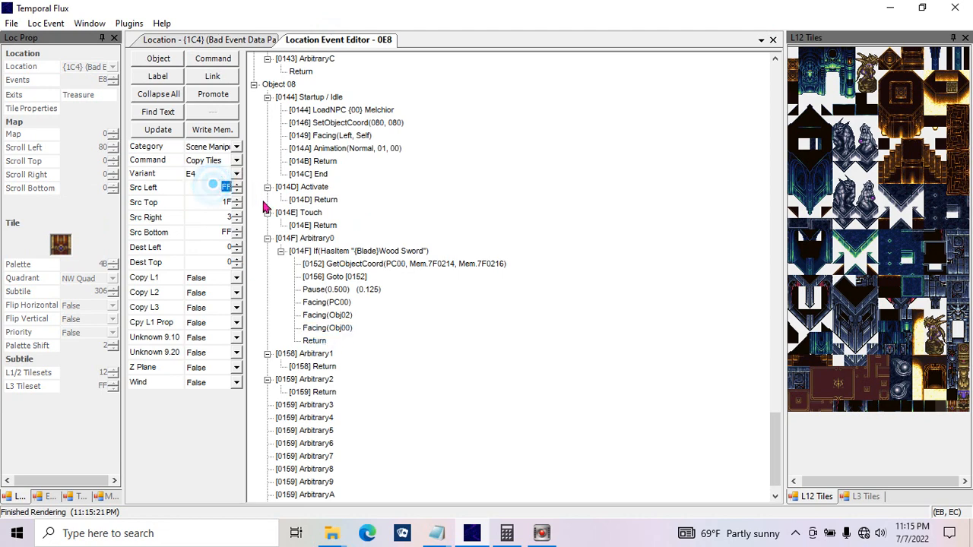
text(E)
click(216, 202)
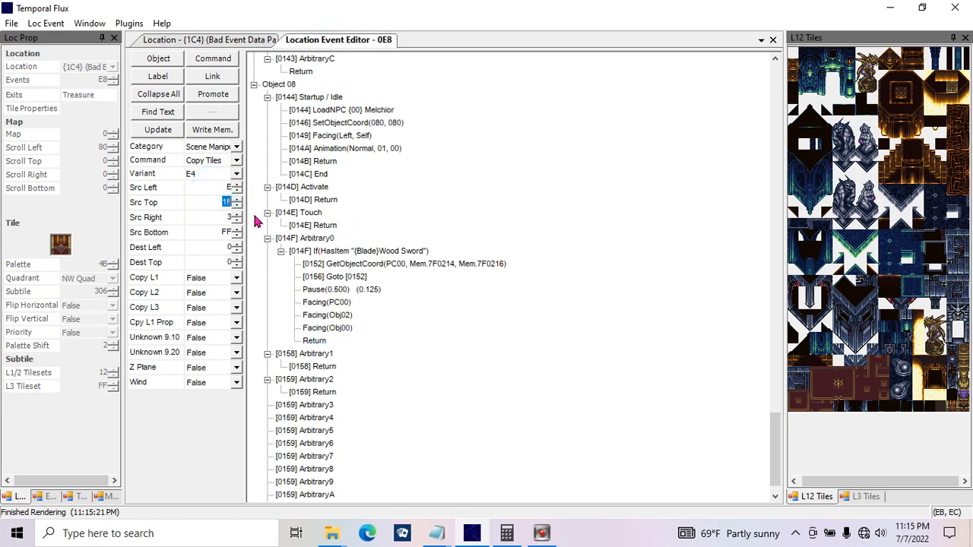
text(9)
click(217, 219)
text(E)
click(220, 232)
text(9)
click(222, 247)
click(159, 130)
click(254, 40)
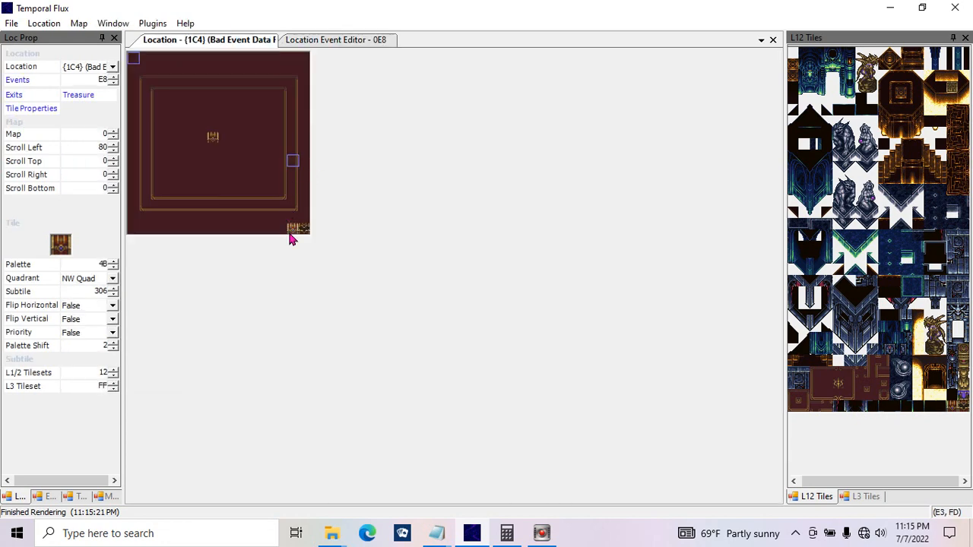
Step: Set the Copy Tiles source top and bottom to F and destination left and top to 8, update it, and check the map
click(327, 39)
drag(223, 200, 240, 203)
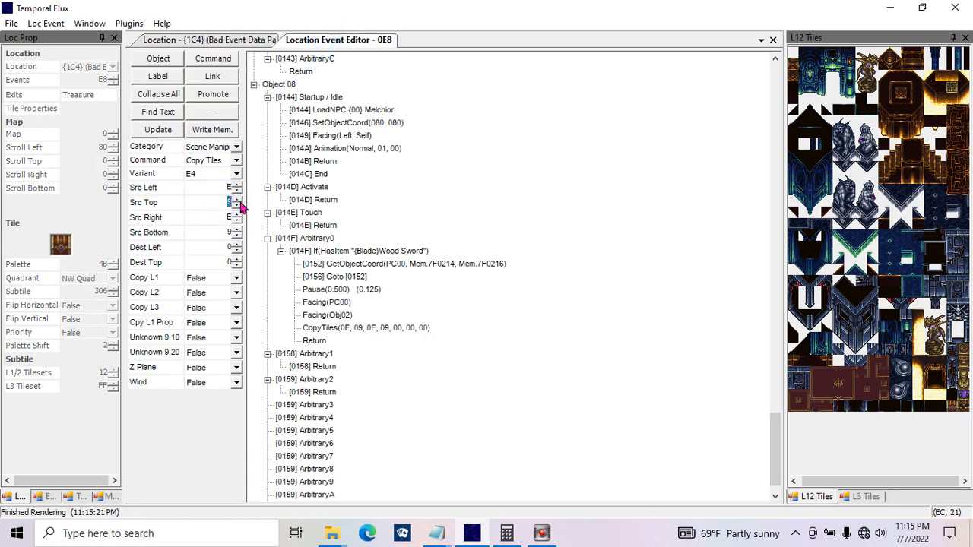
drag(220, 235, 237, 262)
text(f)
click(219, 216)
text(8)
click(219, 249)
click(162, 131)
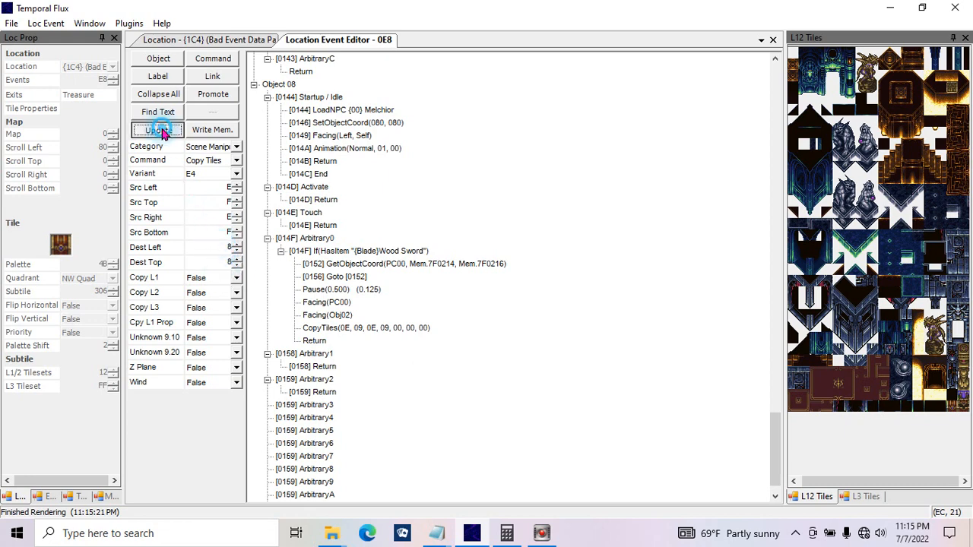
click(206, 45)
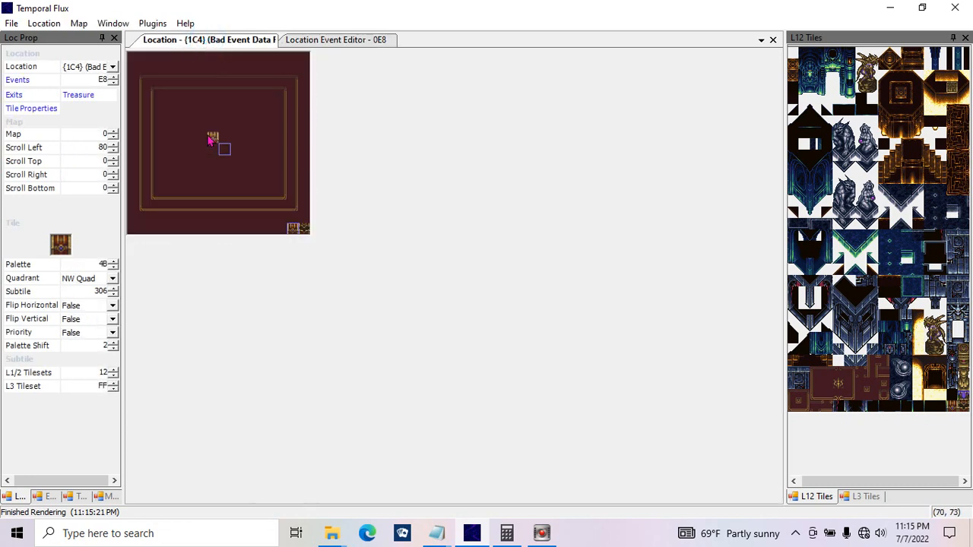
Step: Set the Copy Tiles destination left and top to 7
click(291, 39)
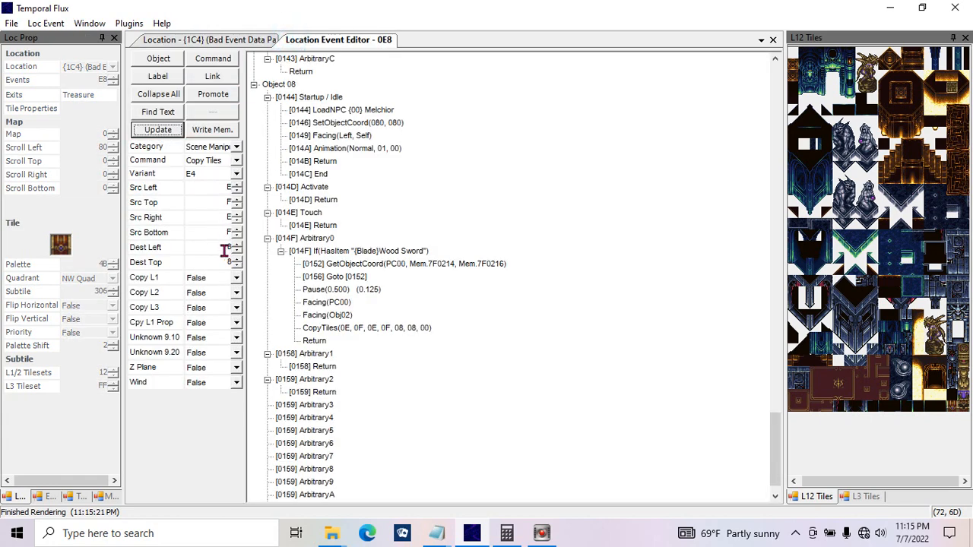
mouse_move(220, 250)
mouse_down()
mouse_move(254, 252)
mouse_move(220, 262)
mouse_up()
text(77)
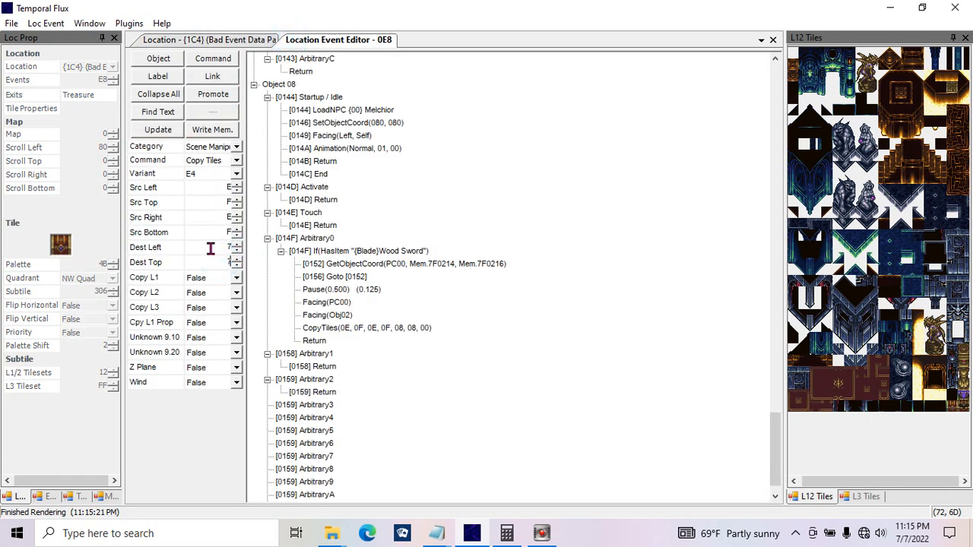
Step: Set Copy L1, Copy L2 and Cpy L1 Prop to True, leave Copy L3 False, and update the Copy Tiles command
click(221, 281)
click(222, 291)
click(228, 297)
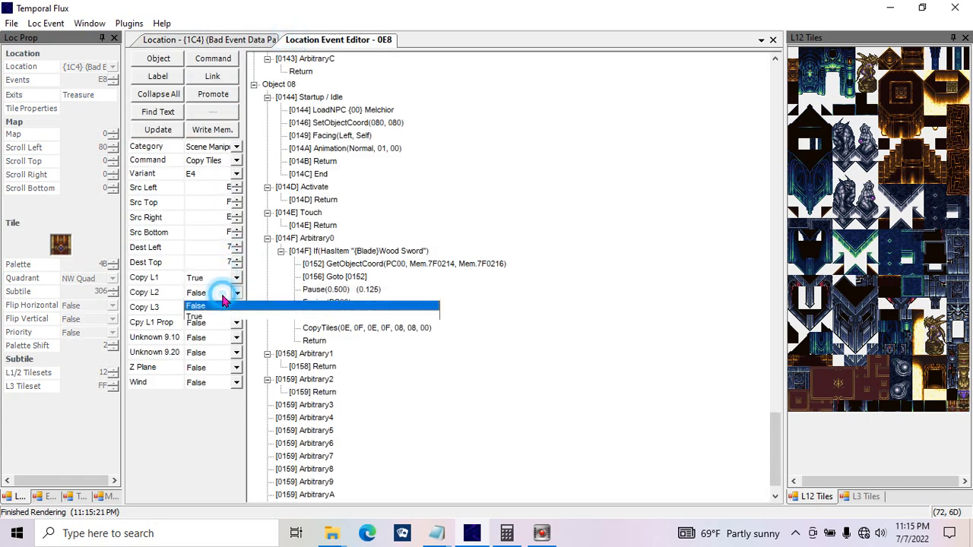
click(228, 308)
click(222, 305)
click(223, 305)
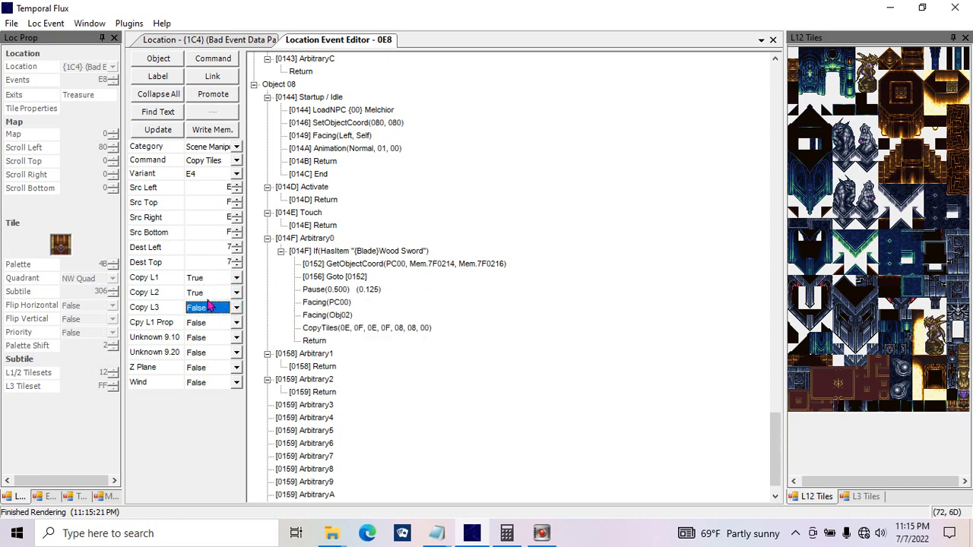
click(206, 321)
click(213, 345)
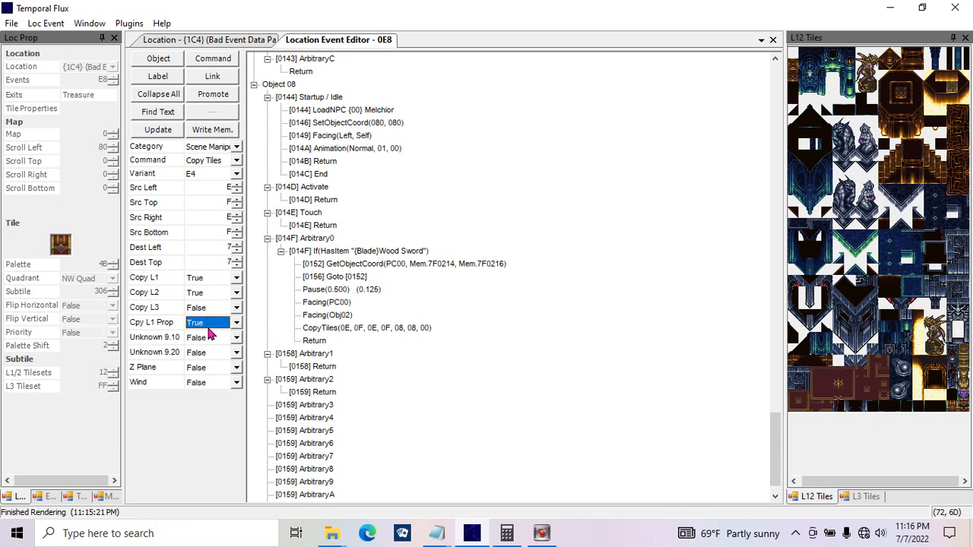
click(162, 129)
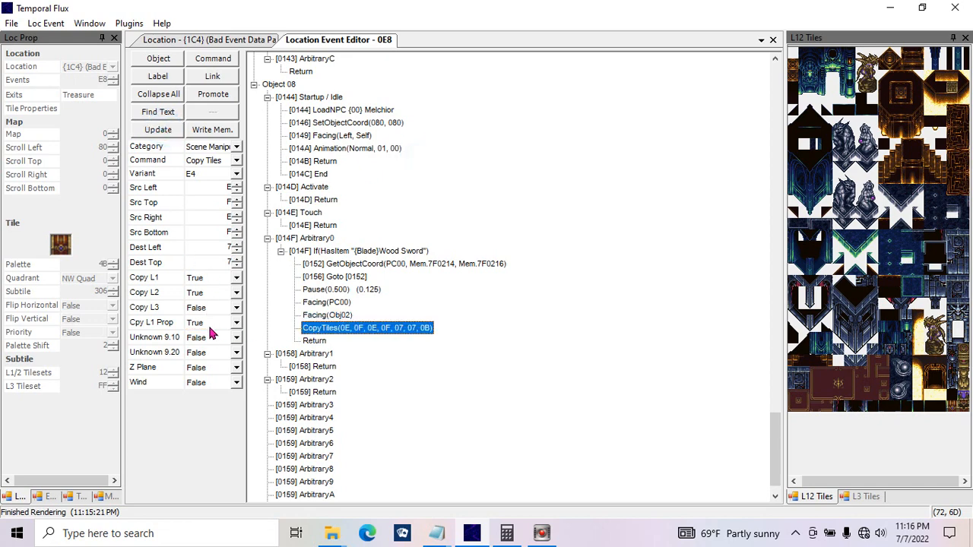
Step: Check the Copy Tiles destination on the location map and select a square area starting at the central chest
click(250, 43)
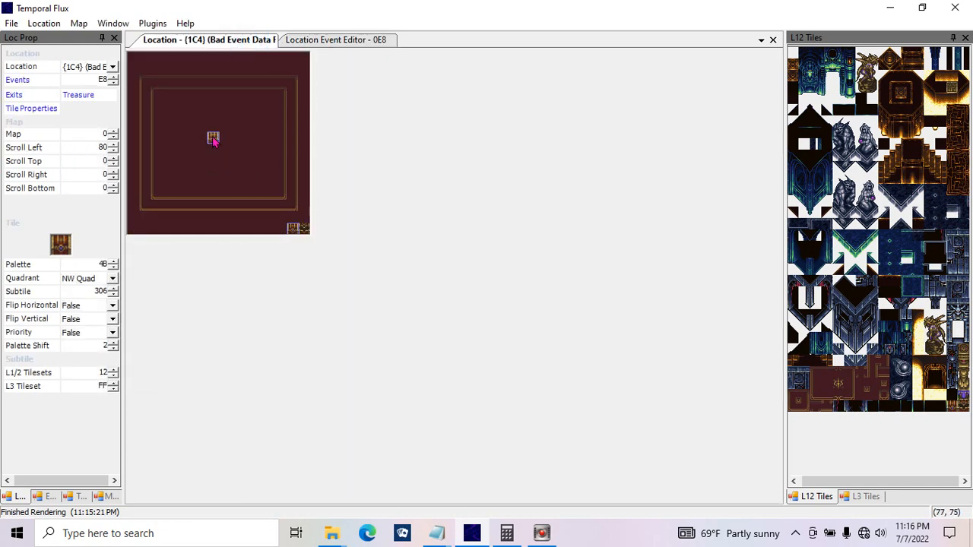
drag(212, 137, 258, 186)
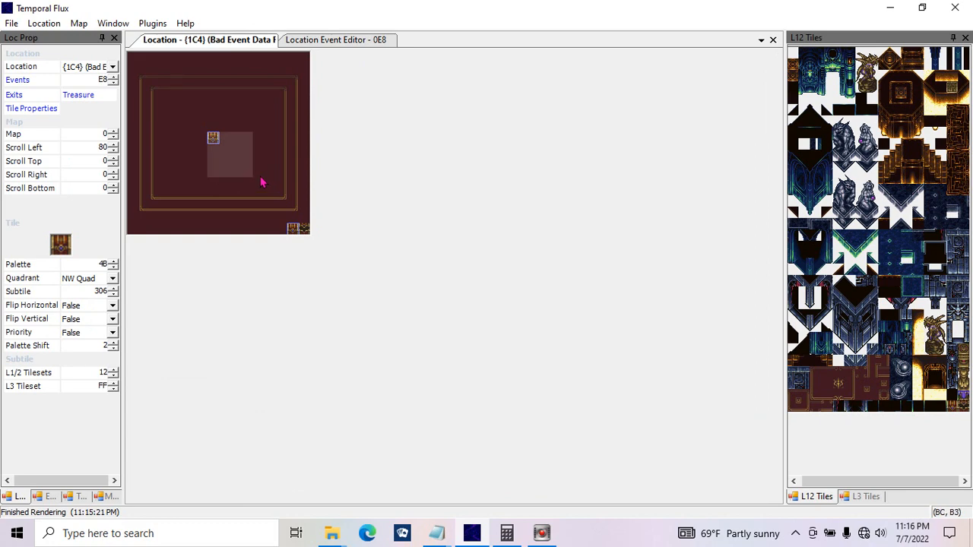
Step: Review the Copy Tiles command's Cpy L1 Prop, Unknown 9.10 and Z Plane options in the location event
click(297, 39)
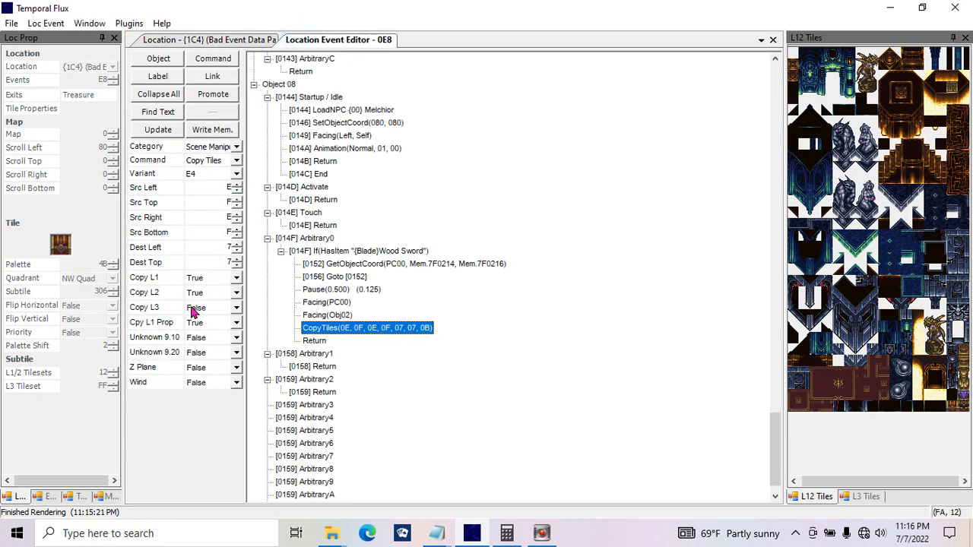
click(199, 322)
click(198, 323)
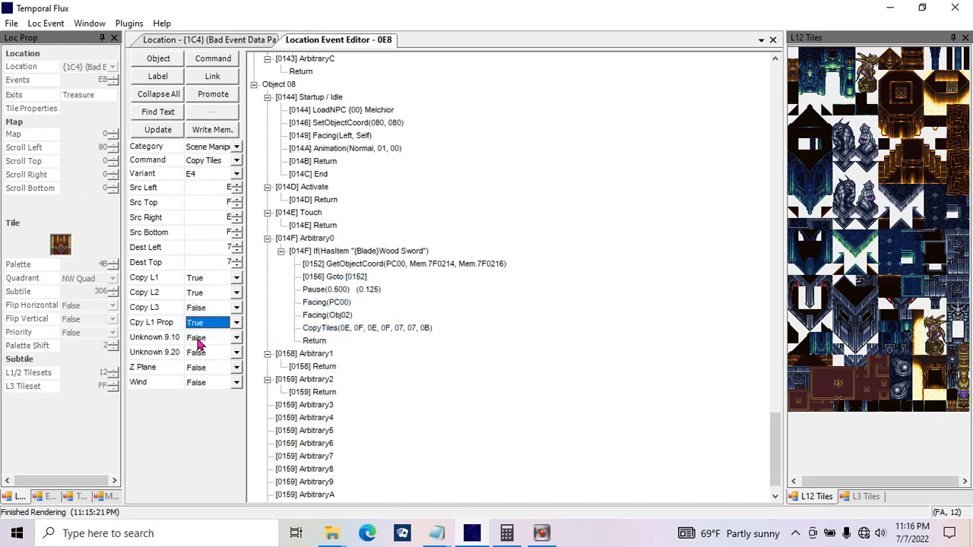
double_click(198, 338)
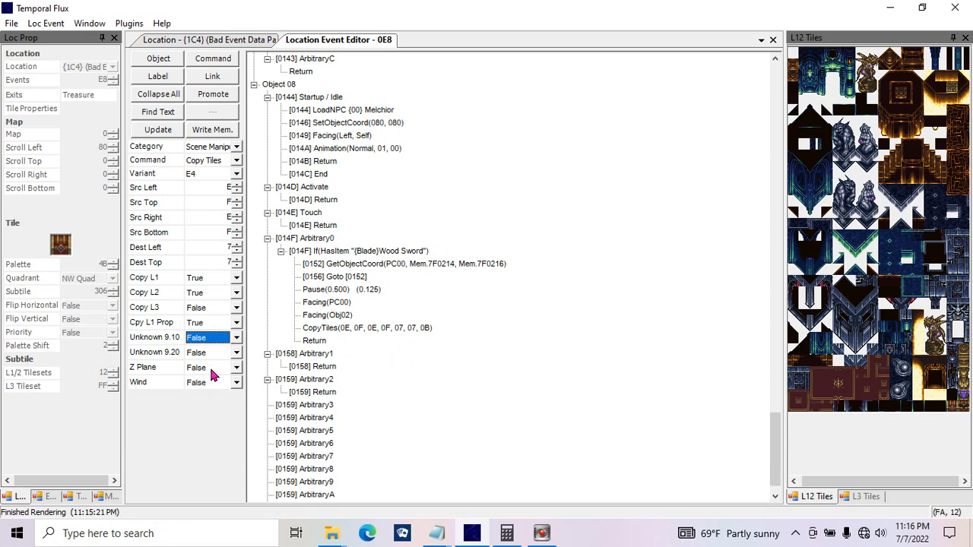
click(212, 374)
click(213, 374)
Step: Show the coloured tile property overlay on the location {1C4} map, check the tiles, and hide the overlay again
click(208, 39)
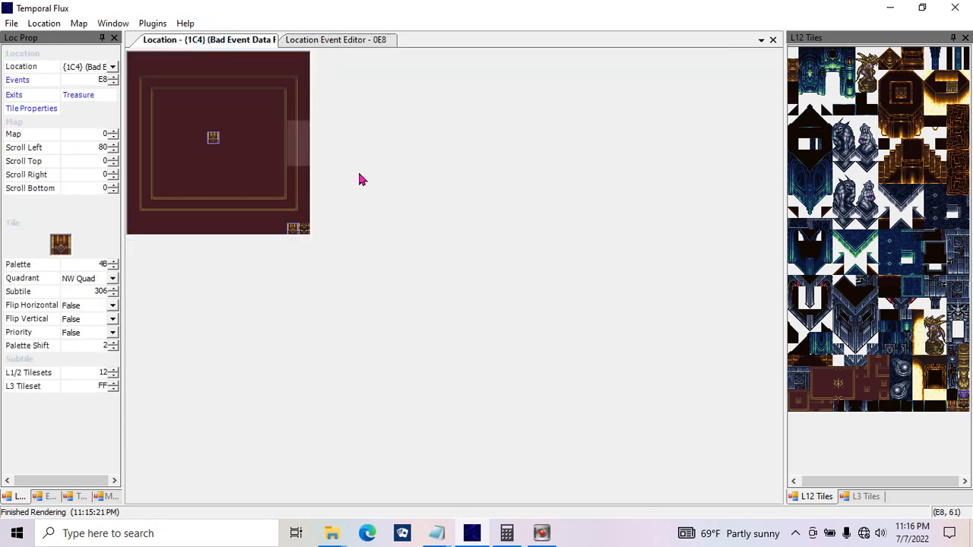
key(F4)
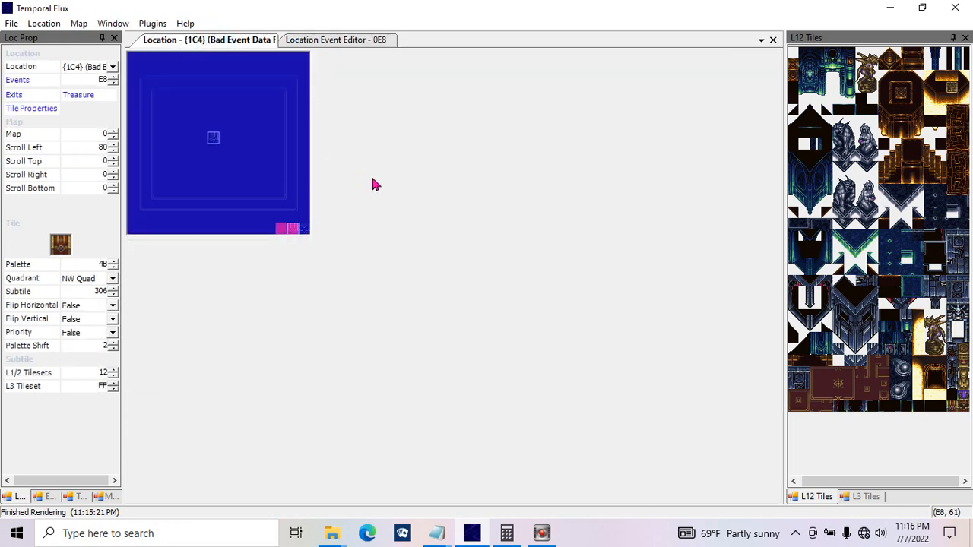
key(F4)
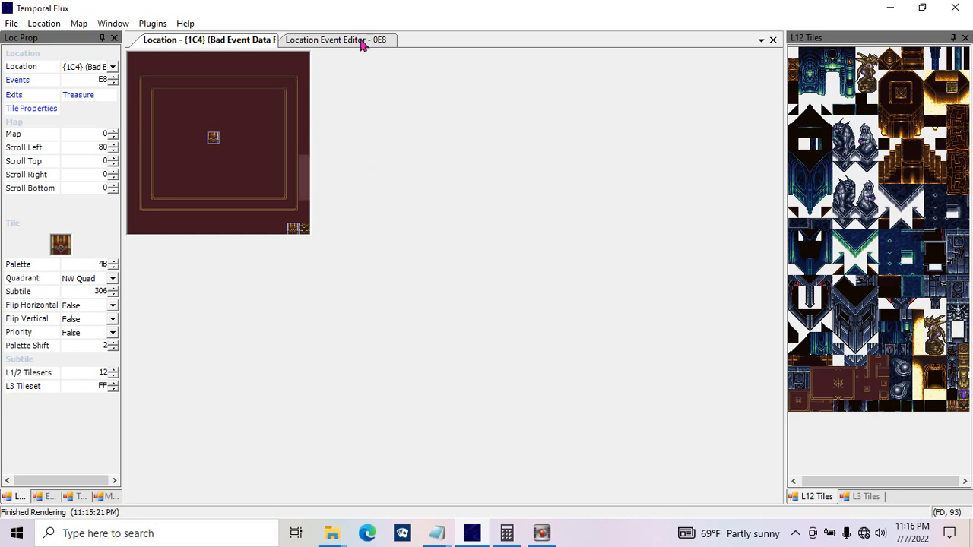
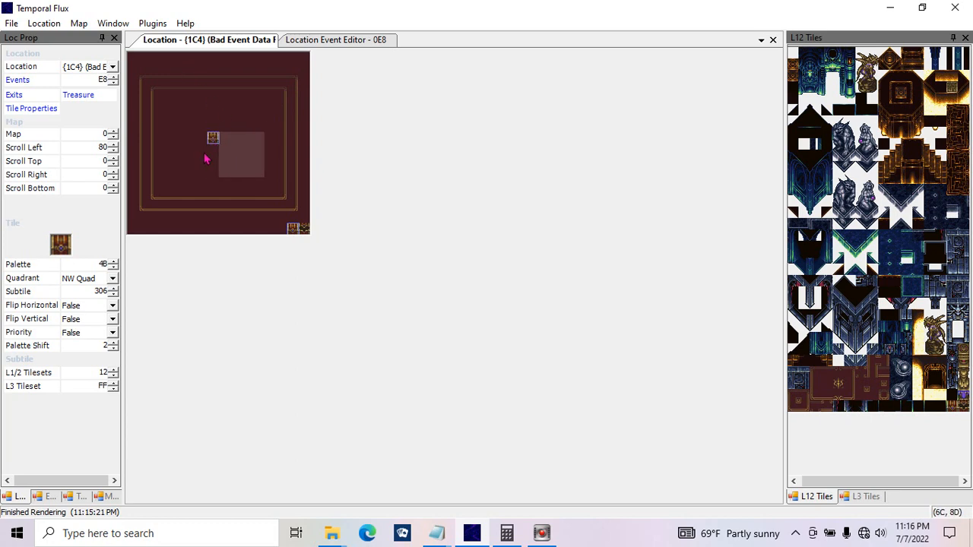
Step: Review the map's display overlays, including Wind, and the Copy Tiles command's Wind option, leaving it False
click(81, 27)
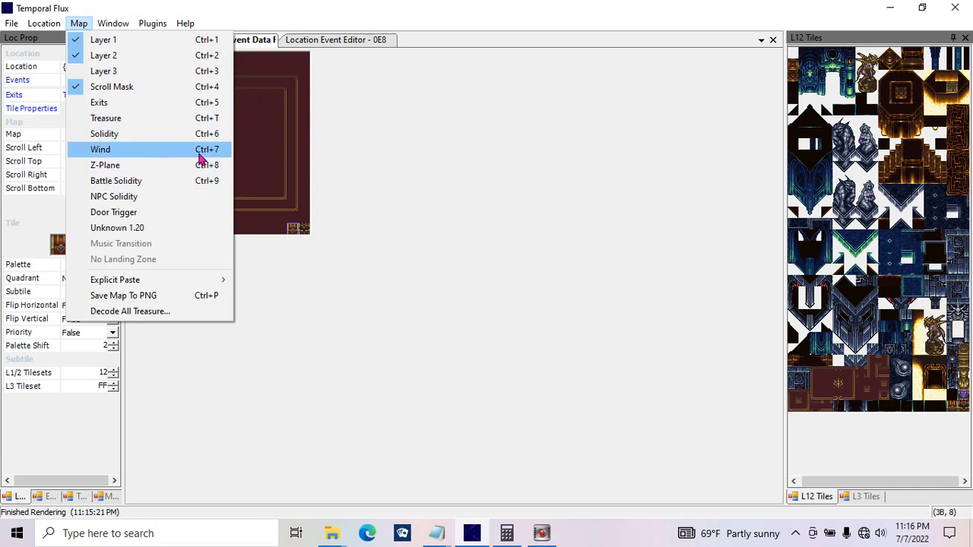
click(289, 141)
click(310, 40)
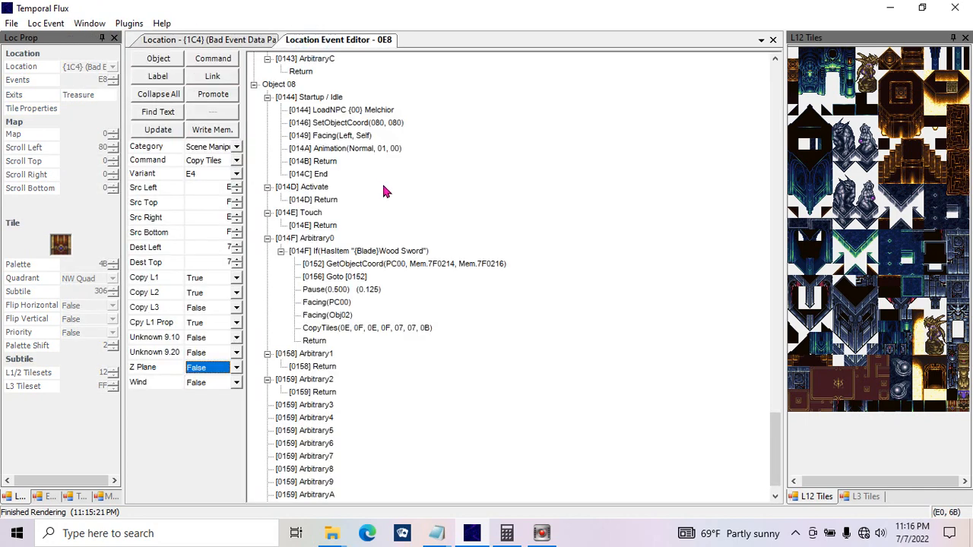
click(206, 384)
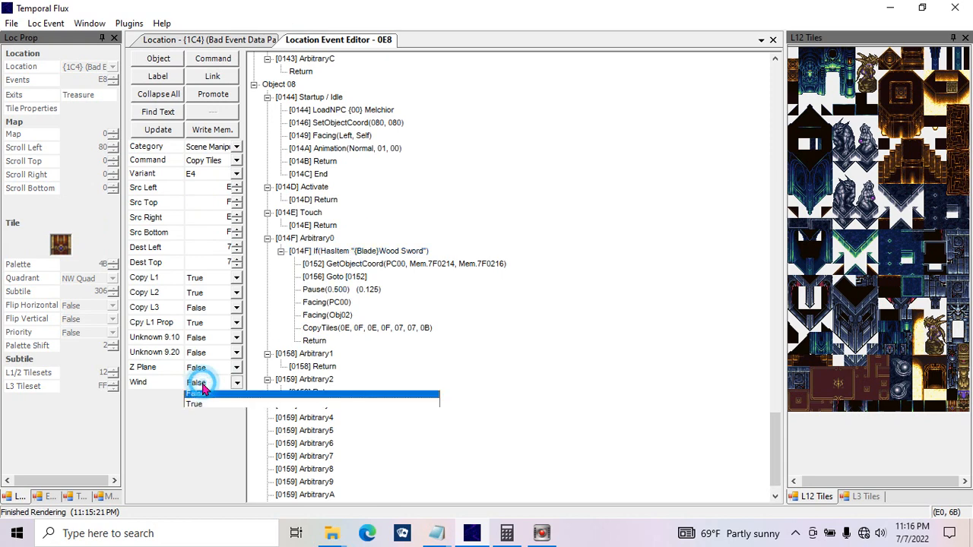
click(205, 390)
Step: Compare the location {1C4} map around the central chest with the Copy Tiles settings in the event
click(209, 43)
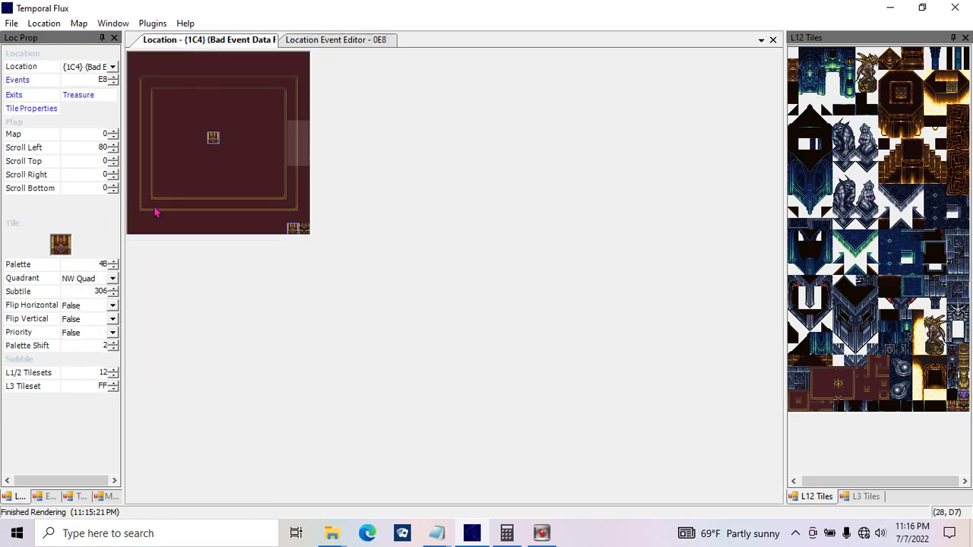
click(144, 193)
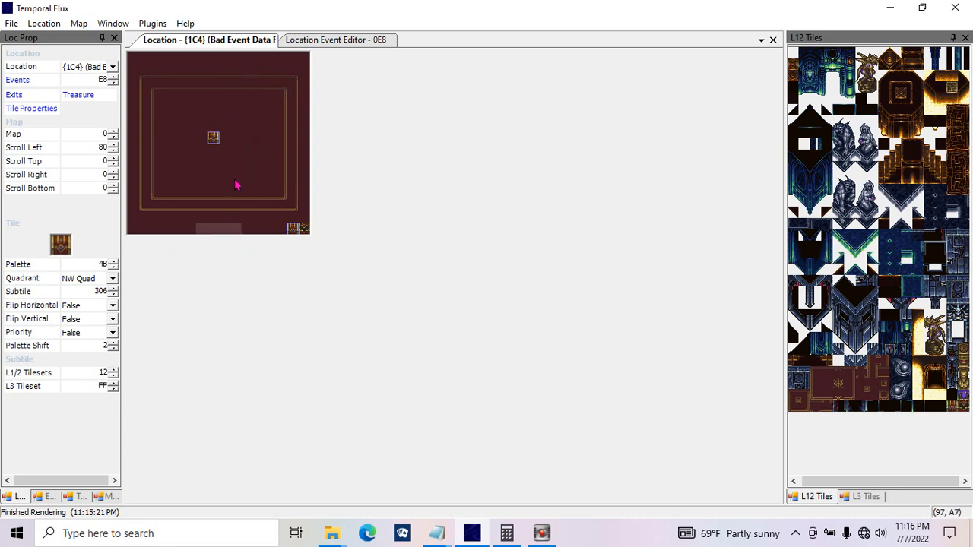
click(327, 38)
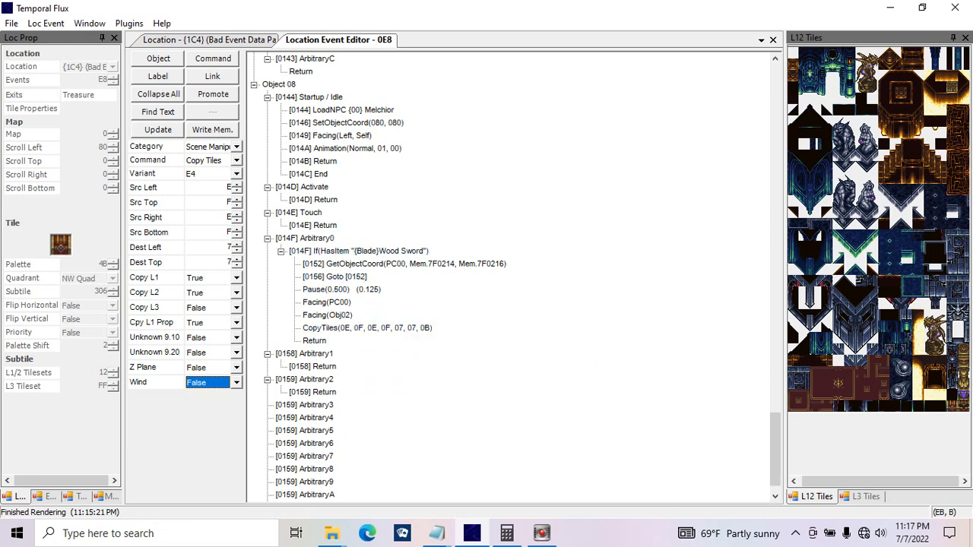
click(213, 39)
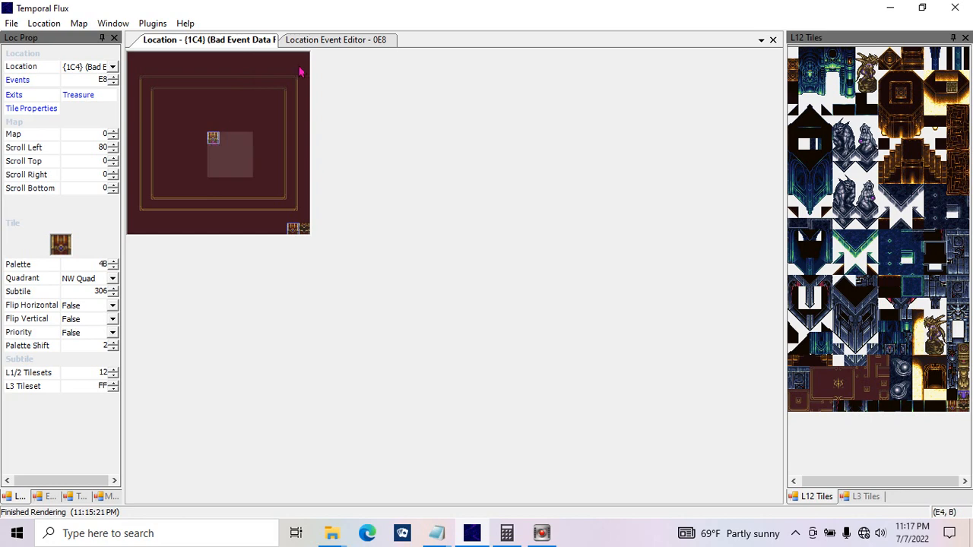
click(322, 39)
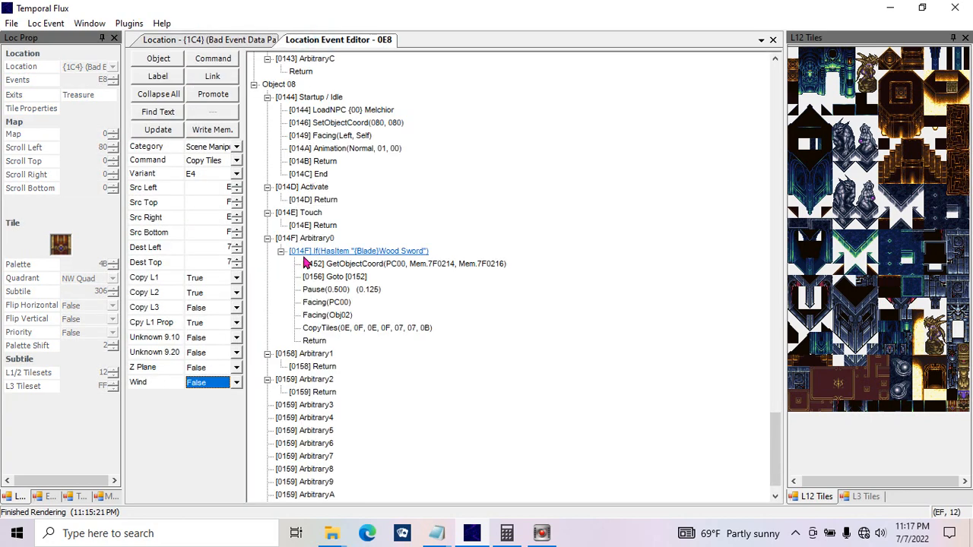
Step: Replace the CopyTiles command in Object 08's Arbitrary0 with a Darken command of duration 3
click(339, 331)
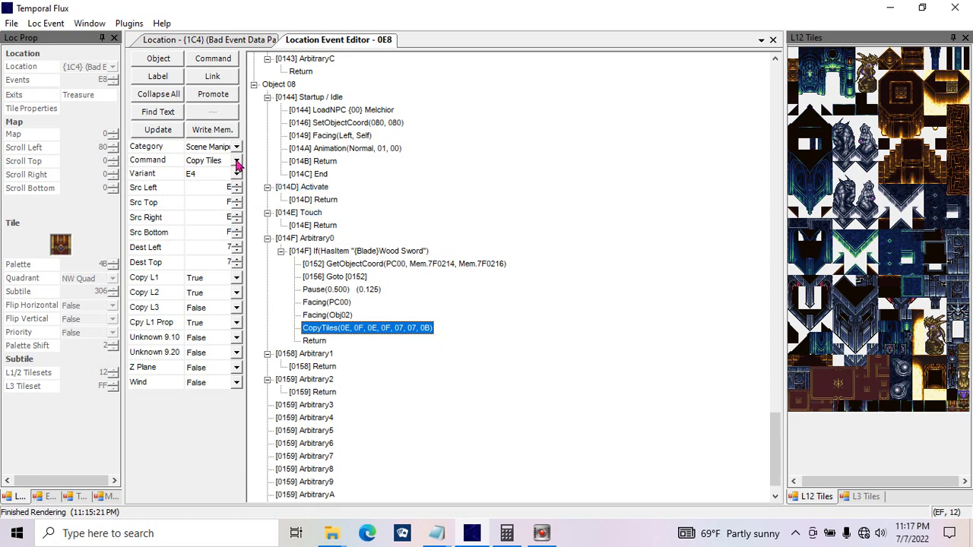
click(236, 163)
click(231, 183)
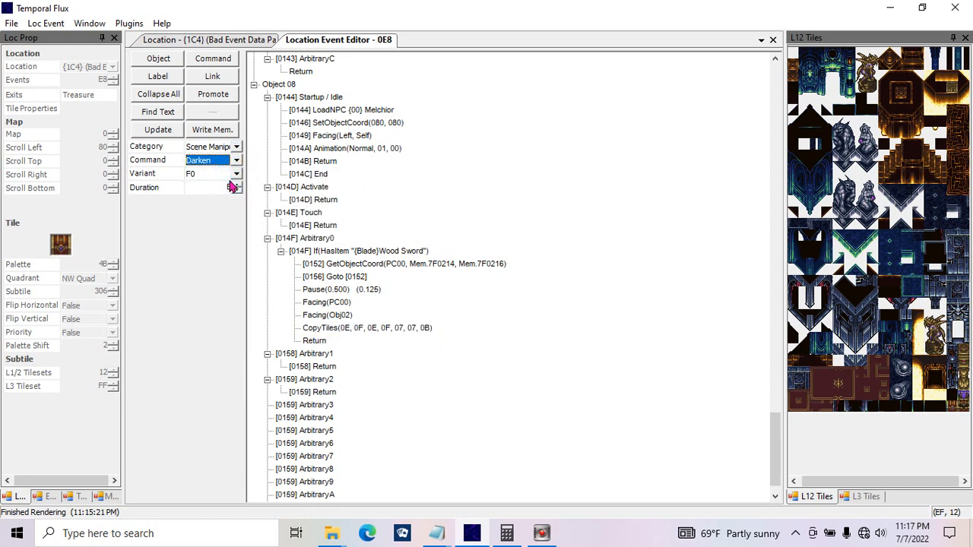
click(211, 190)
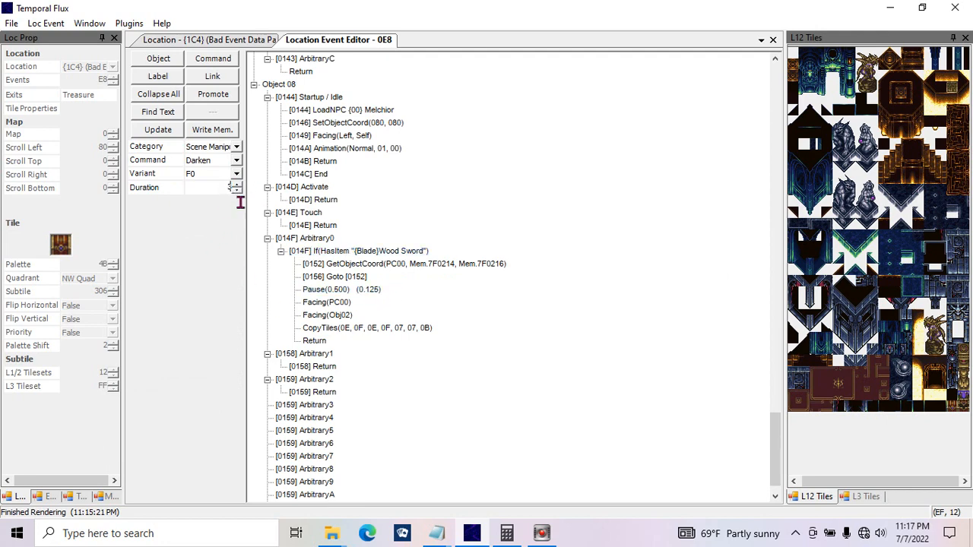
double_click(218, 188)
click(163, 127)
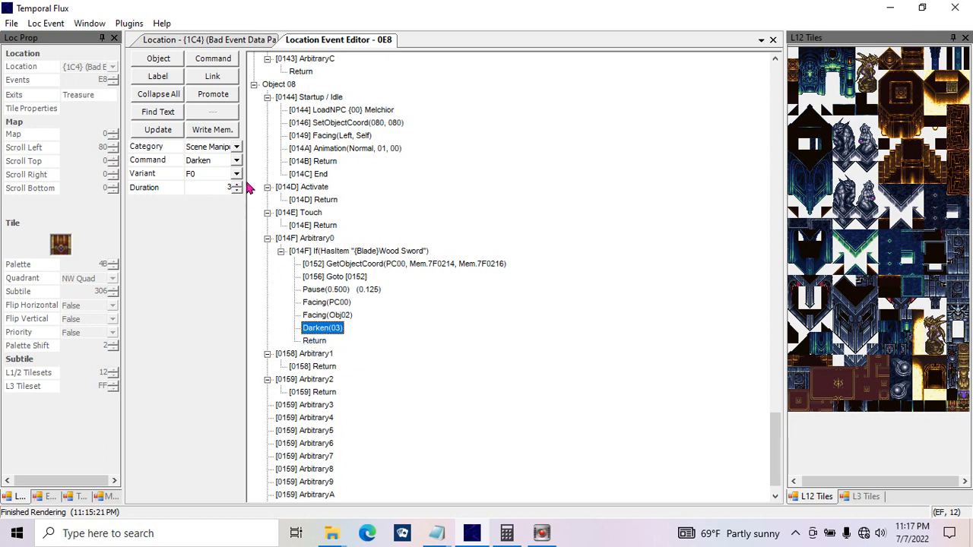
Step: Review the Fade Out Screen and Script Speed scene manipulation commands and their parameters
click(236, 160)
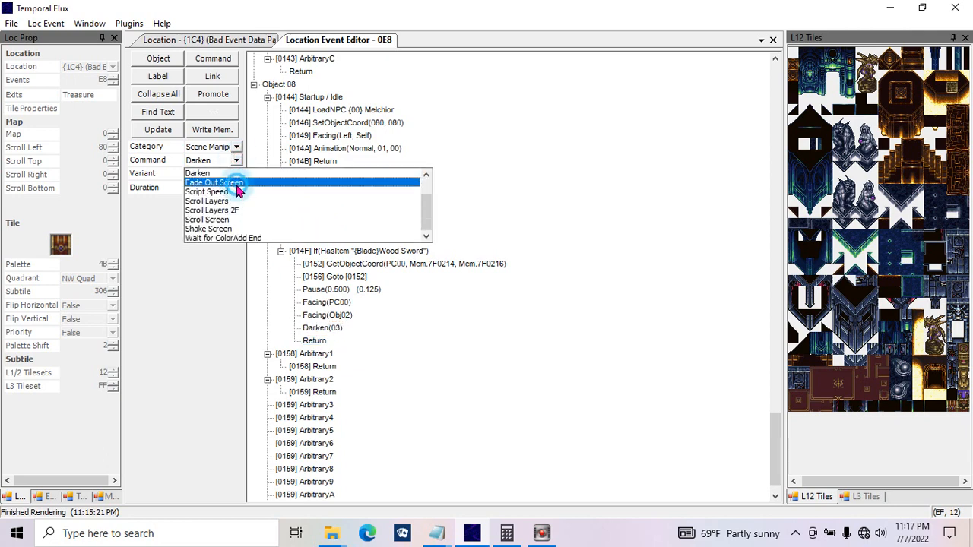
click(211, 183)
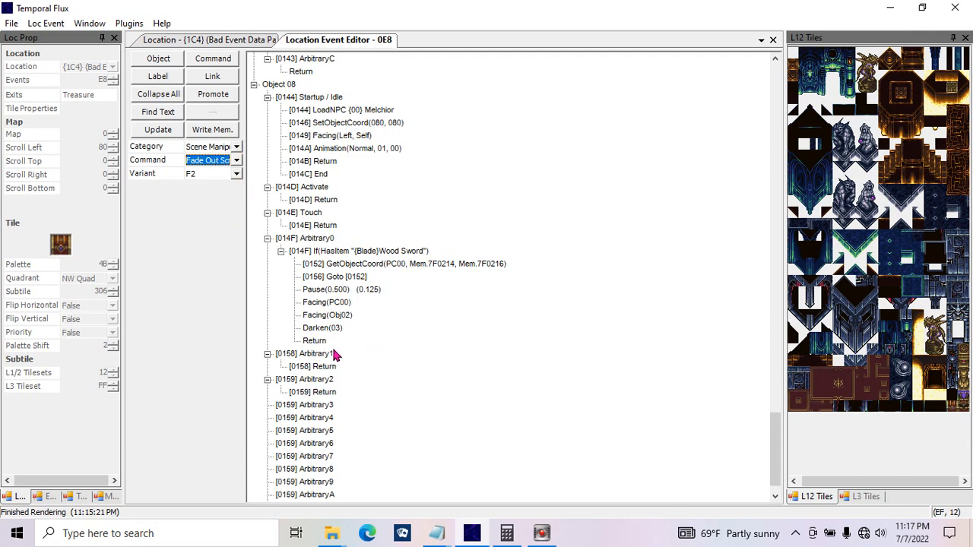
click(236, 147)
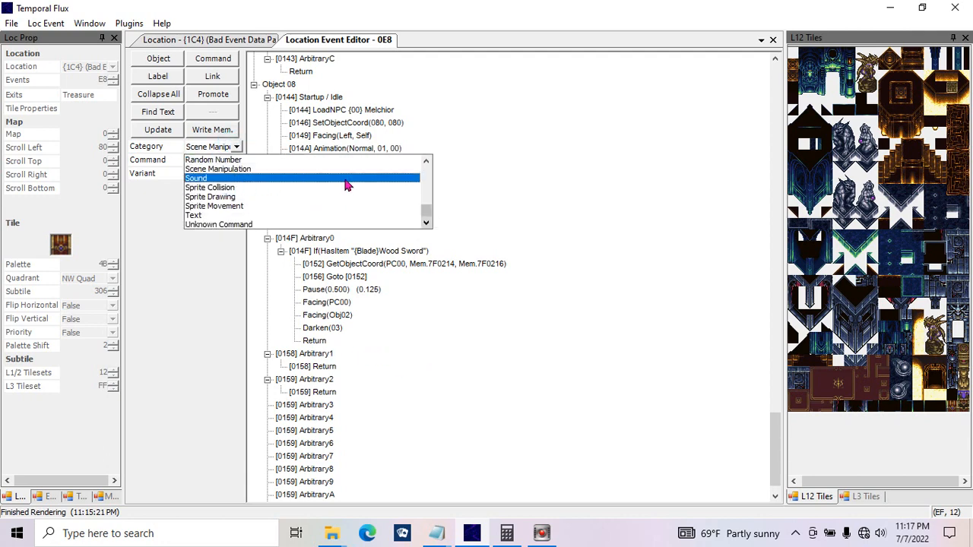
click(506, 219)
click(205, 161)
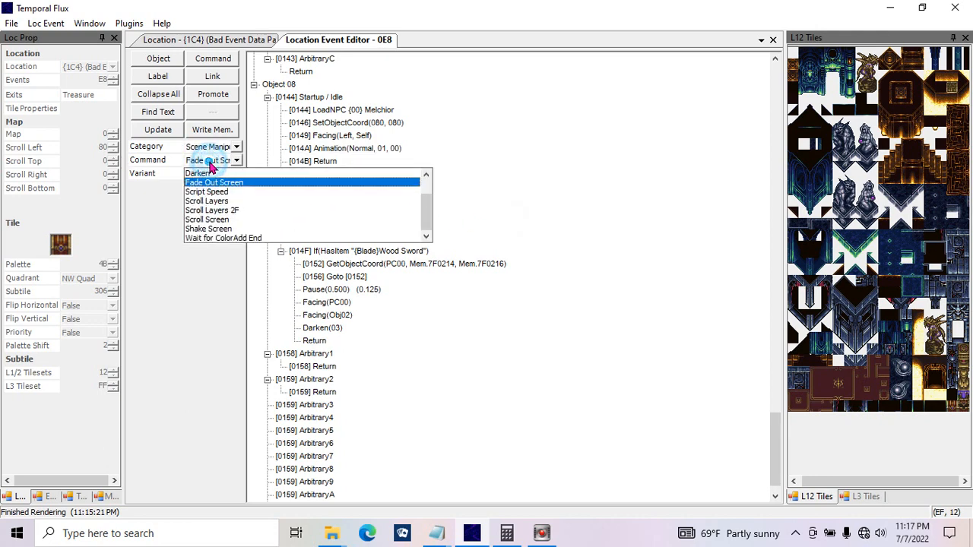
click(209, 190)
click(205, 187)
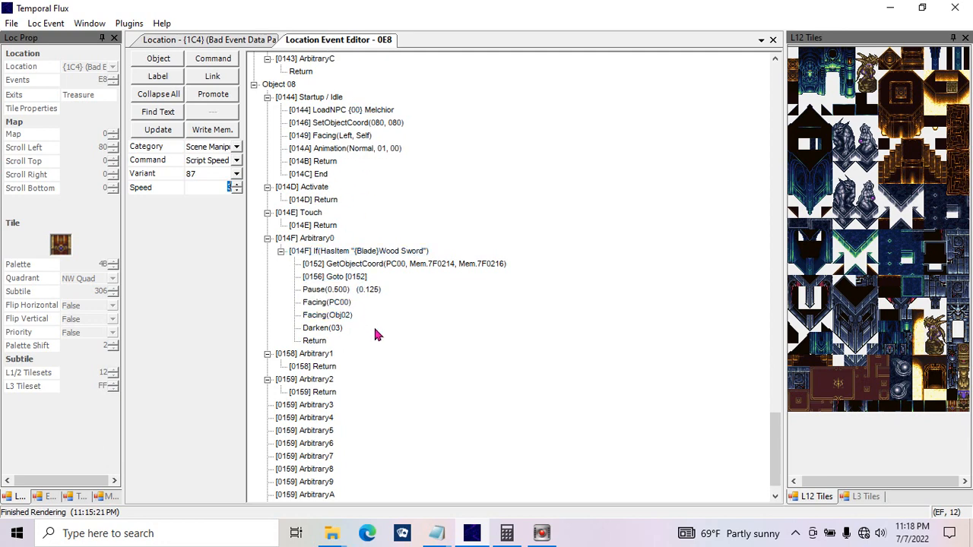
Step: Review the Scroll Layers command's Param 1, Param 3 and layer scroll options under Scene Manipulation
click(237, 148)
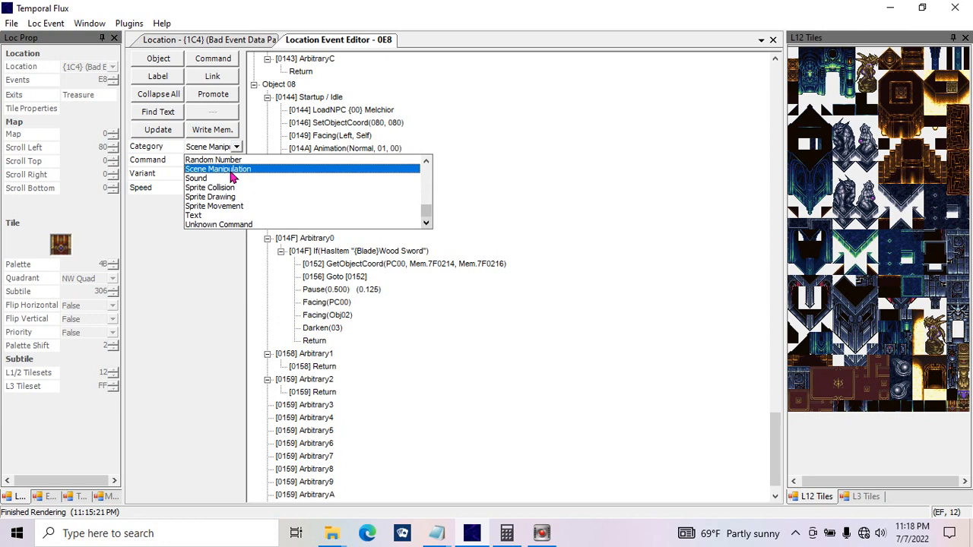
click(233, 170)
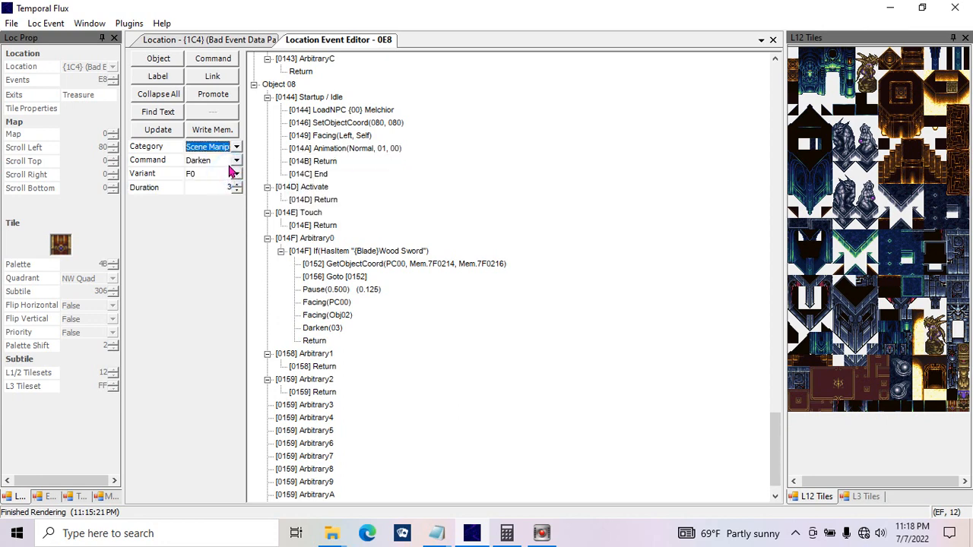
click(236, 160)
click(259, 201)
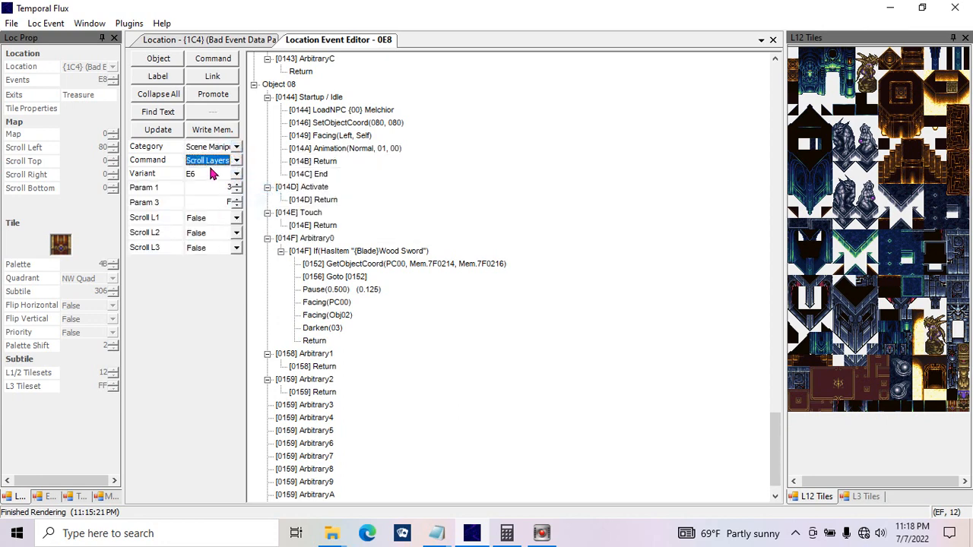
drag(218, 186, 232, 218)
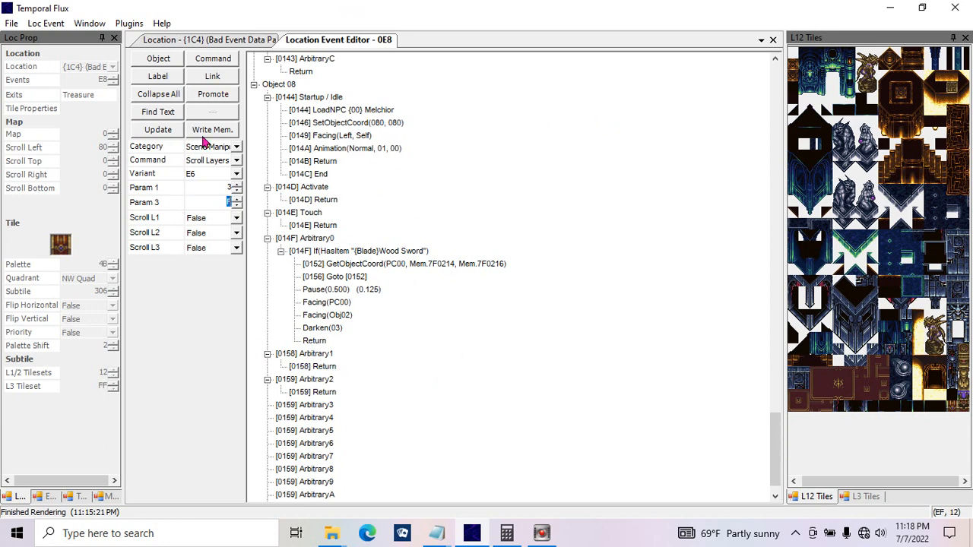
Step: Review the two parameters of the Scroll Layers 2F and Scroll Screen commands
click(237, 161)
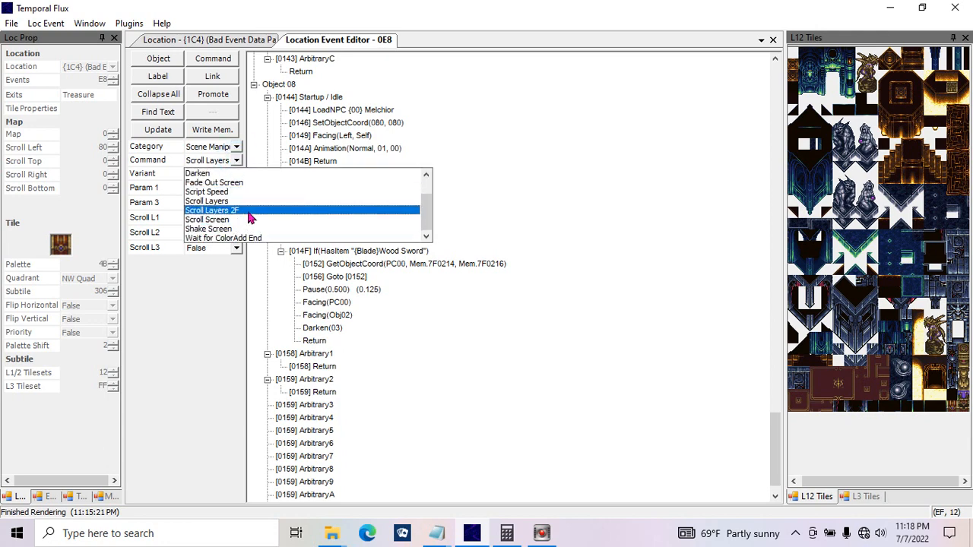
click(250, 218)
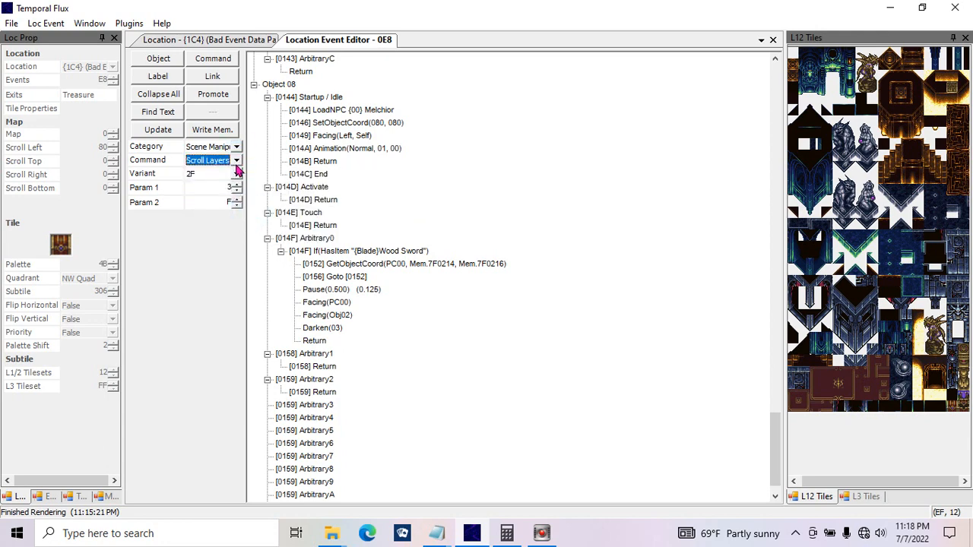
click(236, 161)
click(256, 222)
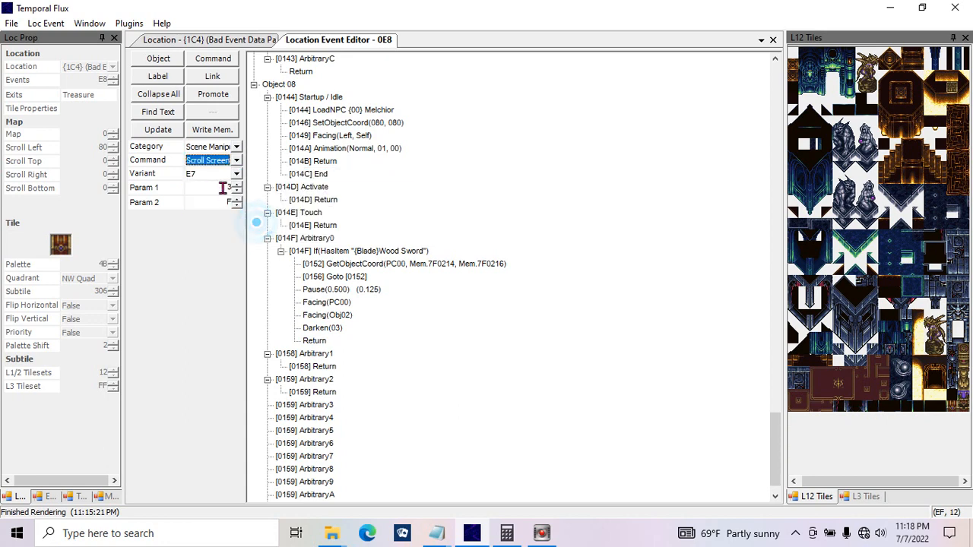
double_click(223, 189)
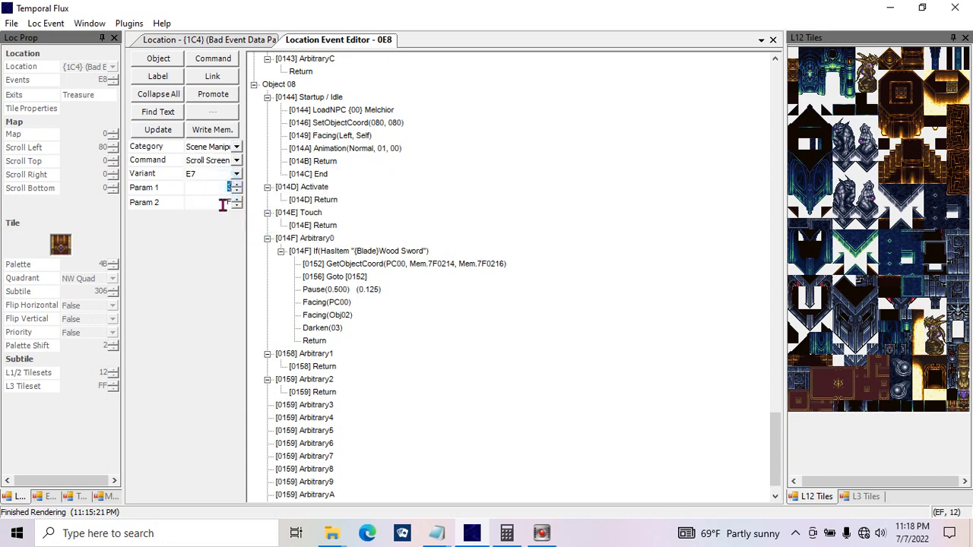
Step: Enlarge the location {1C4} map by setting the width and height of L1 and L2 to 20
click(217, 40)
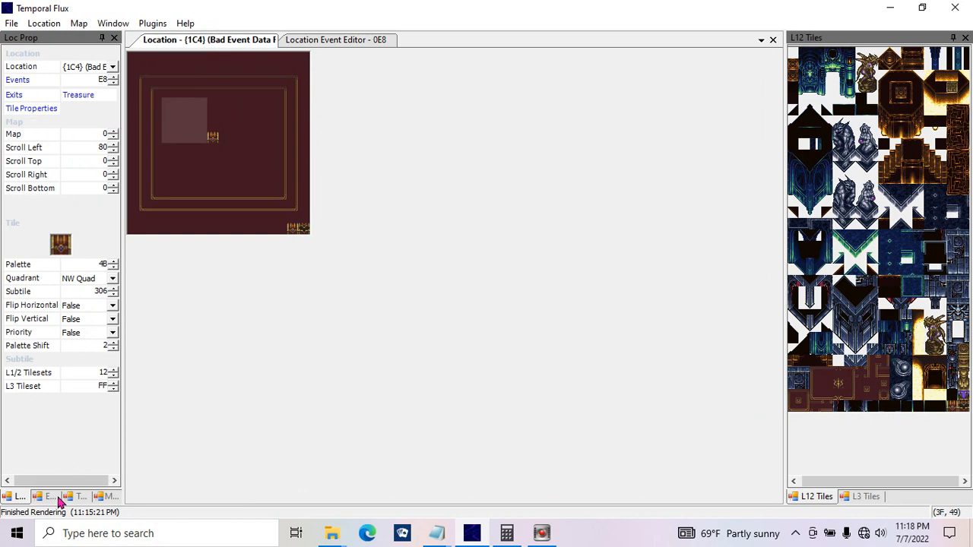
click(112, 497)
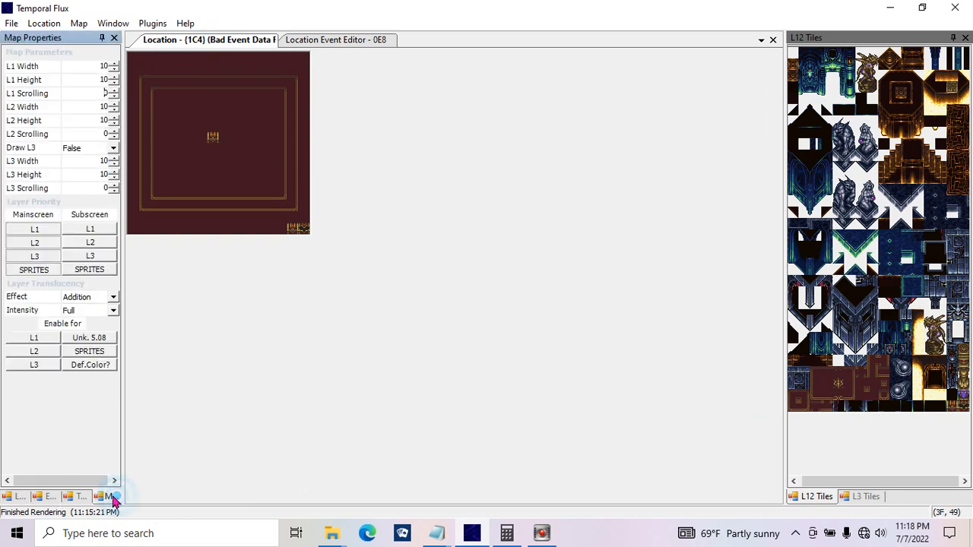
click(113, 65)
click(114, 77)
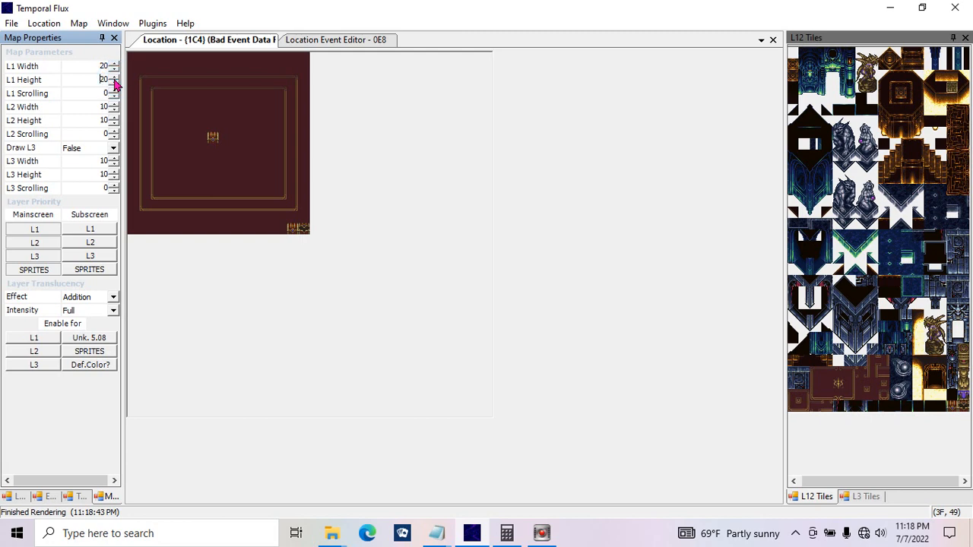
click(114, 104)
click(114, 119)
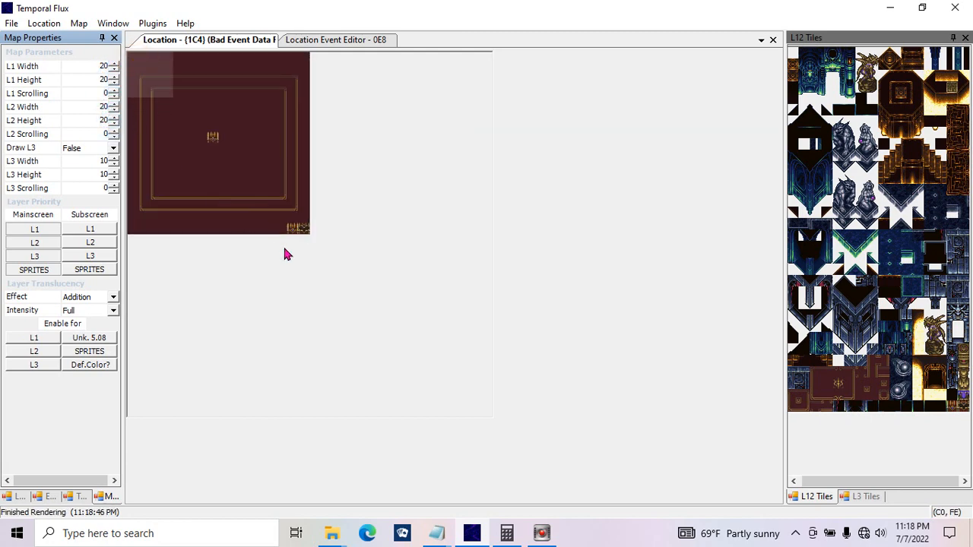
Step: Paste a copy of the whole chest room diagonally below the original in the enlarged map area
click(314, 243)
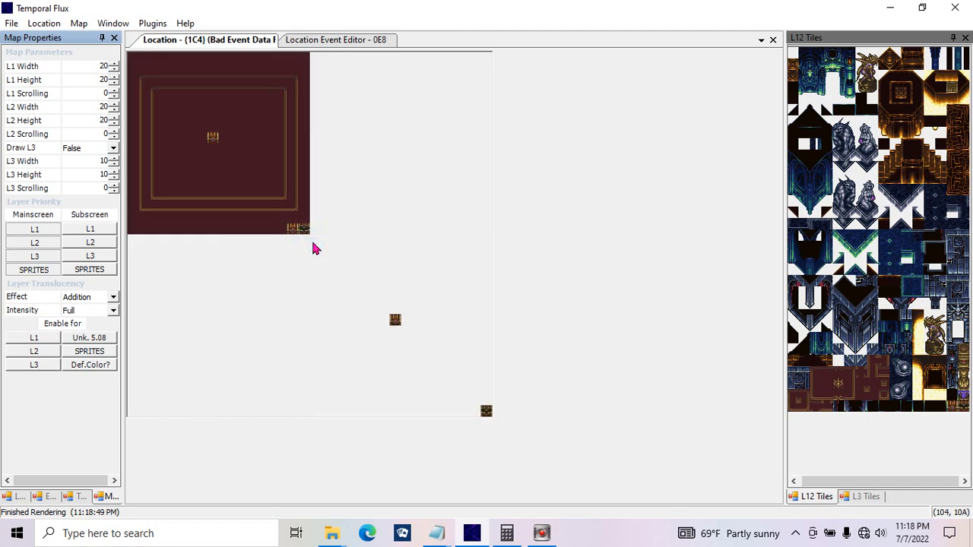
click(311, 244)
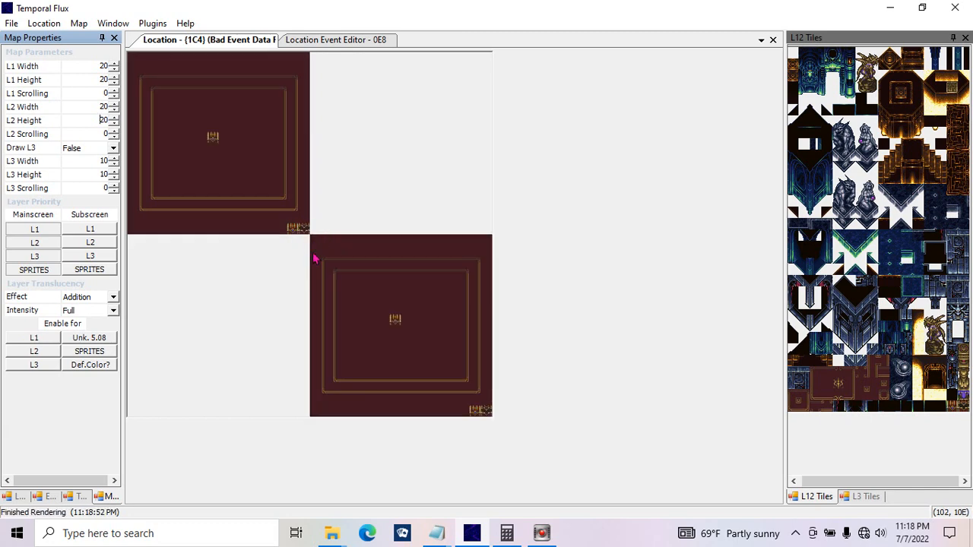
click(317, 324)
click(328, 289)
click(256, 215)
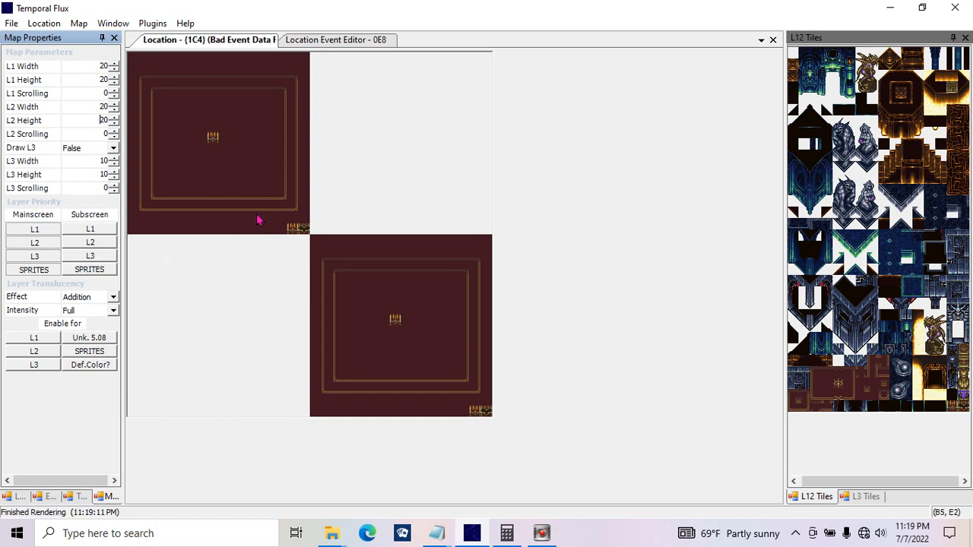
Step: Replace the Darken command in Object 08's Arbitrary0 function with a Shake Screen command set to Off
click(327, 39)
click(230, 191)
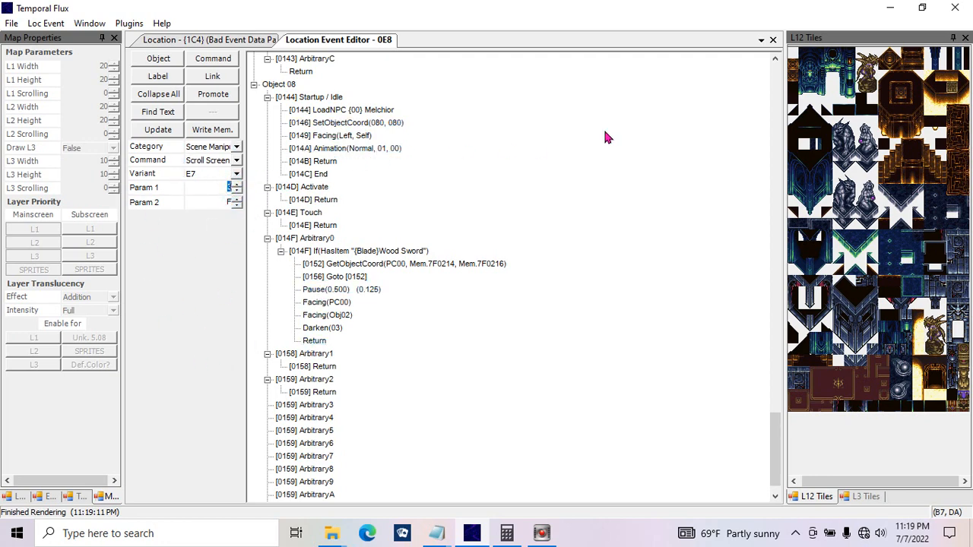
click(511, 173)
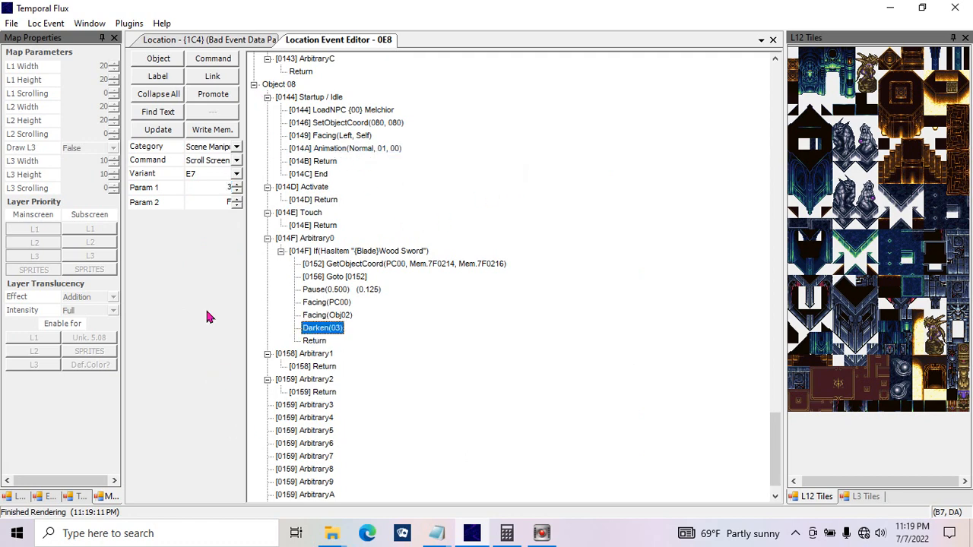
click(236, 163)
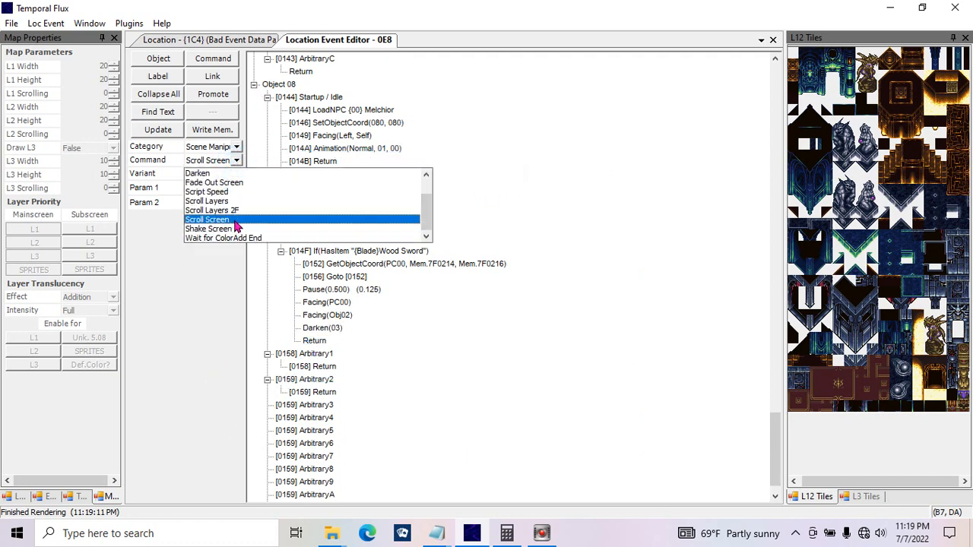
click(246, 232)
click(206, 191)
click(205, 190)
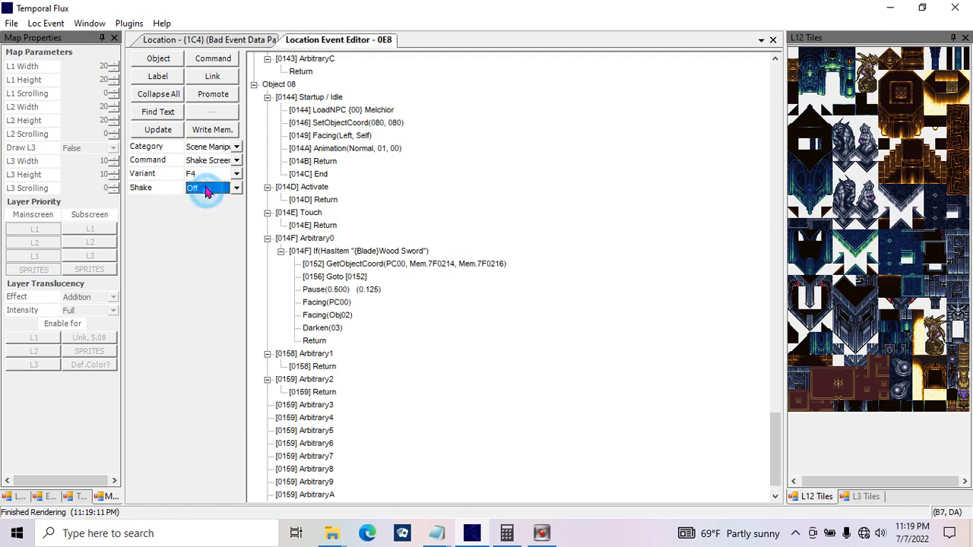
click(158, 129)
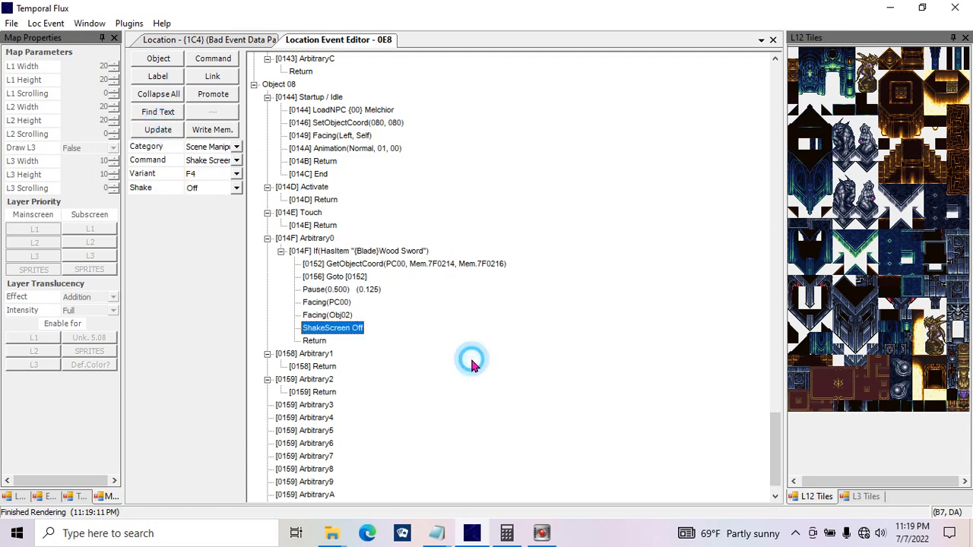
Step: Duplicate the Shake Screen command in Arbitrary0 and set the first of the two to On
key(ctrl+v)
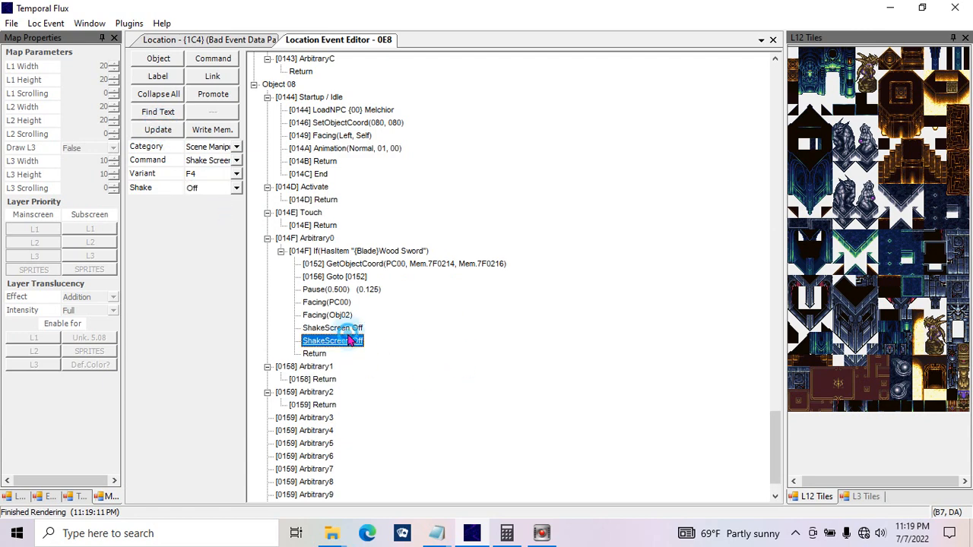
click(348, 332)
click(236, 188)
click(222, 210)
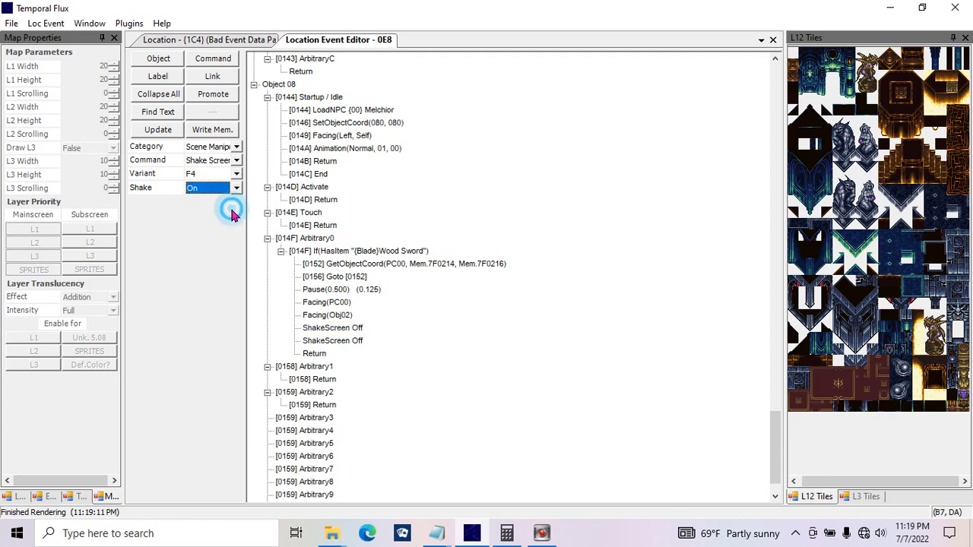
click(159, 129)
click(561, 447)
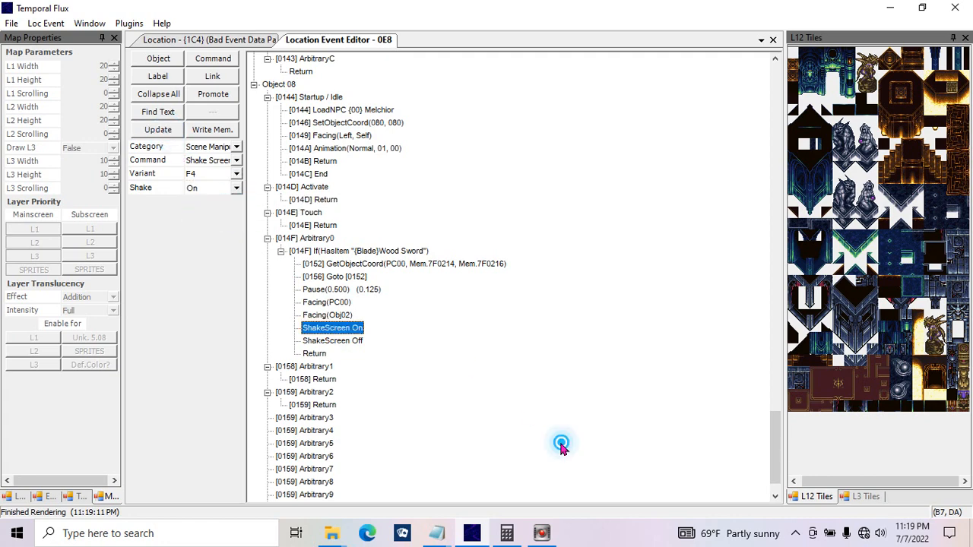
Step: Move the 0.500-second Pause between the ShakeScreen On and ShakeScreen Off commands
click(340, 341)
click(341, 330)
click(343, 343)
click(348, 289)
drag(348, 289, 333, 342)
click(343, 341)
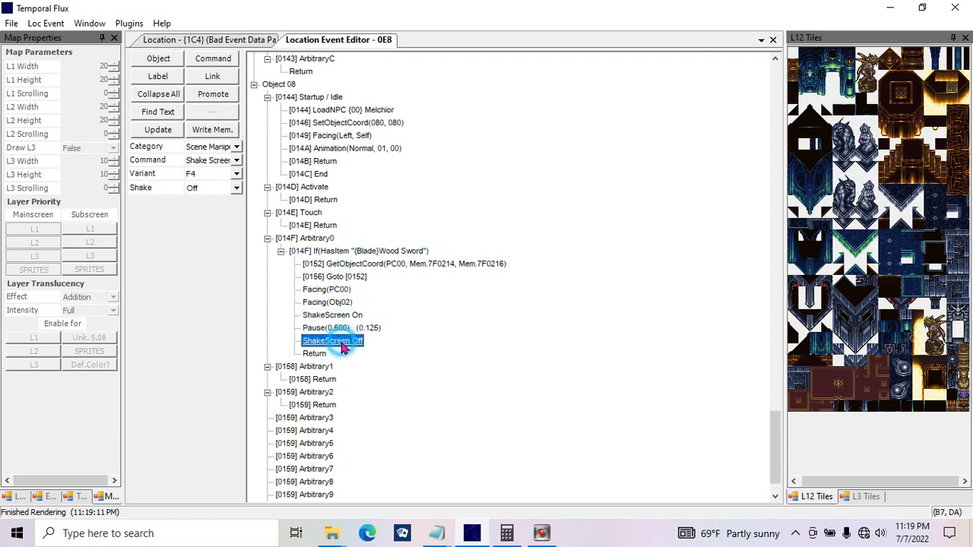
click(340, 317)
click(342, 329)
drag(343, 341, 338, 307)
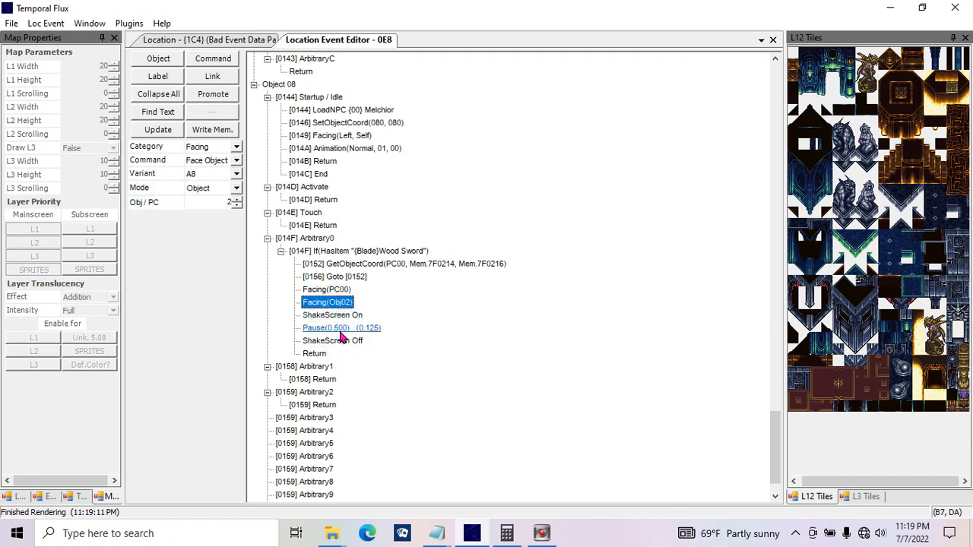
Step: Duplicate the Pause ahead of ShakeScreen Off and look through the Scene Manipulation command list for the copy
click(342, 329)
key(ctrl+v)
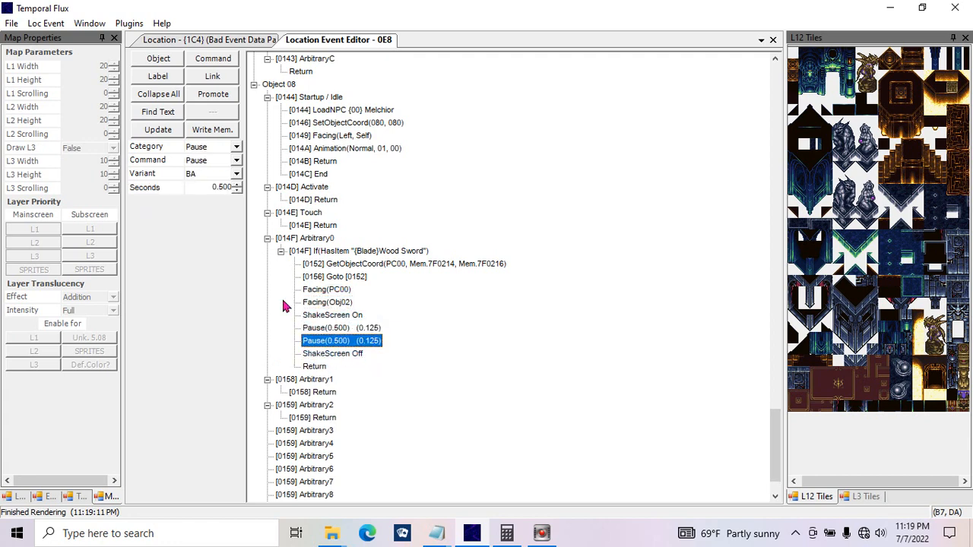
click(239, 146)
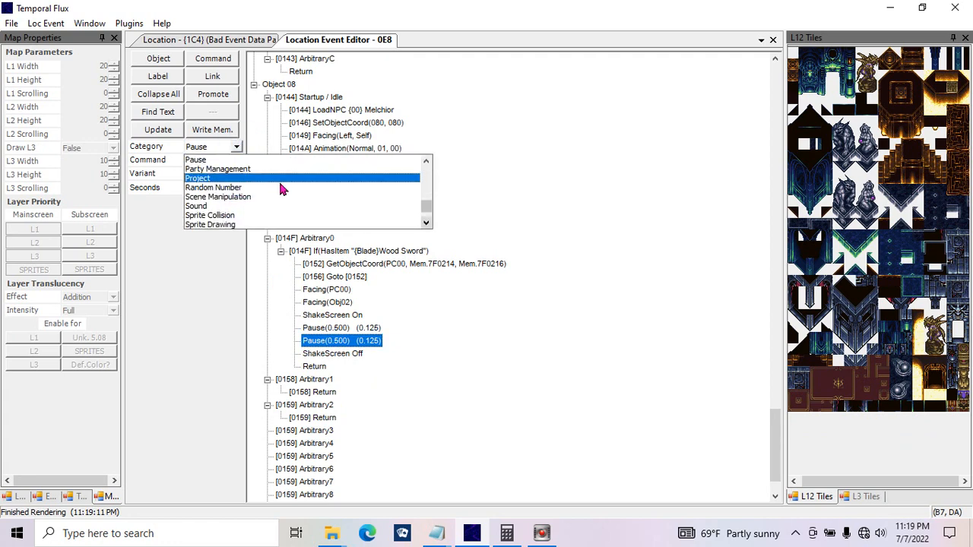
click(282, 198)
click(236, 160)
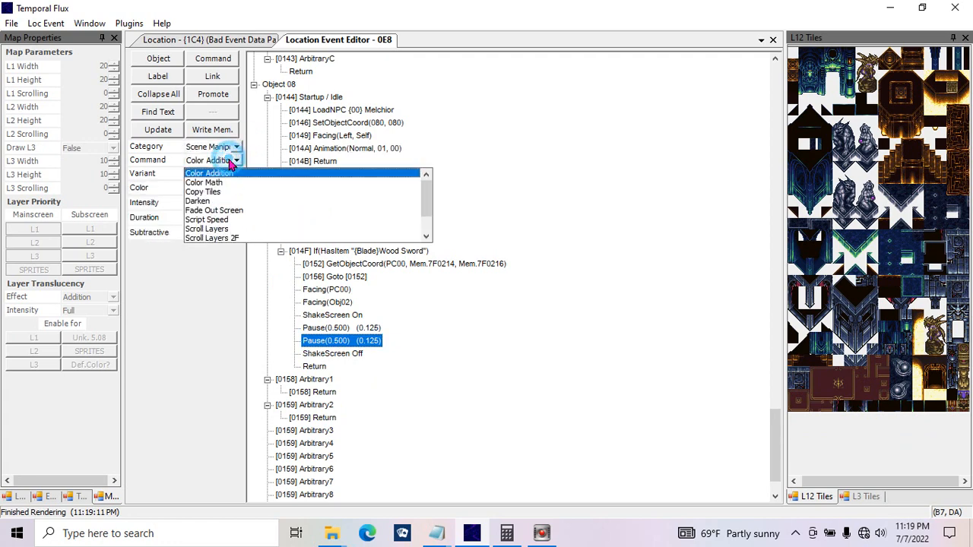
drag(425, 202, 434, 239)
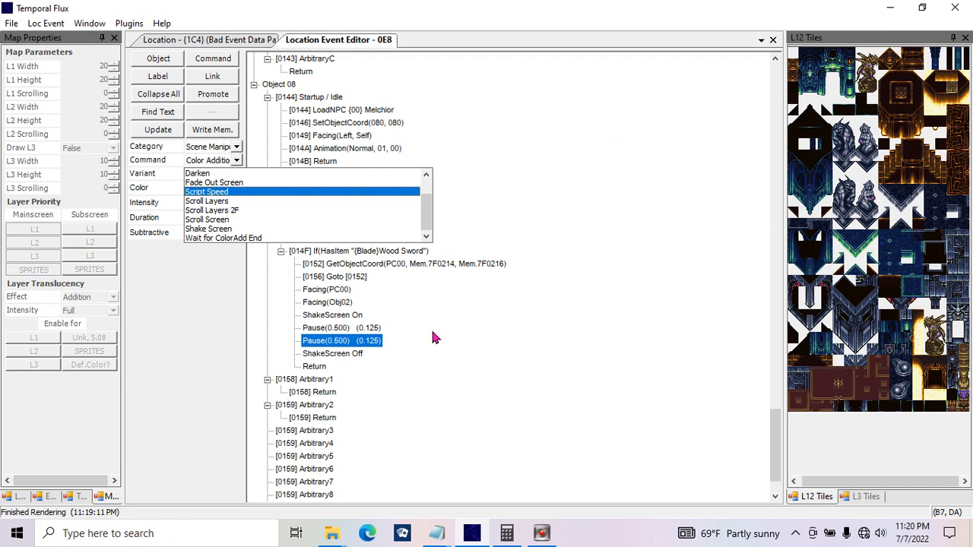
drag(426, 211, 427, 208)
click(487, 192)
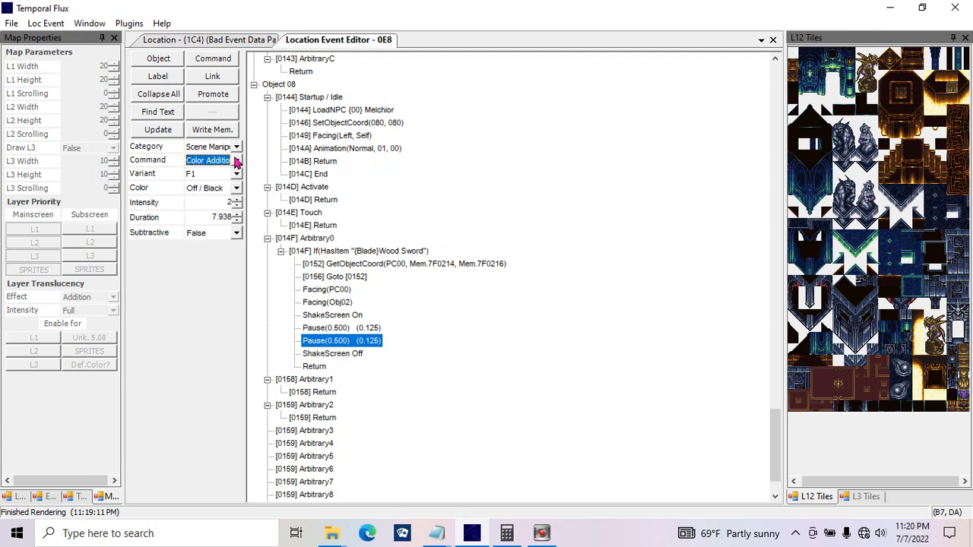
Step: Turn the duplicated Pause into a Play sound command using {00} Cursor selection with position 80
click(236, 146)
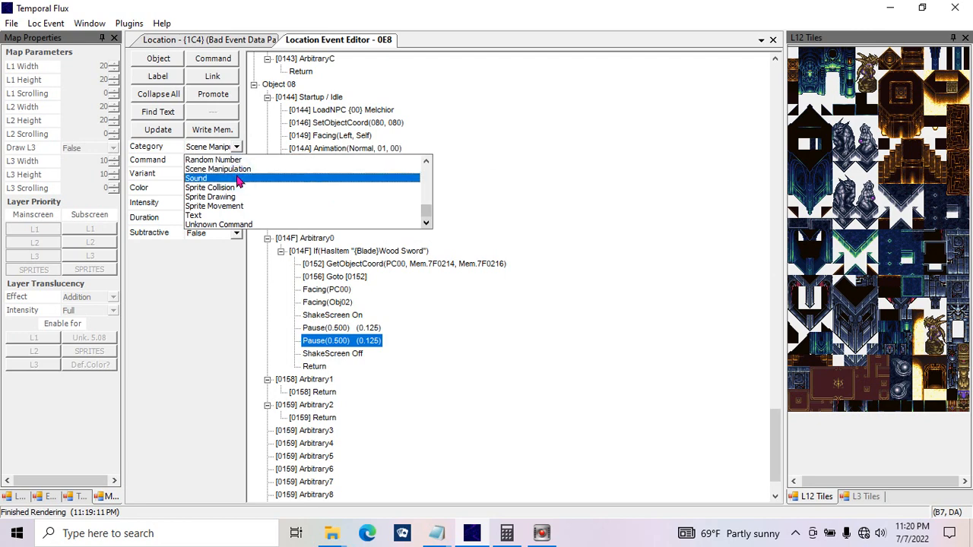
click(238, 178)
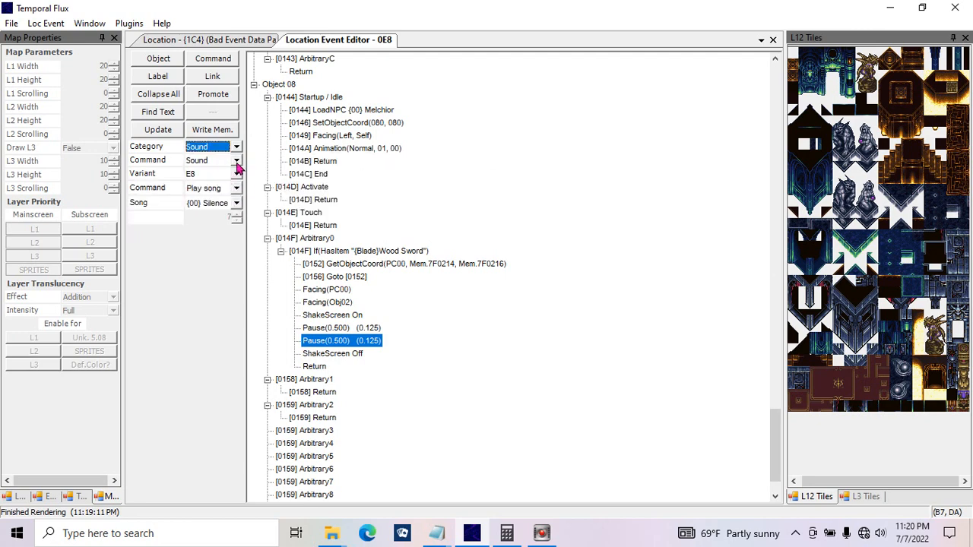
click(236, 160)
click(240, 168)
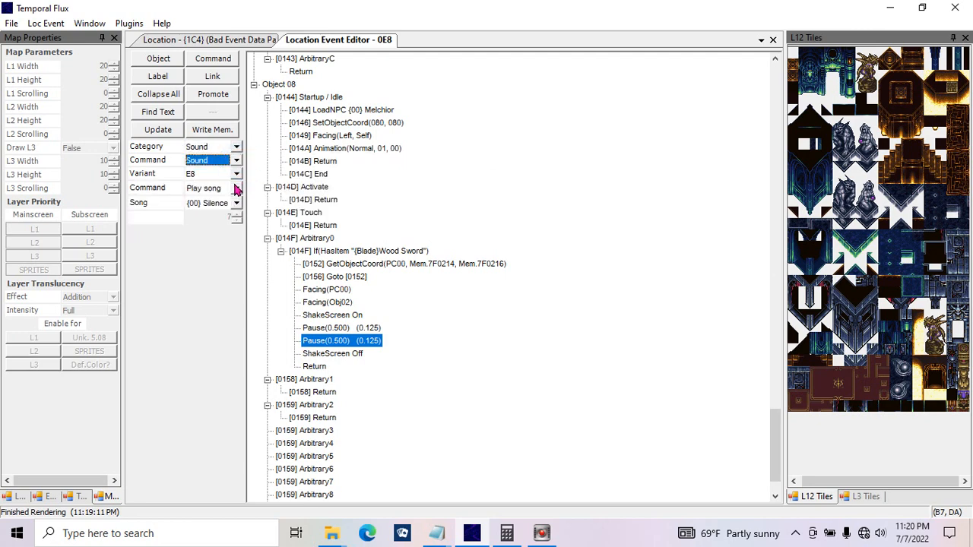
click(236, 187)
click(244, 224)
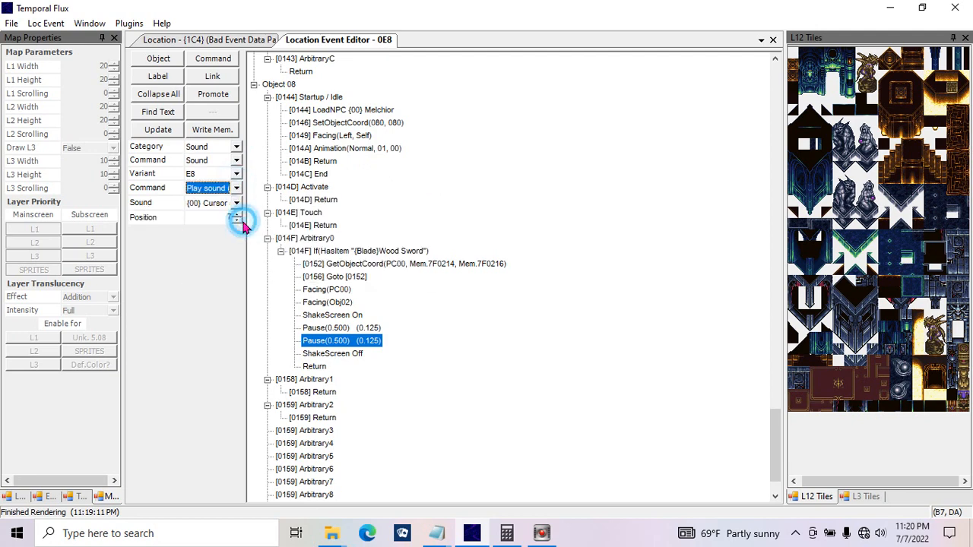
double_click(220, 216)
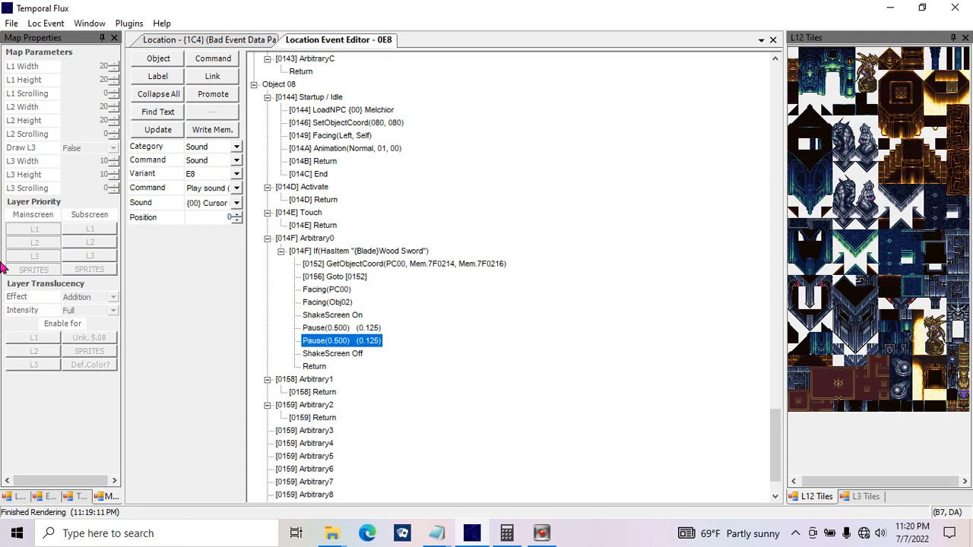
double_click(223, 219)
text(f)
text(0)
click(161, 130)
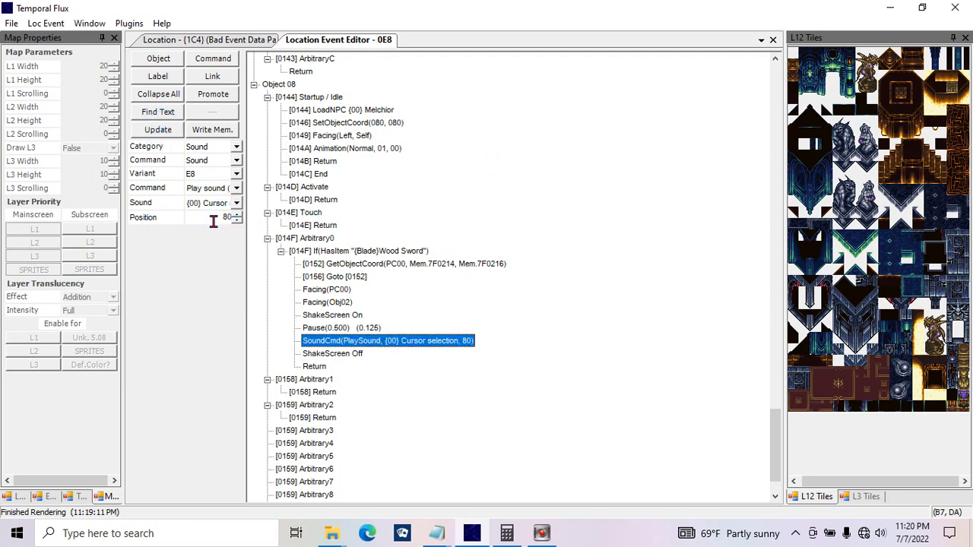
Step: Change the command's sound to {CF} Rapid explosions [LOOPS] and move the command above ShakeScreen On
click(233, 206)
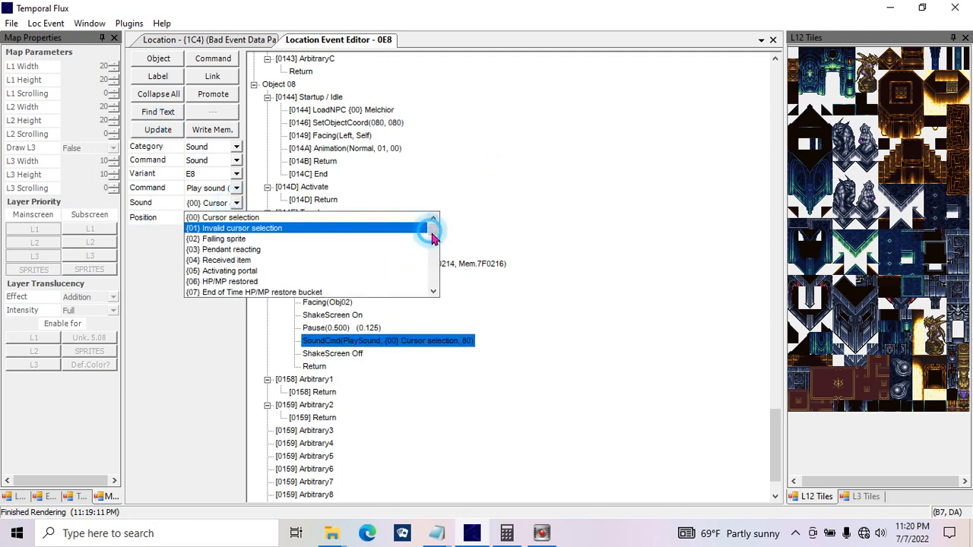
drag(431, 223, 434, 285)
click(431, 259)
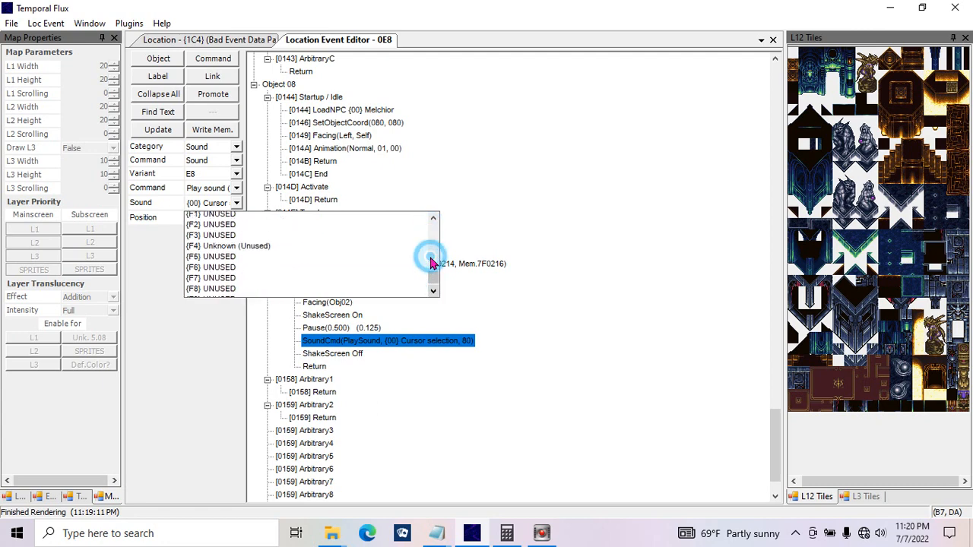
click(431, 258)
click(431, 259)
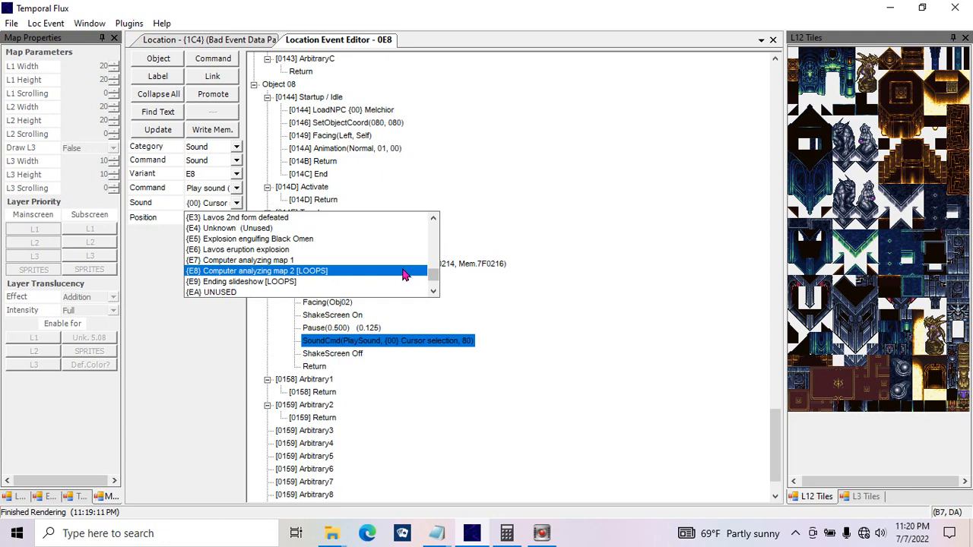
click(431, 251)
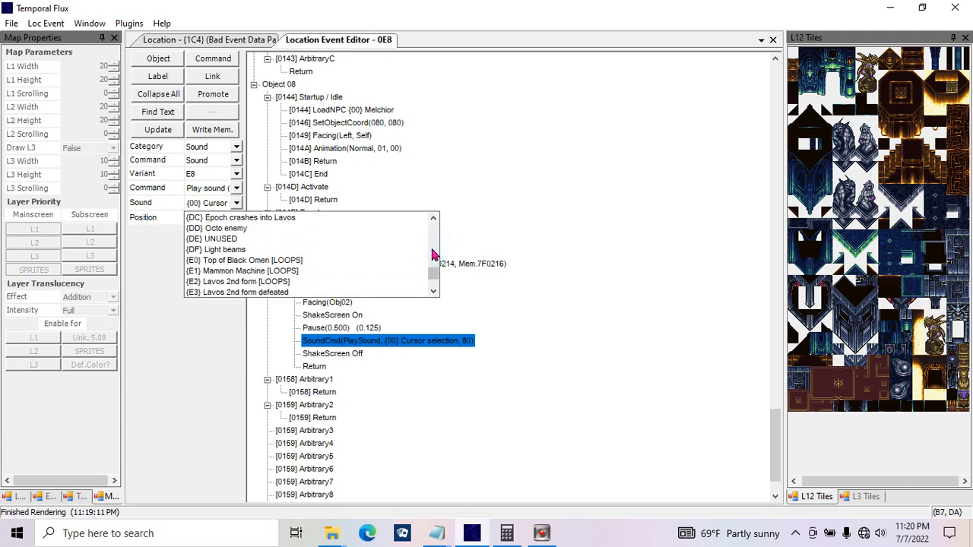
click(431, 254)
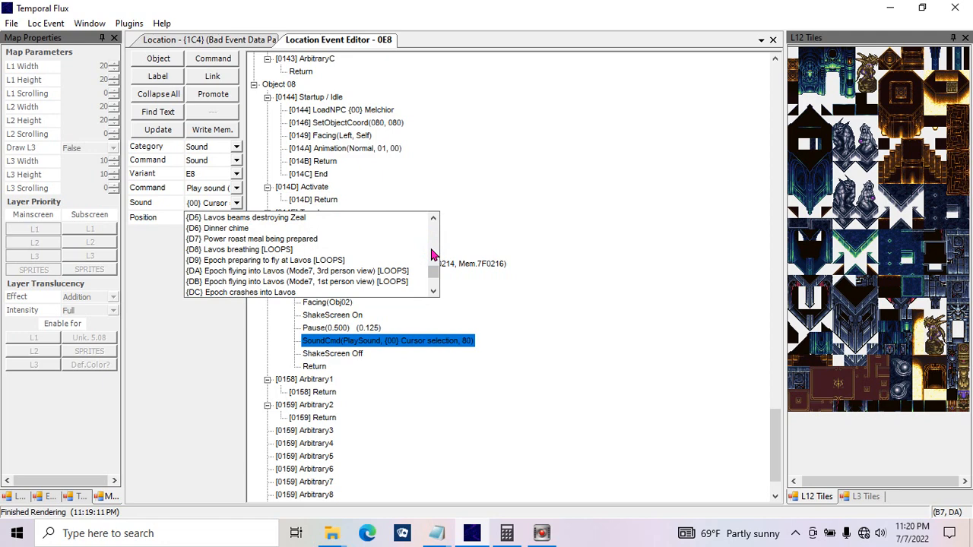
click(431, 255)
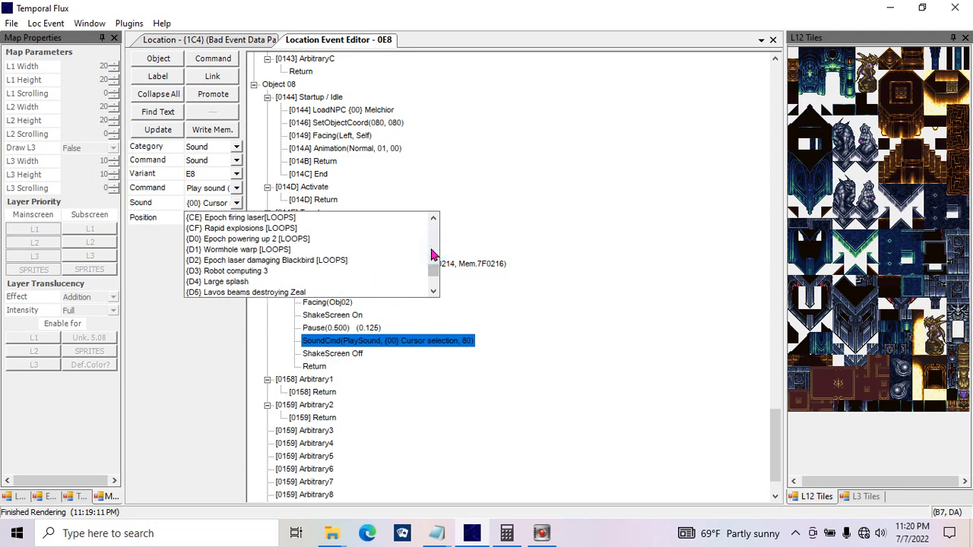
click(301, 229)
click(160, 129)
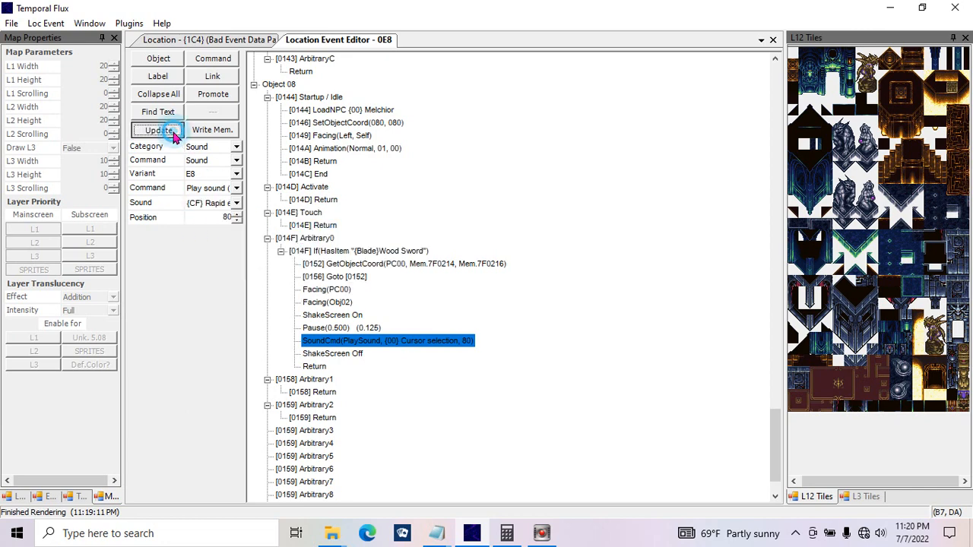
click(355, 329)
drag(356, 325, 353, 305)
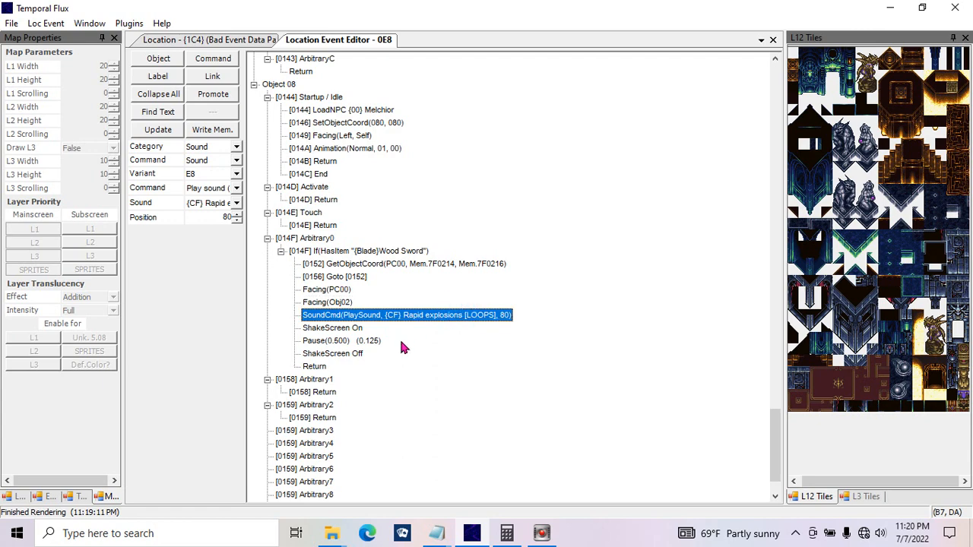
Step: Paste a copy of the sound command after the Pause and set its sound to {FF} [END LOOP]
click(346, 344)
key(ctrl+v)
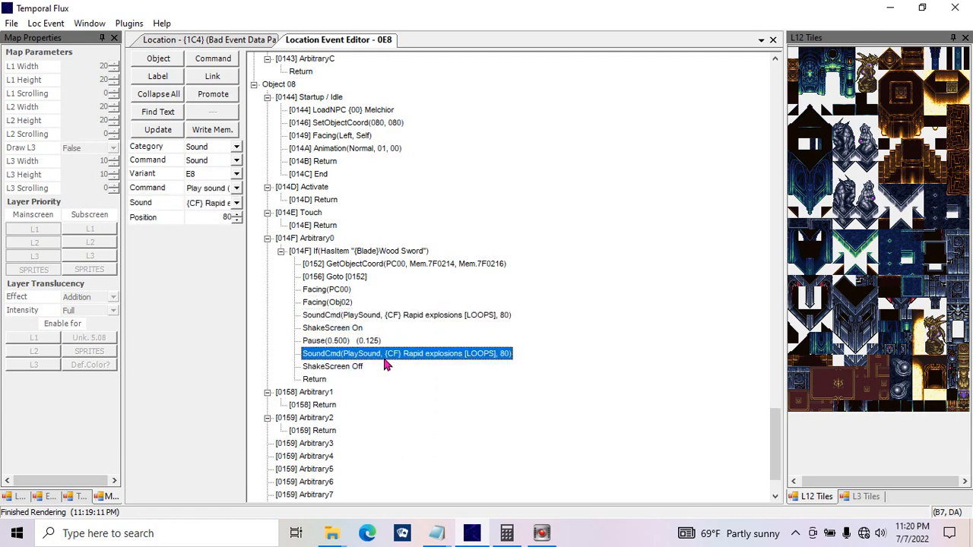
click(236, 203)
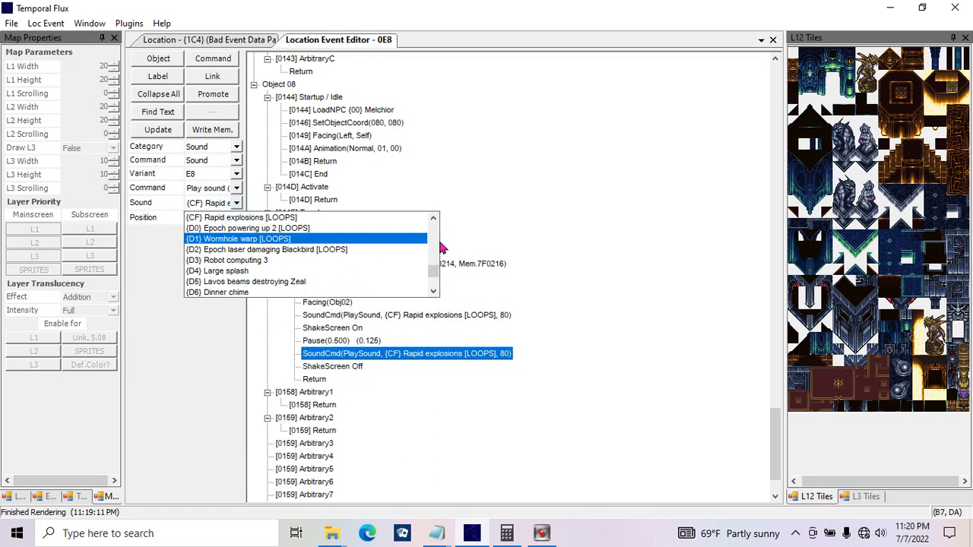
drag(433, 272, 431, 289)
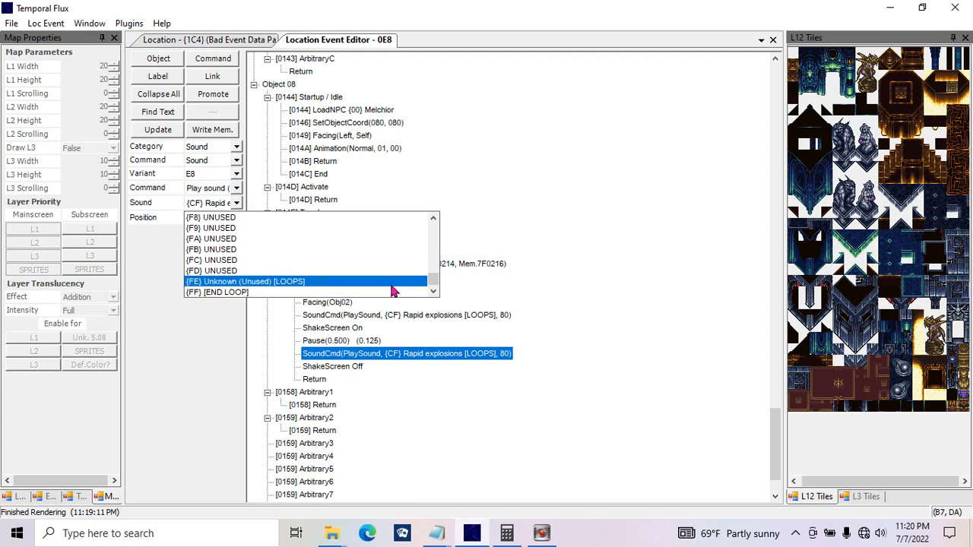
click(400, 291)
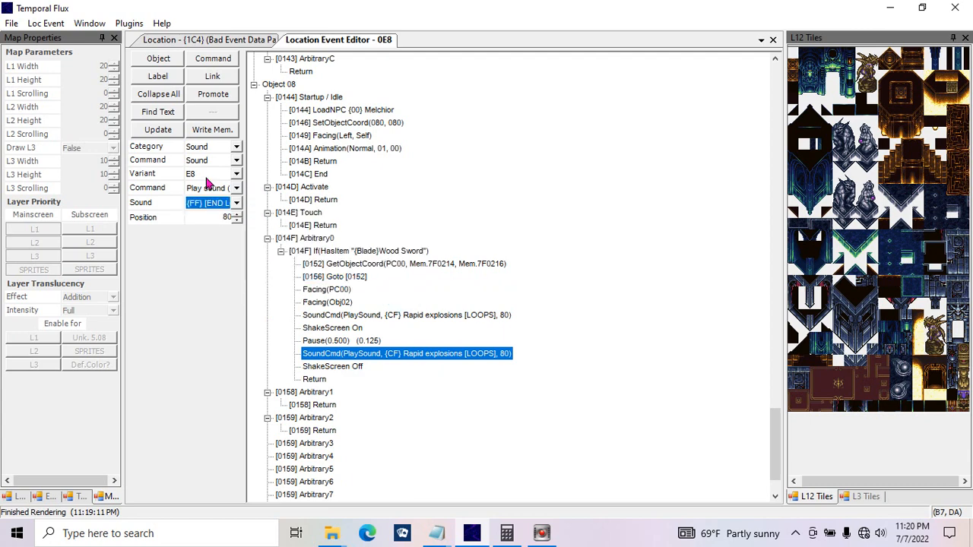
click(175, 136)
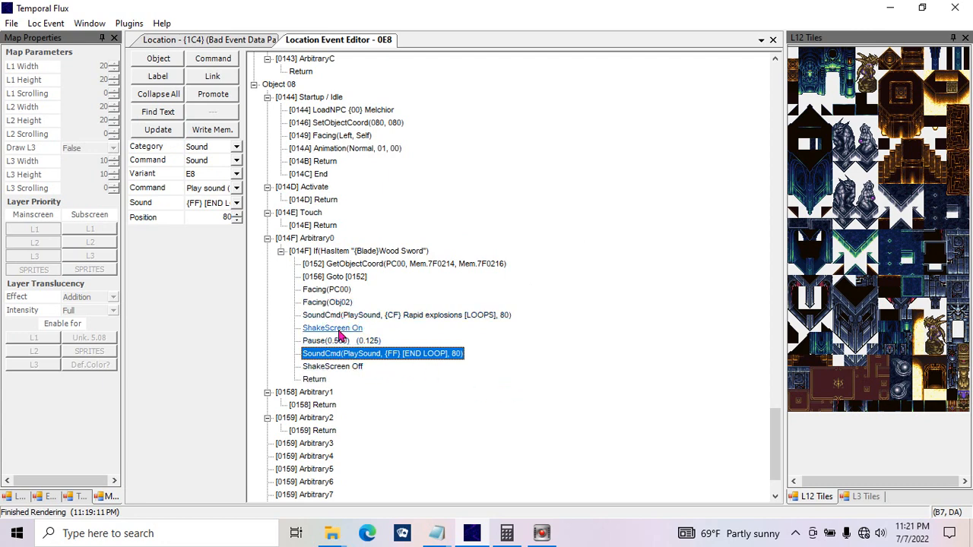
Step: Paste a copy of the END LOOP sound command after ShakeScreen Off, switch it to Play song and look through the song list
click(338, 366)
key(ctrl+v)
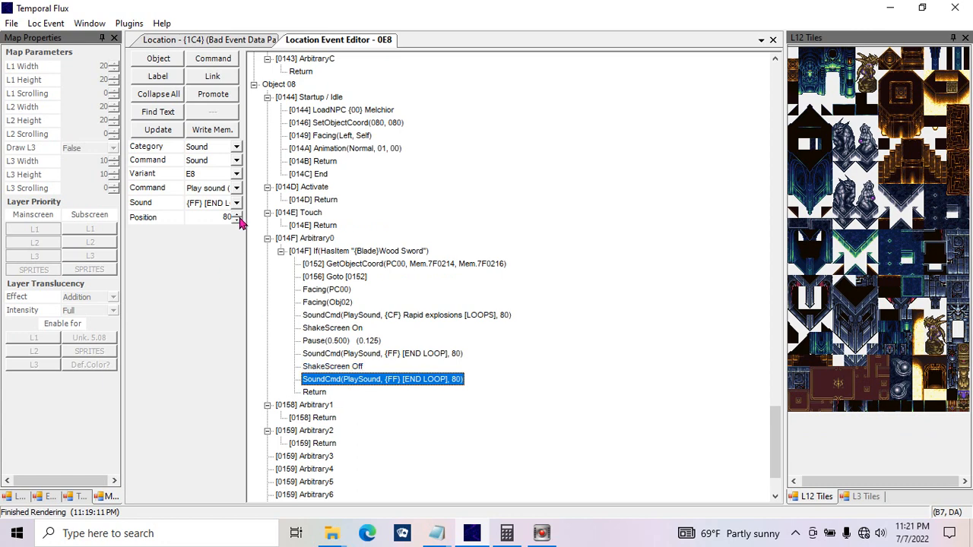
click(237, 188)
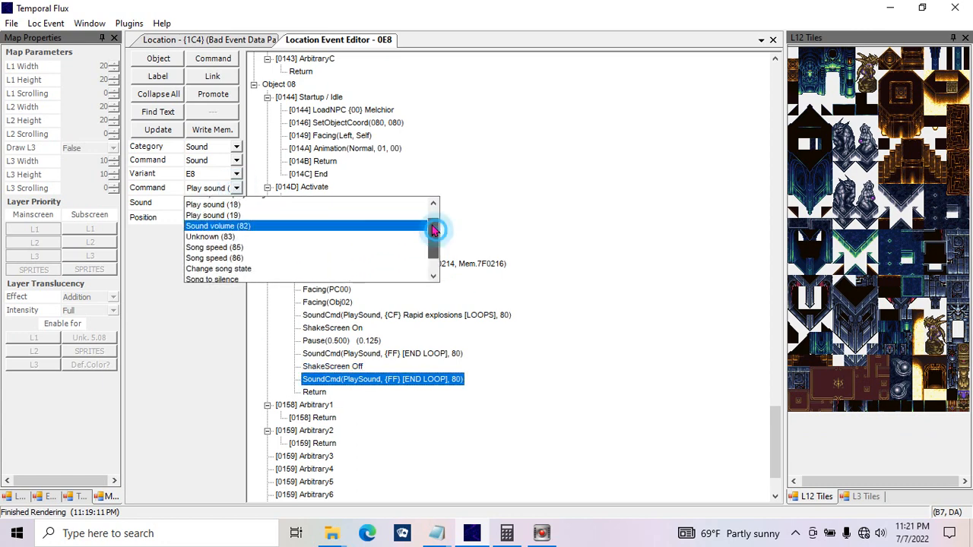
scroll(434, 228, up, 1)
click(354, 203)
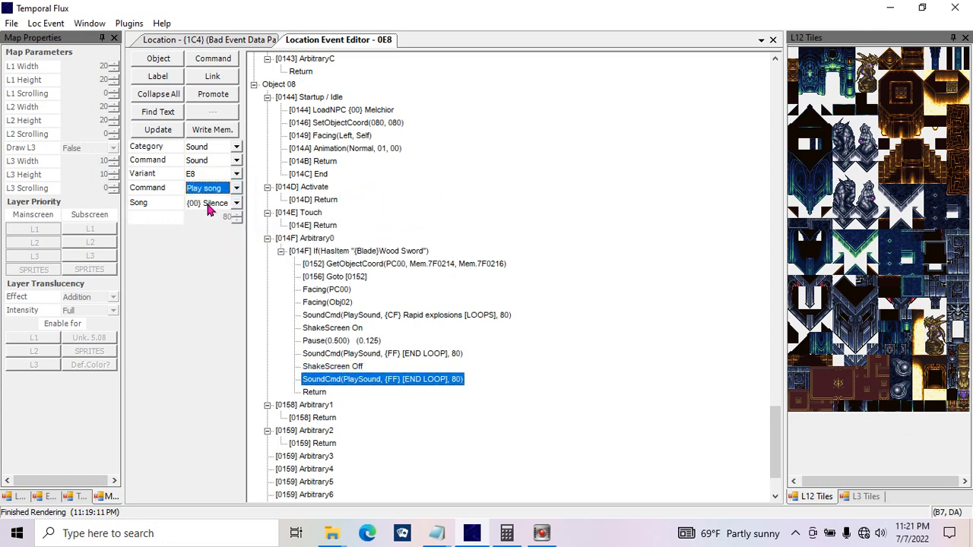
click(211, 204)
drag(431, 228, 432, 286)
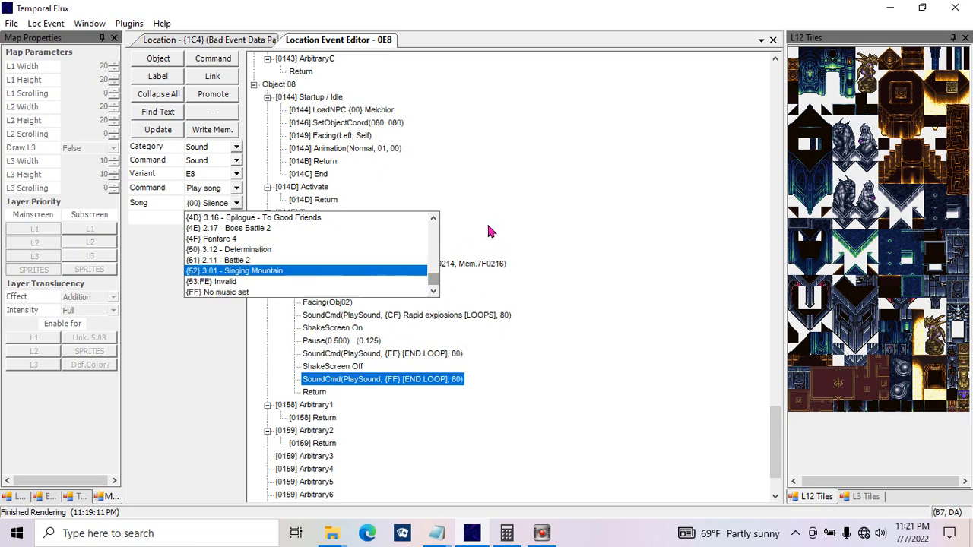
click(527, 224)
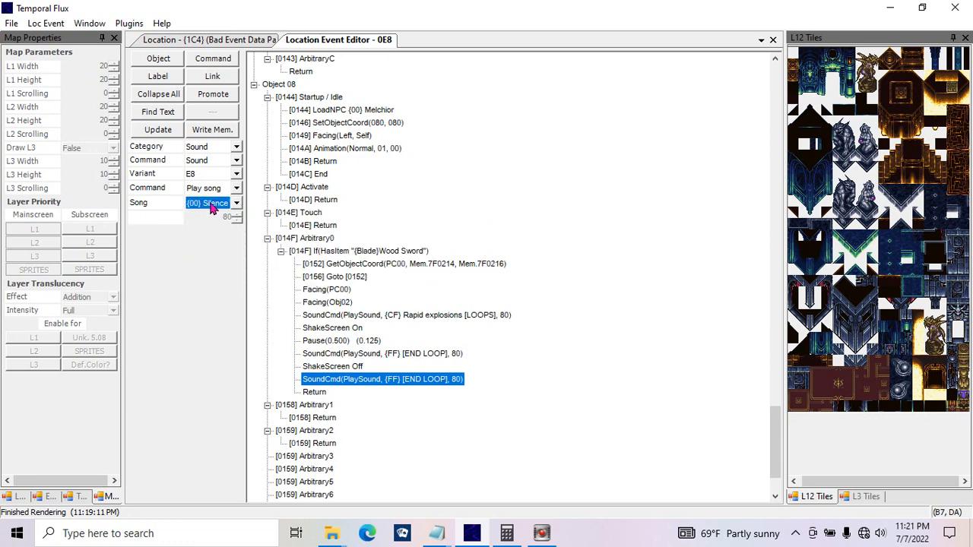
Step: Switch the pasted command to Interrupt and play song and view its song choices
click(236, 188)
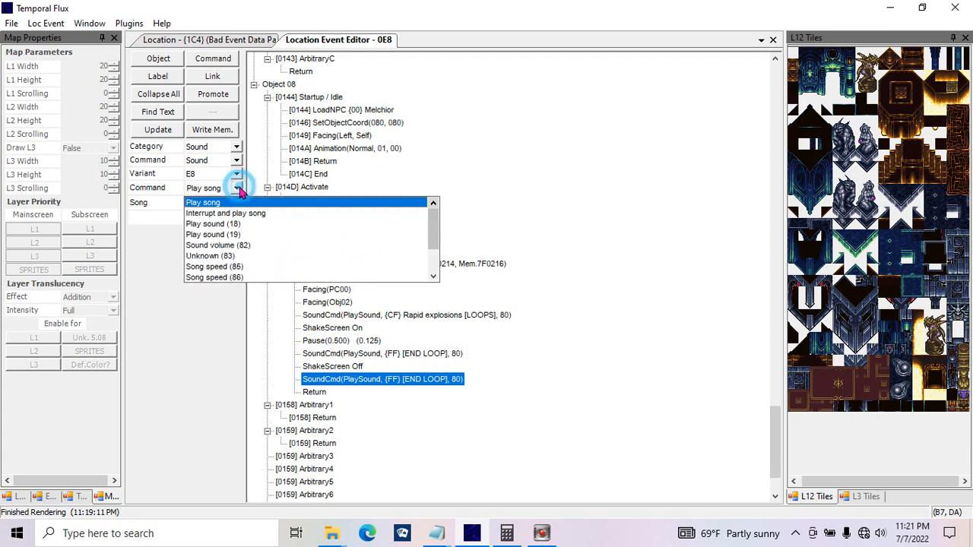
click(244, 215)
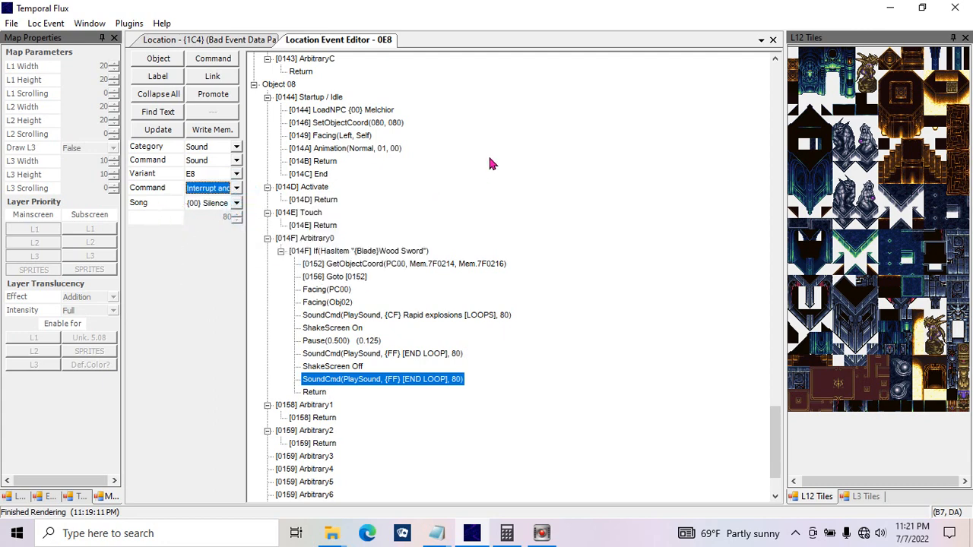
click(237, 203)
click(236, 203)
Step: Change the pasted command to Play sound (18) with {00} Cursor selection and position 80, and apply it
click(237, 188)
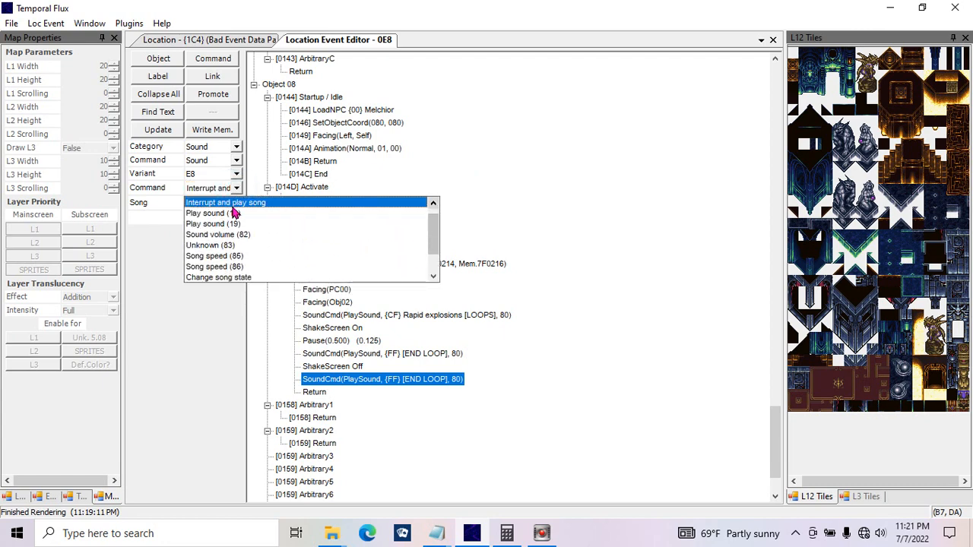
click(231, 211)
click(235, 204)
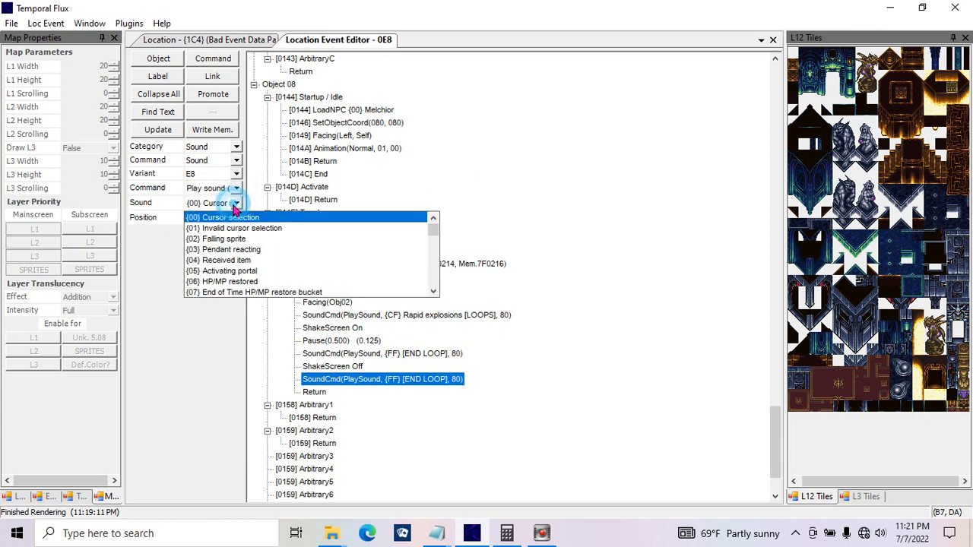
click(237, 202)
click(236, 188)
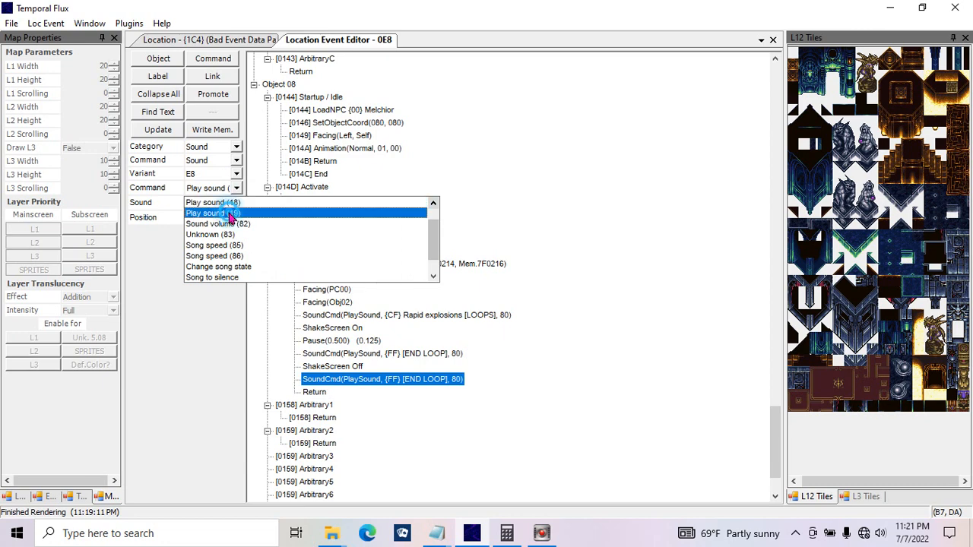
click(234, 195)
click(169, 130)
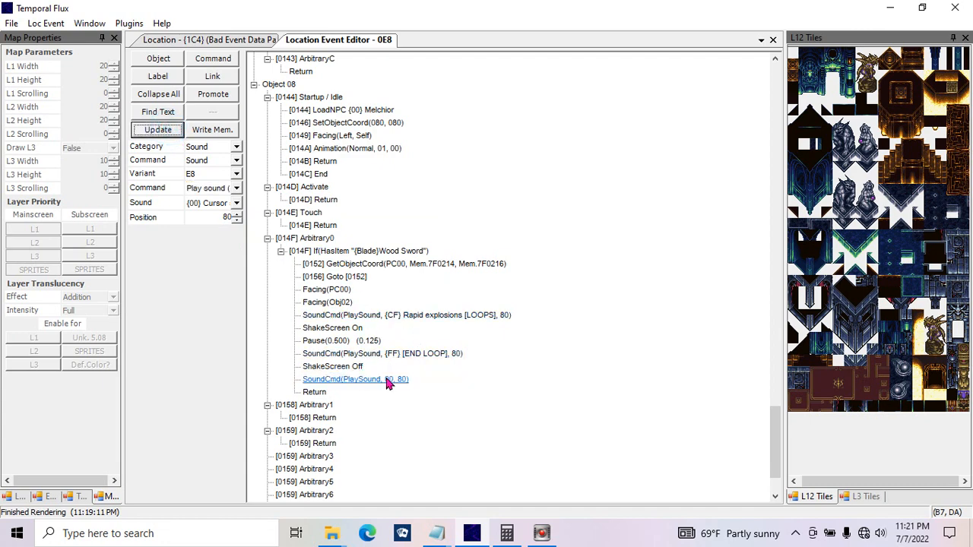
Step: Compare the settings of the last Play sound command, the END LOOP command and the Pause before them
click(382, 378)
click(376, 353)
click(371, 340)
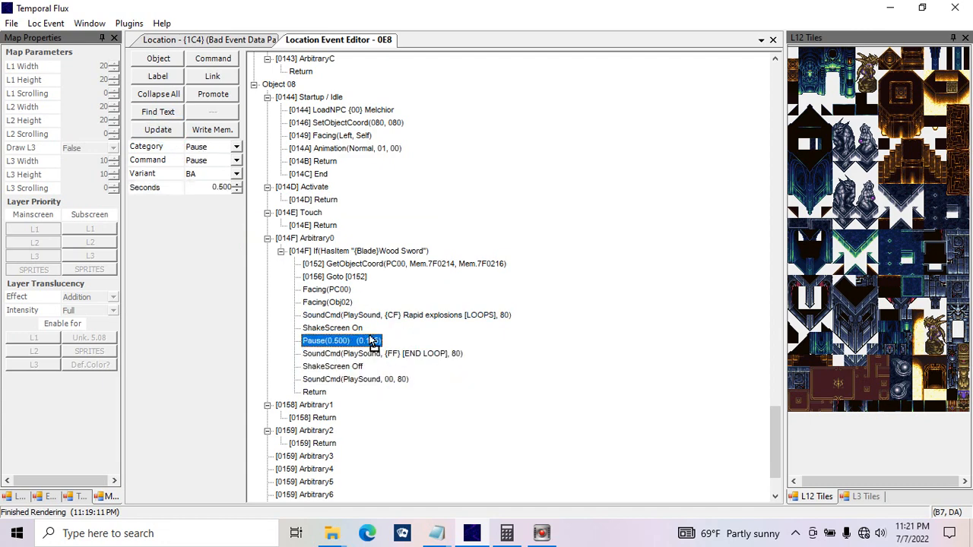
click(373, 354)
click(372, 379)
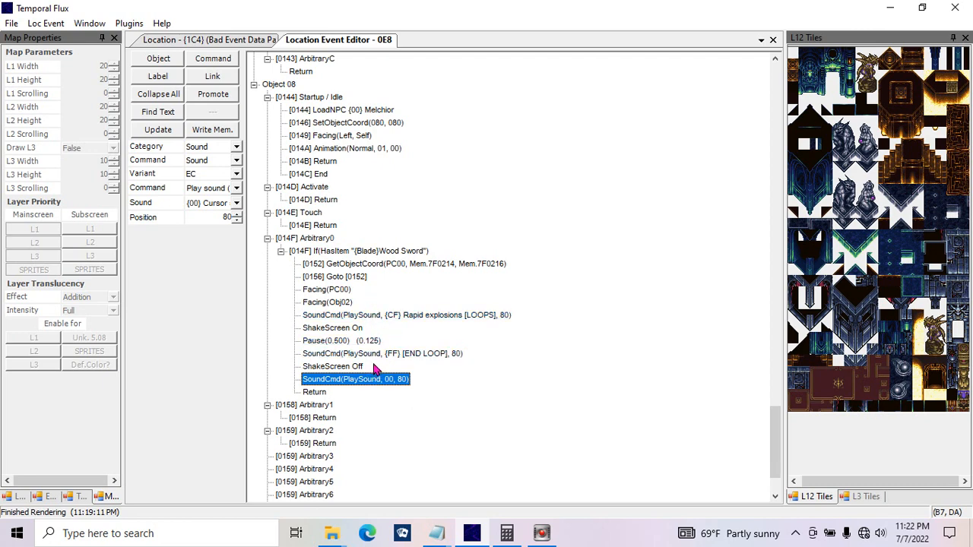
Step: Look through the sound command types for the last sound command and switch it to Change song state
click(235, 203)
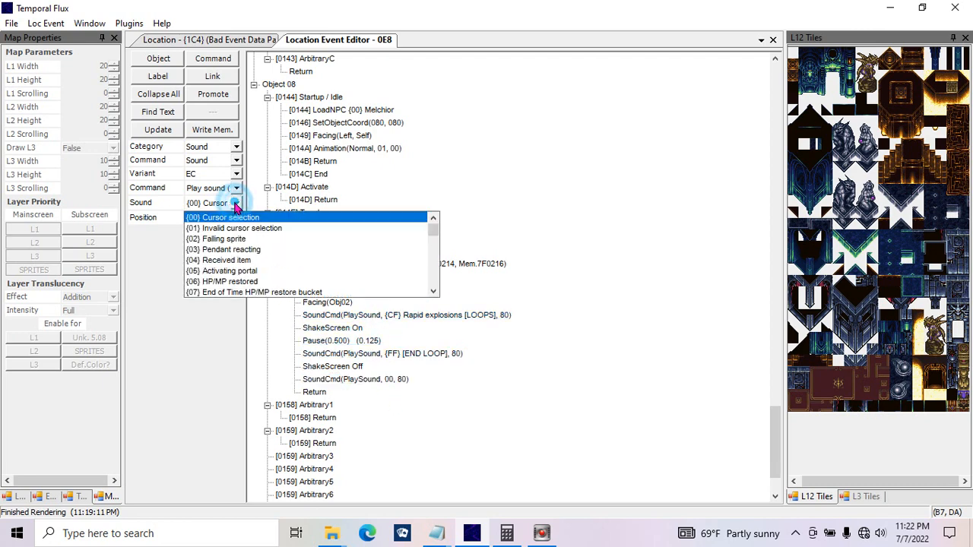
click(236, 187)
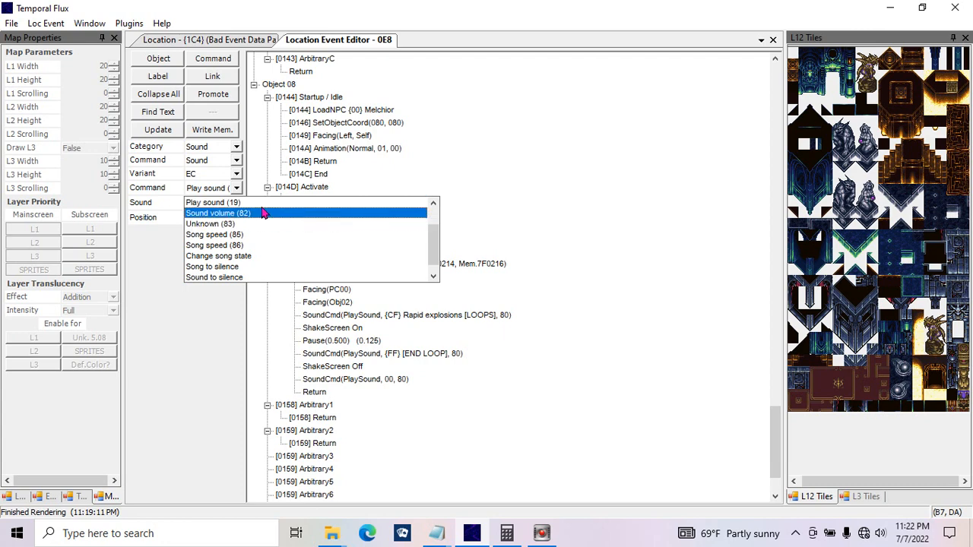
click(434, 201)
click(434, 201)
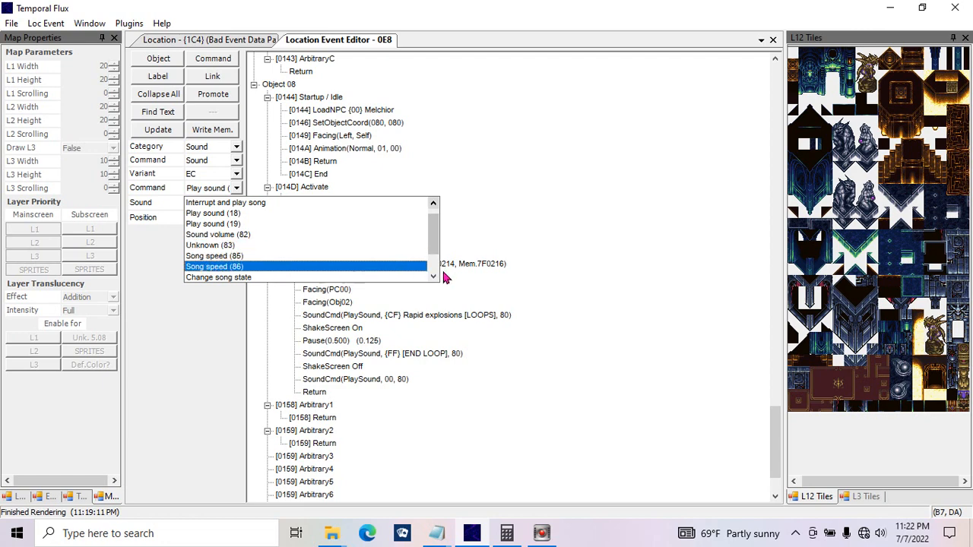
scroll(425, 269, down, 3)
click(301, 246)
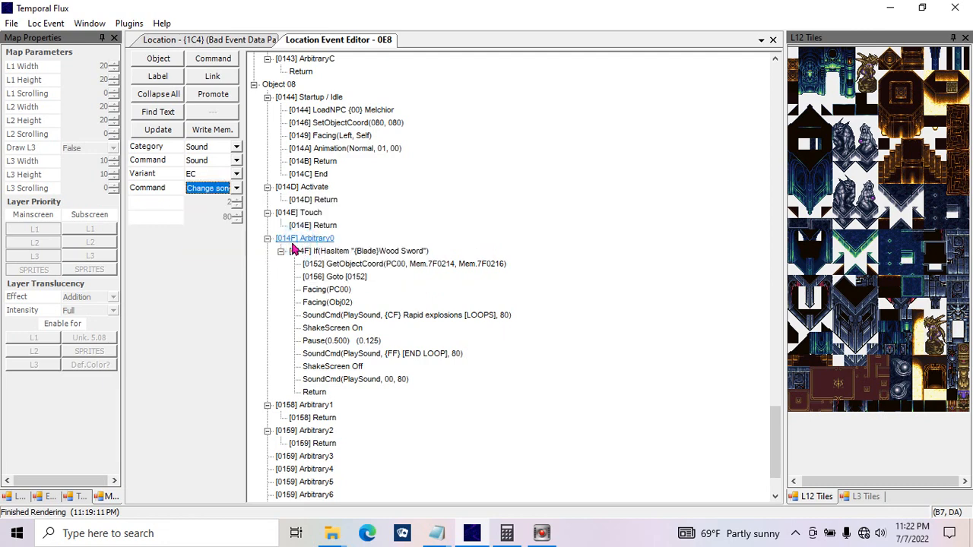
click(231, 190)
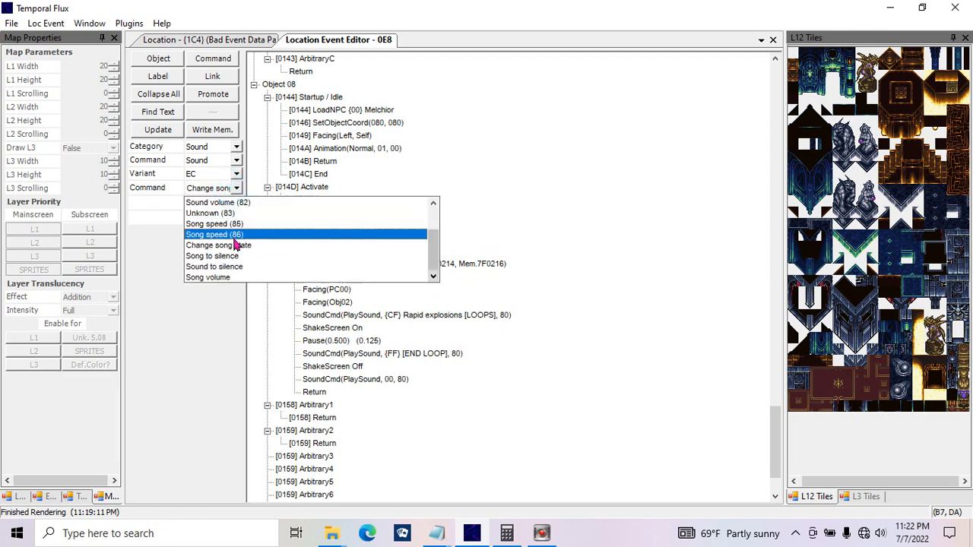
click(160, 241)
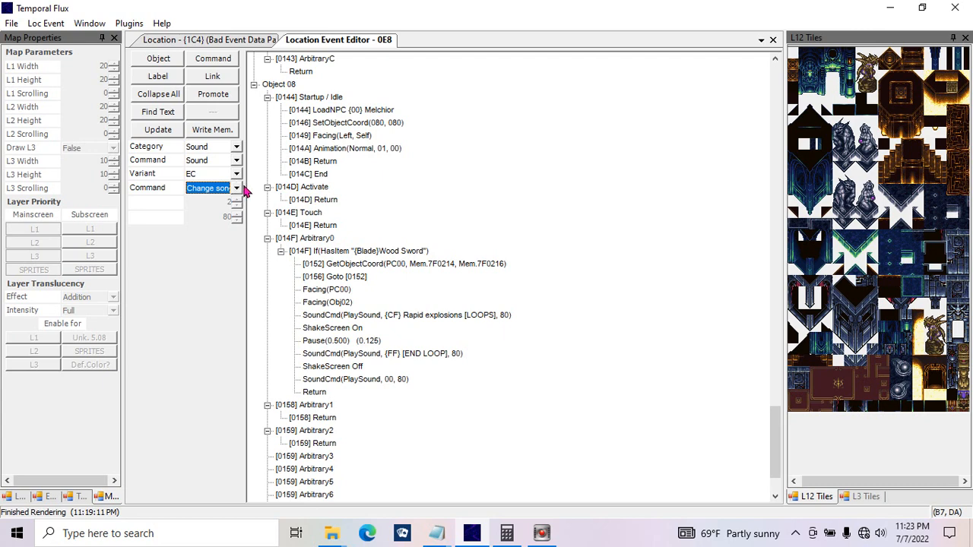
Step: Try the Song to silence and Sound to silence types on the last sound command
click(237, 189)
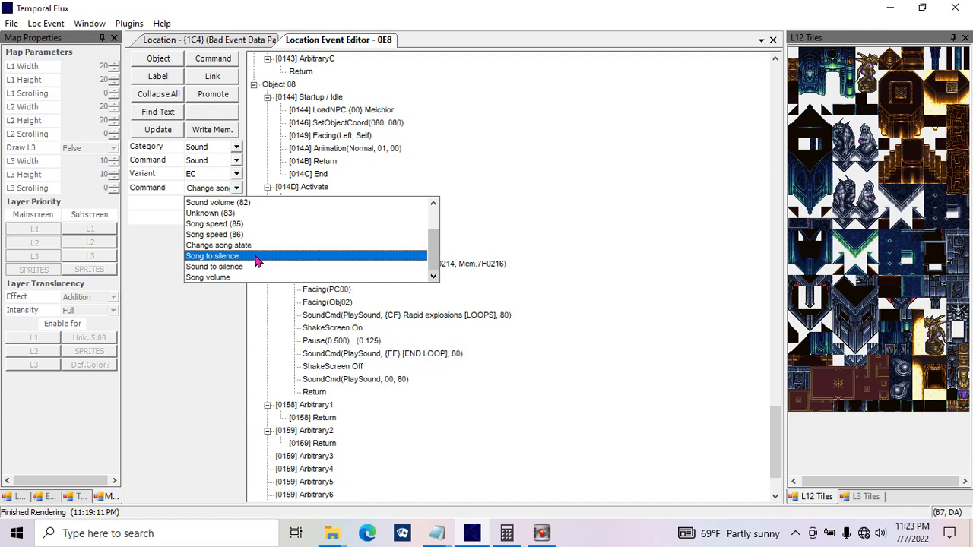
click(257, 256)
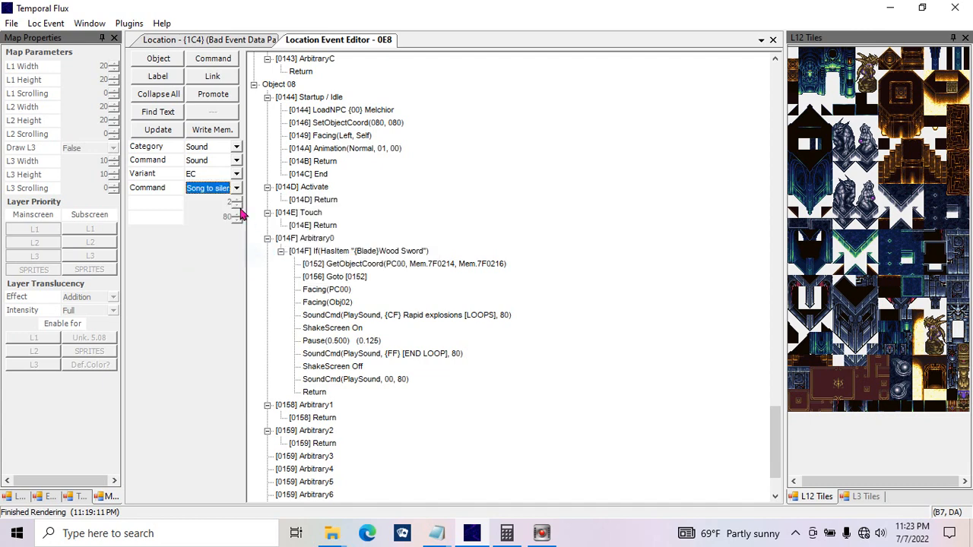
click(236, 188)
click(231, 267)
Step: Change the sound command after ShakeScreen Off to Song volume with duration 2 and volume 0, and apply it
click(239, 189)
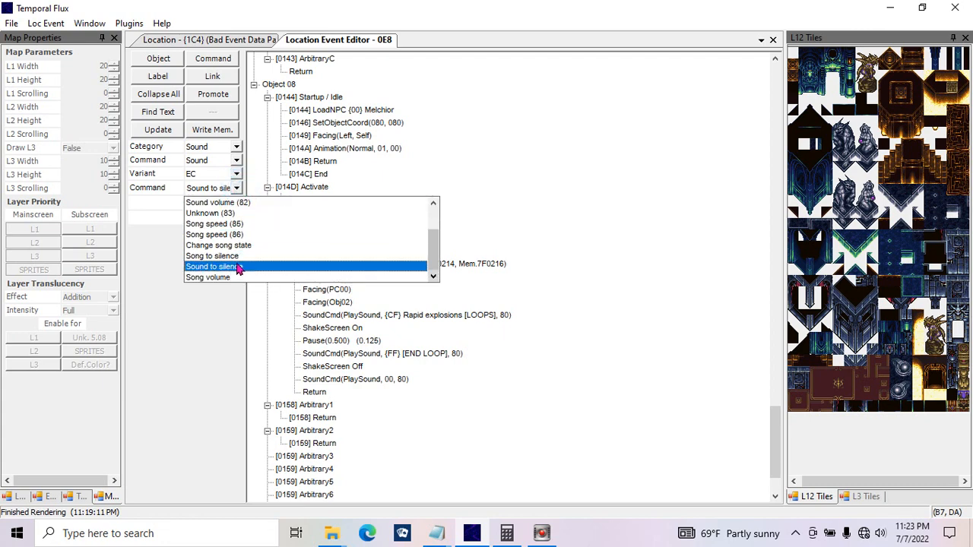
click(238, 278)
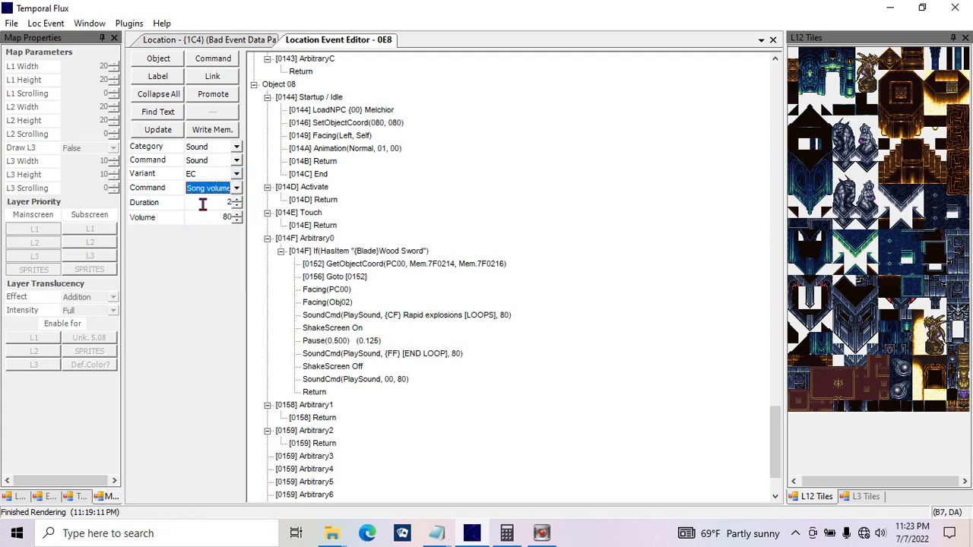
click(202, 202)
drag(202, 202, 256, 231)
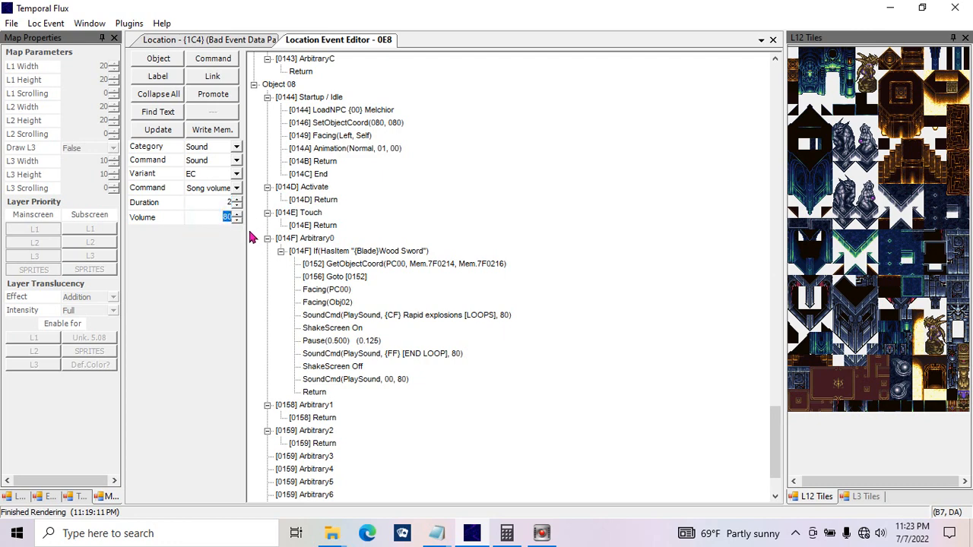
text(0)
click(173, 135)
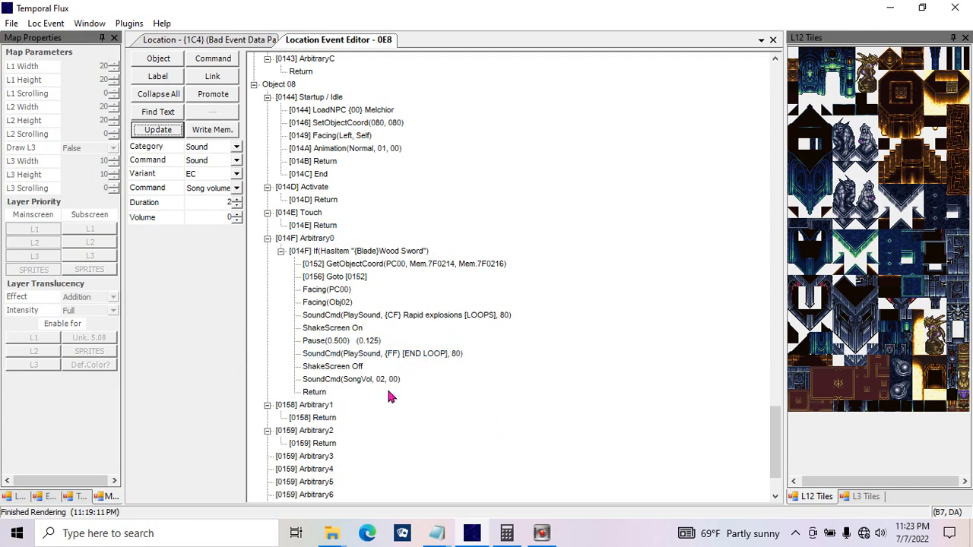
Step: Switch the command to Wait for Silence and set it to wait for Total silence
click(235, 189)
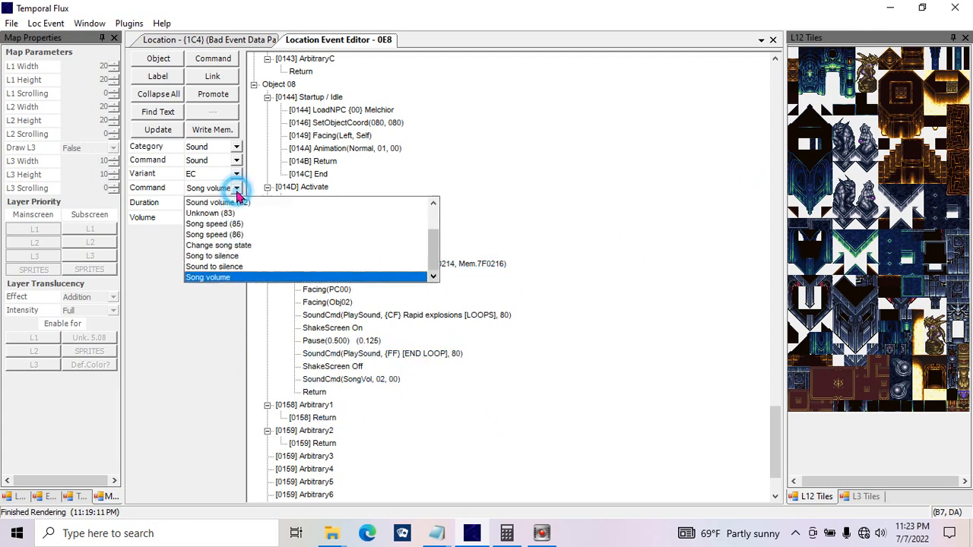
click(237, 160)
click(237, 160)
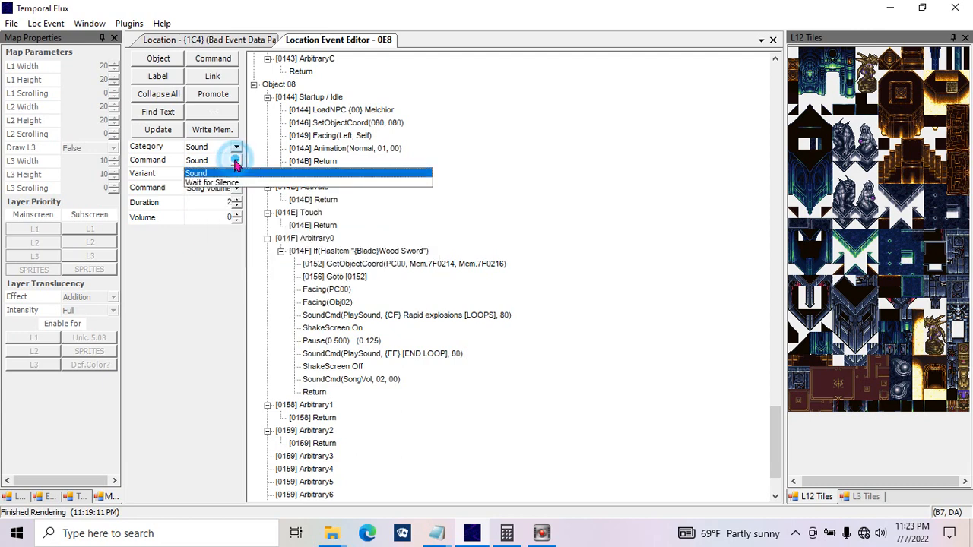
click(230, 183)
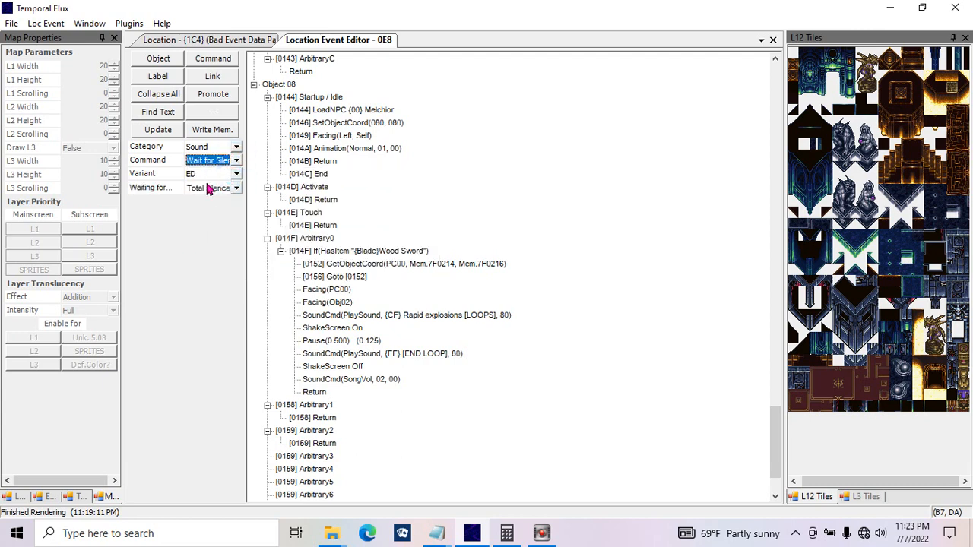
click(212, 188)
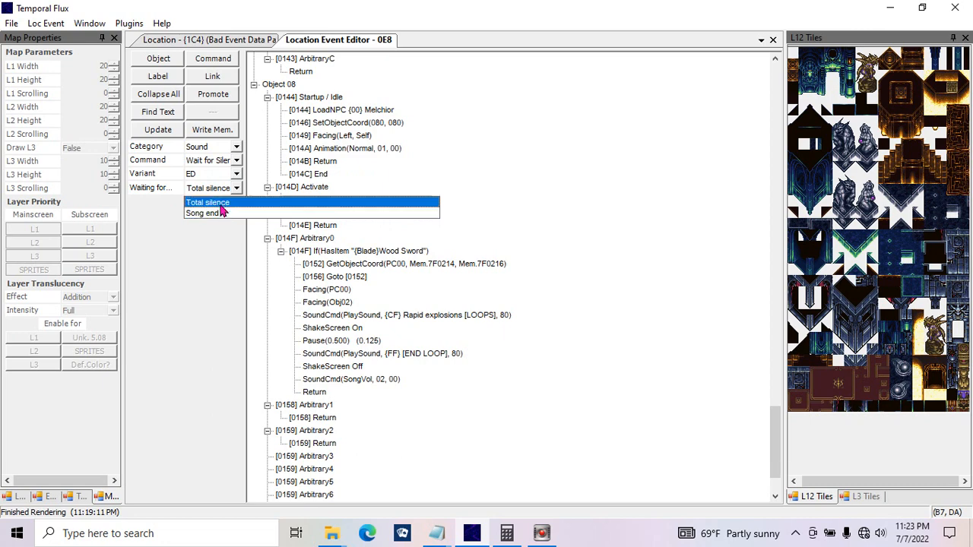
click(221, 202)
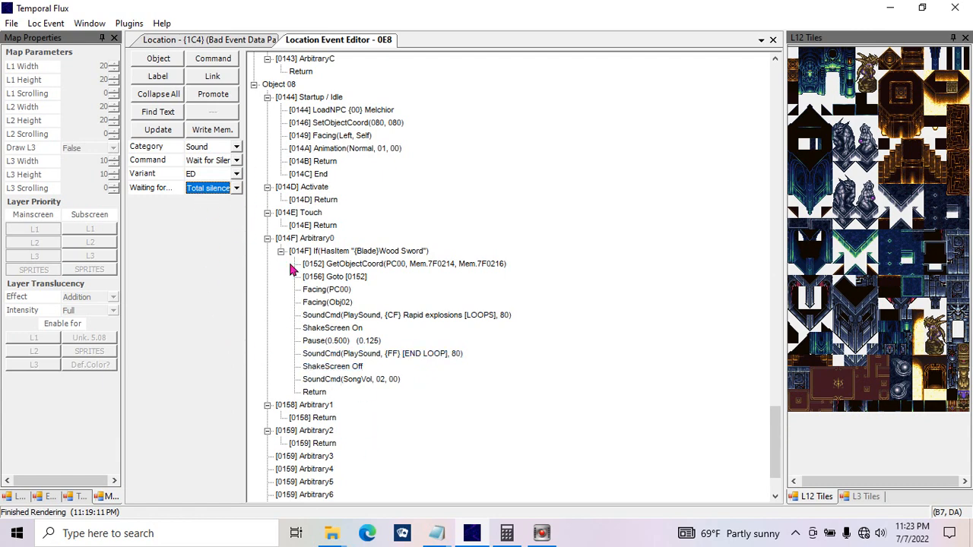
Step: Switch to the Sprite Collision command and go through its options, choosing Ethereal solidity and Immovable pushing
click(236, 147)
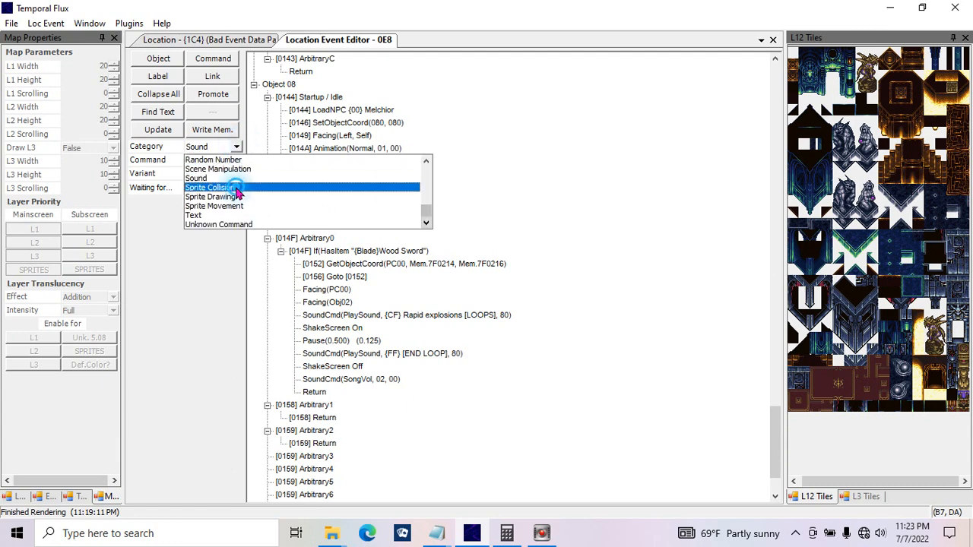
click(237, 187)
click(236, 161)
click(232, 171)
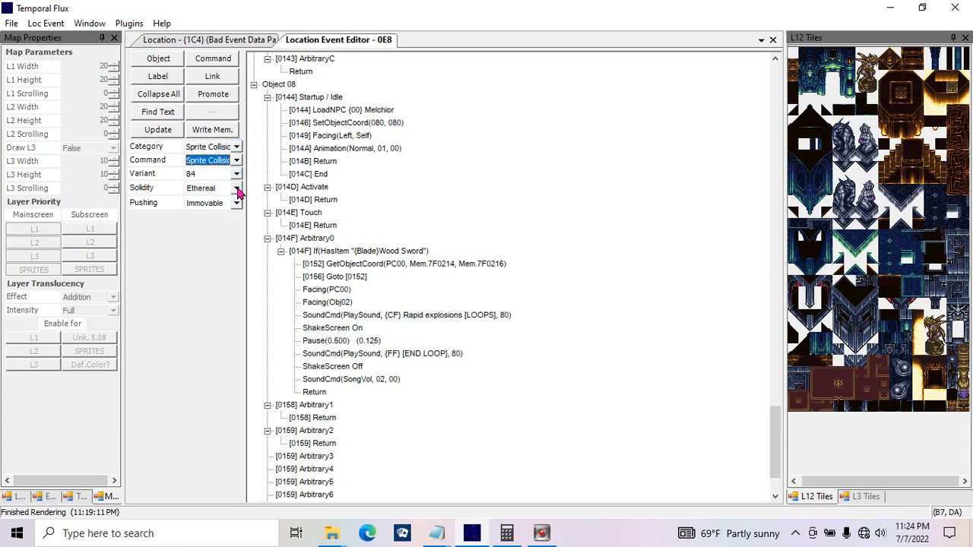
click(236, 188)
click(236, 188)
click(236, 187)
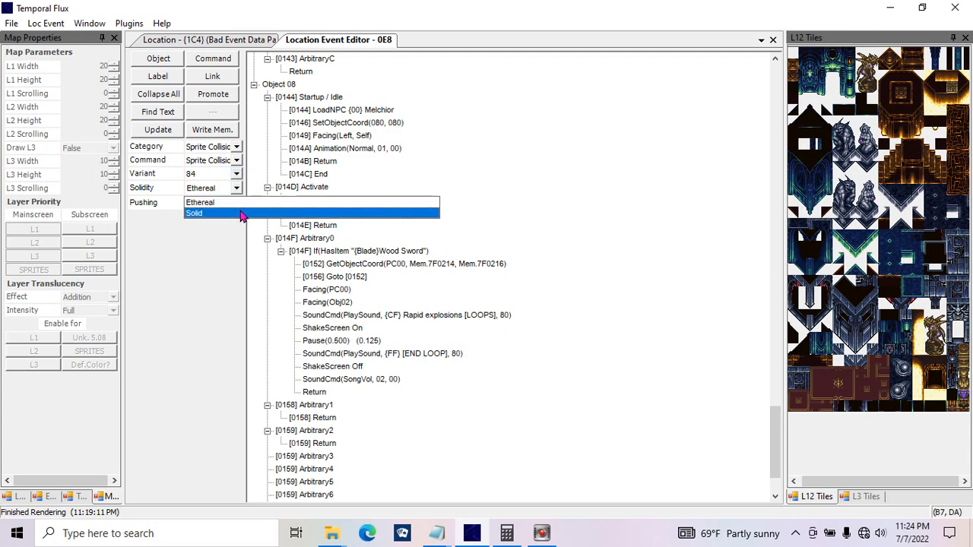
click(240, 204)
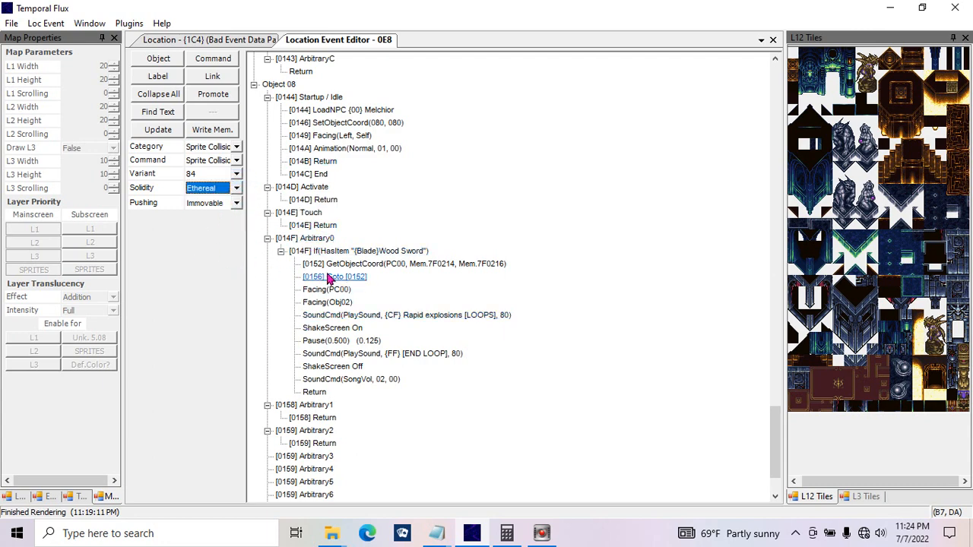
click(236, 204)
click(213, 219)
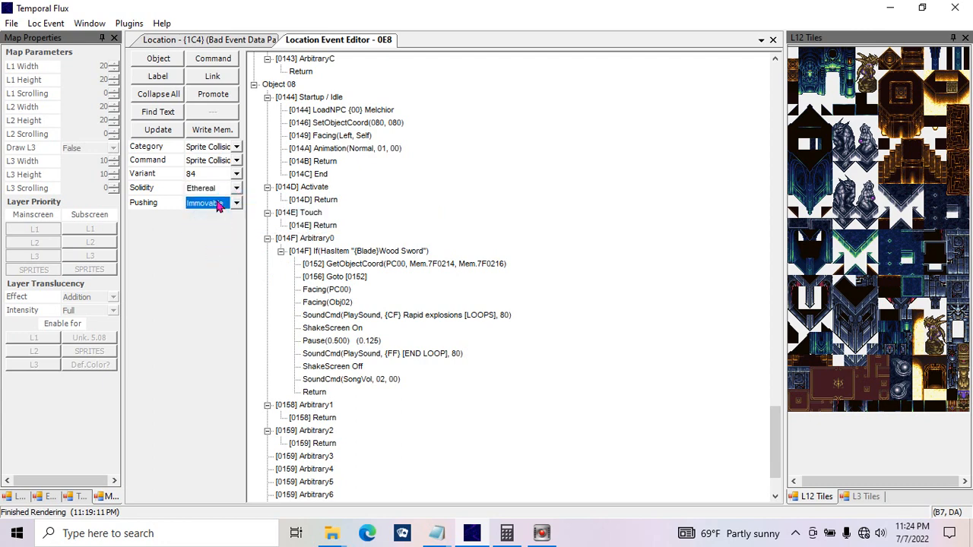
Step: Apply the Ethereal, Immovable solidity settings to the command after ShakeScreen Off in Arbitrary0
click(169, 131)
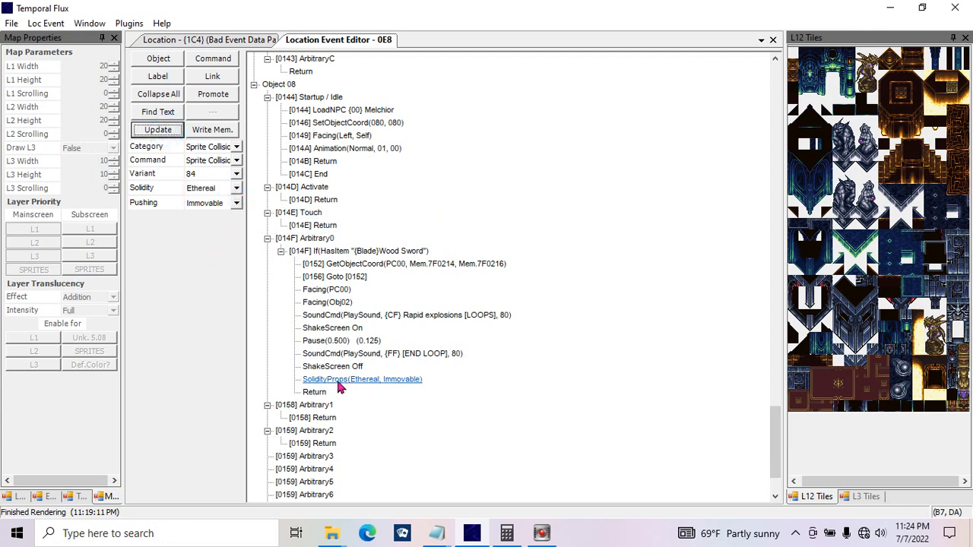
click(365, 378)
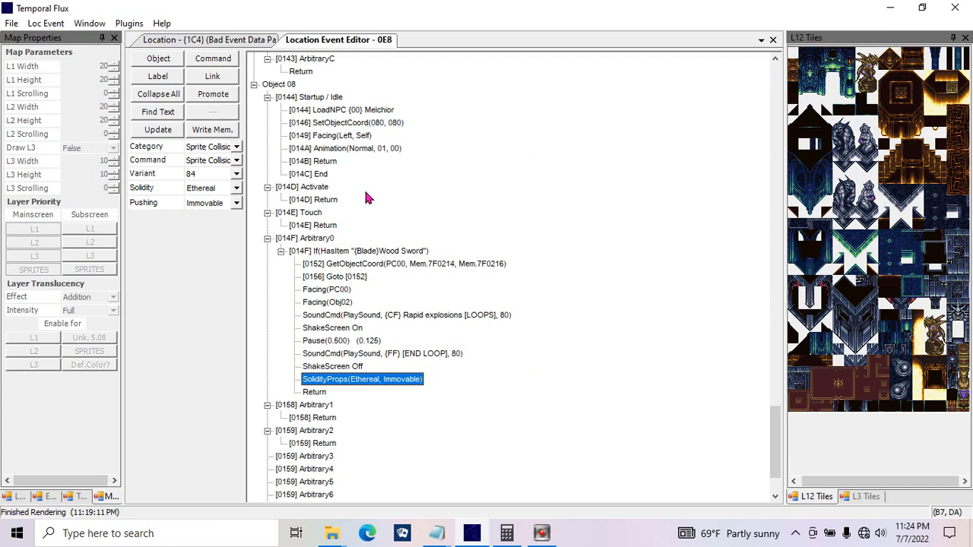
Step: Change the command after ShakeScreen Off to Sprite Drawing with Drawing Status set to Draw, and apply it
click(236, 147)
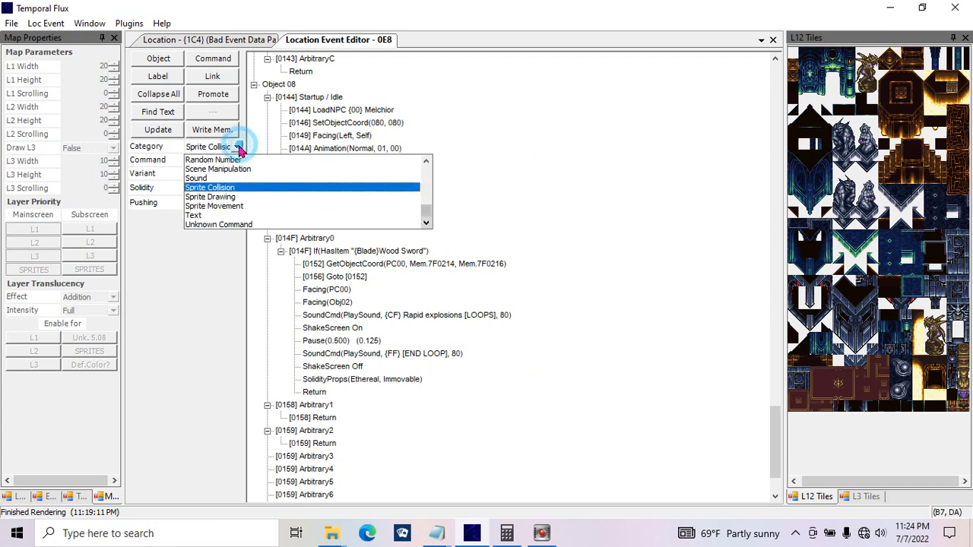
click(248, 198)
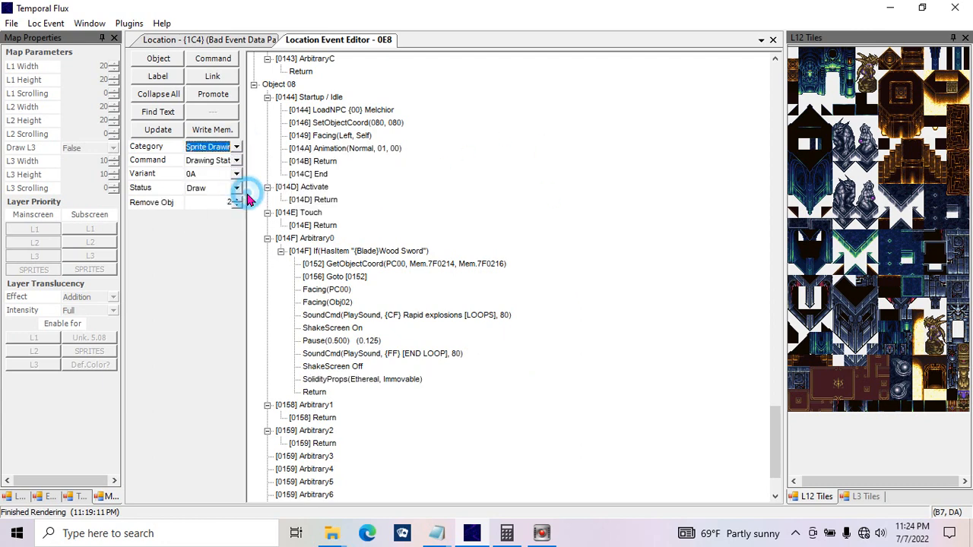
click(236, 148)
click(236, 148)
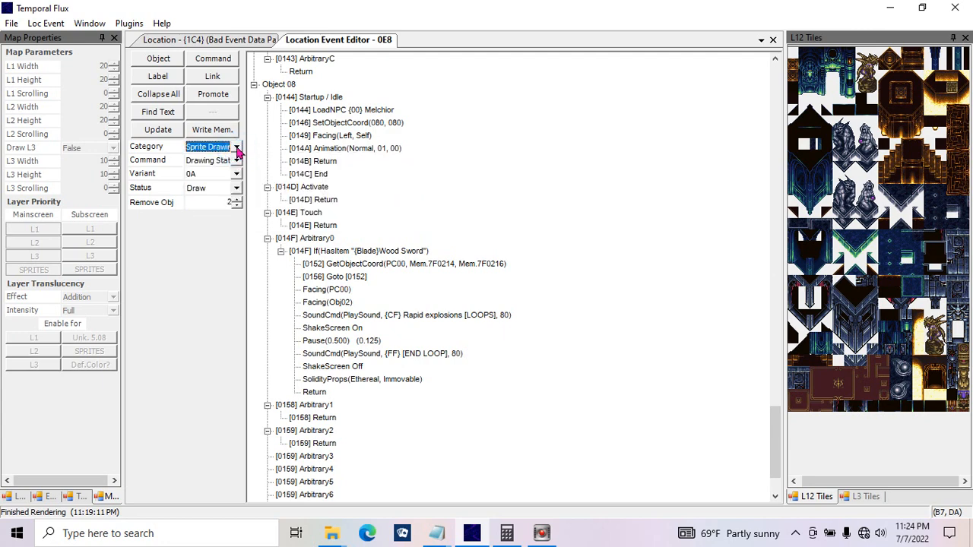
click(236, 148)
click(236, 147)
click(237, 161)
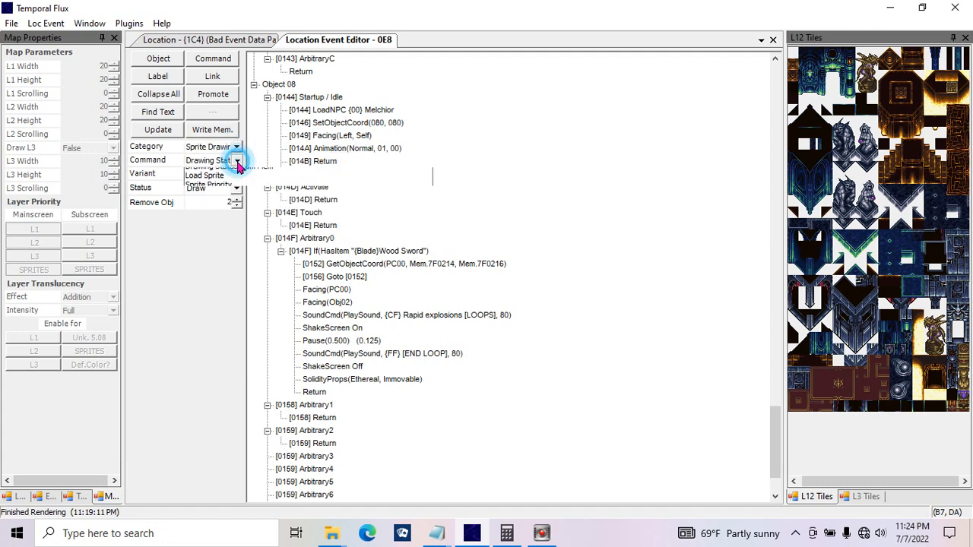
click(237, 174)
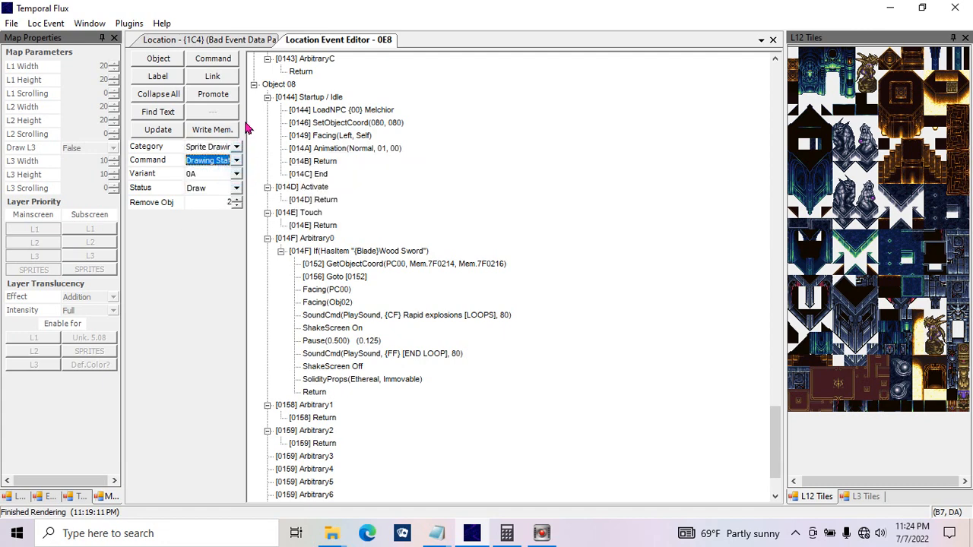
click(237, 190)
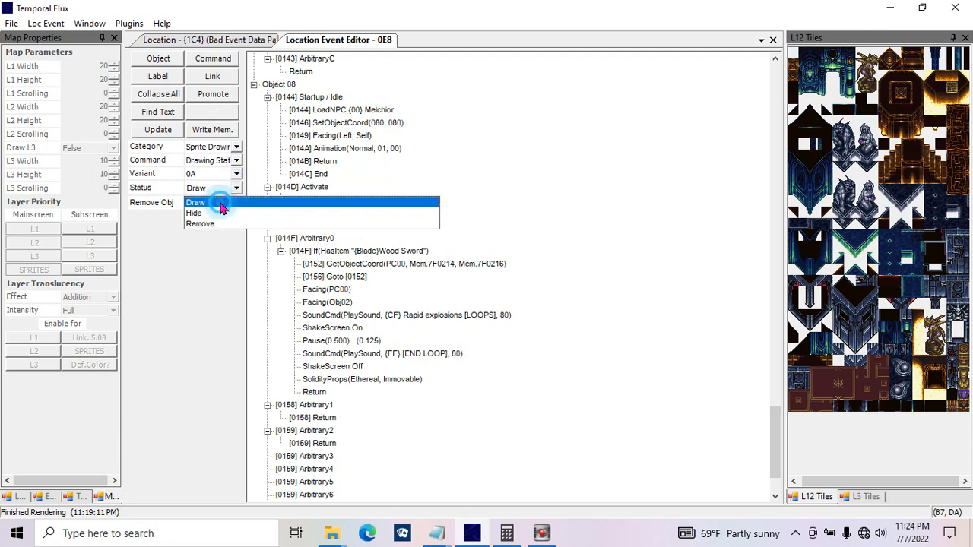
click(220, 202)
click(157, 130)
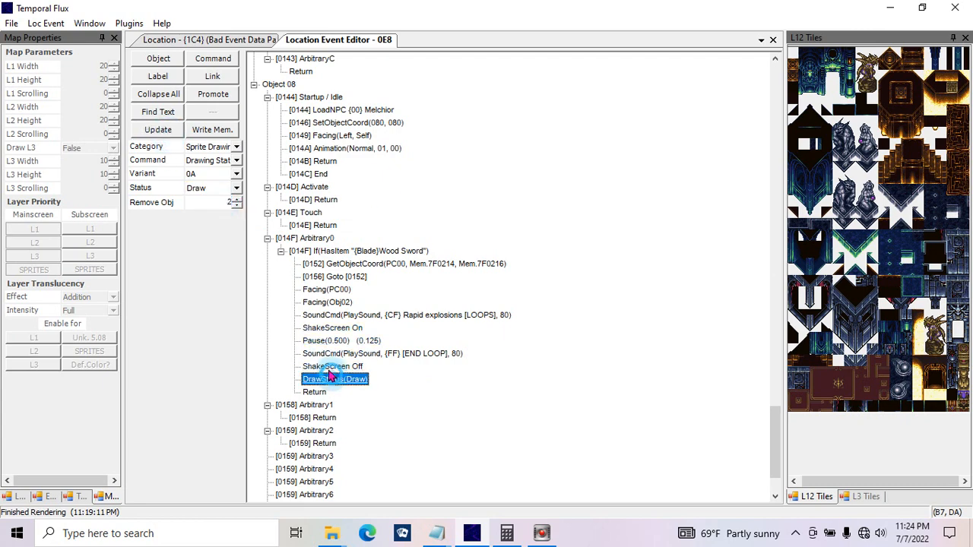
Step: Move the DrawStatus command into Object 08's Startup after the Animation line and set its status to Hide
drag(335, 378, 354, 162)
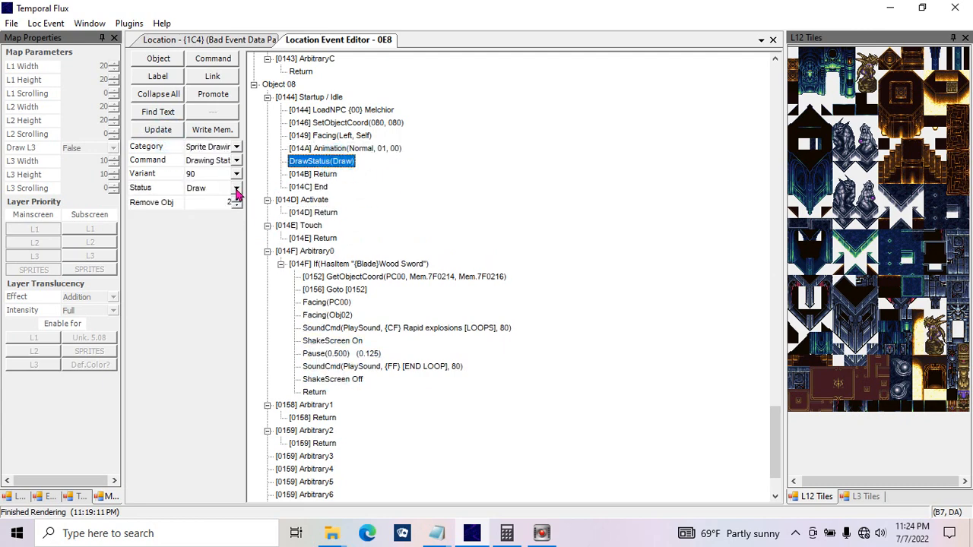
click(232, 188)
click(221, 220)
click(171, 131)
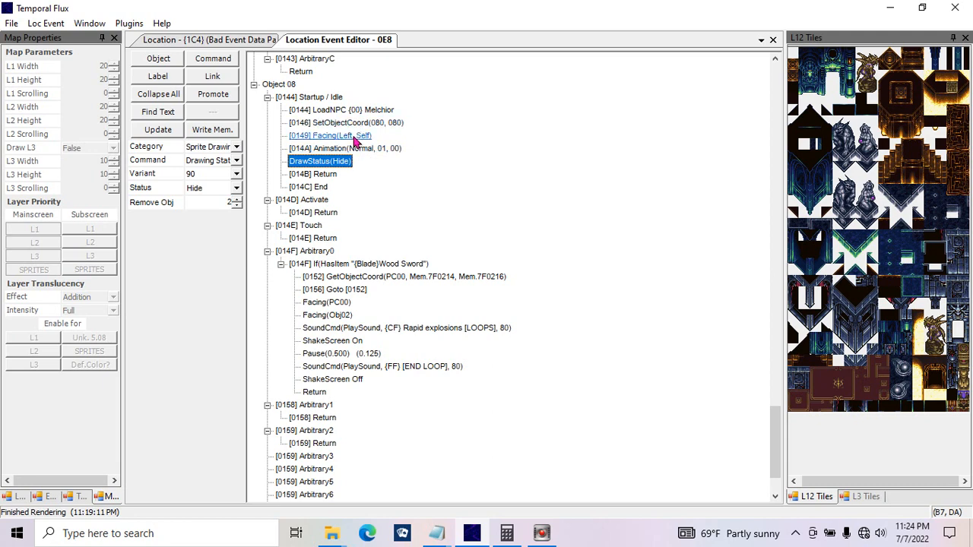
Step: Paste a copy of the DrawStatus command after ShakeScreen Off in Arbitrary0 and set its status to Draw
click(280, 264)
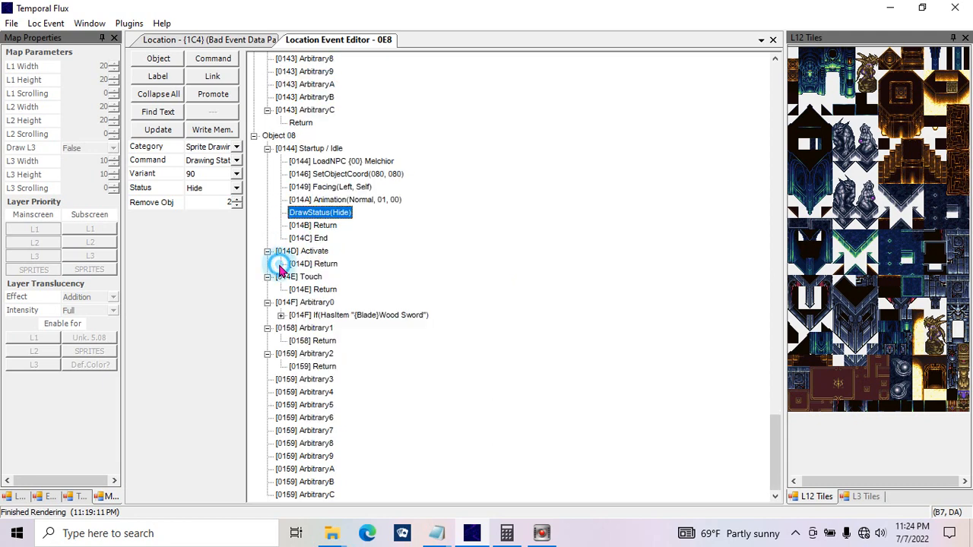
click(281, 315)
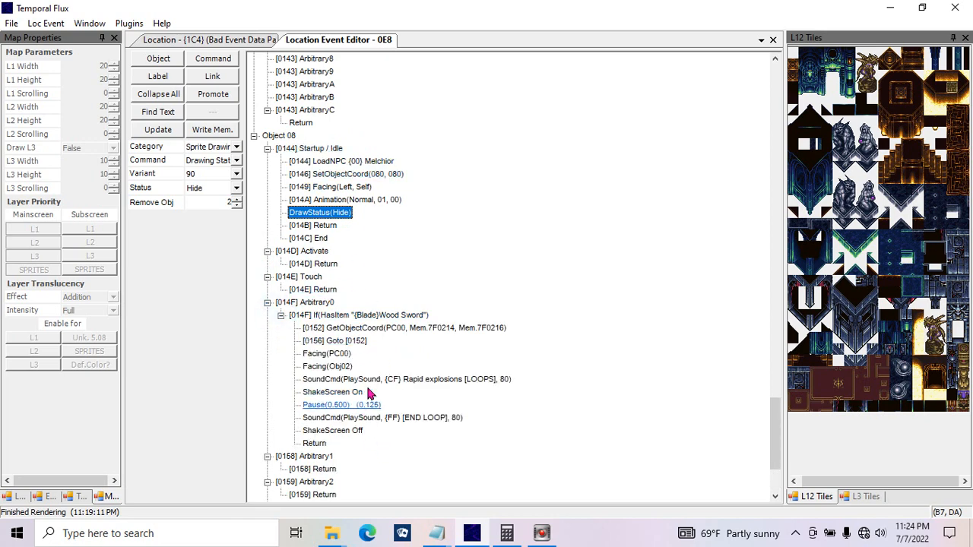
click(323, 434)
key(ctrl+v)
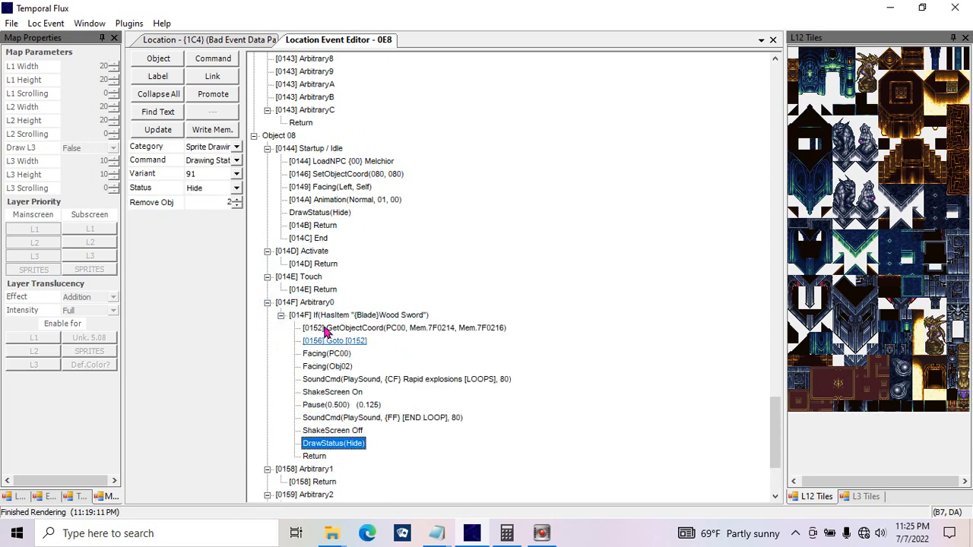
click(226, 190)
click(221, 202)
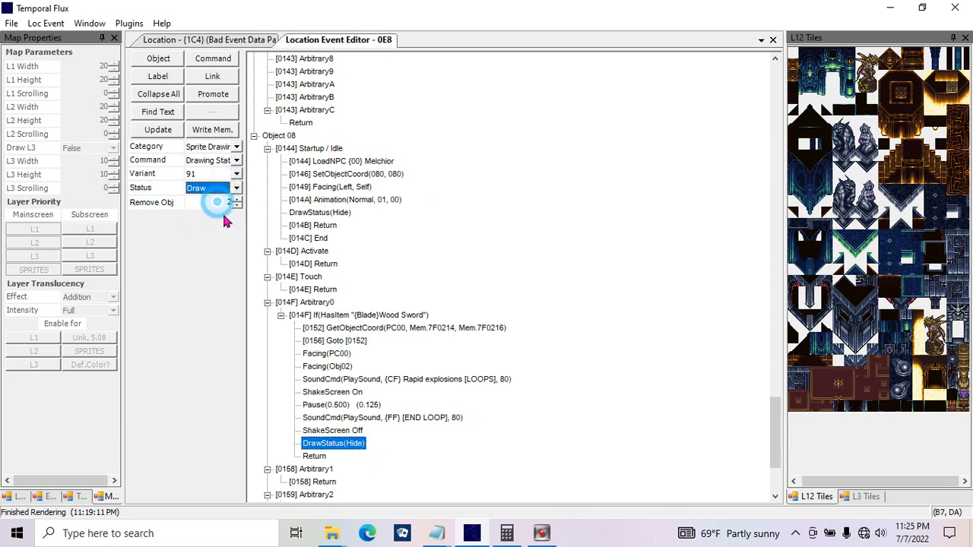
click(174, 132)
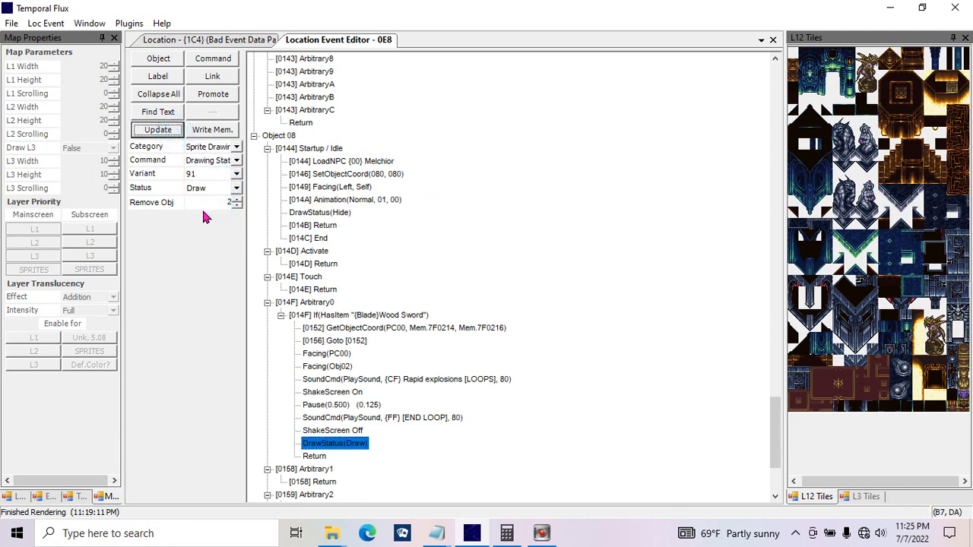
Step: Paste another DrawStatus command below DrawStatus(Draw) and set it to Remove object 8
click(552, 263)
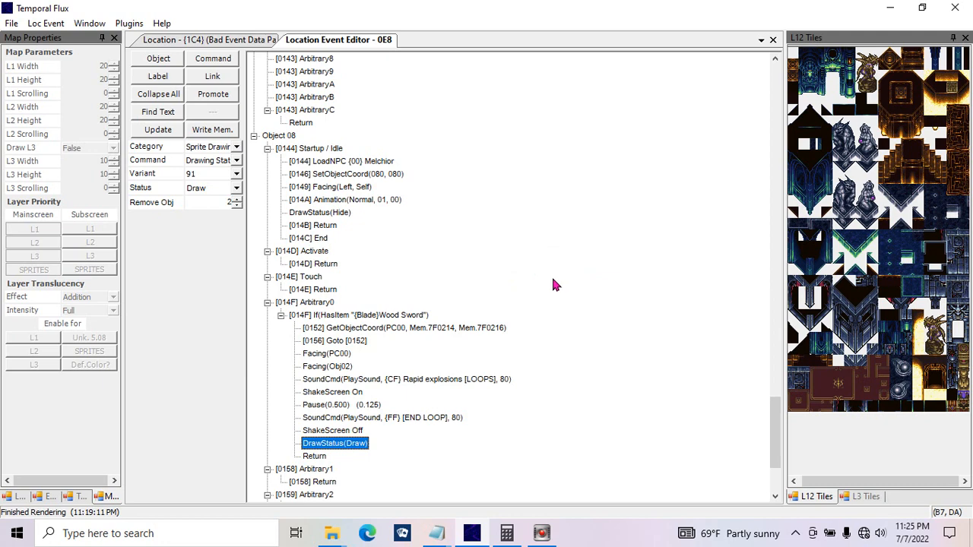
key(ctrl+v)
click(237, 188)
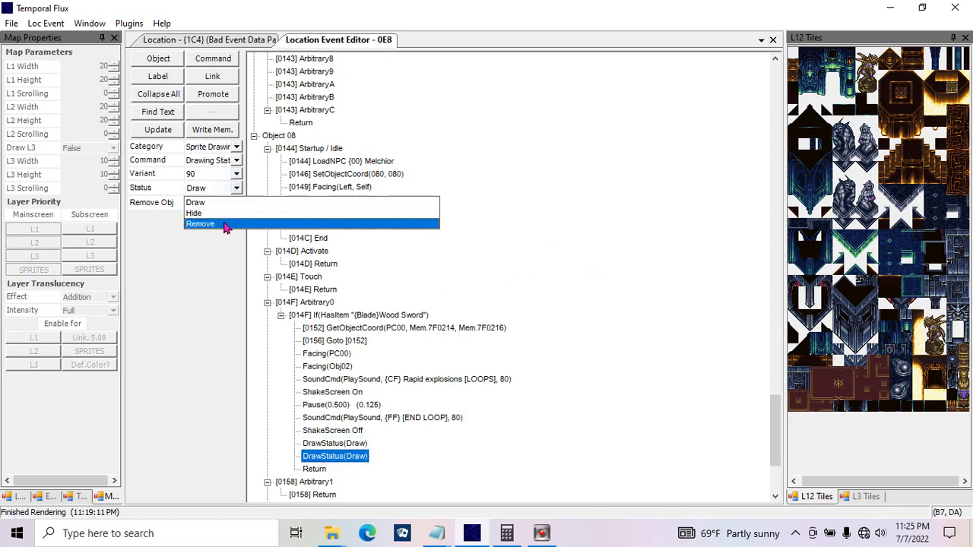
click(219, 222)
click(217, 203)
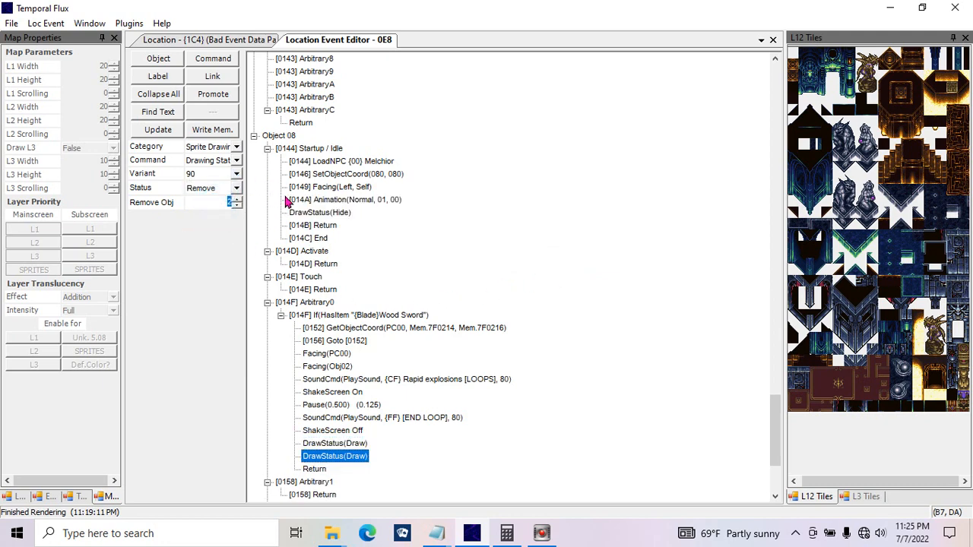
text(6)
click(178, 131)
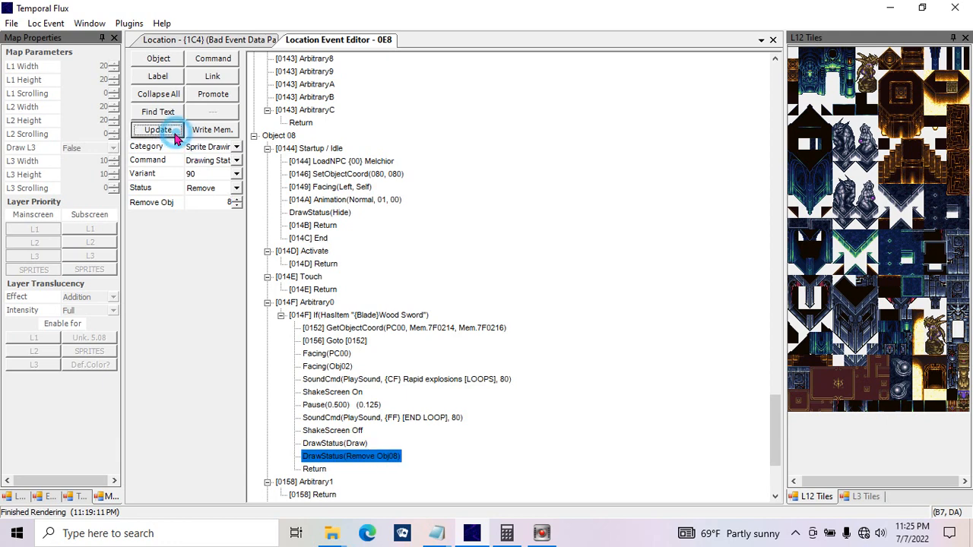
Step: Check which entry is Object 08 in the event list and view the location map
click(278, 135)
click(254, 136)
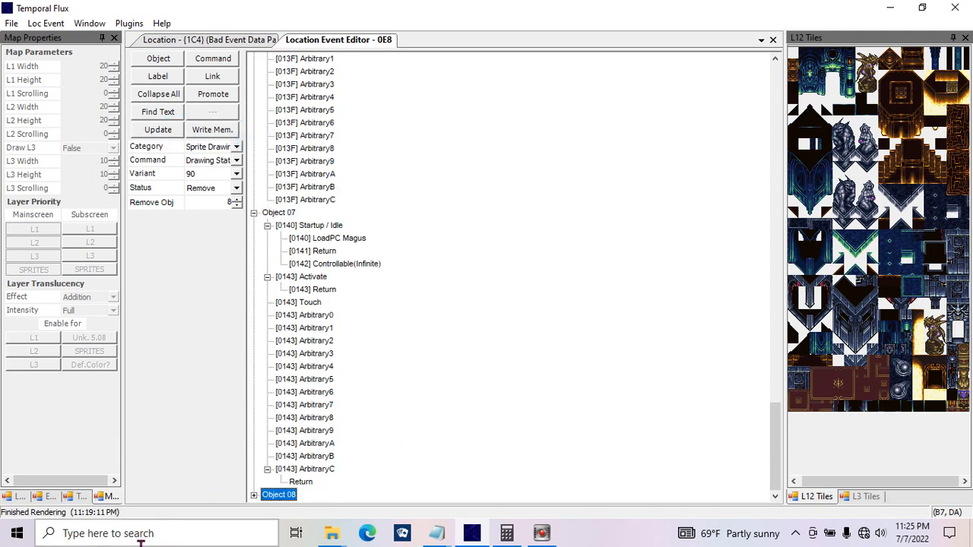
click(254, 495)
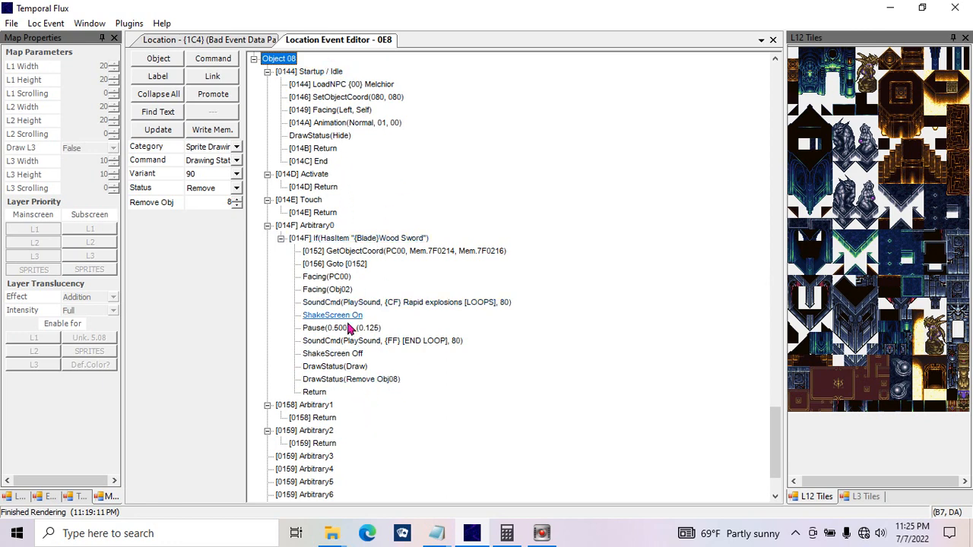
click(216, 39)
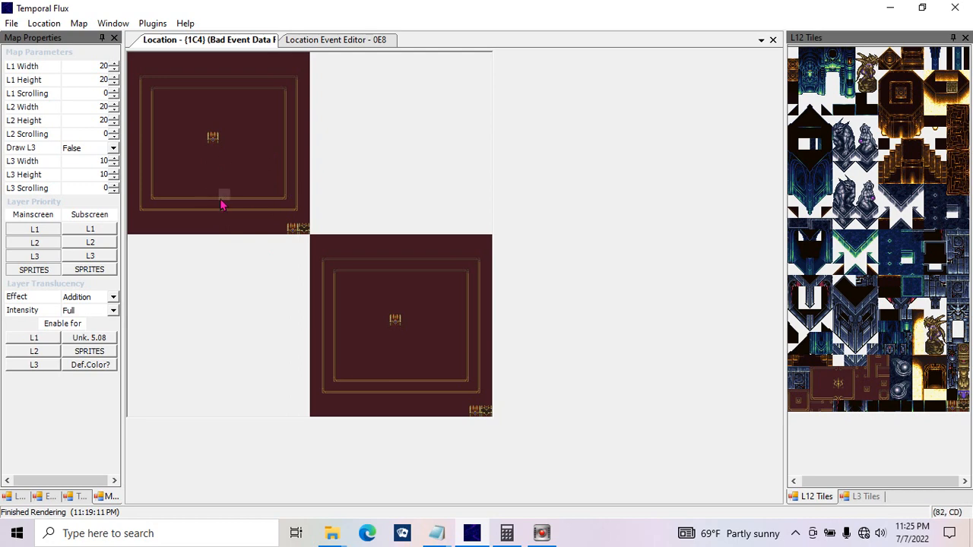
click(304, 40)
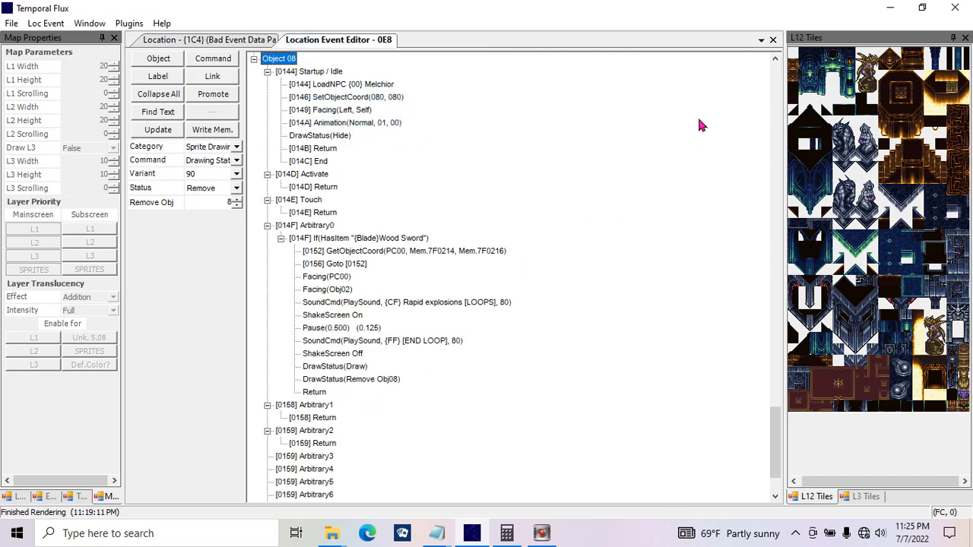
Step: Paste a second DrawStatus(Remove Obj08) command directly below the existing one in Arbitrary0
scroll(768, 426, down, 2)
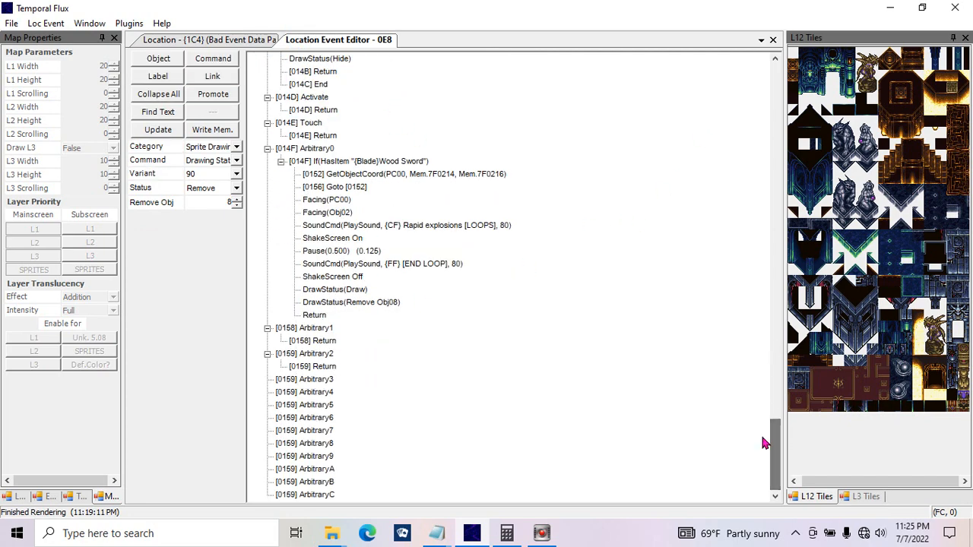
click(347, 302)
key(ctrl+v)
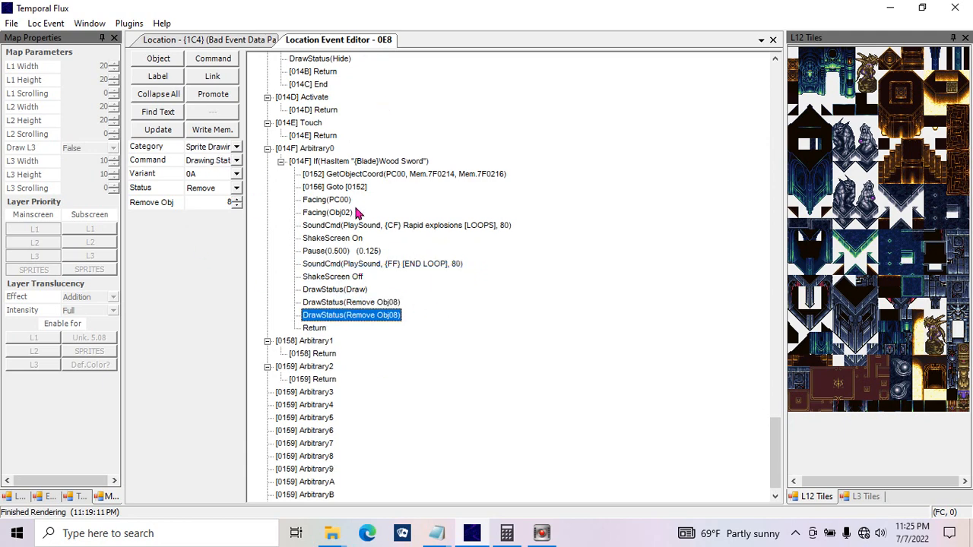
Step: Switch the duplicated command to Sprite Movement, Controllable, and review the Once and Infinite choices, leaving Once selected
click(237, 147)
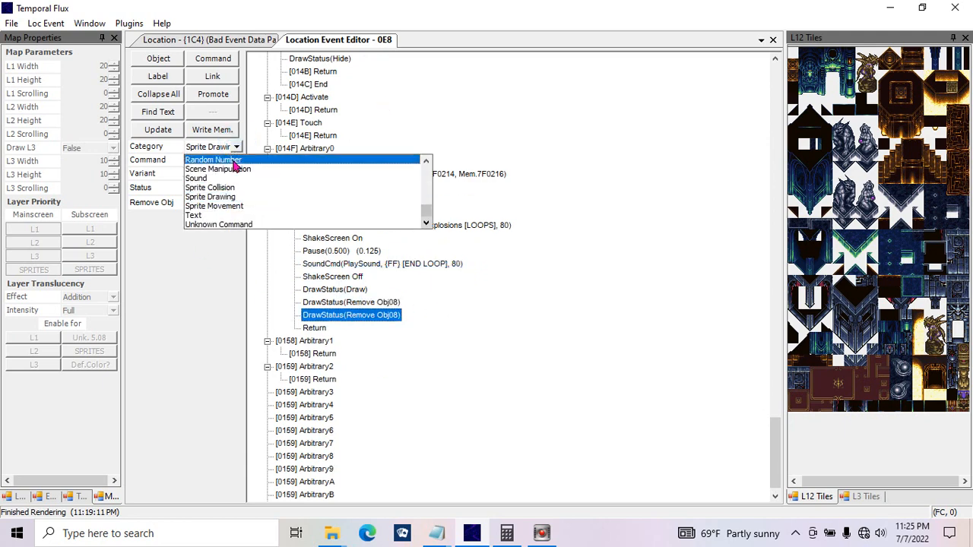
click(237, 206)
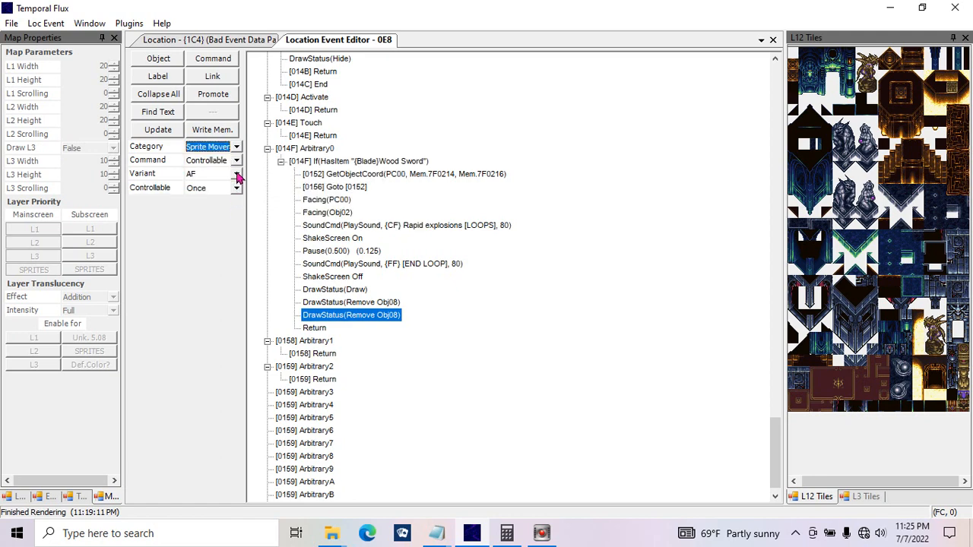
click(236, 160)
click(224, 168)
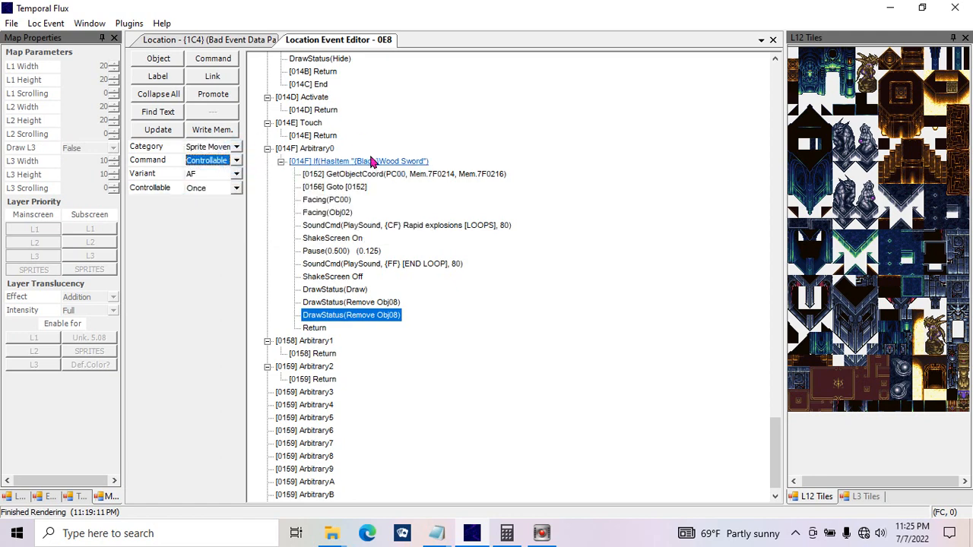
click(207, 189)
click(207, 190)
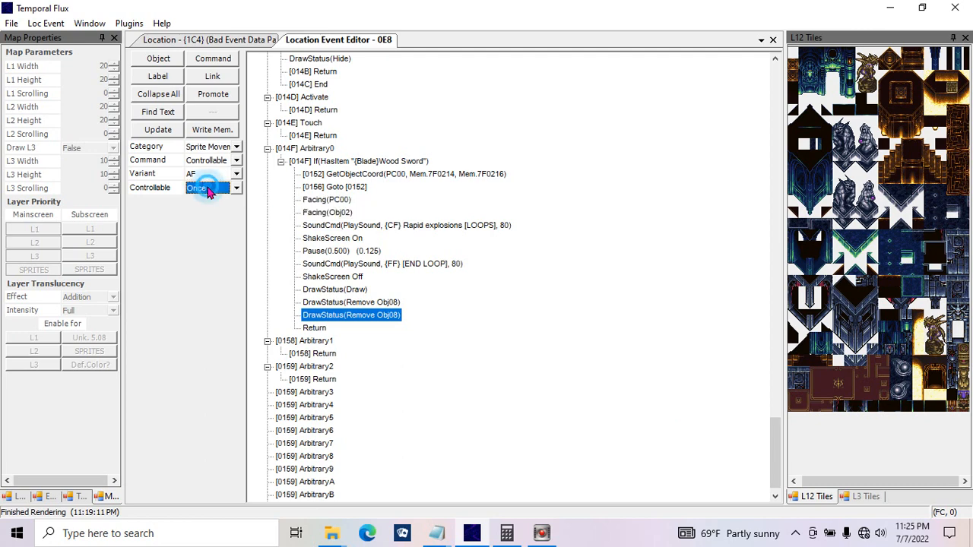
click(227, 189)
click(210, 201)
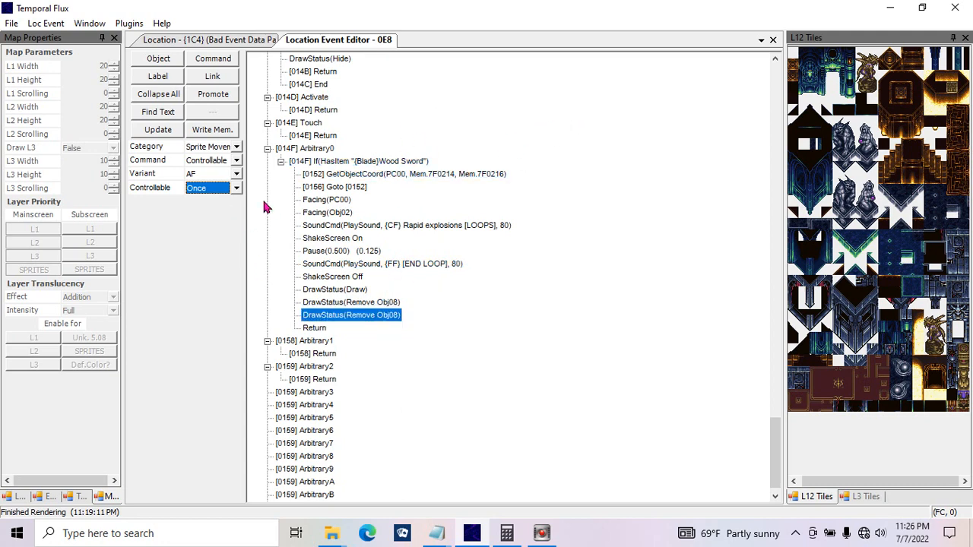
click(237, 190)
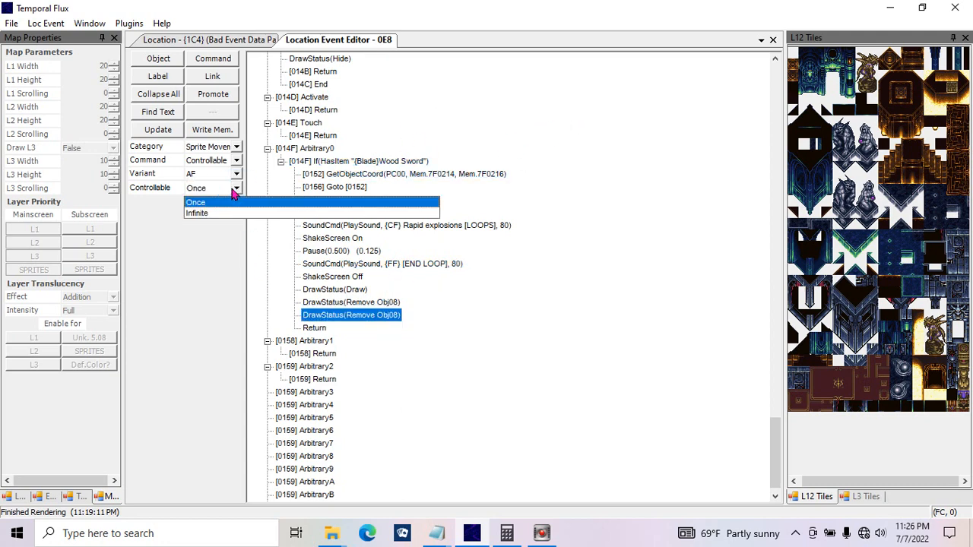
click(237, 193)
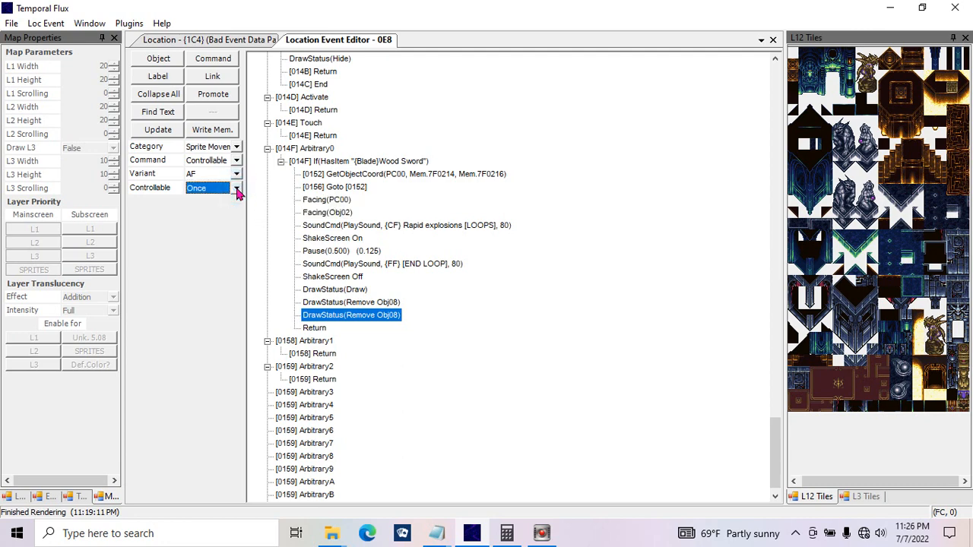
click(236, 188)
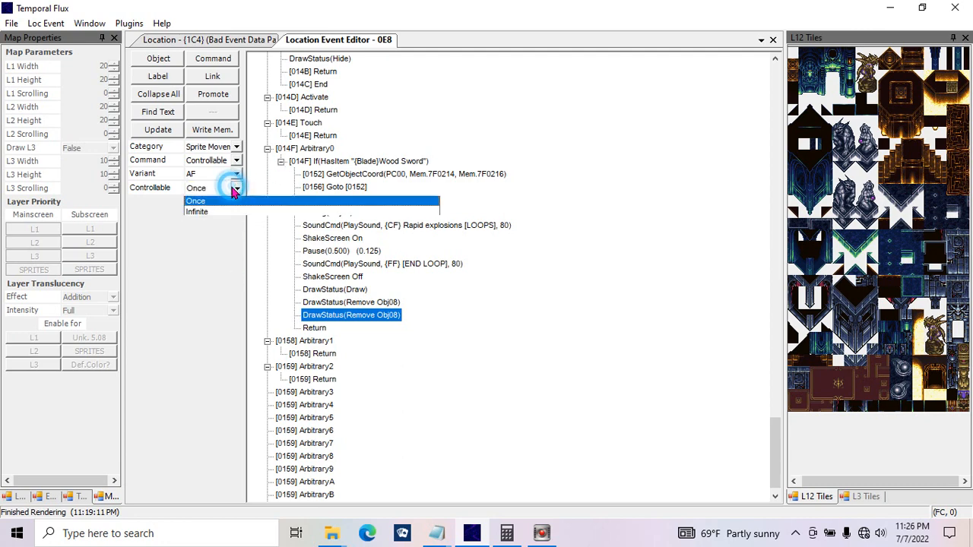
click(237, 190)
Step: Examine the Controllable(Infinite) command in the Startup of Object 05, which loads Frog, and return to Object 08's Arbitrary0
drag(774, 434, 774, 272)
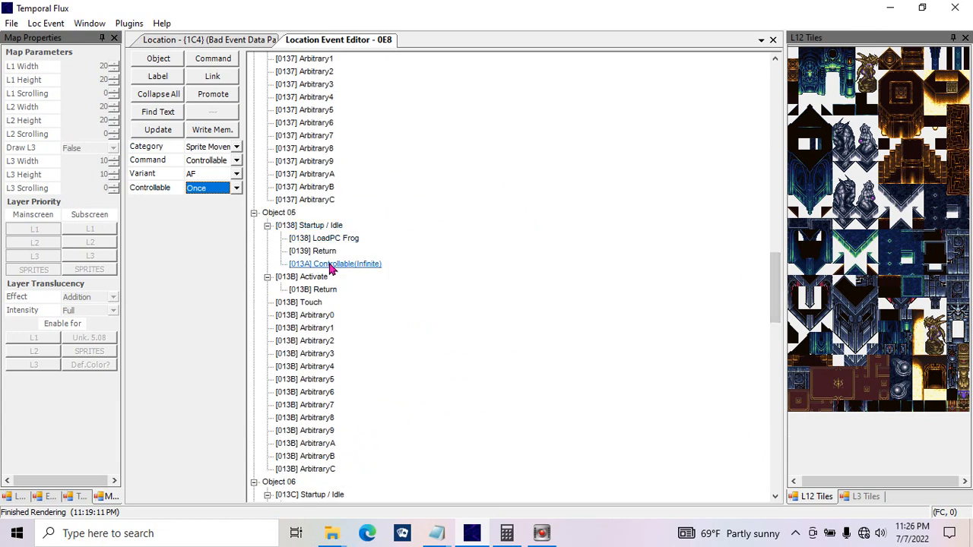
click(332, 266)
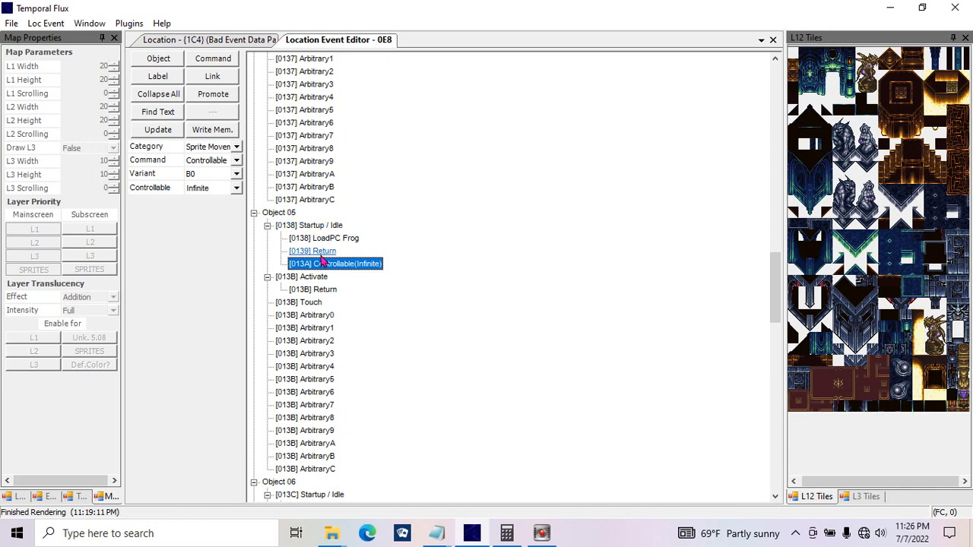
drag(770, 300, 760, 473)
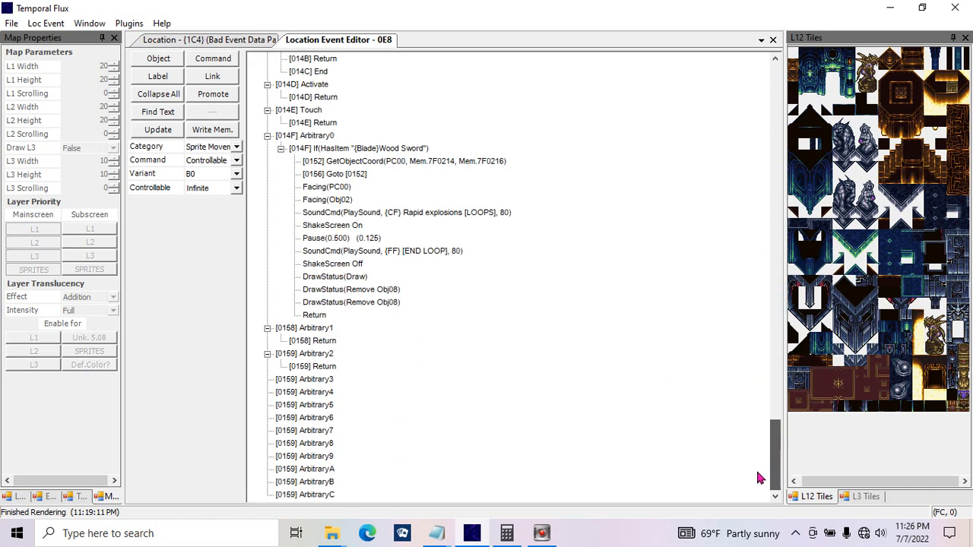
Step: Change the second DrawStatus(Remove Obj08) command in Arbitrary0 to Explore Mode Off and move it directly below Facing(Obj02)
click(346, 302)
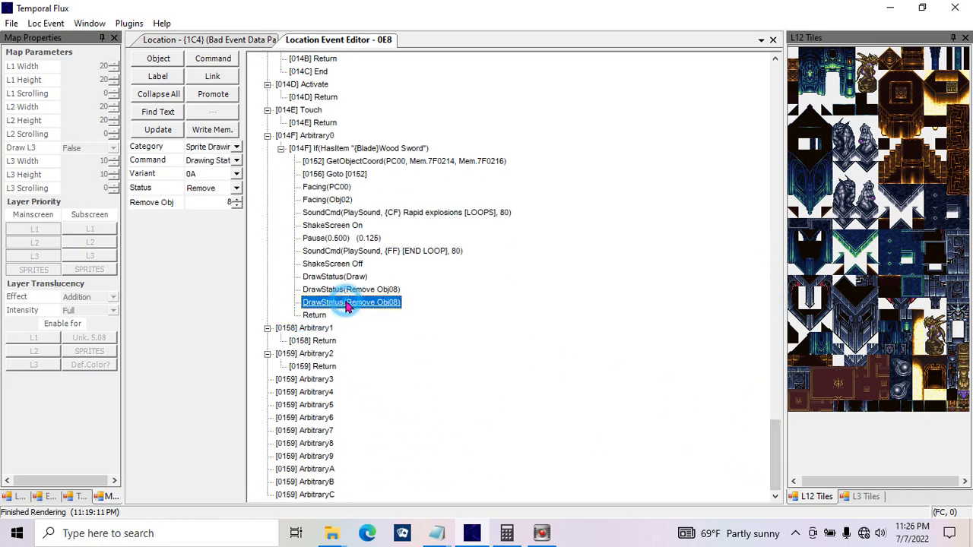
click(237, 147)
click(244, 203)
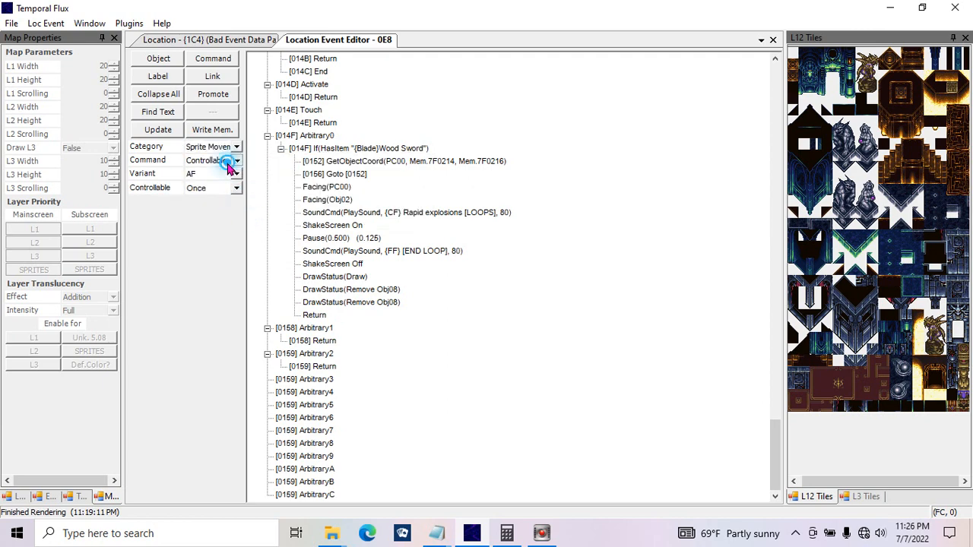
click(236, 160)
click(231, 183)
click(157, 115)
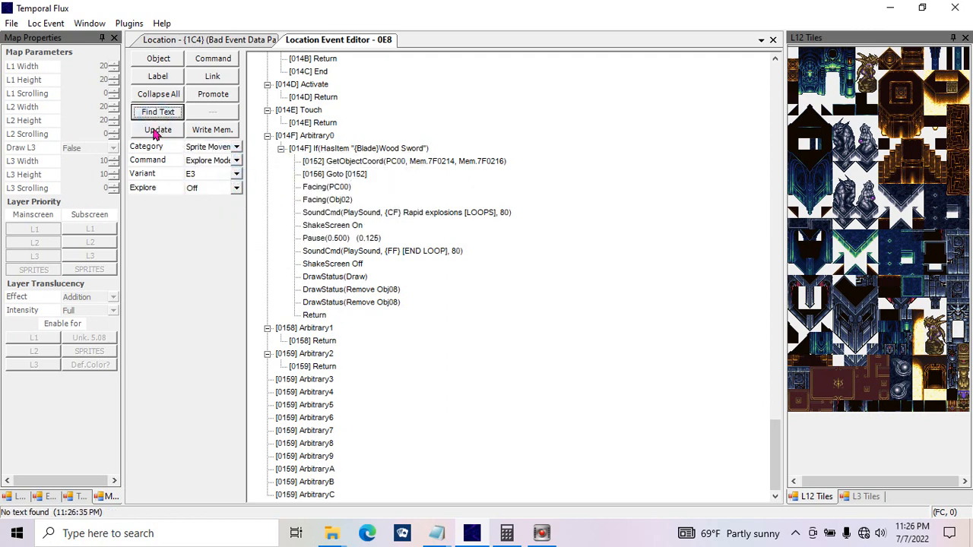
click(157, 130)
click(500, 335)
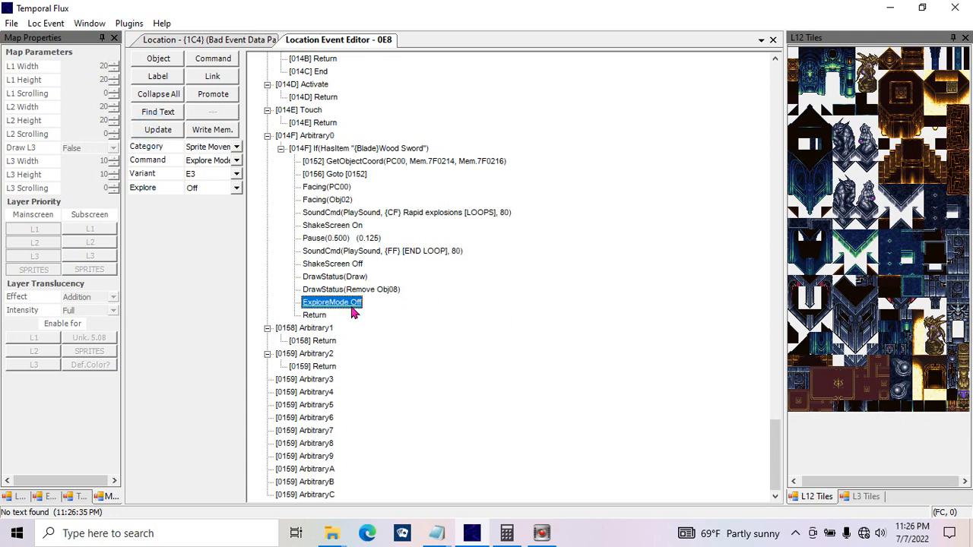
drag(352, 309, 351, 213)
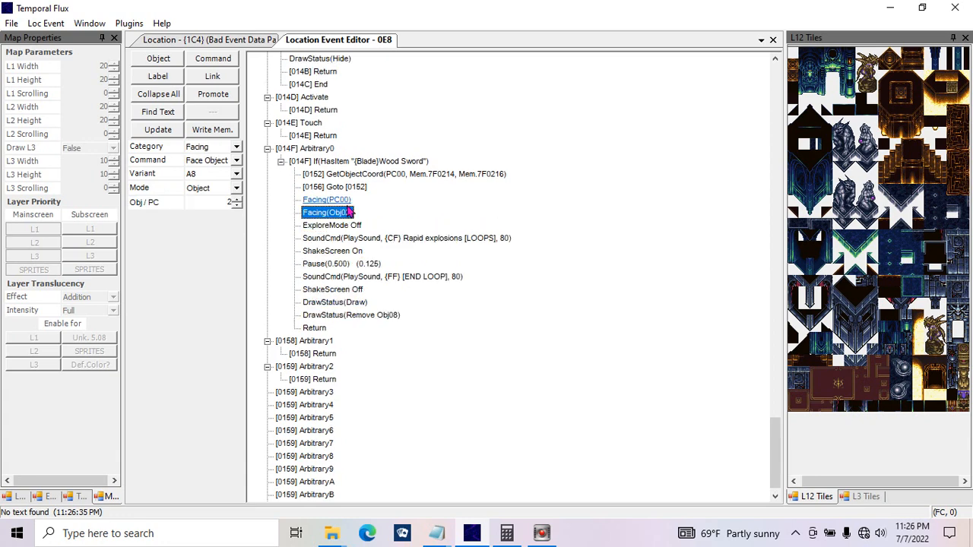
click(350, 228)
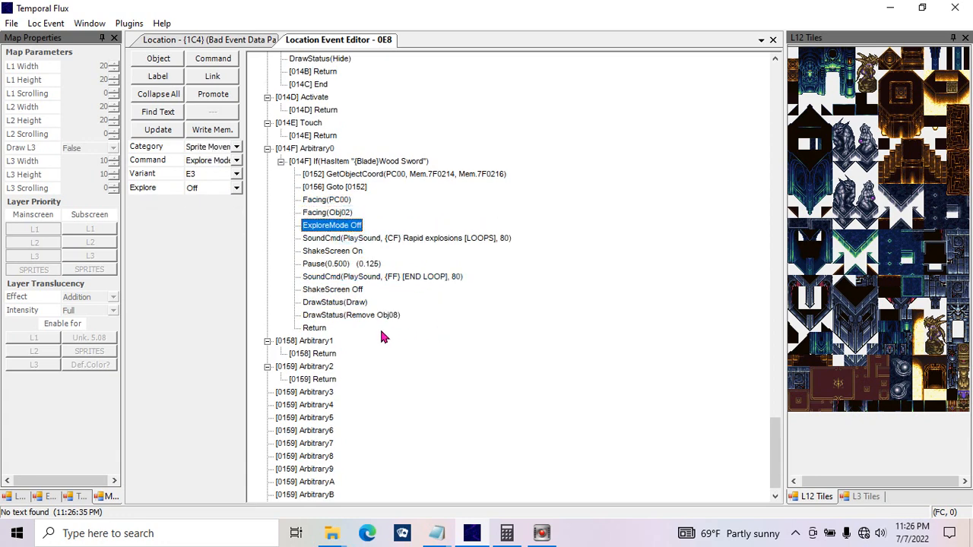
Step: Paste a copy of ExploreMode Off directly below ShakeScreen Off and set the copy to On
click(346, 290)
key(ctrl+v)
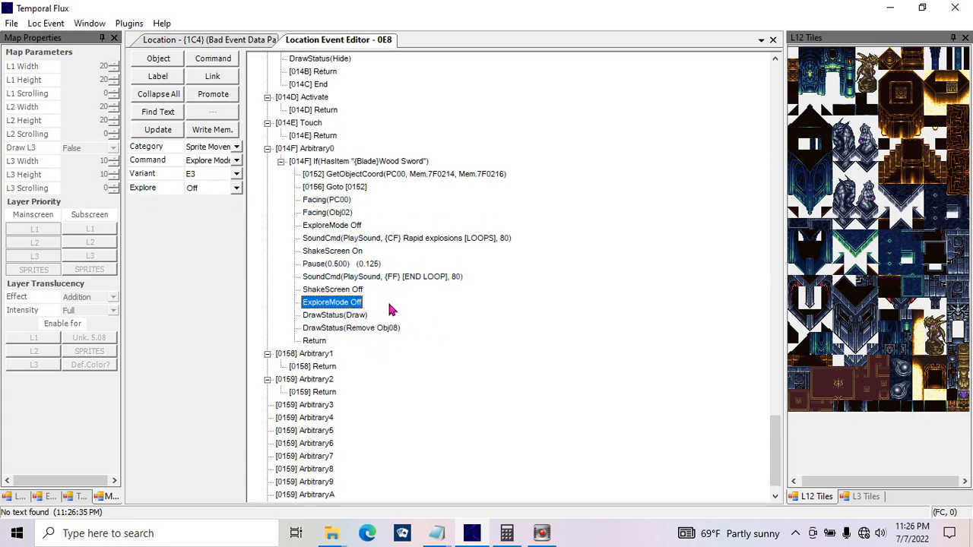
click(236, 187)
click(222, 208)
click(160, 129)
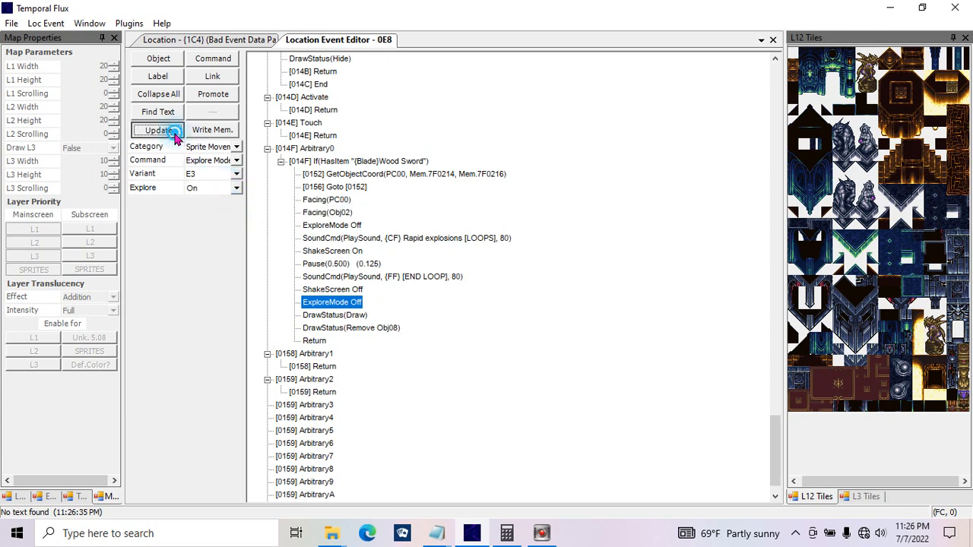
Step: Duplicate the ExploreMode On command below DrawStatus(Remove Obj08) and switch the duplicate to the Jump command
click(325, 316)
click(332, 329)
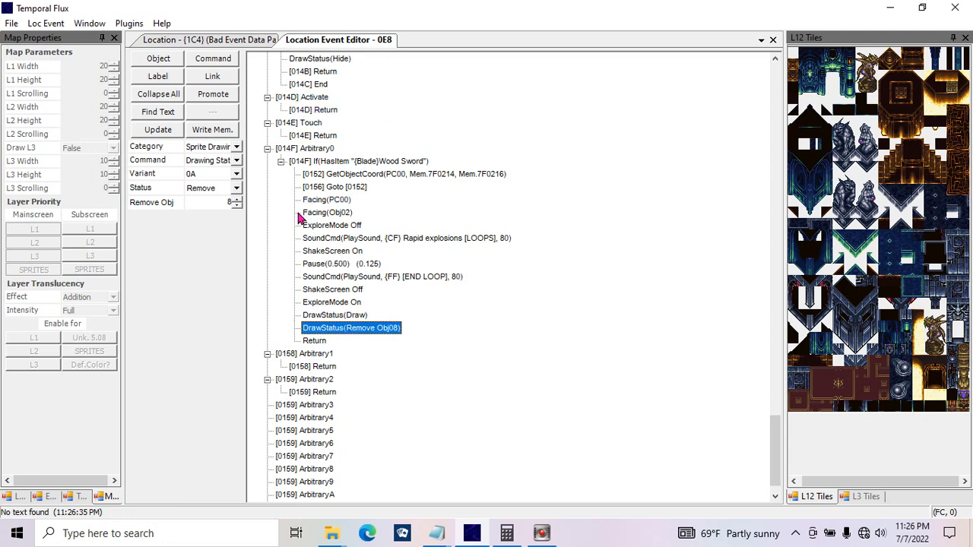
click(345, 301)
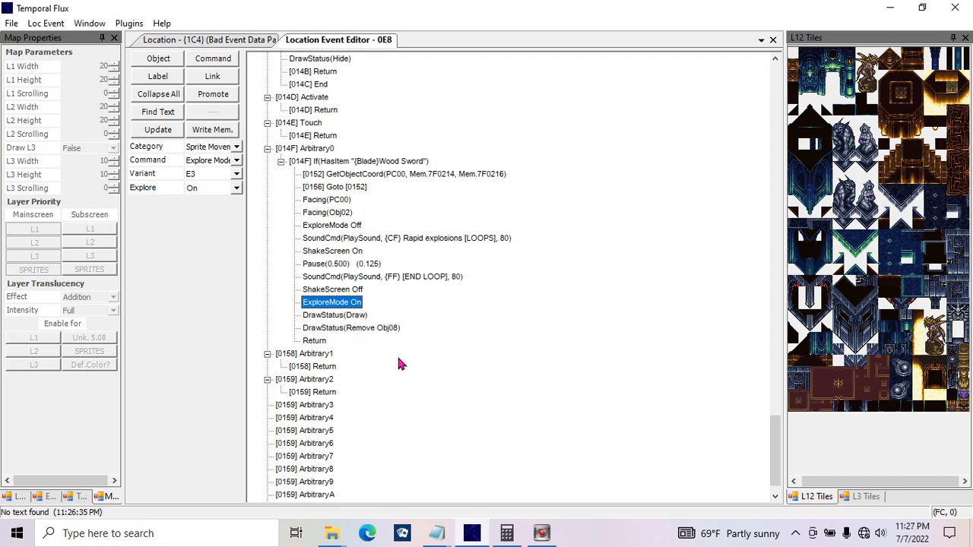
click(369, 328)
key(ctrl+v)
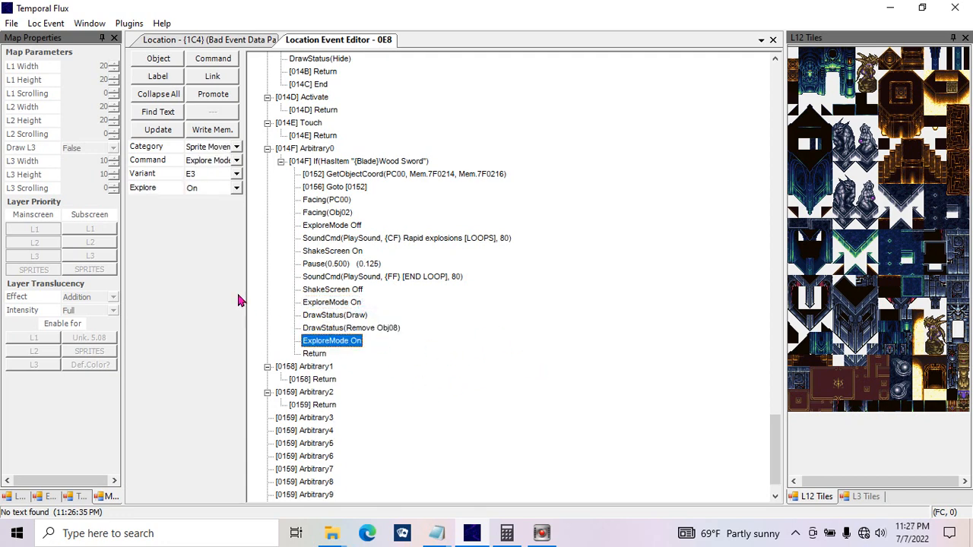
click(237, 162)
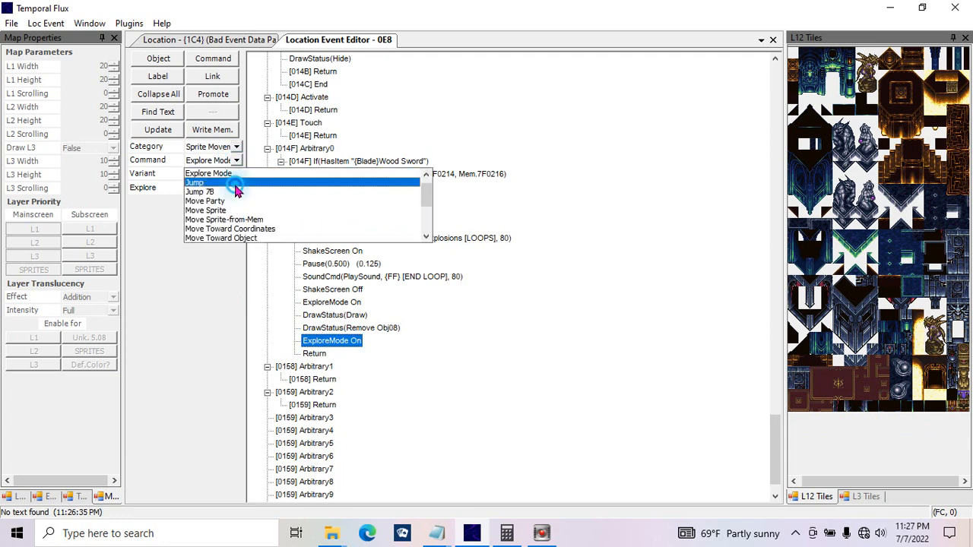
click(235, 183)
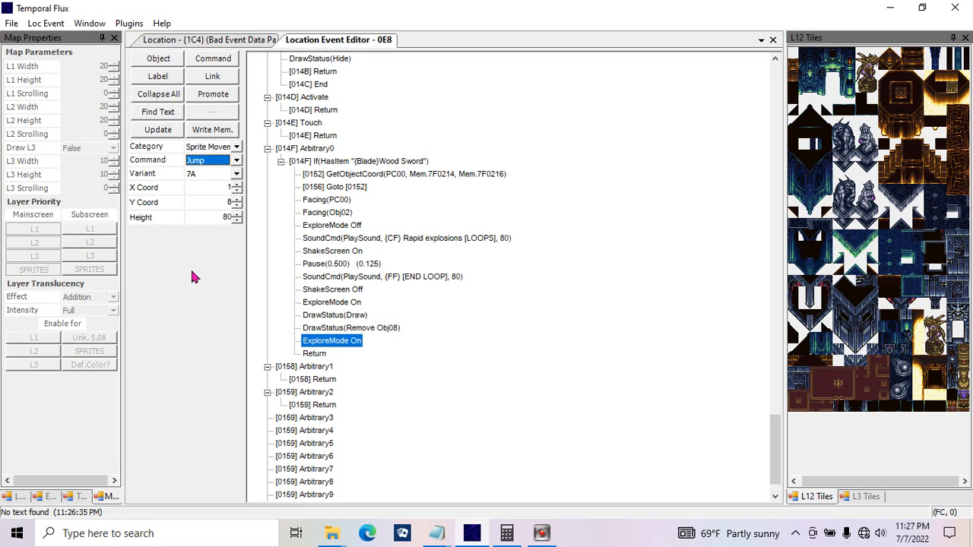
Step: Set the Jump command's height to 3, apply it, and check its destination tile on the location map
double_click(204, 187)
double_click(213, 198)
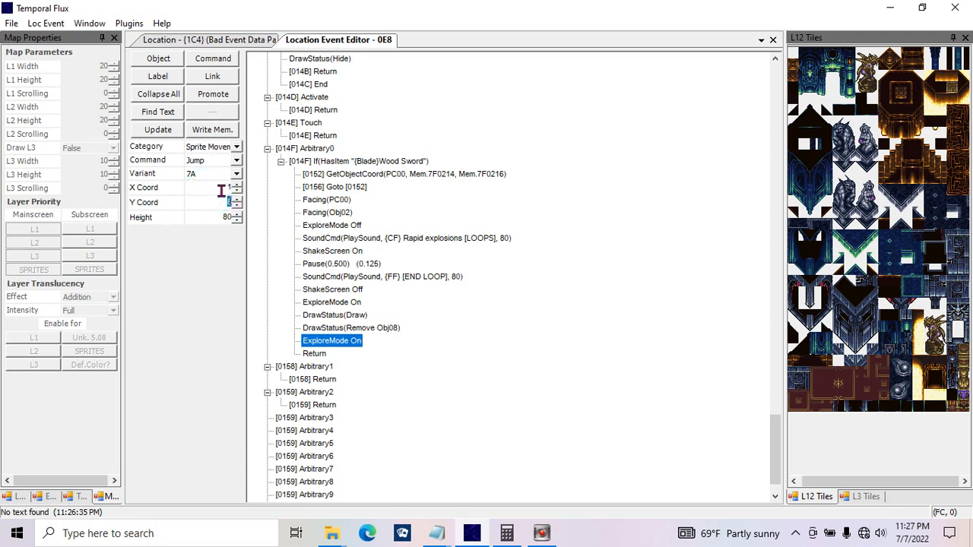
click(210, 40)
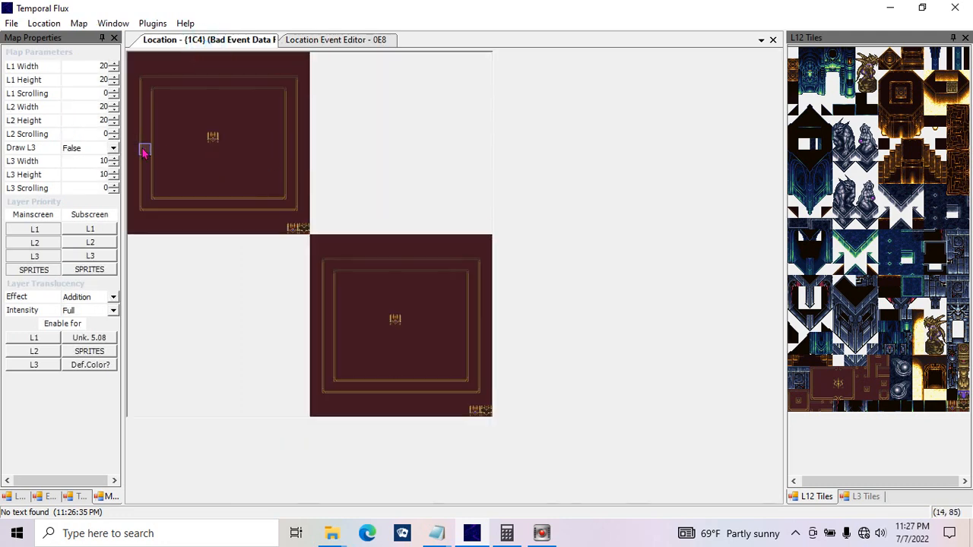
click(284, 39)
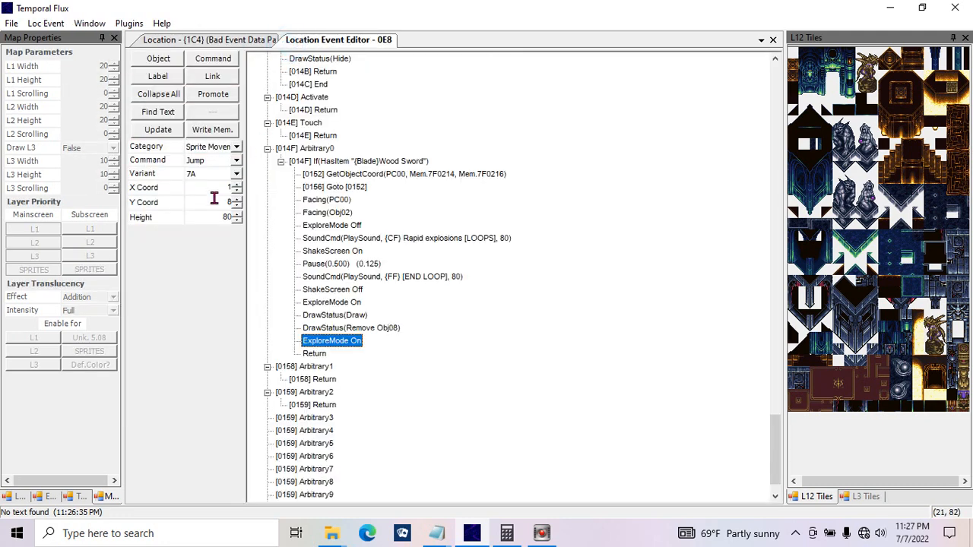
double_click(226, 217)
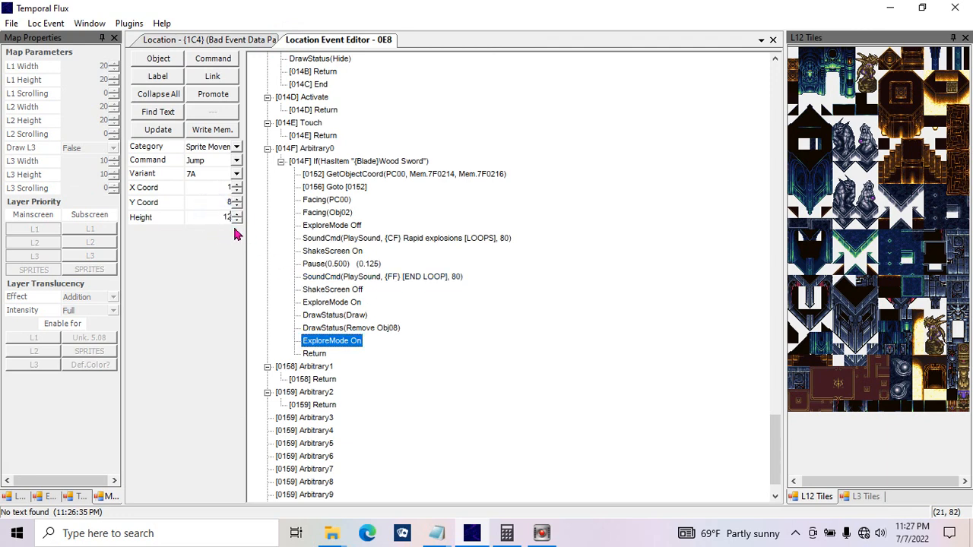
text(12)
double_click(221, 219)
text(3)
click(158, 129)
click(207, 39)
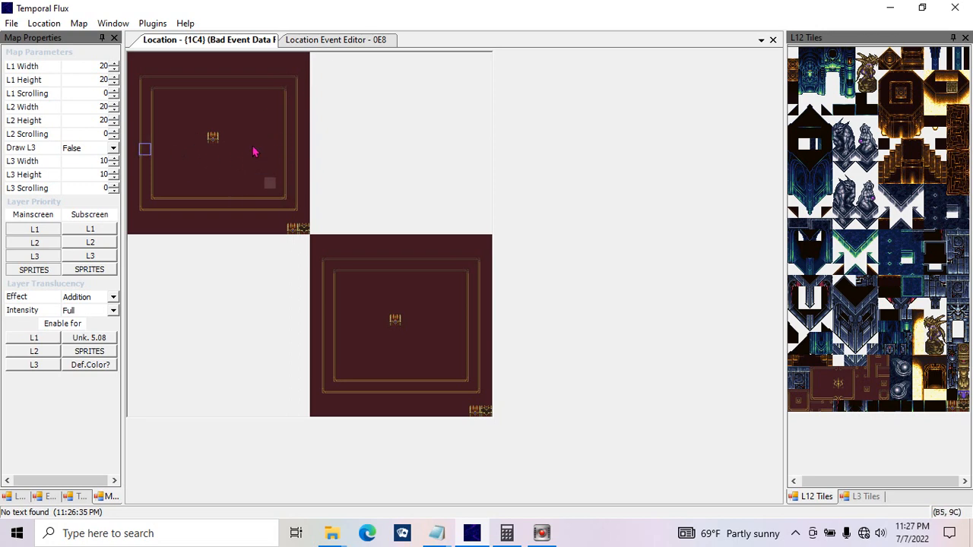
click(301, 43)
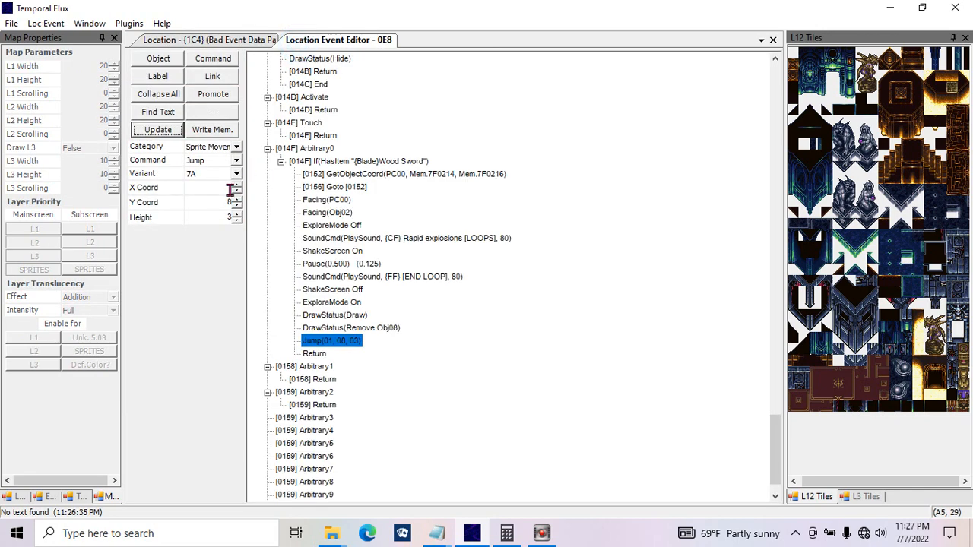
Step: Review the Jump height and coordinates, and look at the parameters of the Jump 7B command
double_click(214, 218)
double_click(223, 203)
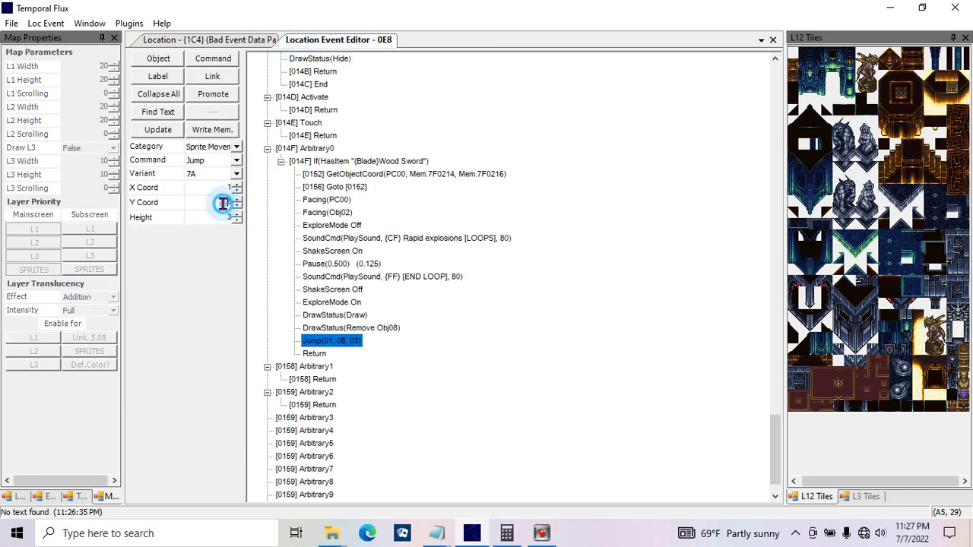
double_click(225, 188)
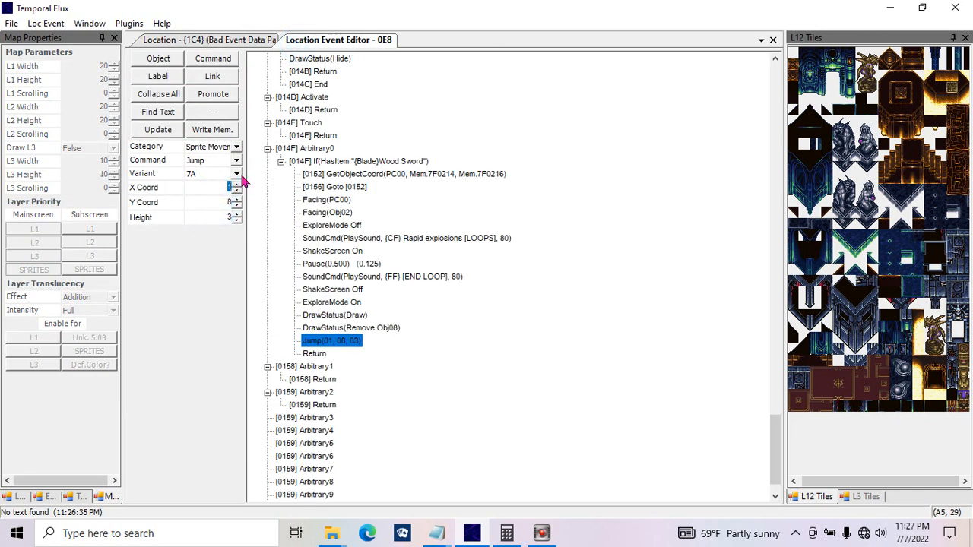
click(238, 162)
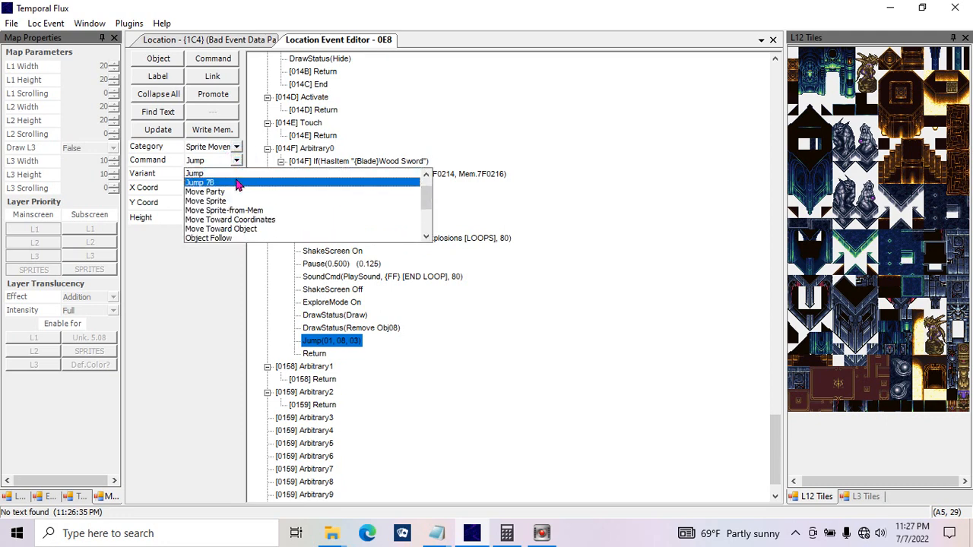
click(222, 180)
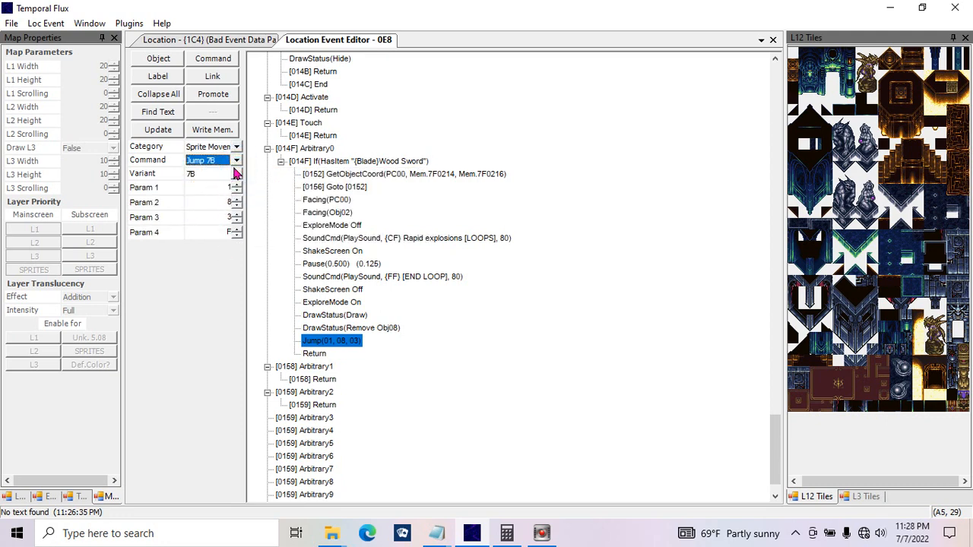
Step: Replace the Jump command with Move Party and check the three party member tiles on the location map
click(237, 161)
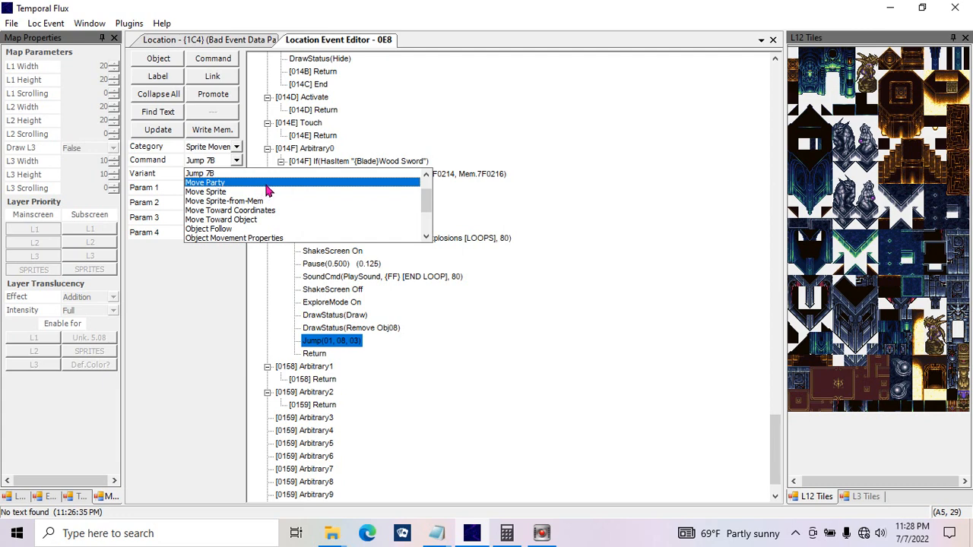
click(266, 184)
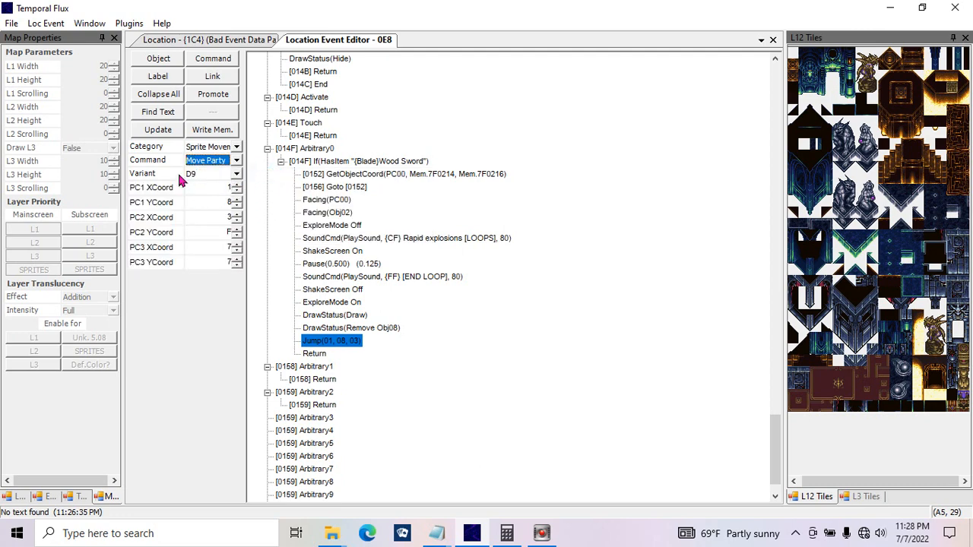
click(158, 130)
click(216, 39)
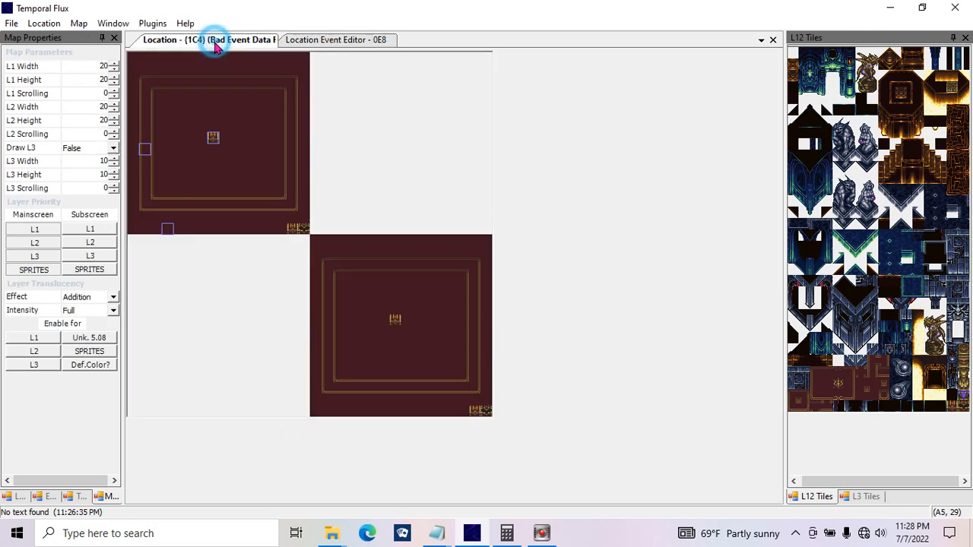
click(142, 152)
click(166, 226)
click(213, 137)
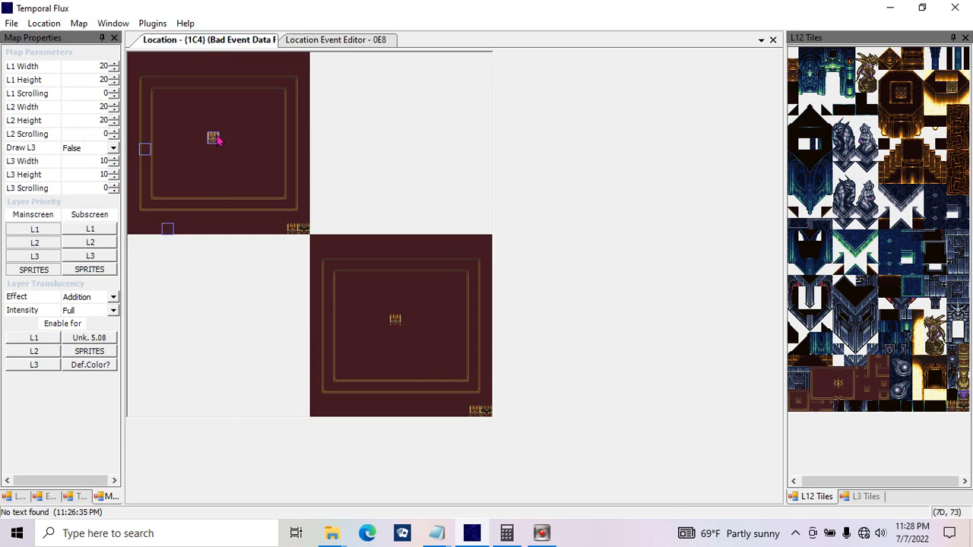
click(294, 71)
click(311, 41)
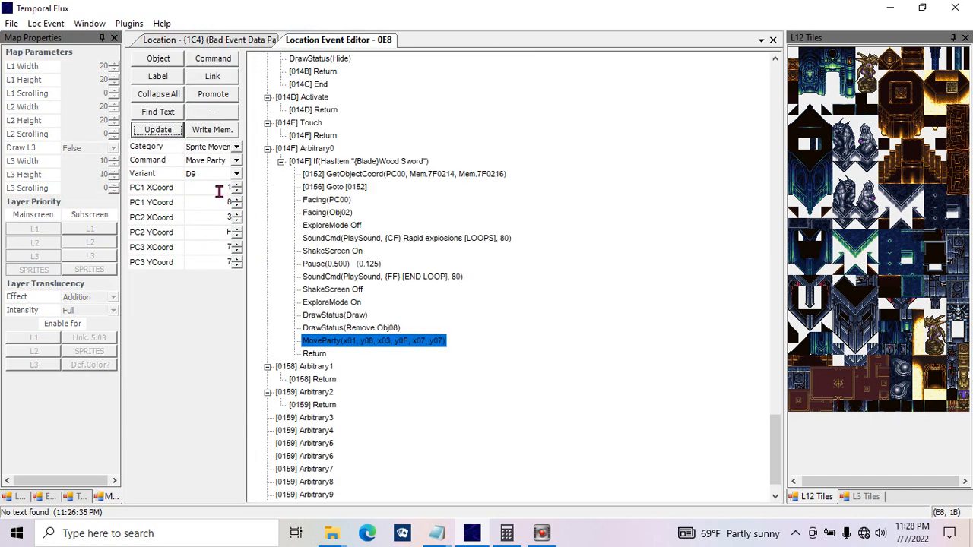
Step: Set the Move Party coordinates to 7, 7 for PC1, 2, 2 for PC2 and 4, 4 for PC3, and check them on the map
double_click(219, 190)
text(7)
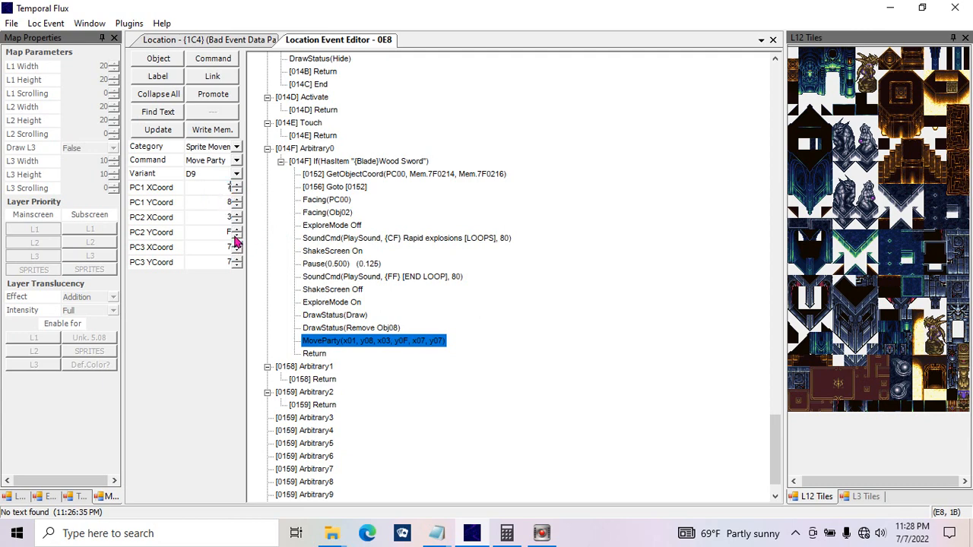
drag(217, 203, 279, 202)
text(7)
drag(221, 220, 241, 263)
text(244)
click(158, 129)
click(209, 39)
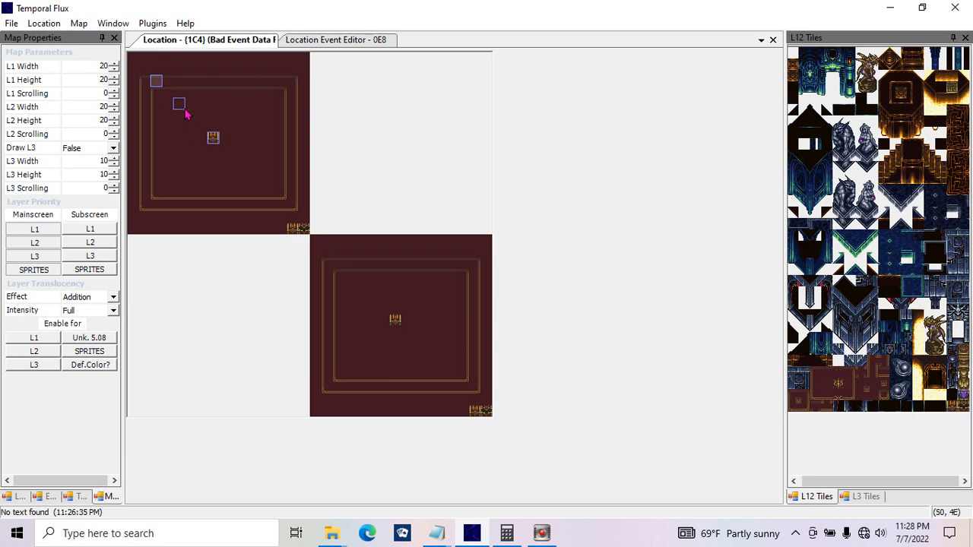
click(315, 40)
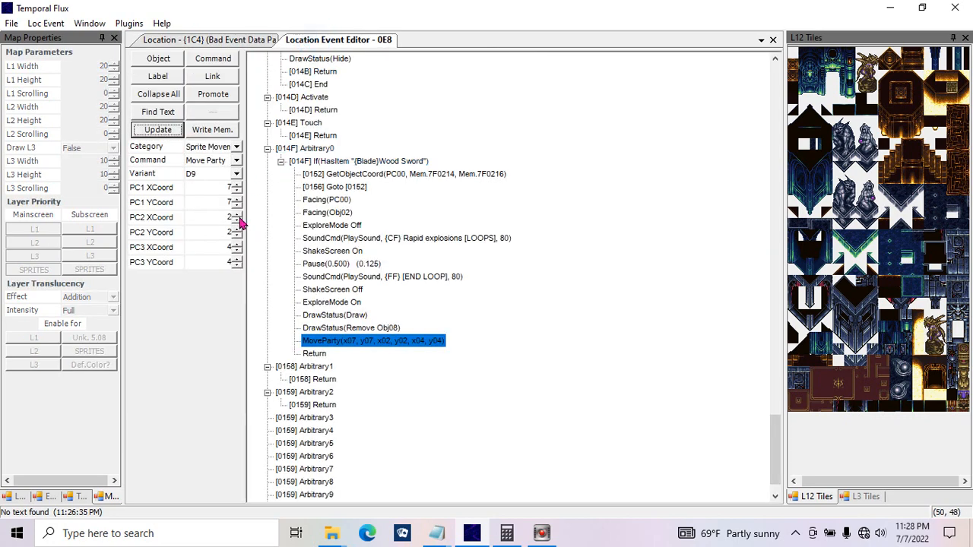
Step: Set PC3's X and Y coordinates in the MoveParty command to 7, apply the change, and view the location map
click(219, 247)
double_click(219, 247)
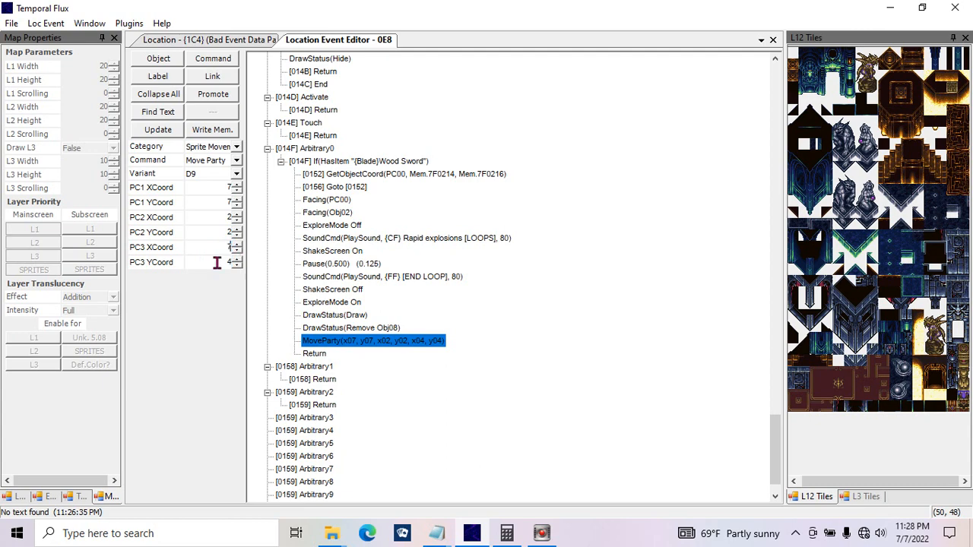
double_click(216, 262)
text(7)
click(169, 135)
click(217, 44)
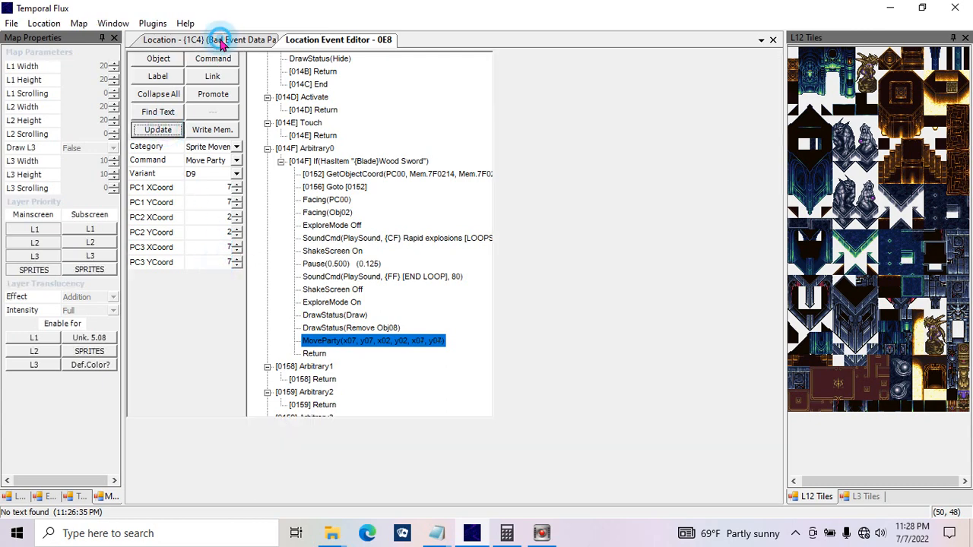
click(310, 40)
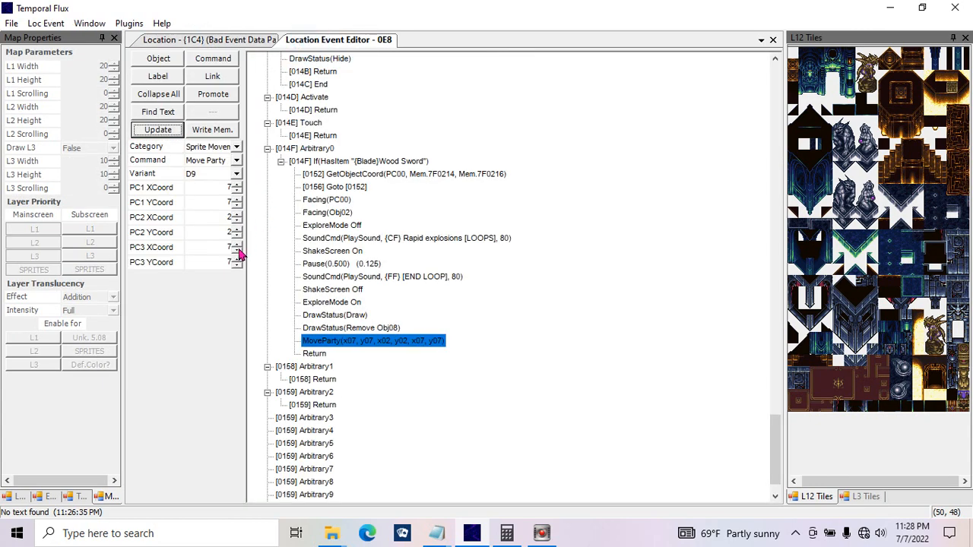
Step: Change PC3's MoveParty coordinates to the bottom-right corner tile of the map's upper-left room and check the placement on the map
double_click(218, 246)
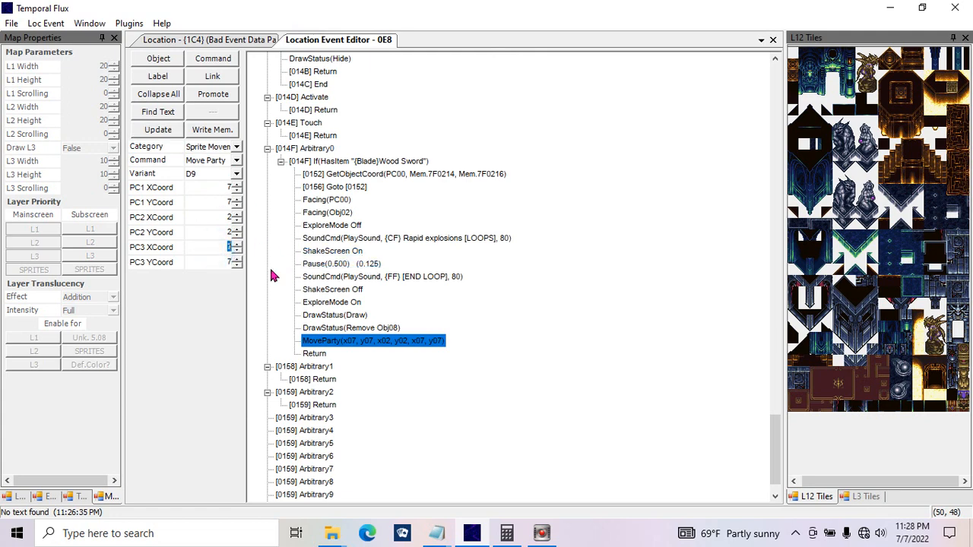
click(225, 262)
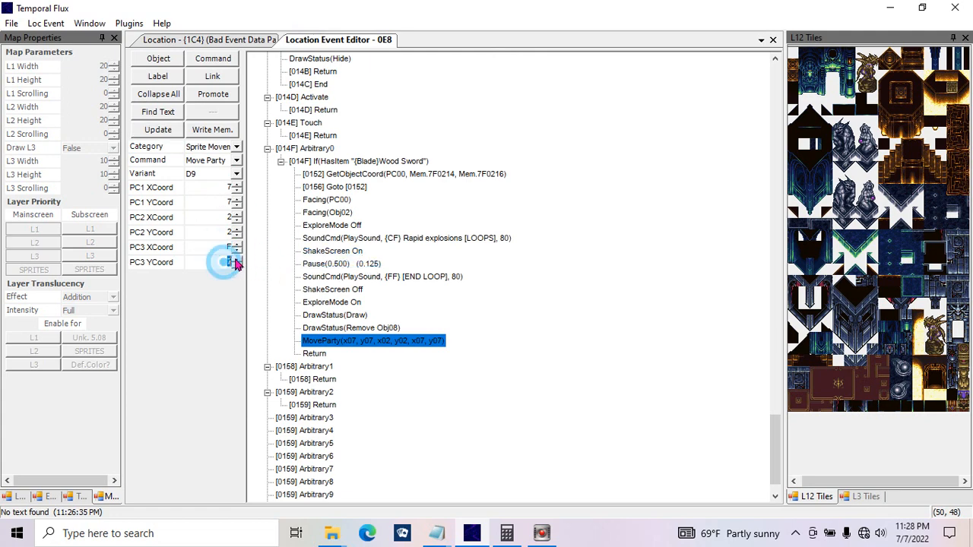
click(168, 129)
click(226, 40)
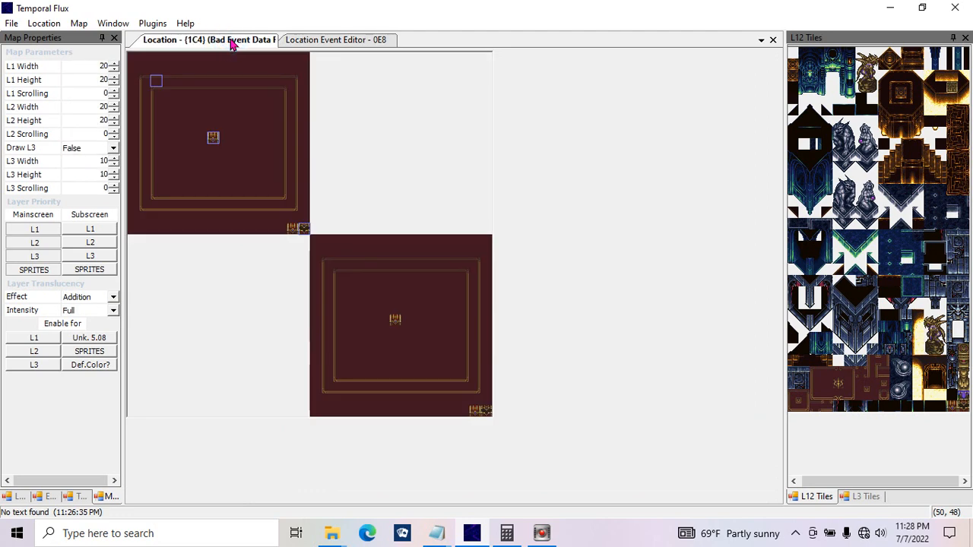
click(205, 138)
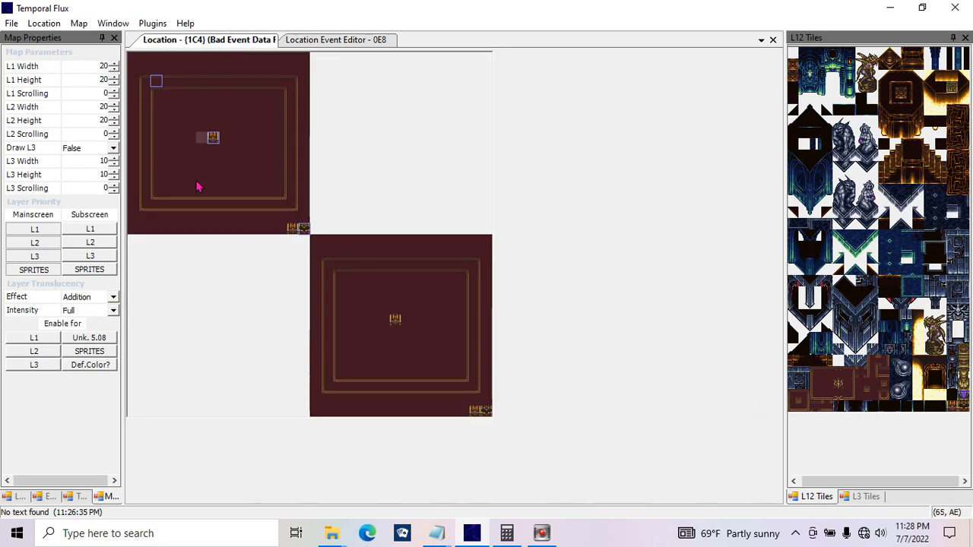
Step: Duplicate the MoveParty command at the end of Arbitrary0's Wood Sword condition in the location events
click(300, 39)
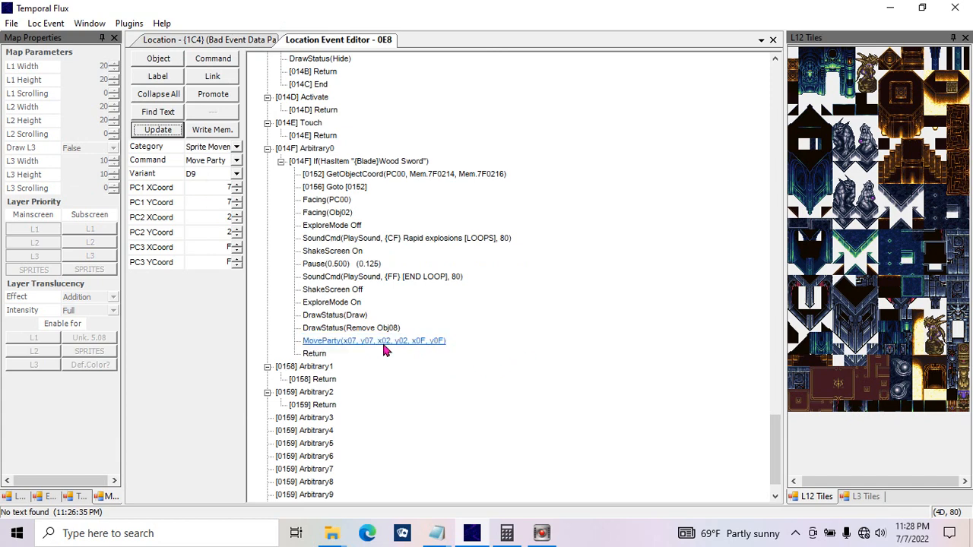
click(382, 341)
key(ctrl+v)
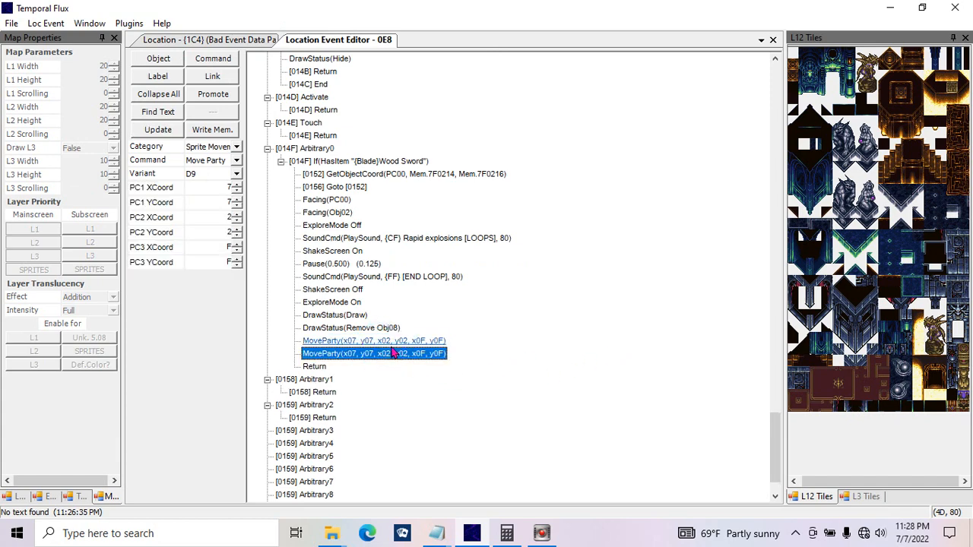
Step: Set the X and Y coordinates of PC2 and PC3 to 7 in the first MoveParty command and apply the change
click(221, 217)
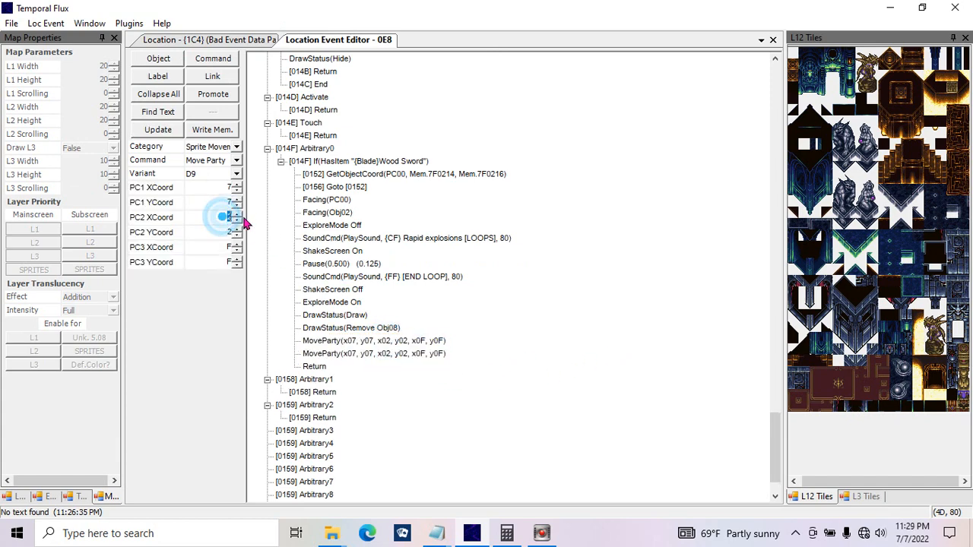
text(77)
click(219, 246)
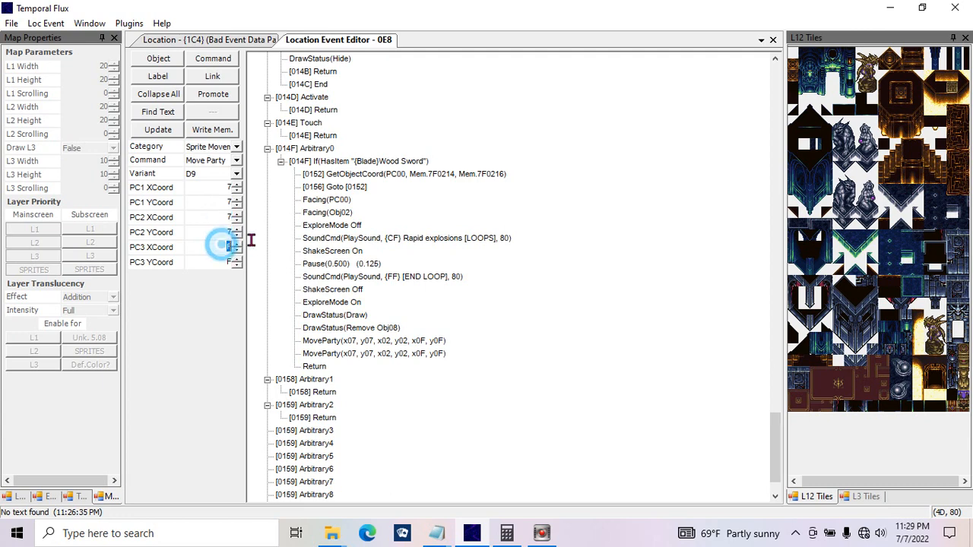
text(7)
click(227, 261)
text(7)
click(158, 130)
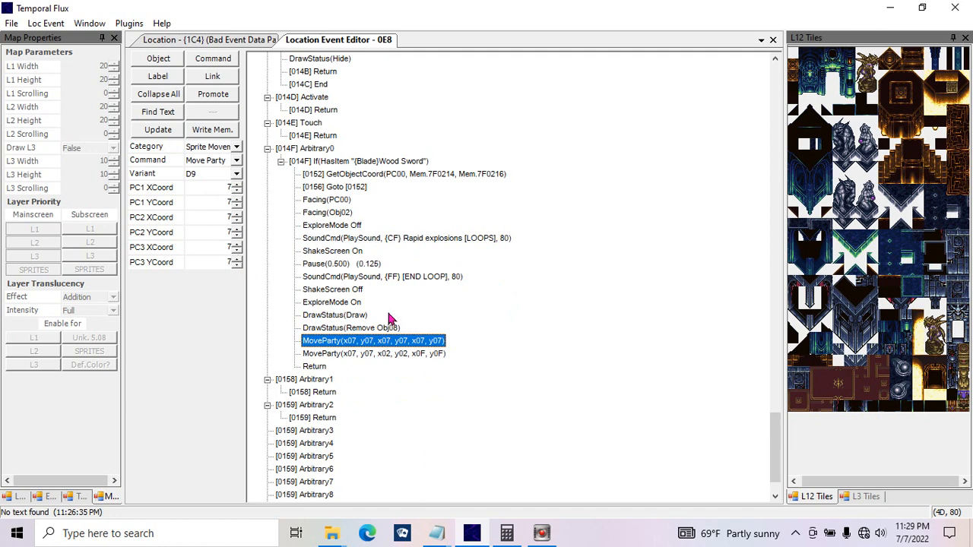
Step: Compare the two MoveParty commands and examine the party's positions in the upper-left room of the location map
click(365, 341)
click(361, 353)
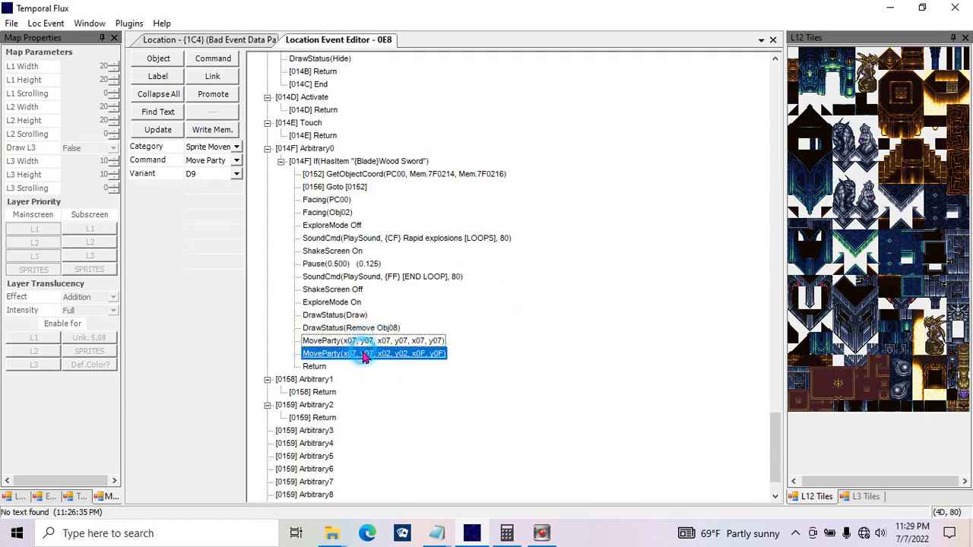
click(202, 42)
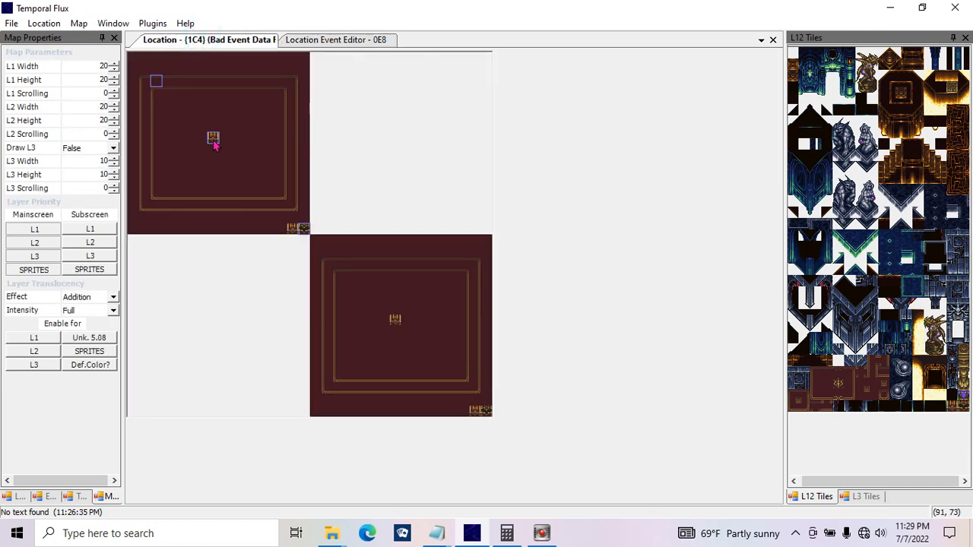
click(250, 173)
click(283, 40)
click(215, 38)
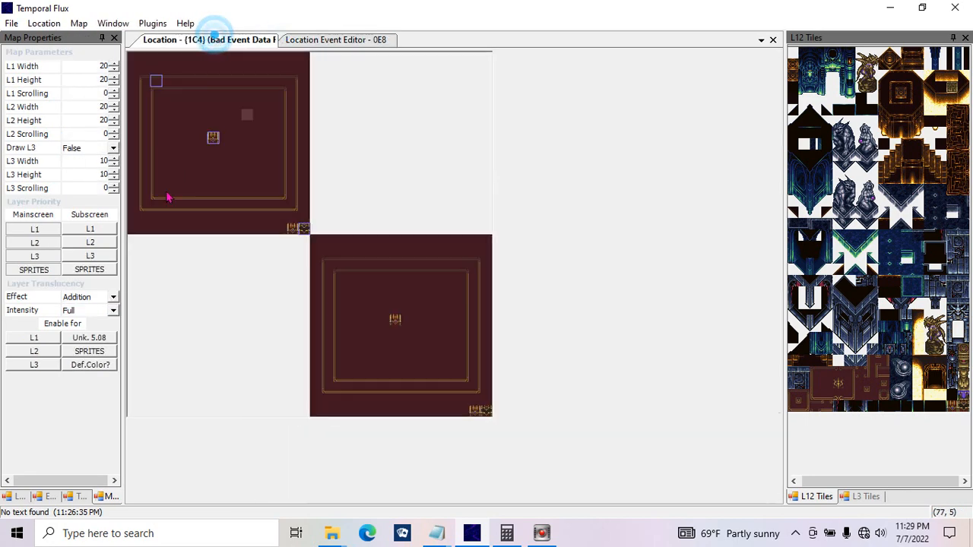
click(244, 142)
drag(245, 149, 283, 187)
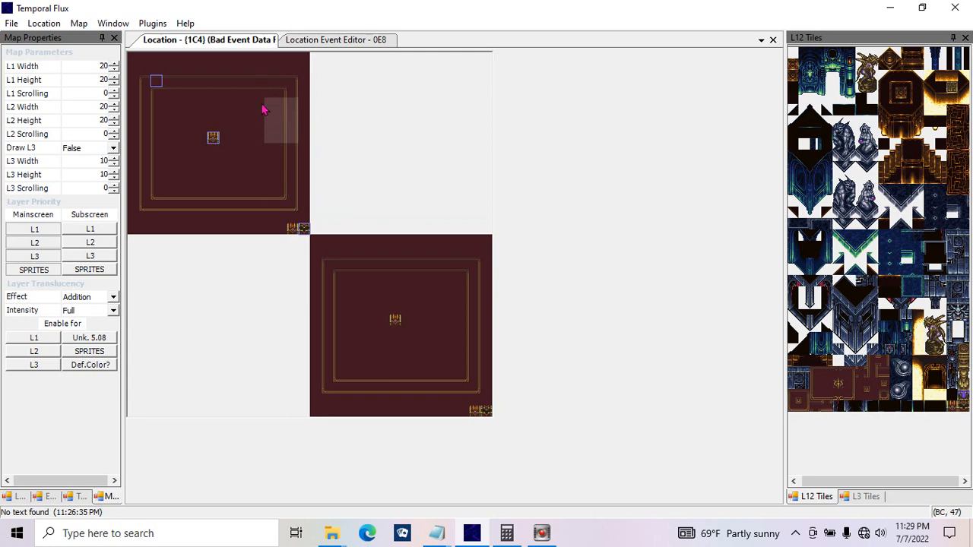
Step: Choose Move Sprite for the second MoveParty entry and review its X and Y coordinates and Animated options
click(294, 39)
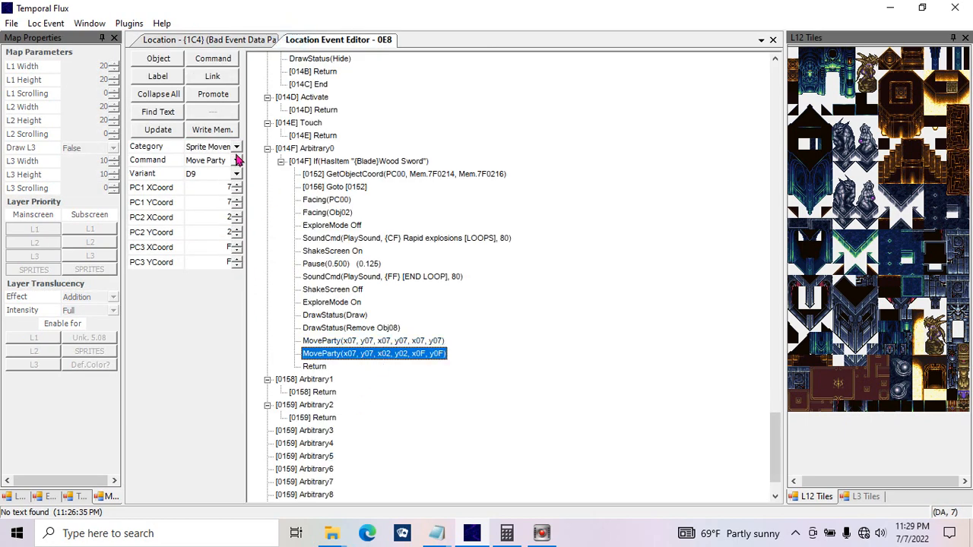
click(236, 160)
click(228, 181)
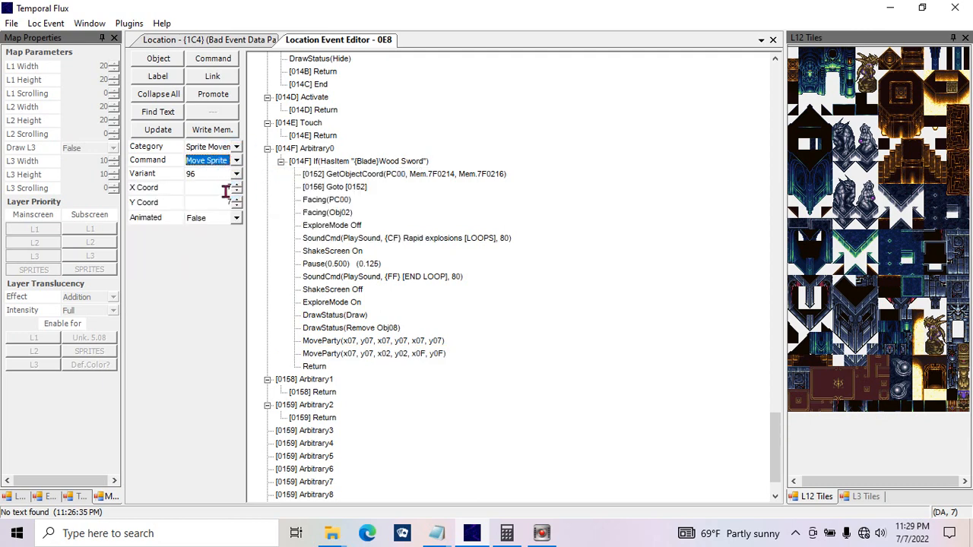
drag(204, 190, 237, 206)
click(234, 218)
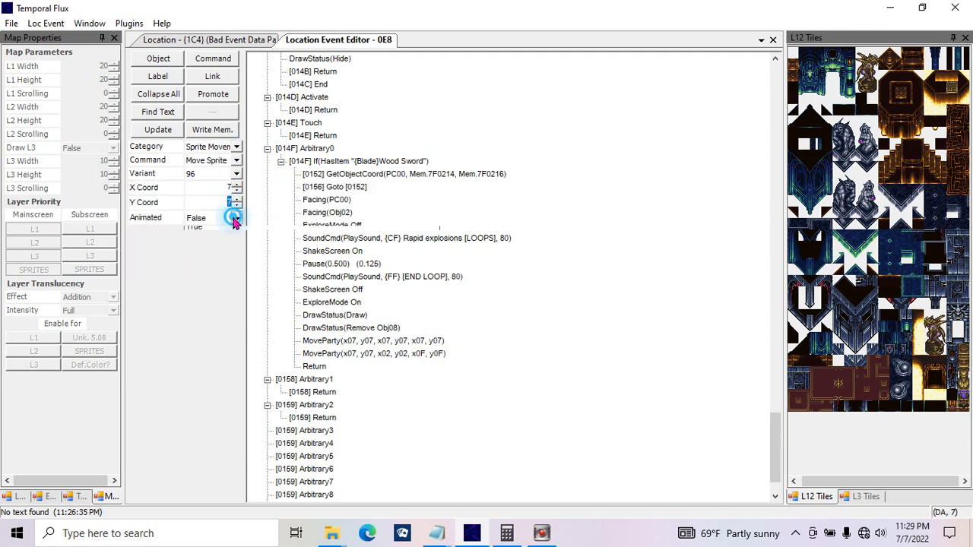
click(234, 218)
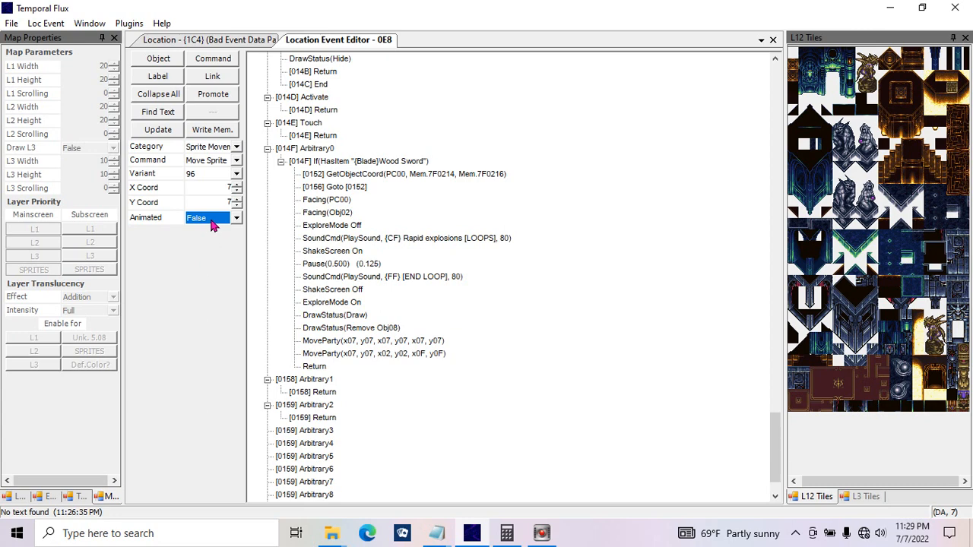
click(226, 219)
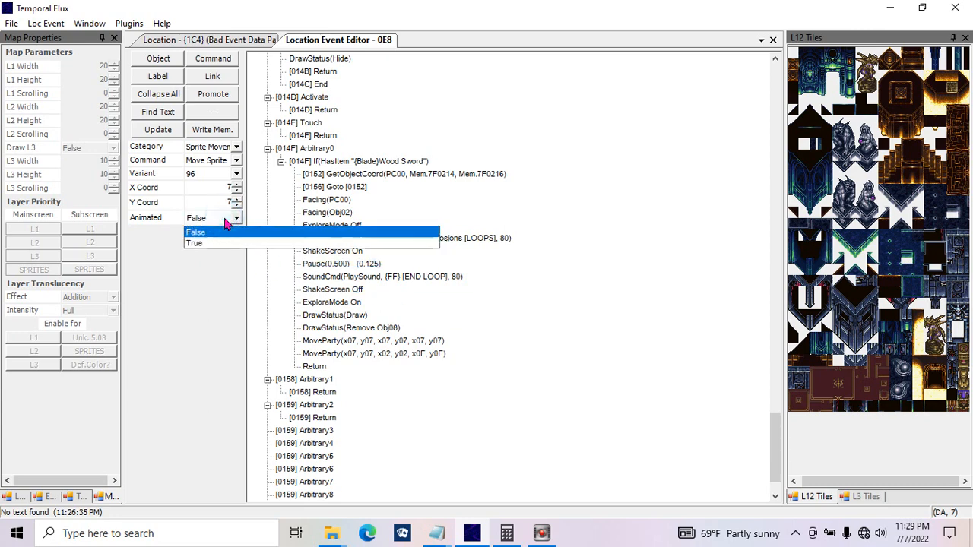
click(196, 222)
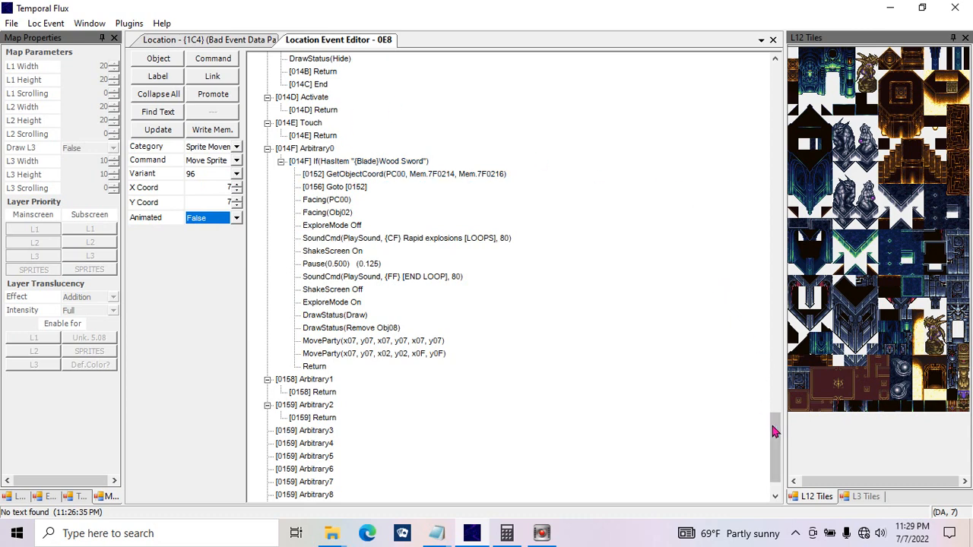
Step: Examine the Type and Loops parameters of the Animation command in Object 08's startup function
drag(774, 430, 773, 404)
click(321, 215)
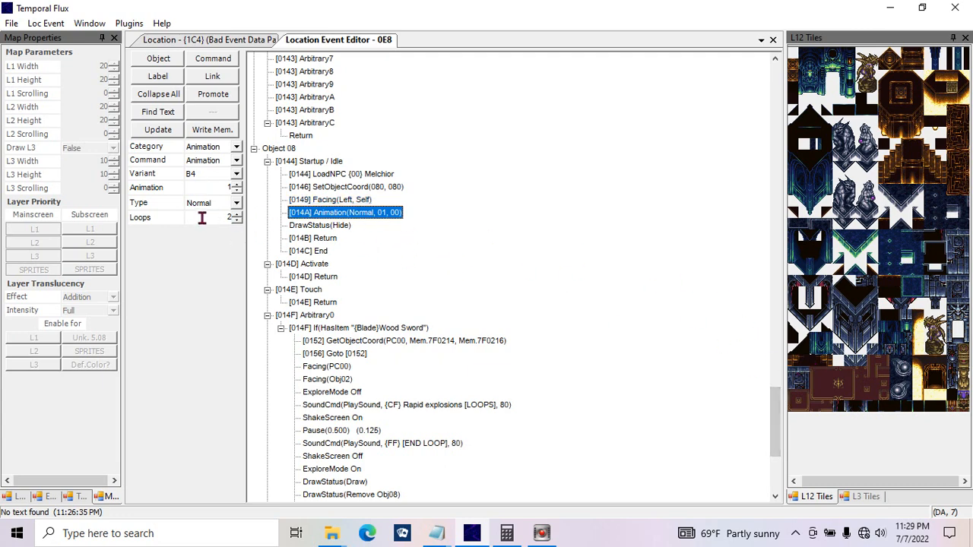
click(200, 220)
click(216, 204)
click(217, 203)
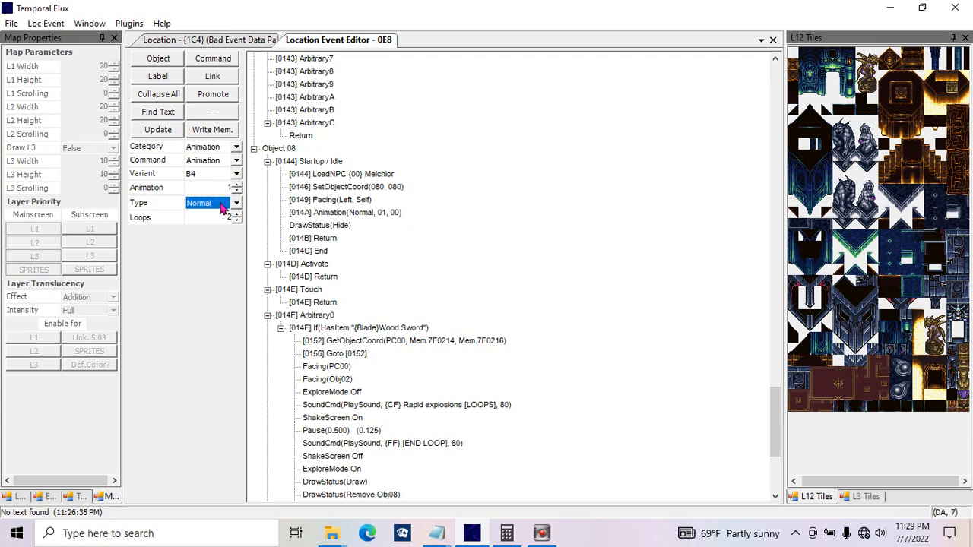
click(221, 203)
click(222, 202)
Step: Reselect the second MoveParty command and review the Move Sprite-from-Mem and Move Toward Coordinates parameters in its place
drag(778, 416, 773, 444)
click(400, 330)
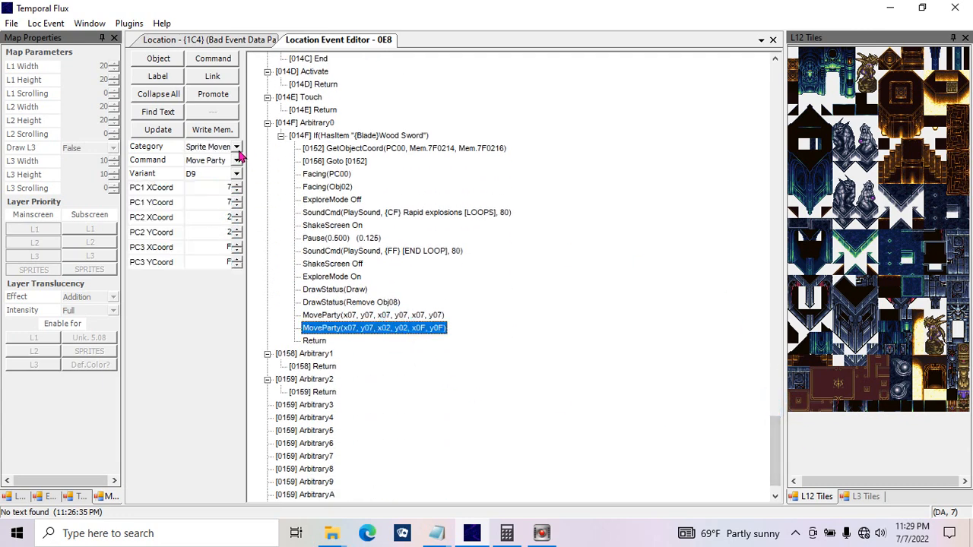
click(237, 158)
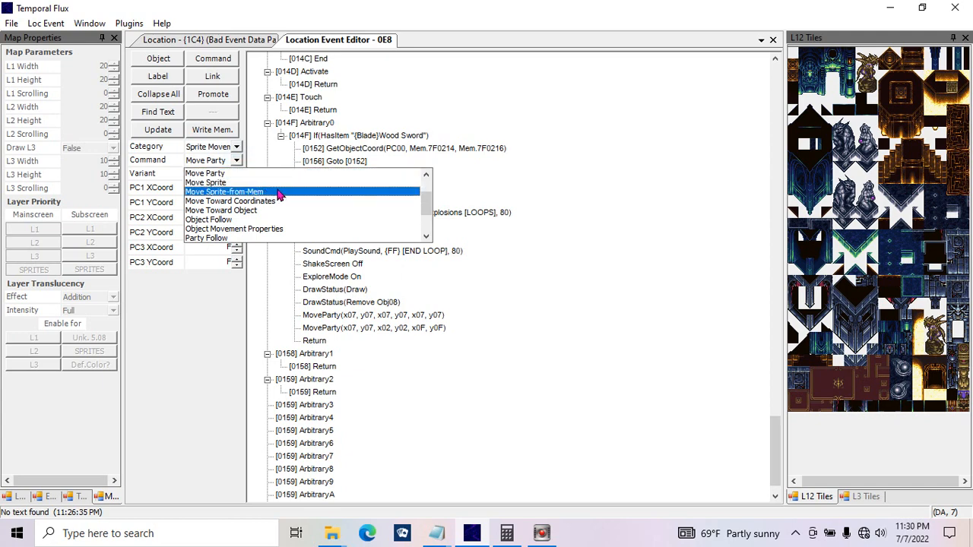
click(278, 193)
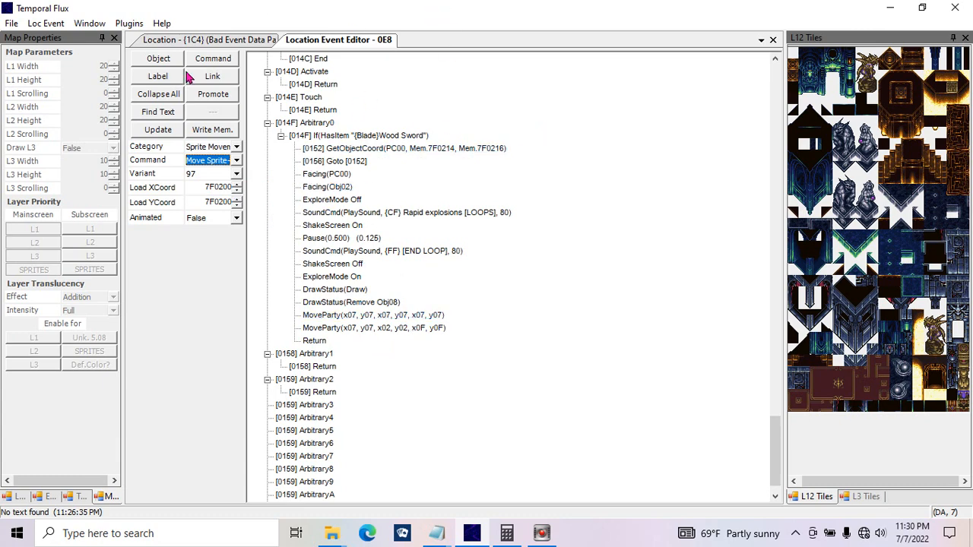
click(219, 162)
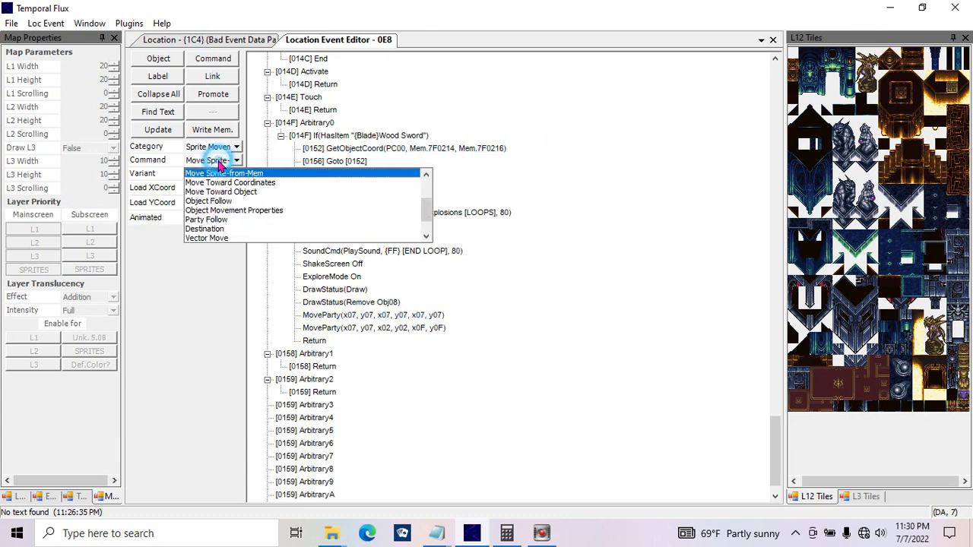
click(236, 186)
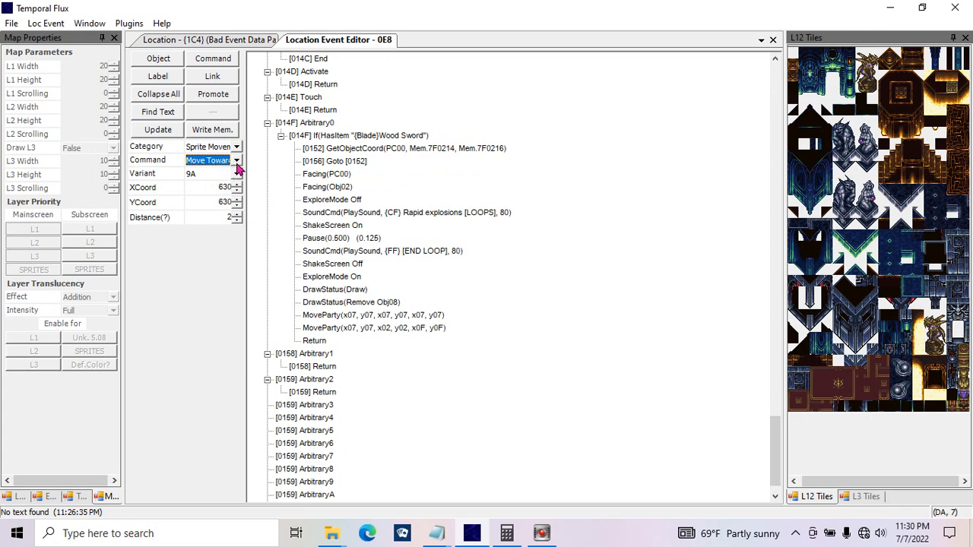
drag(204, 187, 219, 202)
Step: Choose the Move Toward Object command and review its Method and Mode options, keeping Normal and Object
click(237, 161)
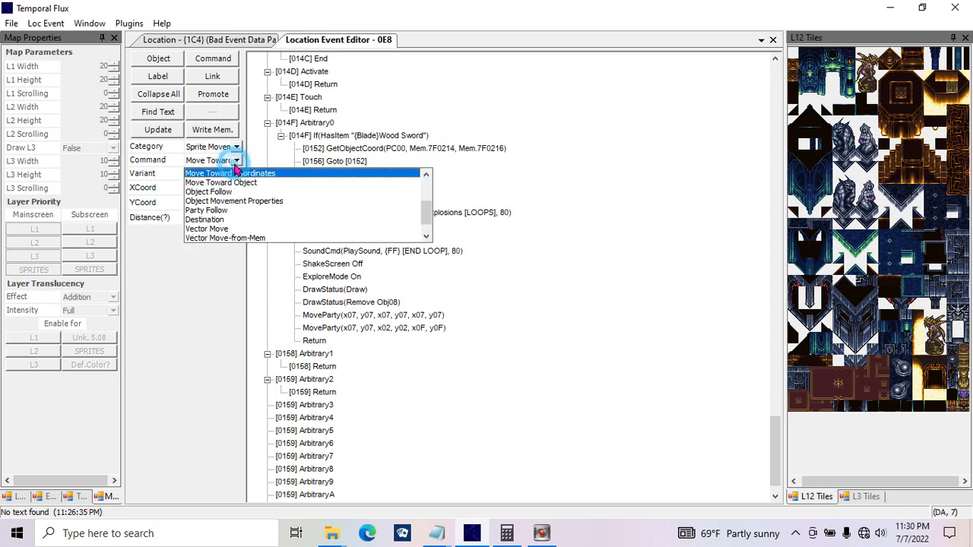
click(232, 183)
click(214, 190)
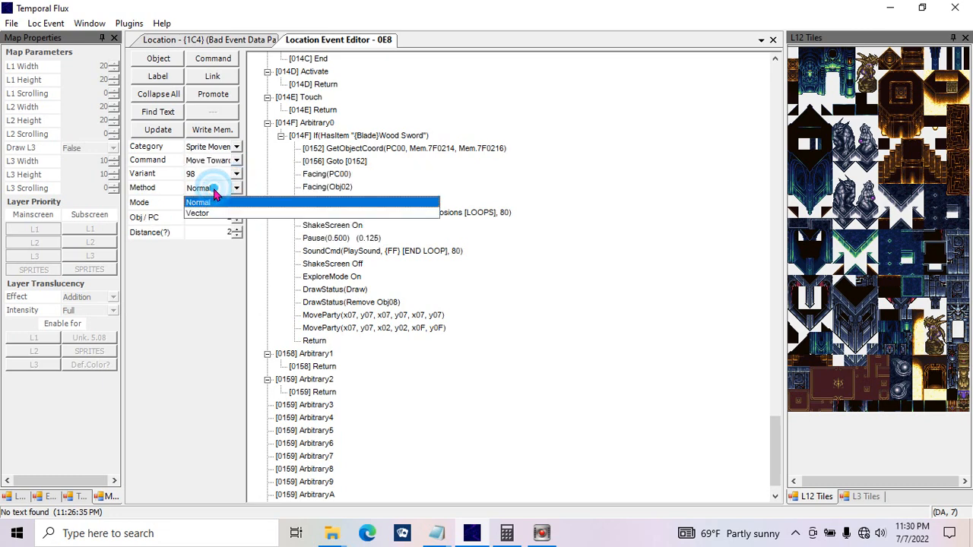
click(209, 199)
click(217, 204)
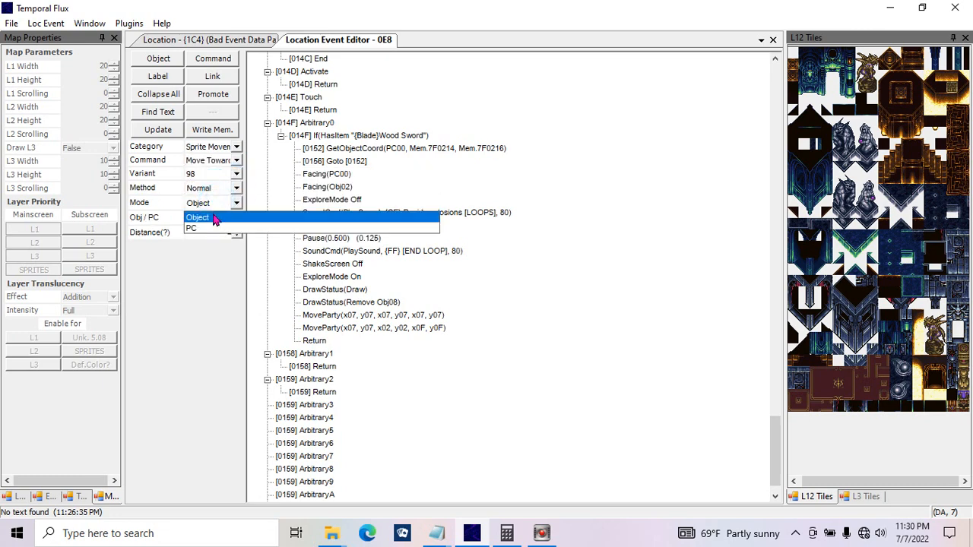
click(211, 224)
click(226, 208)
click(203, 216)
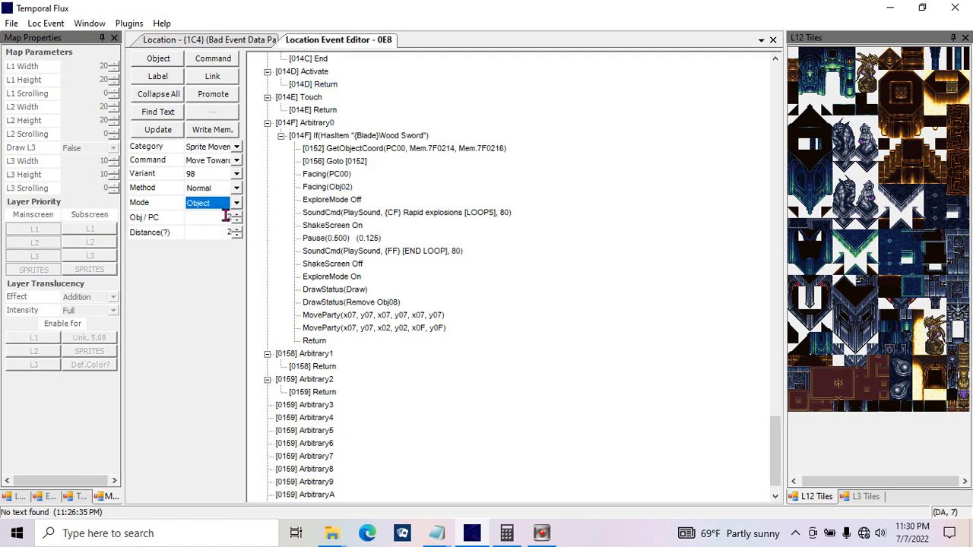
Step: Check the Move Toward Object command's target object and set its distance to 1, keeping the Normal method
double_click(225, 219)
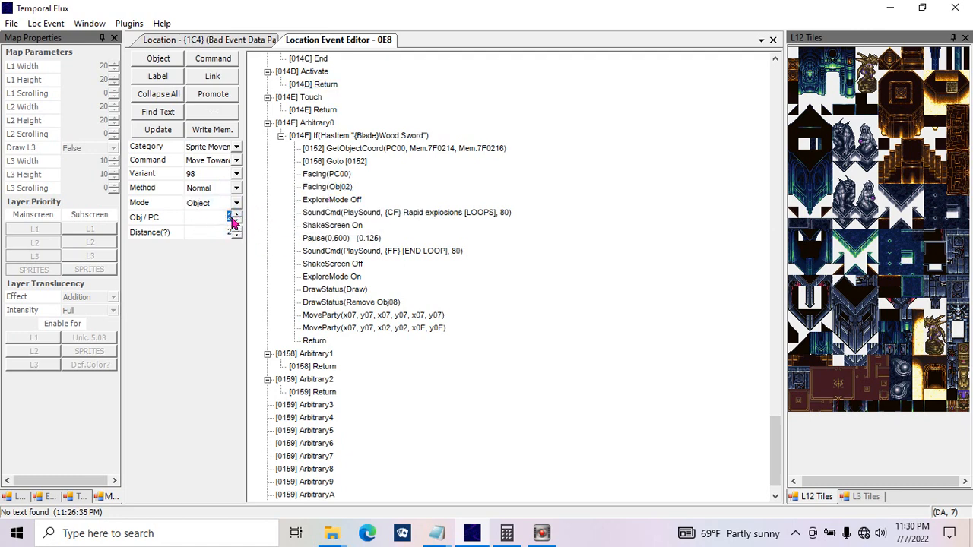
double_click(212, 232)
click(235, 235)
click(235, 235)
click(238, 229)
click(220, 189)
click(220, 190)
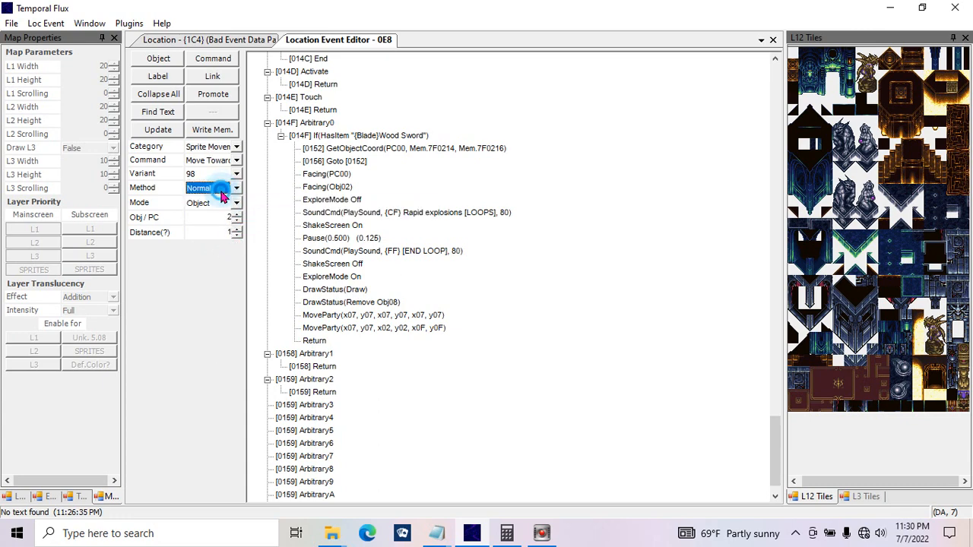
Step: Choose the Object Follow command, review its follow modes and set the mode to PC
click(236, 162)
click(245, 185)
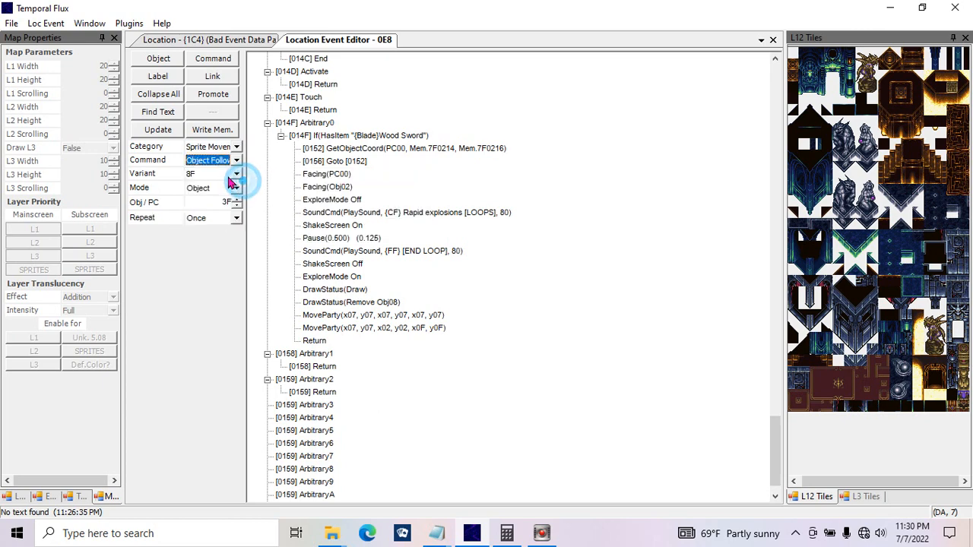
click(219, 189)
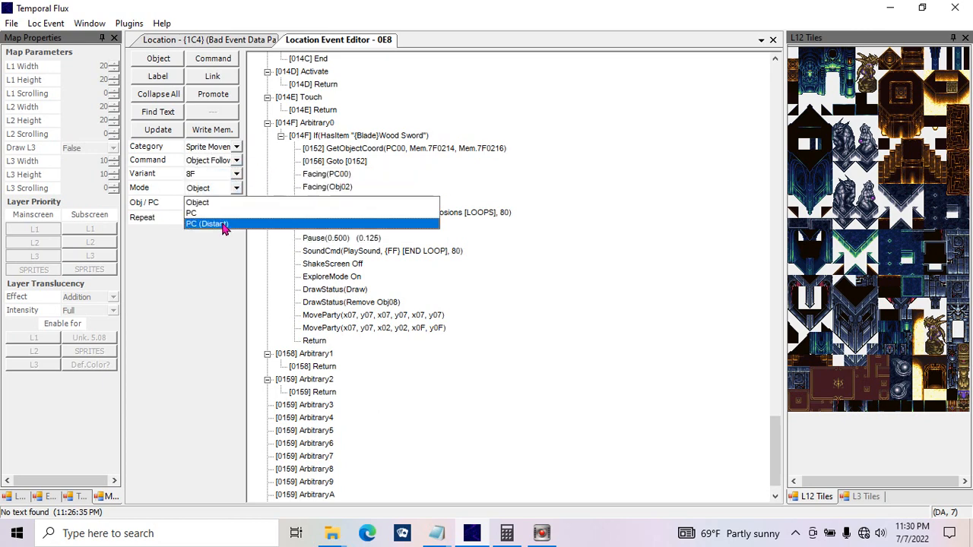
click(244, 217)
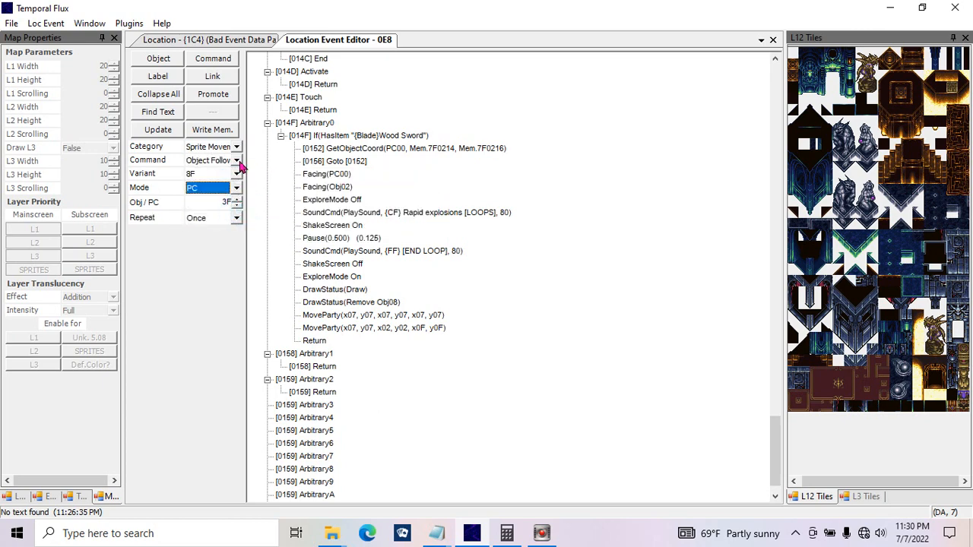
Step: Replace the second MoveParty command with Object Movement Properties, with Obeys Solidity and Around PC both False
click(237, 161)
click(239, 184)
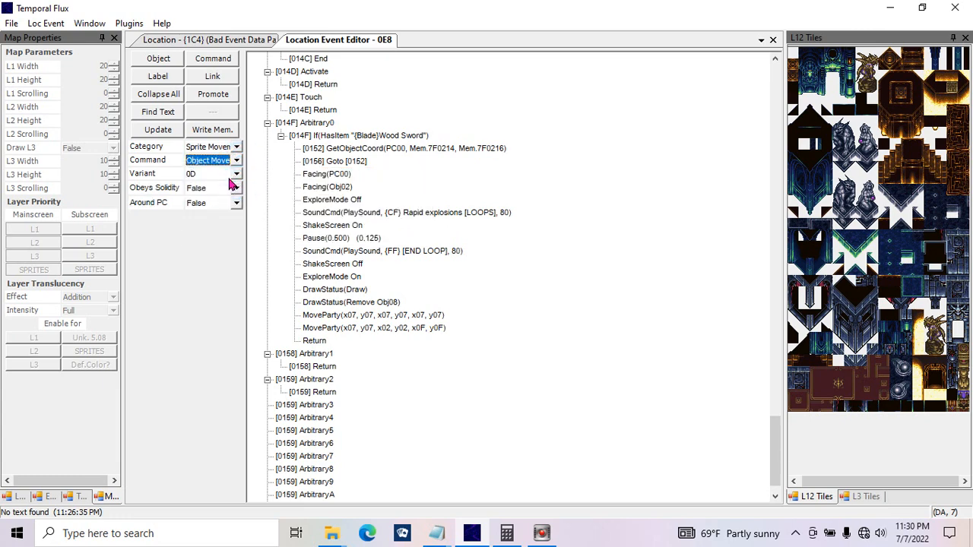
click(229, 190)
click(228, 199)
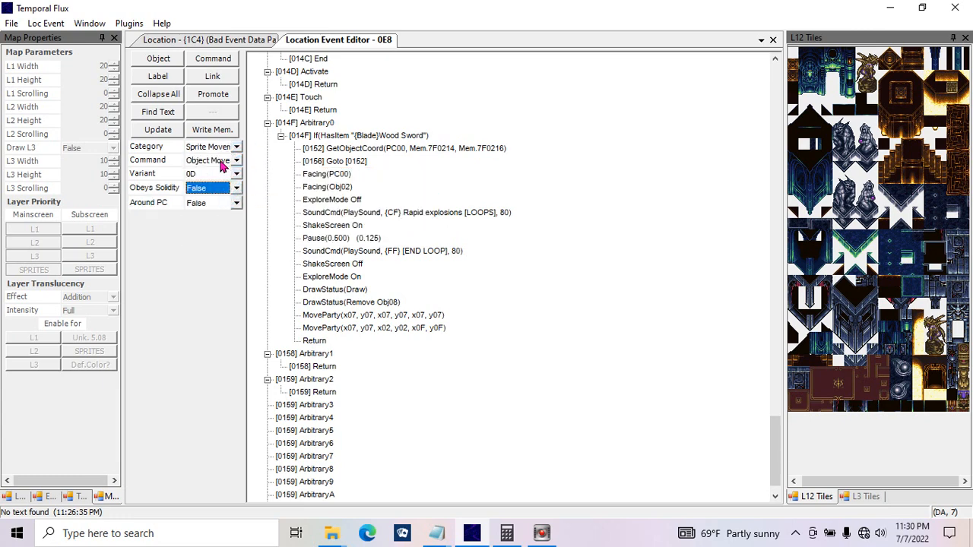
click(197, 196)
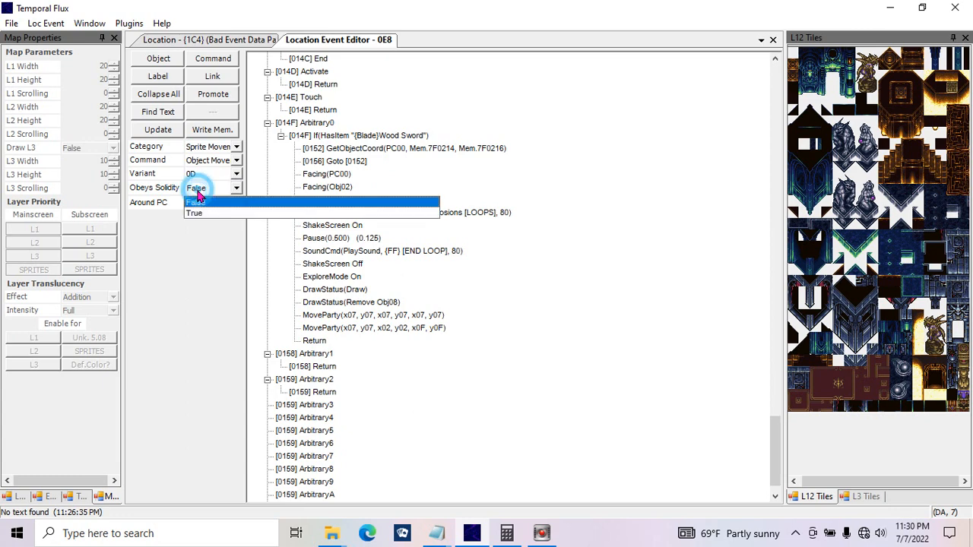
click(198, 194)
click(158, 130)
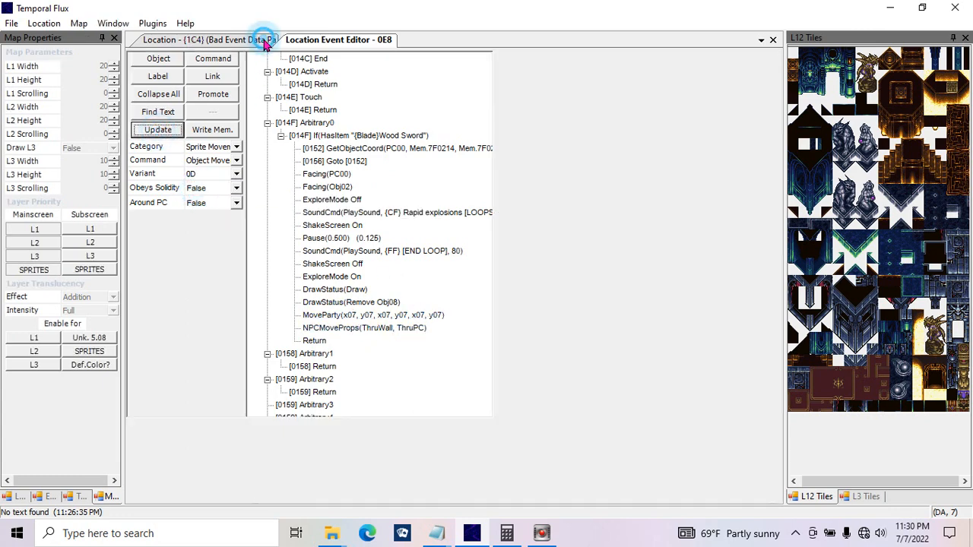
Step: Load location {1C2} Black Omen 98F Omega Defense to examine its map, and return to the location event editor
click(261, 40)
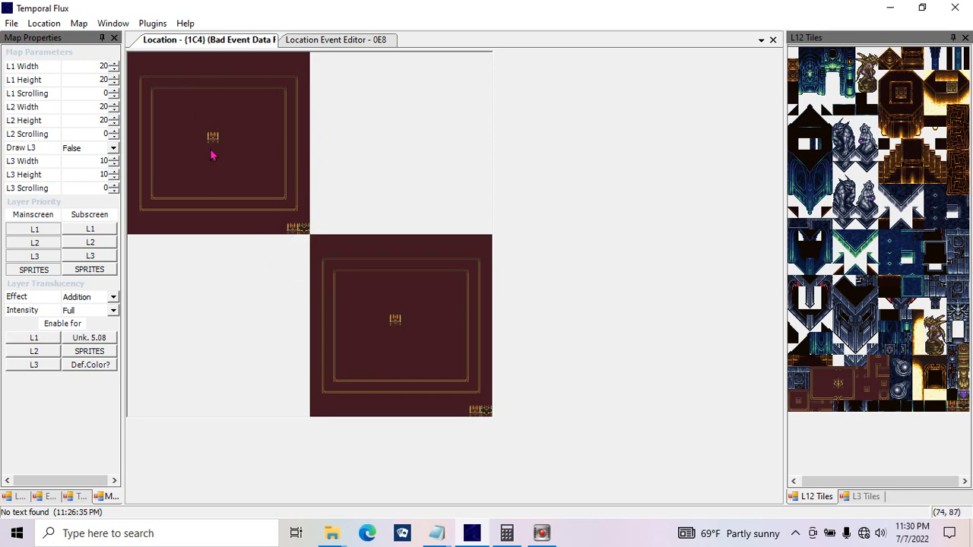
click(14, 496)
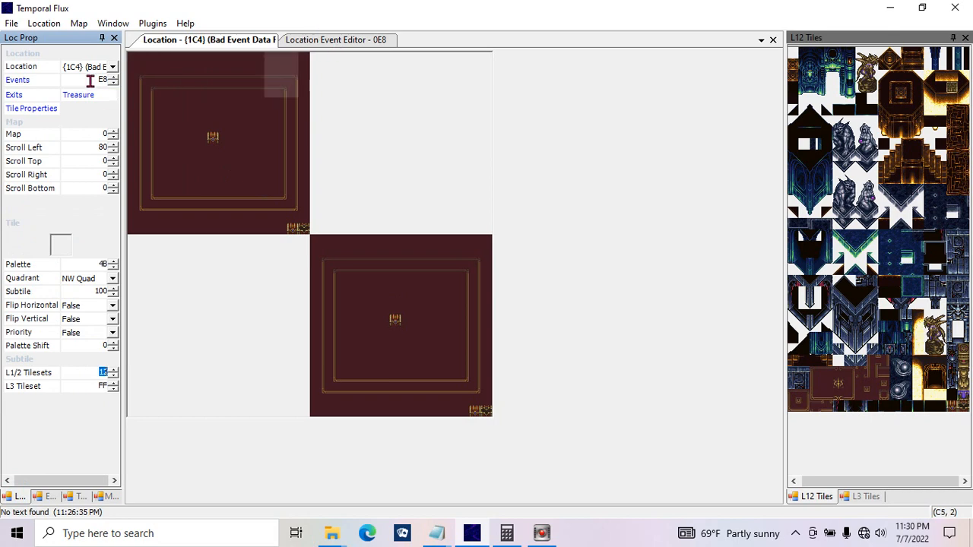
click(112, 67)
click(311, 81)
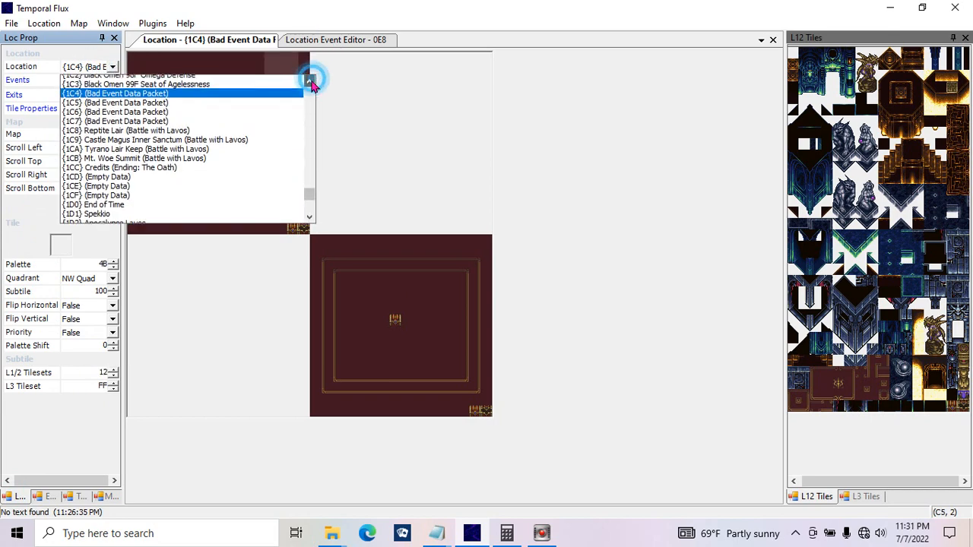
click(289, 91)
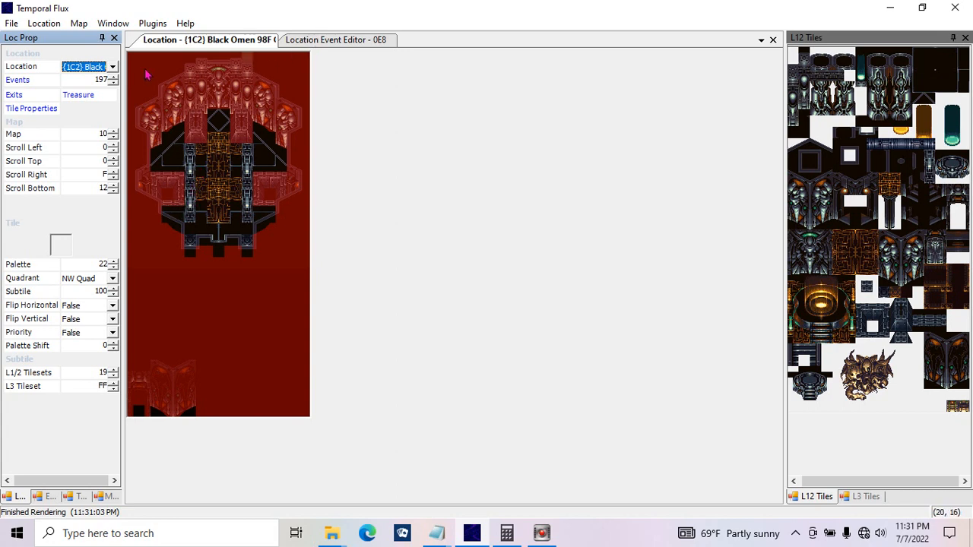
click(294, 40)
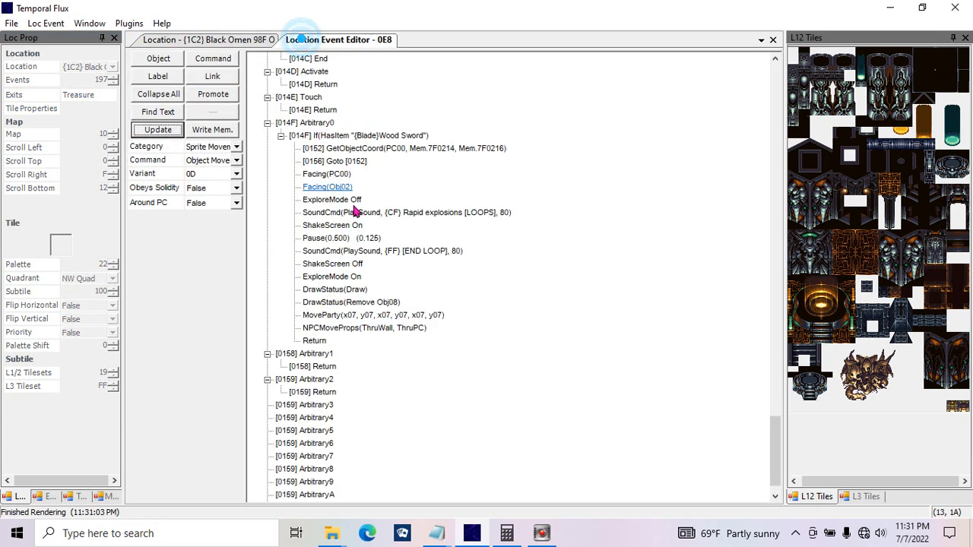
Step: Keep Around PC at False and replace the NPCMoveProps command under Arbitrary0 with a Party Follow command
click(216, 203)
click(217, 212)
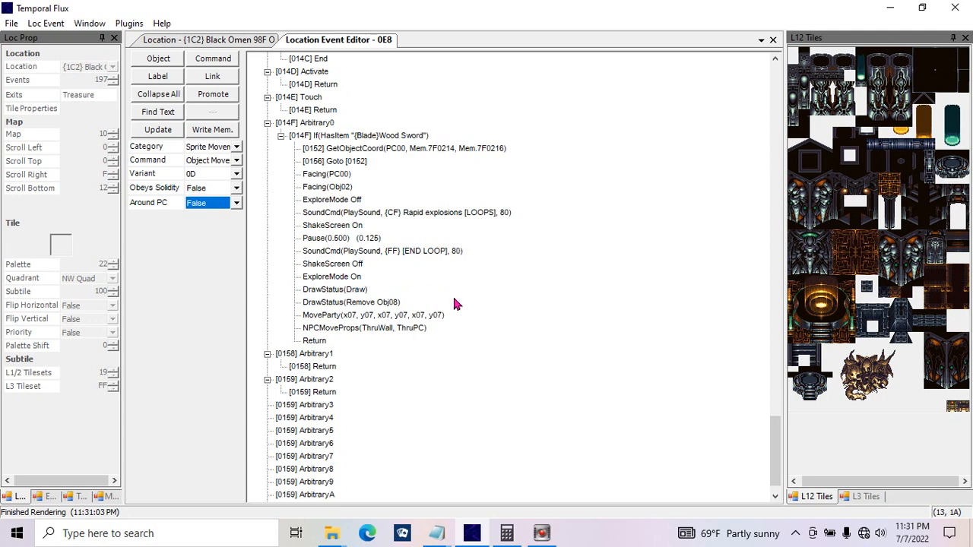
click(405, 332)
click(237, 161)
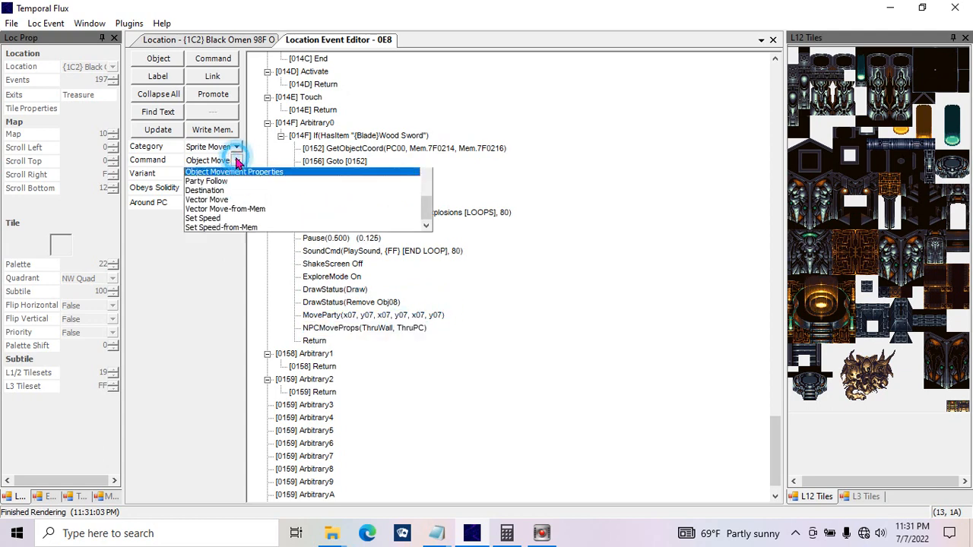
click(239, 191)
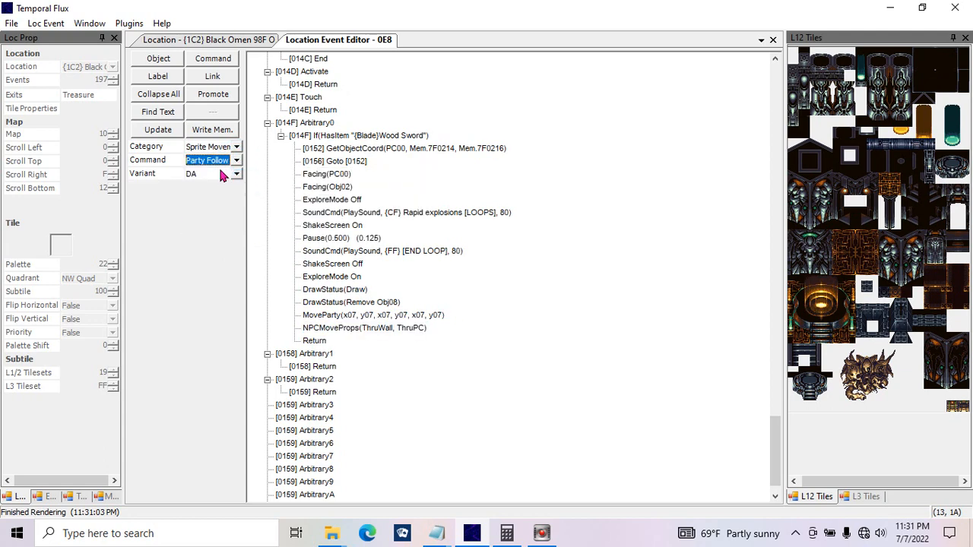
click(177, 136)
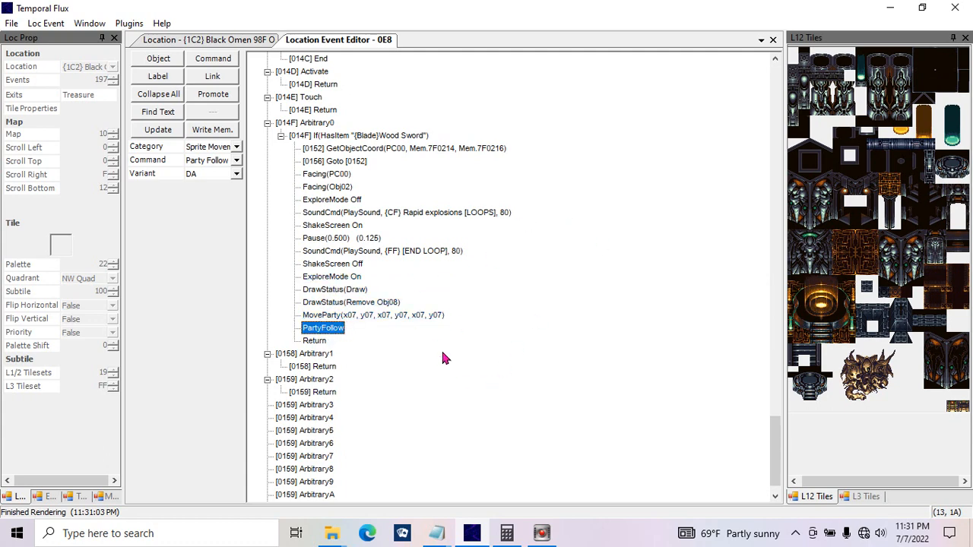
Step: Review the PC1 coordinates of the Move Party command above the Party Follow command
click(368, 318)
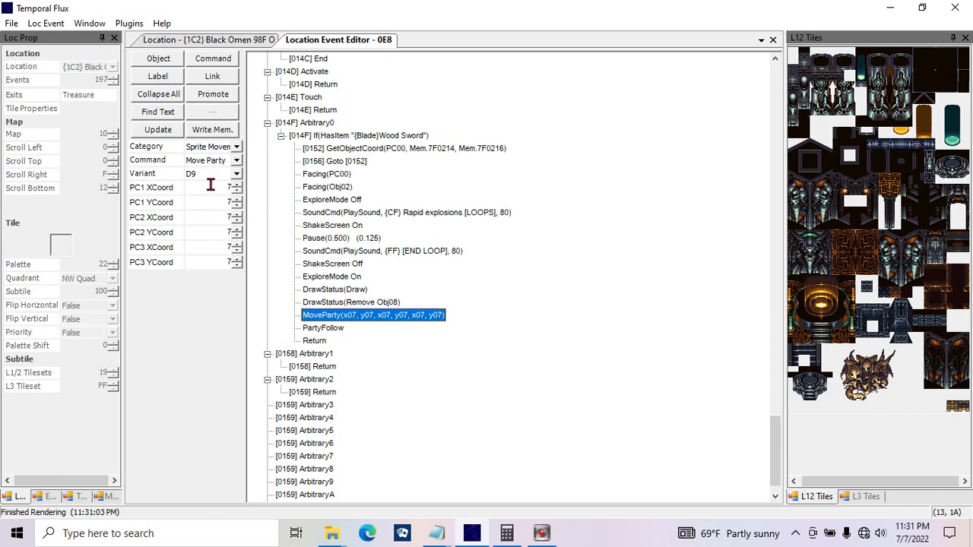
drag(210, 184, 243, 201)
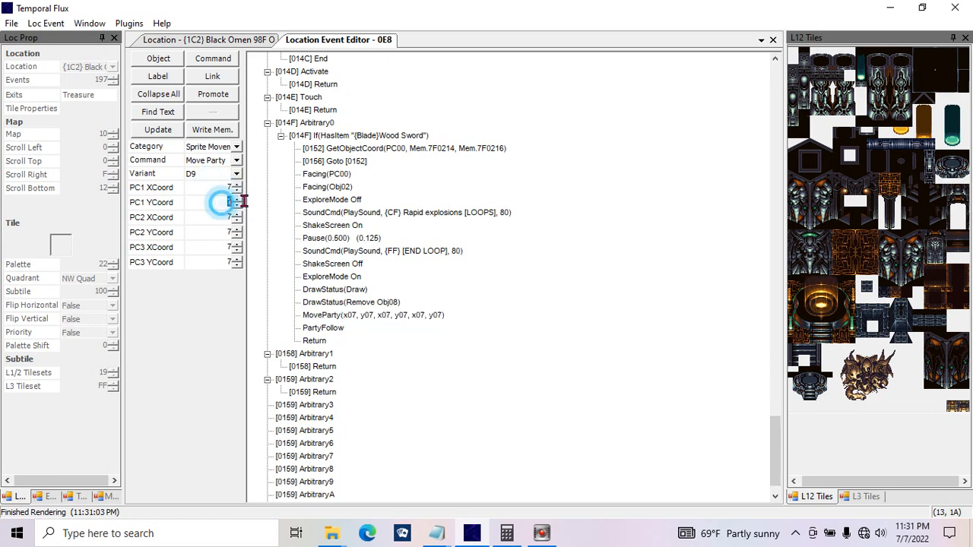
click(372, 315)
Step: Choose the Destination command for the PartyFollow line and review Onto Tile and Onto Object, keeping both False
click(340, 327)
click(227, 147)
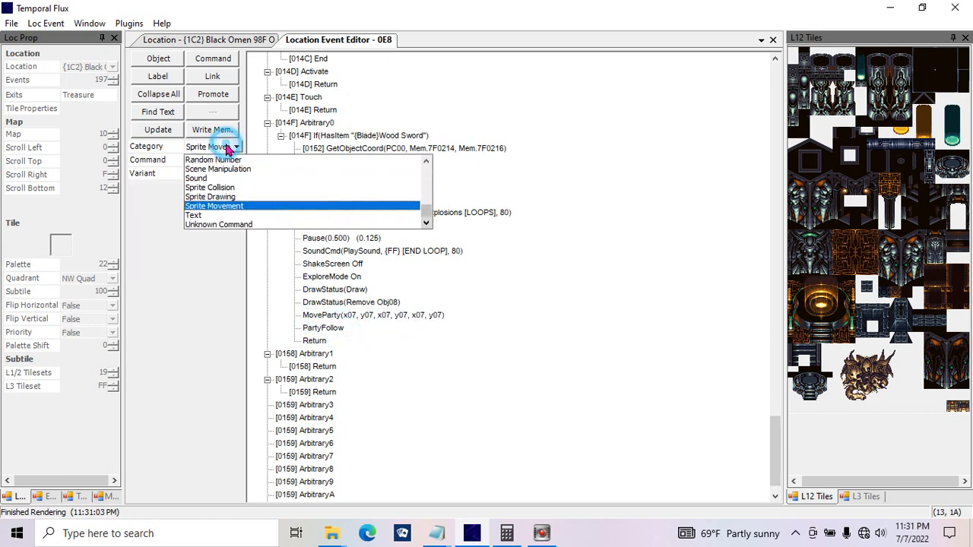
click(251, 206)
click(229, 161)
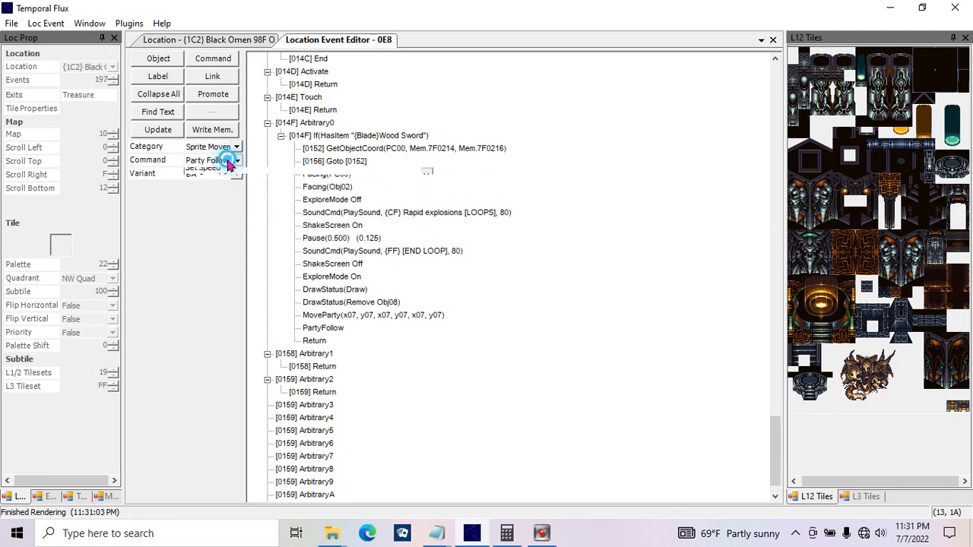
click(220, 200)
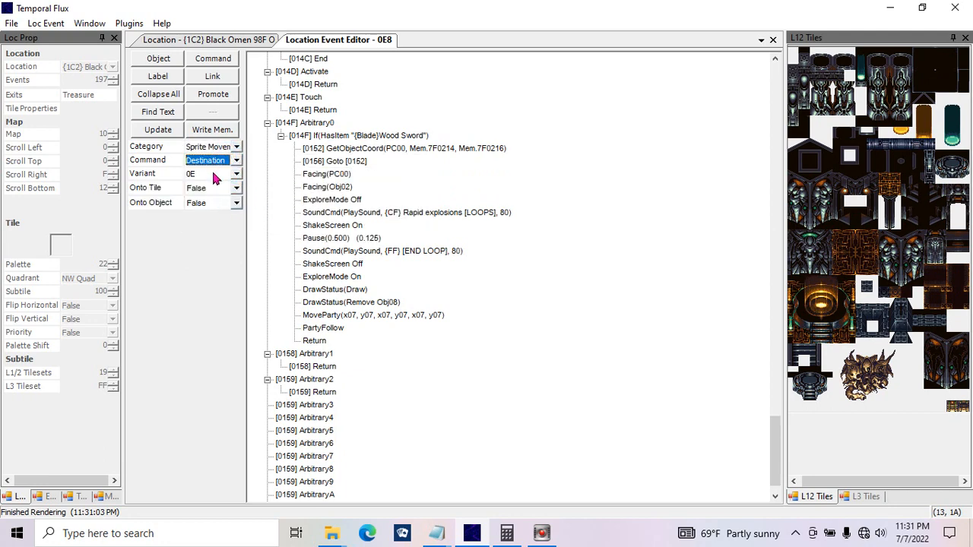
click(218, 193)
click(212, 201)
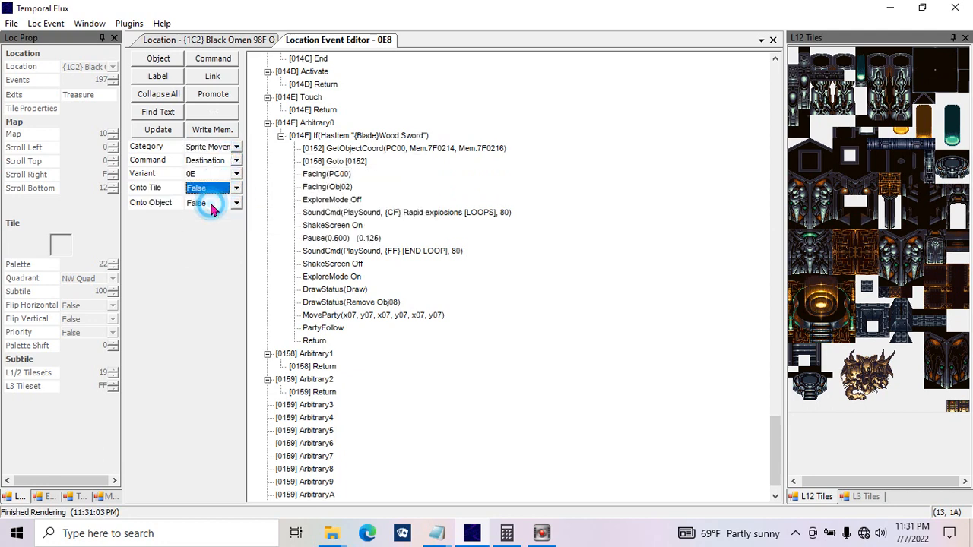
click(202, 205)
click(195, 212)
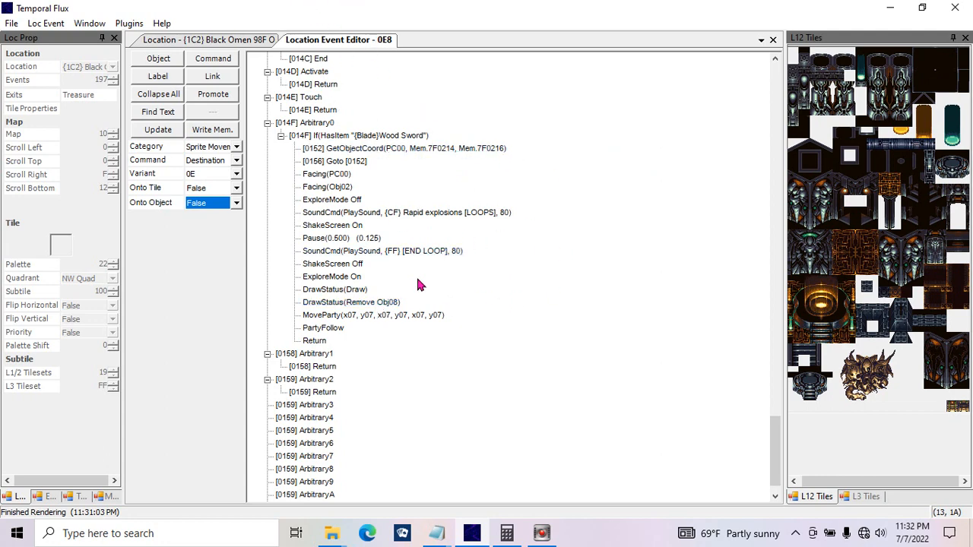
Step: Review the Vector Move command's degrees and facing, keeping Facing at Change, and view the Vector Move-from-Mem command
click(235, 162)
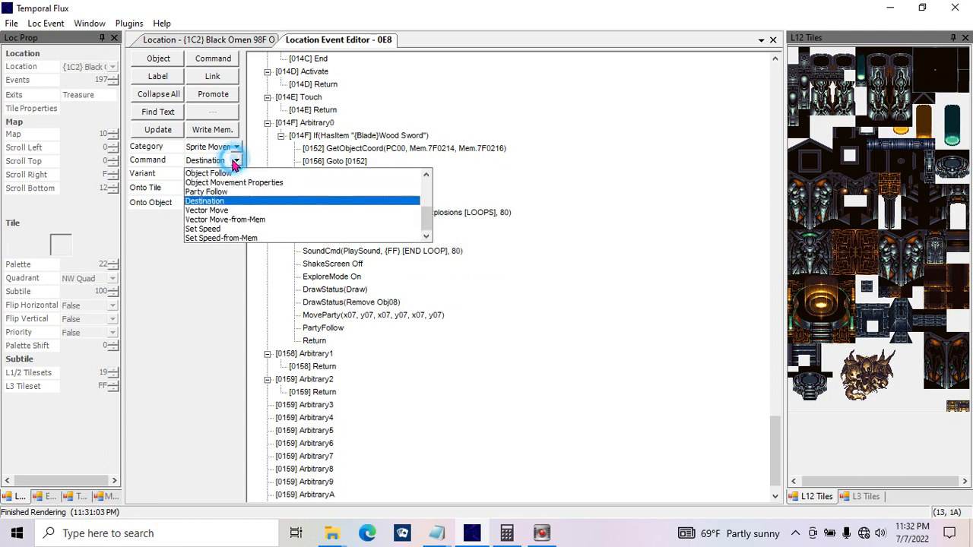
click(234, 210)
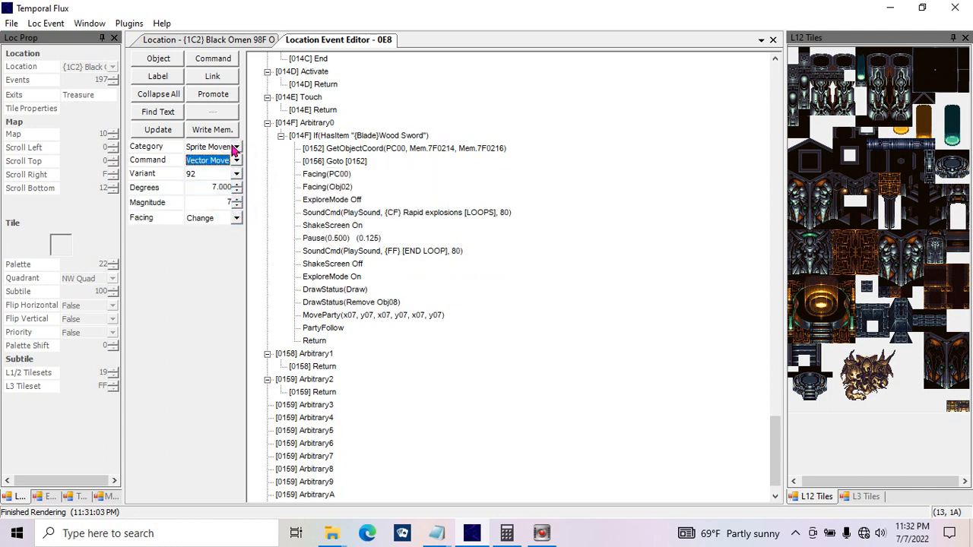
click(199, 186)
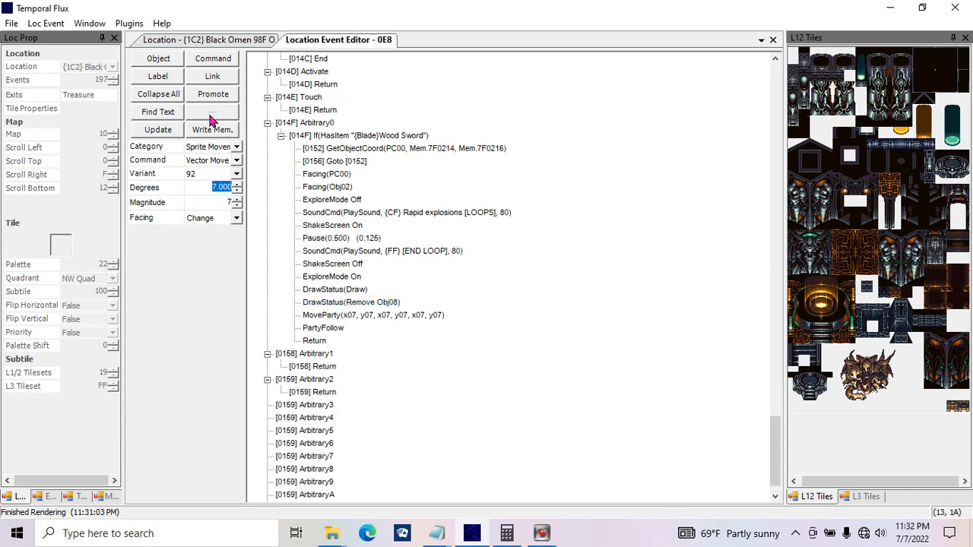
click(209, 218)
click(216, 234)
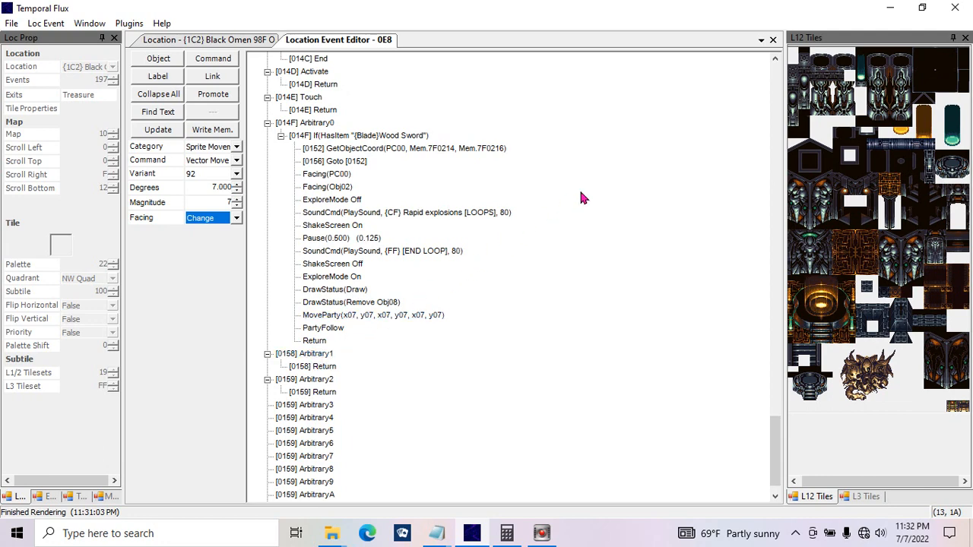
click(219, 161)
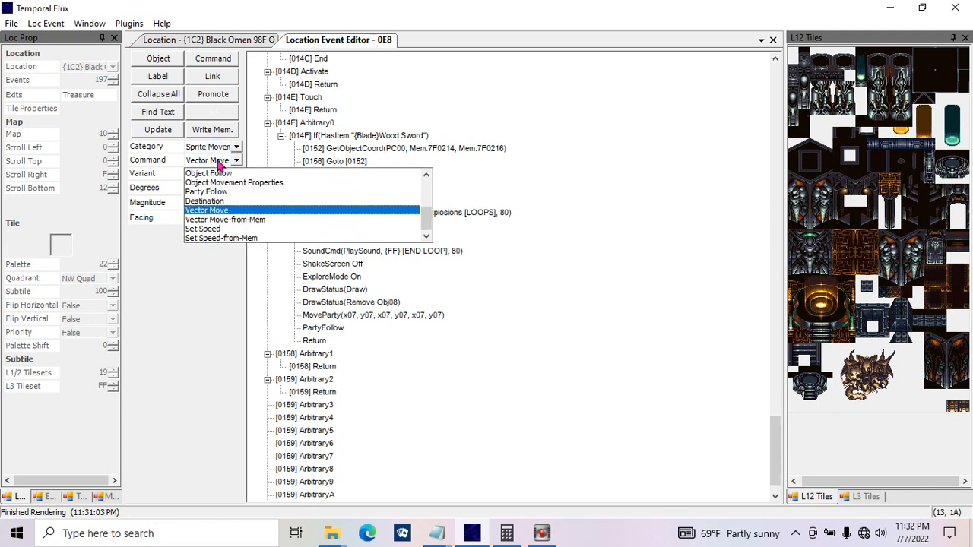
click(219, 219)
Step: Replace the PartyFollow command with a Set Speed command using speed 80
click(236, 160)
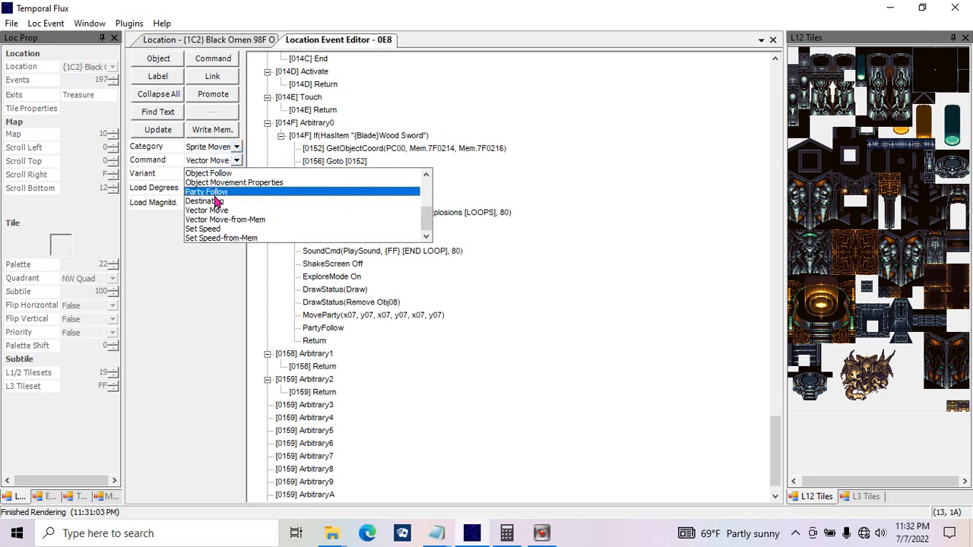
click(212, 229)
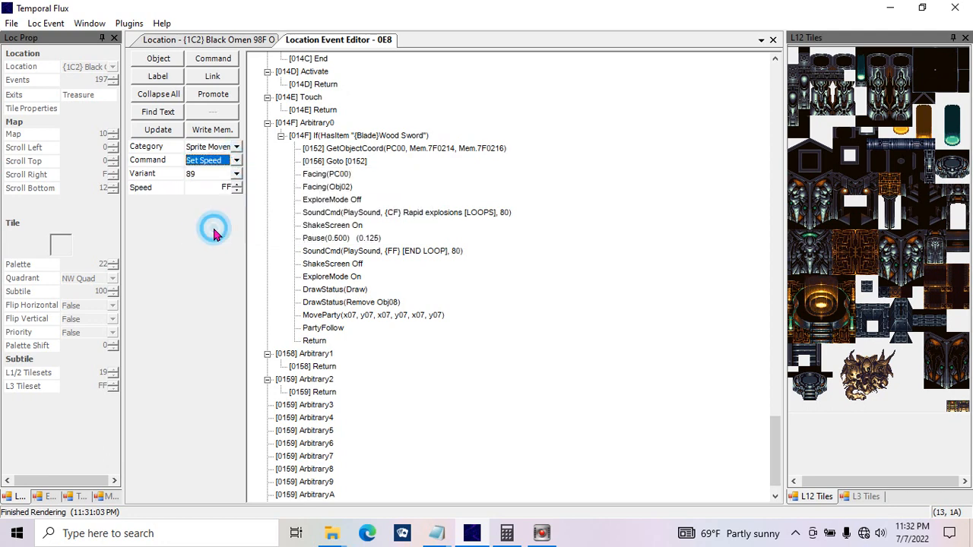
click(205, 186)
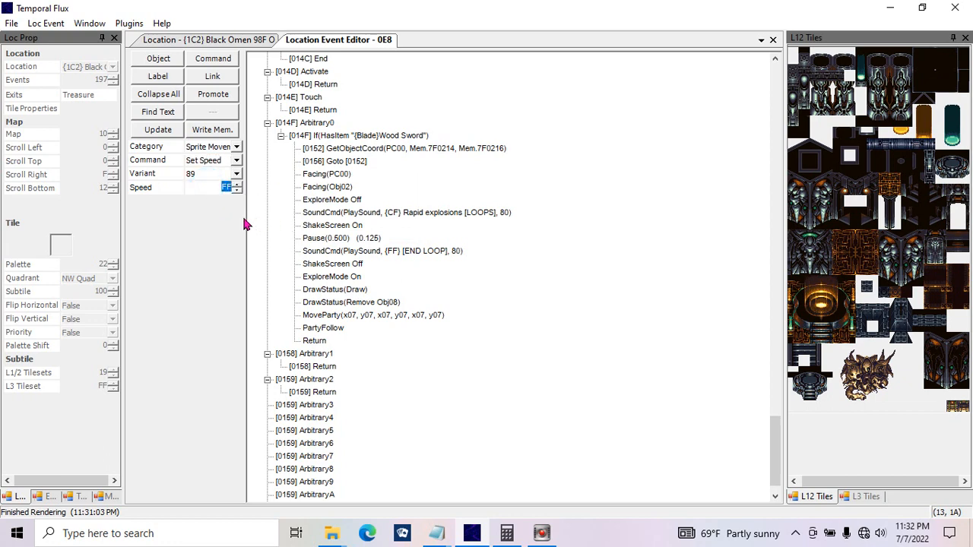
text(80)
click(181, 129)
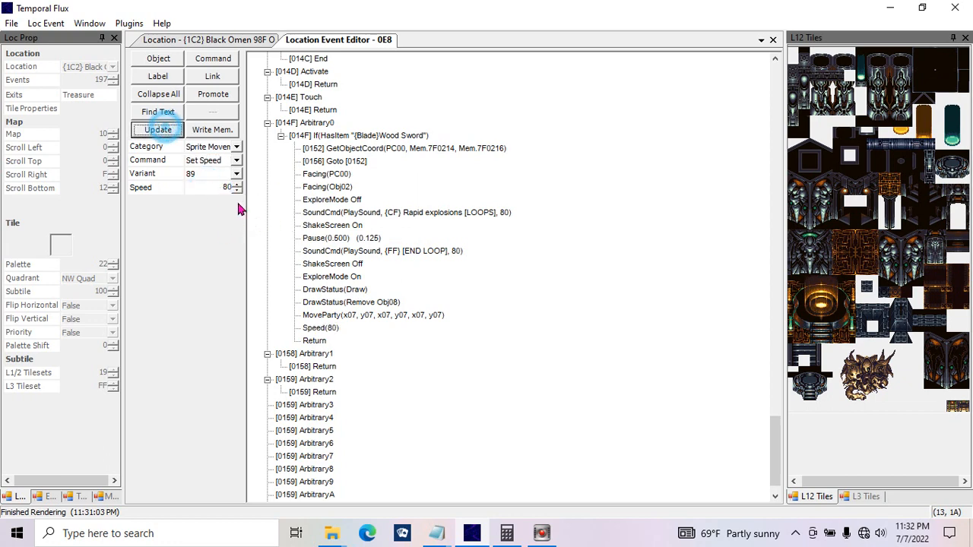
Step: Set the Set Speed command's speed to 4 and update it in the script
click(215, 189)
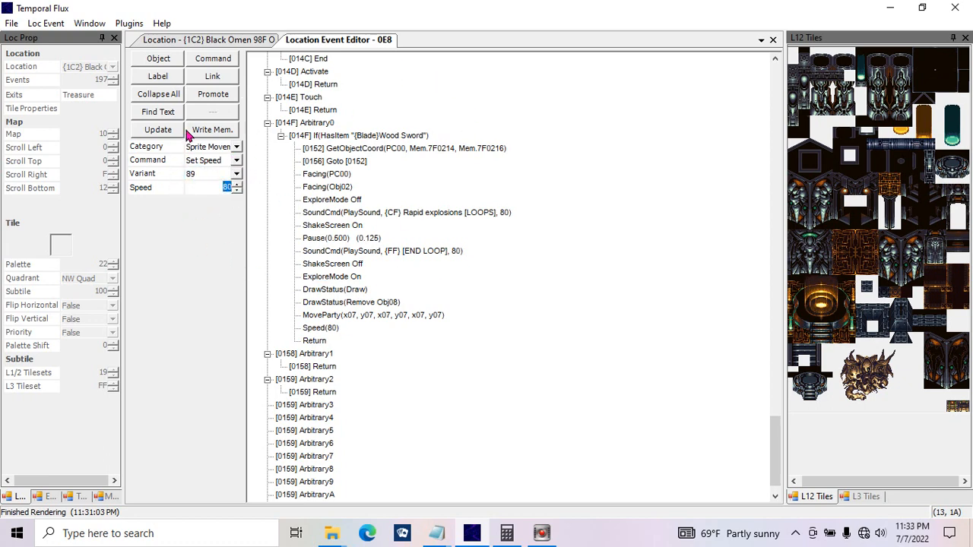
double_click(199, 190)
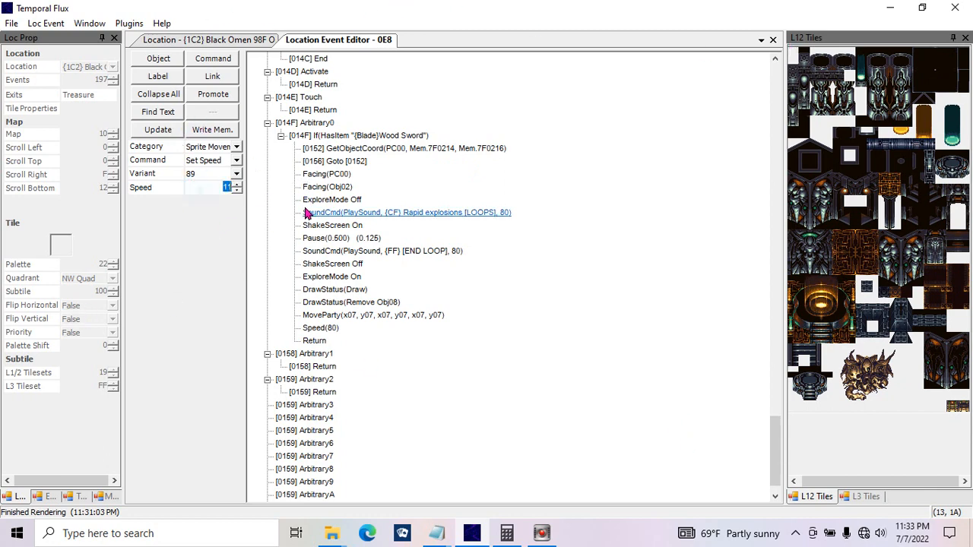
double_click(206, 192)
text(4)
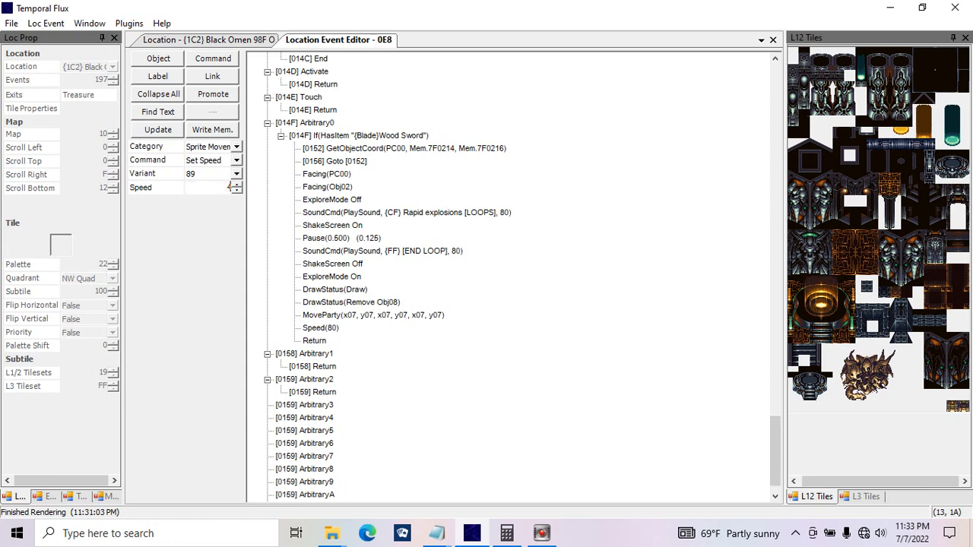
click(158, 129)
click(484, 343)
Step: Switch the command category to Text and choose the Load Ascii Text command
click(237, 147)
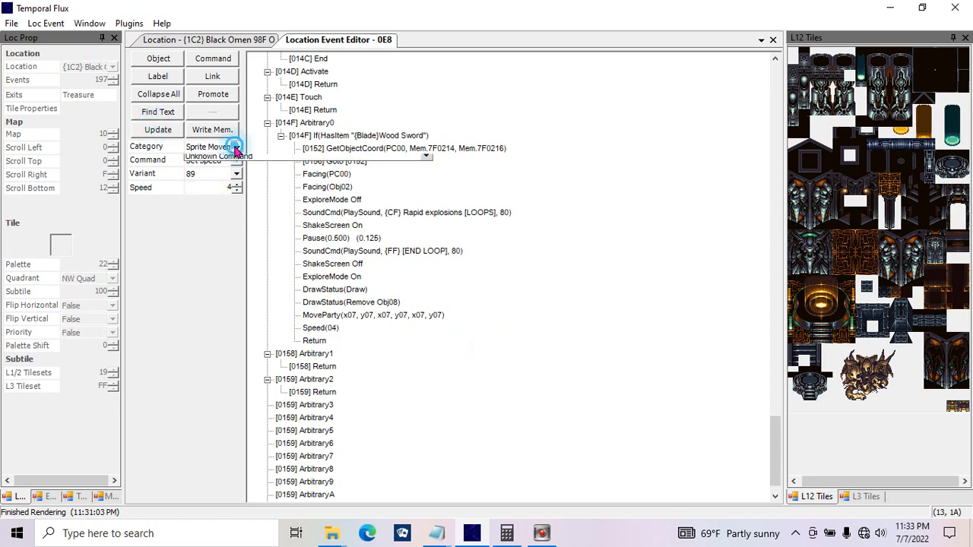
click(220, 216)
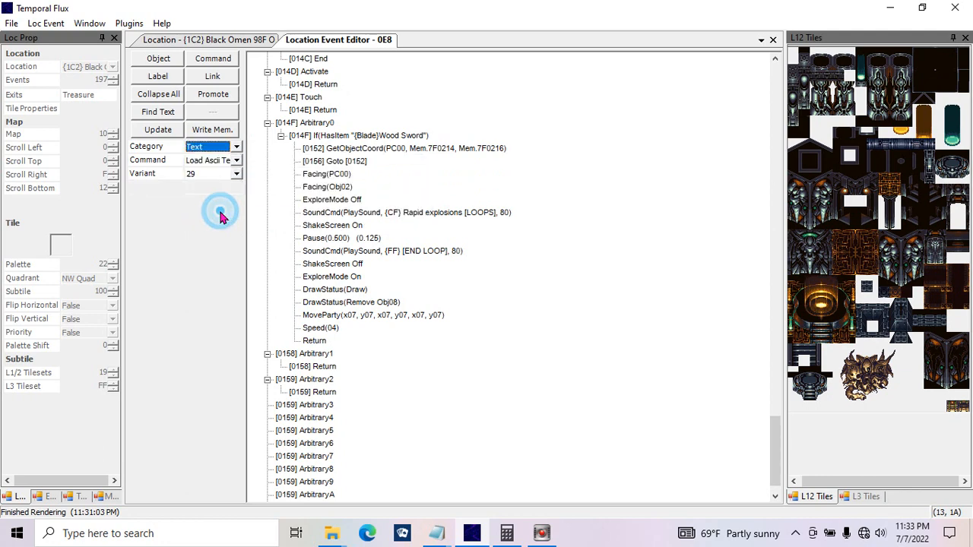
click(236, 161)
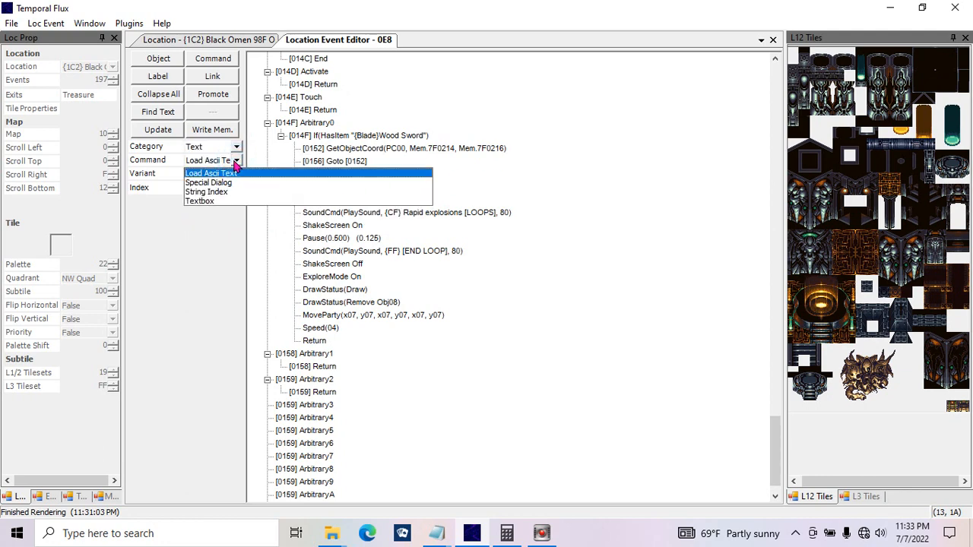
click(233, 173)
Step: Choose the Special Dialog command and review its dialog options, such as load, save and store entries, keeping Switch characters
click(234, 161)
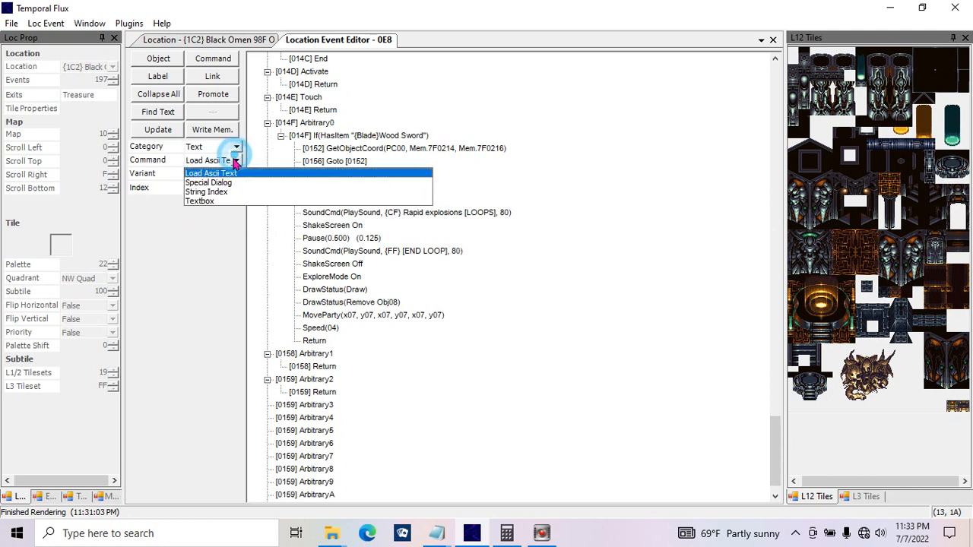
click(223, 182)
click(236, 188)
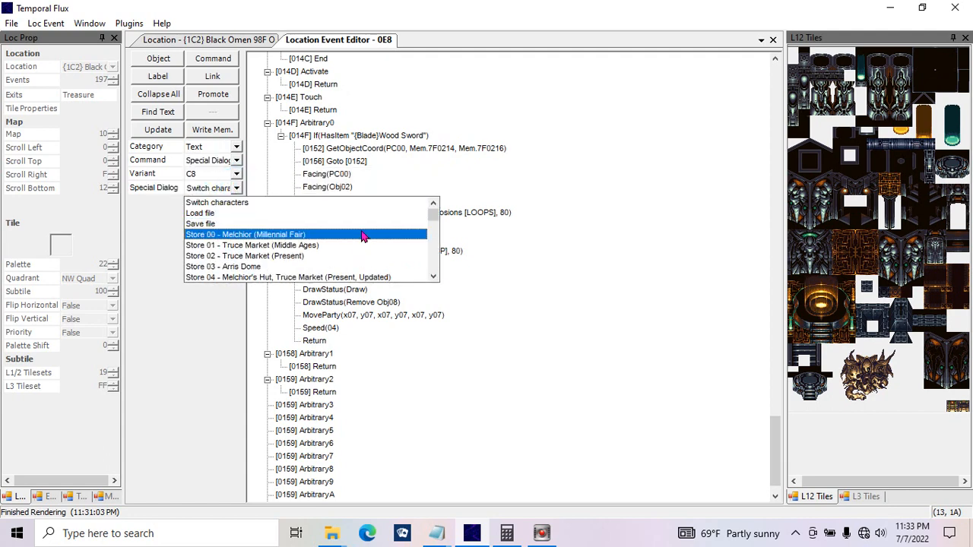
drag(434, 219, 417, 234)
click(188, 277)
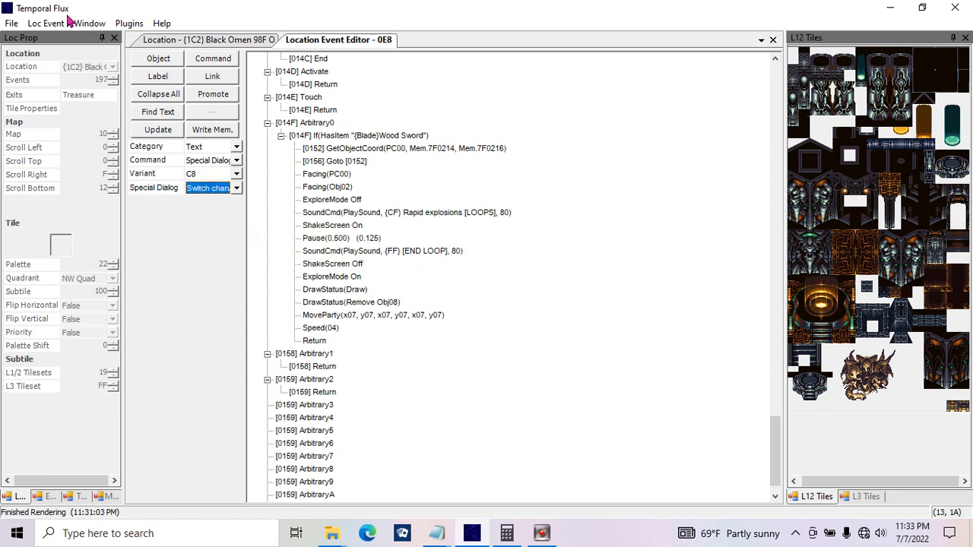
click(237, 188)
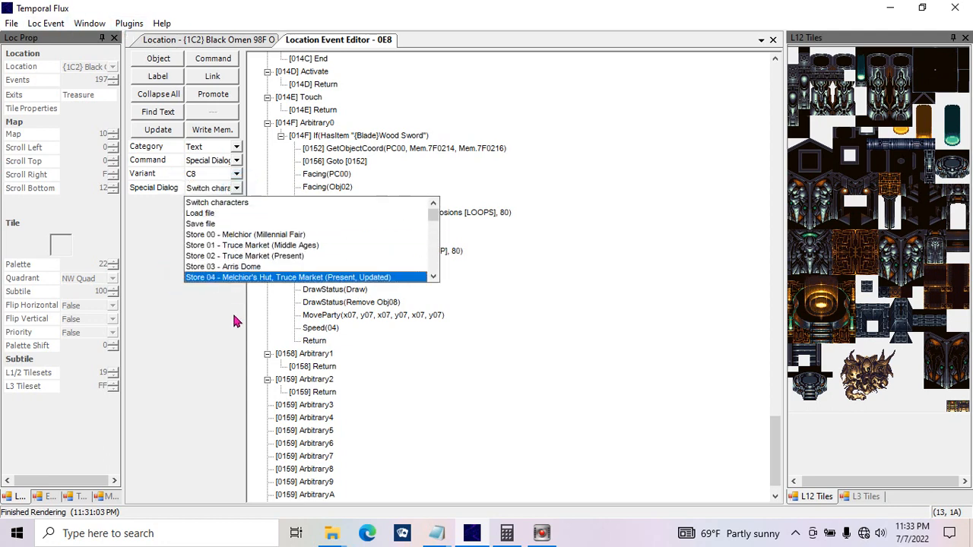
click(238, 202)
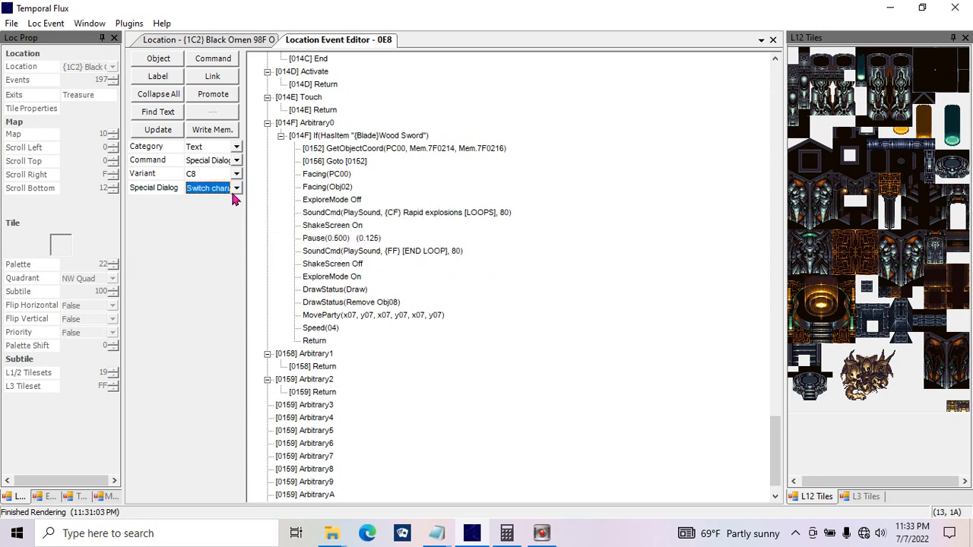
click(236, 190)
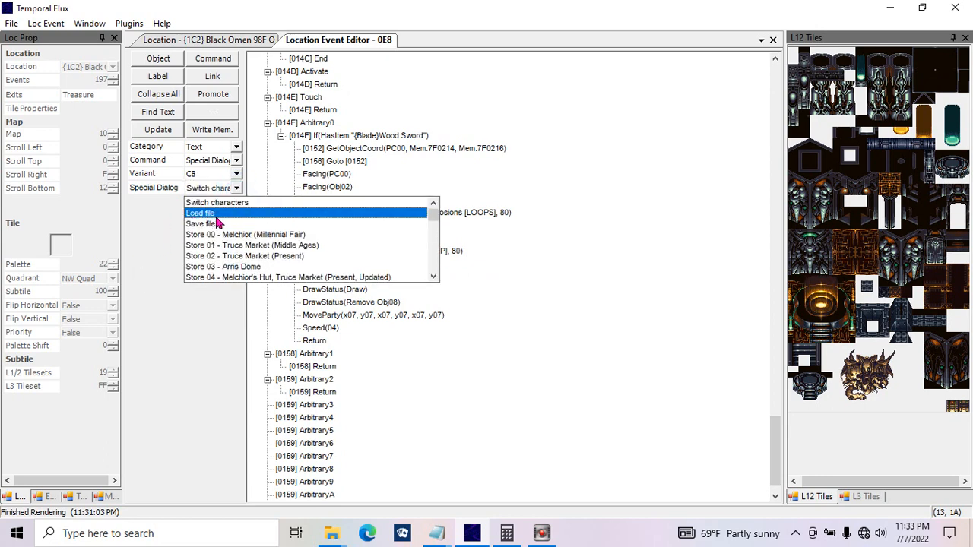
click(237, 189)
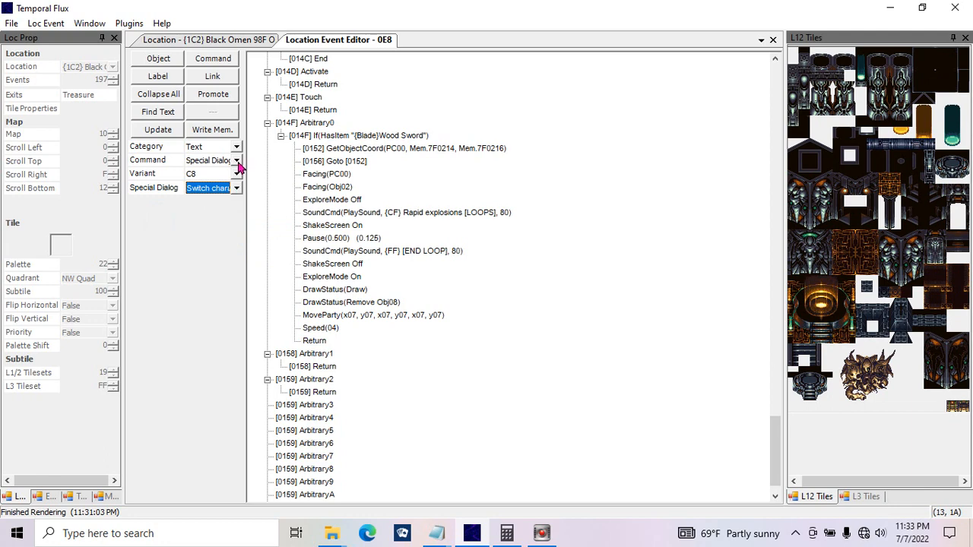
Step: Choose the String Index command and locate the StringIndex entry in Object 00's Startup / Idle function
click(237, 161)
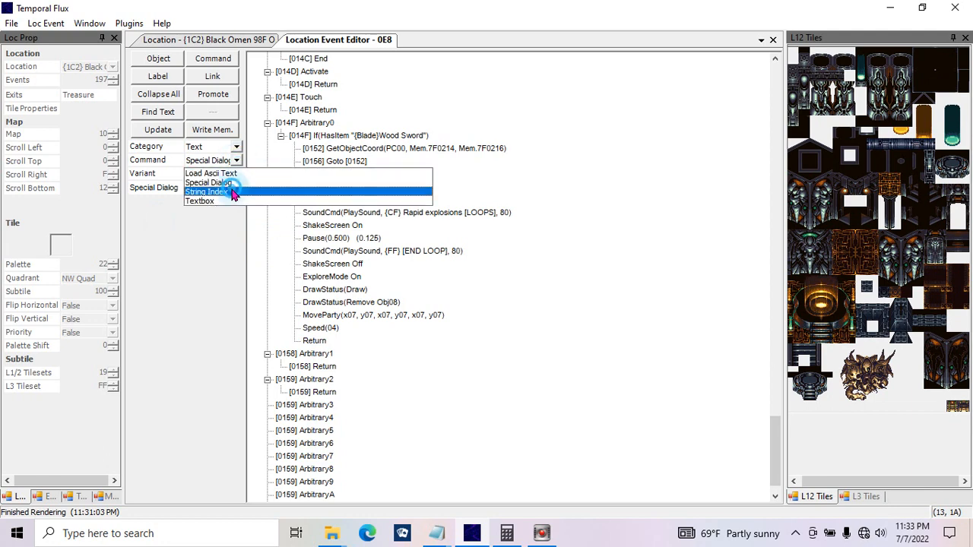
click(232, 192)
drag(771, 445, 774, 68)
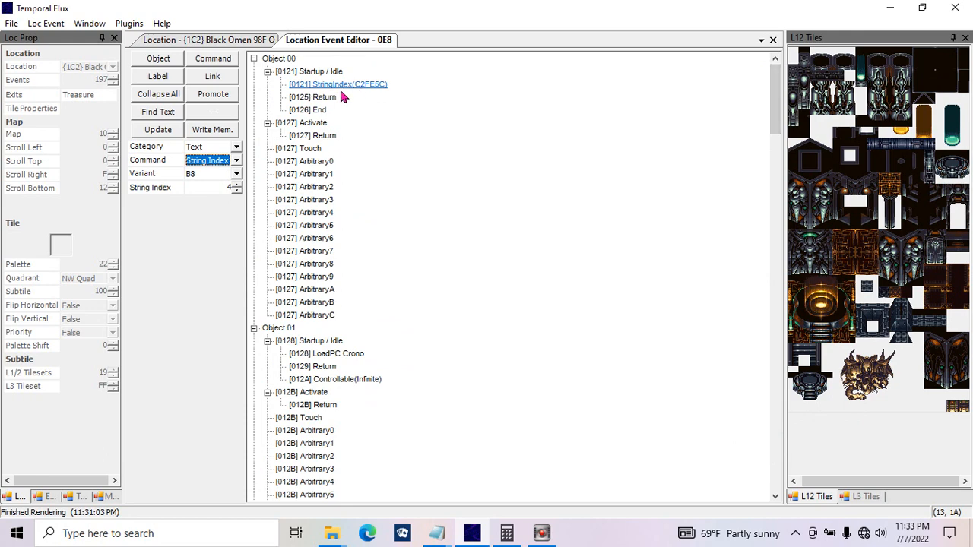
Step: Return to the Special Dialog command and check its list of dialogs again, keeping Switch characters
click(231, 167)
click(228, 184)
click(223, 189)
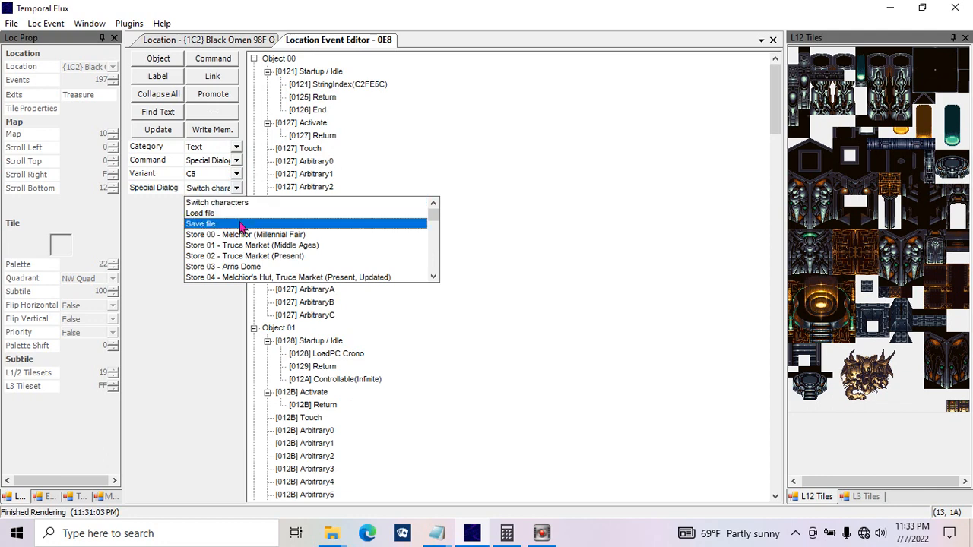
click(541, 231)
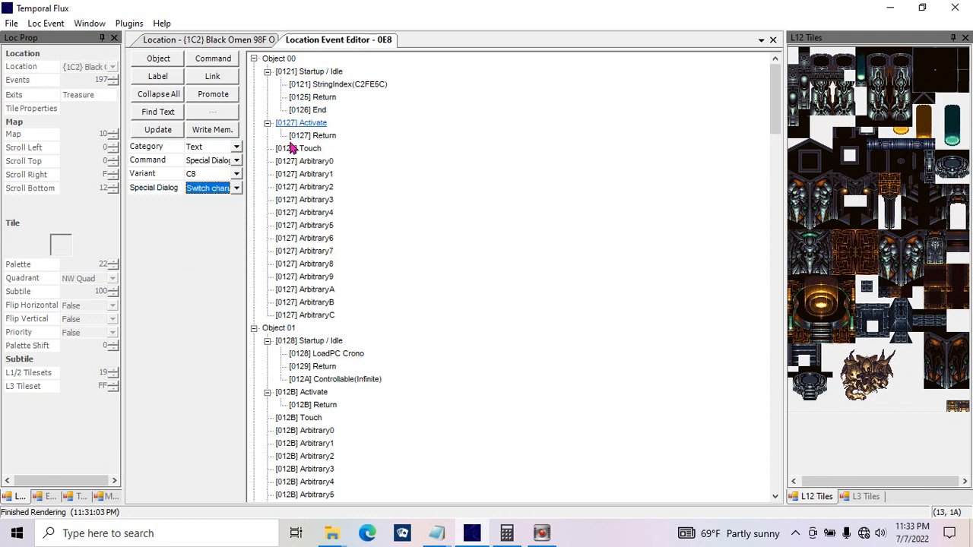
click(435, 235)
Step: Compare the Arbitrary0 script containing the Speed command with the StringIndex command at Object 00's startup
drag(769, 114, 756, 480)
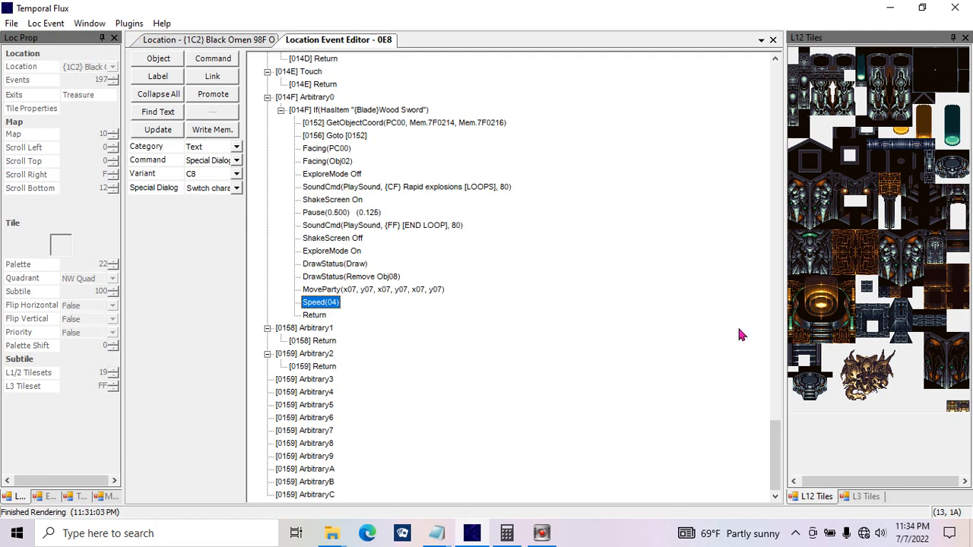
drag(778, 459, 766, 69)
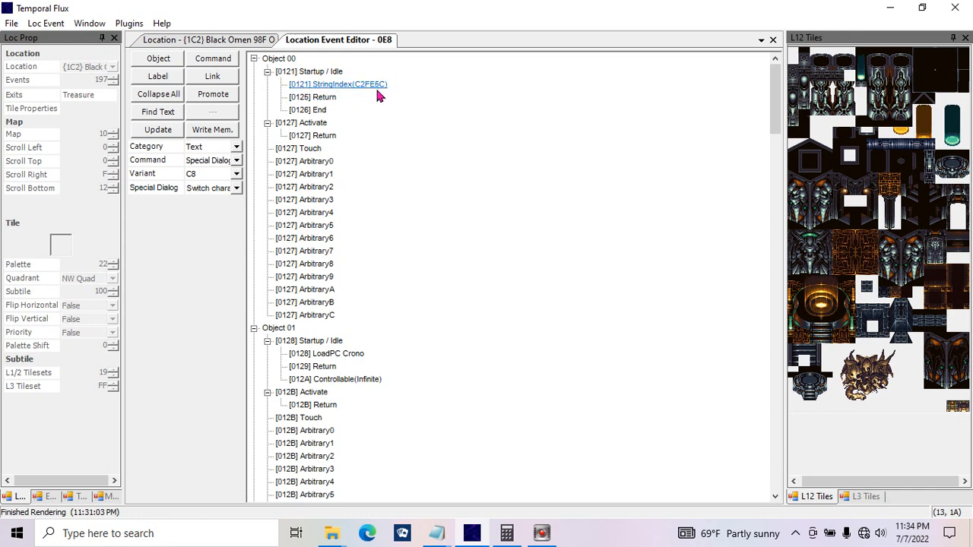
drag(779, 287, 779, 369)
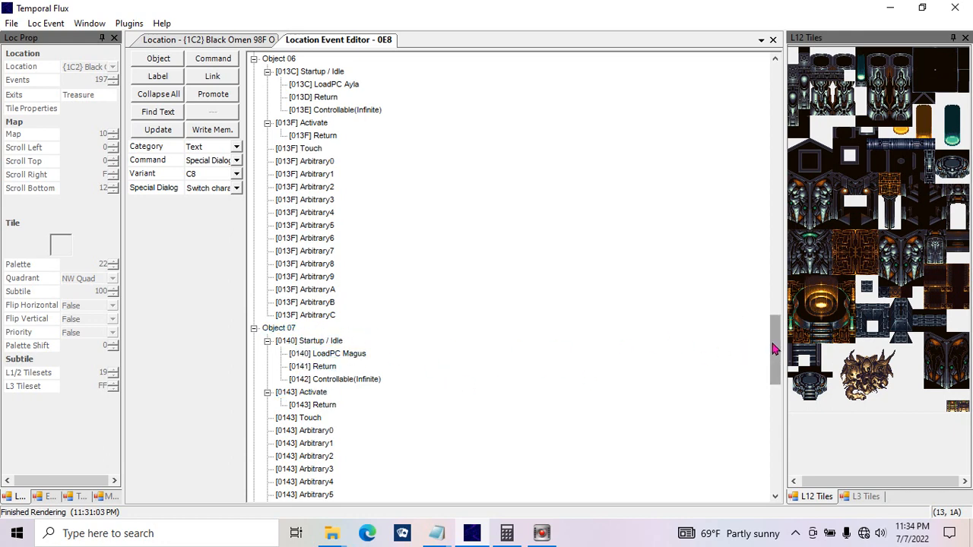
Step: Go back to the Arbitrary0 script and view the Textbox command's options
drag(775, 347, 775, 423)
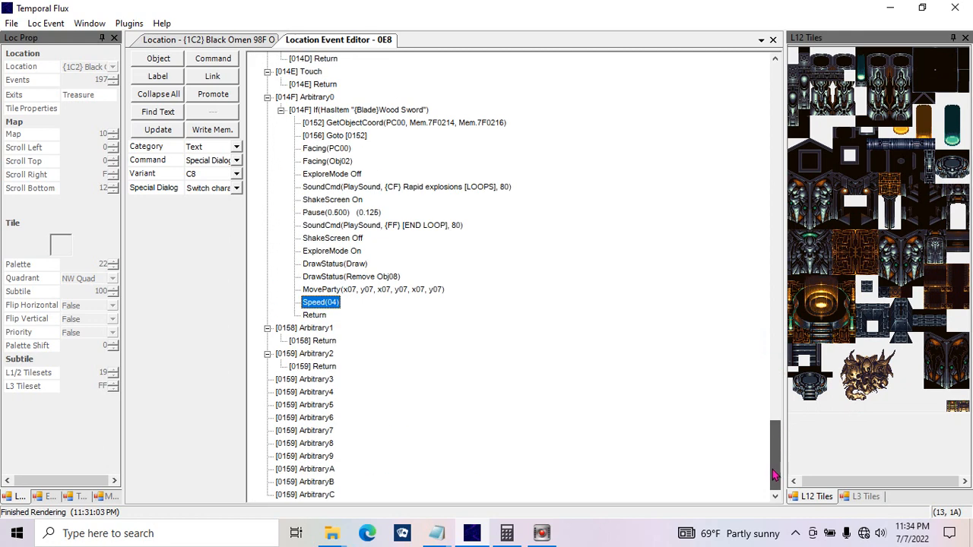
click(236, 161)
click(226, 202)
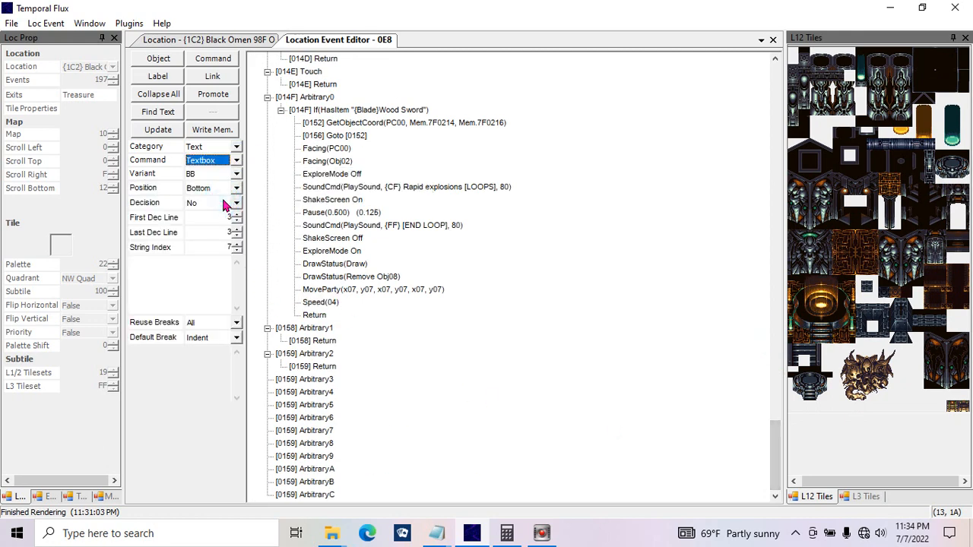
click(434, 329)
Step: Switch to the Unknown Command category and view its Color Crash and Unknown 2C commands
click(236, 146)
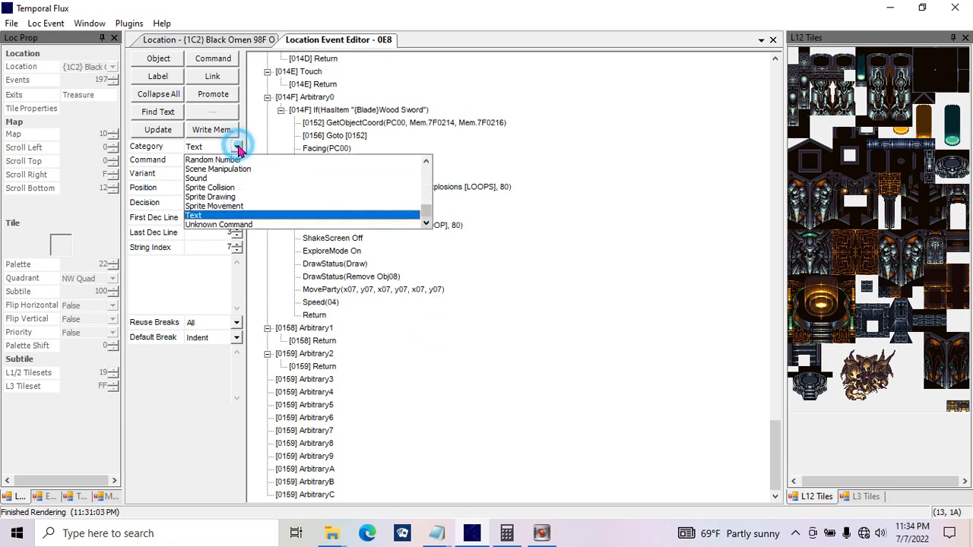
click(414, 224)
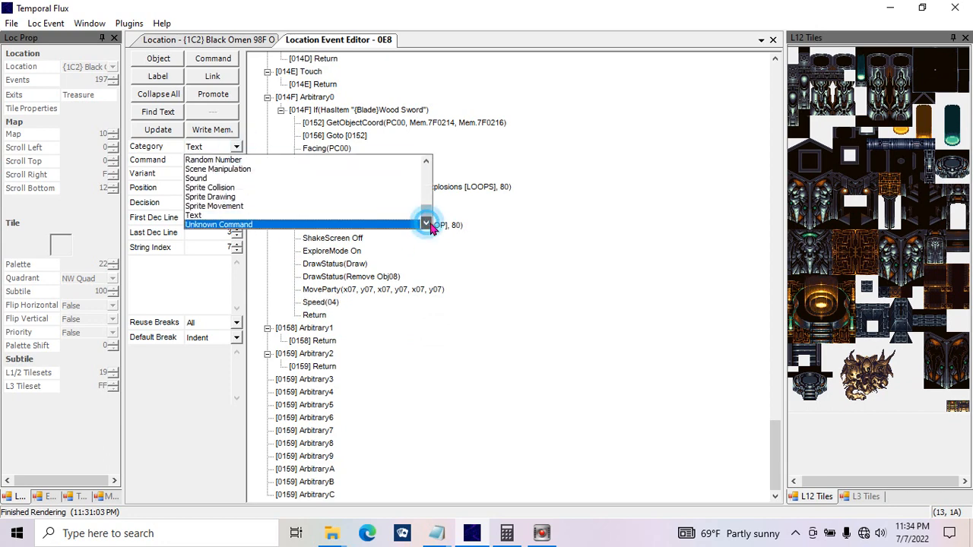
click(230, 162)
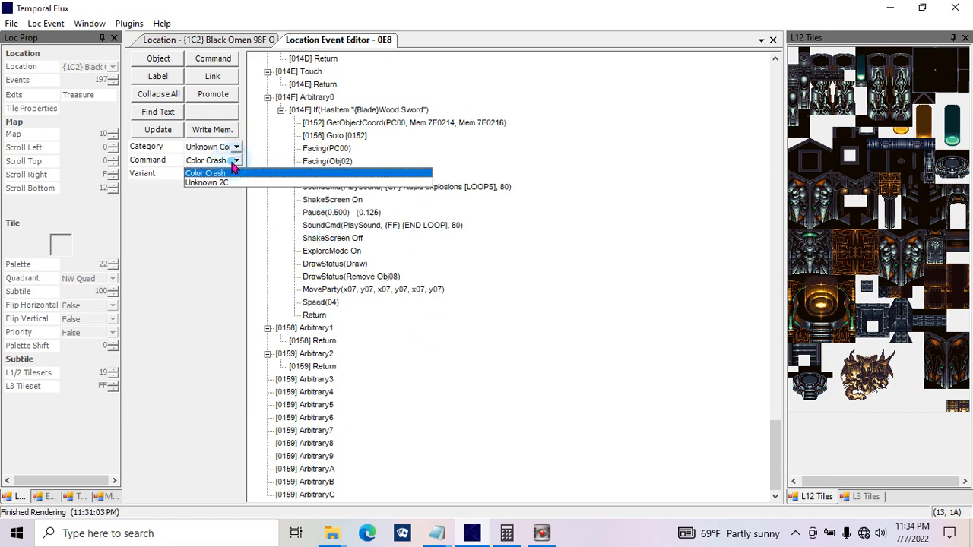
click(225, 171)
click(232, 160)
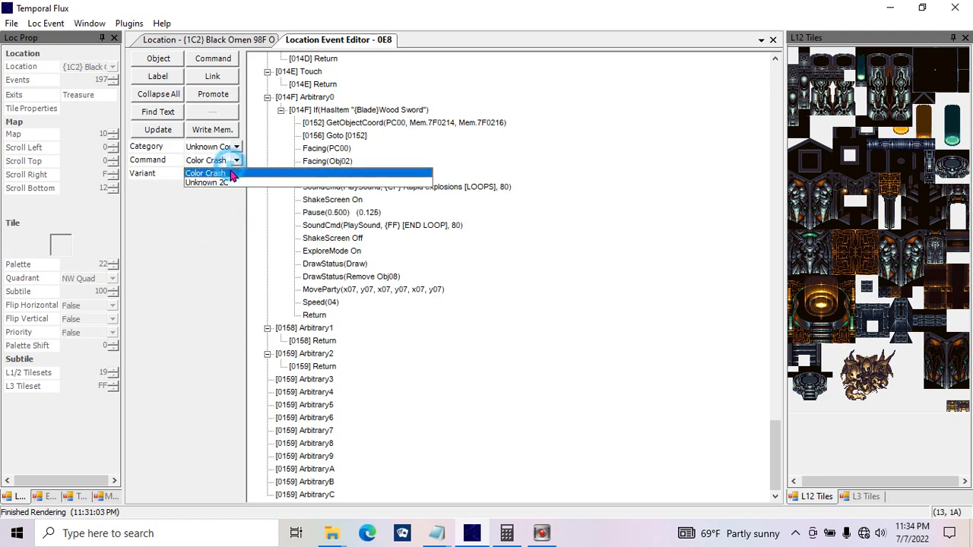
click(228, 174)
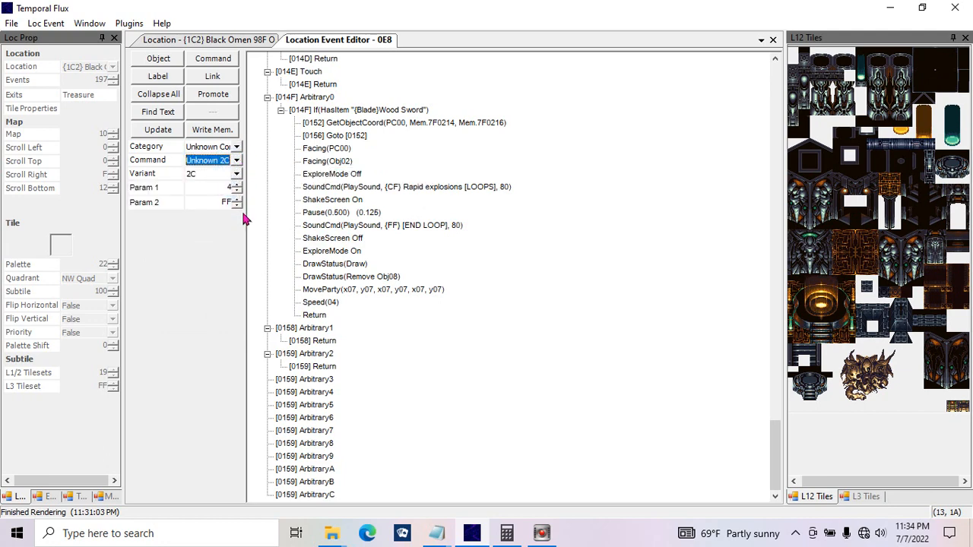
click(237, 161)
click(236, 161)
click(237, 147)
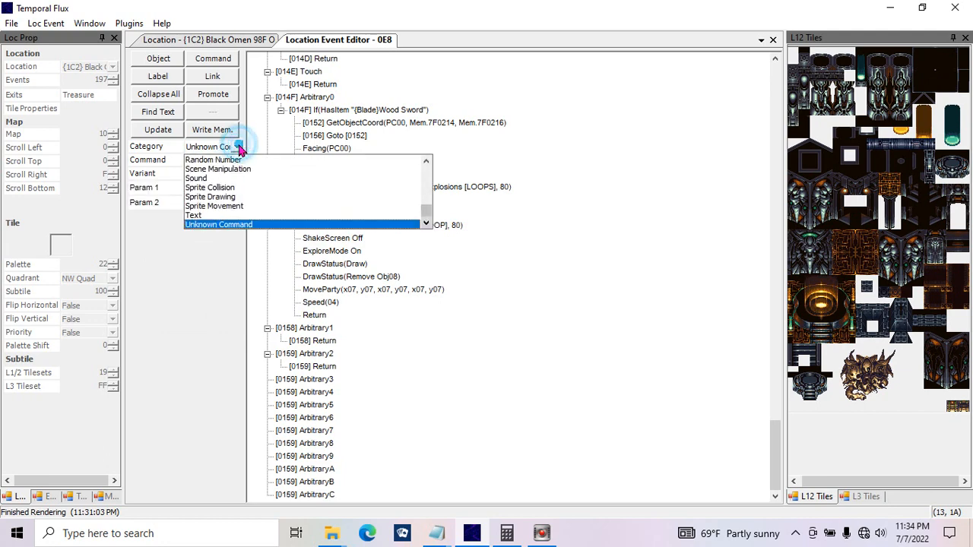
Step: Replace the Speed command in Arbitrary0 with a Textbox command from the Text category, positioned at Bottom
click(228, 212)
click(236, 160)
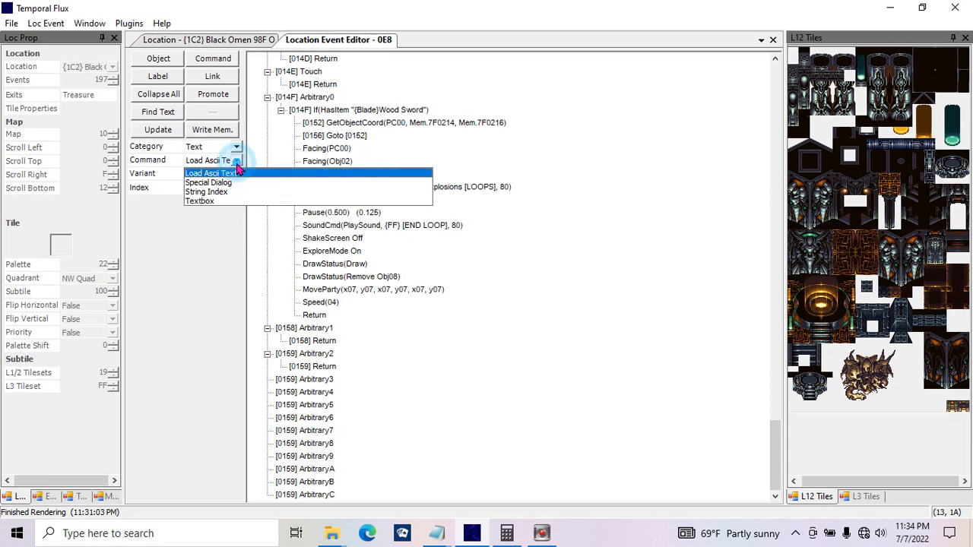
click(218, 200)
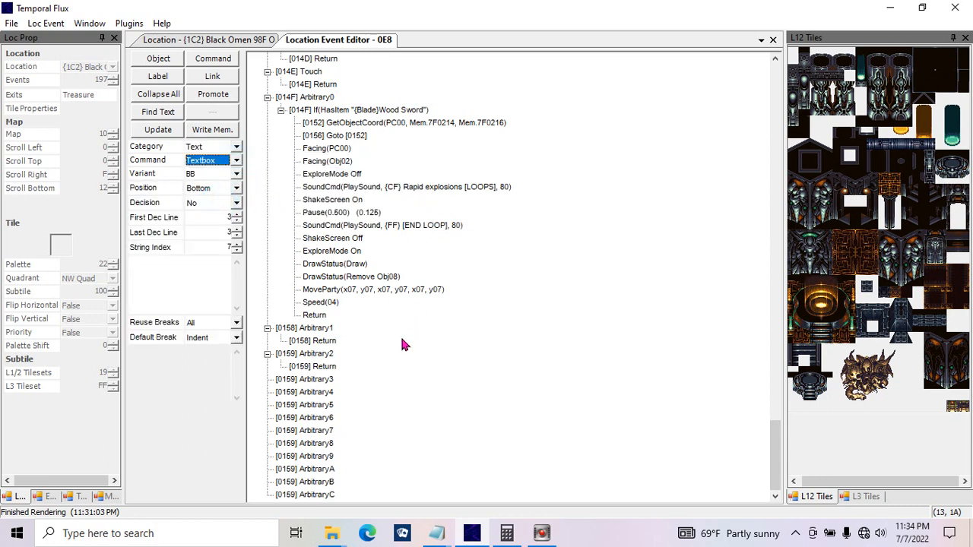
click(158, 130)
click(480, 338)
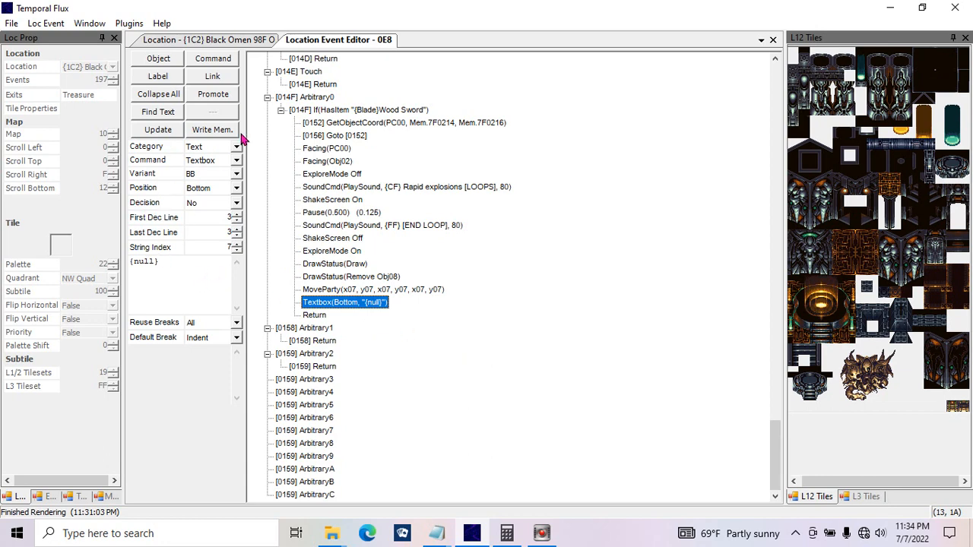
Step: Set the Textbox command's position to Top, keeping variant BB, and update it in the script
click(236, 174)
click(195, 212)
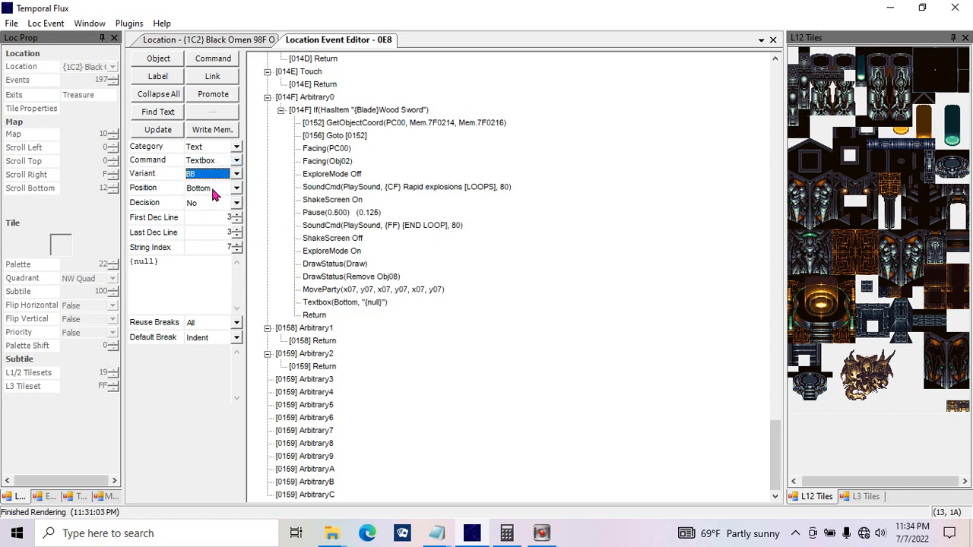
click(214, 195)
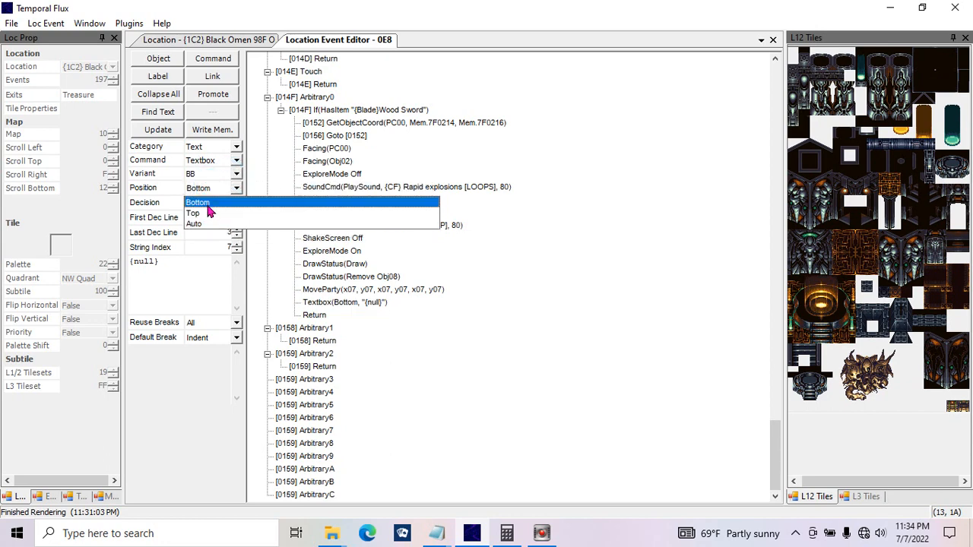
click(207, 219)
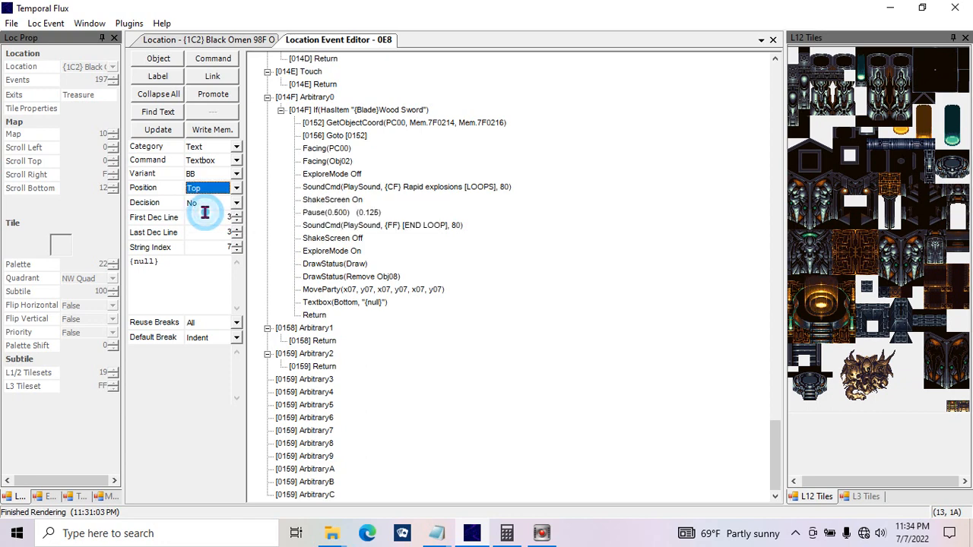
click(172, 131)
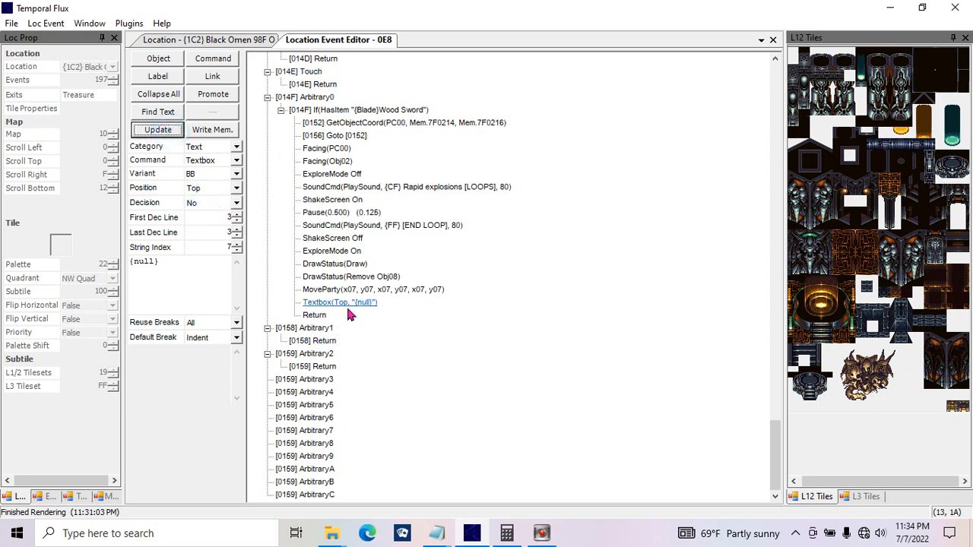
Step: Try the Auto position for the Textbox command, restore Top and update the script
click(207, 189)
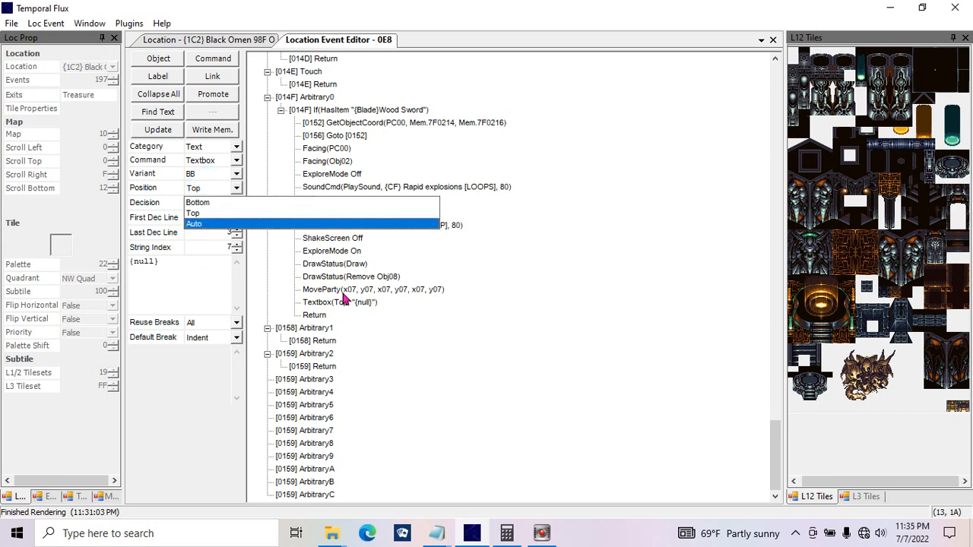
click(194, 226)
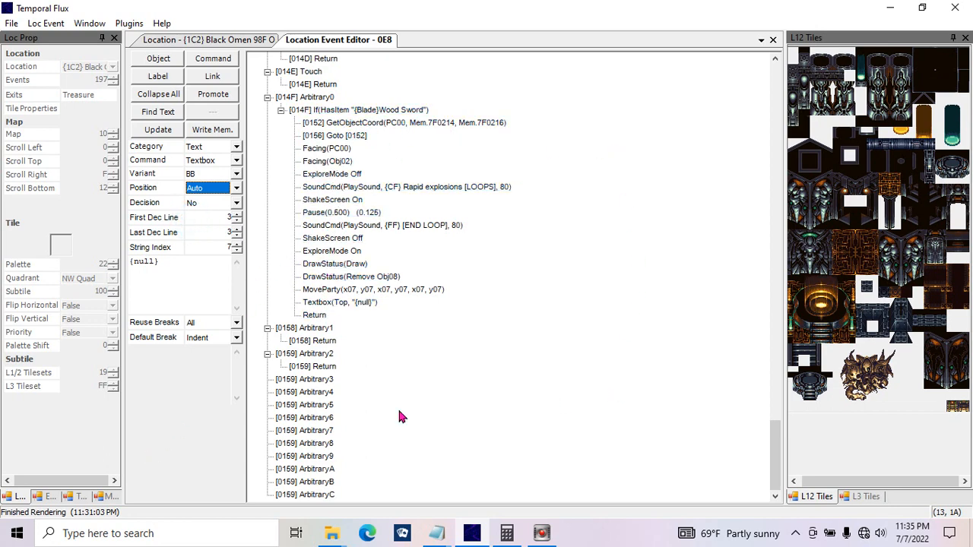
click(210, 193)
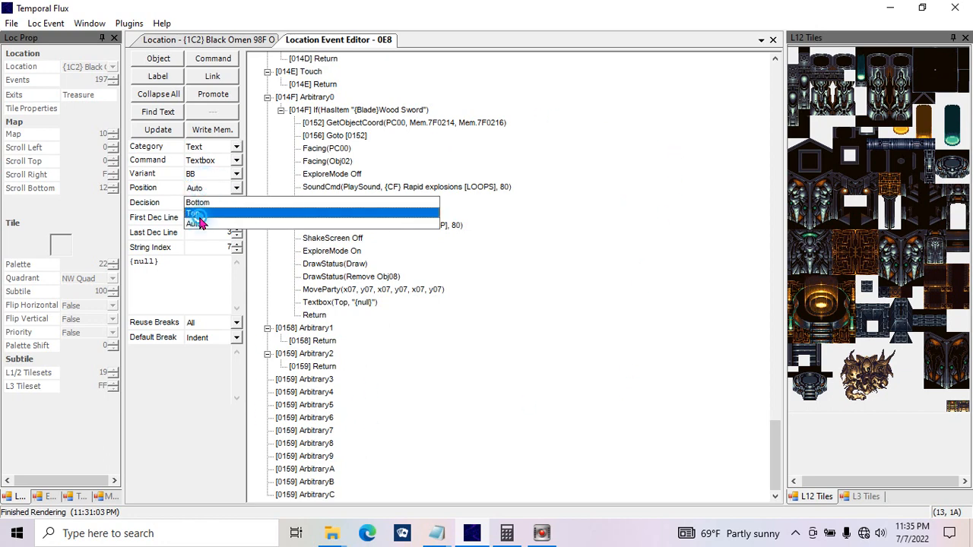
click(199, 214)
click(182, 133)
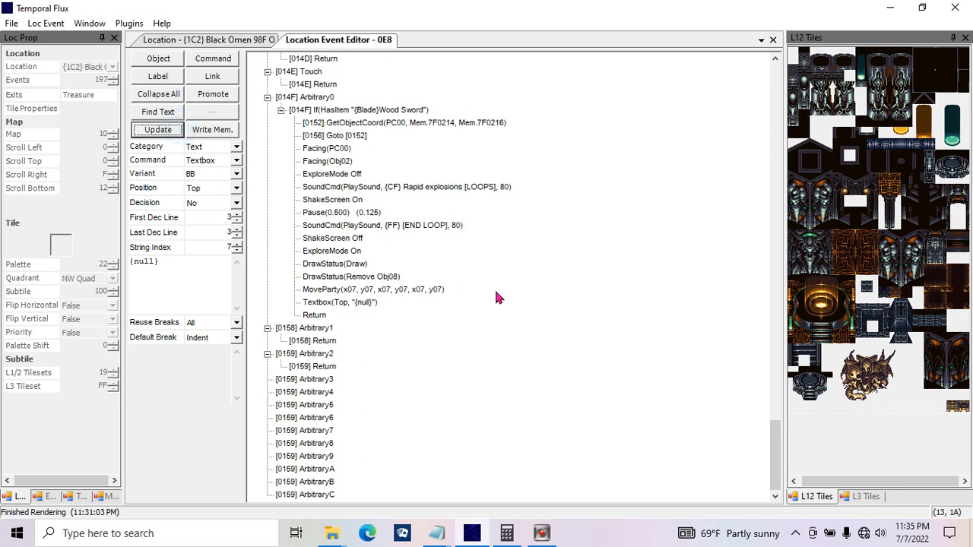
Step: Set the Textbox command's string index to FF and replace its {null} text with "Lets smke!"
click(537, 305)
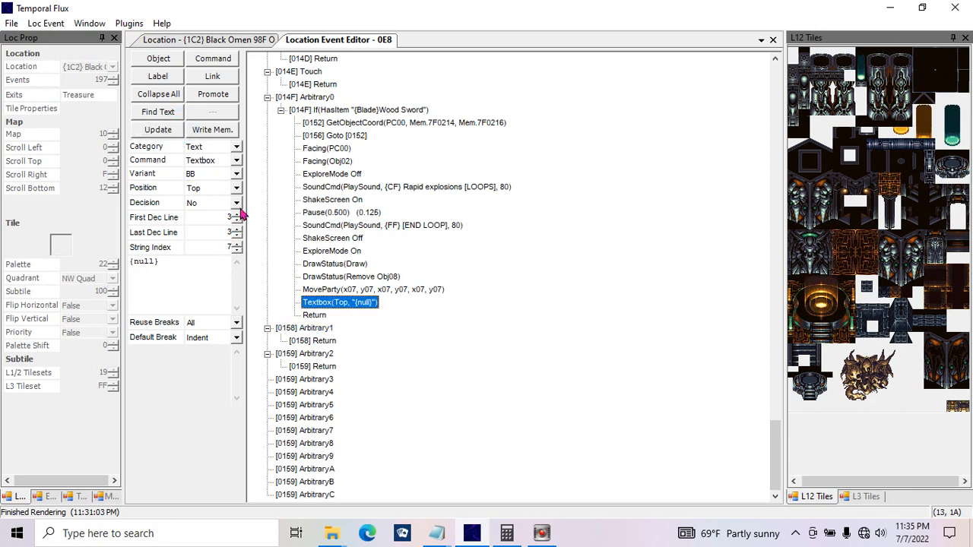
click(212, 250)
drag(204, 281, 92, 244)
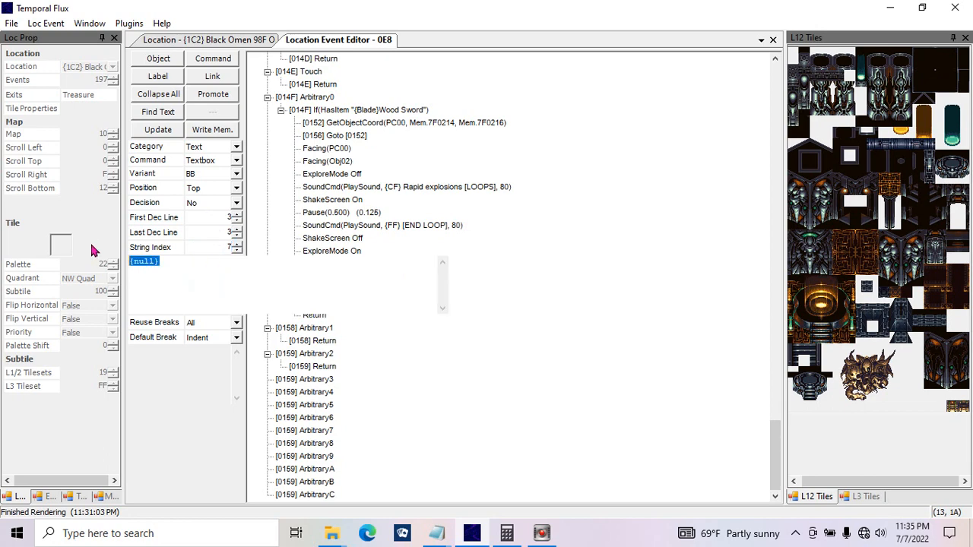
drag(211, 245, 263, 243)
text(ff)
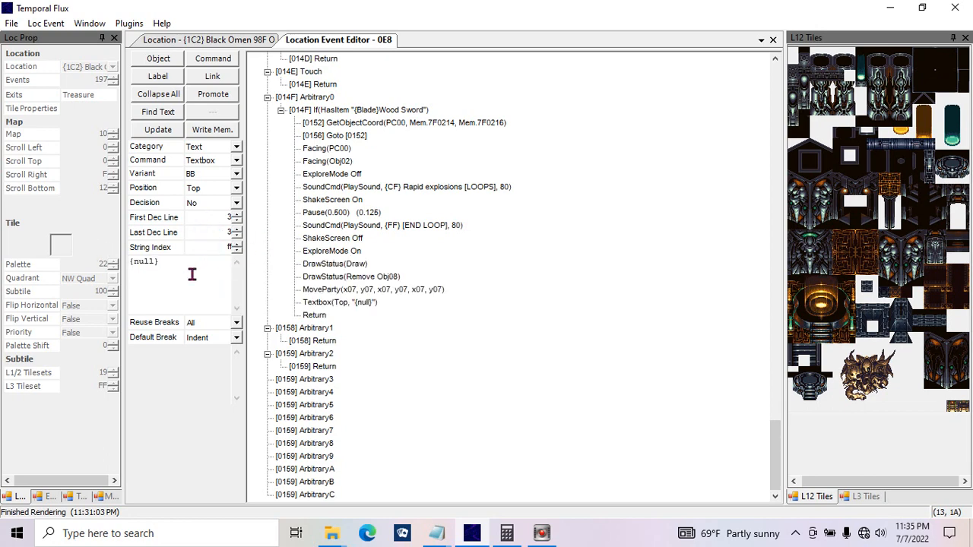
click(193, 275)
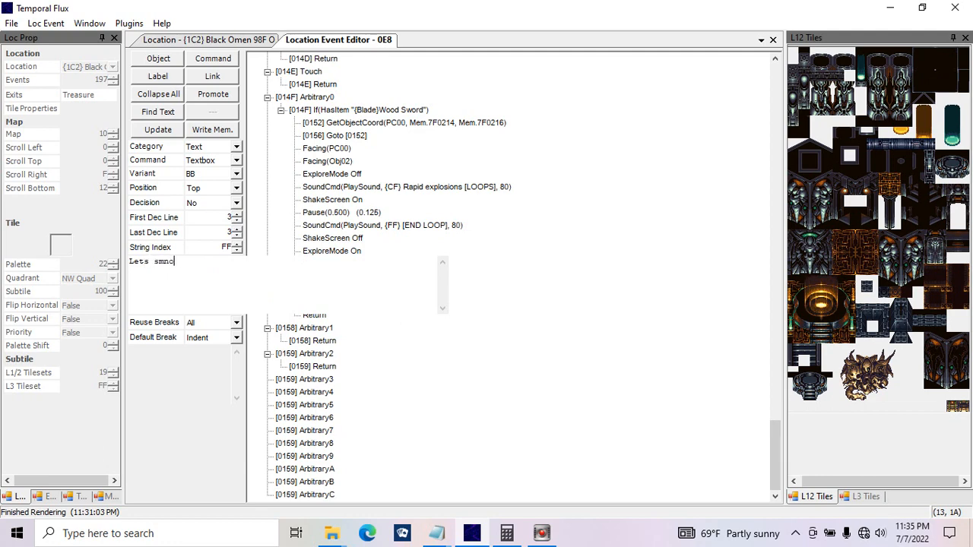
text(Lets smke!{line break)
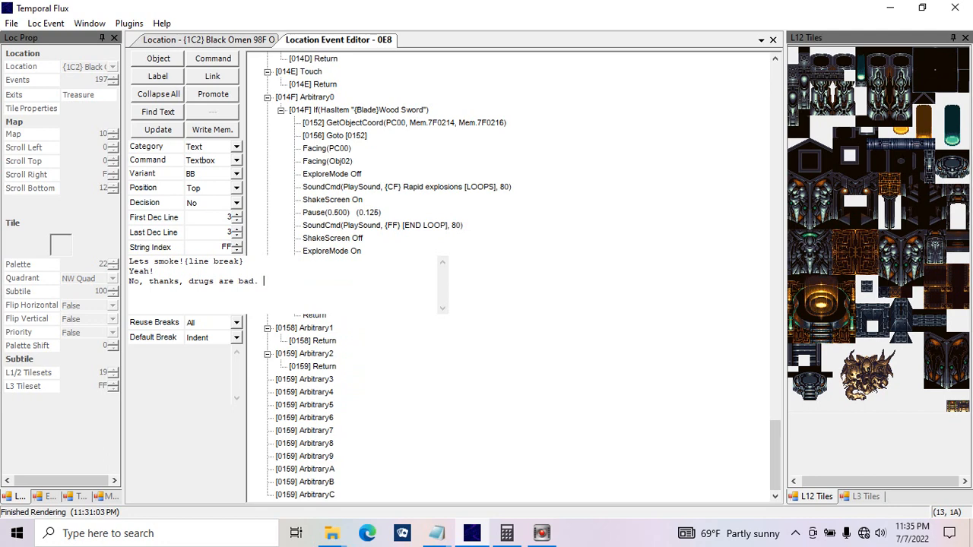
Step: Complete the Textbox text as "Lets smoke!{line break}", "Yeah!" and "No, thanks, drugs are bad. mkay?!{null}", update the command and write the script to memory
text(kay?!{null)
key(ctrl+a)
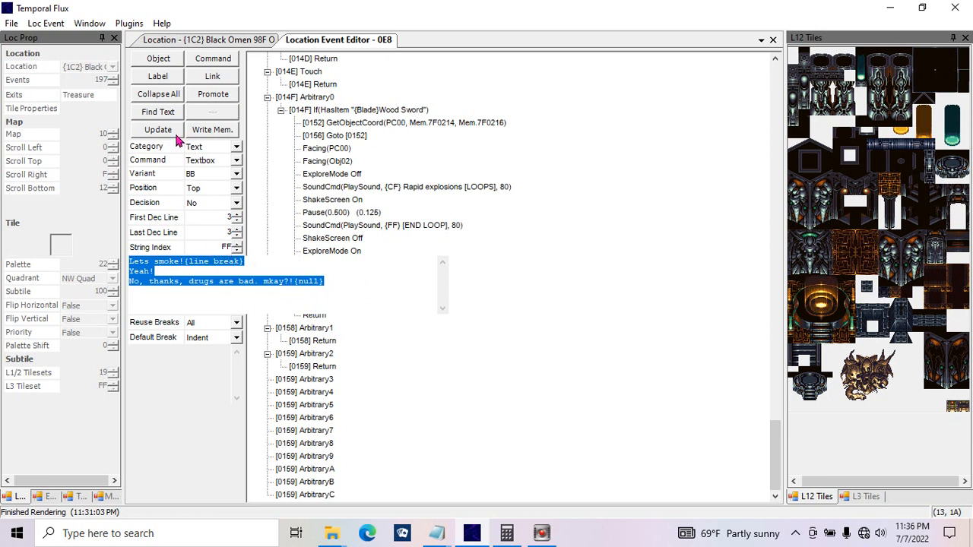
drag(353, 283, 39, 227)
click(163, 129)
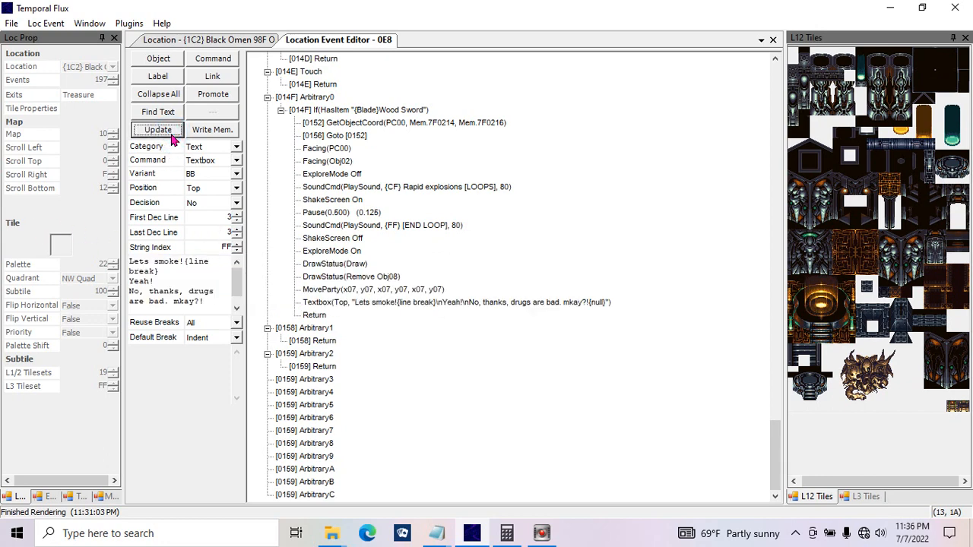
click(213, 132)
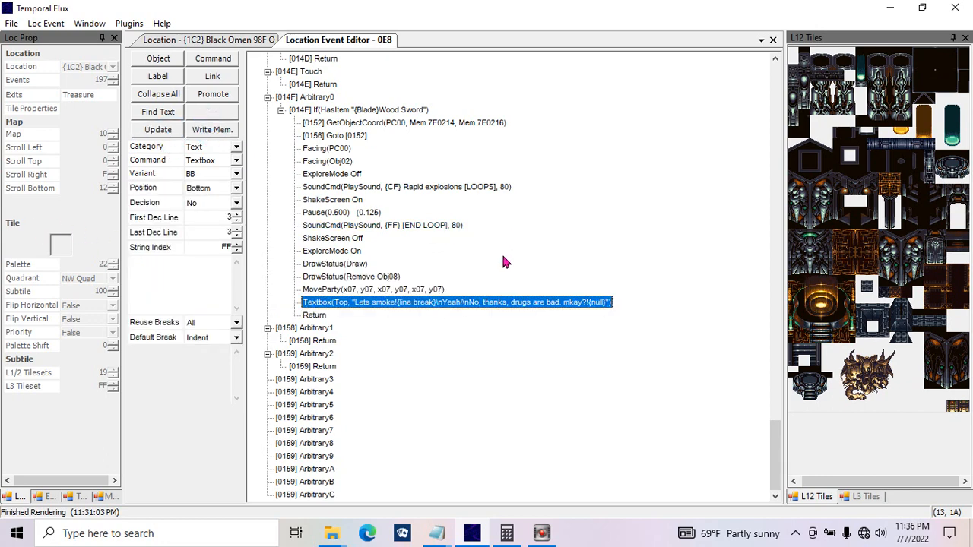
Step: Duplicate the "Lets smoke!" Textbox command directly below itself in Arbitrary0
click(363, 290)
click(464, 303)
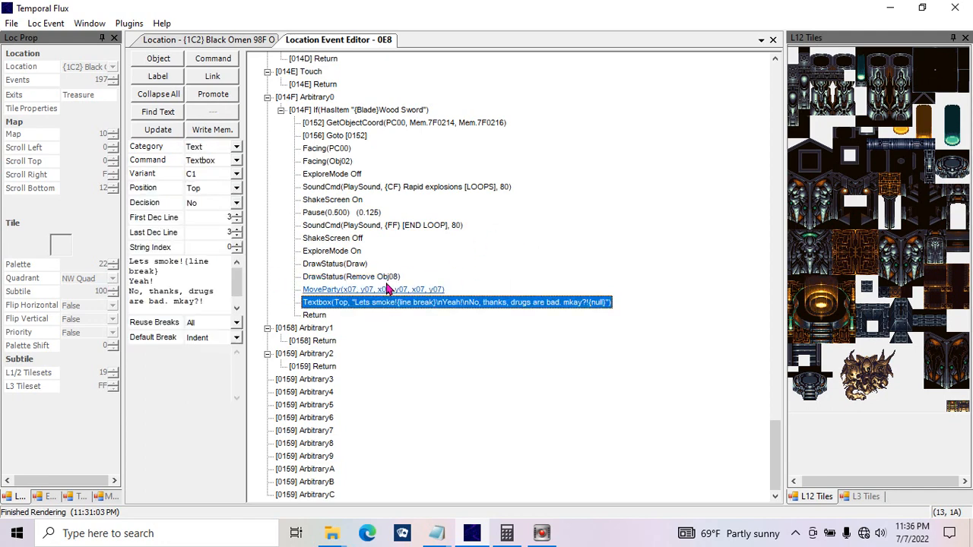
click(214, 298)
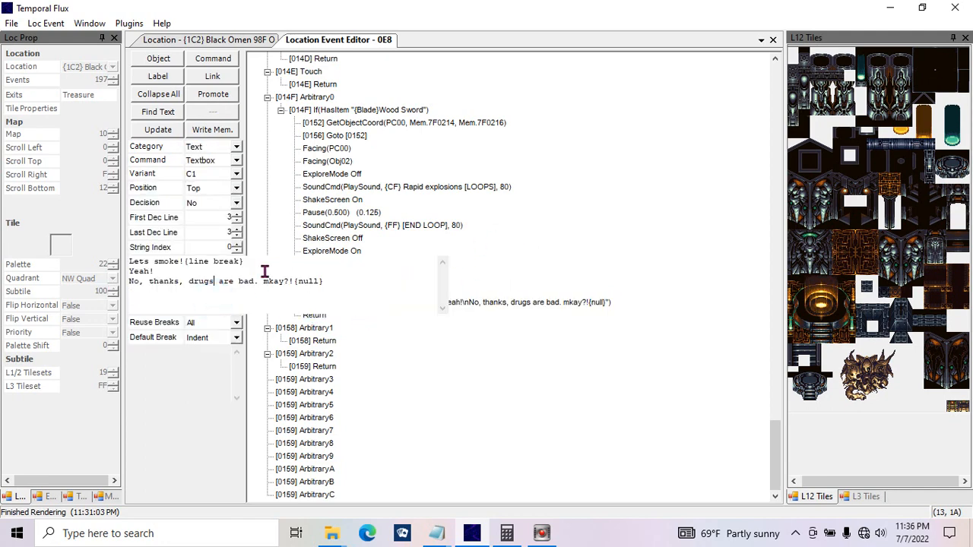
drag(375, 287, 4, 251)
click(220, 248)
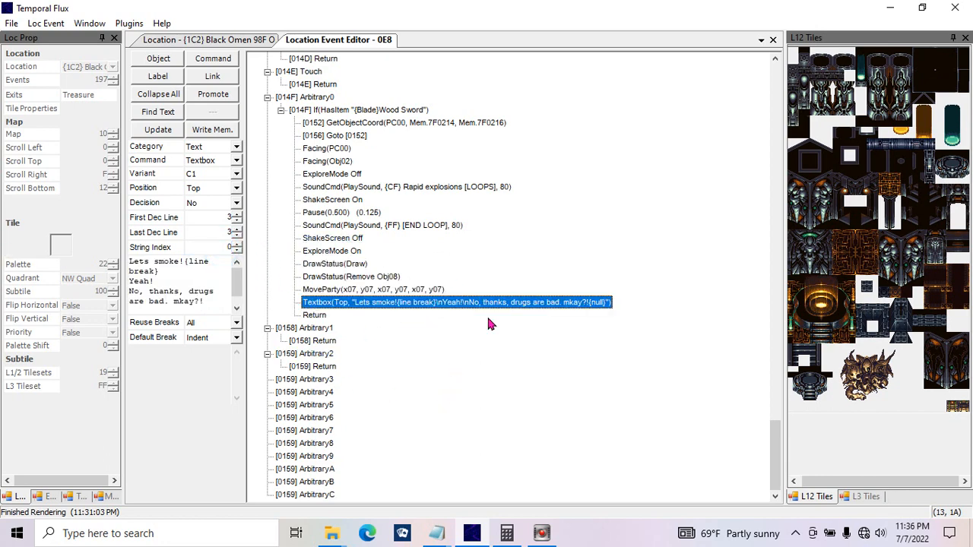
key(ctrl+v)
Step: Set the duplicated Textbox command's string index to FF
click(204, 304)
drag(363, 295, 72, 279)
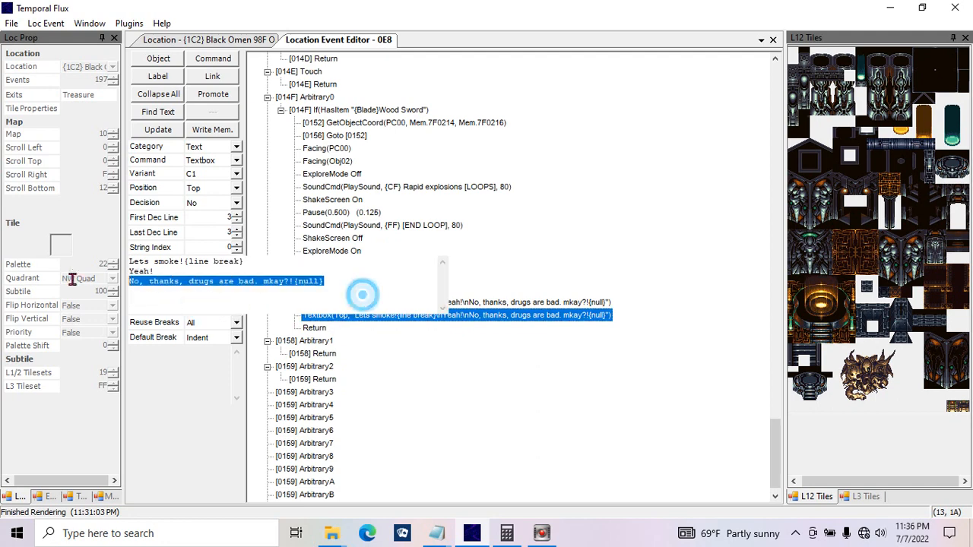
drag(387, 276, 52, 231)
key(ctrl+c)
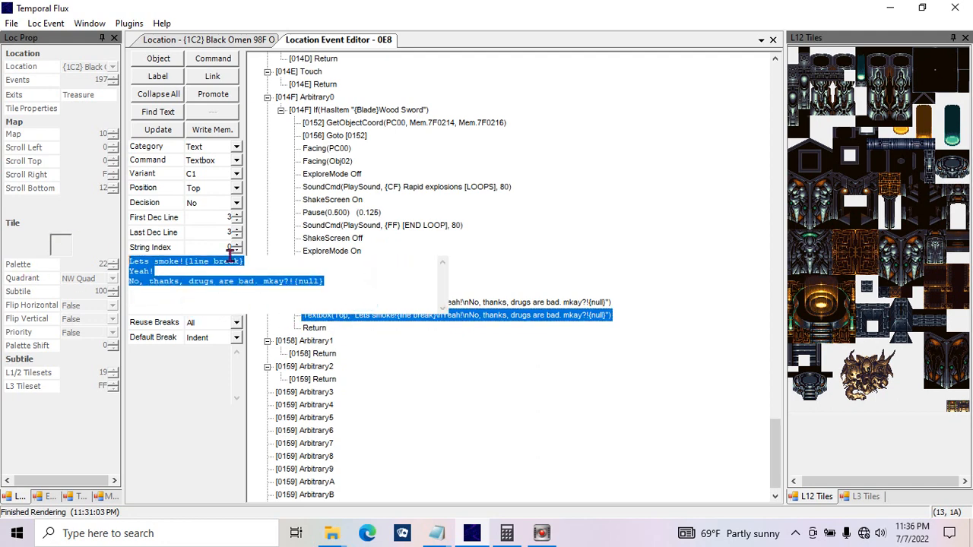
drag(223, 252, 113, 260)
text(FF)
Step: Replace the duplicated Textbox's text with "Not today, Satan!{null}", update the command and write it to memory
click(187, 281)
key(ctrl+v)
key(BackSpace)
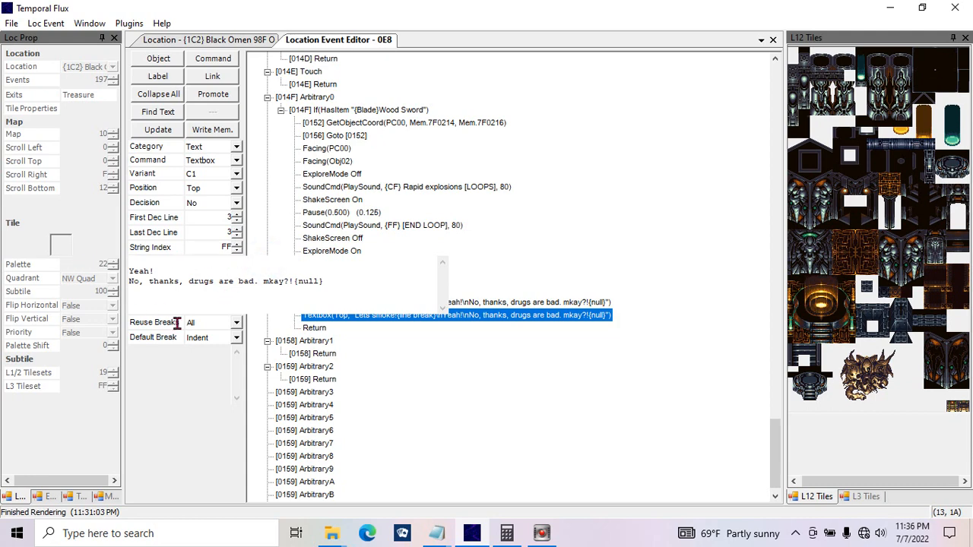
double_click(266, 275)
key(BackSpace)
drag(361, 277, 75, 245)
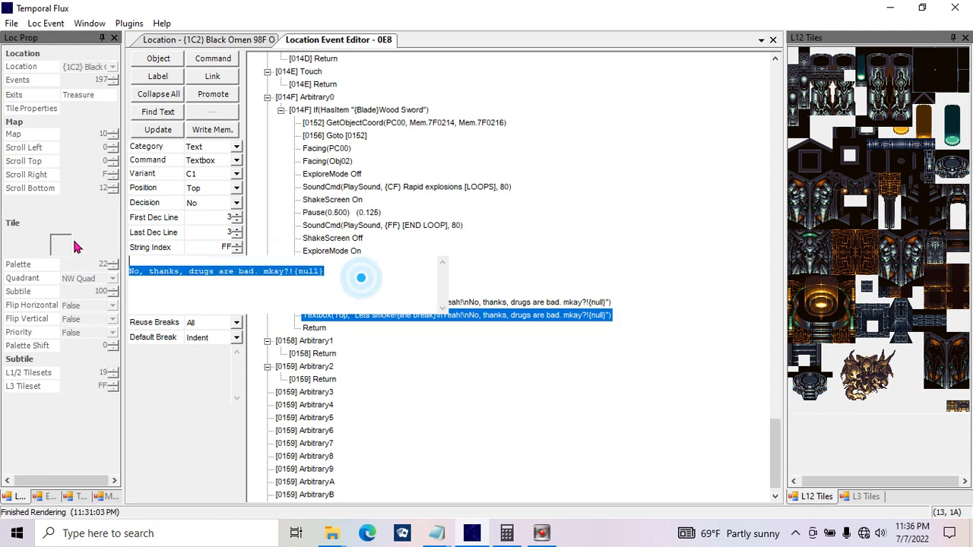
key(BackSpace)
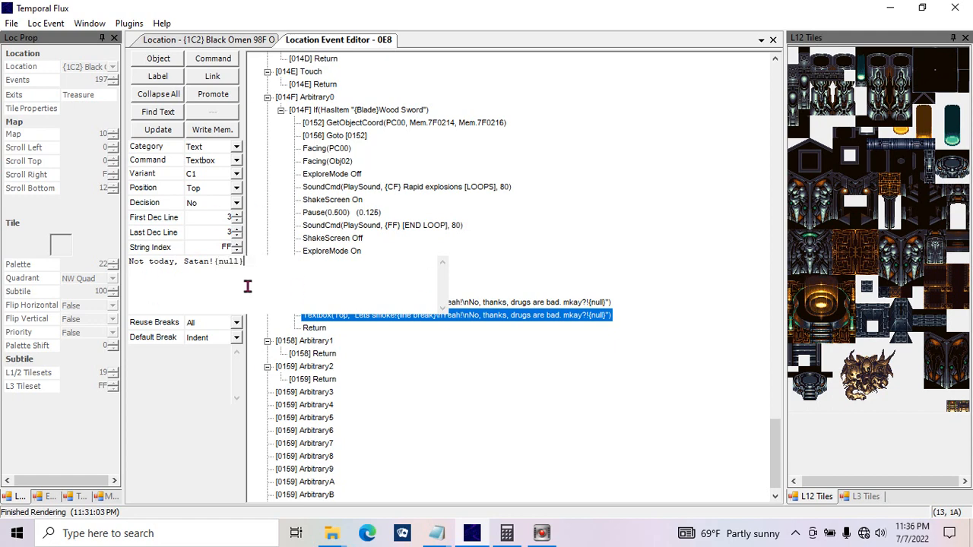
click(163, 130)
click(212, 130)
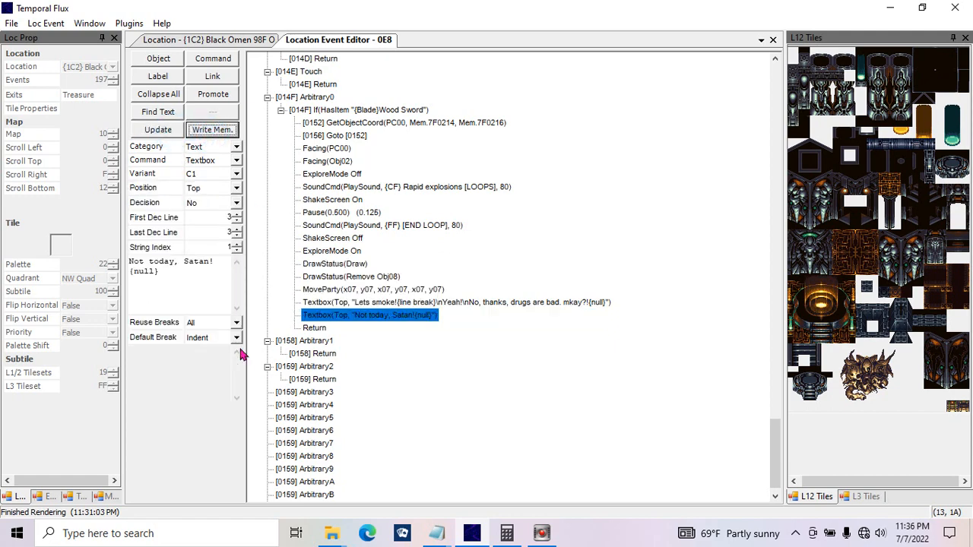
Step: Examine the Default Break and Reuse Breaks options and compare the strings of the two Textbox commands
click(201, 341)
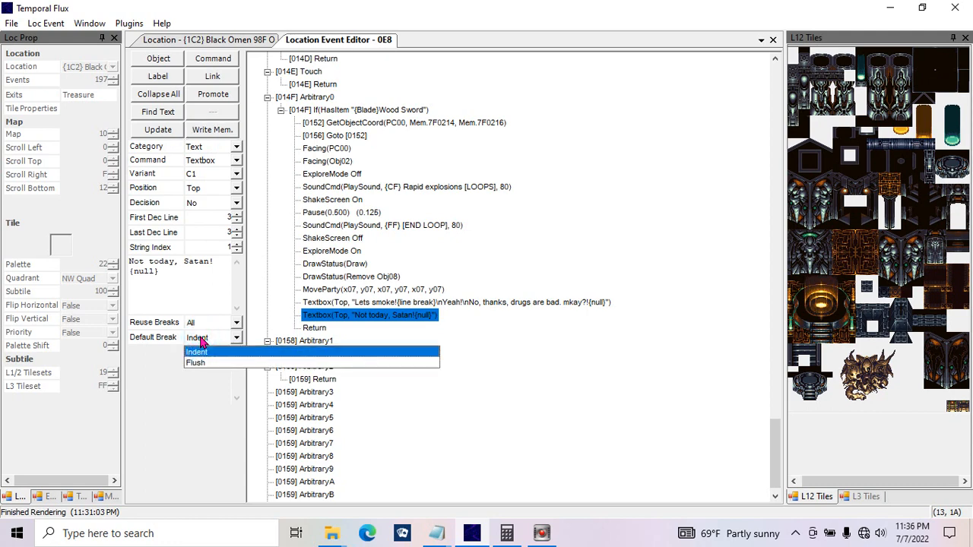
click(163, 362)
click(204, 323)
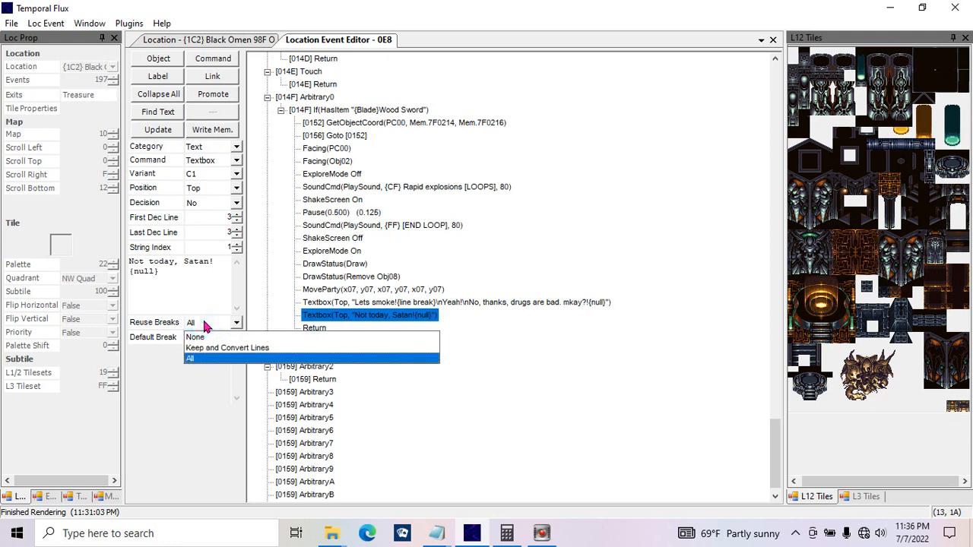
click(205, 323)
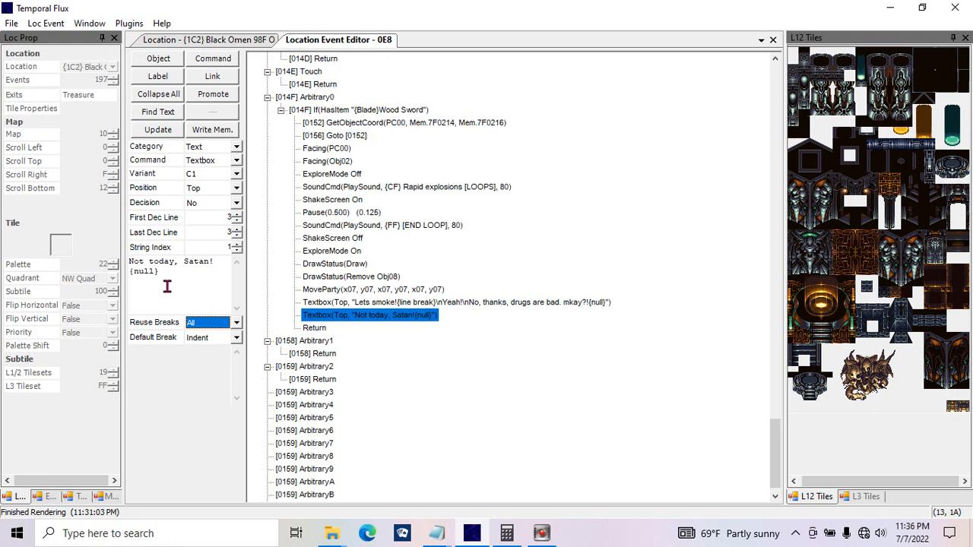
drag(206, 285, 64, 243)
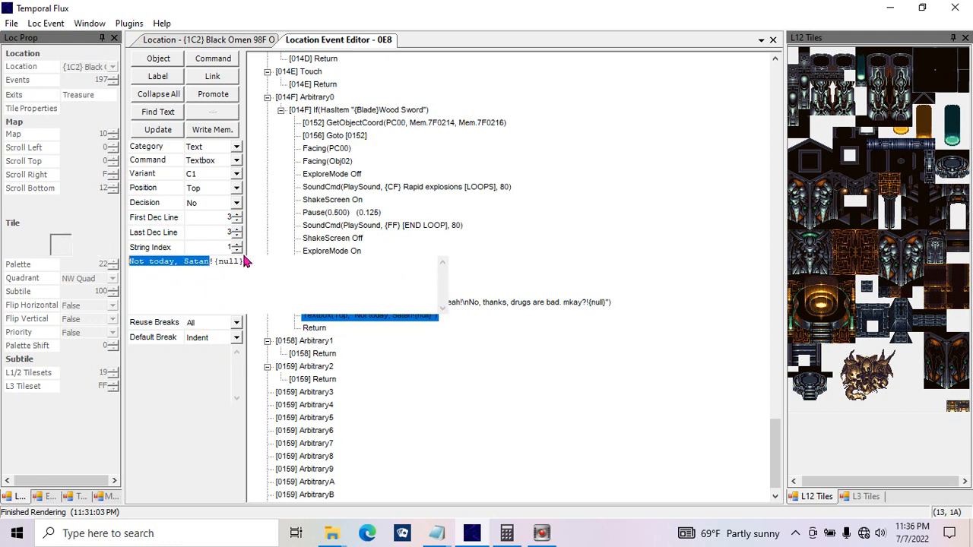
click(455, 304)
click(428, 316)
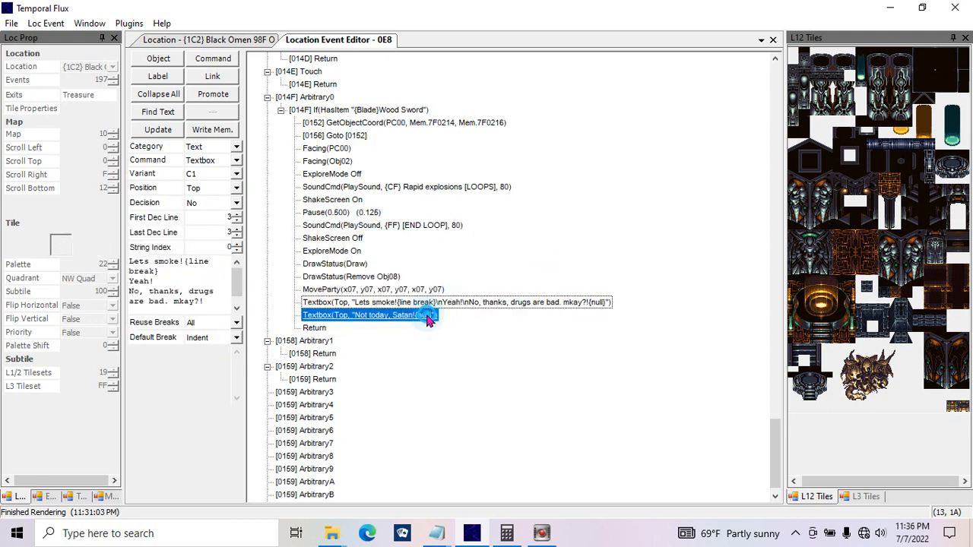
Step: Set Decision to Yes for the "Lets smoke!" Textbox command and update it in the script
click(427, 305)
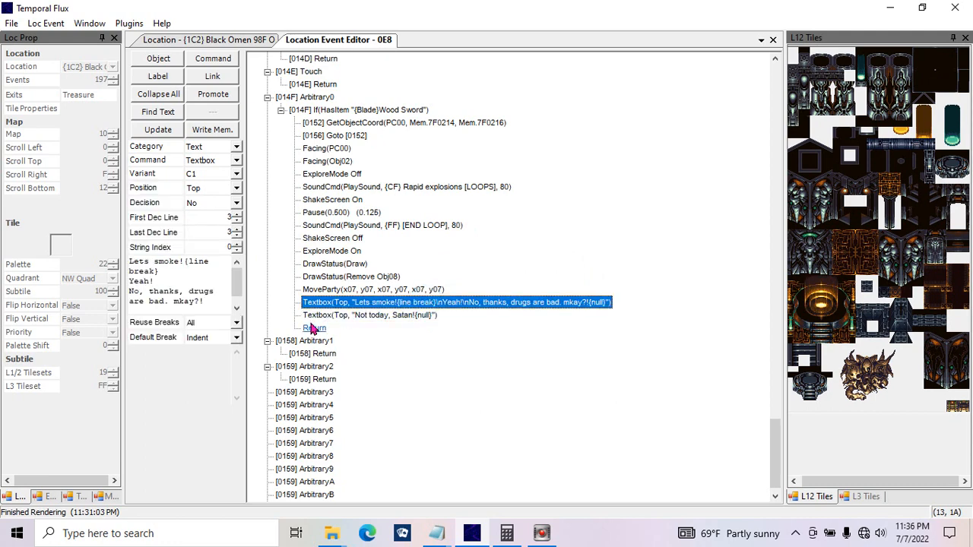
mouse_move(204, 294)
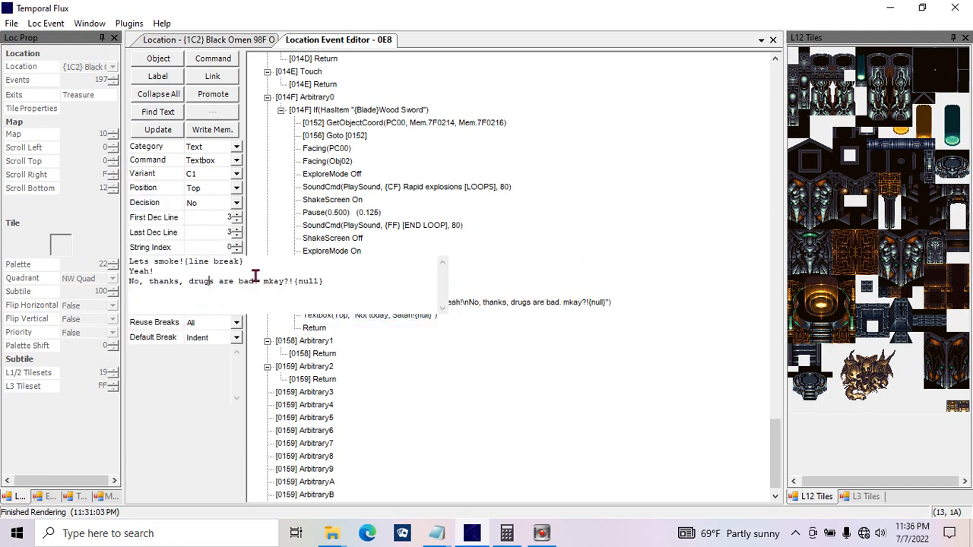
click(219, 201)
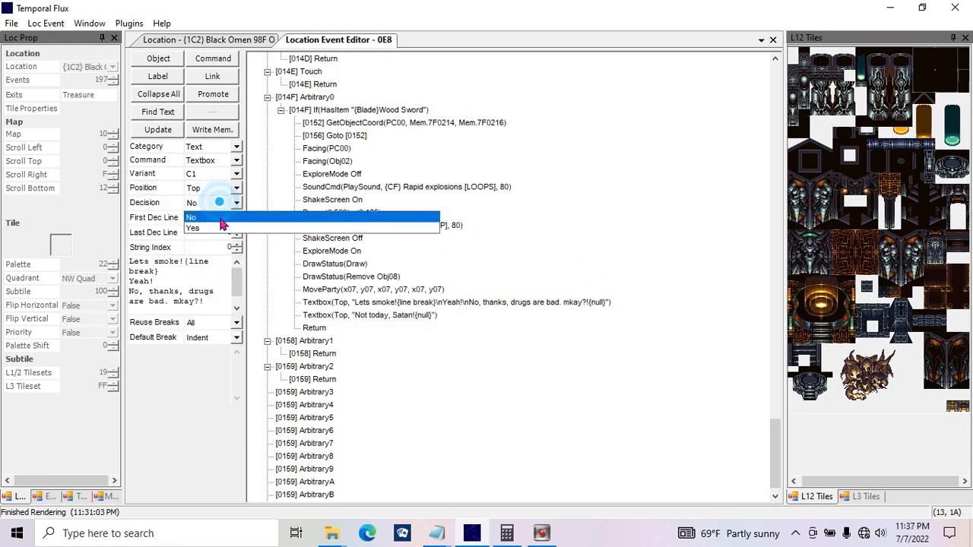
click(220, 228)
click(158, 129)
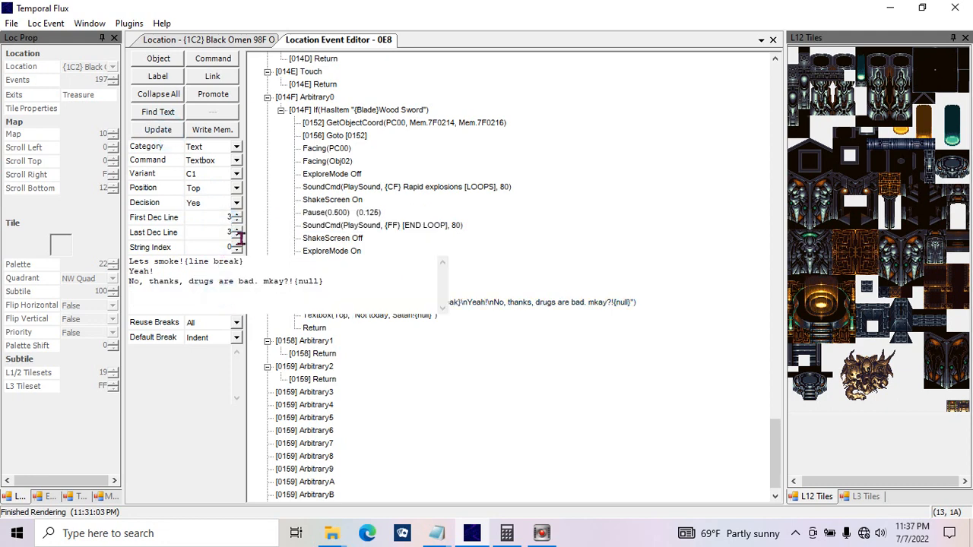
Step: Try removing the "No, thanks, drugs are bad. mkay?!{null}" line from the decision text, and undo the deletion
drag(249, 261, 87, 258)
drag(239, 279, 85, 277)
drag(163, 271, 89, 271)
drag(327, 281, 86, 282)
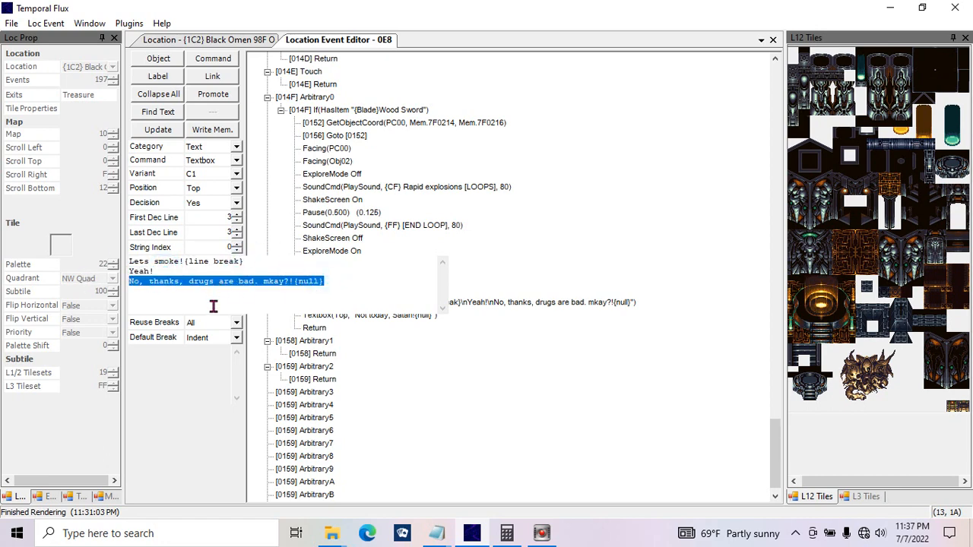
key(Delete)
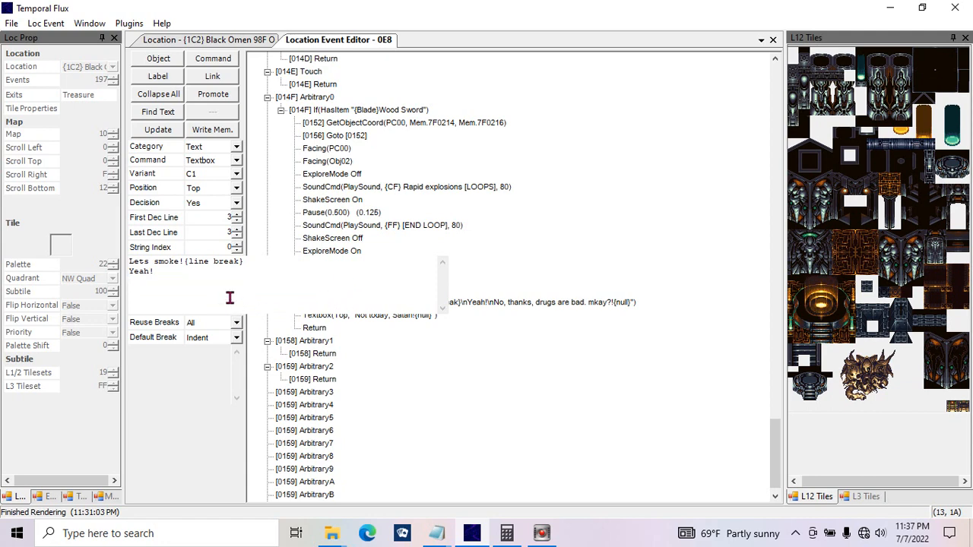
key(ctrl+z)
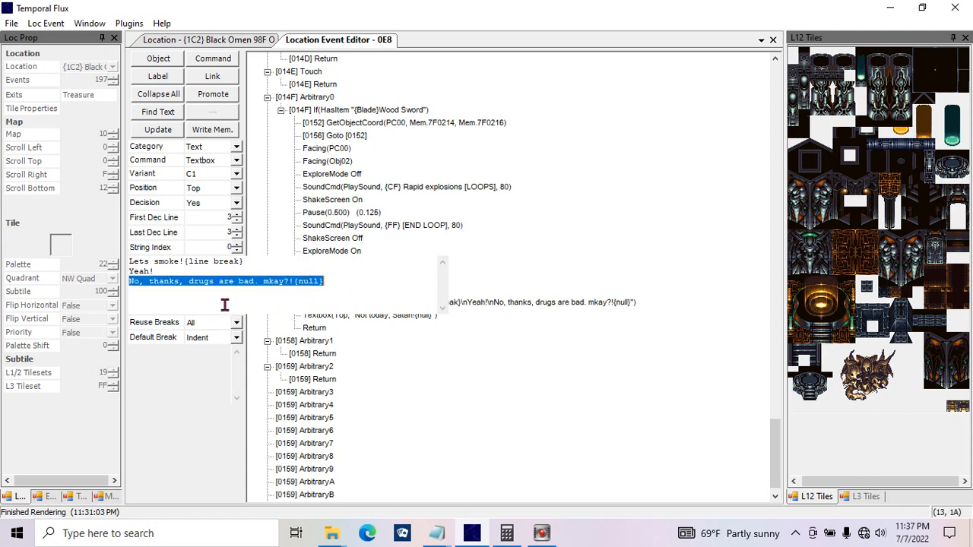
click(325, 281)
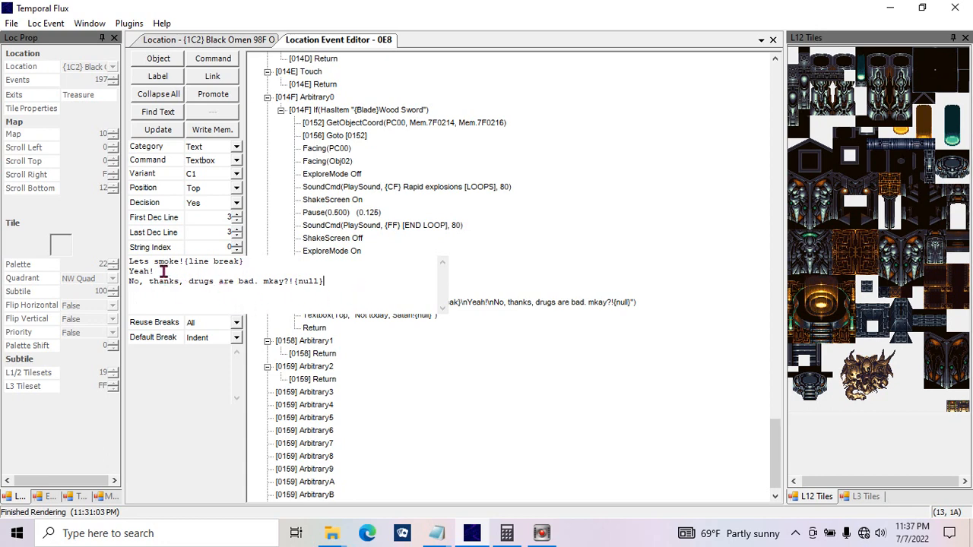
Step: Copy the {line break} tag from the first line of the decision text to the end of "Yeah!"
drag(258, 261, 185, 262)
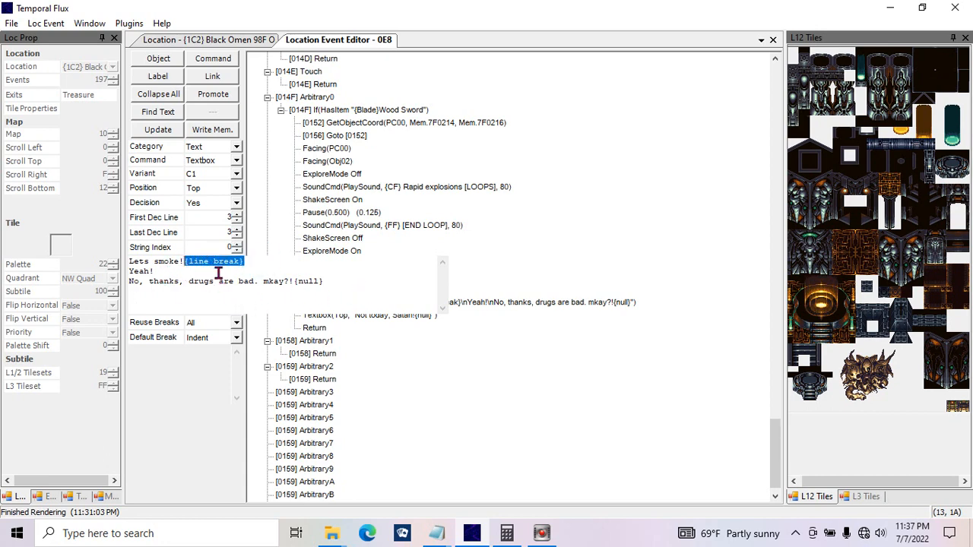
key(ctrl+c)
click(257, 271)
key(ctrl+v)
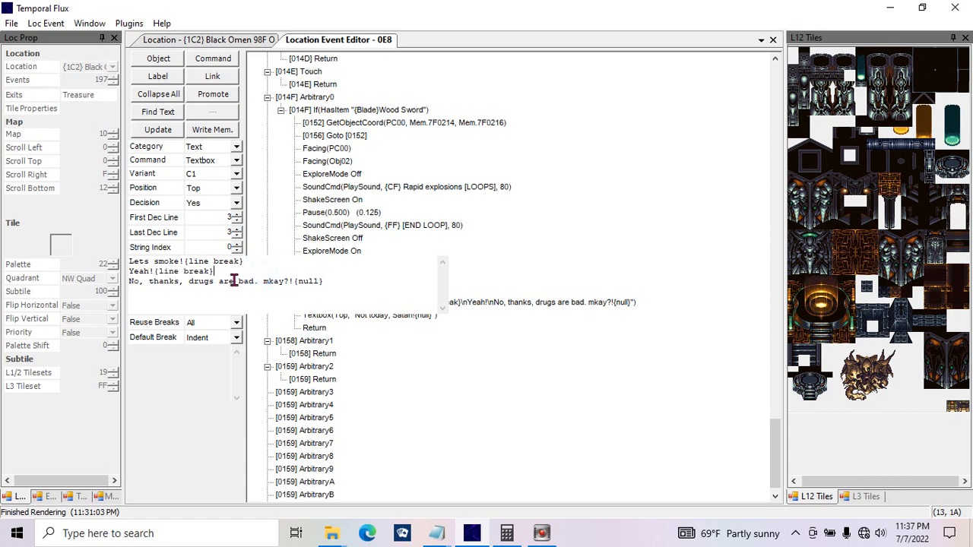
Step: Indent the "Yeah!" and "No, thanks" answer lines of the decision text by three spaces
click(135, 261)
click(186, 263)
click(128, 272)
drag(244, 261, 185, 263)
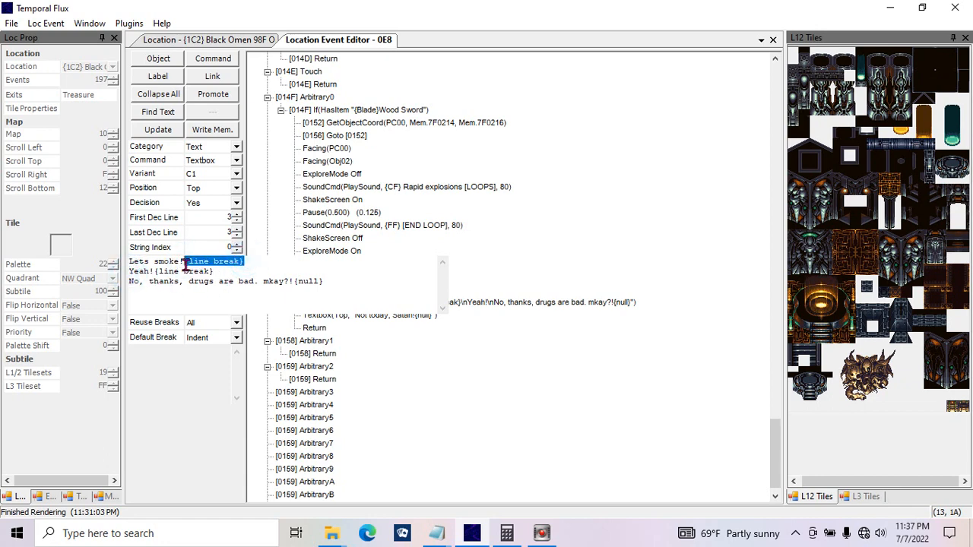
click(131, 273)
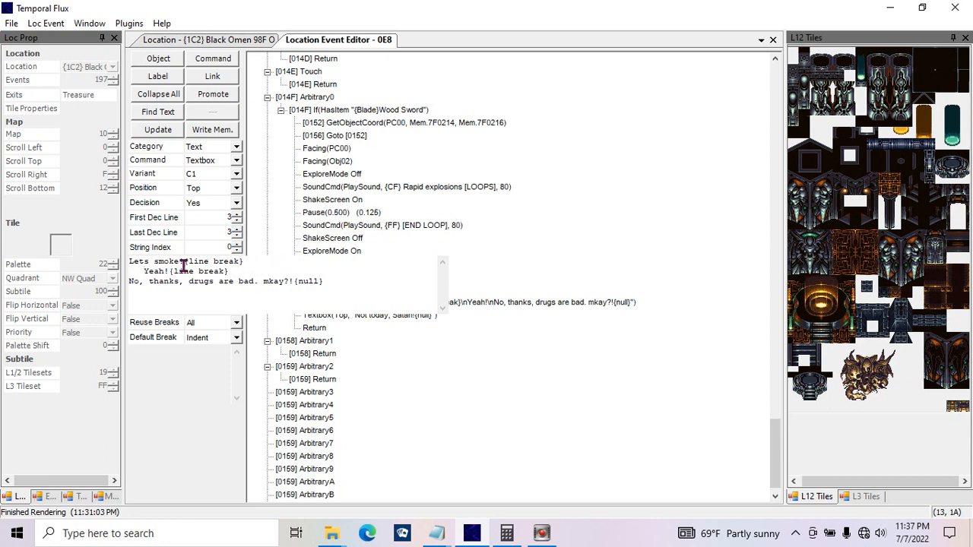
drag(249, 262, 186, 262)
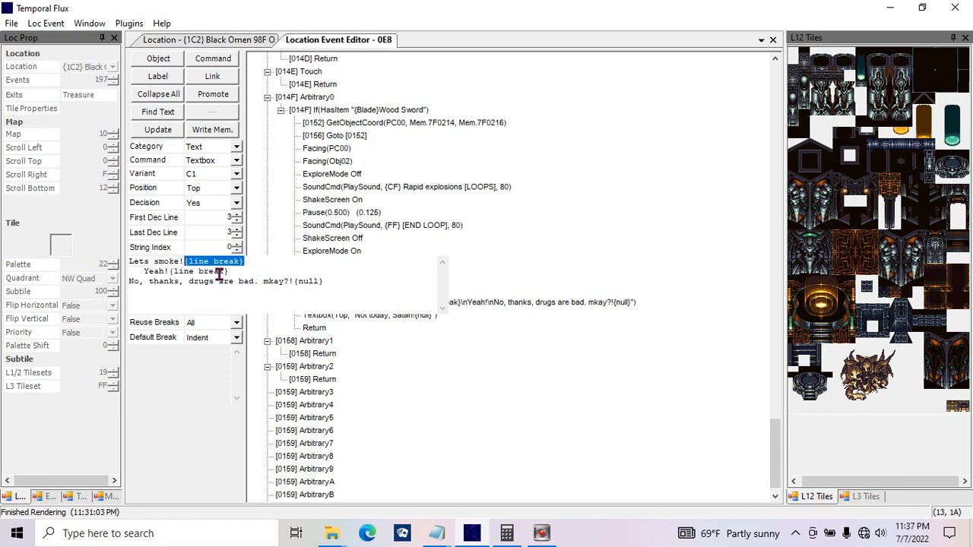
click(131, 283)
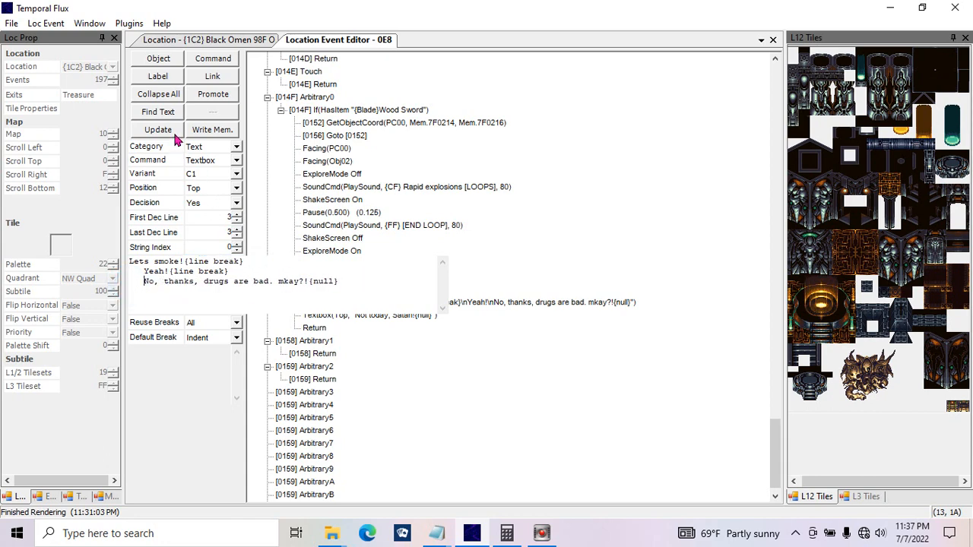
Step: Set the decision box's first decision line to 1 and last to 2, update the script in memory and save the ROM
double_click(237, 221)
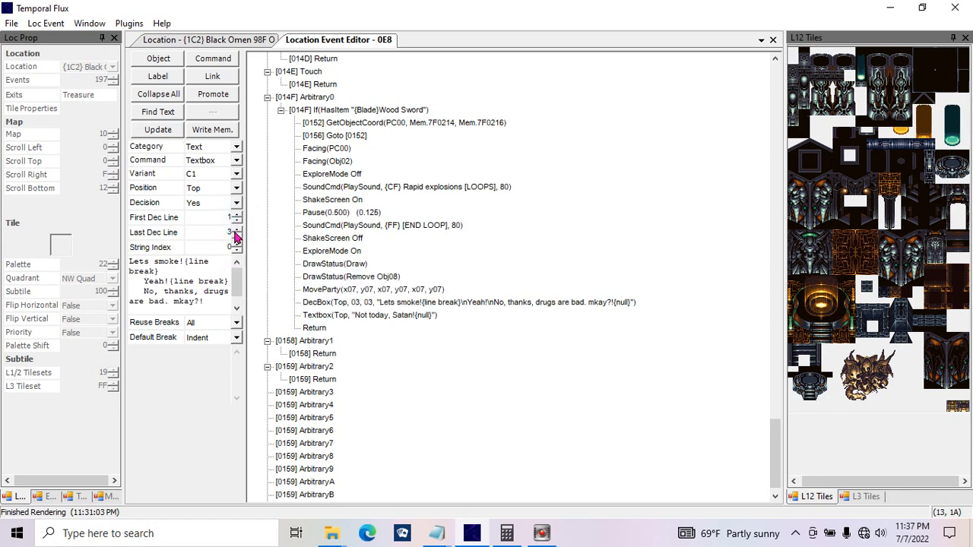
click(236, 236)
click(184, 133)
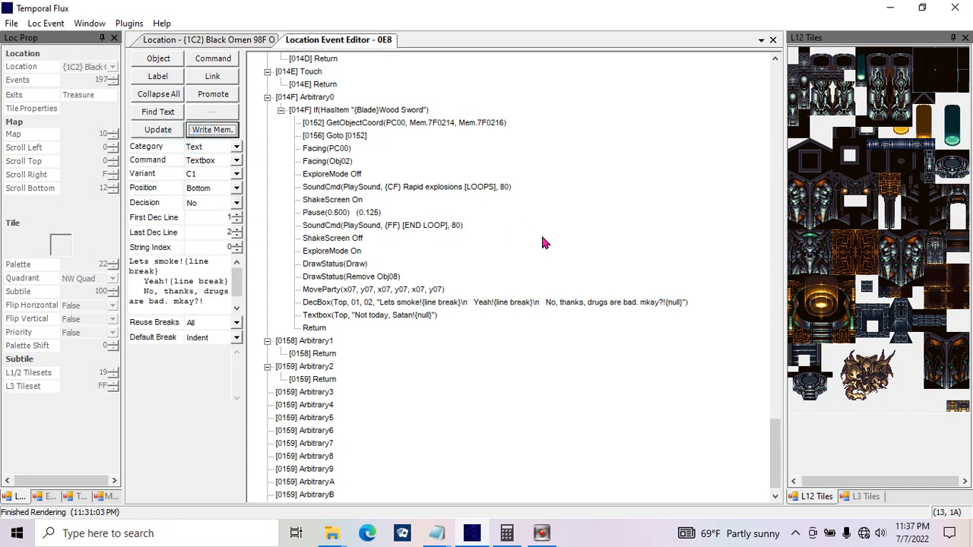
key(ctrl+s)
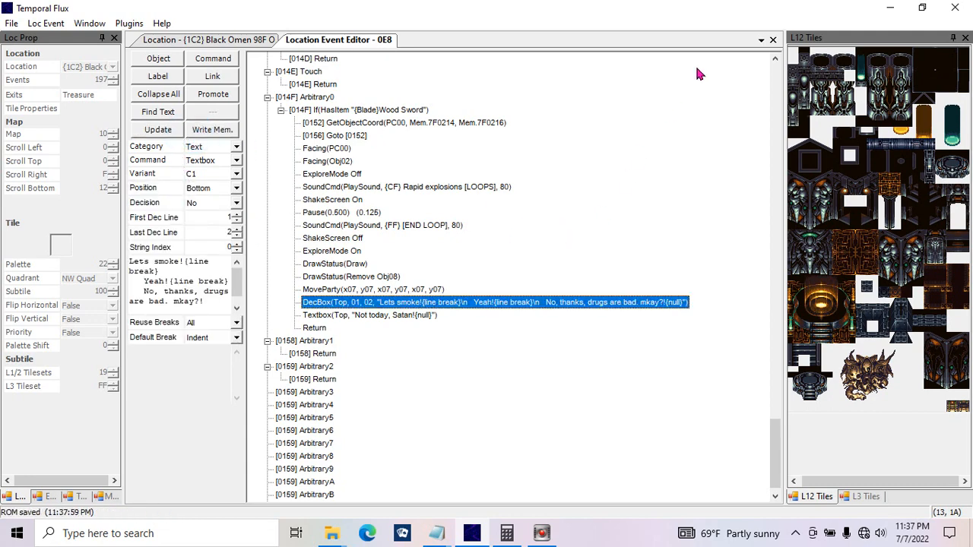
Step: Close the event editor and check the end of the {1C2} Black Omen location's event script
click(772, 39)
click(18, 80)
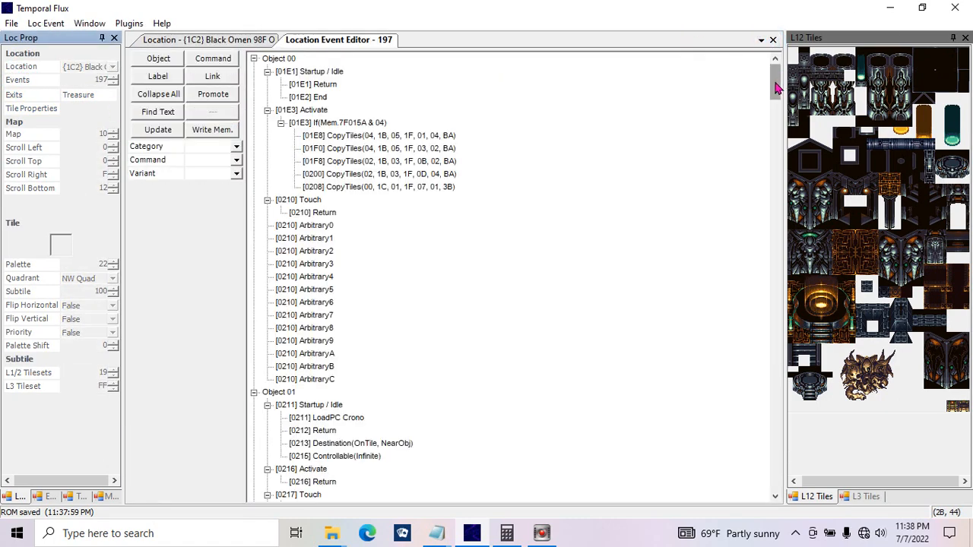
drag(775, 87, 787, 277)
click(773, 39)
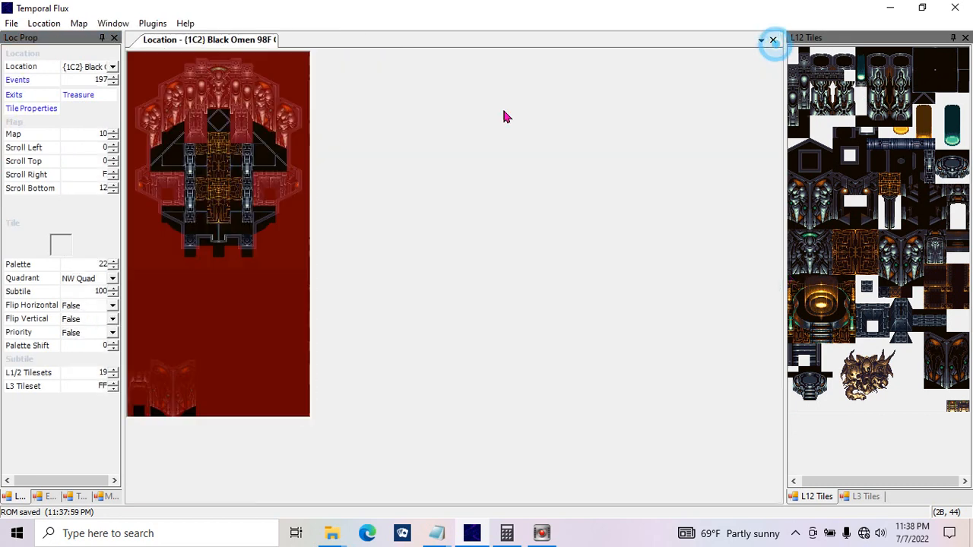
Step: Open the events of location {1C4} and show the text of the "Lets smoke!" decision box in Arbitrary0
click(111, 69)
click(130, 99)
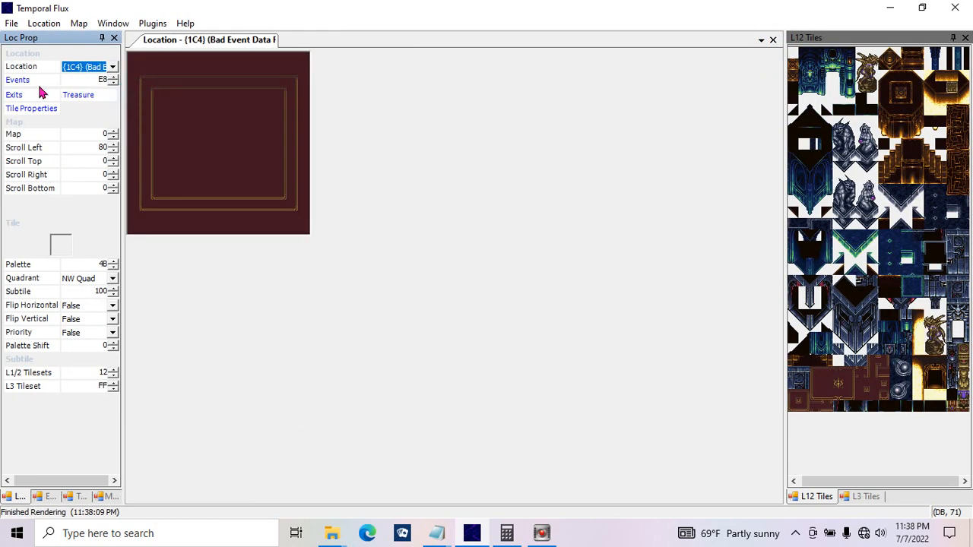
double_click(31, 79)
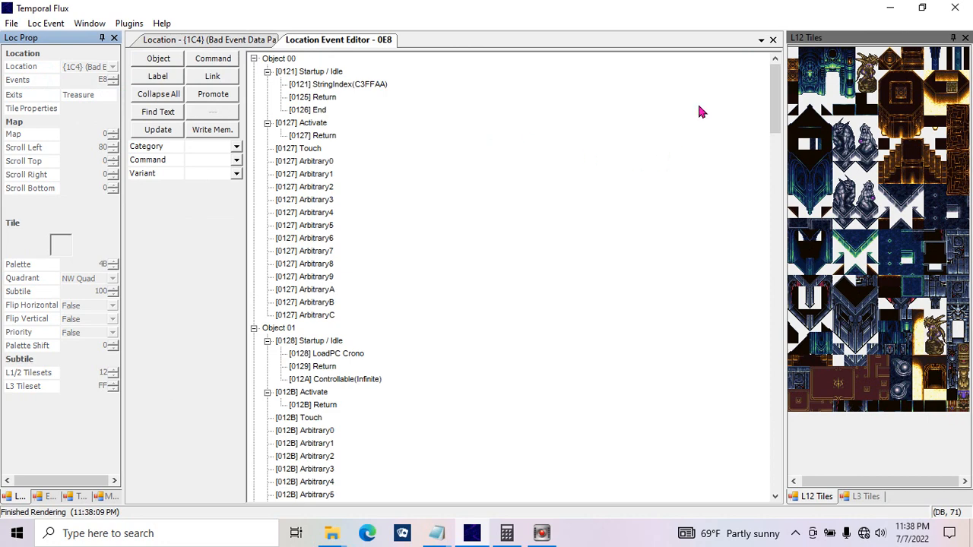
drag(773, 80, 801, 475)
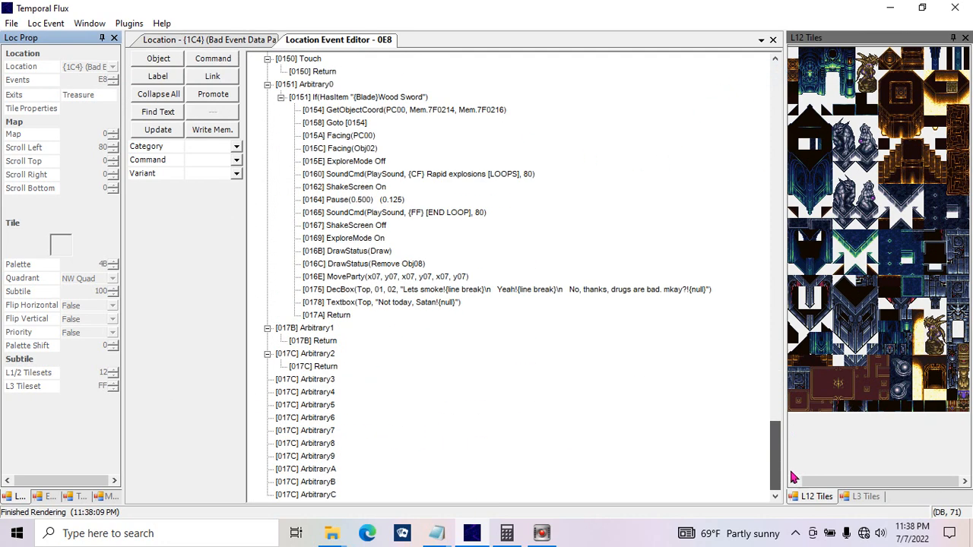
click(439, 295)
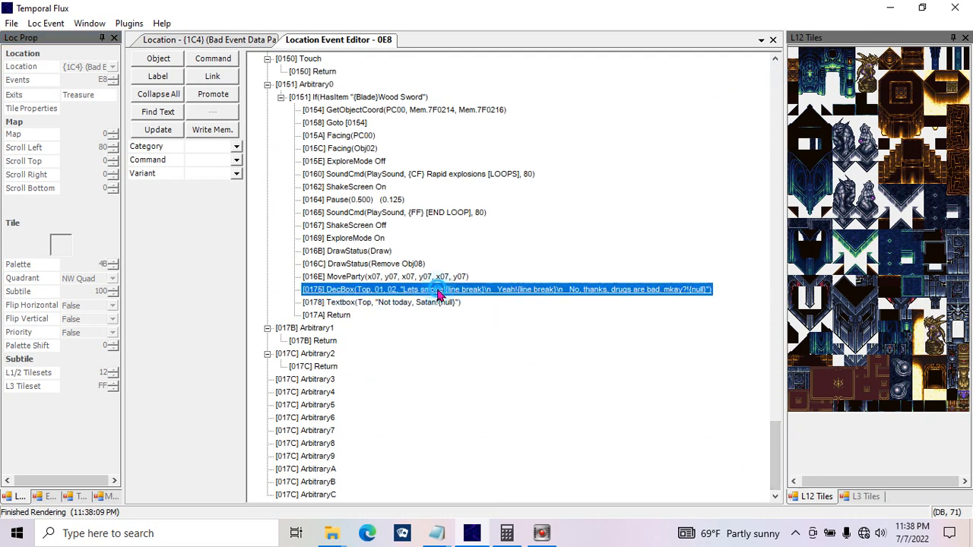
click(219, 275)
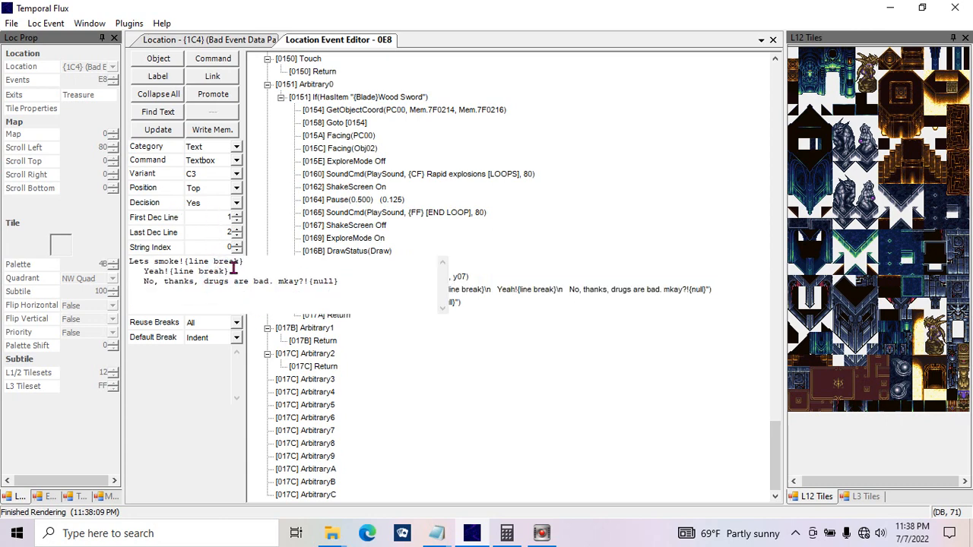
Step: Examine the answer lines and {line break} tags in the decision text, and update the command
click(234, 268)
drag(140, 284, 376, 275)
click(365, 281)
mouse_move(144, 281)
mouse_down()
mouse_move(119, 285)
mouse_move(145, 281)
mouse_move(129, 285)
mouse_up()
click(291, 271)
double_click(238, 271)
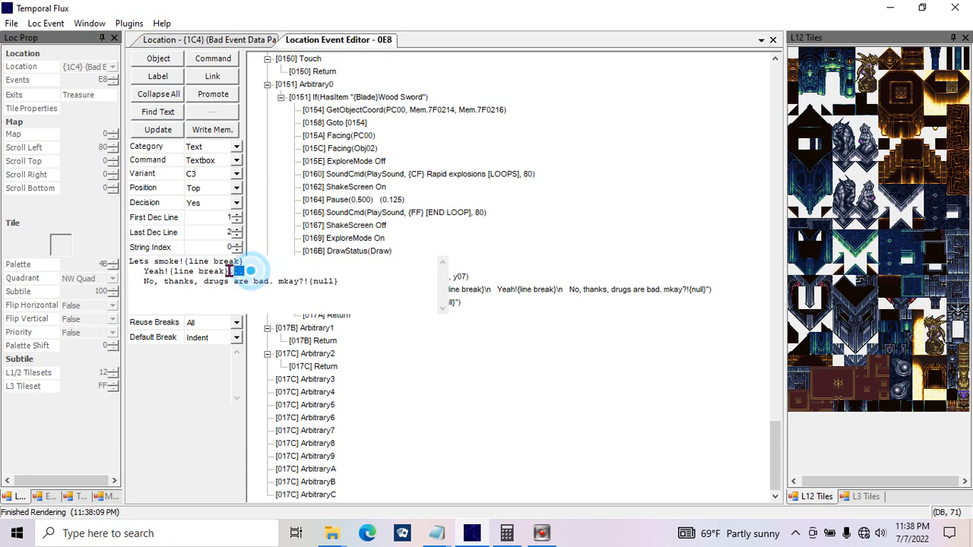
mouse_move(228, 270)
mouse_down()
mouse_move(249, 269)
mouse_move(234, 271)
mouse_up()
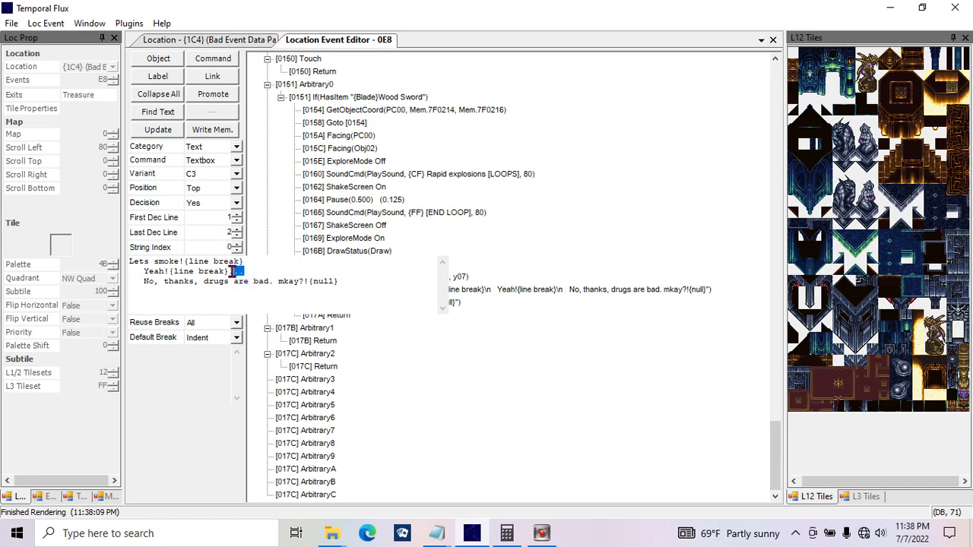
key(Delete)
drag(259, 260, 185, 262)
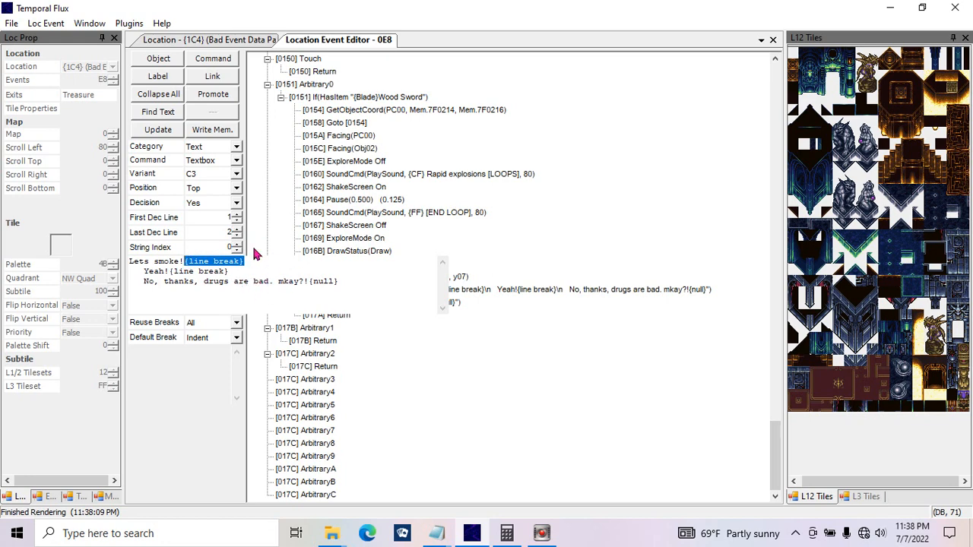
click(180, 130)
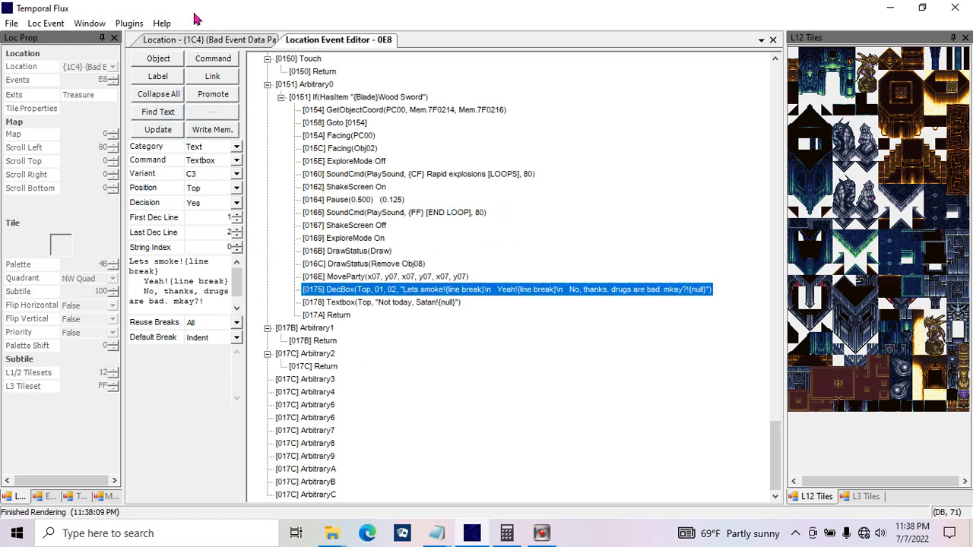
Step: Add a new command after the decision box and set its category to Check Result
click(224, 64)
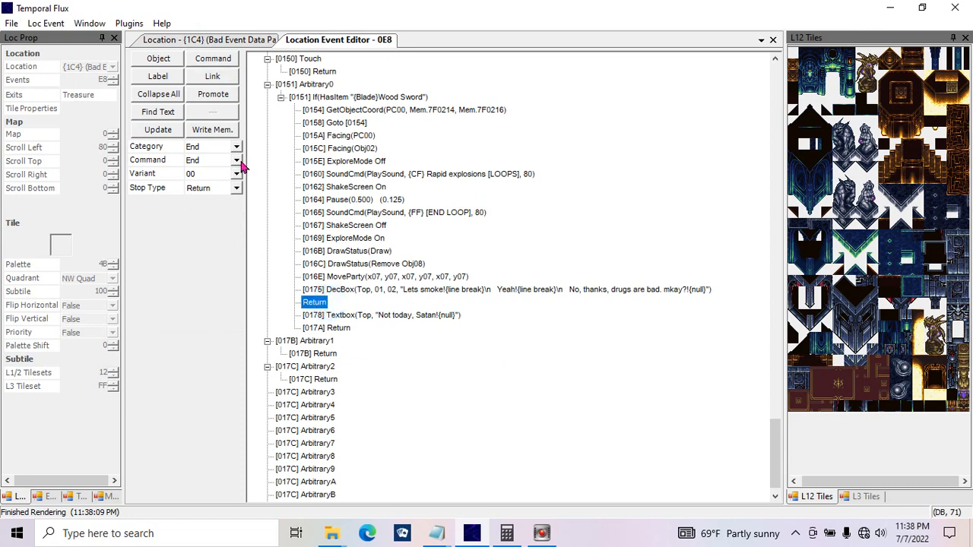
click(237, 146)
click(428, 162)
click(427, 162)
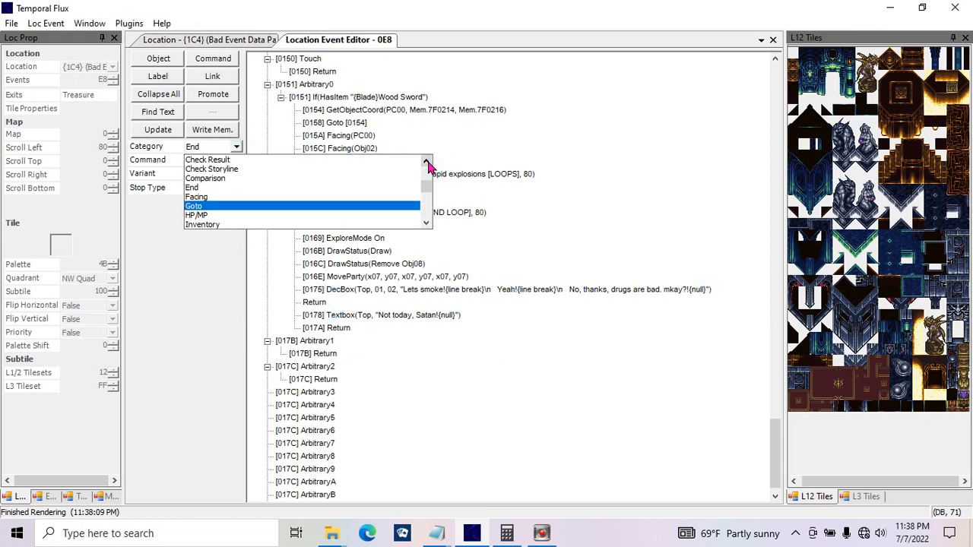
click(428, 162)
click(379, 171)
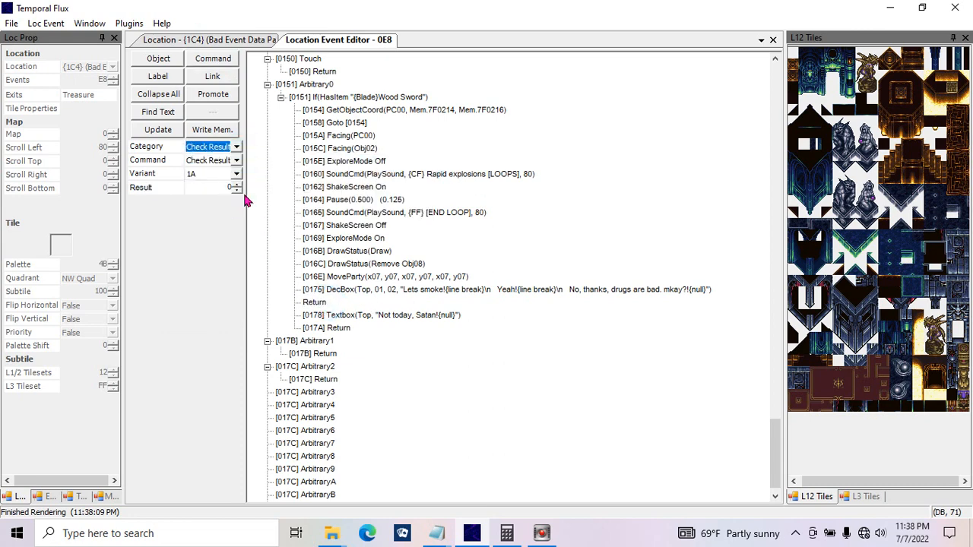
Step: Set the result to check to 1 and update the new command
click(224, 160)
click(220, 172)
click(220, 188)
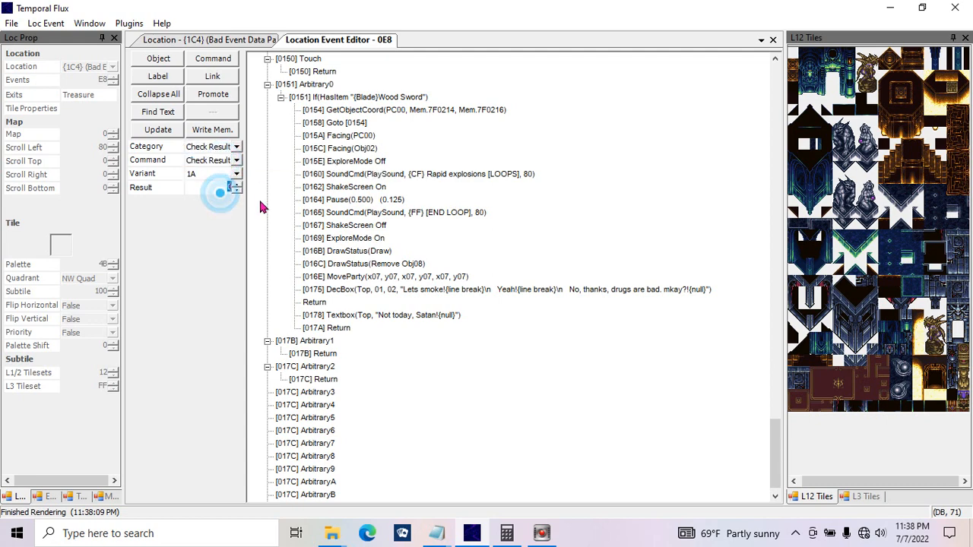
text(1)
click(155, 129)
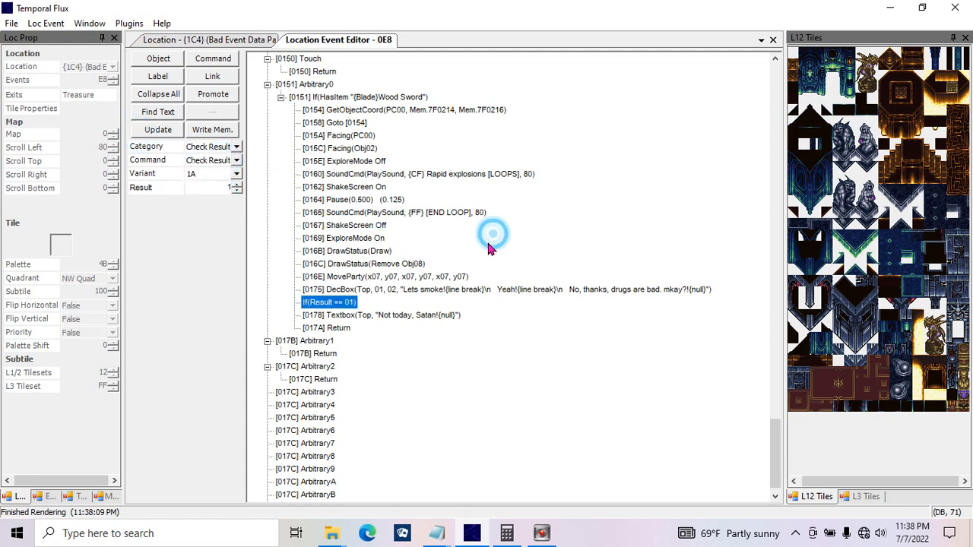
Step: Nest the "Not today, Satan!" textbox inside the If(Result == 01) check, and collapse and expand that branch
drag(371, 313, 366, 305)
click(294, 302)
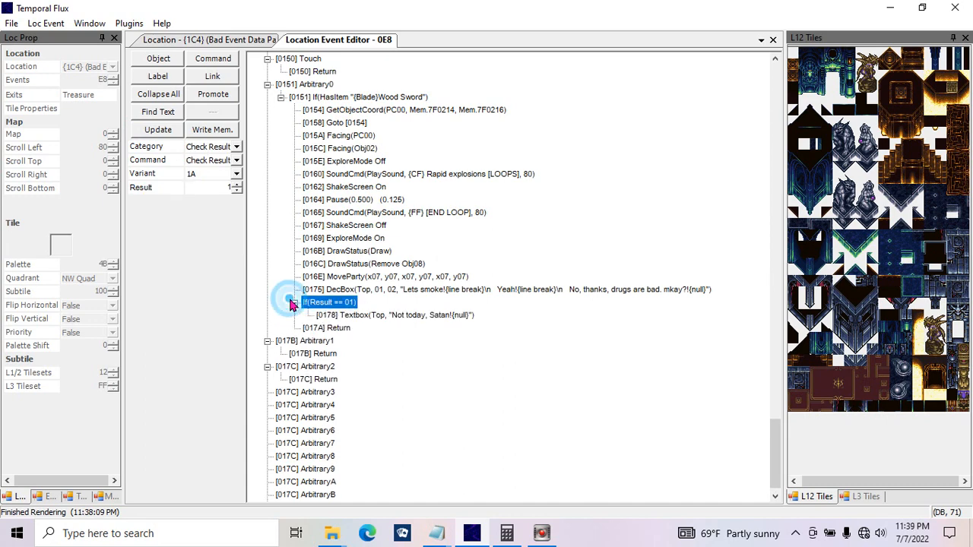
click(341, 316)
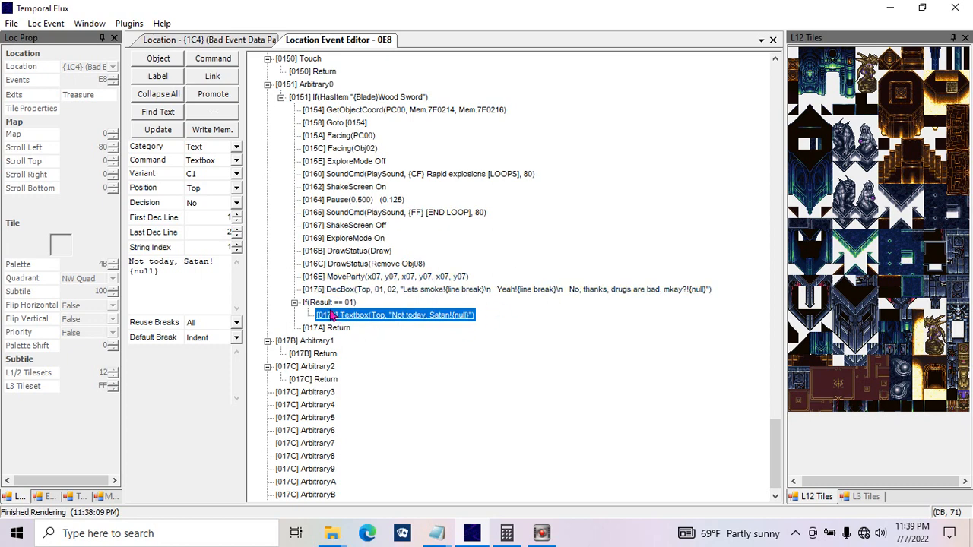
click(295, 303)
click(334, 314)
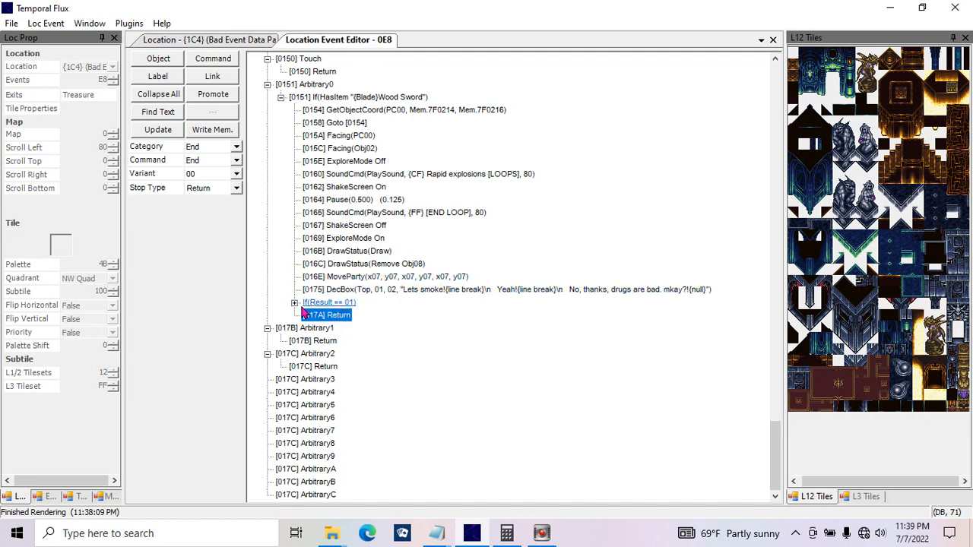
click(295, 303)
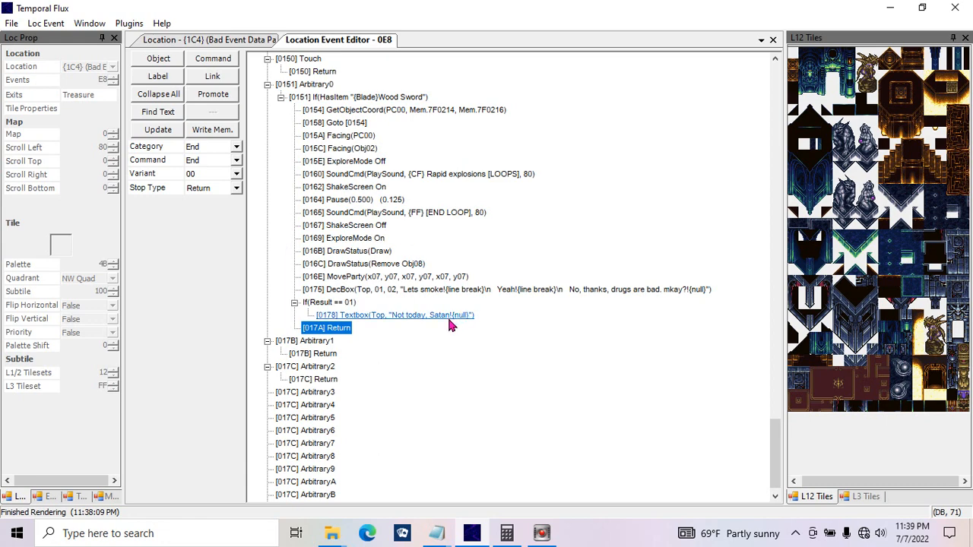
Step: Try adding the {heart}{note}{infinity} symbol tags before {null} in the "Not today, Satan!" textbox text
click(395, 290)
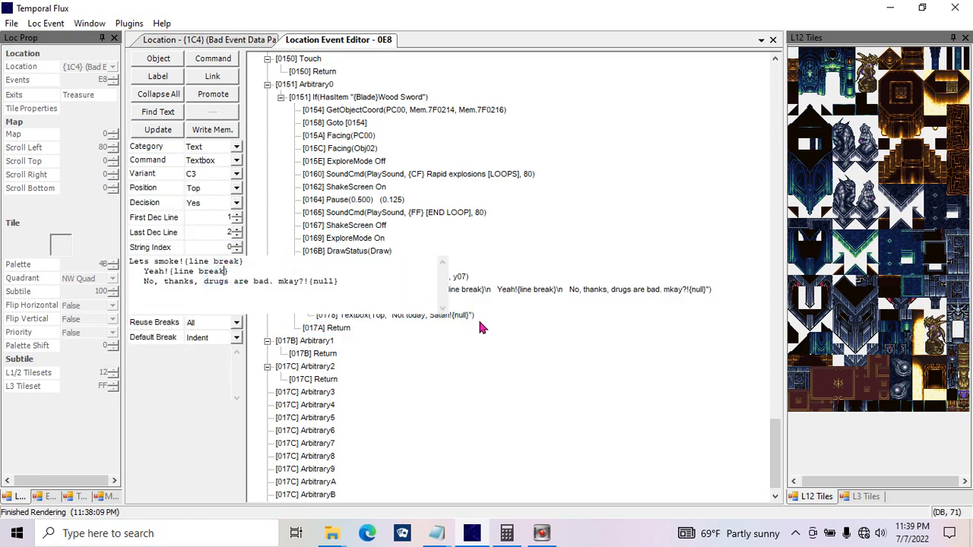
click(456, 316)
click(218, 266)
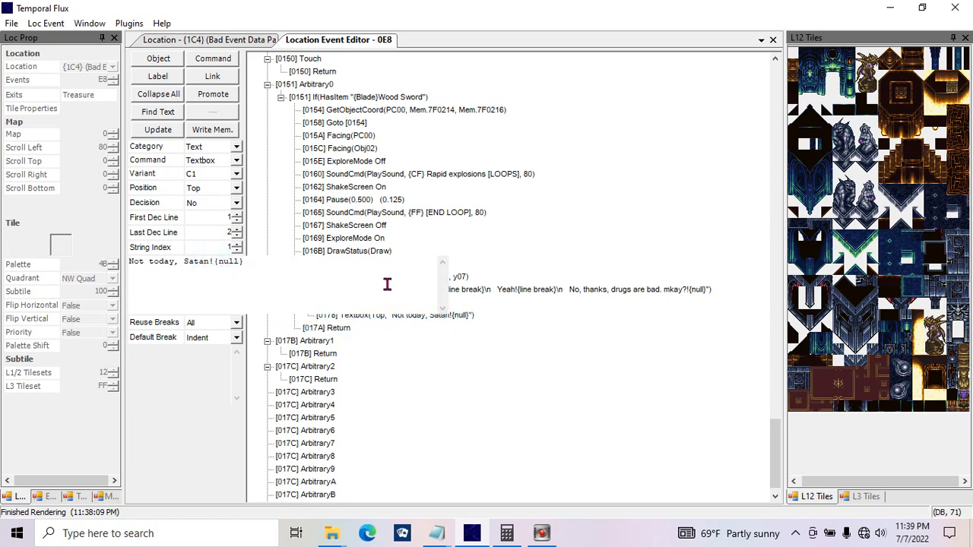
text({heart}{not4e}{infinite{)
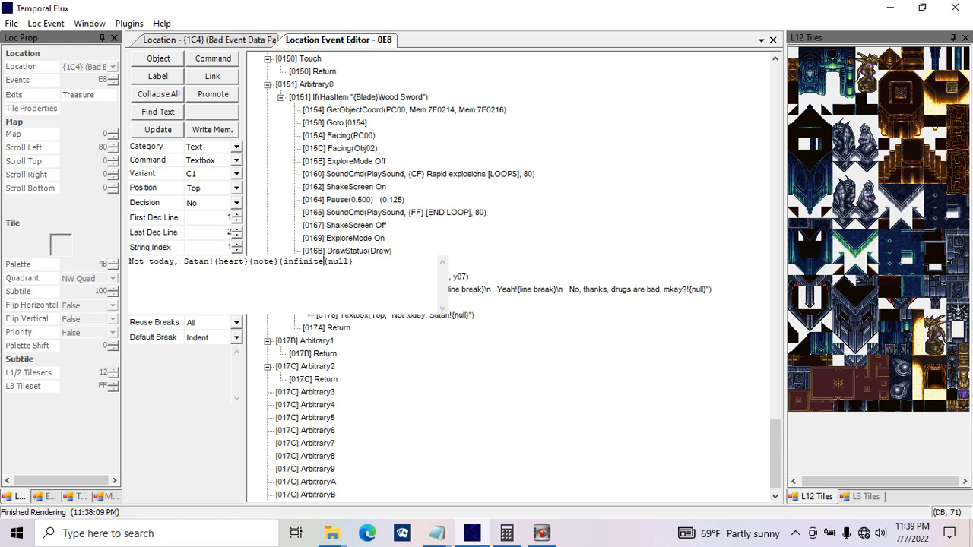
key(BackSpace)
text(y)
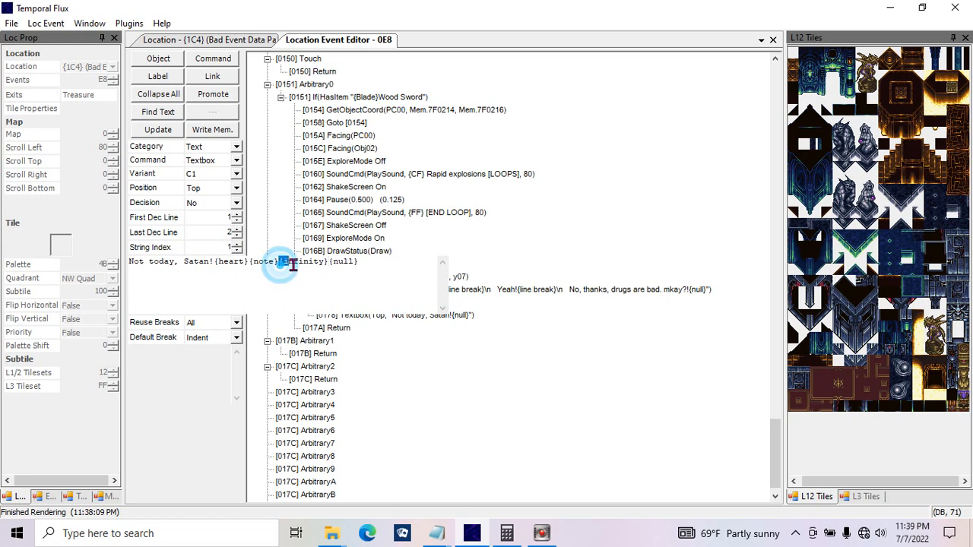
drag(279, 262, 329, 262)
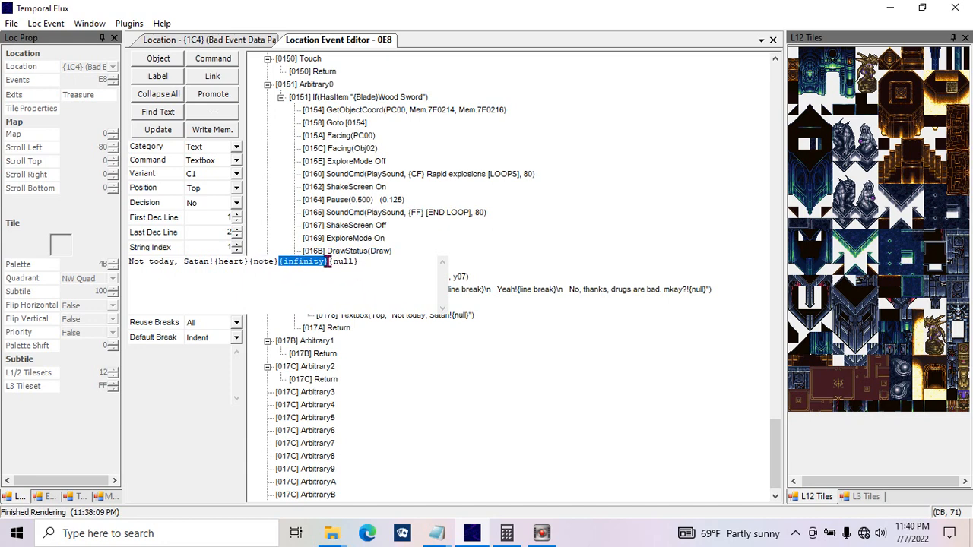
Step: Examine the "?!" punctuation at the end of the "No, thanks" line in the decision text
click(580, 290)
click(206, 287)
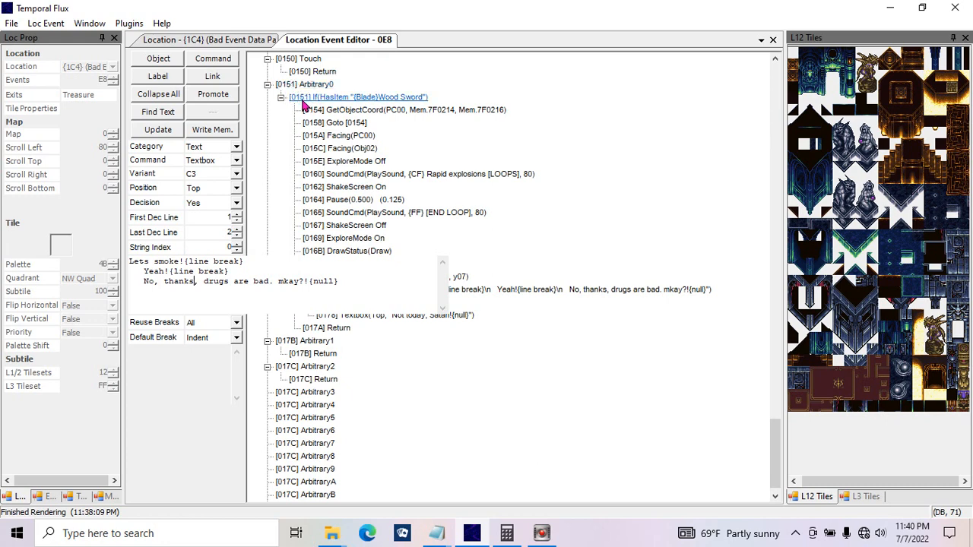
click(299, 281)
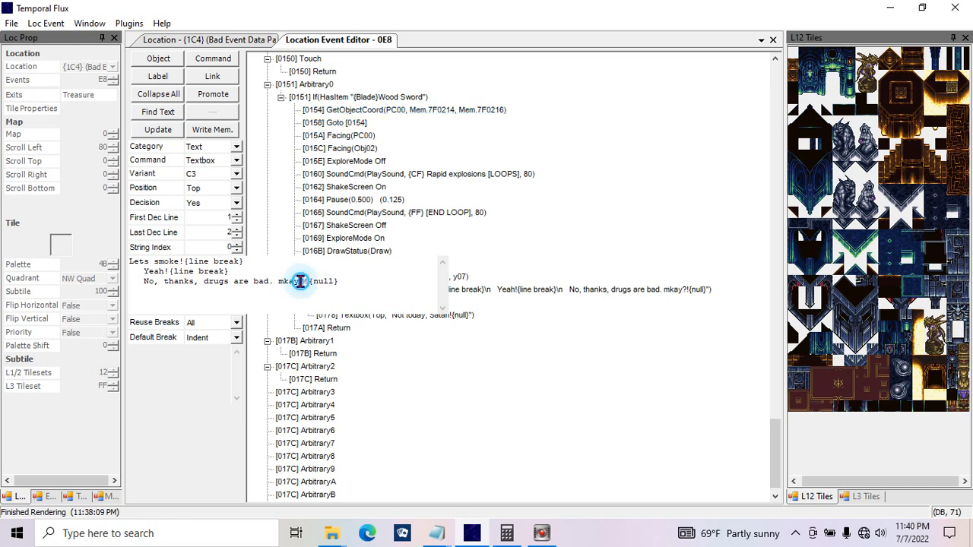
mouse_move(300, 285)
mouse_down()
mouse_move(310, 283)
mouse_move(297, 283)
mouse_up()
click(297, 285)
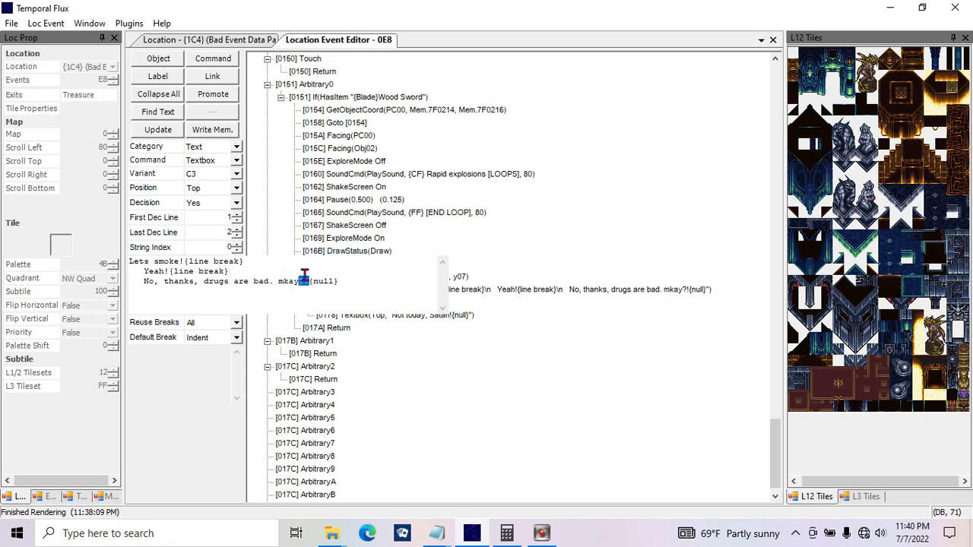
drag(309, 275, 296, 281)
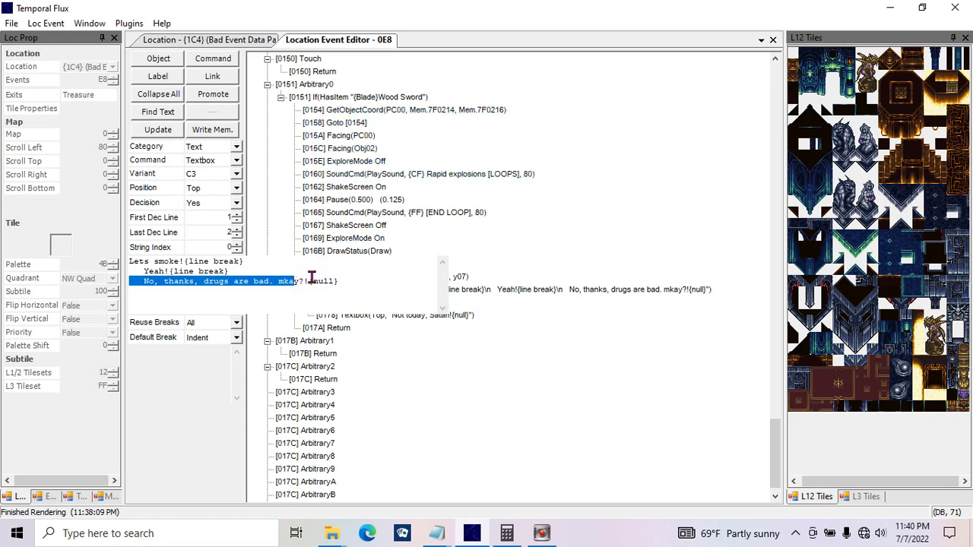
click(310, 279)
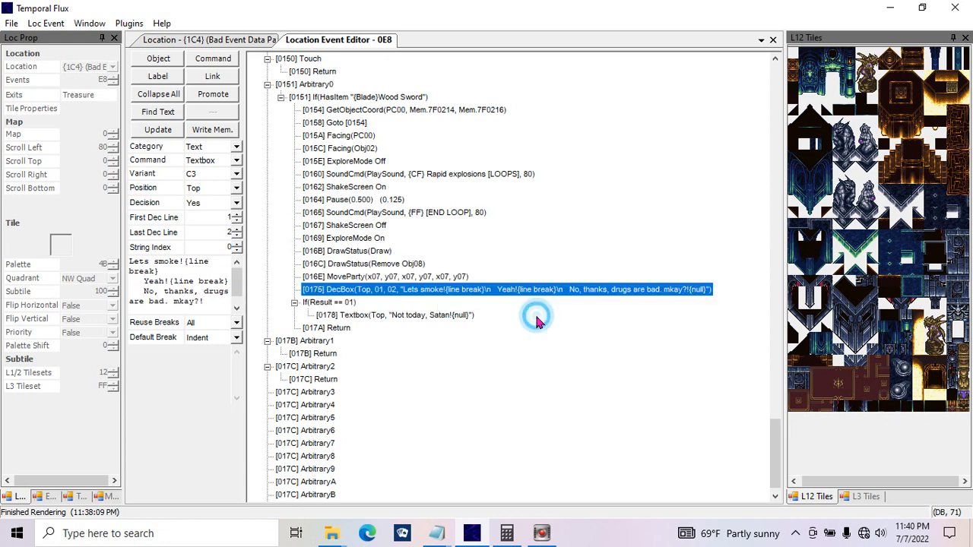
Step: Remove the {null} tag from the end of the "Not today, Satan!" textbox text
click(392, 312)
click(195, 277)
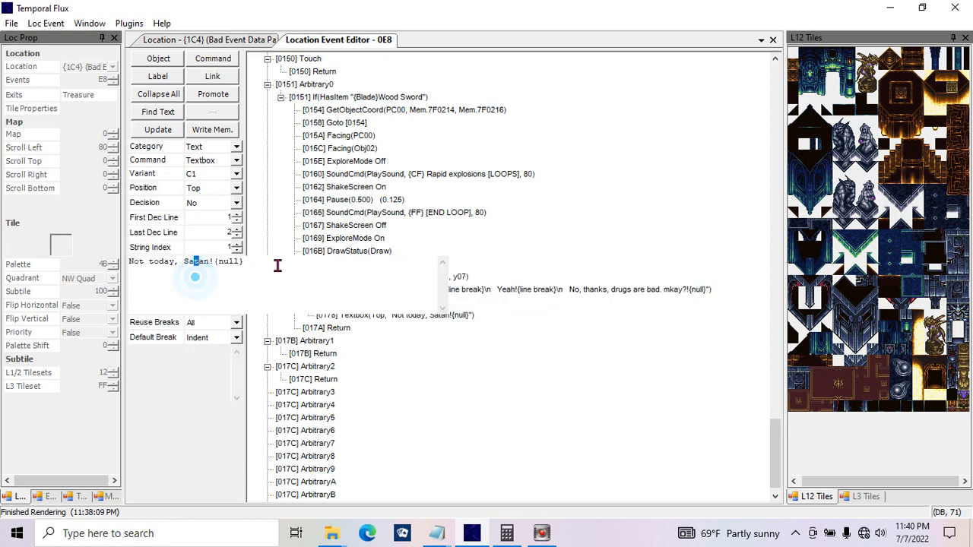
drag(277, 266, 67, 228)
click(280, 259)
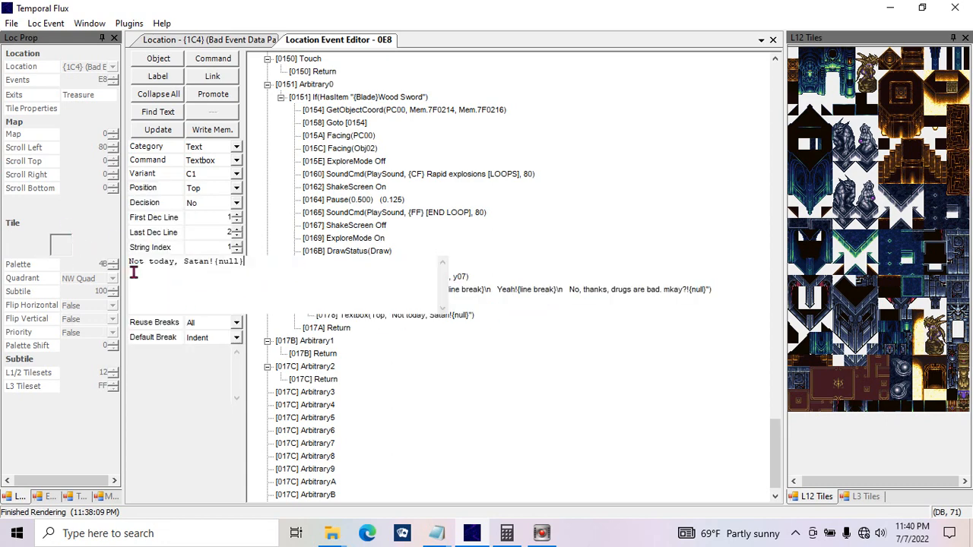
key(BackSpace)
key(BackSpace)
key(BackSpace)
key(BackSpace)
key(BackSpace)
Step: Copy the "Not today, Satan!" line and repeat it on new lines until the text has five lines
drag(249, 265, 53, 242)
key(ctrl+c)
click(251, 260)
key(Return)
key(ctrl+v)
key(Return)
key(ctrl+v)
key(Return)
key(ctrl+v)
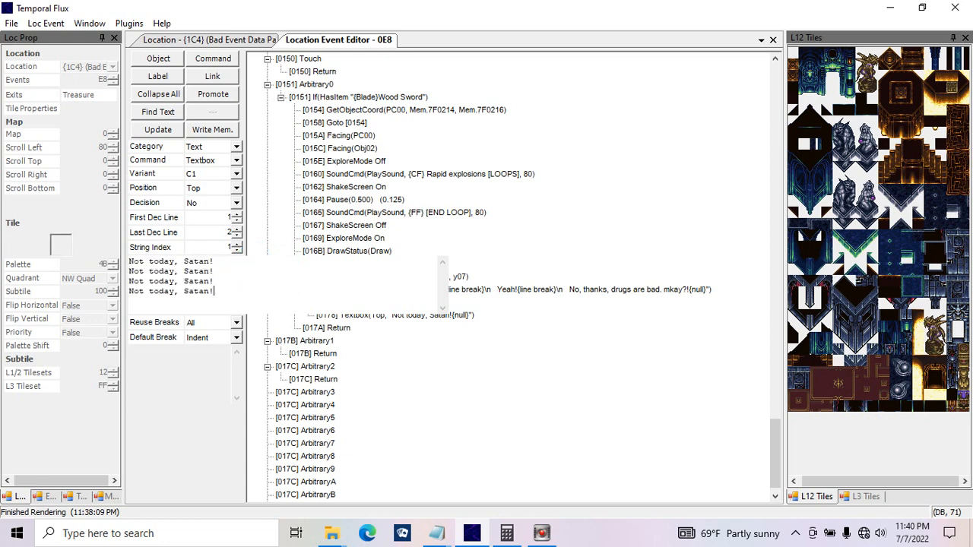
key(Return)
key(ctrl+v)
Step: Update the textbox command and reopen its five-line text to check the break tags
click(183, 130)
click(570, 241)
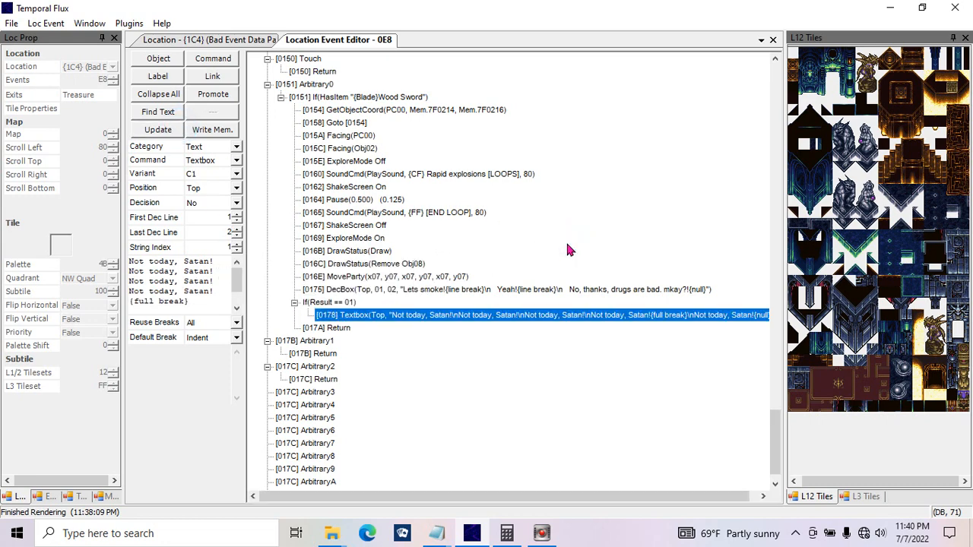
key(Up)
key(Down)
click(205, 278)
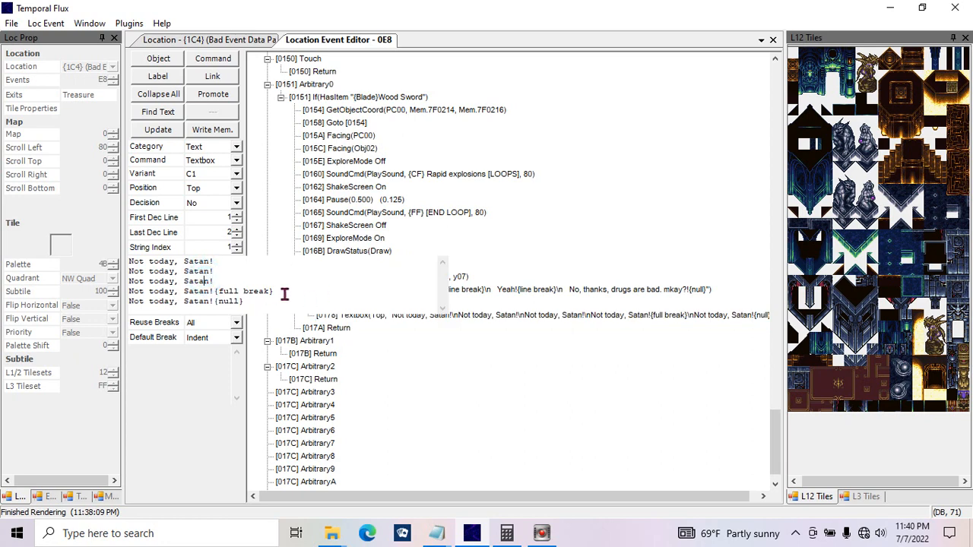
Step: Examine the {full break} tag on the fourth line and the {null} tag on the last line of the textbox text
click(270, 301)
drag(283, 292, 214, 292)
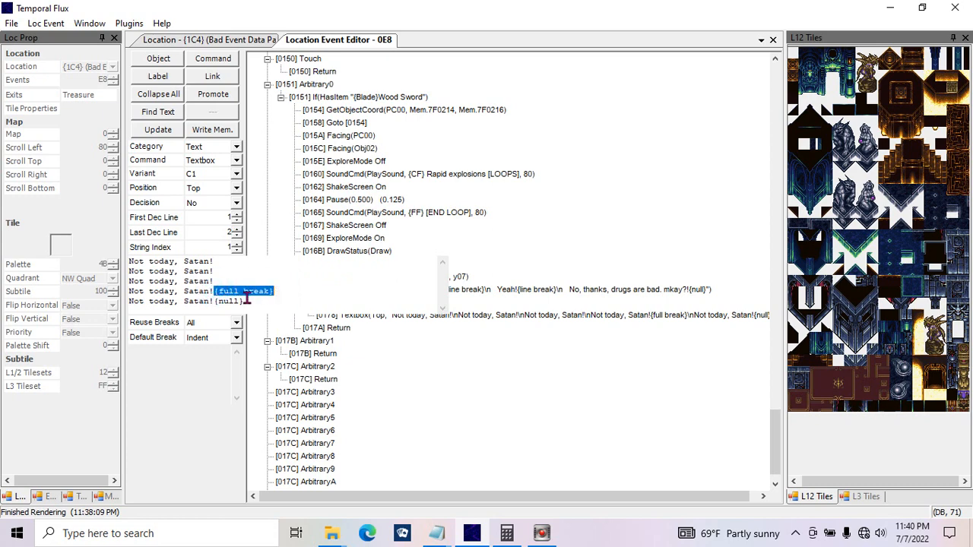
click(131, 302)
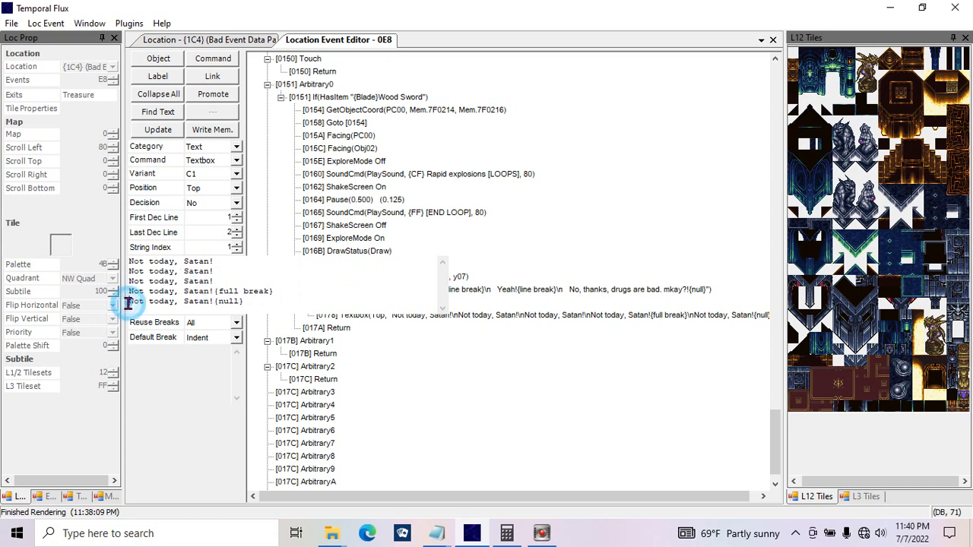
drag(297, 291, 214, 290)
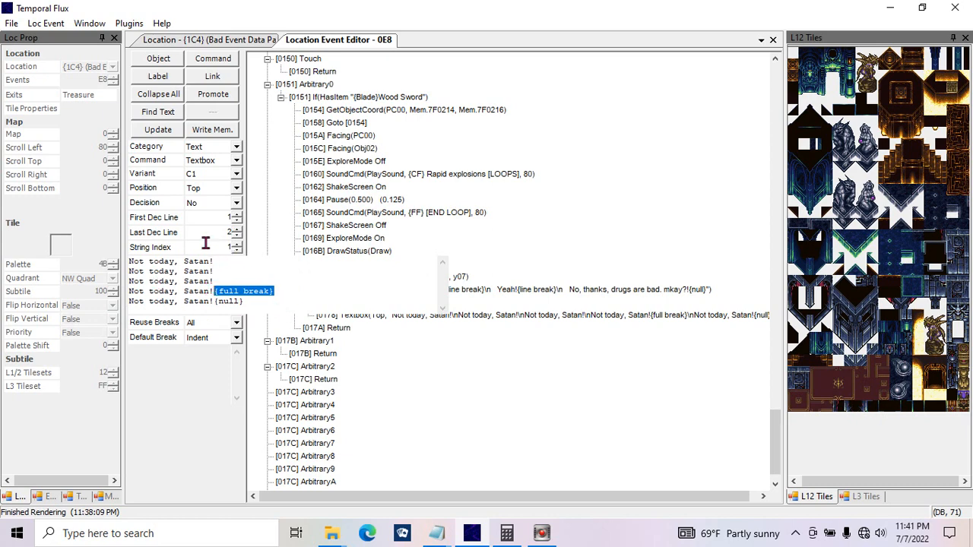
key(shift+Up)
key(shift+Up)
key(shift+Up)
key(shift+Home)
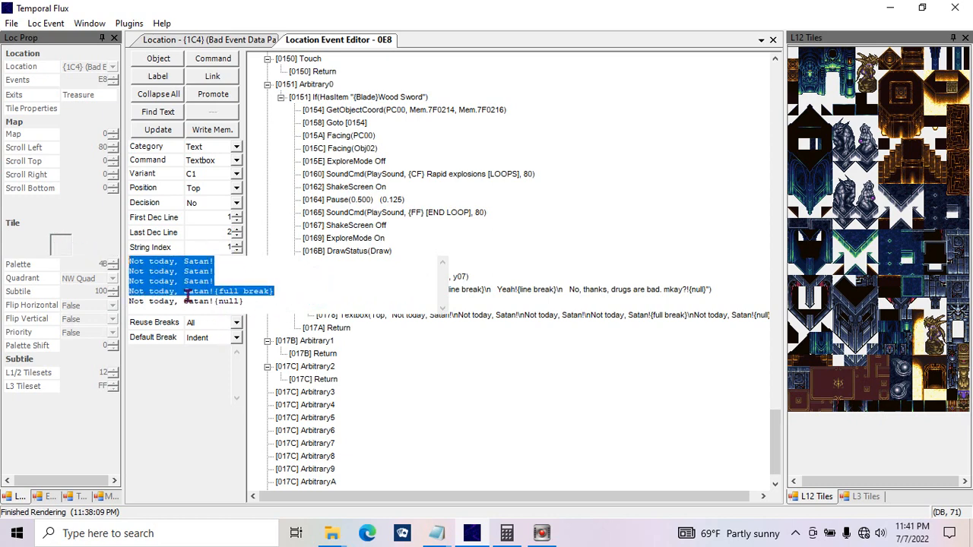
drag(293, 304, 105, 301)
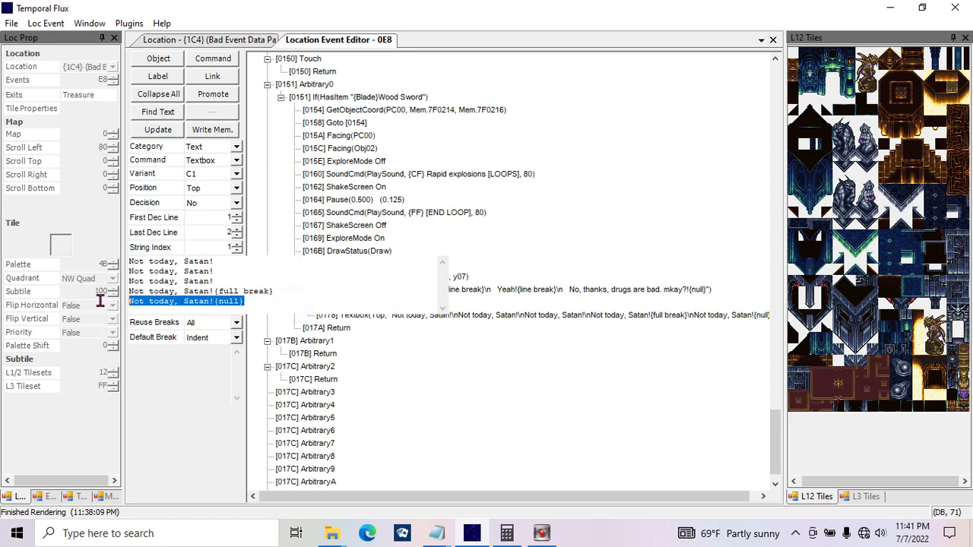
drag(282, 291, 79, 249)
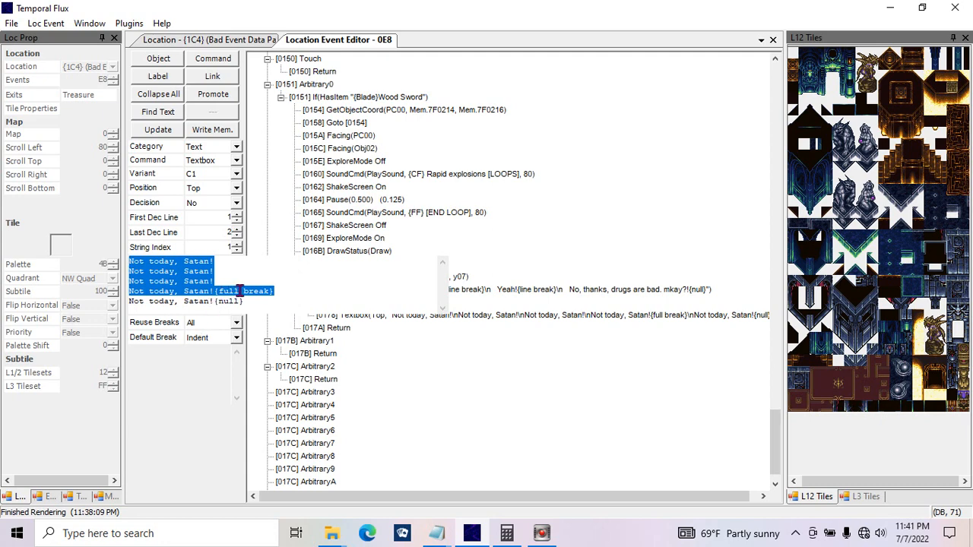
Step: Change the fourth line's {full break} tag to {page break} and update the textbox command
double_click(228, 291)
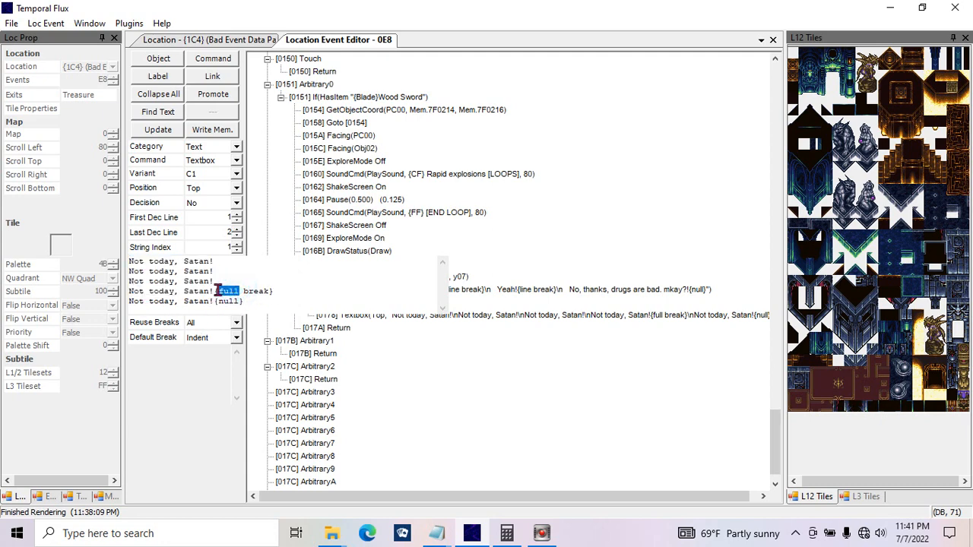
text(page)
click(159, 129)
click(179, 281)
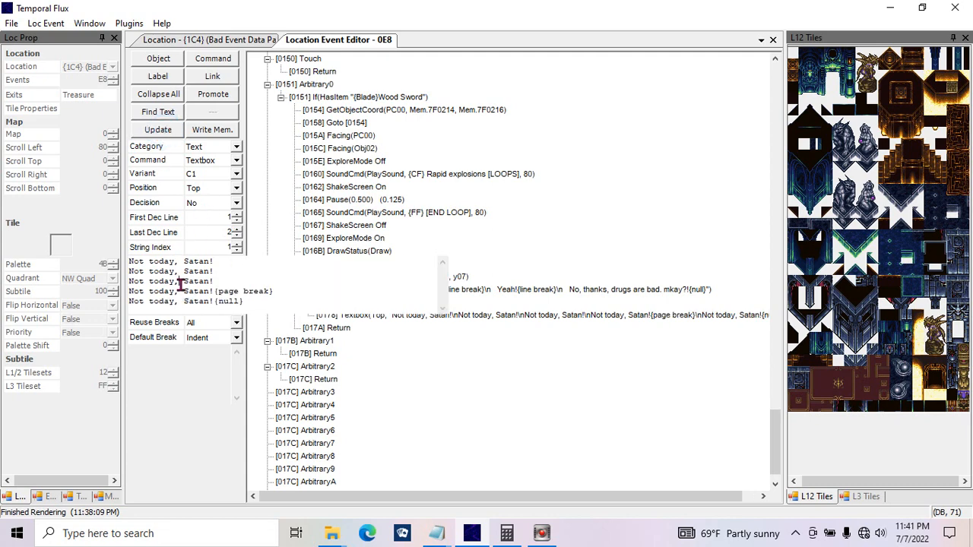
Step: Try indenting the line after the {page break} tag by three spaces, and remove the indent again
drag(292, 285, 216, 291)
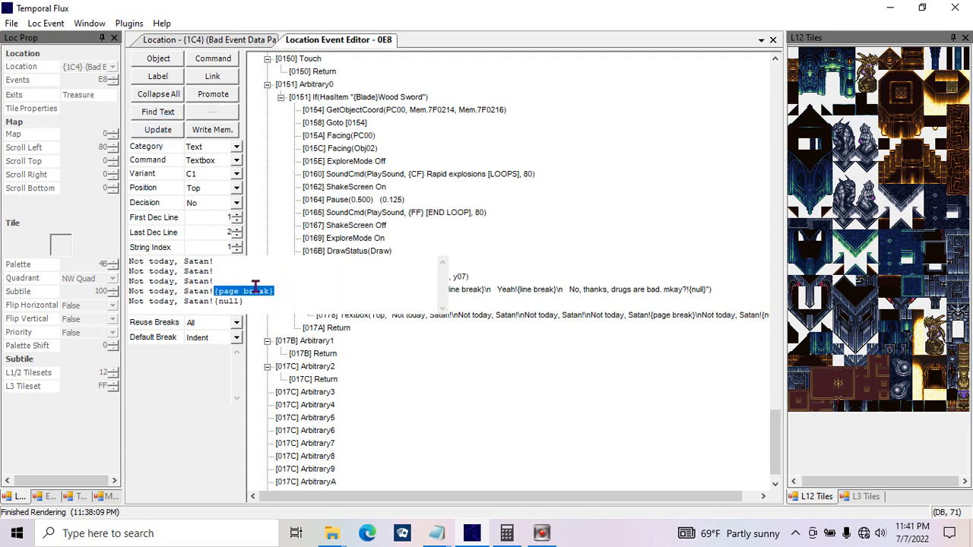
click(129, 302)
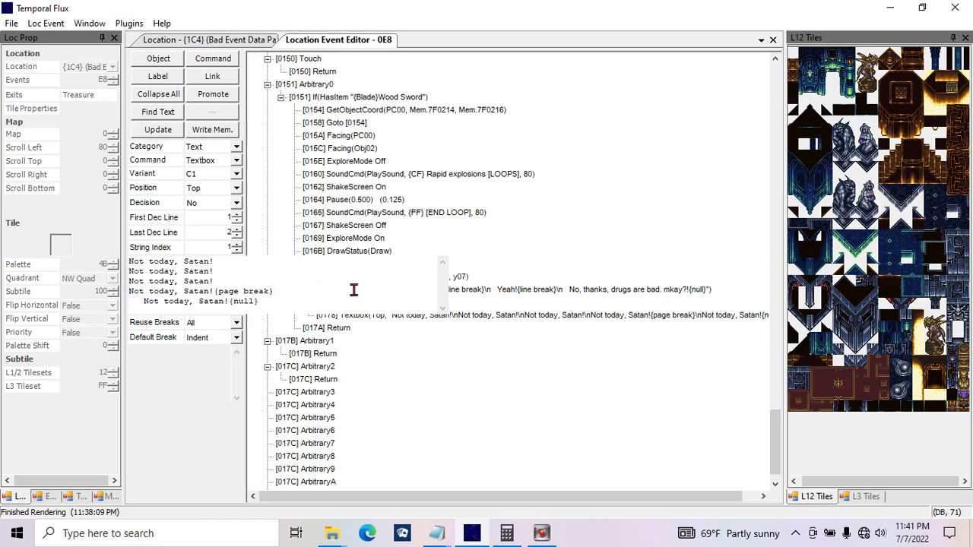
key(BackSpace)
key(BackSpace)
key(BackSpace)
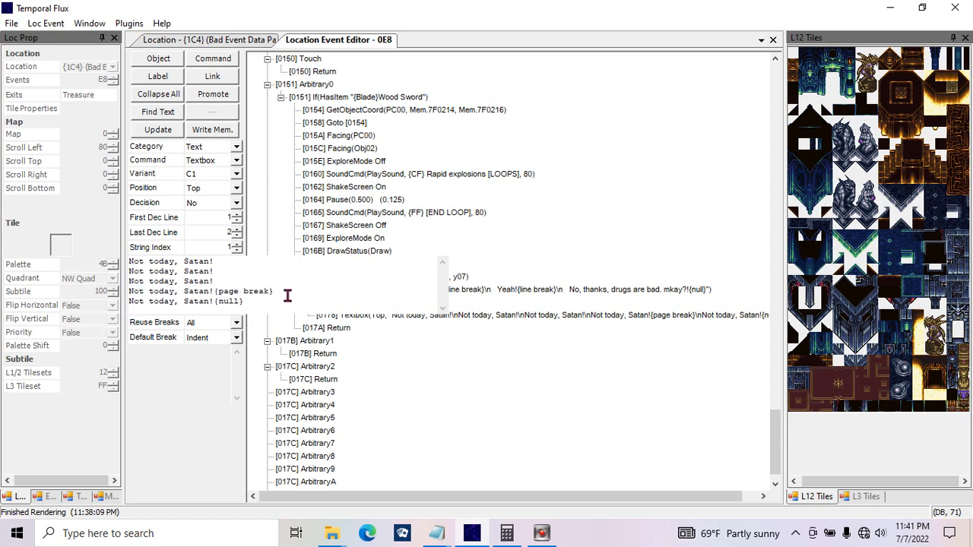
Step: Insert a {delay 08} tag in front of the {page break} tag on the fourth line
click(278, 289)
drag(327, 291, 214, 288)
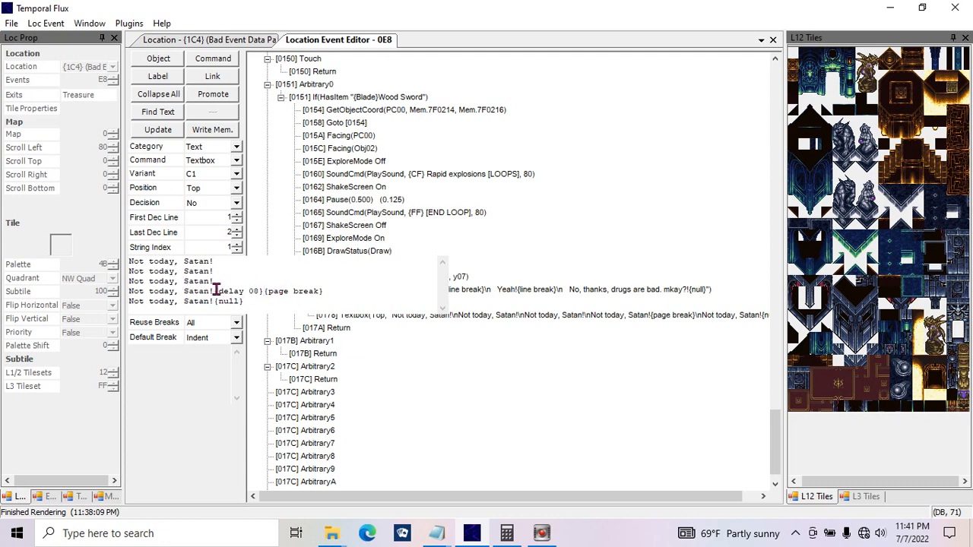
drag(214, 290, 263, 291)
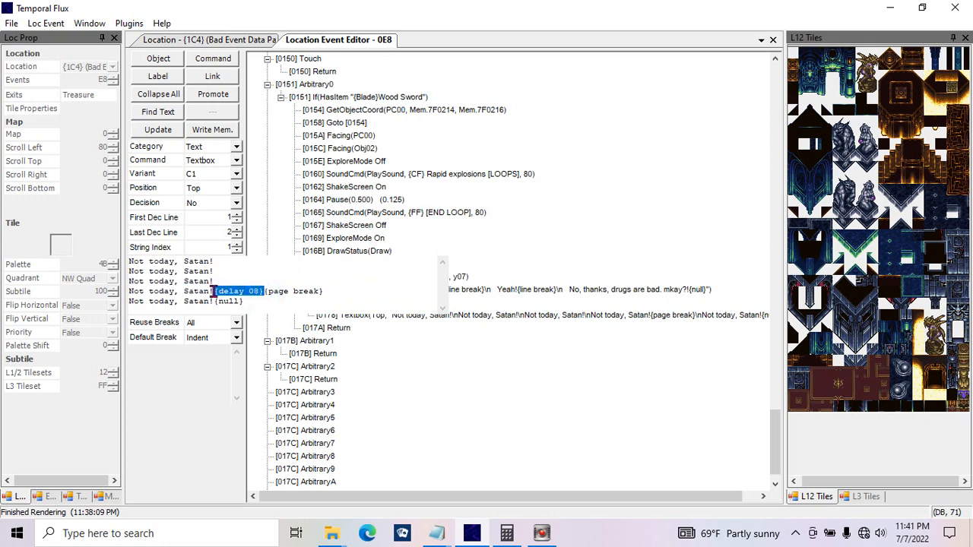
drag(264, 290, 323, 291)
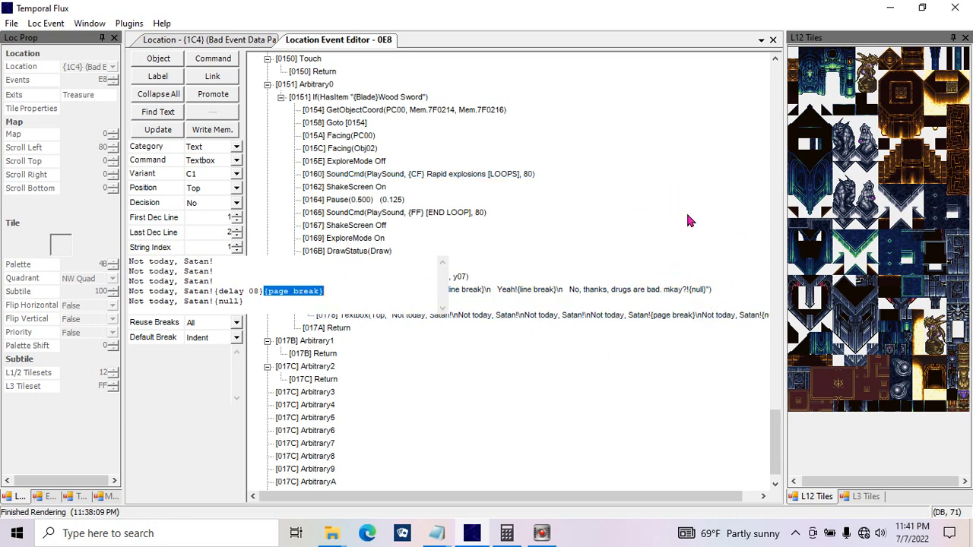
mouse_move(339, 291)
mouse_down()
mouse_move(217, 296)
mouse_move(325, 289)
mouse_up()
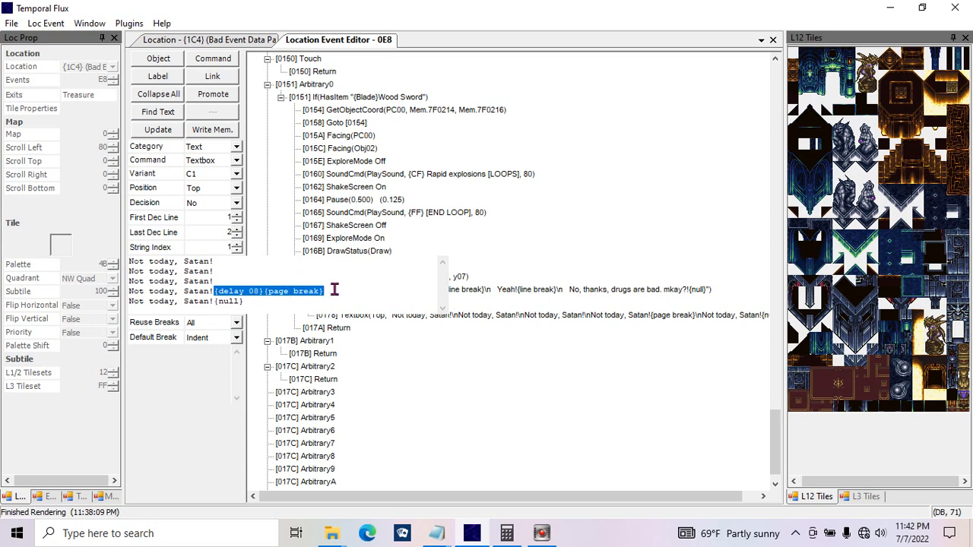
Step: Duplicate the {delay 08} tag in front of {page break} and change the copy to {delay 00}
drag(334, 290, 262, 290)
key(ctrl+c)
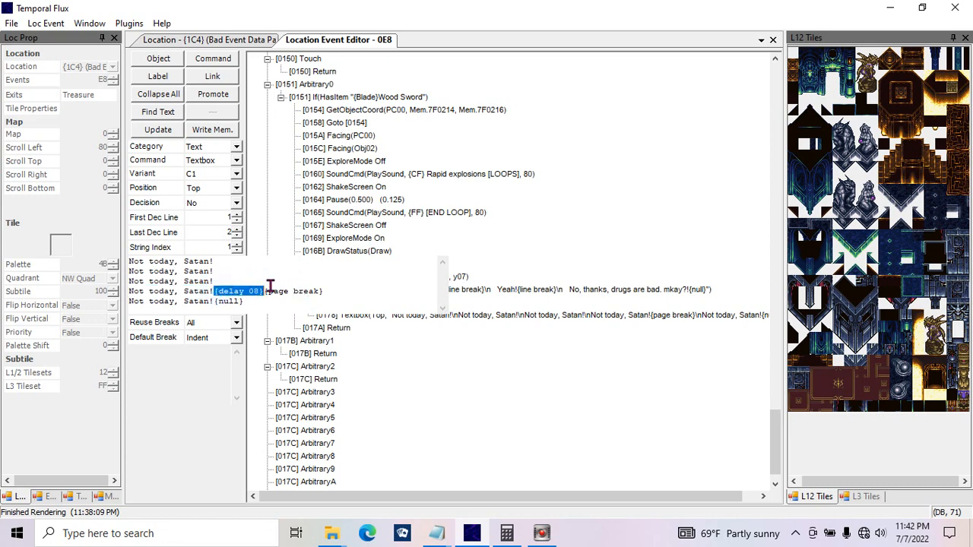
click(263, 286)
key(ctrl+v)
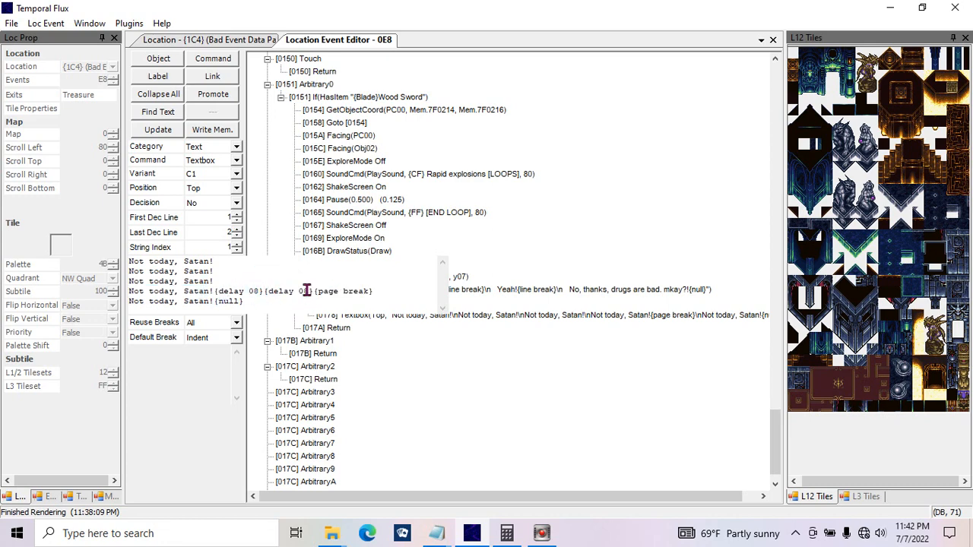
drag(304, 290, 307, 290)
text(0)
drag(263, 290, 314, 290)
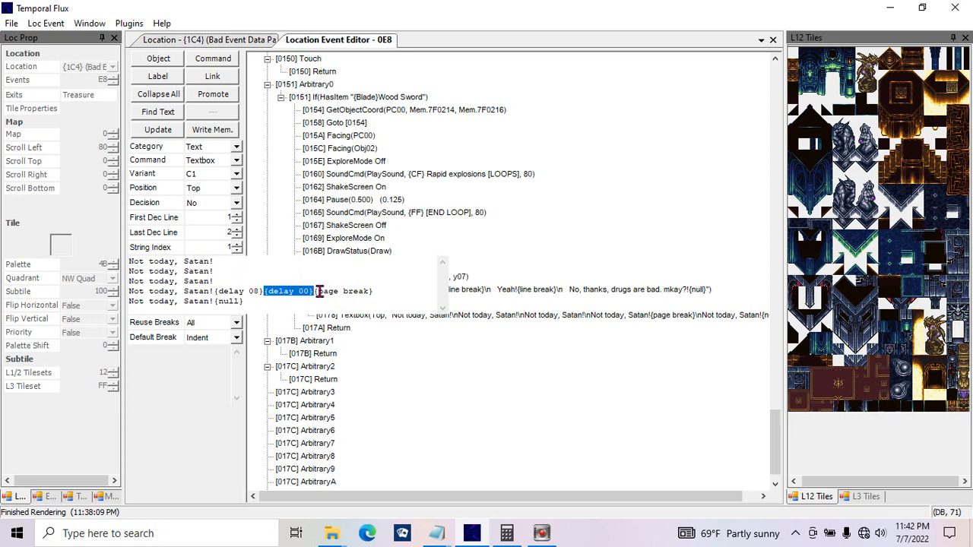
click(315, 290)
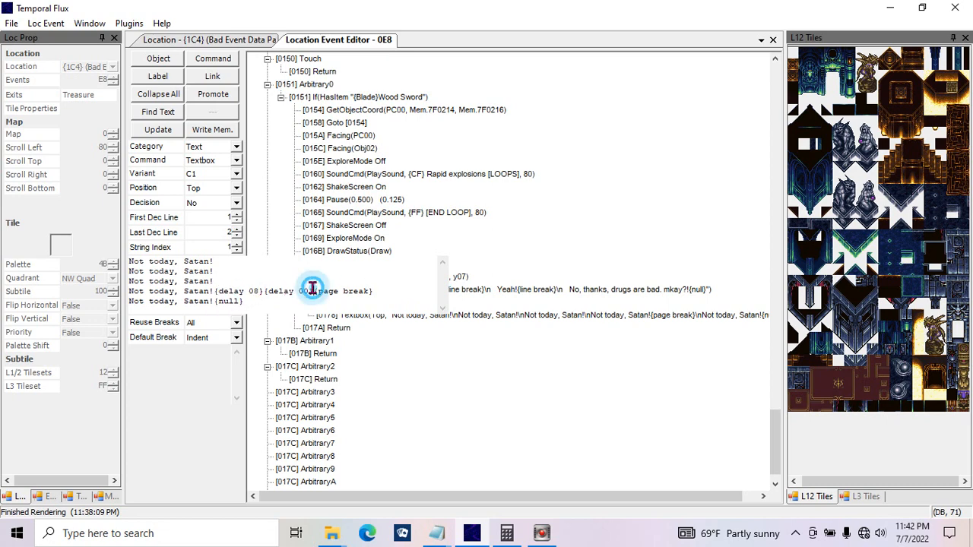
Step: Move the {delay 08}{delay 00} tags from the fourth line to just before {null} on the last line
drag(314, 291, 224, 291)
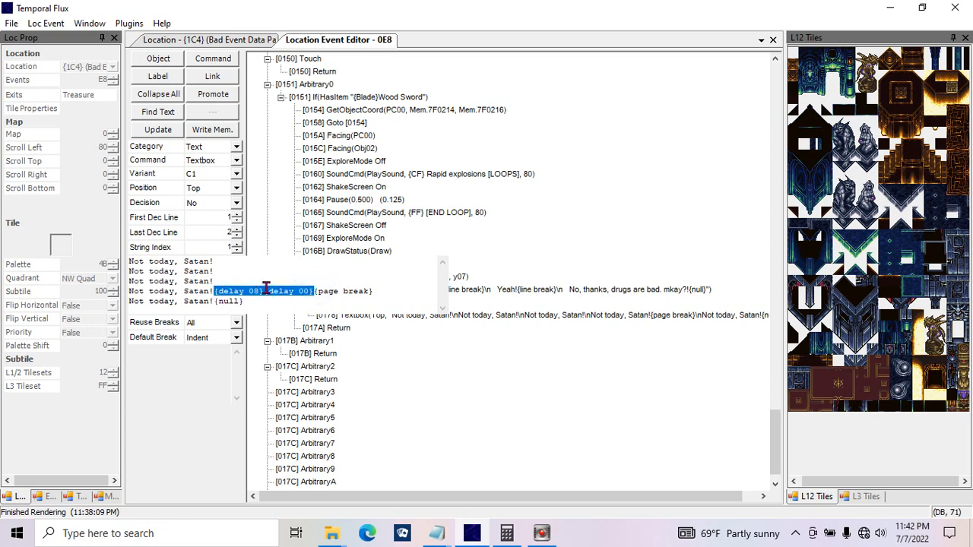
key(Delete)
click(214, 301)
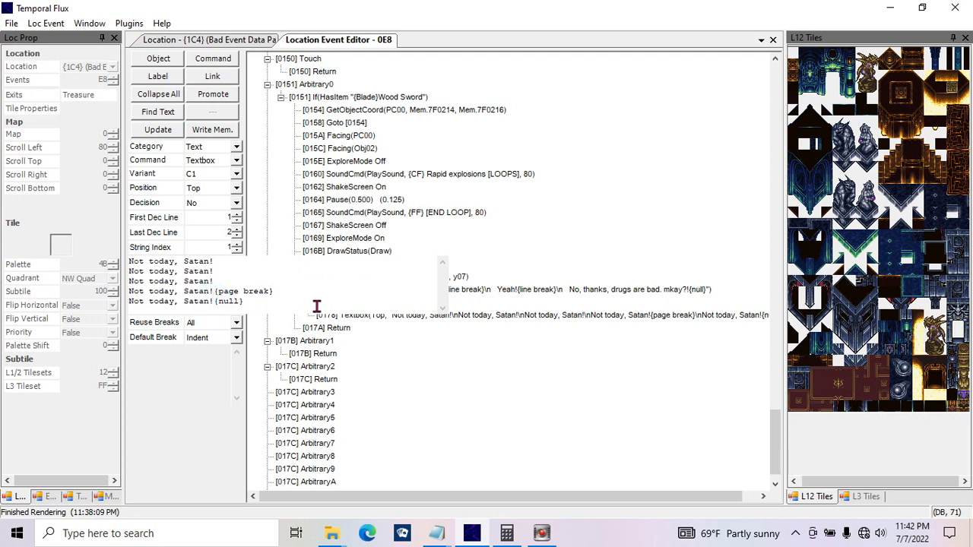
text({delay 08}{delay 00})
drag(346, 301, 220, 301)
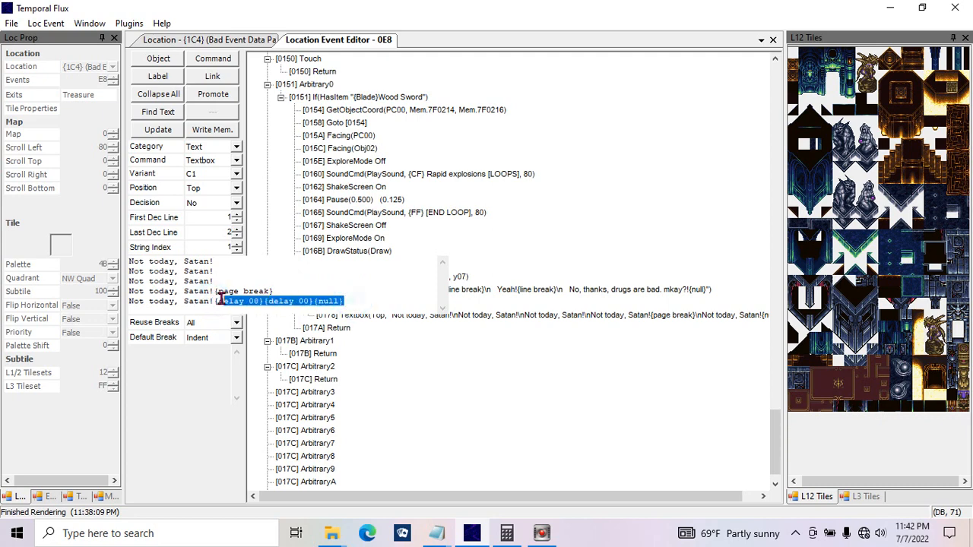
click(277, 298)
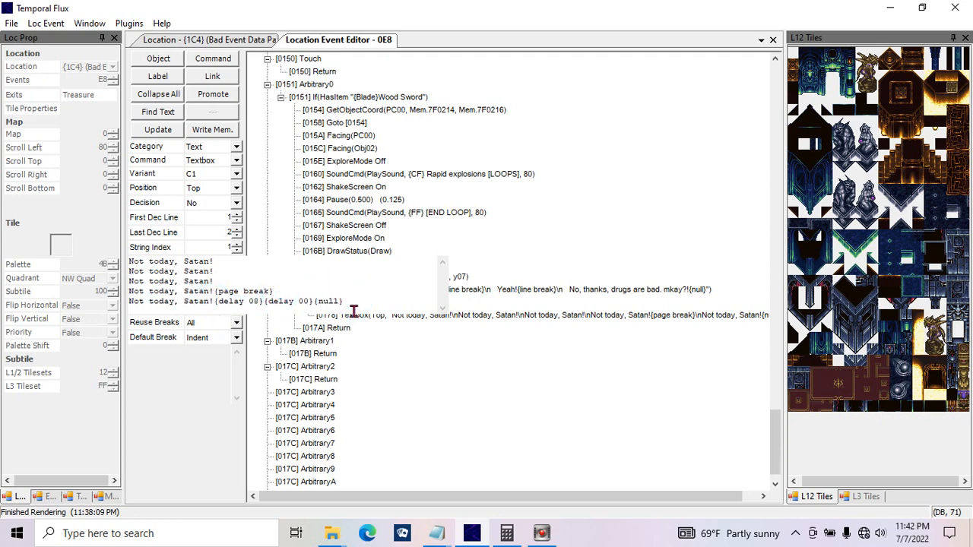
drag(359, 302, 88, 298)
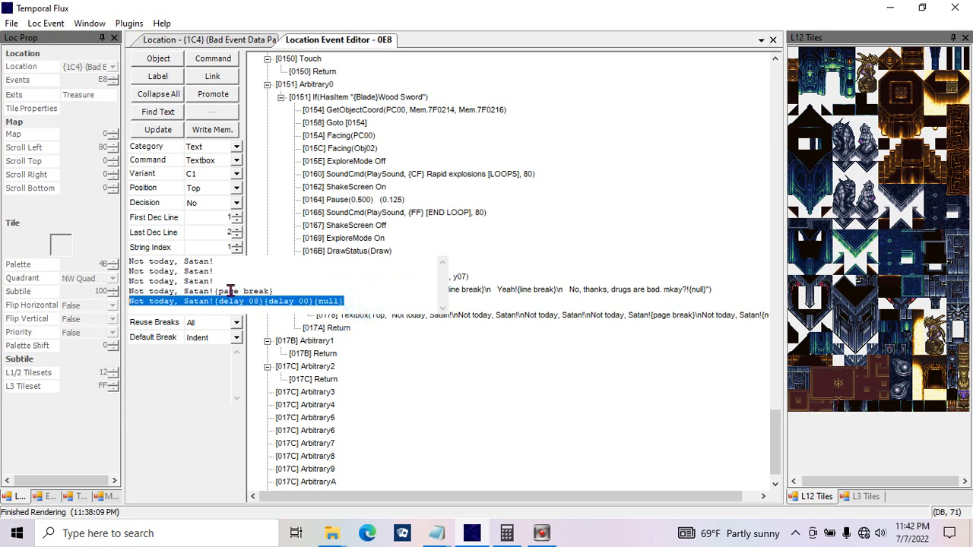
click(258, 290)
Step: Copy the two delay tags to the fourth line and change its {page break} tag to {instant page break}
drag(313, 301, 216, 301)
key(ctrl+c)
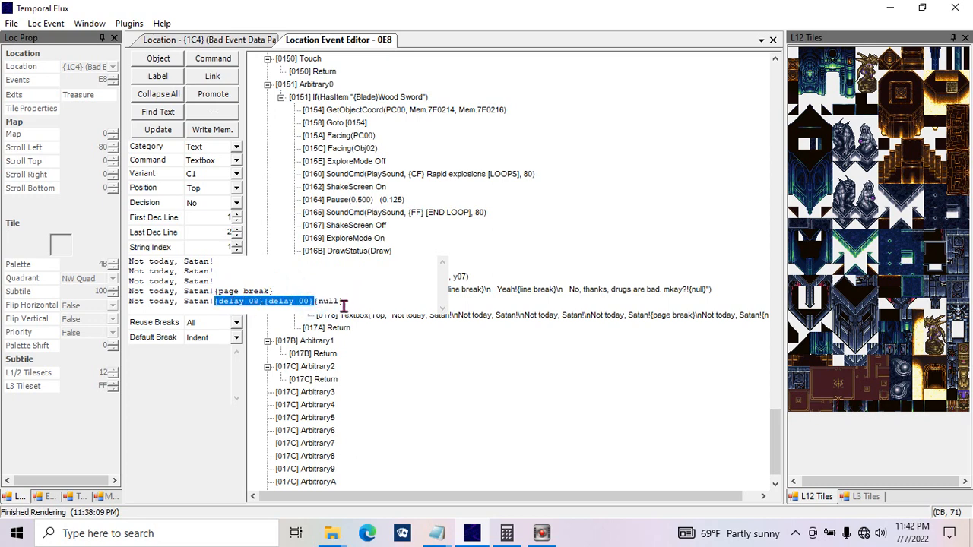
click(215, 286)
key(ctrl+v)
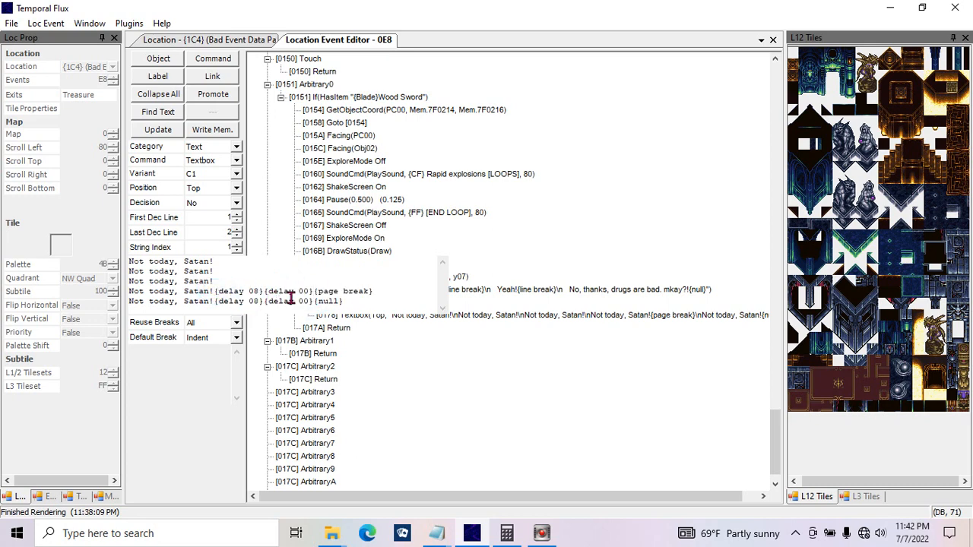
click(319, 292)
text(instant)
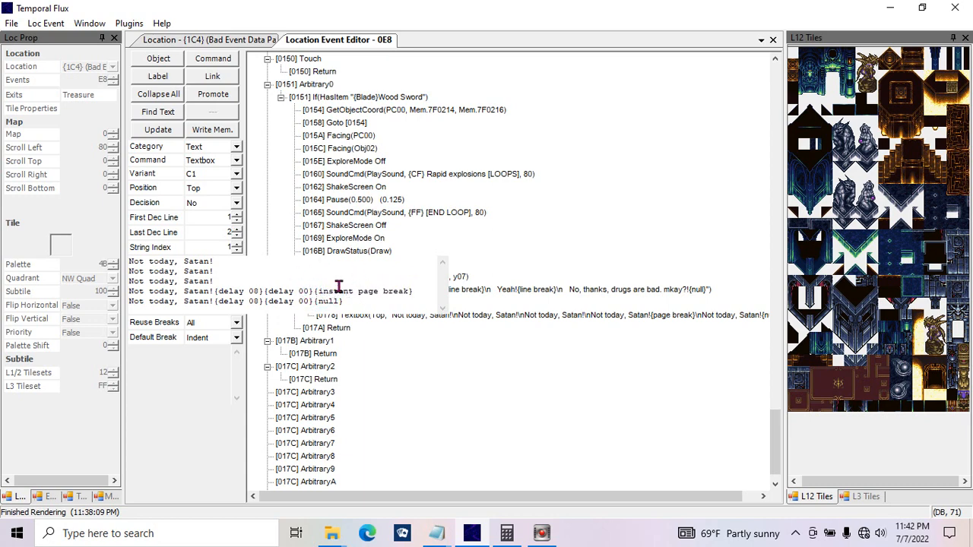
Step: Remove the {delay 00} tag from the fourth line and highlight its {delay 08}{instant page break} combination
drag(263, 292, 312, 295)
key(BackSpace)
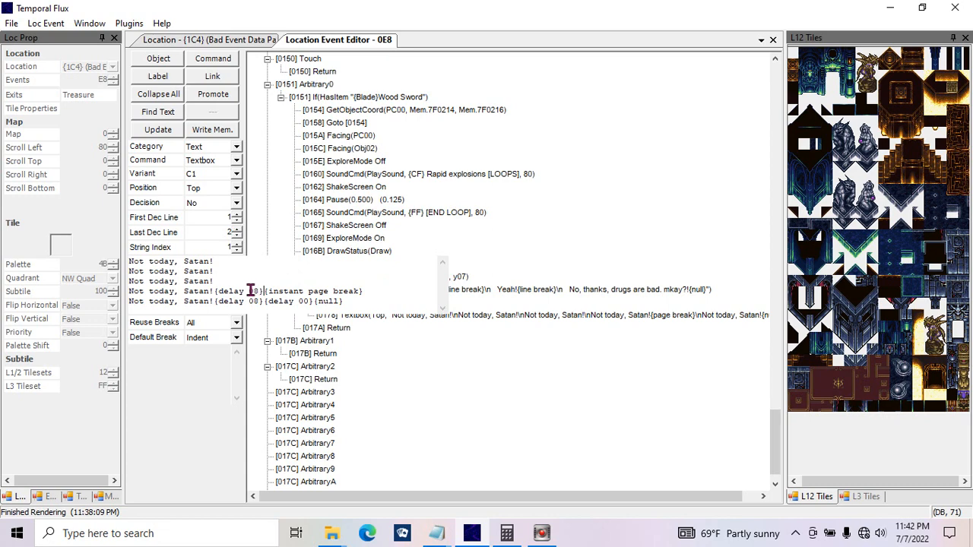
drag(249, 290, 258, 290)
drag(373, 292, 210, 294)
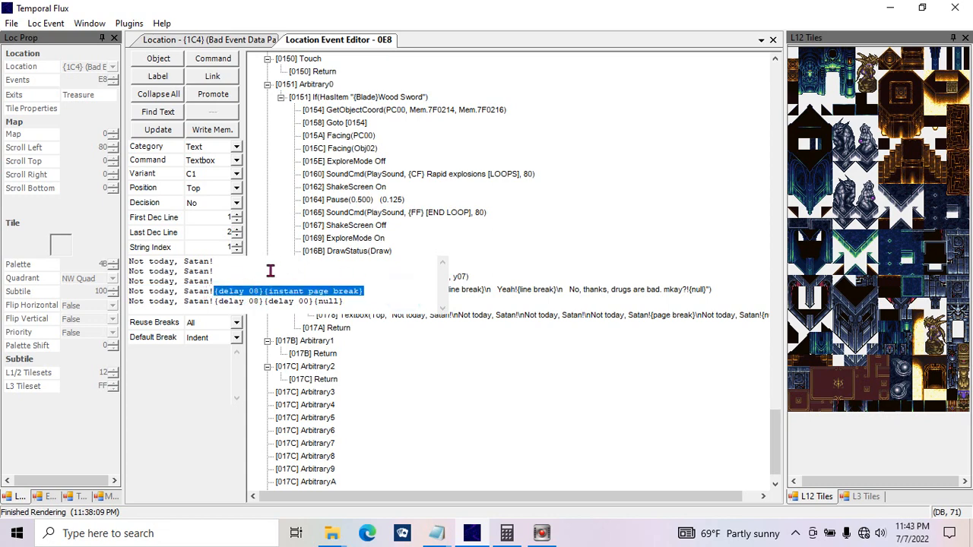
Step: Try replacing the fourth line's delay and break tags with a {PC0}: name tag, and delete it again
key(Delete)
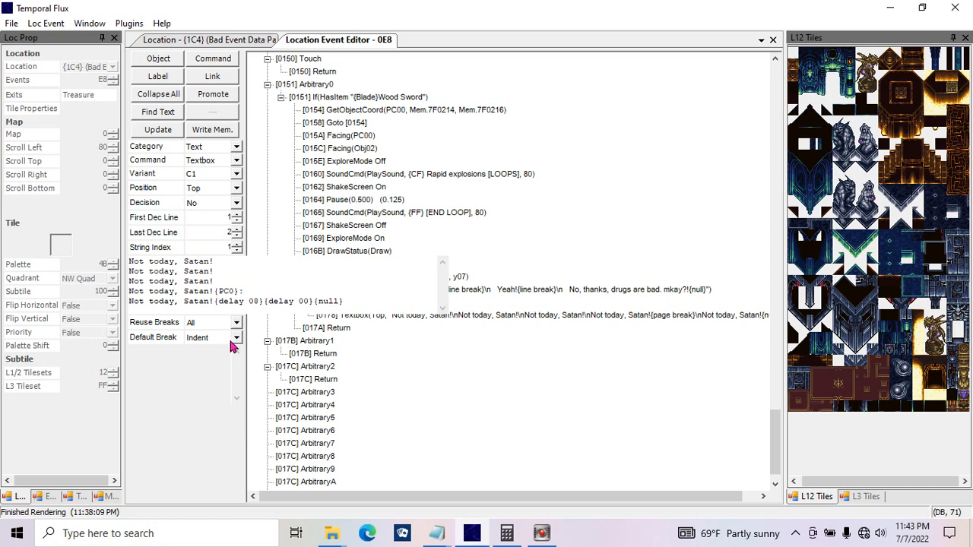
double_click(260, 294)
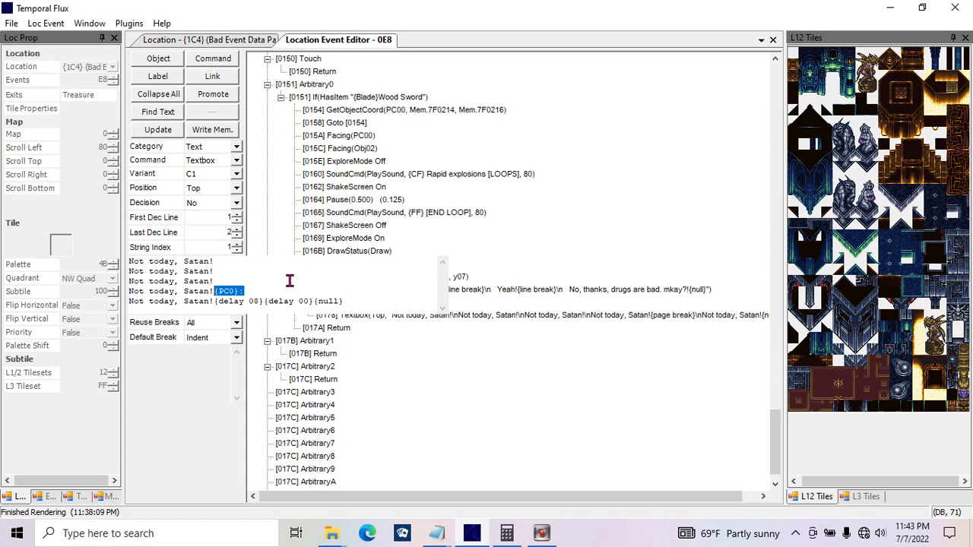
key(BackSpace)
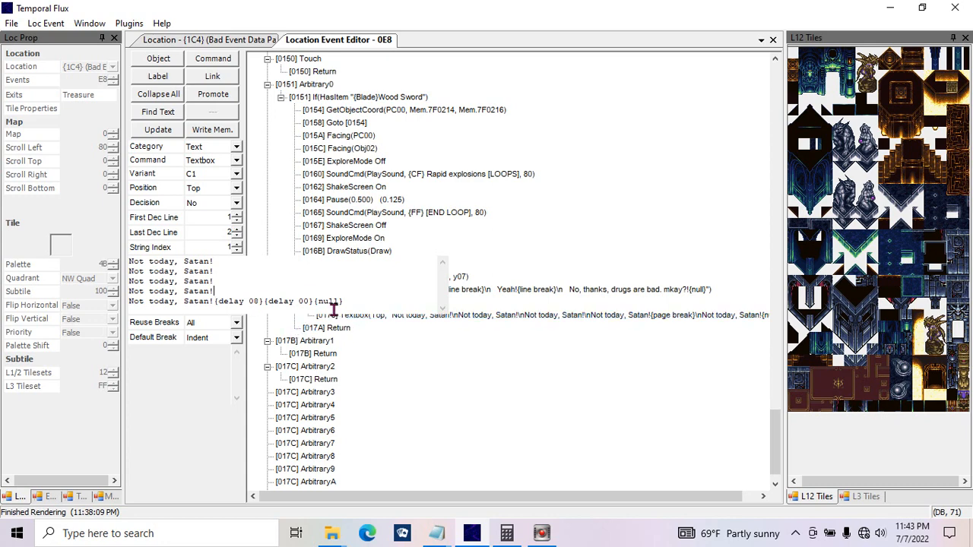
Step: Close the textbox text without updating the command and switch to the "CT TF game_mod tutorial art list" file in Notepad
key(ctrl+a)
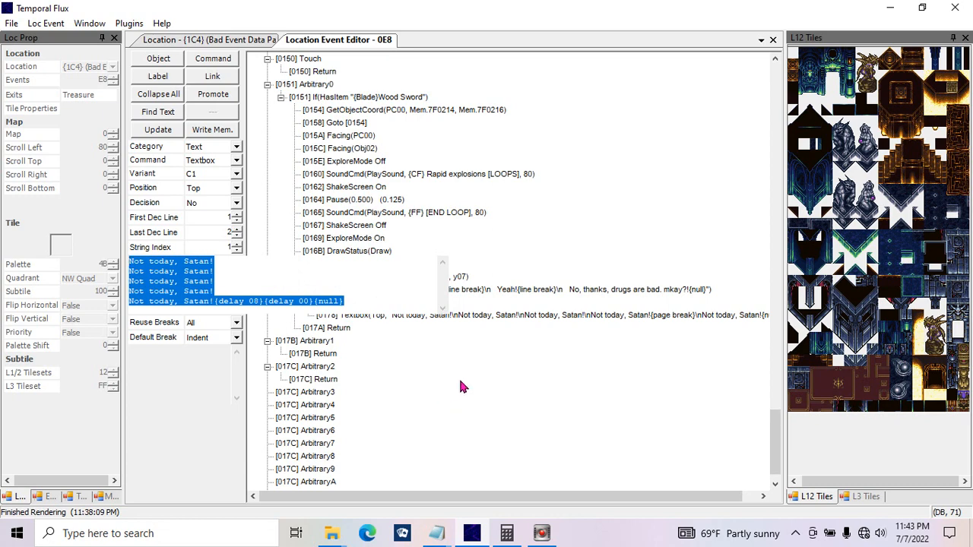
click(486, 373)
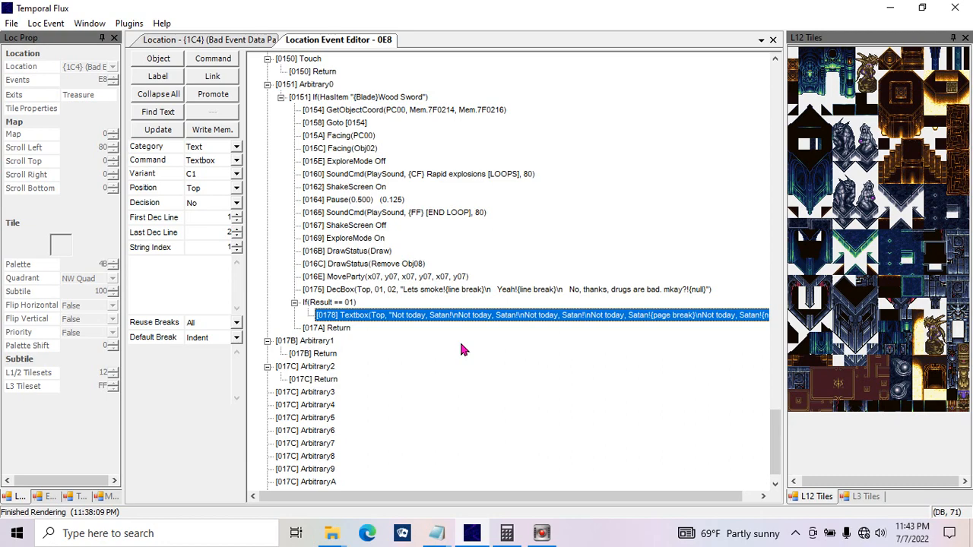
click(887, 9)
click(569, 254)
double_click(568, 255)
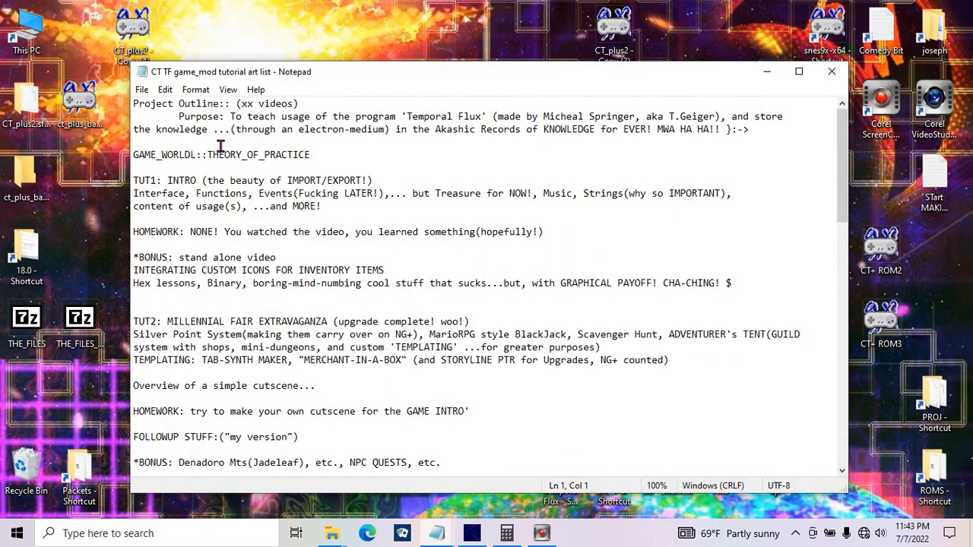
Step: Highlight the TUT1 section and the bonus video on integrating custom icons for inventory items, and minimize the outline
drag(363, 207, 114, 181)
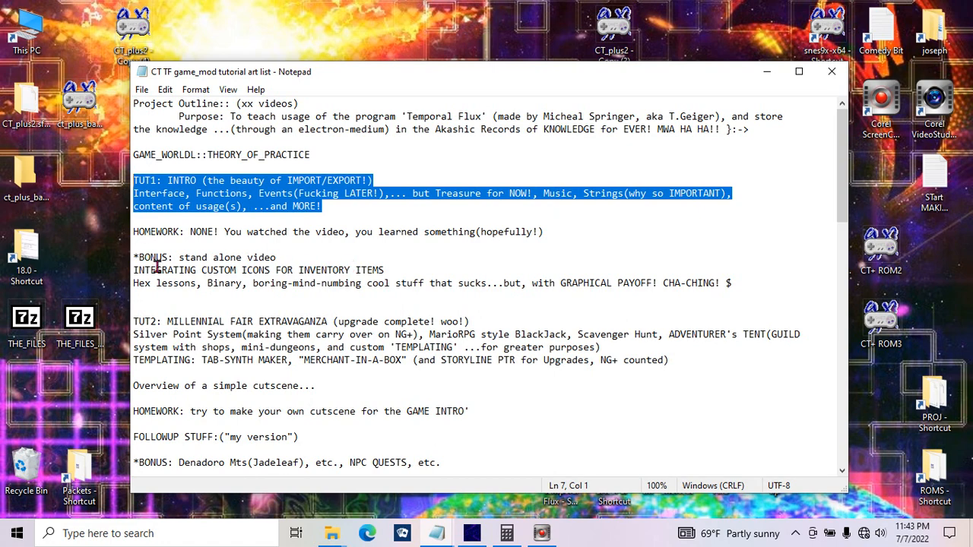
drag(135, 257, 748, 284)
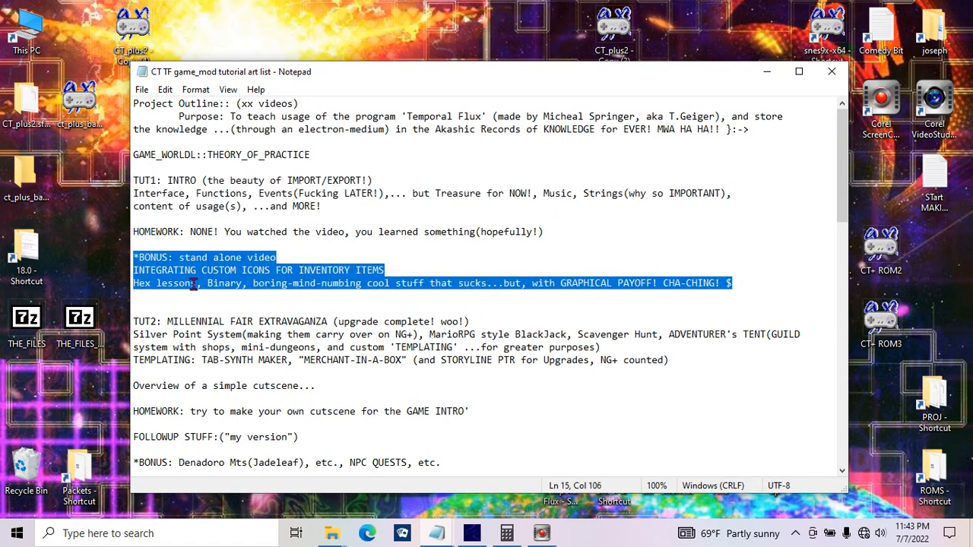
drag(388, 267, 86, 266)
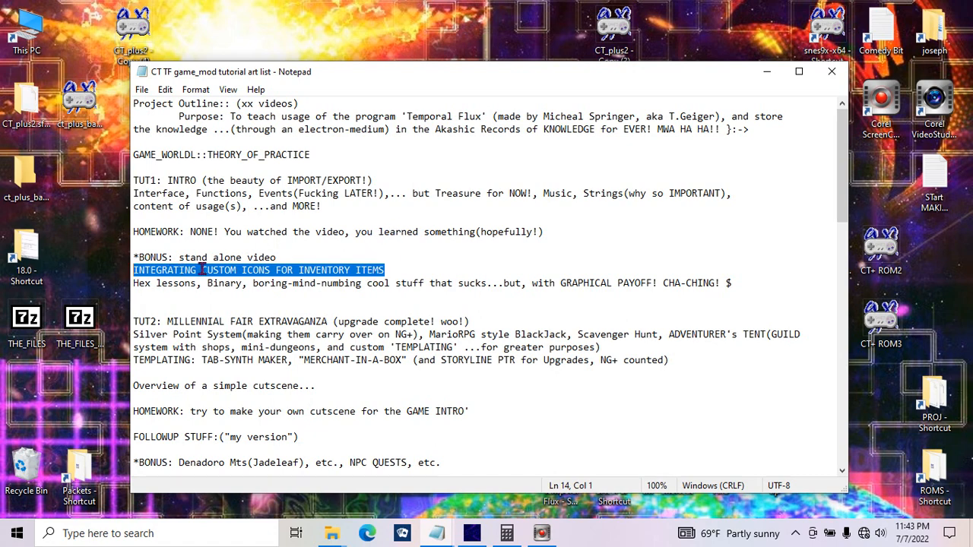
click(401, 266)
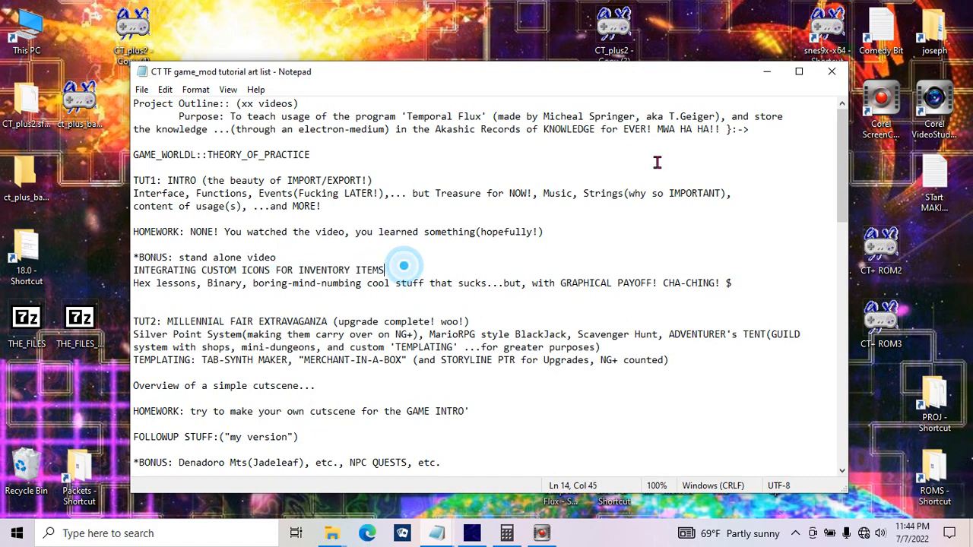
click(766, 73)
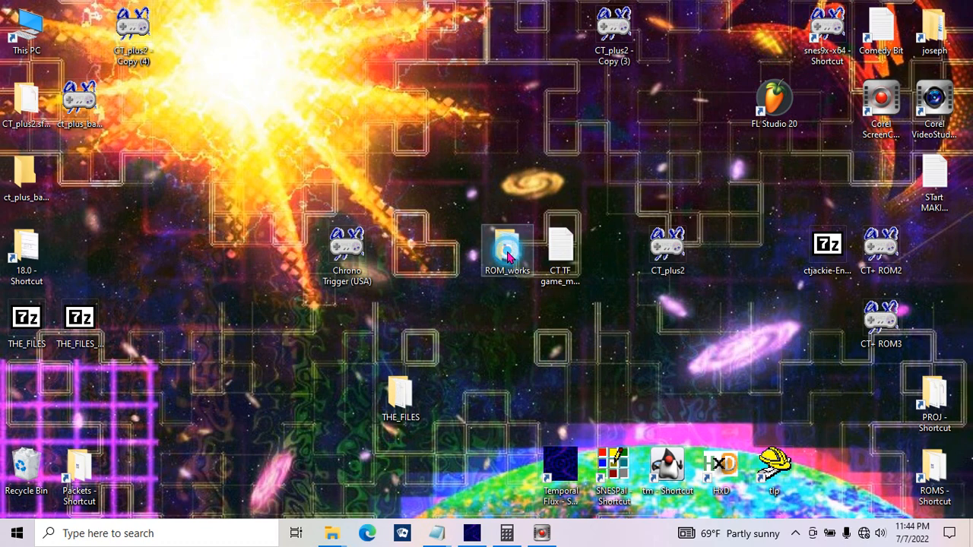
Step: View the Icons_3F8E00 image from the ROM_works folder in Photos at a larger zoom, and close the image and folder
double_click(506, 257)
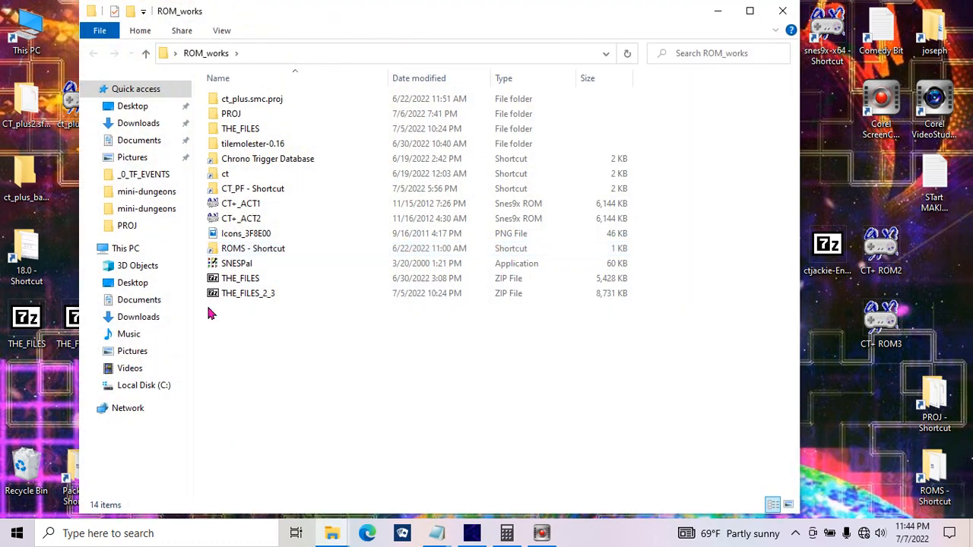
click(241, 237)
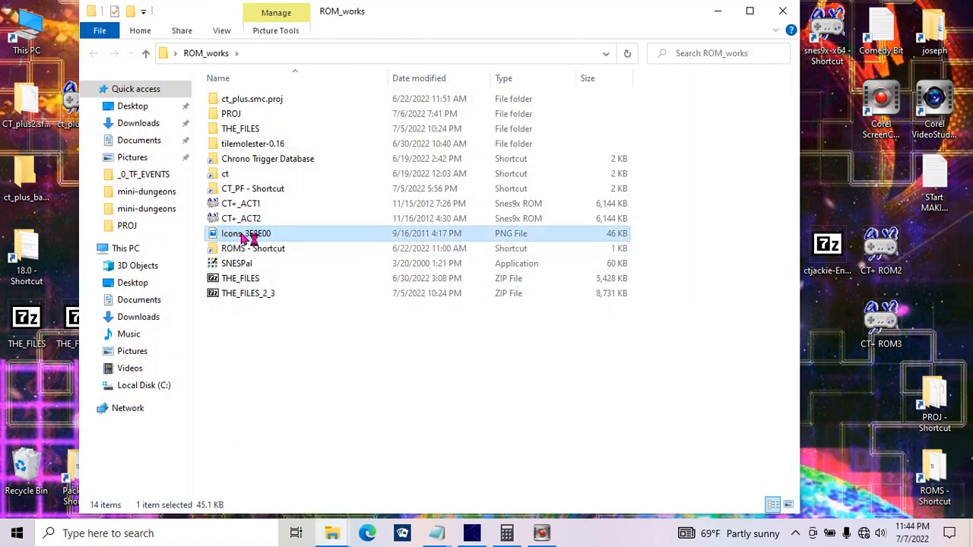
double_click(249, 237)
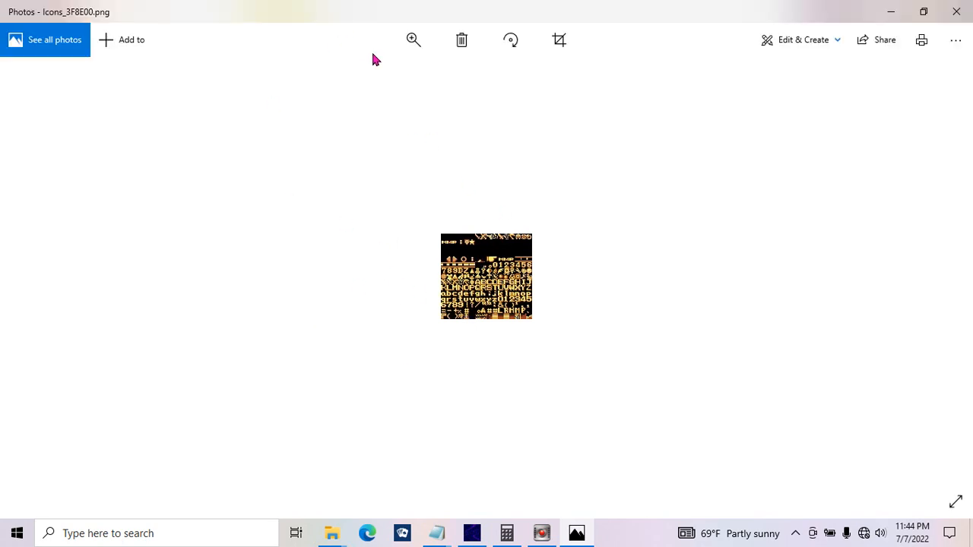
click(406, 45)
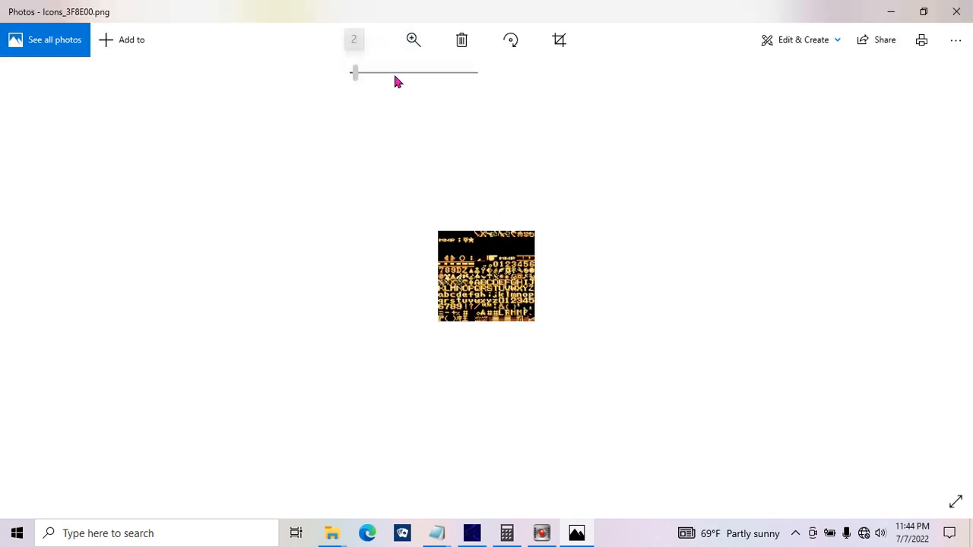
drag(394, 81, 439, 76)
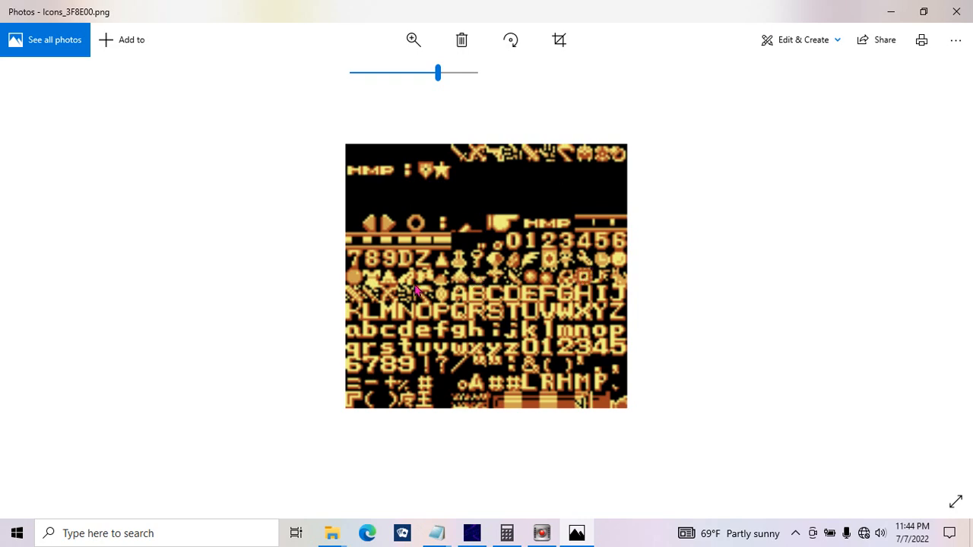
click(954, 11)
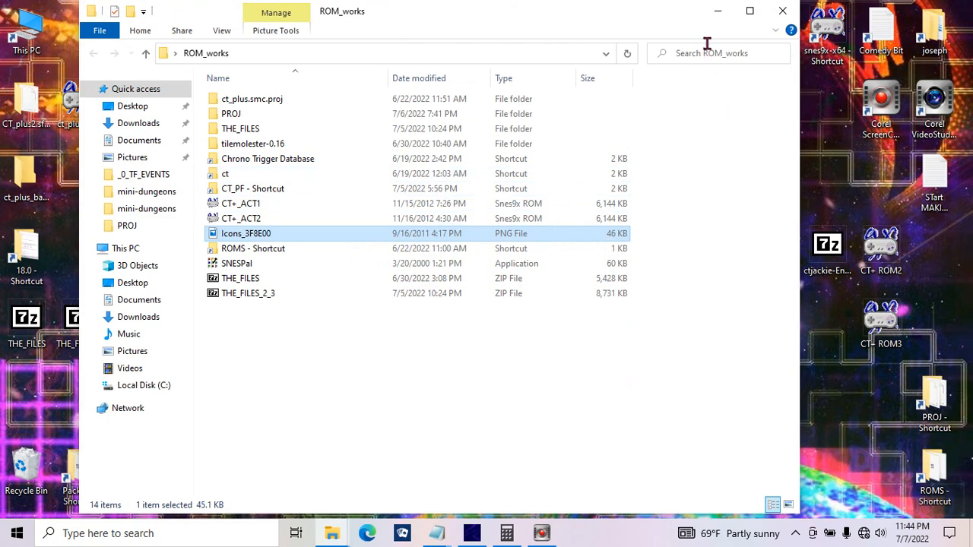
click(783, 11)
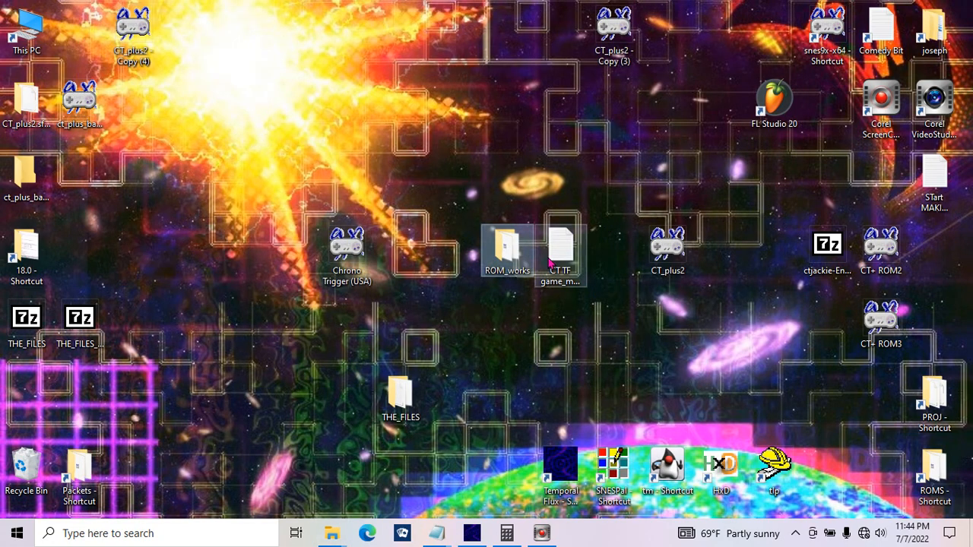
Step: Reopen the tutorial art list file in Notepad and highlight TUT2's Silver Point System, MarioRPG style BlackJack and Scavenger Hunt in turn
double_click(549, 244)
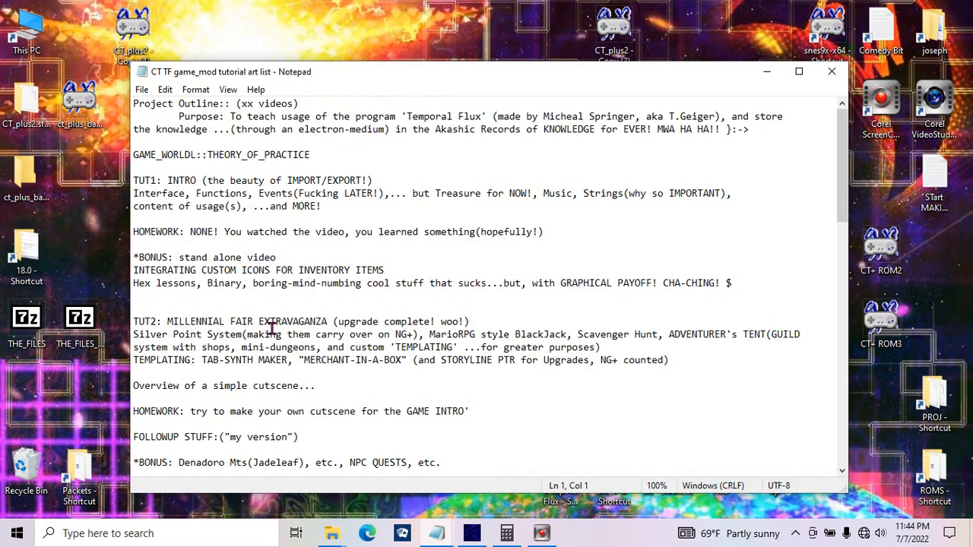
click(178, 305)
drag(203, 315, 333, 355)
click(266, 348)
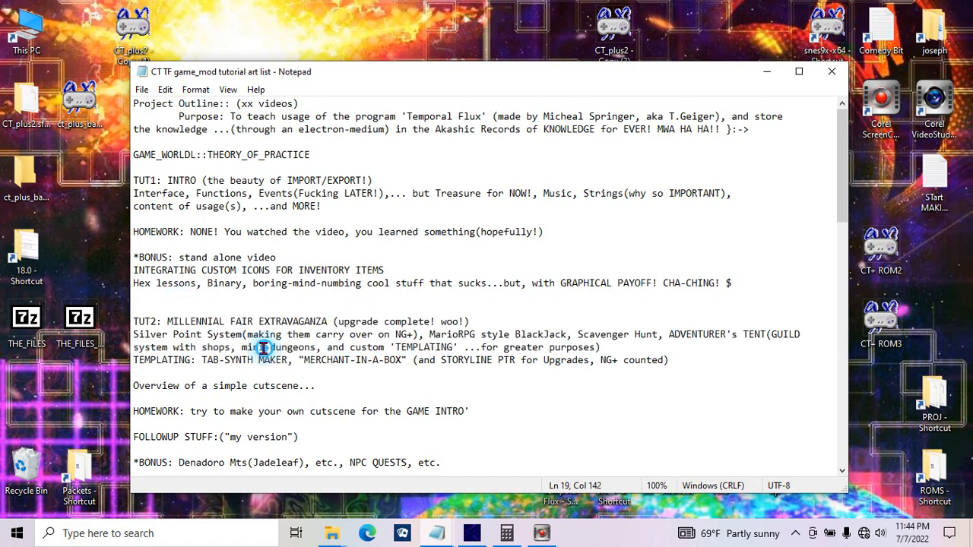
drag(241, 335, 134, 335)
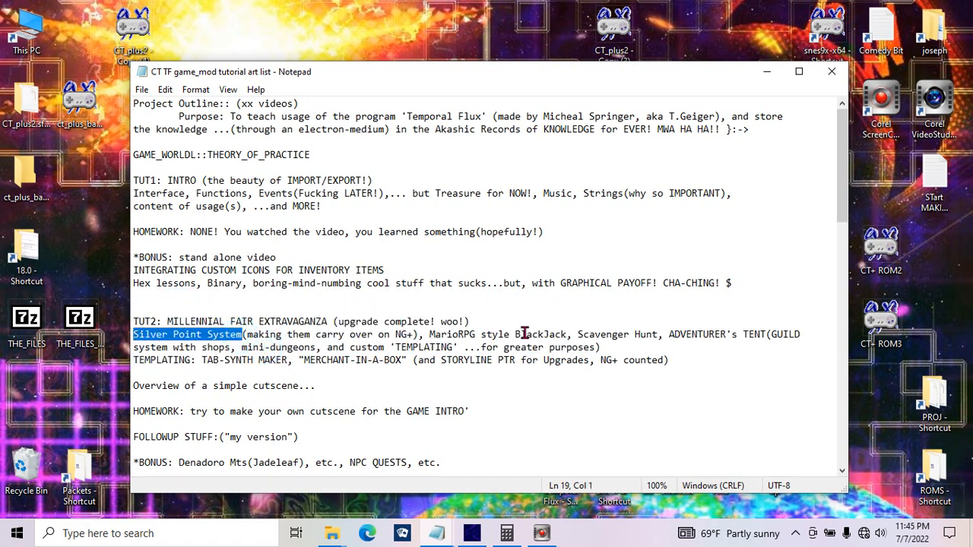
drag(566, 335, 426, 334)
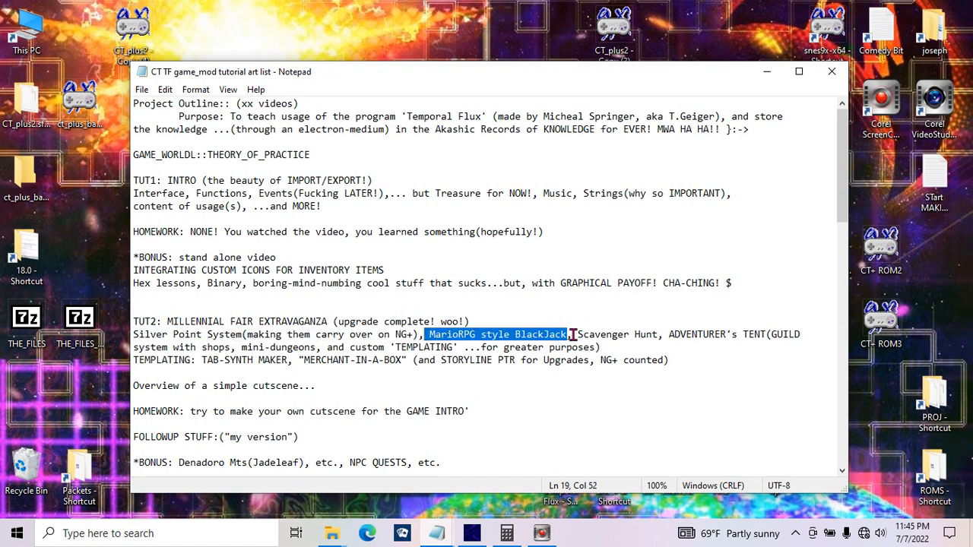
drag(577, 335, 658, 335)
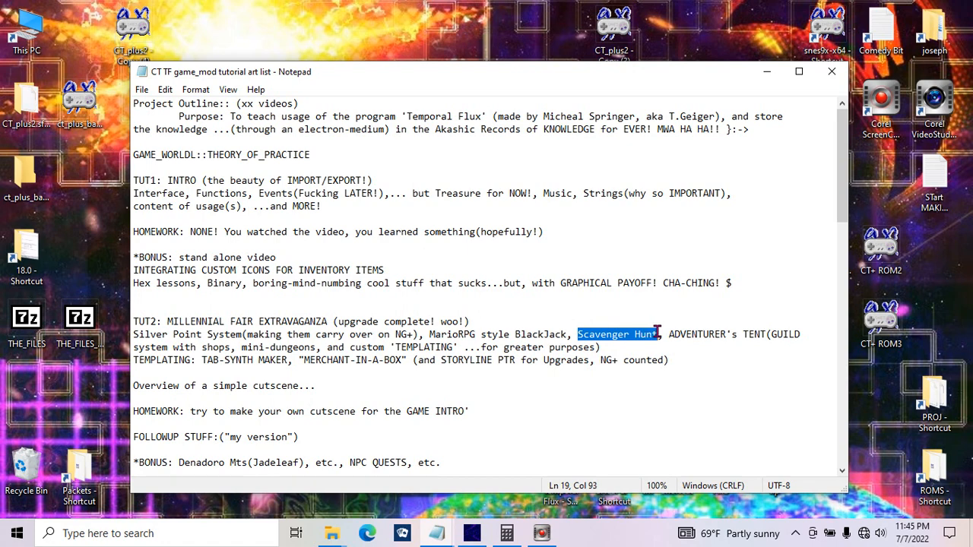
click(576, 334)
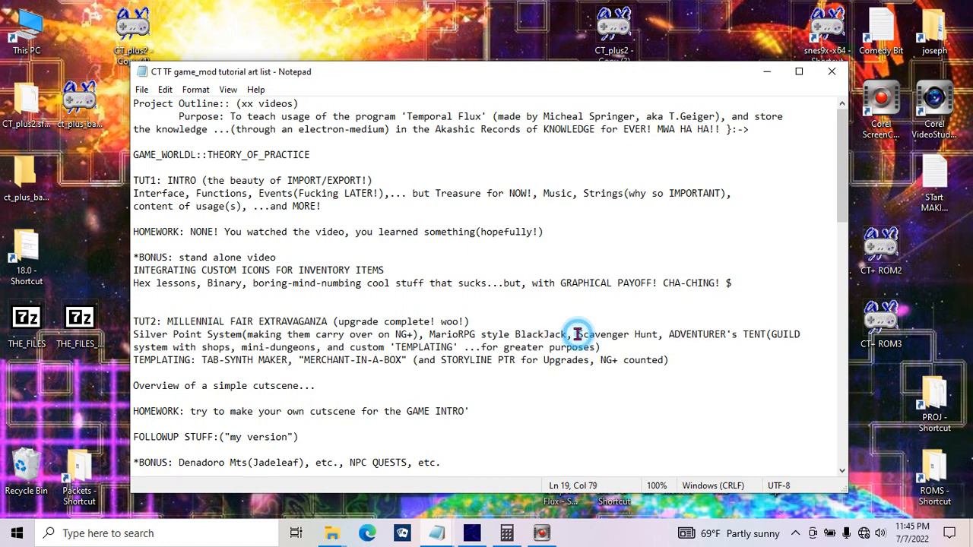
Step: Highlight TUT2's ADVENTURER's TENT item and its notes on shops and custom 'TEMPLATING' for greater purposes
drag(578, 334, 764, 335)
key(shift+Home)
click(670, 334)
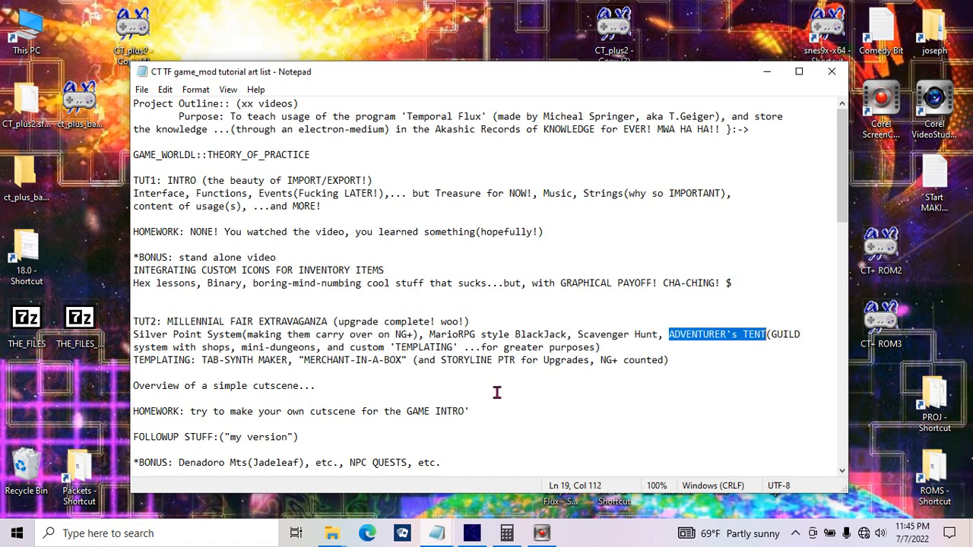
drag(247, 347, 180, 341)
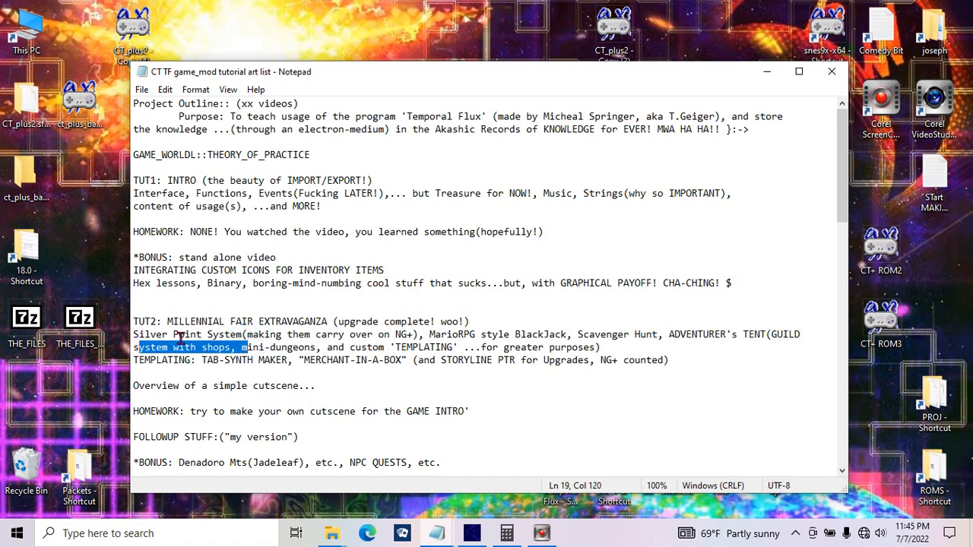
click(282, 344)
drag(242, 347, 614, 349)
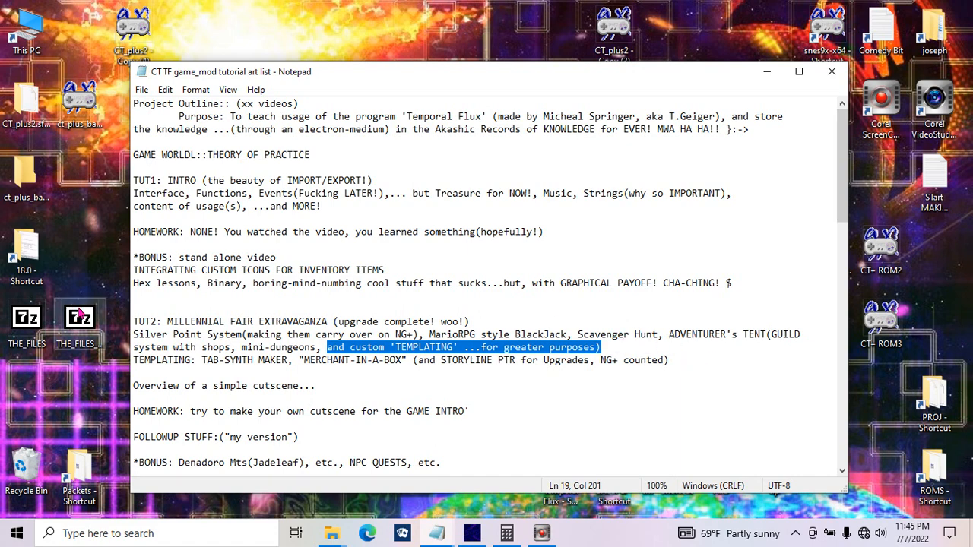
Step: Highlight the whole TUT2 section including the TEMPLATING line, and the "Overview of a simple cutscene..." line
drag(688, 368, 76, 315)
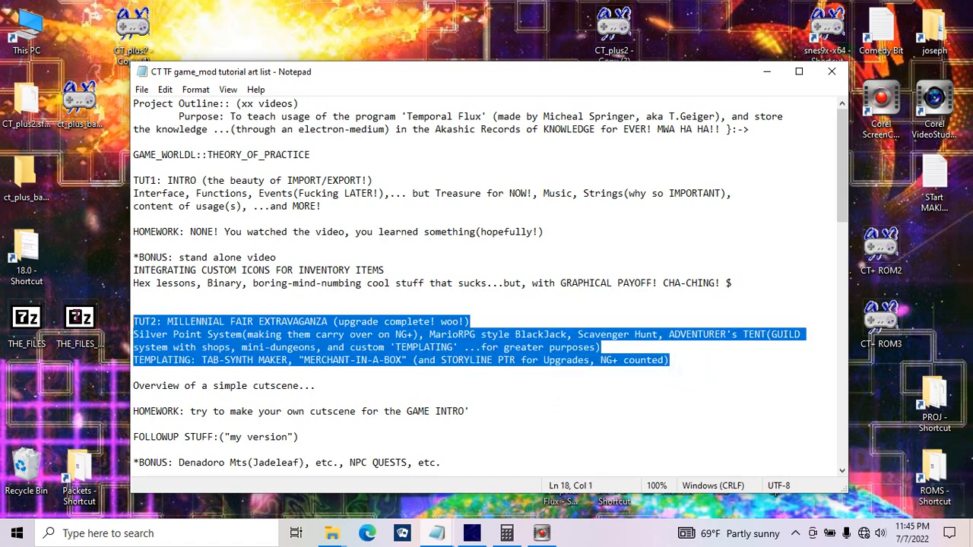
drag(310, 384, 146, 368)
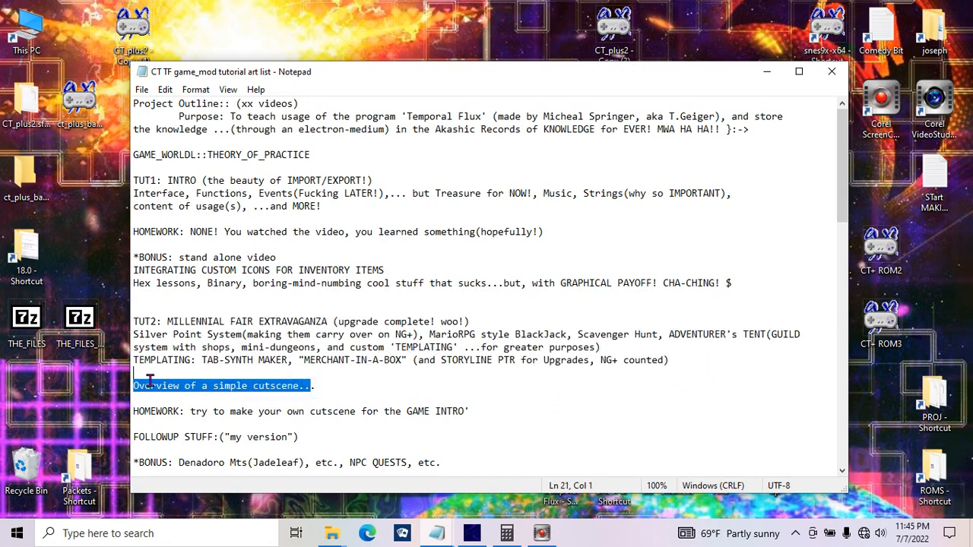
click(325, 381)
drag(376, 378, 107, 384)
Step: Close the outline file, and bring up Temporal Flux briefly before minimizing it to the desktop
click(832, 71)
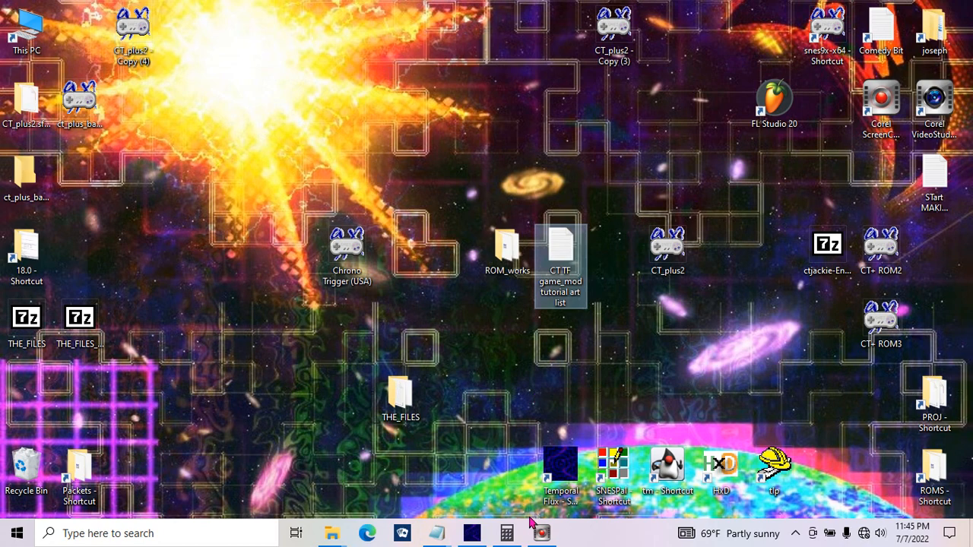
click(471, 533)
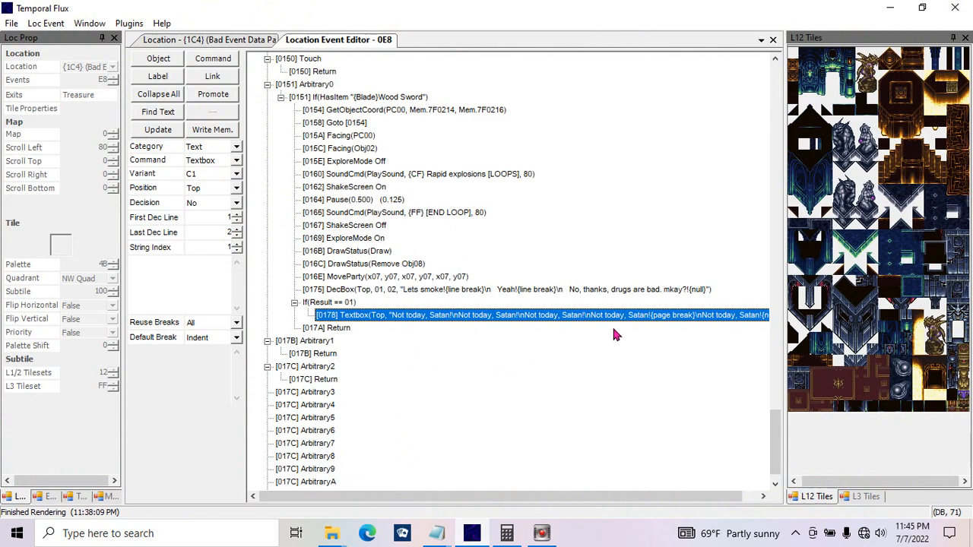
click(890, 8)
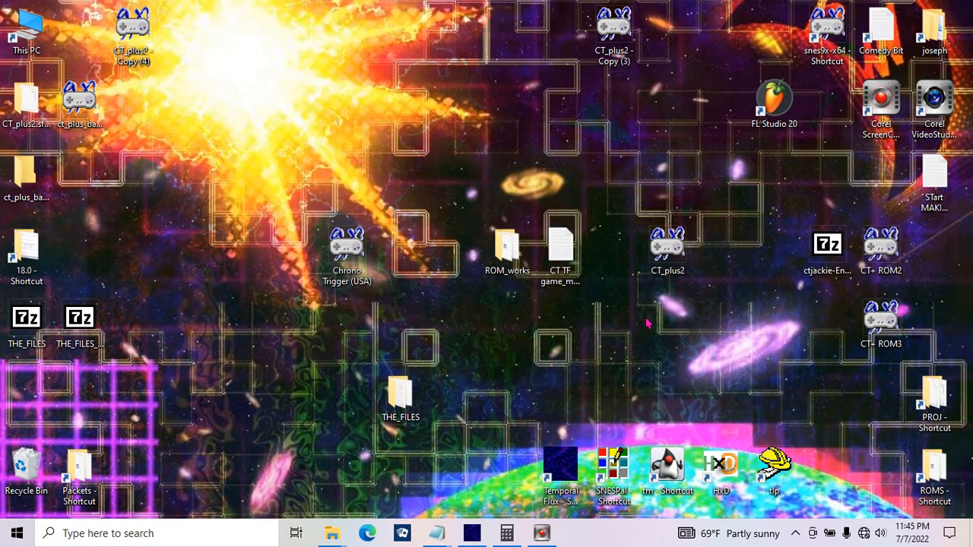